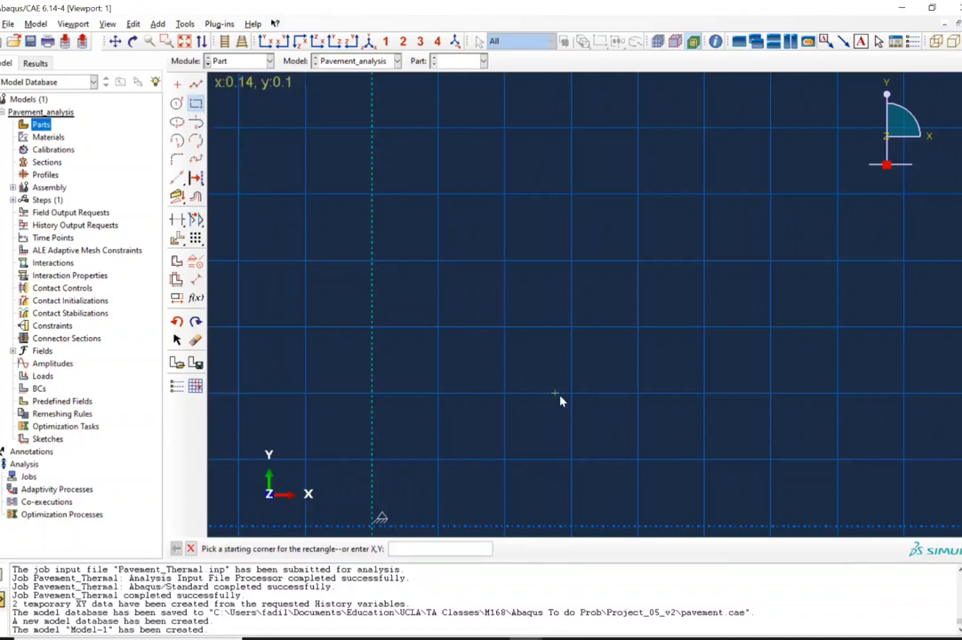
Step: Sketch the pavement rectangle from corner 0,0 to corner 0.5,0.1
{"action": "type", "text": "0,0"}
{"action": "key", "text": "Return"}
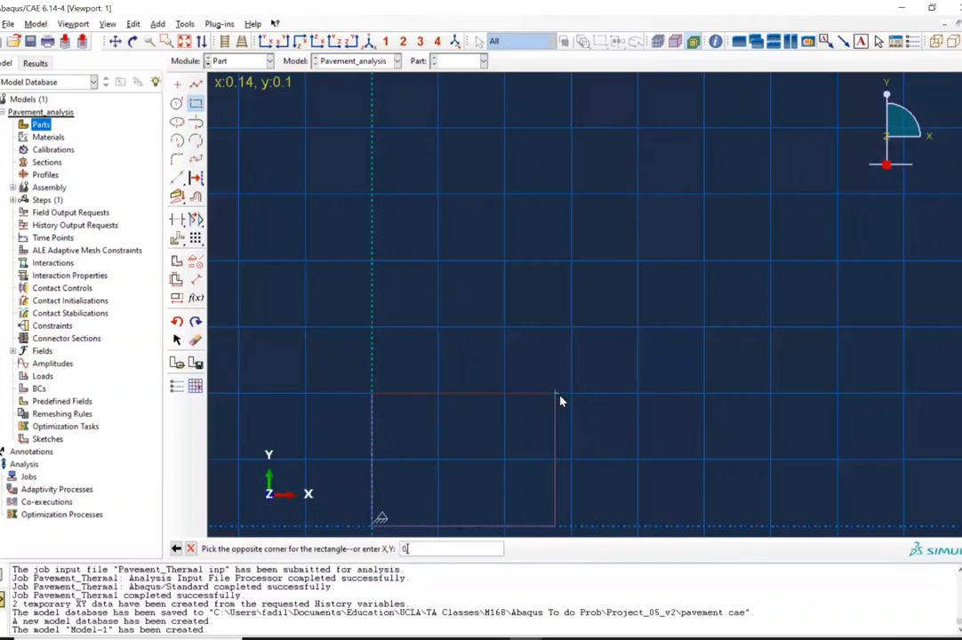
{"action": "type", "text": "0.5,0.1"}
{"action": "key", "text": "Return"}
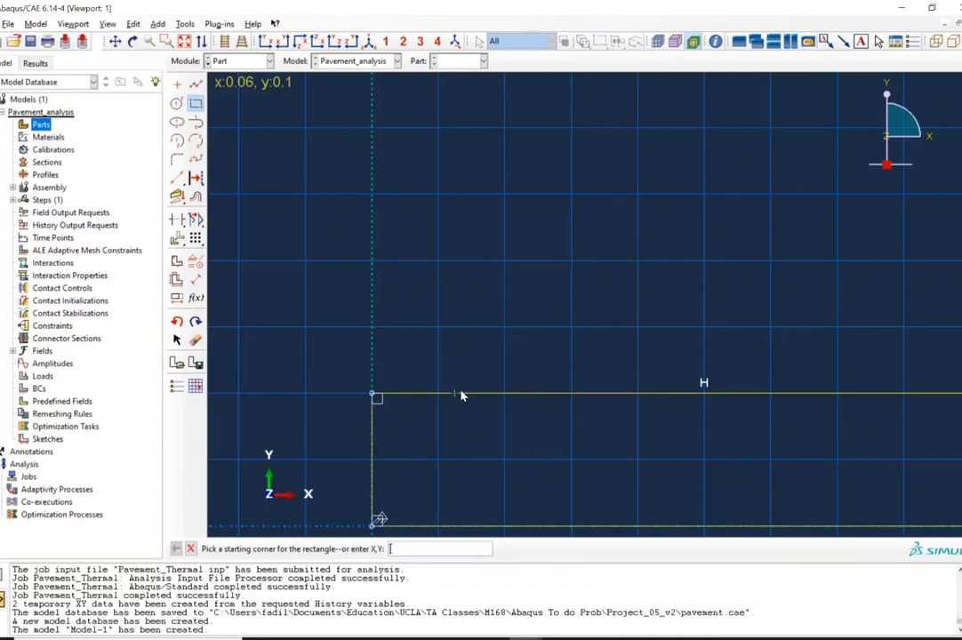
Step: Sketch the thin paint rectangle above the pavement from corner 0,0.1 to corner 0.05,0.1005
{"action": "type", "text": "0,0.1"}
{"action": "key", "text": "Return"}
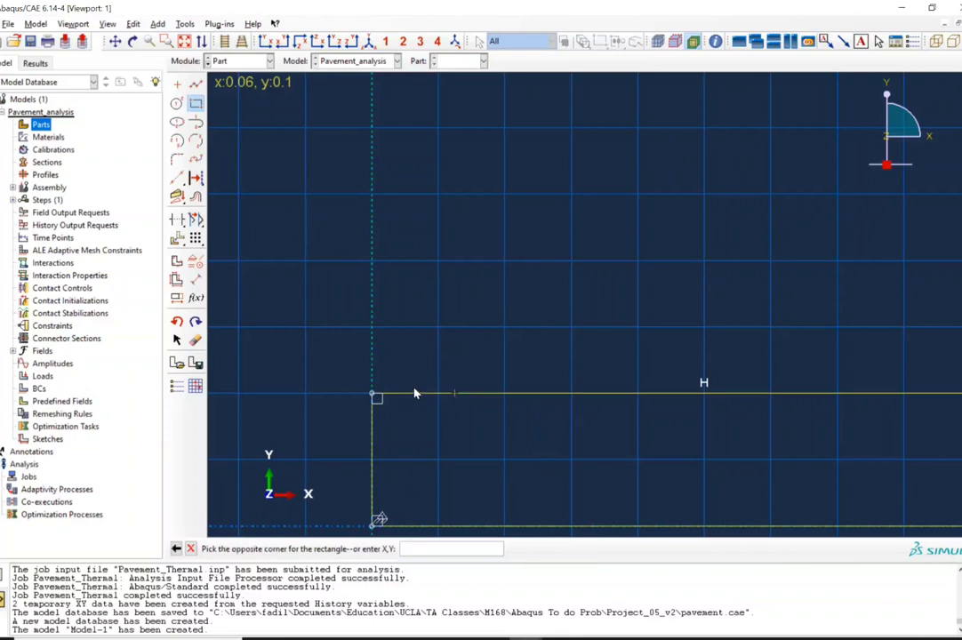
{"action": "scroll", "coordinate": [366, 402], "scroll_direction": "up", "scroll_amount": 1}
{"action": "scroll", "coordinate": [391, 373], "scroll_direction": "down", "scroll_amount": 1}
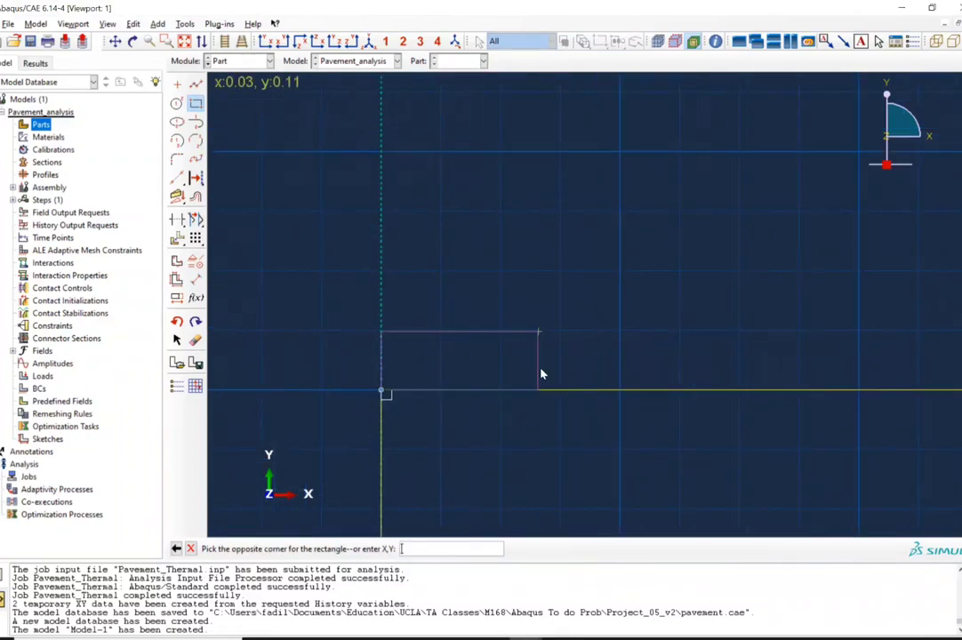
{"action": "scroll", "coordinate": [382, 392], "scroll_direction": "up", "scroll_amount": 2}
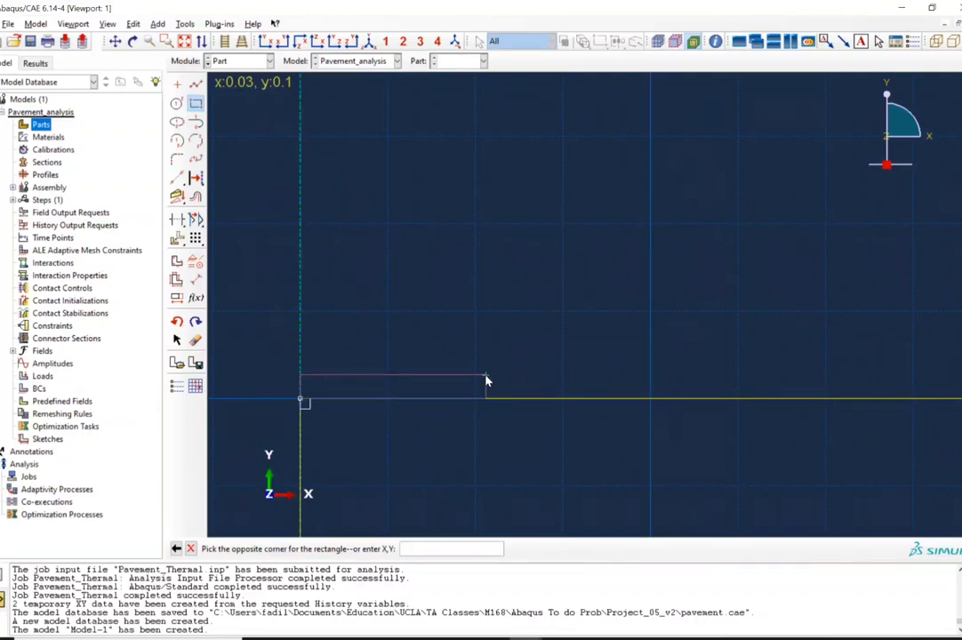
{"action": "type", "text": "0.05,0.1005"}
{"action": "key", "text": "Return"}
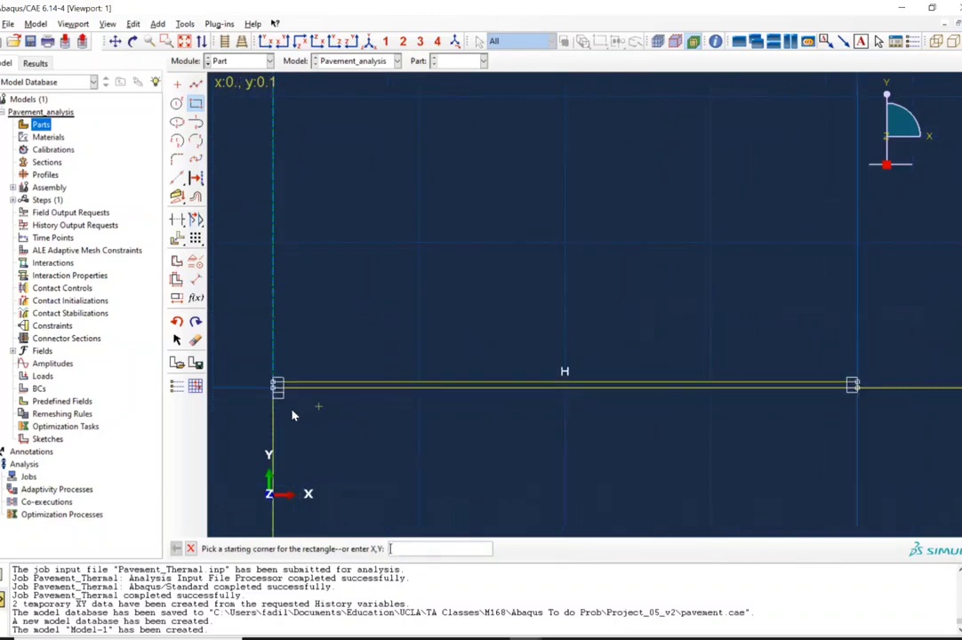
Step: Trim away the shared edge between the pavement rectangle and the thin paint rectangle
{"action": "scroll", "coordinate": [281, 408], "scroll_direction": "up", "scroll_amount": 1}
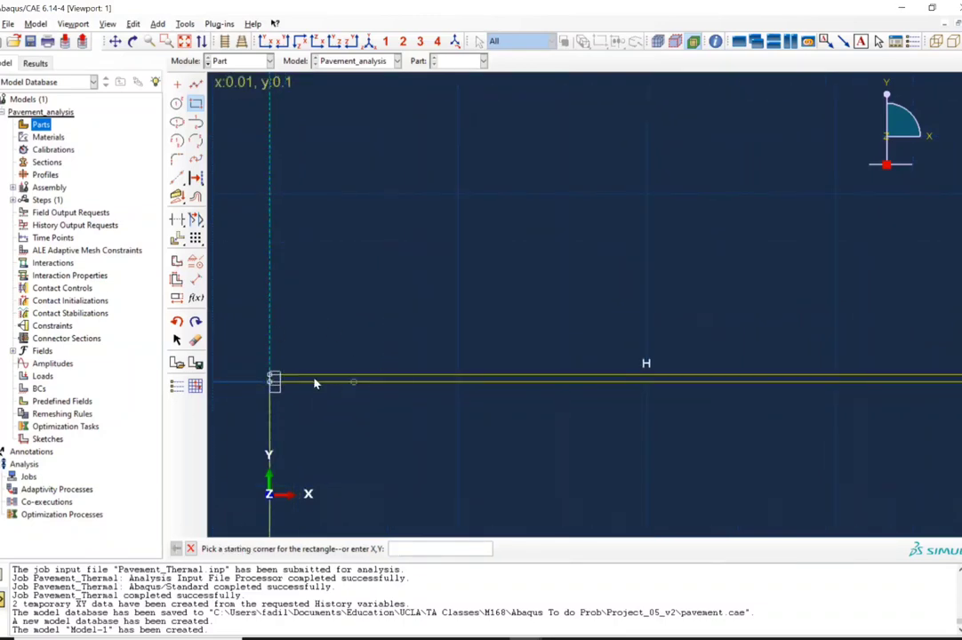
{"action": "left_click", "coordinate": [178, 221]}
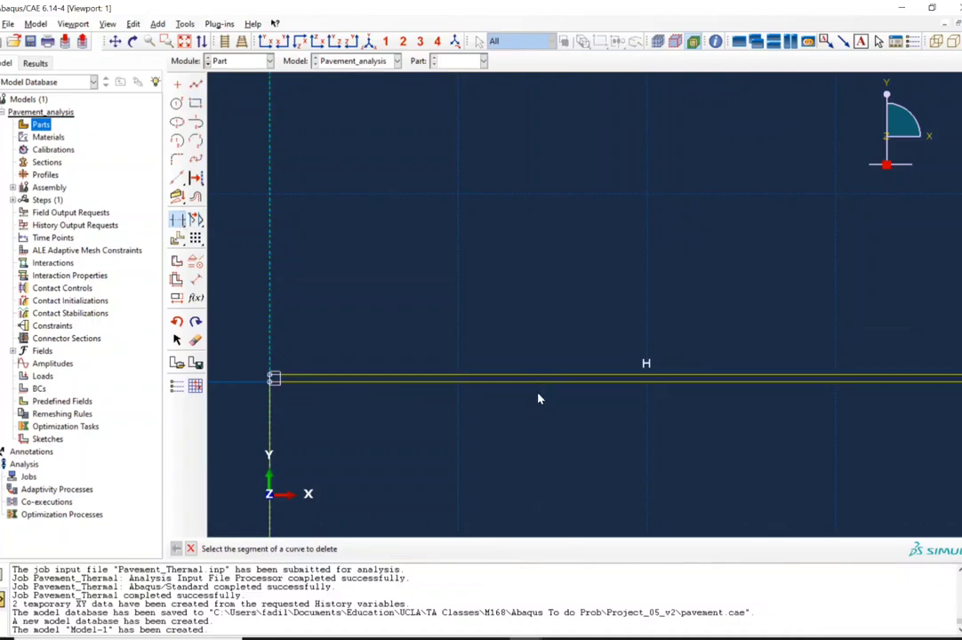
{"action": "scroll", "coordinate": [532, 391], "scroll_direction": "up", "scroll_amount": 2}
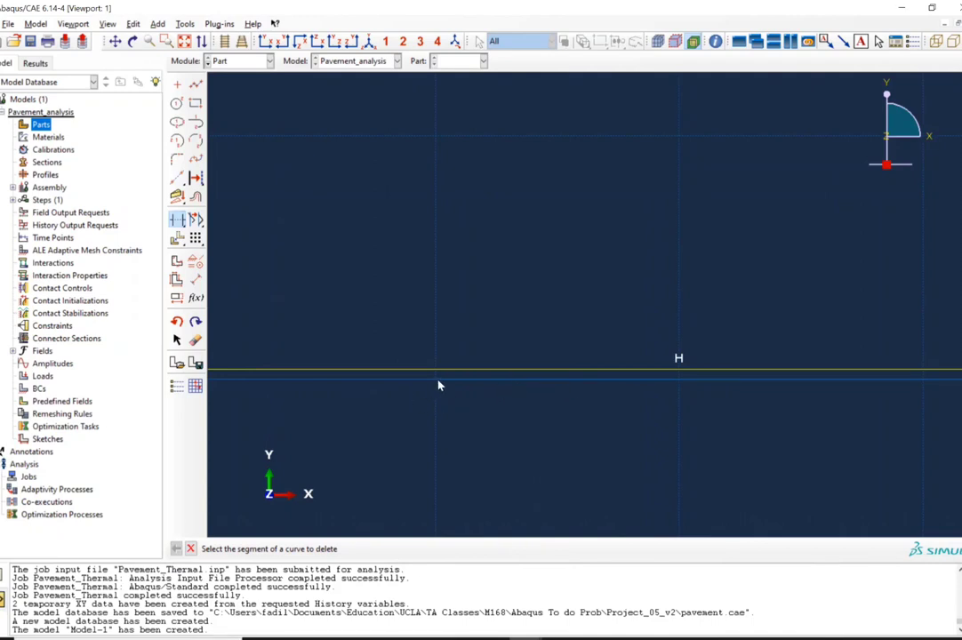
{"action": "scroll", "coordinate": [356, 411], "scroll_direction": "down", "scroll_amount": 2}
{"action": "scroll", "coordinate": [678, 480], "scroll_direction": "down", "scroll_amount": 1}
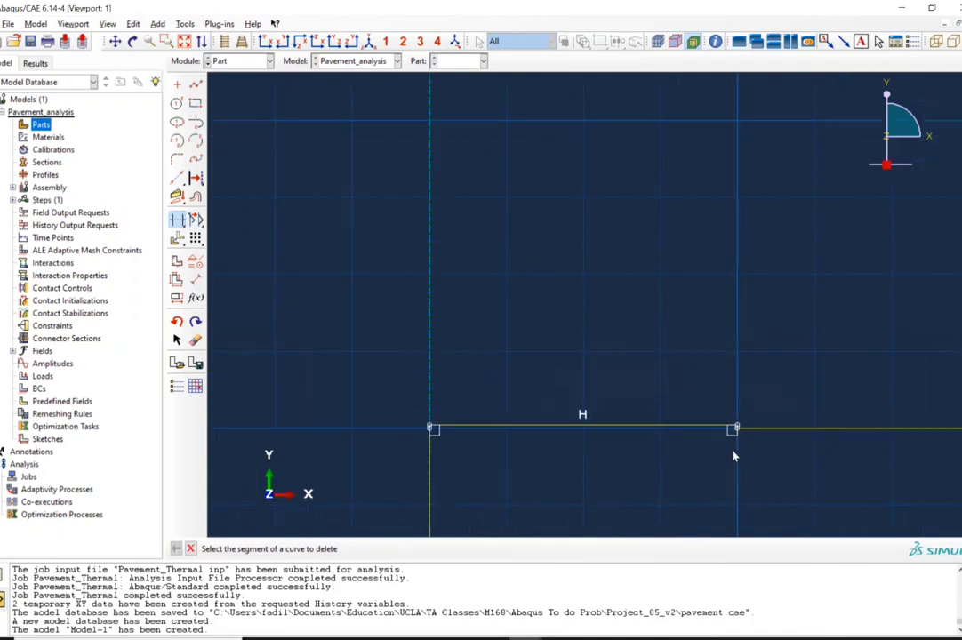
{"action": "scroll", "coordinate": [760, 423], "scroll_direction": "up", "scroll_amount": 4}
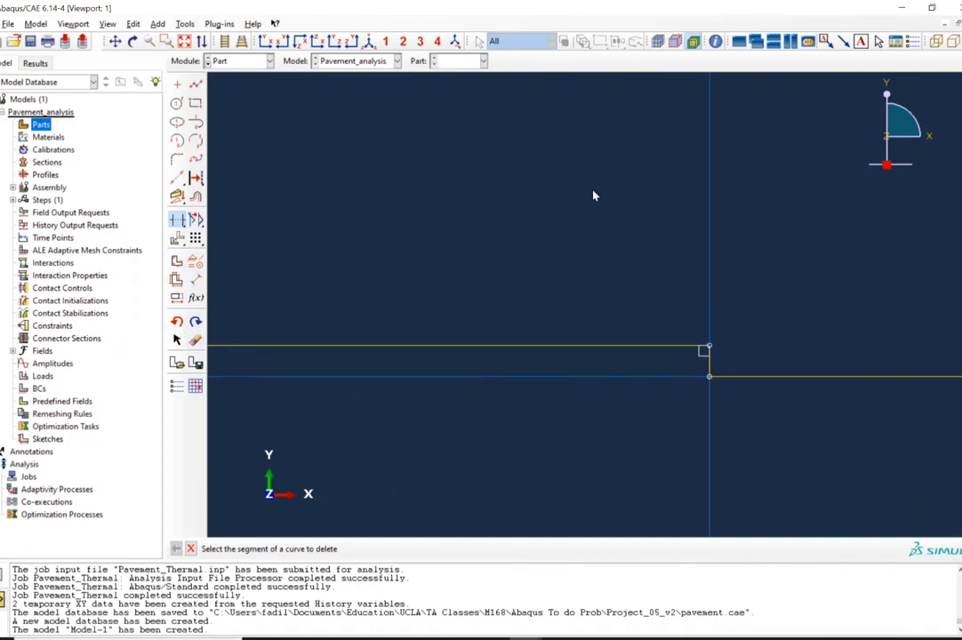
Step: Fillet the inner corner between the pavement's top edge and the paint's short end edge with a radius of 0.0005
{"action": "left_click", "coordinate": [177, 158]}
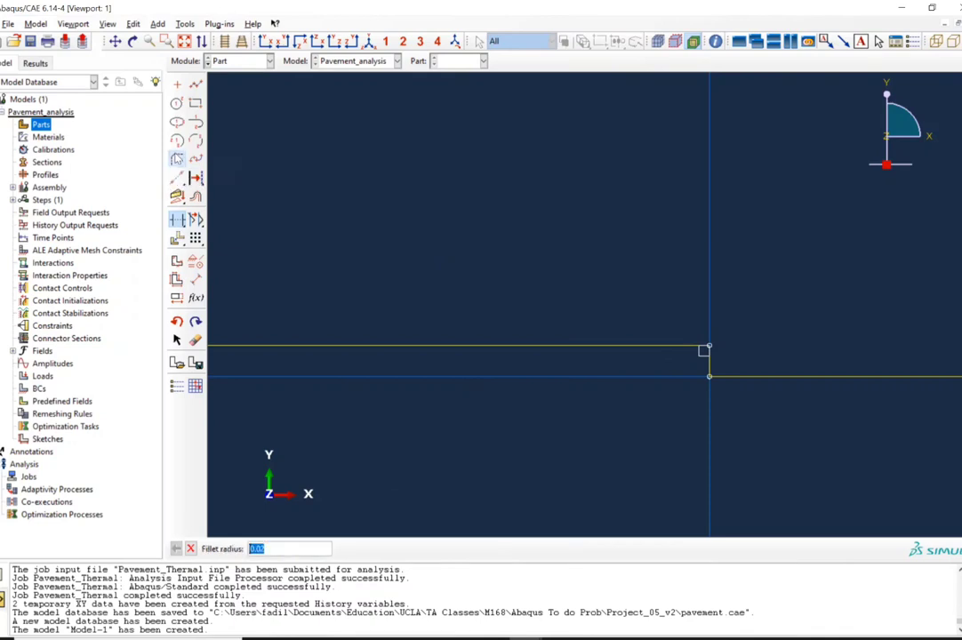
{"action": "left_click", "coordinate": [281, 549]}
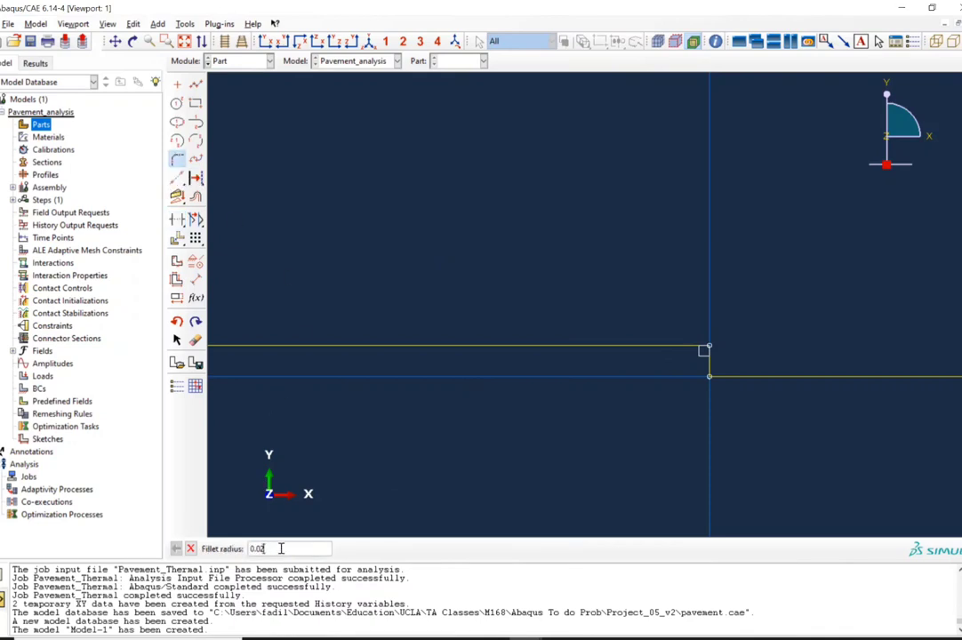
{"action": "key", "text": "BackSpace"}
{"action": "type", "text": "005"}
{"action": "key", "text": "Return"}
{"action": "left_click", "coordinate": [730, 377]}
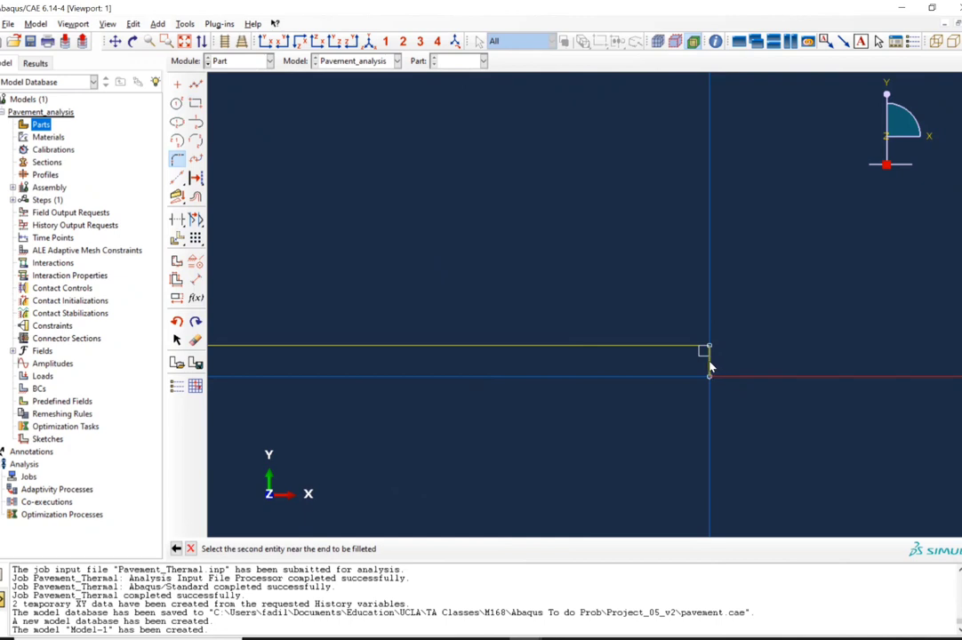
{"action": "left_click", "coordinate": [709, 363]}
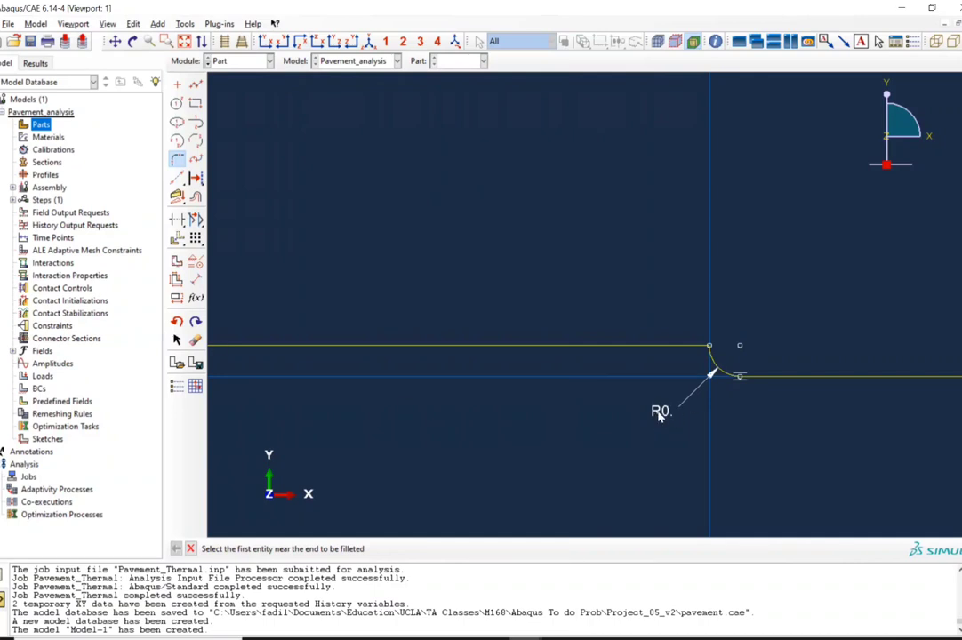
Step: Finish the section sketch to create the planar shell part, and inspect its raised paint strip
{"action": "left_click", "coordinate": [190, 549]}
{"action": "left_click", "coordinate": [348, 549]}
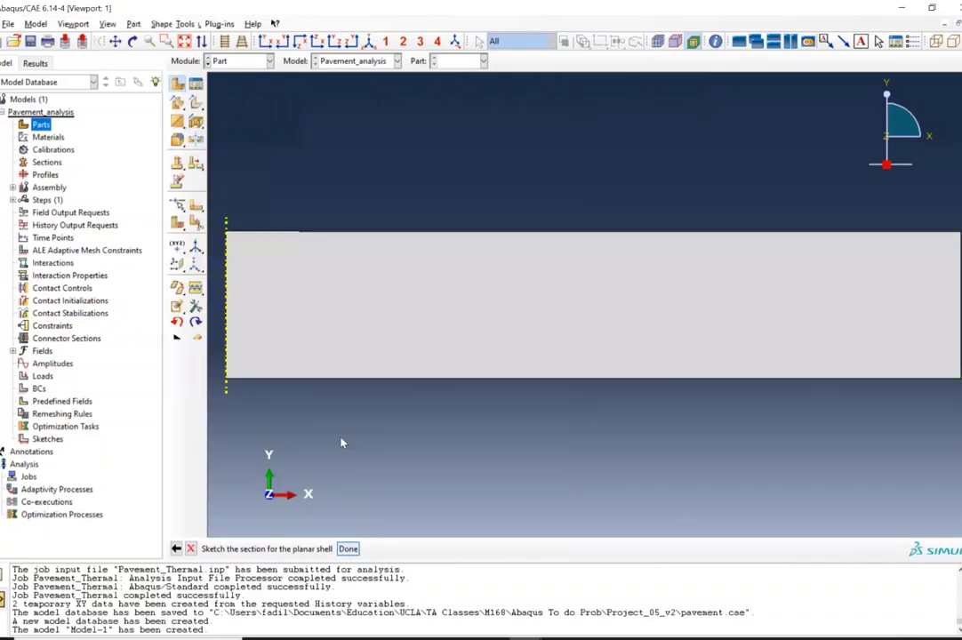
{"action": "scroll", "coordinate": [217, 217], "scroll_direction": "up", "scroll_amount": 3}
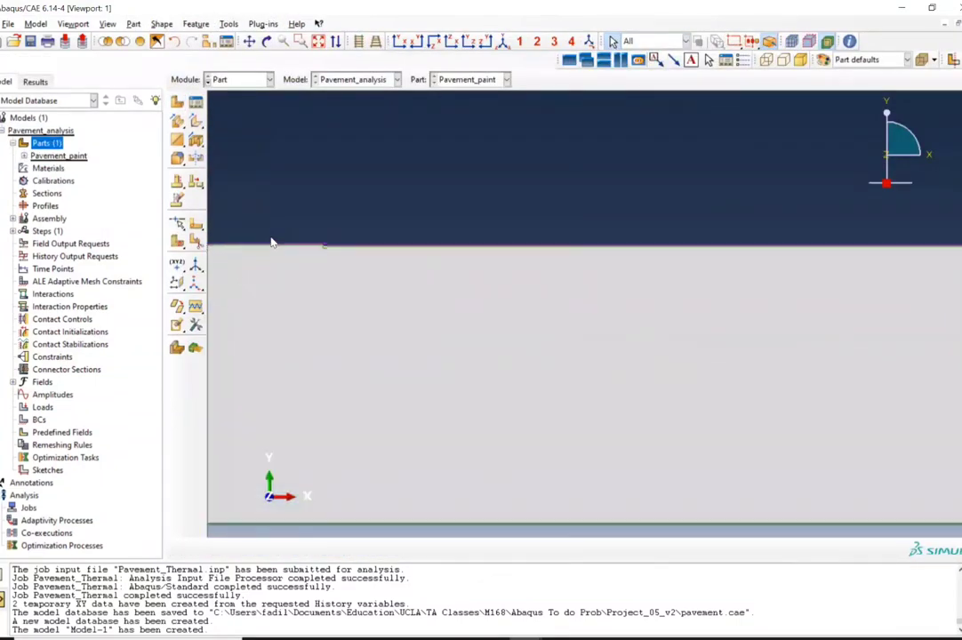
{"action": "scroll", "coordinate": [273, 242], "scroll_direction": "up", "scroll_amount": 2}
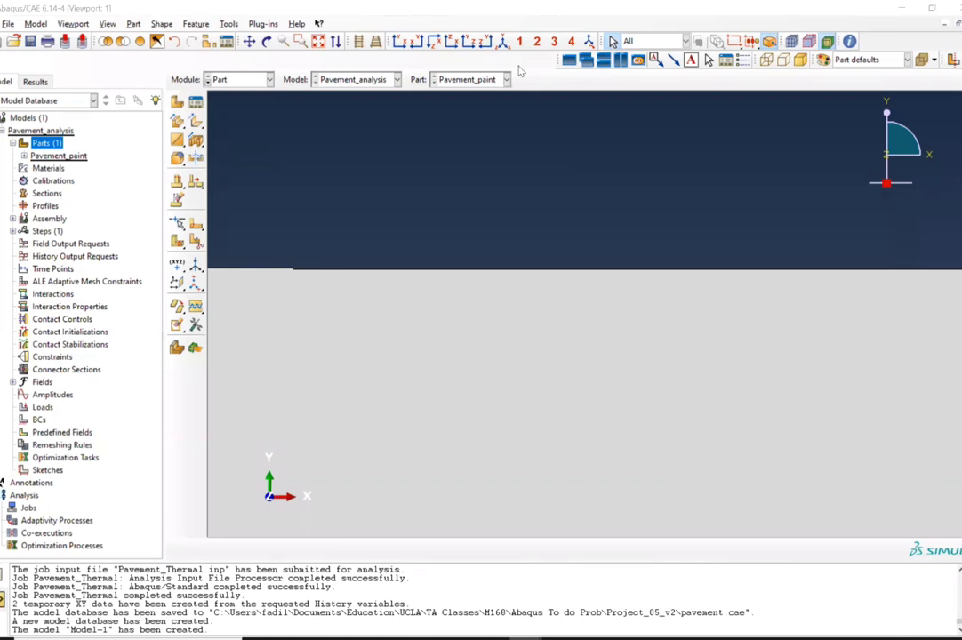
{"action": "scroll", "coordinate": [307, 172], "scroll_direction": "down", "scroll_amount": 2}
{"action": "scroll", "coordinate": [304, 260], "scroll_direction": "up", "scroll_amount": 2}
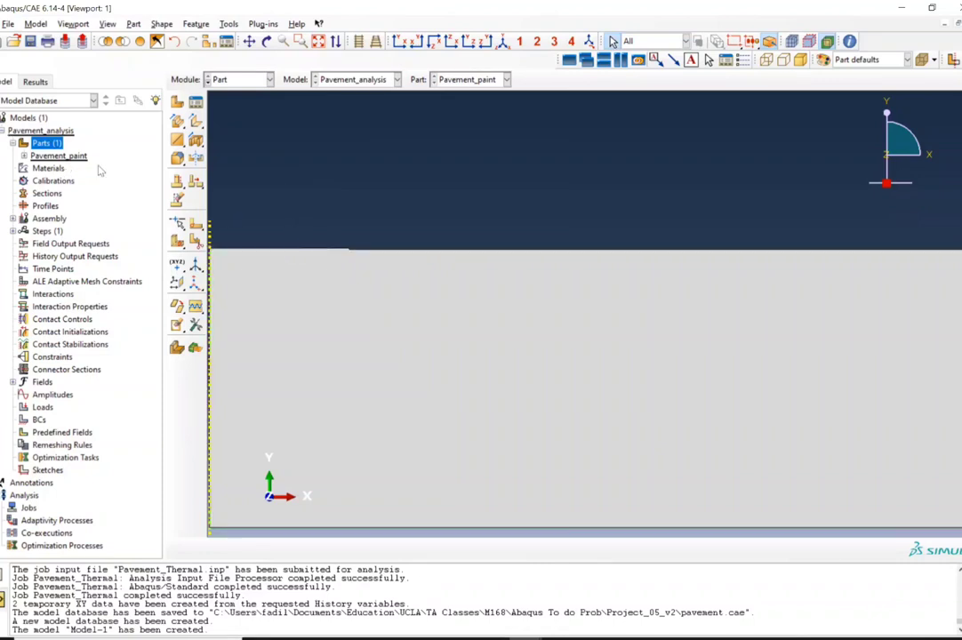
Step: Reopen the section sketch of the Pavement_paint part's planar shell feature for editing
{"action": "left_click", "coordinate": [24, 155]}
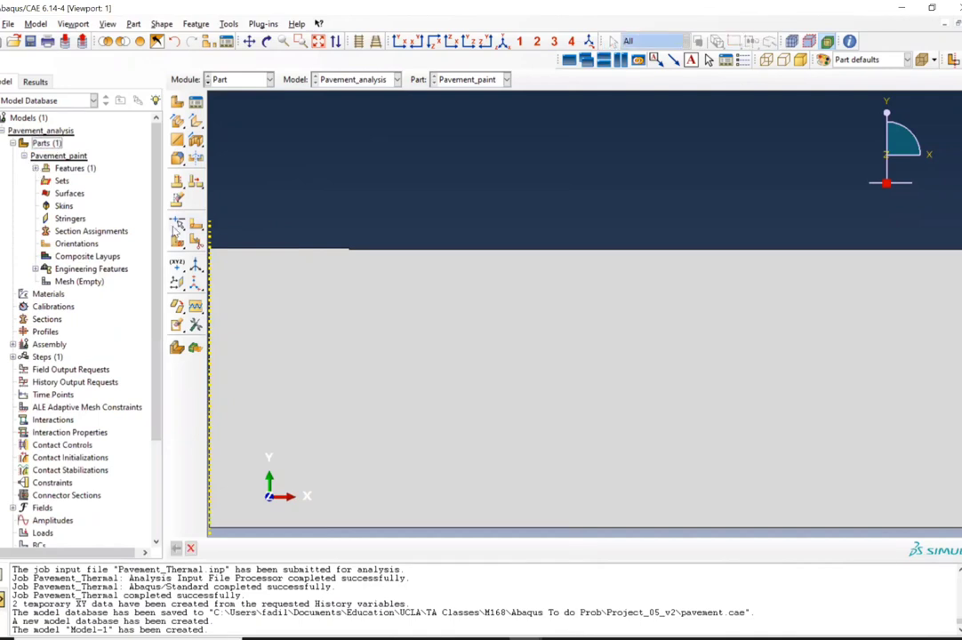
{"action": "left_click", "coordinate": [35, 168]}
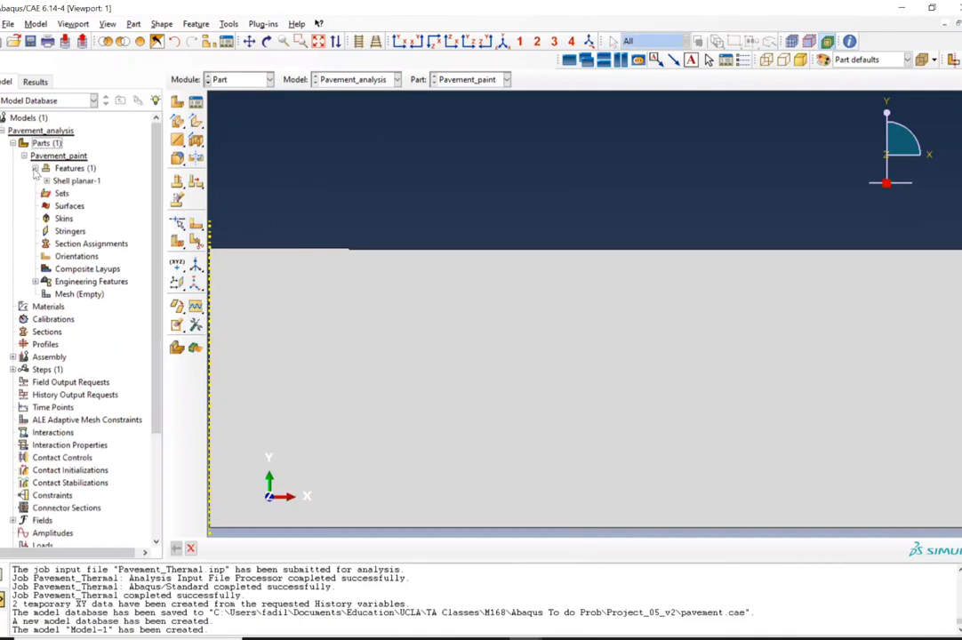
{"action": "left_click", "coordinate": [46, 180]}
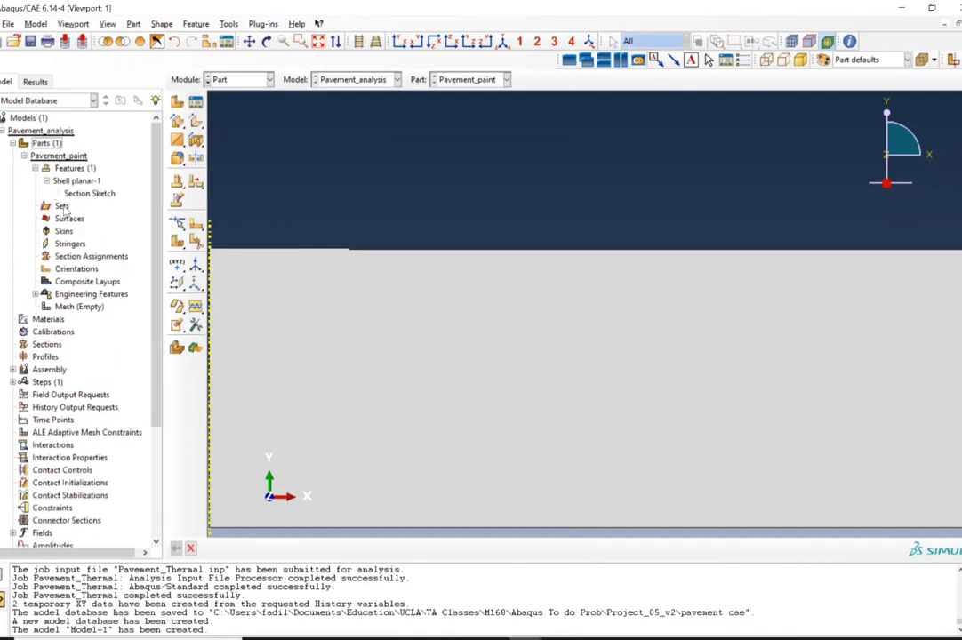
{"action": "double_click", "coordinate": [80, 194]}
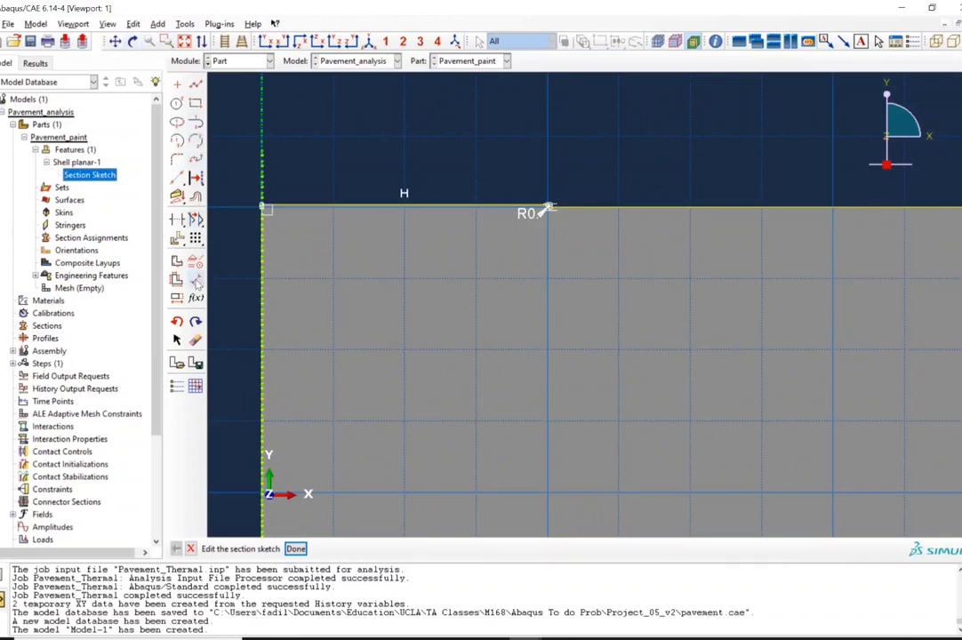
Step: Dimension the overall height from the pavement's bottom edge to the paint's top edge and set it to about 0.11
{"action": "left_click", "coordinate": [196, 281]}
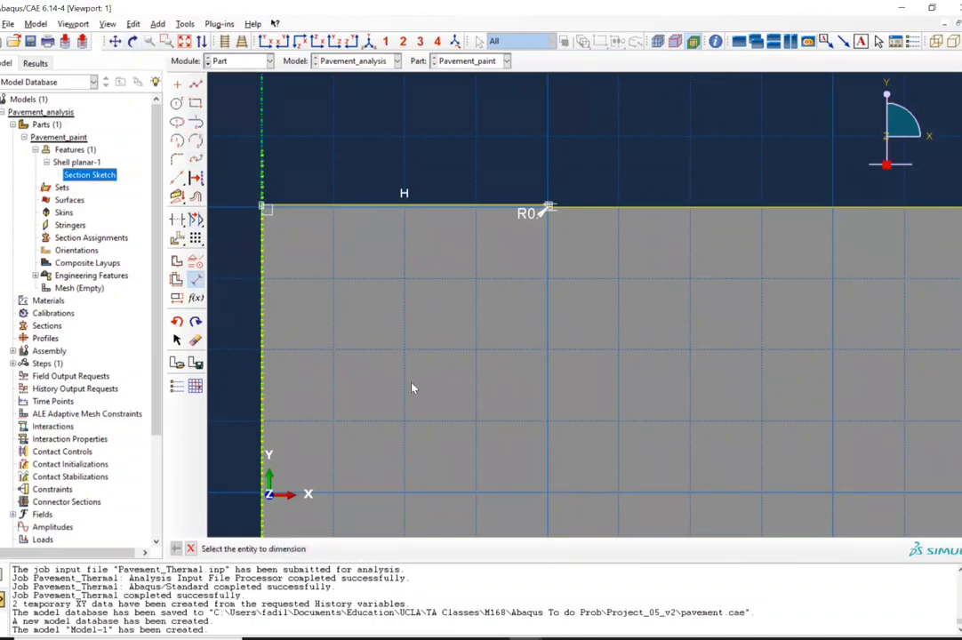
{"action": "scroll", "coordinate": [412, 388], "scroll_direction": "down", "scroll_amount": 3}
{"action": "scroll", "coordinate": [392, 463], "scroll_direction": "down", "scroll_amount": 3}
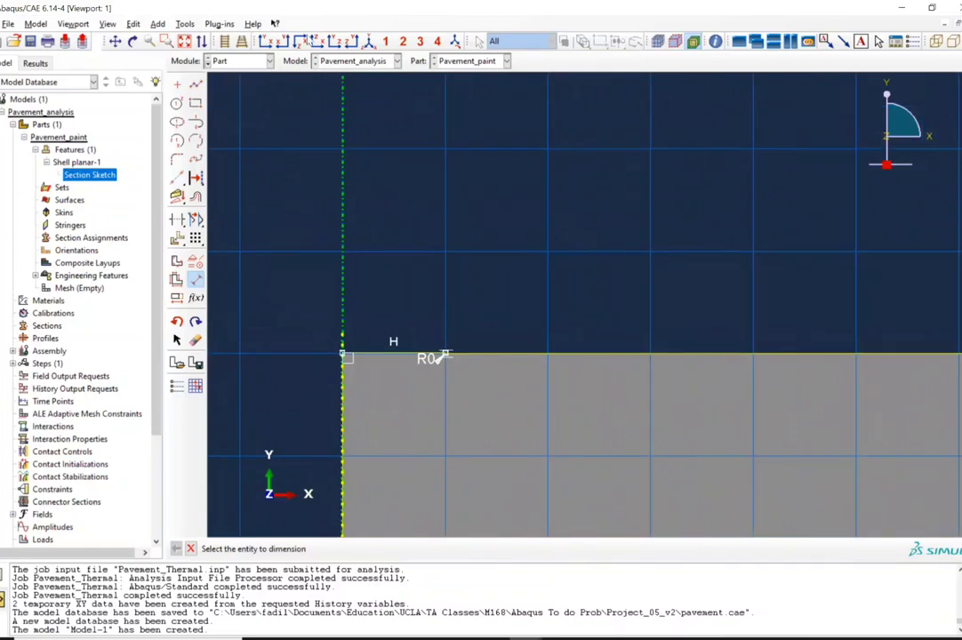
{"action": "left_click", "coordinate": [185, 42]}
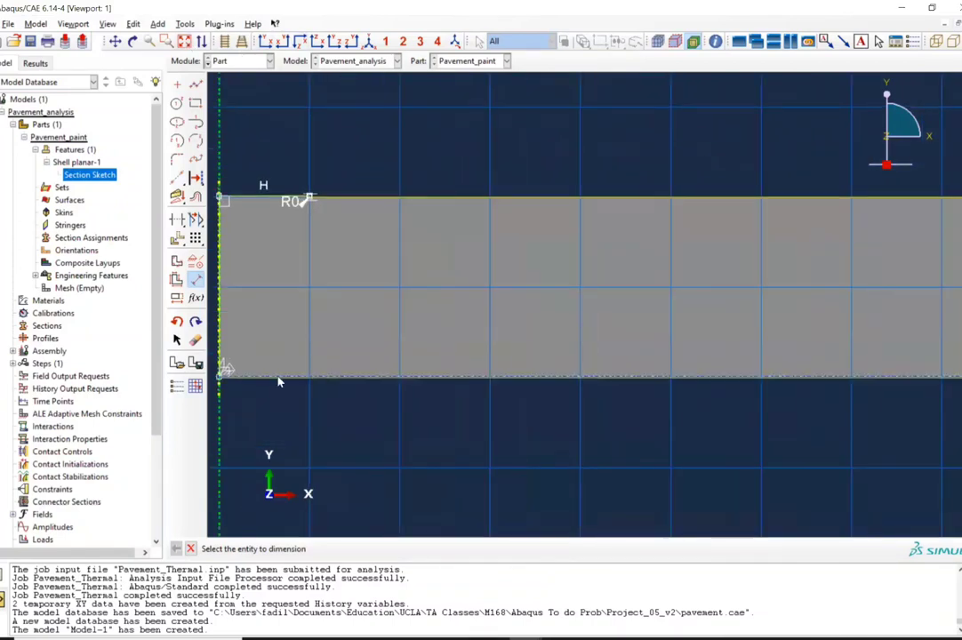
{"action": "left_click", "coordinate": [279, 378]}
{"action": "scroll", "coordinate": [248, 267], "scroll_direction": "up", "scroll_amount": 2}
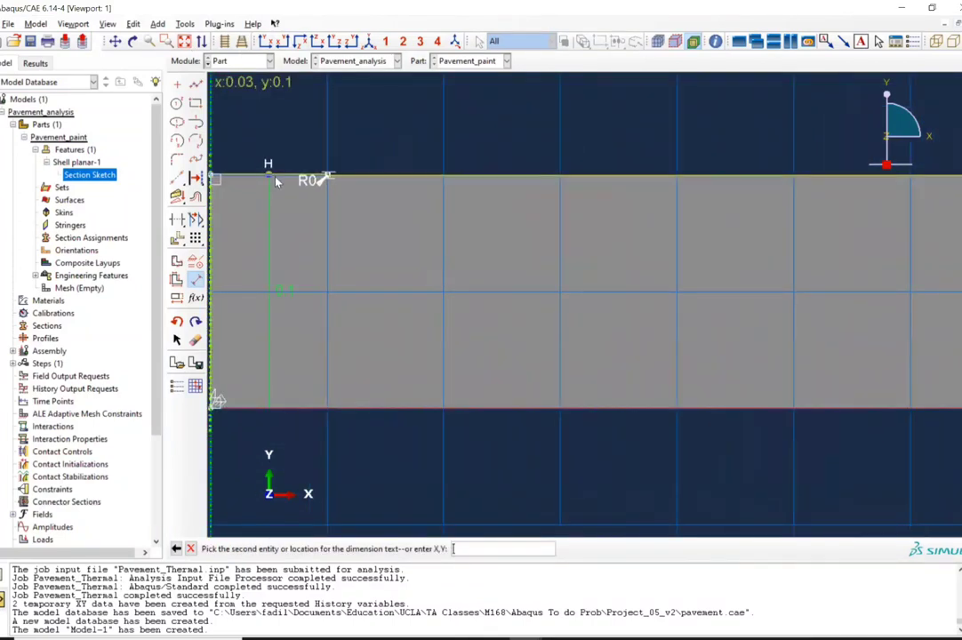
{"action": "scroll", "coordinate": [278, 182], "scroll_direction": "up", "scroll_amount": 3}
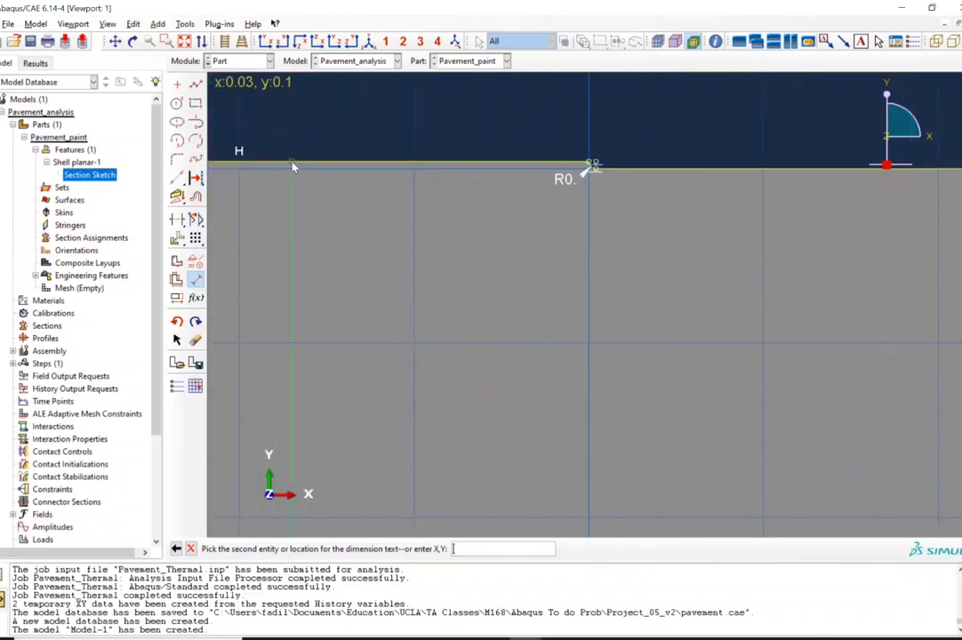
{"action": "left_click", "coordinate": [295, 165]}
{"action": "left_click", "coordinate": [464, 344]}
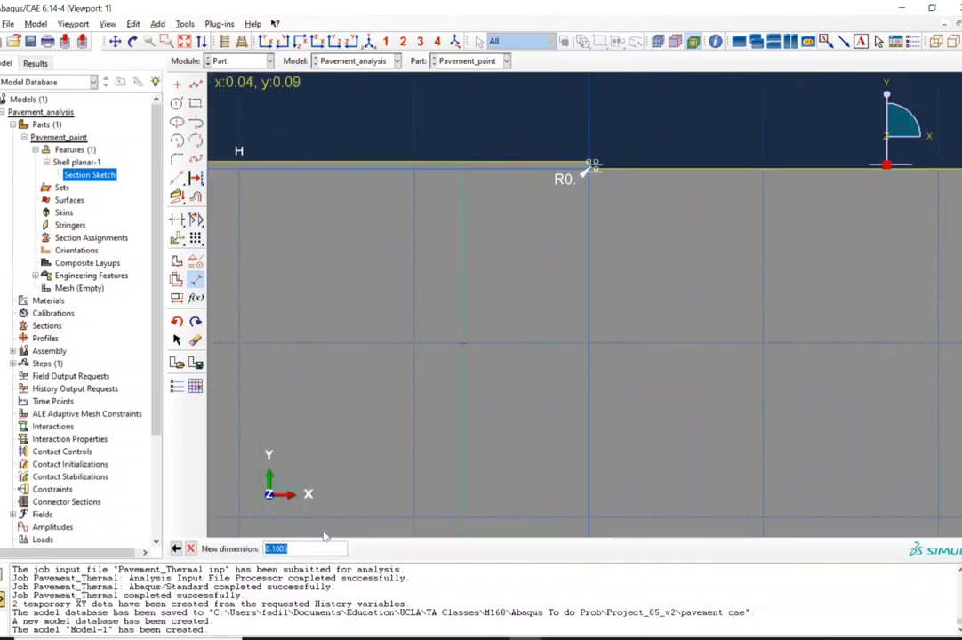
{"action": "left_click", "coordinate": [296, 548]}
{"action": "key", "text": "BackSpace"}
{"action": "key", "text": "Return"}
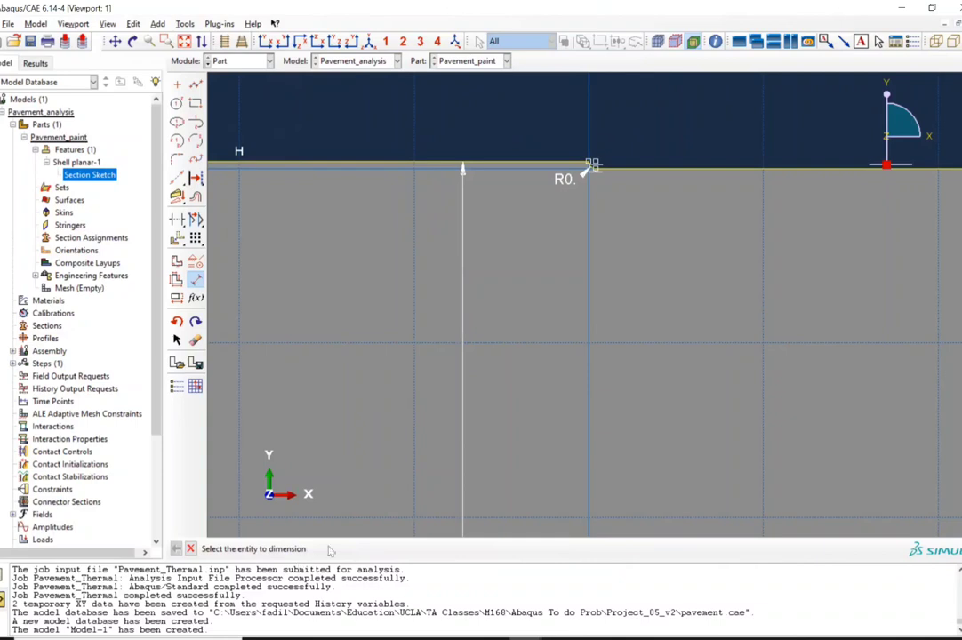
Step: Dimension the vertical distance between the paint's top edge and the pavement's top edge and set it to 0.005
{"action": "scroll", "coordinate": [261, 263], "scroll_direction": "down", "scroll_amount": 2}
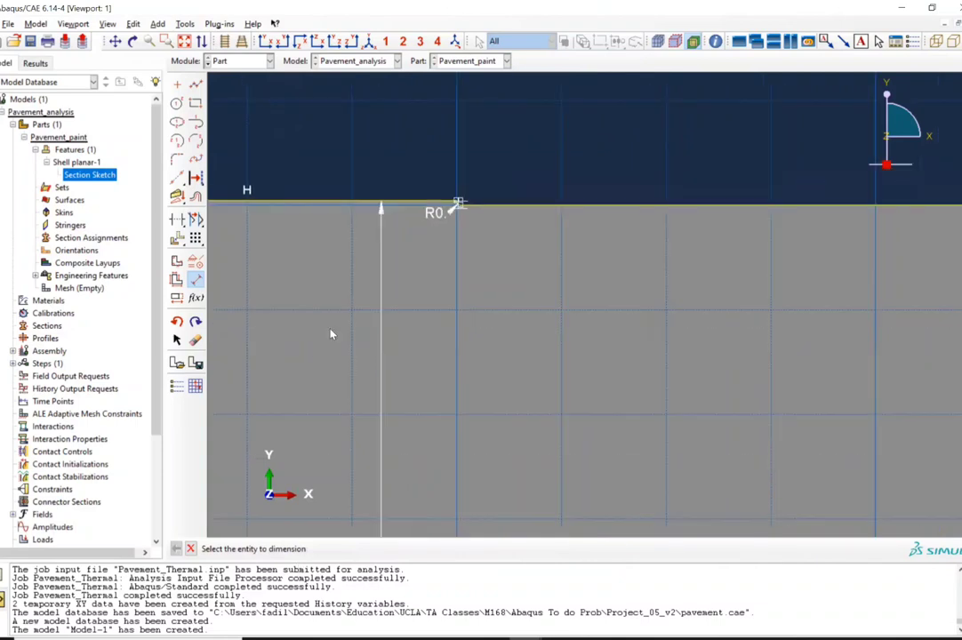
{"action": "scroll", "coordinate": [357, 350], "scroll_direction": "down", "scroll_amount": 5}
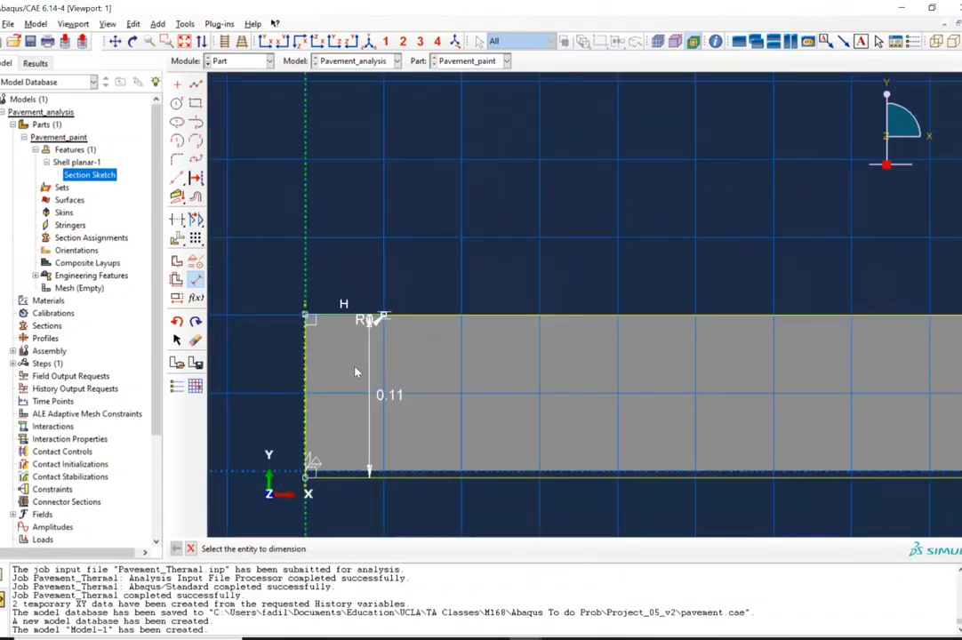
{"action": "scroll", "coordinate": [351, 354], "scroll_direction": "up", "scroll_amount": 5}
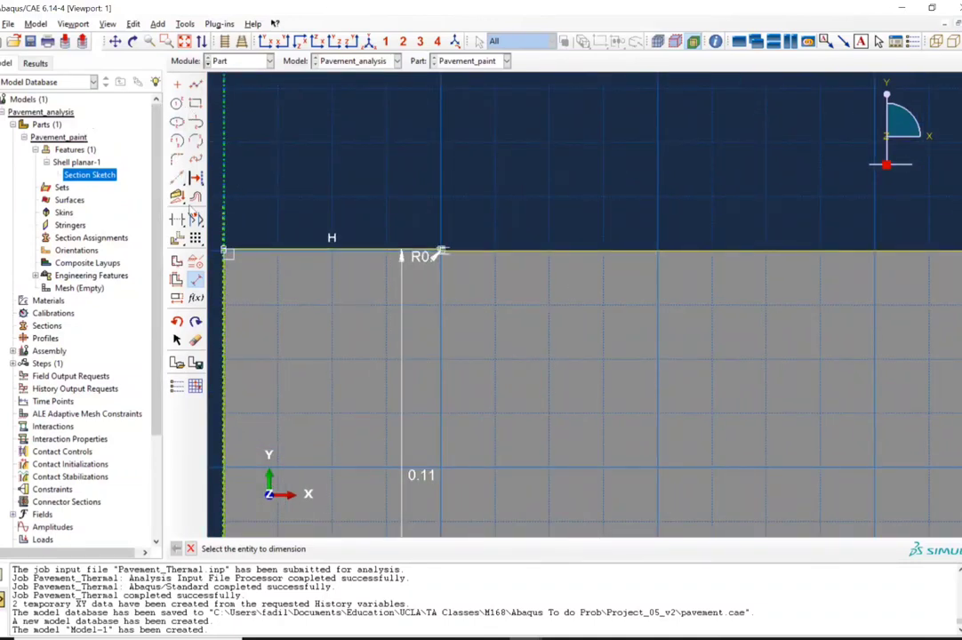
{"action": "scroll", "coordinate": [391, 252], "scroll_direction": "up", "scroll_amount": 2}
{"action": "scroll", "coordinate": [430, 258], "scroll_direction": "up", "scroll_amount": 3}
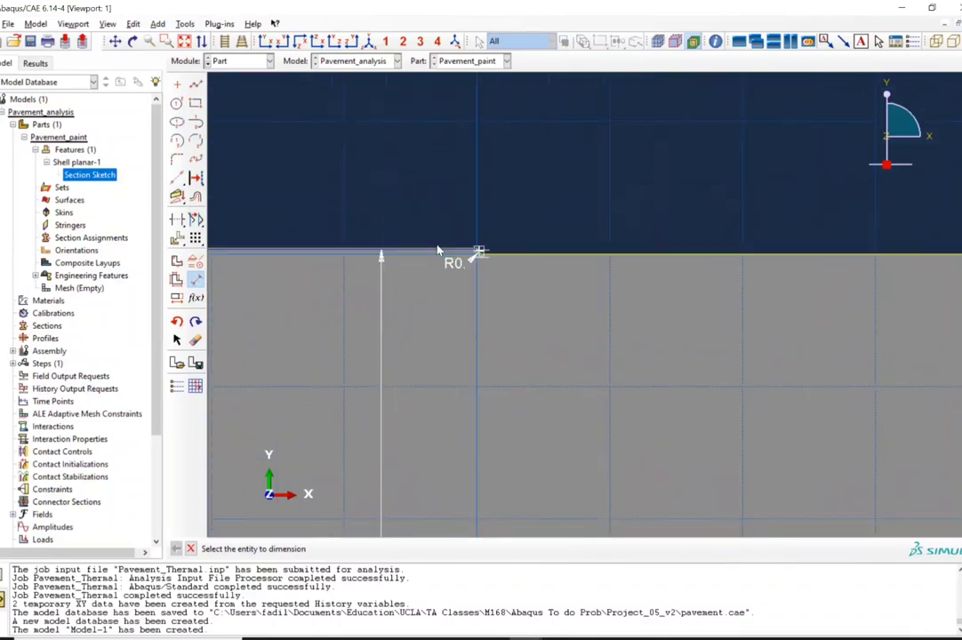
{"action": "left_click", "coordinate": [503, 269]}
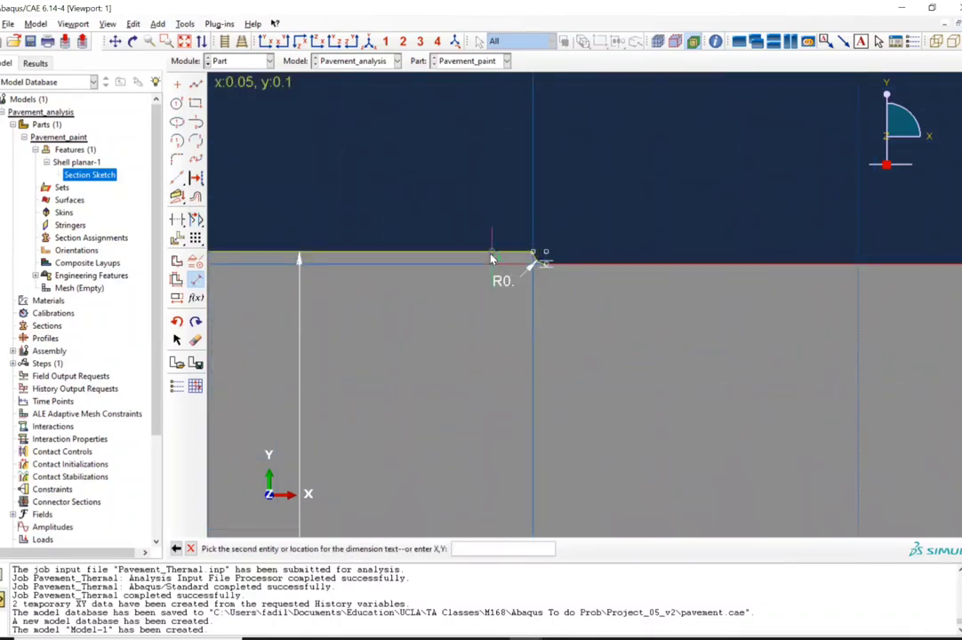
{"action": "left_click", "coordinate": [534, 255]}
{"action": "left_click", "coordinate": [633, 230]}
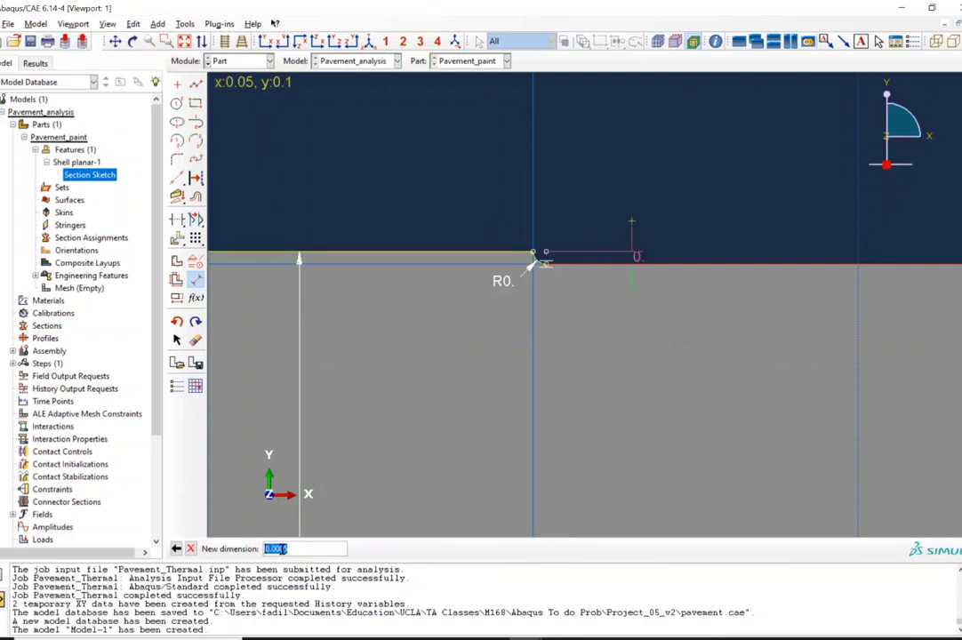
{"action": "left_click", "coordinate": [283, 549]}
{"action": "key", "text": "BackSpace"}
{"action": "key", "text": "Return"}
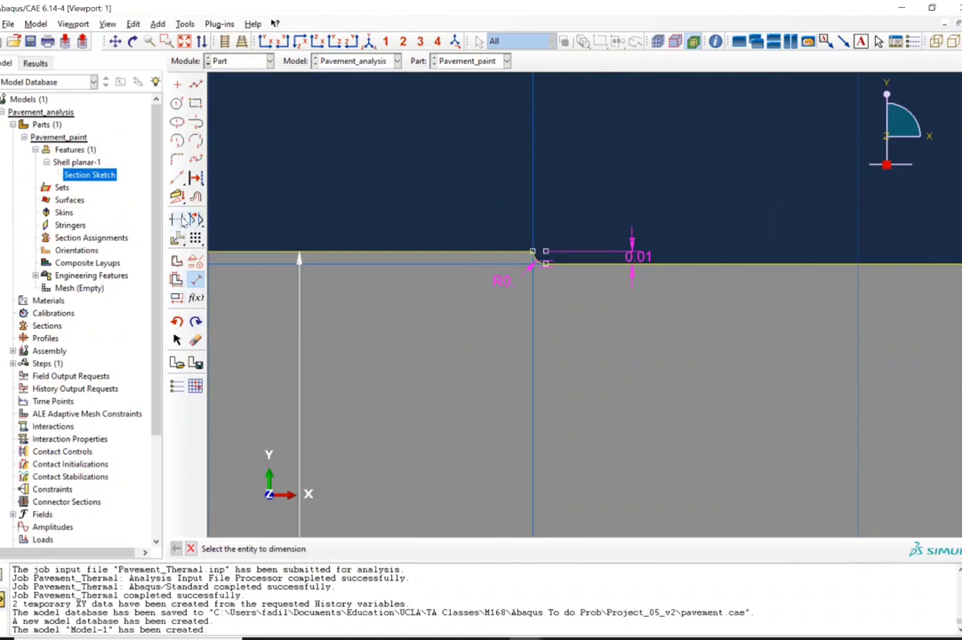
Step: Delete the radius dimension of the fillet between the paint and the pavement
{"action": "left_click", "coordinate": [196, 339]}
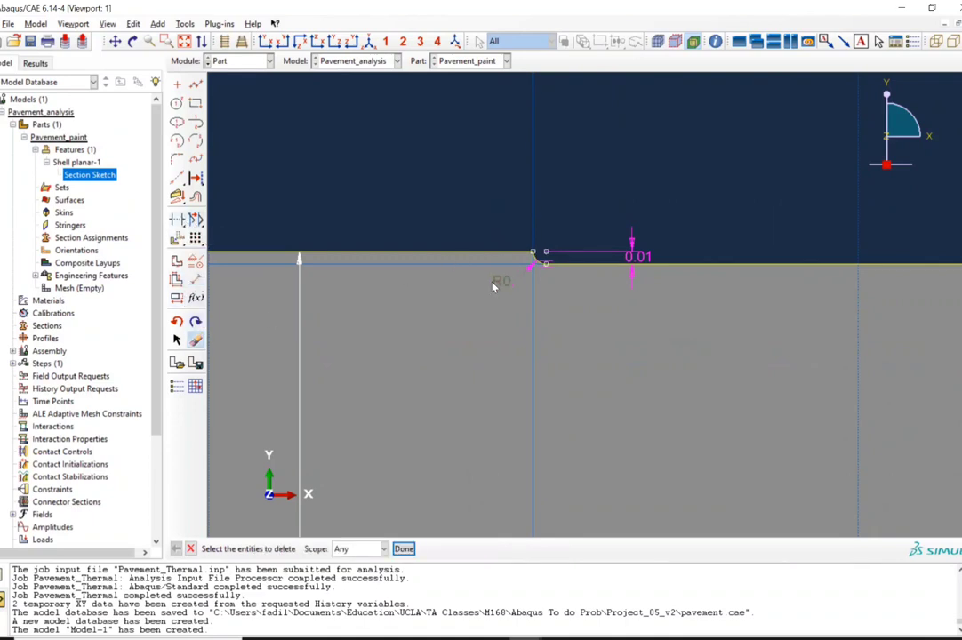
{"action": "key", "text": "ctrl+z"}
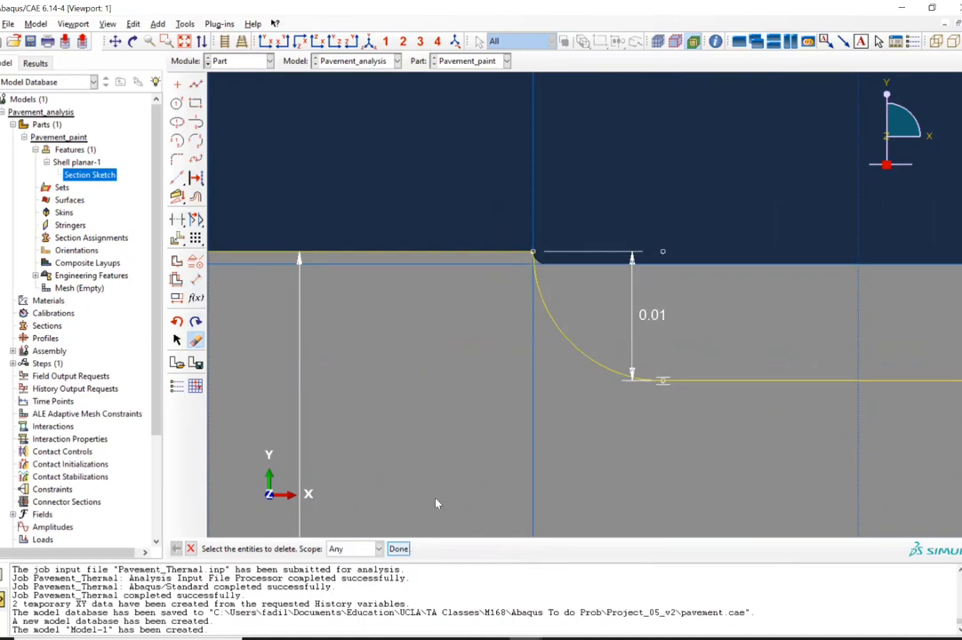
{"action": "scroll", "coordinate": [627, 495], "scroll_direction": "down", "scroll_amount": 2}
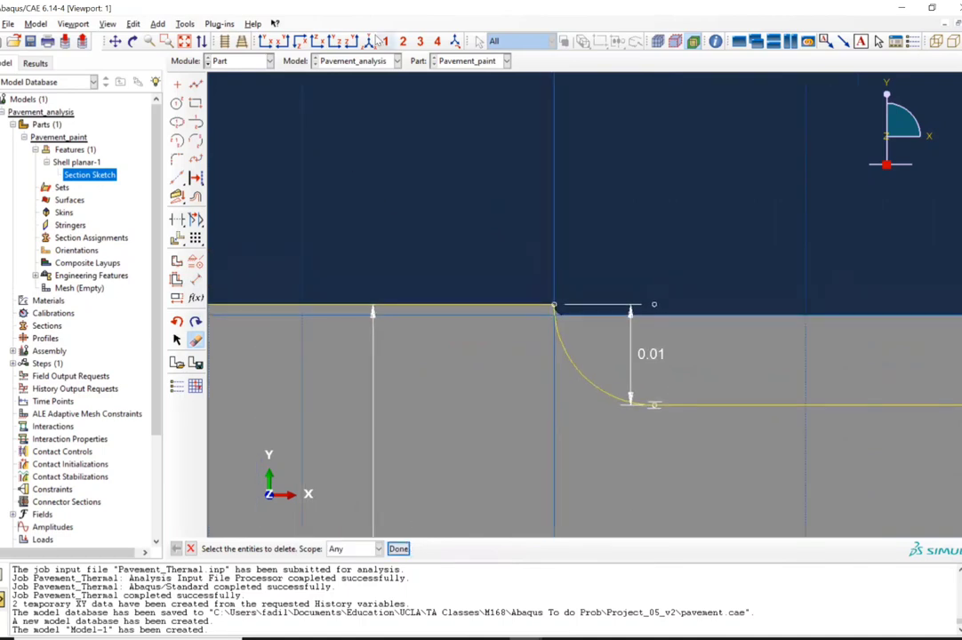
{"action": "left_click", "coordinate": [184, 41]}
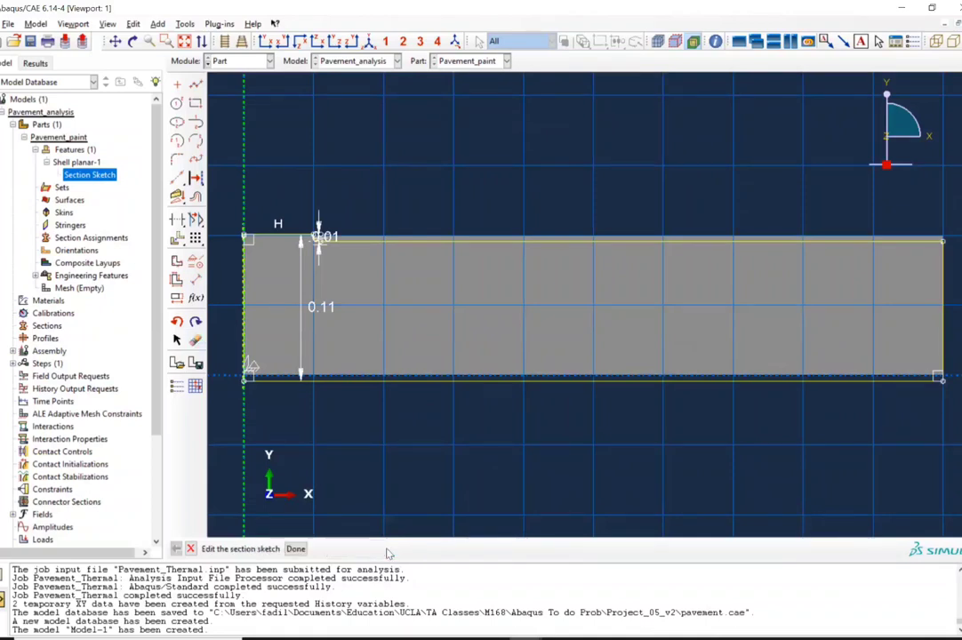
Step: Finish editing the section sketch, acknowledge the regeneration notice, and regenerate the Pavement_paint part's features
{"action": "left_click", "coordinate": [295, 548]}
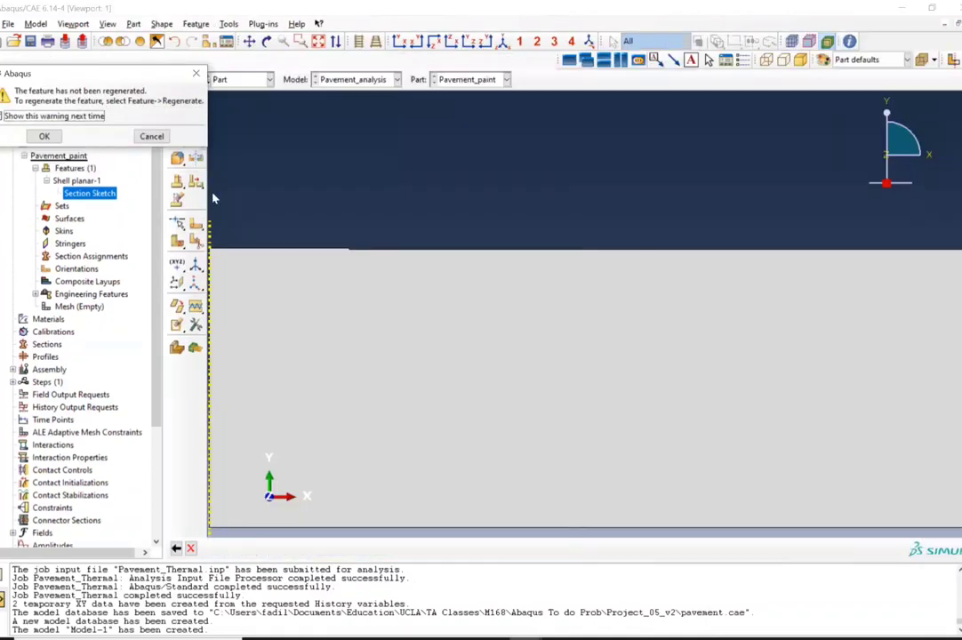
{"action": "left_click", "coordinate": [44, 136]}
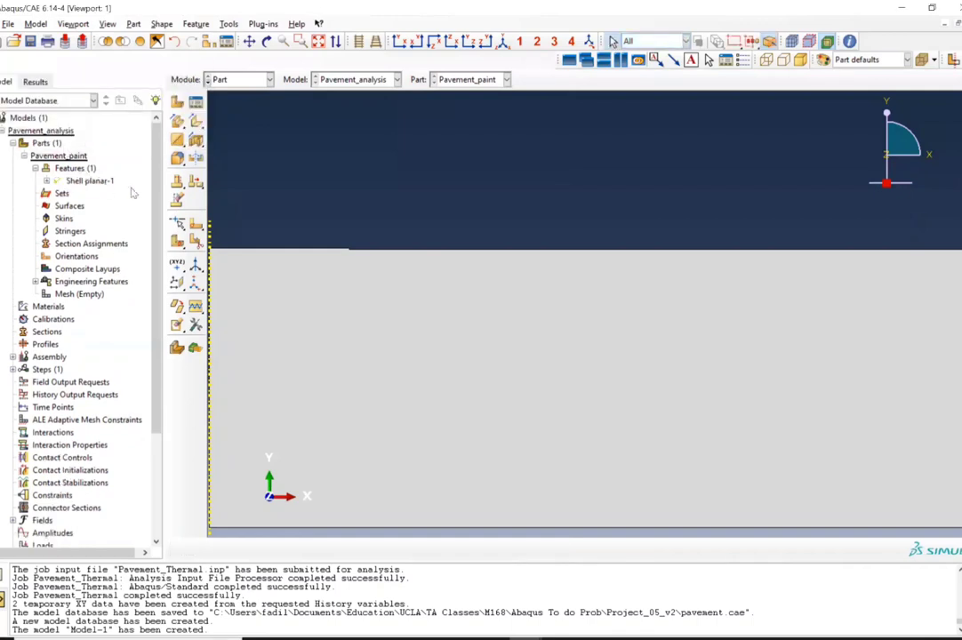
{"action": "right_click", "coordinate": [72, 168]}
{"action": "left_click", "coordinate": [94, 188]}
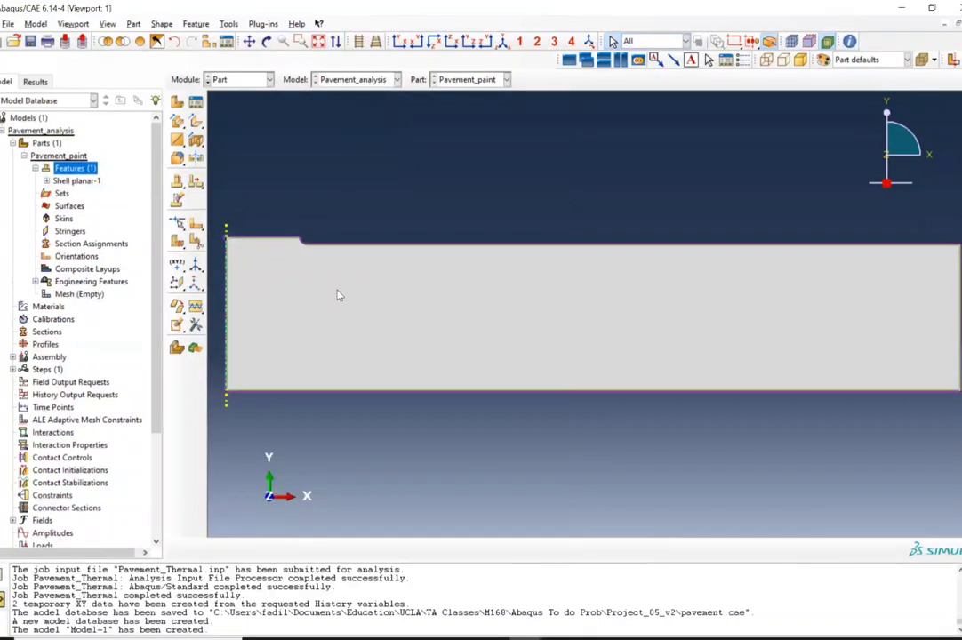
{"action": "left_click", "coordinate": [327, 248]}
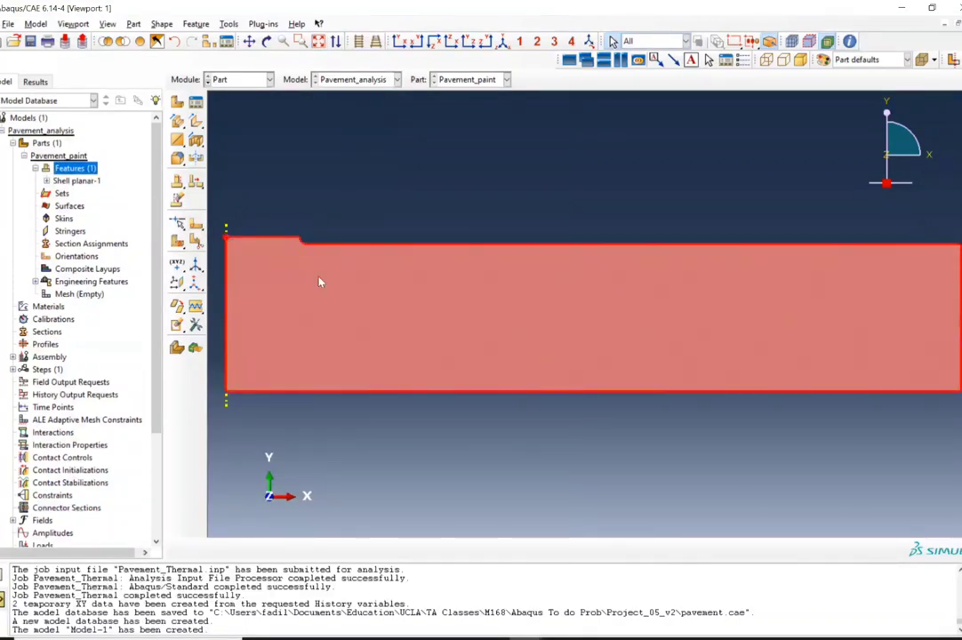
{"action": "middle_click", "coordinate": [313, 334]}
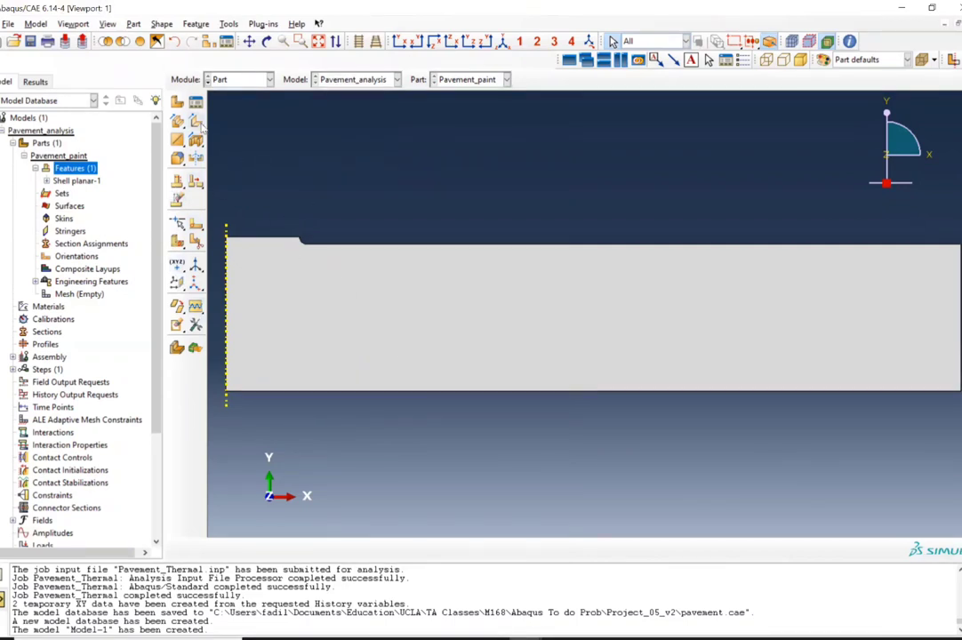
Step: Start a sketched face partition and draw a vertical line from the fillet's lower end to the pavement's bottom edge
{"action": "left_click", "coordinate": [177, 222]}
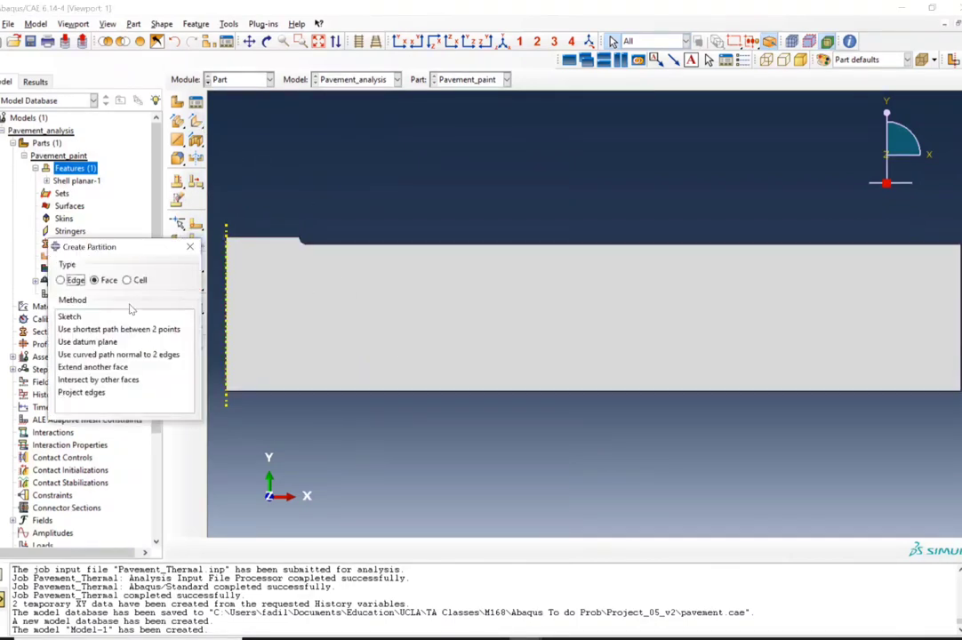
{"action": "left_click", "coordinate": [80, 317]}
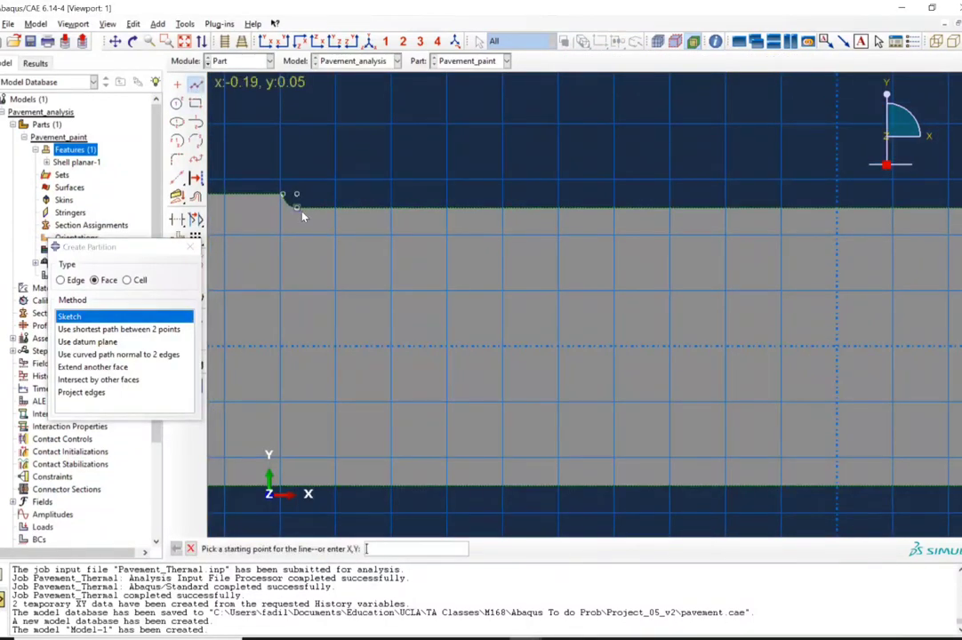
{"action": "scroll", "coordinate": [297, 211], "scroll_direction": "up", "scroll_amount": 3}
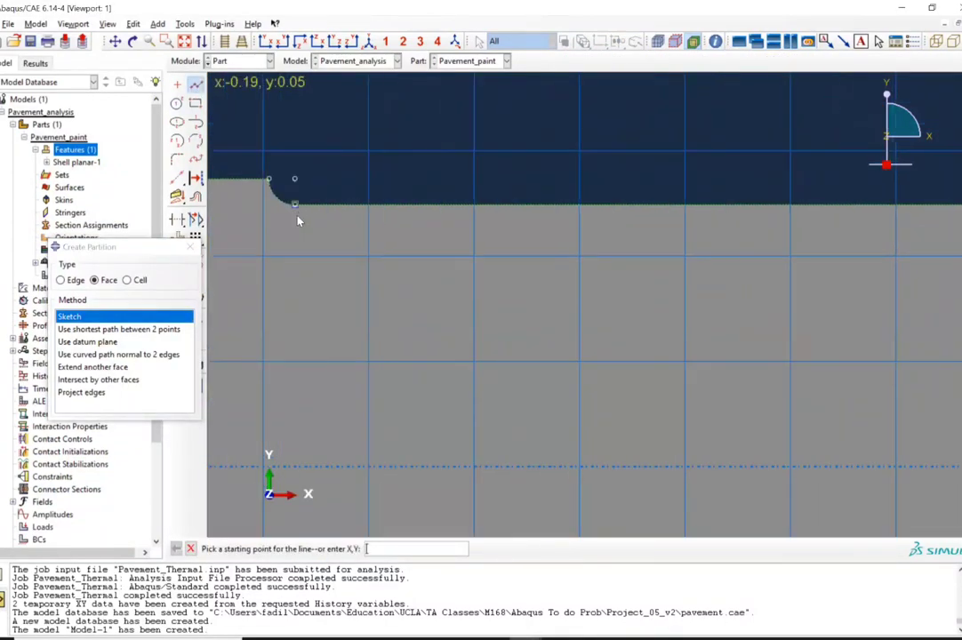
{"action": "left_click", "coordinate": [290, 190]}
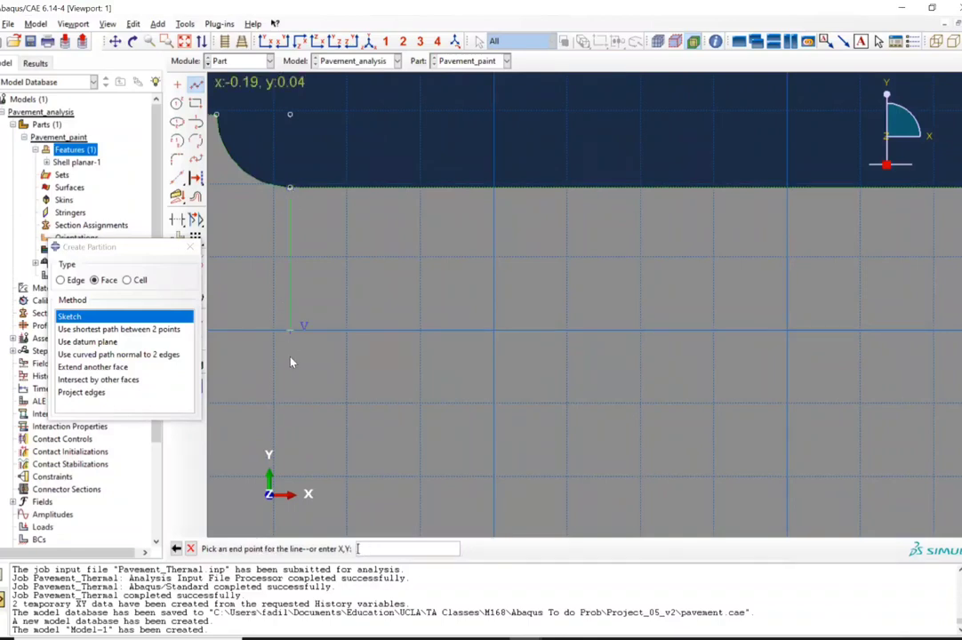
{"action": "scroll", "coordinate": [297, 456], "scroll_direction": "down", "scroll_amount": 3}
{"action": "scroll", "coordinate": [297, 476], "scroll_direction": "down", "scroll_amount": 2}
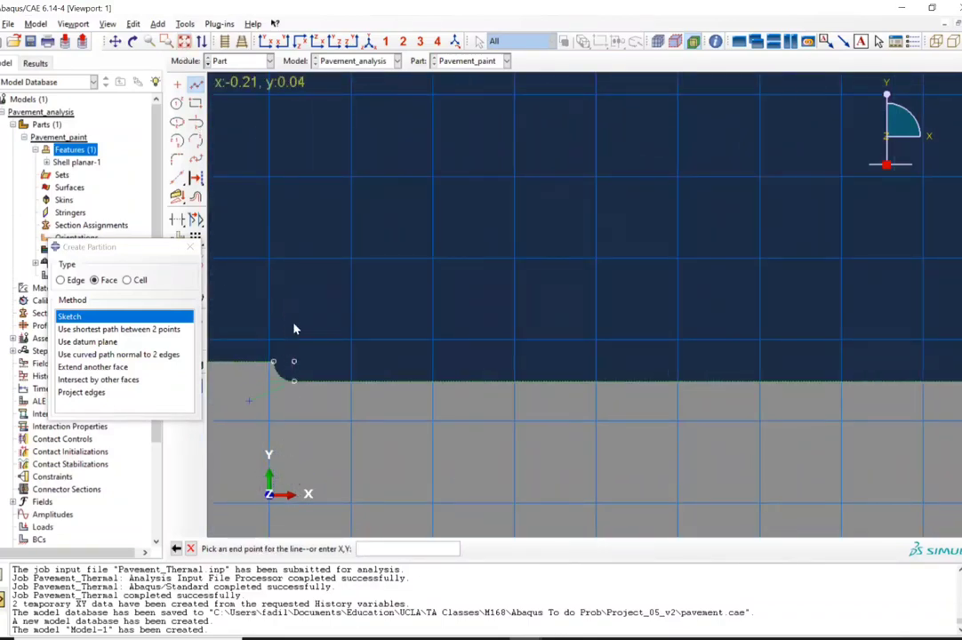
{"action": "left_click", "coordinate": [183, 41]}
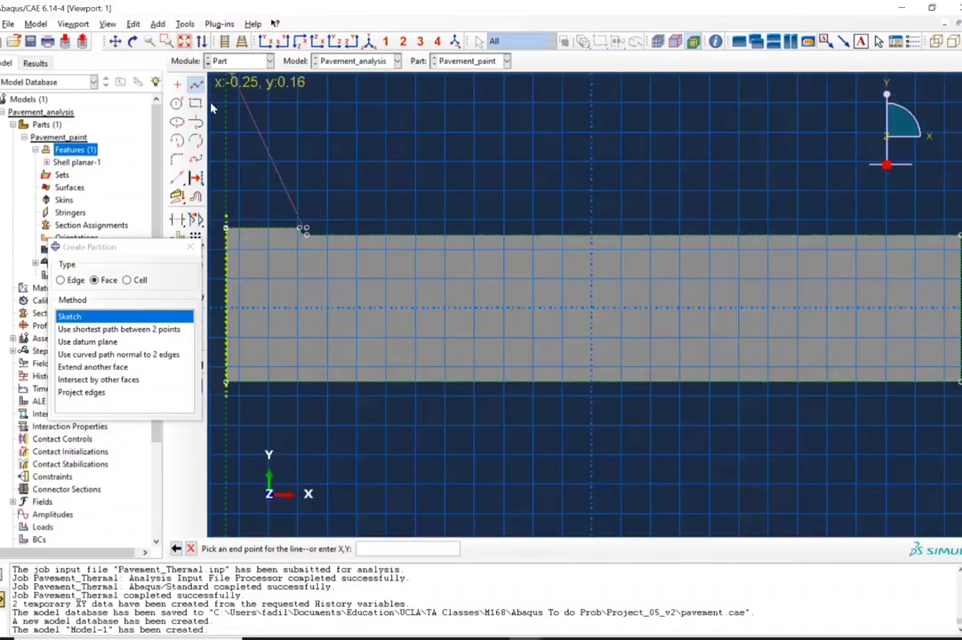
{"action": "scroll", "coordinate": [293, 339], "scroll_direction": "down", "scroll_amount": 2}
{"action": "scroll", "coordinate": [323, 400], "scroll_direction": "up", "scroll_amount": 2}
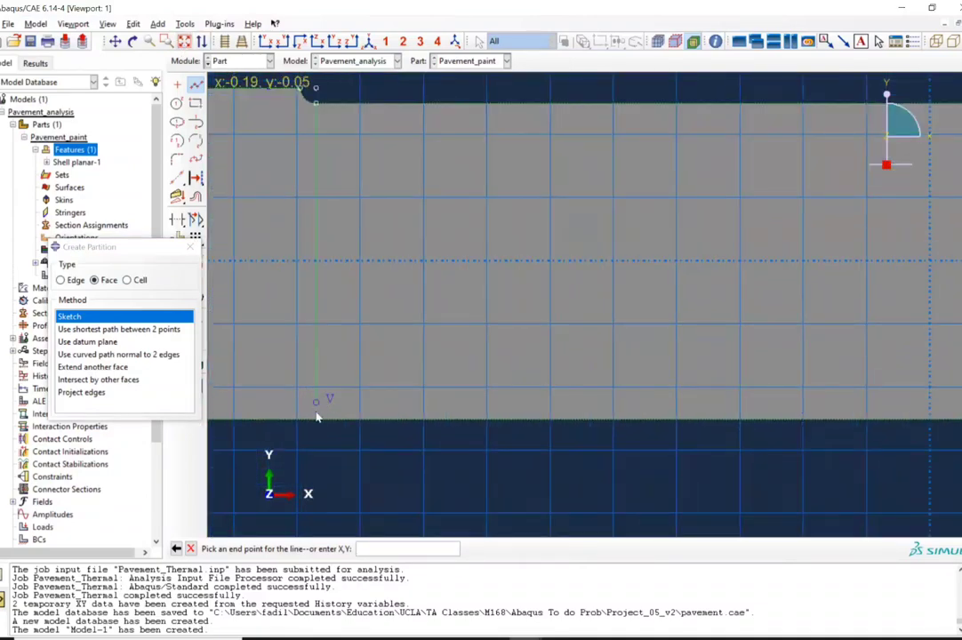
{"action": "scroll", "coordinate": [318, 409], "scroll_direction": "up", "scroll_amount": 2}
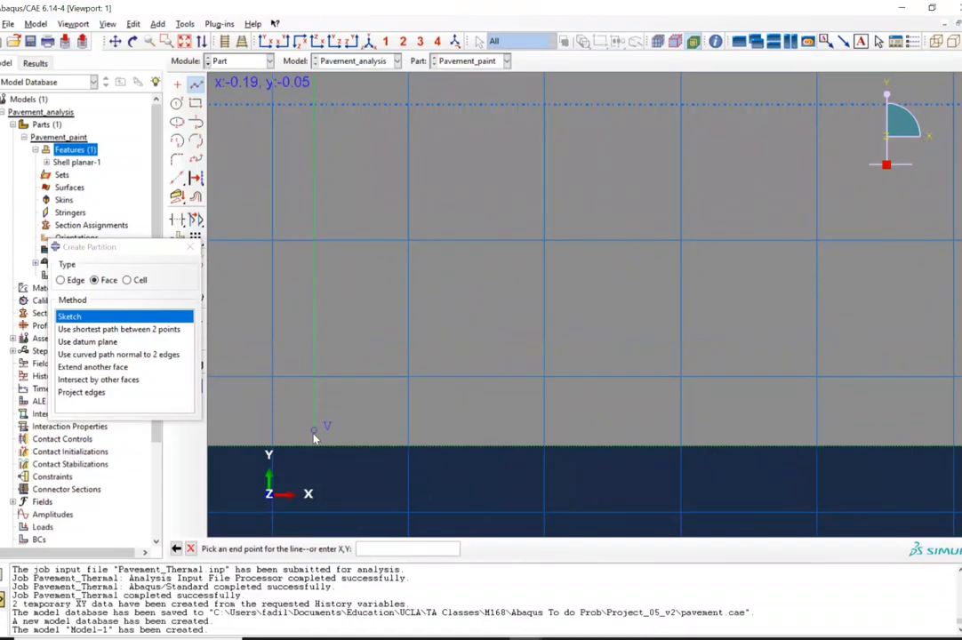
{"action": "left_click", "coordinate": [314, 442]}
{"action": "key", "text": "Escape"}
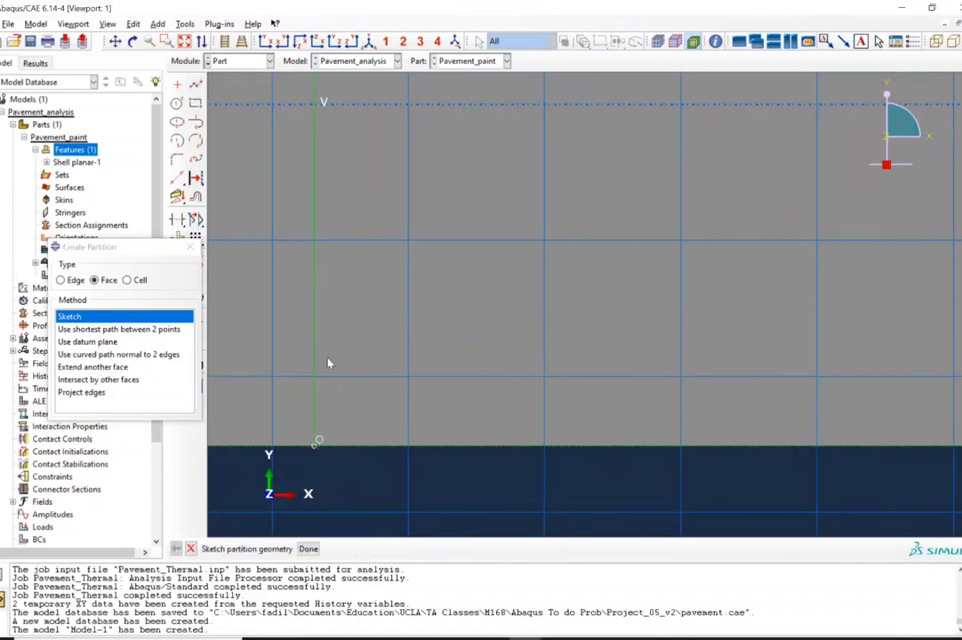
Step: Add a horizontal partition line from the fillet's lower end to the section's edge beneath the paint strip
{"action": "scroll", "coordinate": [281, 211], "scroll_direction": "down", "scroll_amount": 4}
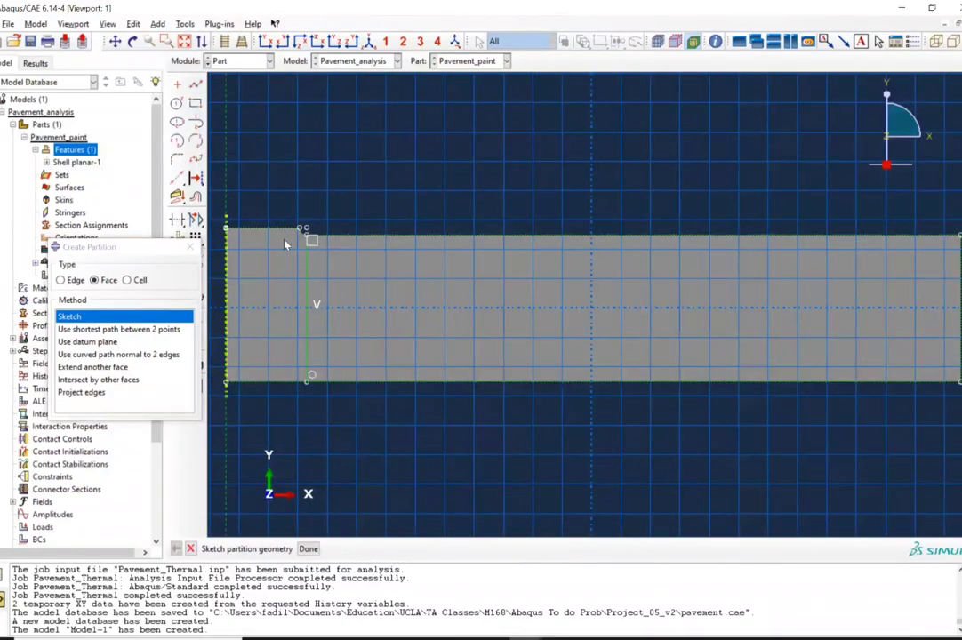
{"action": "scroll", "coordinate": [282, 246], "scroll_direction": "up", "scroll_amount": 4}
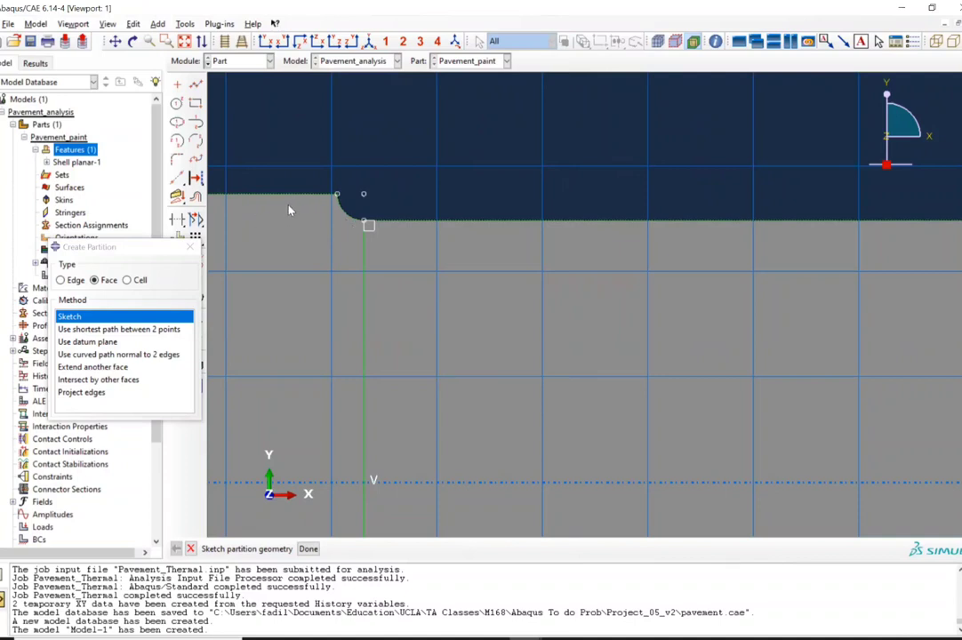
{"action": "left_click", "coordinate": [196, 83]}
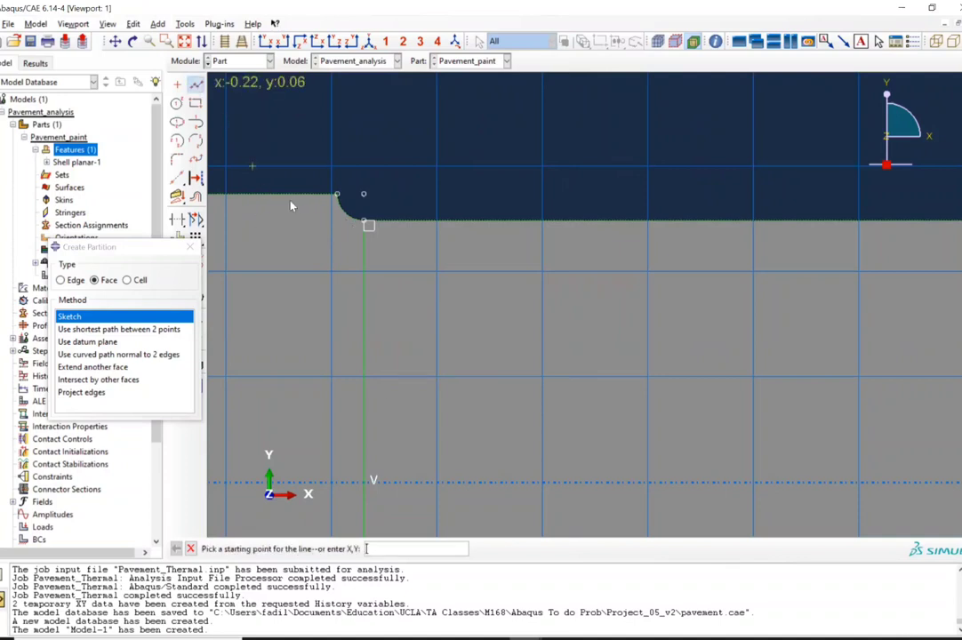
{"action": "scroll", "coordinate": [343, 225], "scroll_direction": "up", "scroll_amount": 3}
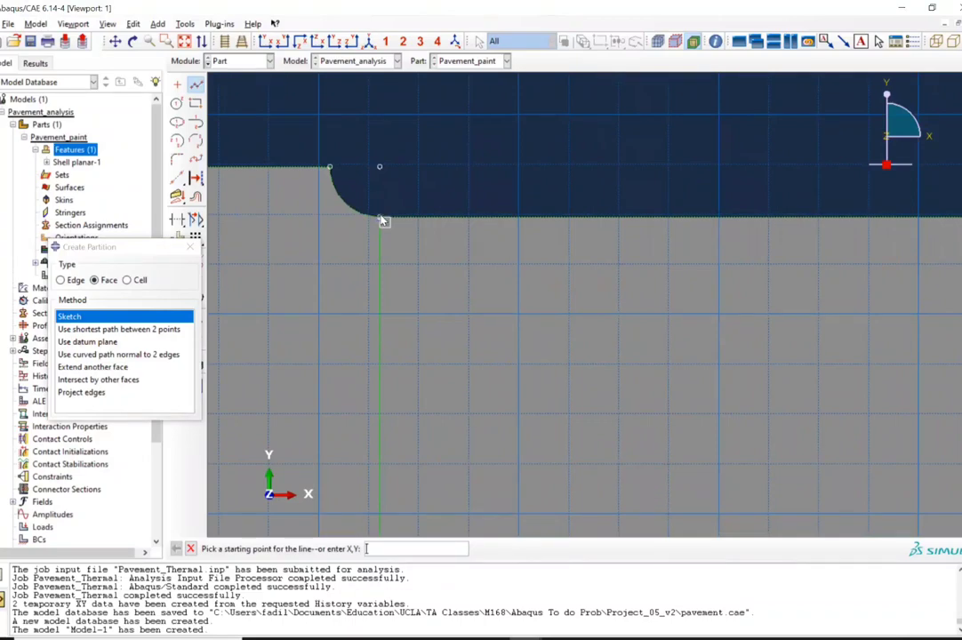
{"action": "left_click", "coordinate": [379, 219]}
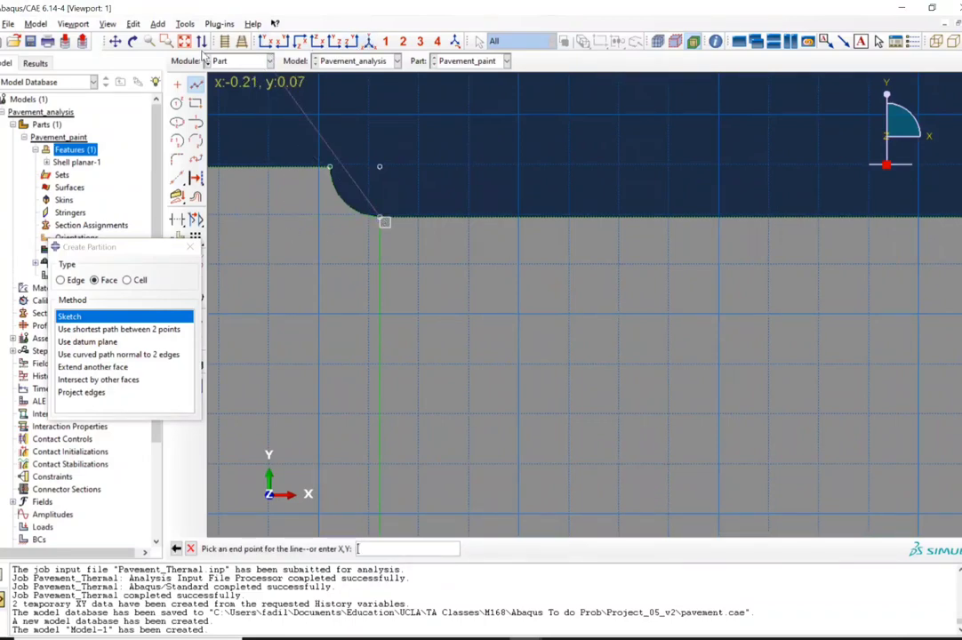
{"action": "left_click", "coordinate": [153, 37]}
{"action": "scroll", "coordinate": [245, 132], "scroll_direction": "up", "scroll_amount": 6}
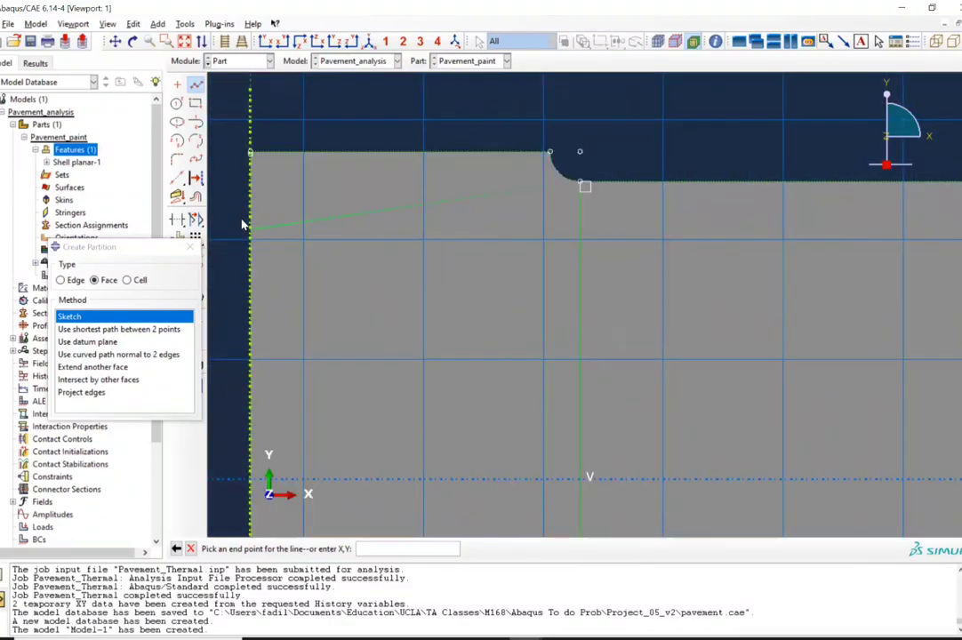
{"action": "scroll", "coordinate": [282, 125], "scroll_direction": "down", "scroll_amount": 1}
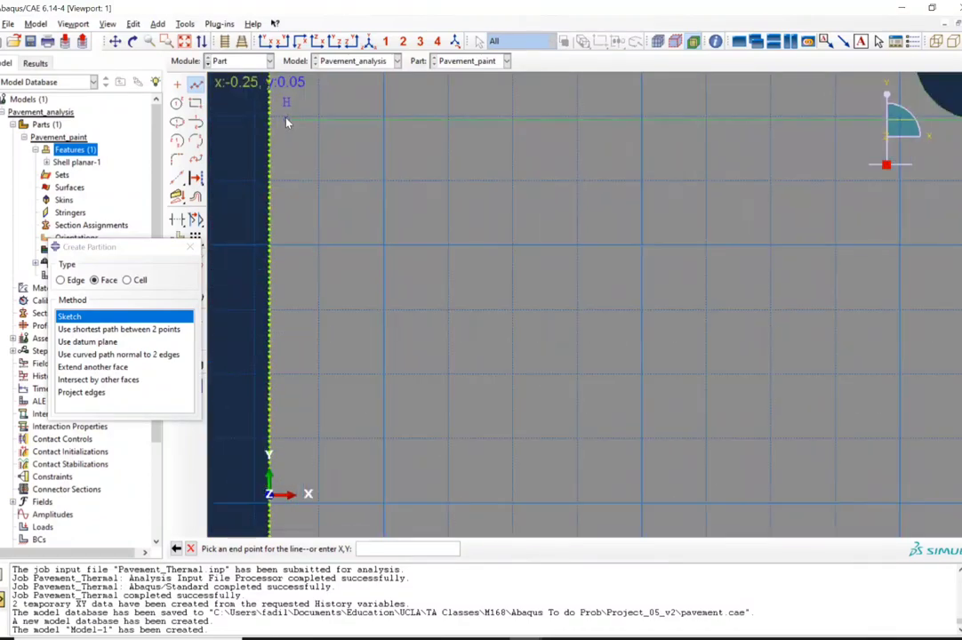
{"action": "scroll", "coordinate": [258, 116], "scroll_direction": "up", "scroll_amount": 2}
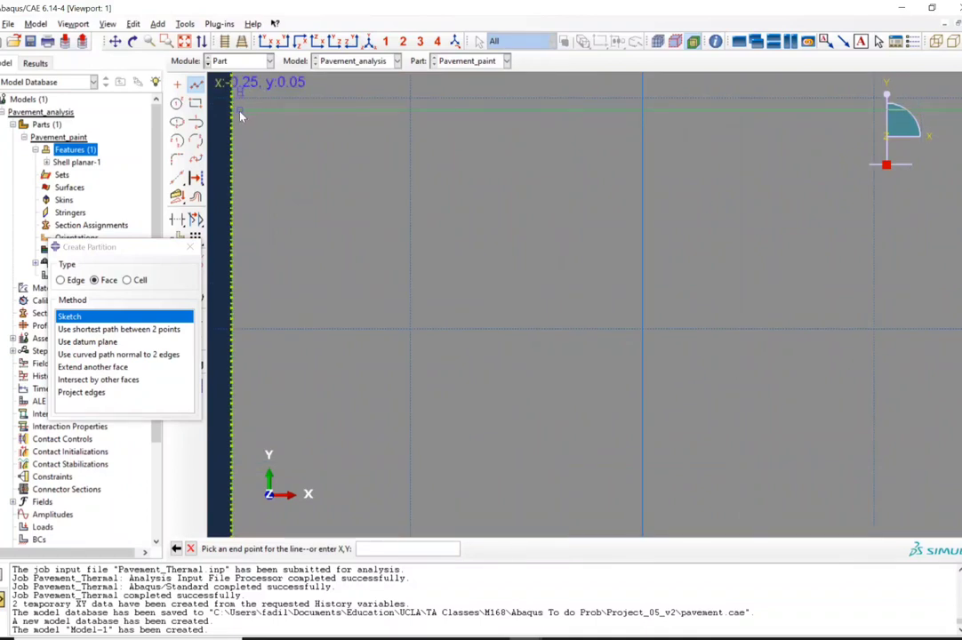
{"action": "key", "text": "Escape"}
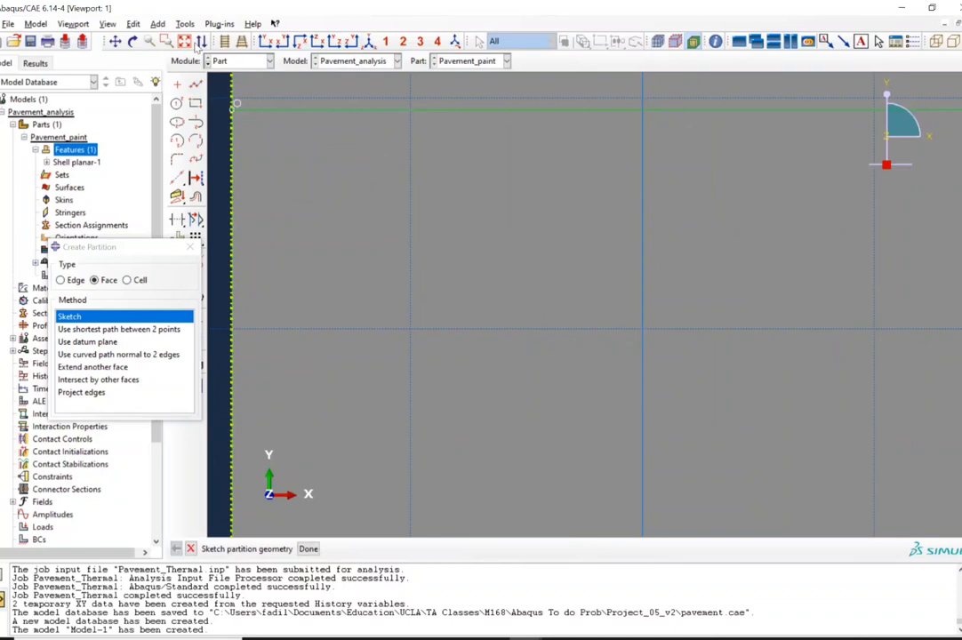
{"action": "left_click", "coordinate": [164, 41]}
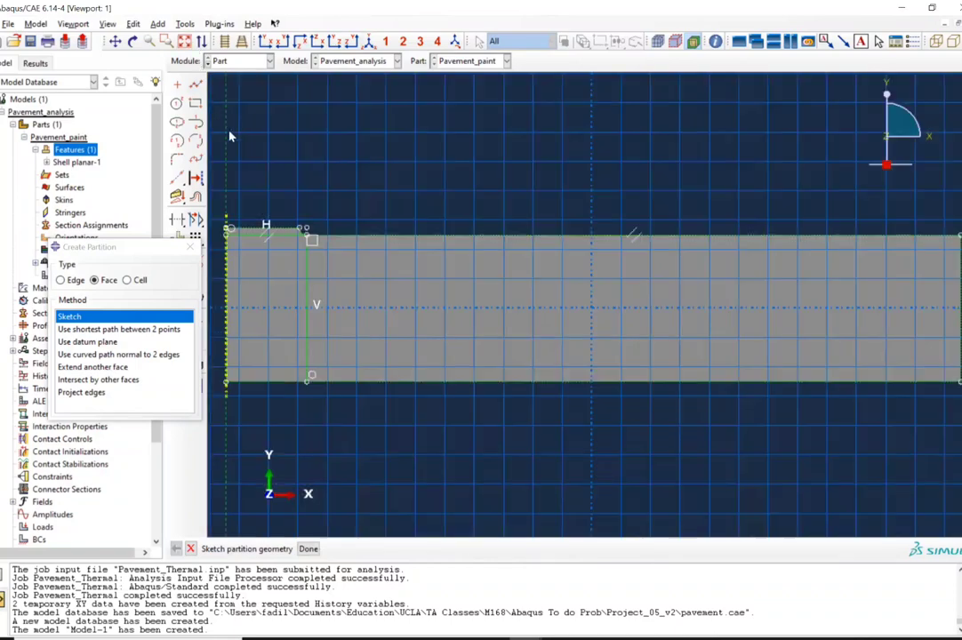
Step: Add a vertical partition line at about x = -0.21 from the paint's top edge to the pavement's bottom edge, and finish the partition sketch
{"action": "scroll", "coordinate": [261, 244], "scroll_direction": "up", "scroll_amount": 4}
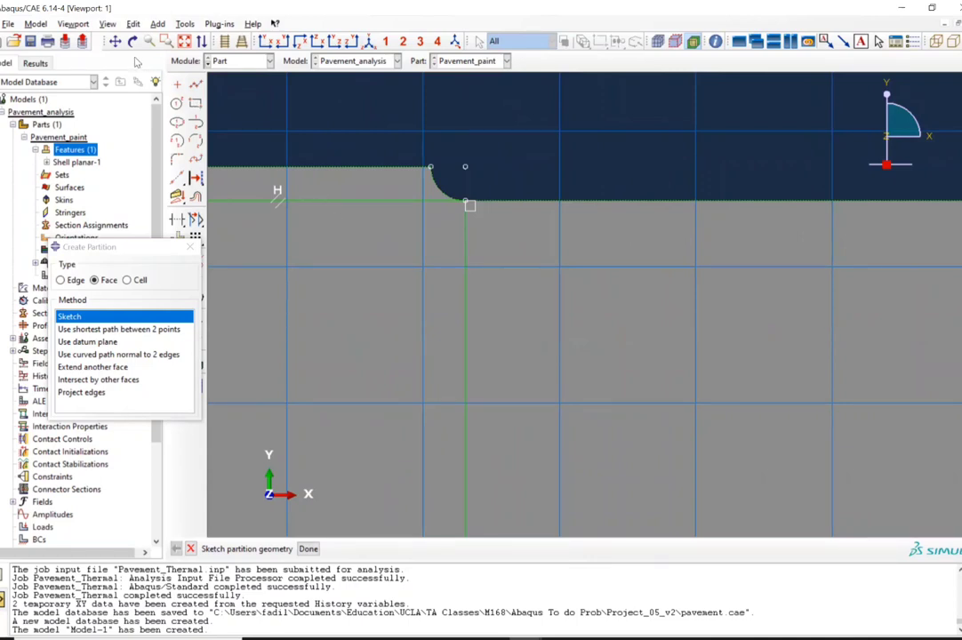
{"action": "left_click", "coordinate": [195, 83]}
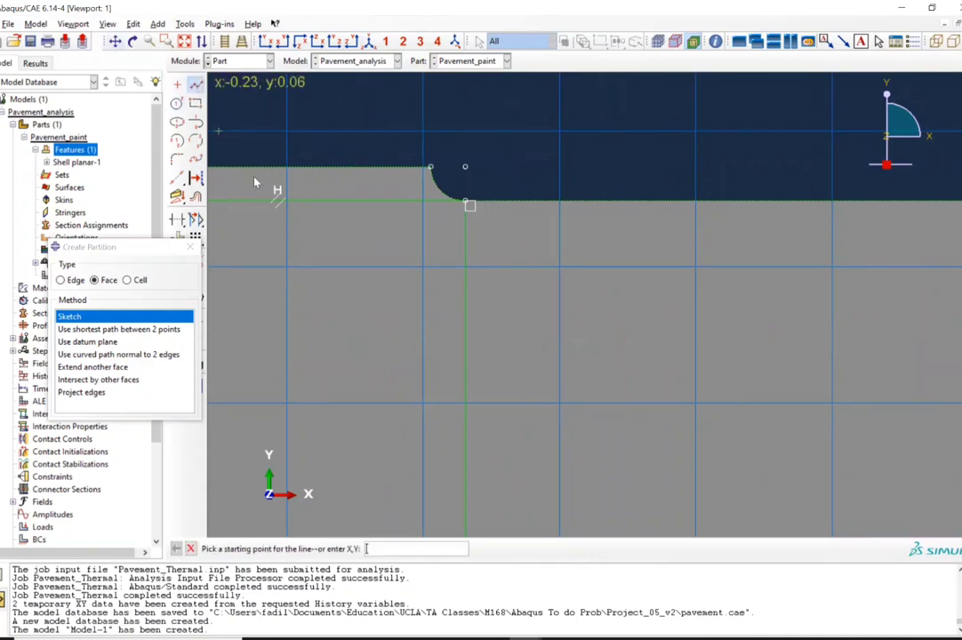
{"action": "scroll", "coordinate": [411, 174], "scroll_direction": "up", "scroll_amount": 2}
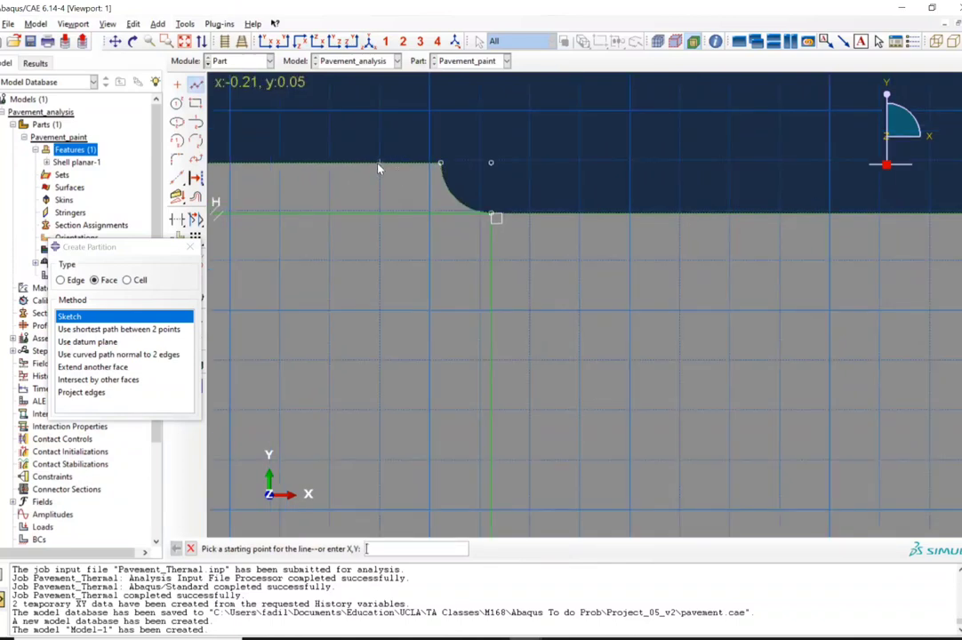
{"action": "left_click", "coordinate": [377, 165]}
{"action": "scroll", "coordinate": [388, 485], "scroll_direction": "down", "scroll_amount": 4}
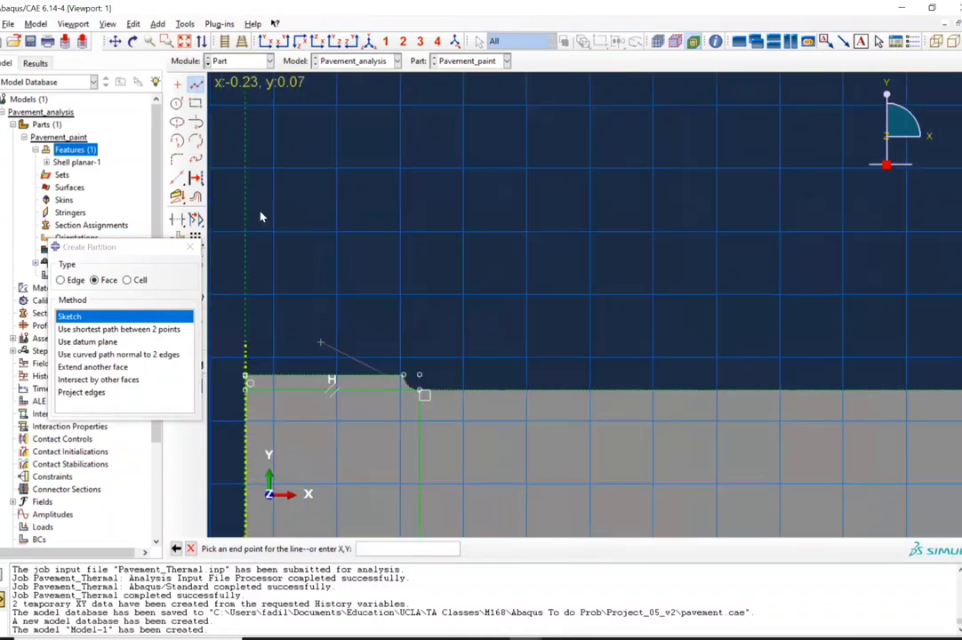
{"action": "scroll", "coordinate": [219, 78], "scroll_direction": "down", "scroll_amount": 3}
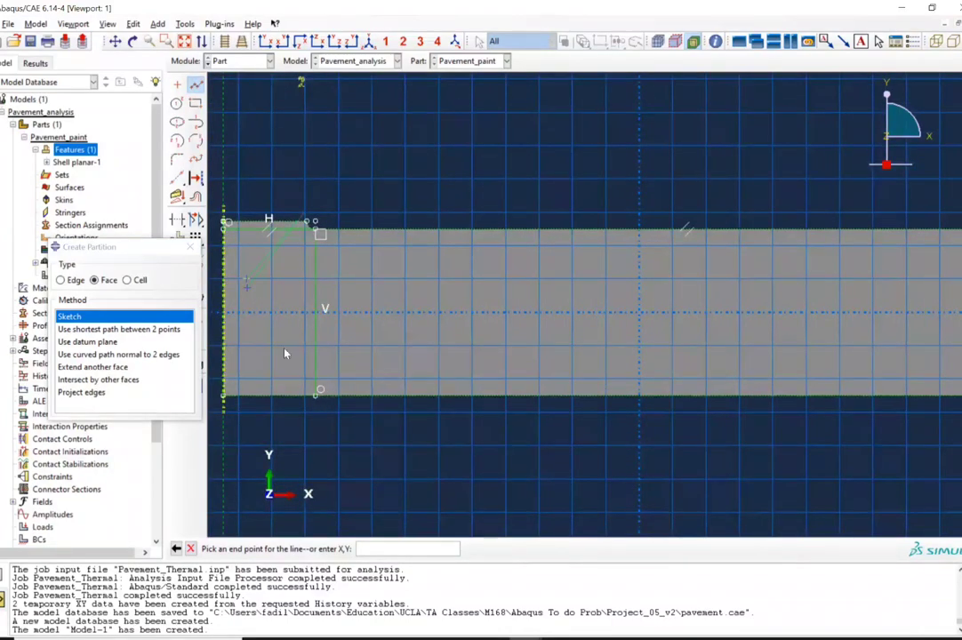
{"action": "scroll", "coordinate": [285, 354], "scroll_direction": "up", "scroll_amount": 3}
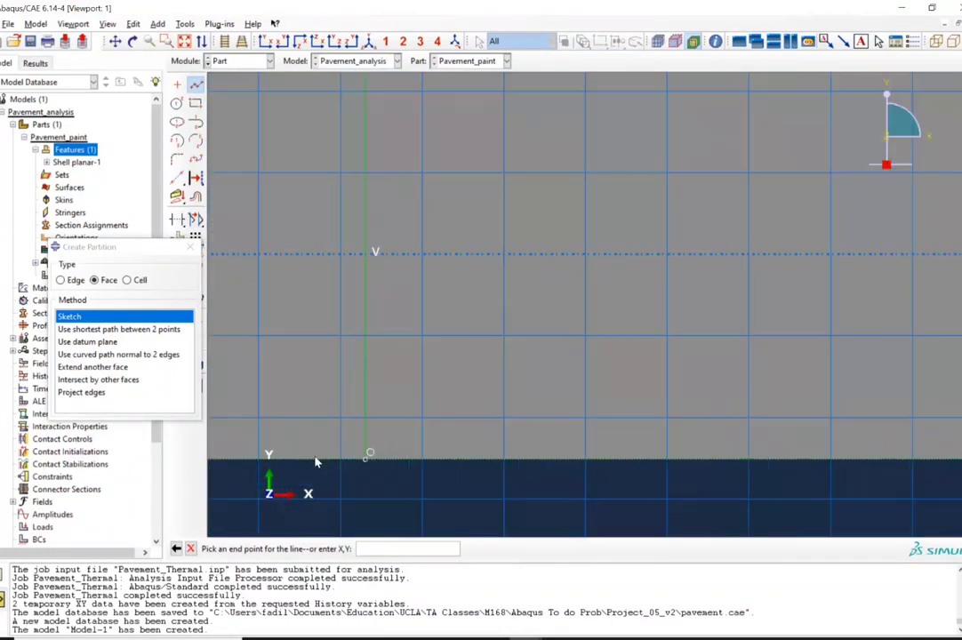
{"action": "scroll", "coordinate": [322, 453], "scroll_direction": "up", "scroll_amount": 1}
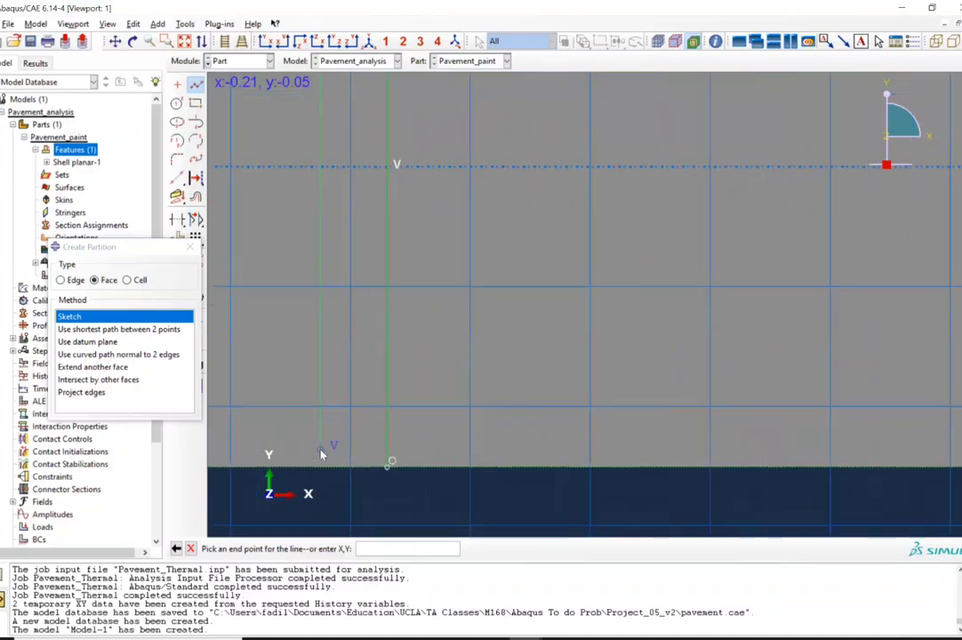
{"action": "left_click", "coordinate": [324, 462]}
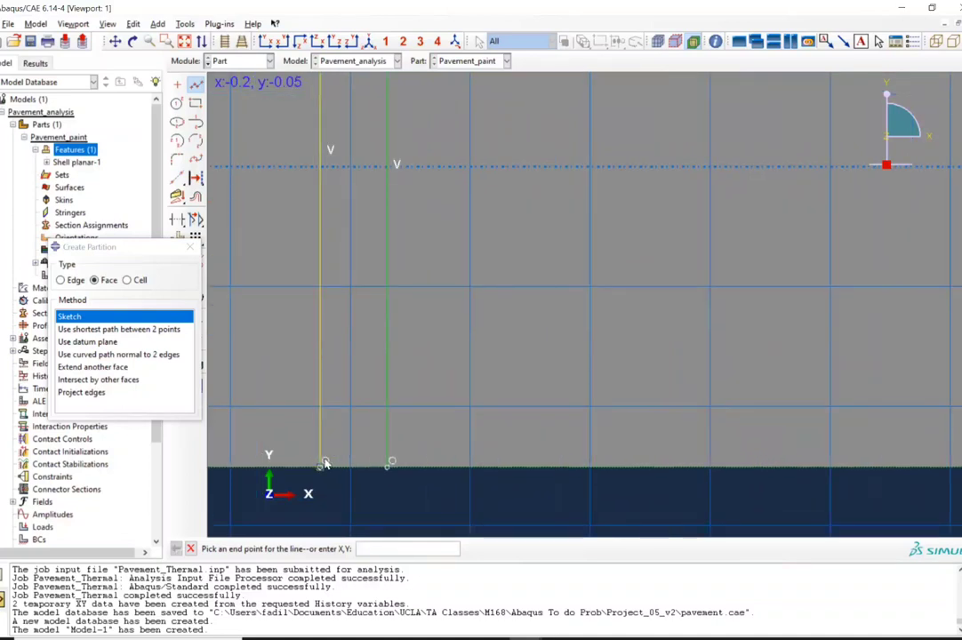
{"action": "key", "text": "Escape"}
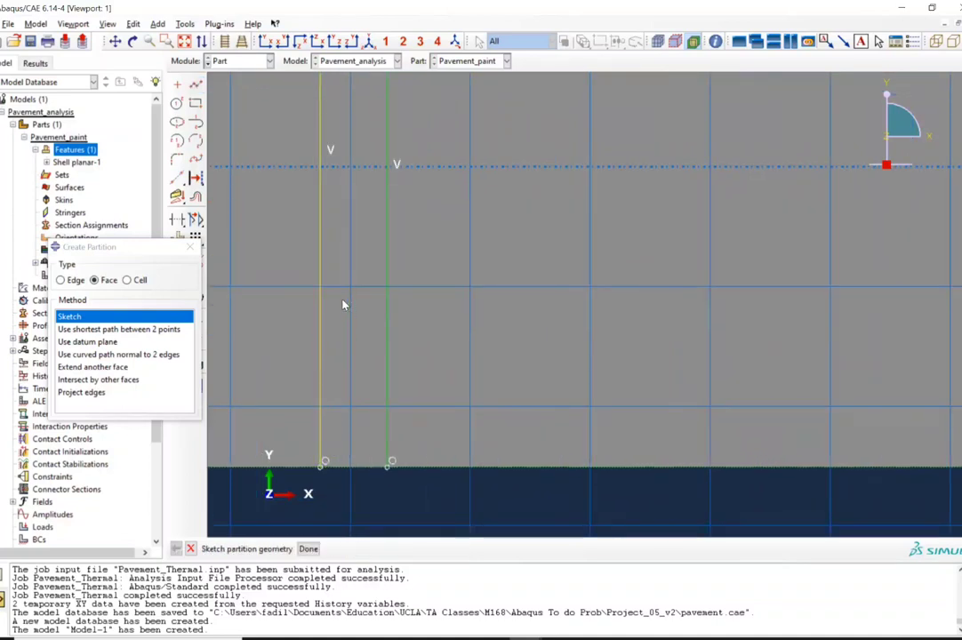
{"action": "left_click", "coordinate": [308, 549]}
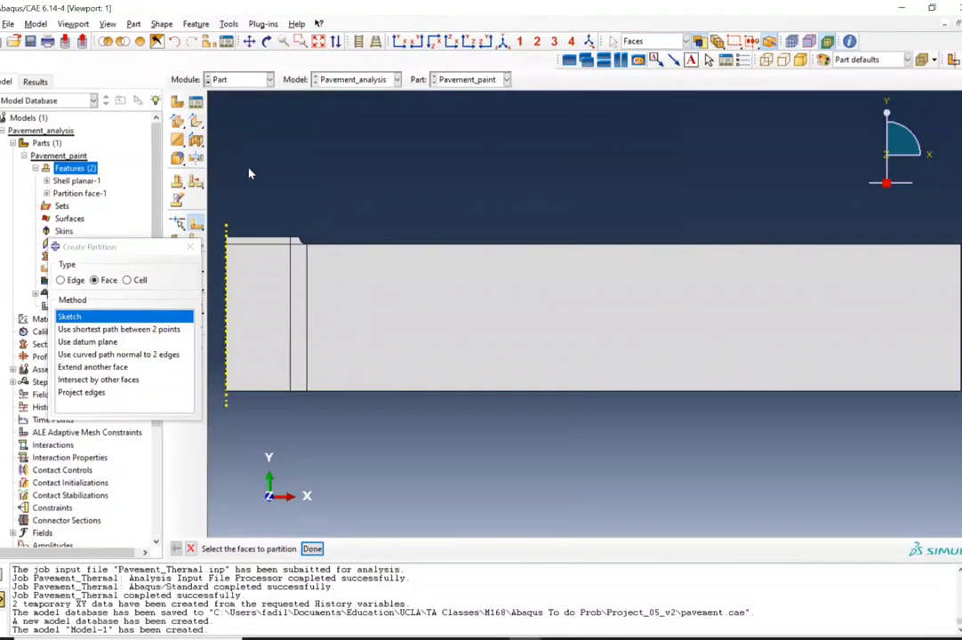
Step: Switch to the Property module and start a new material named Paint
{"action": "scroll", "coordinate": [244, 145], "scroll_direction": "up", "scroll_amount": 2}
{"action": "left_click", "coordinate": [236, 79]}
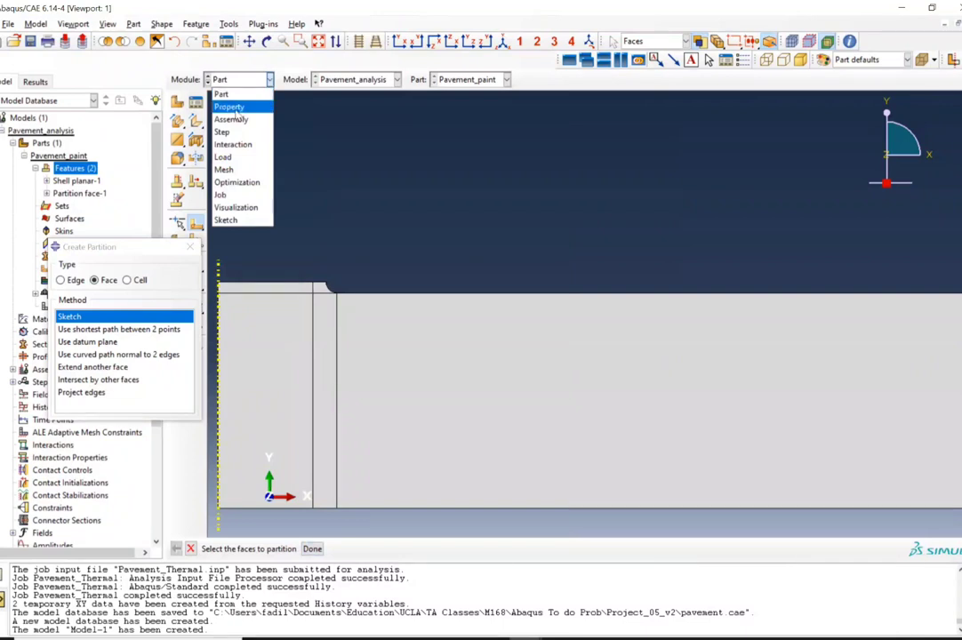
{"action": "left_click", "coordinate": [229, 106]}
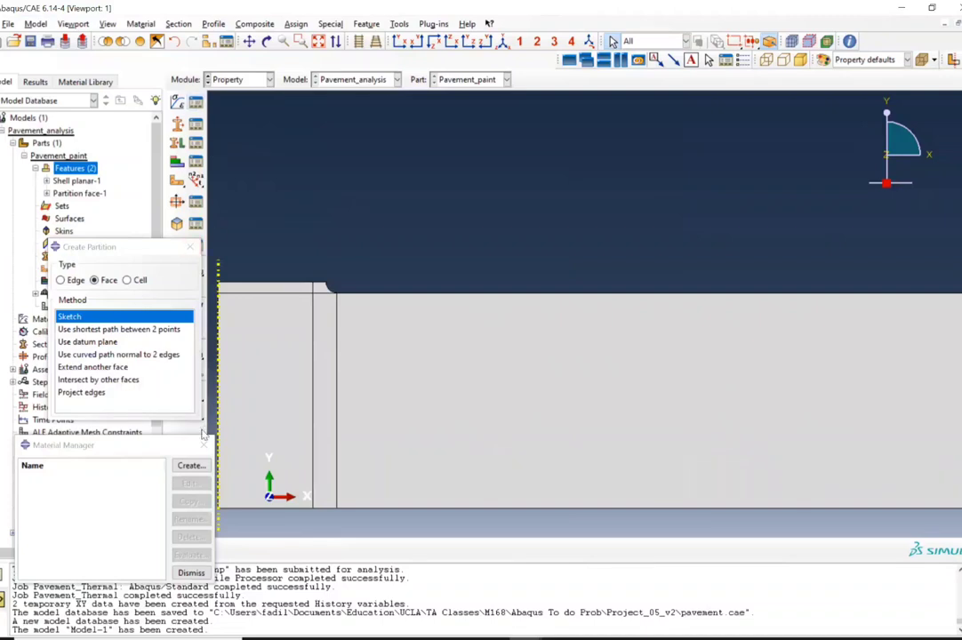
{"action": "left_click", "coordinate": [191, 466]}
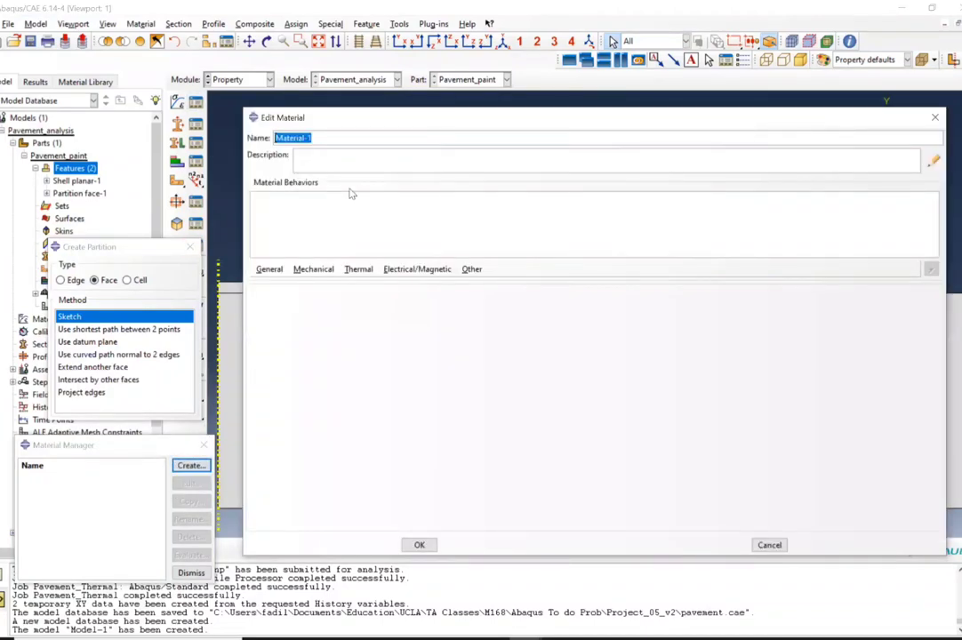
{"action": "type", "text": "Paint"}
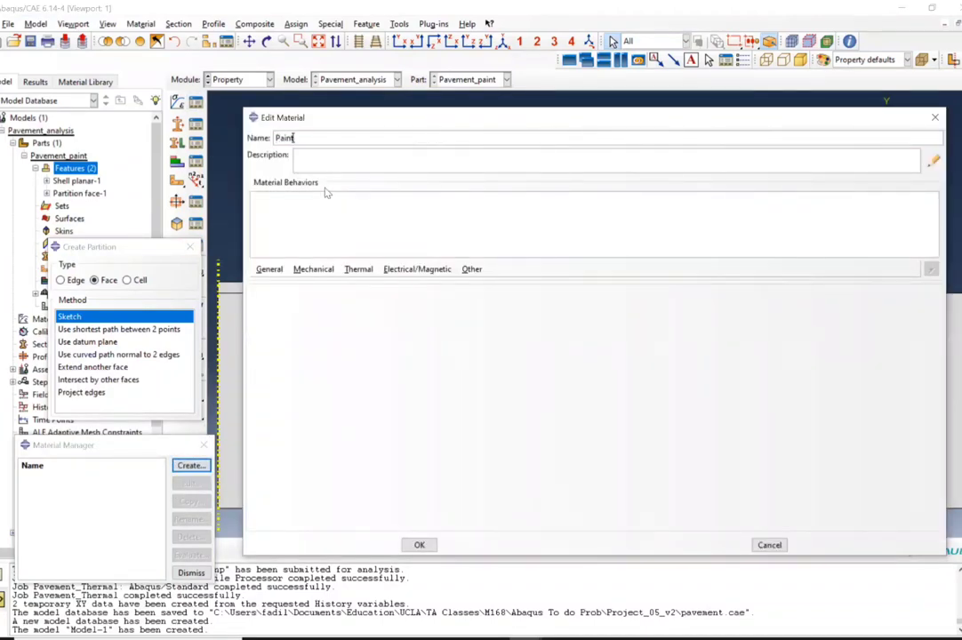
Step: Add a density behavior to Paint, look up titanium dioxide's properties in the PowerPoint slide show, and enter a mass density of 4000
{"action": "left_click", "coordinate": [269, 270]}
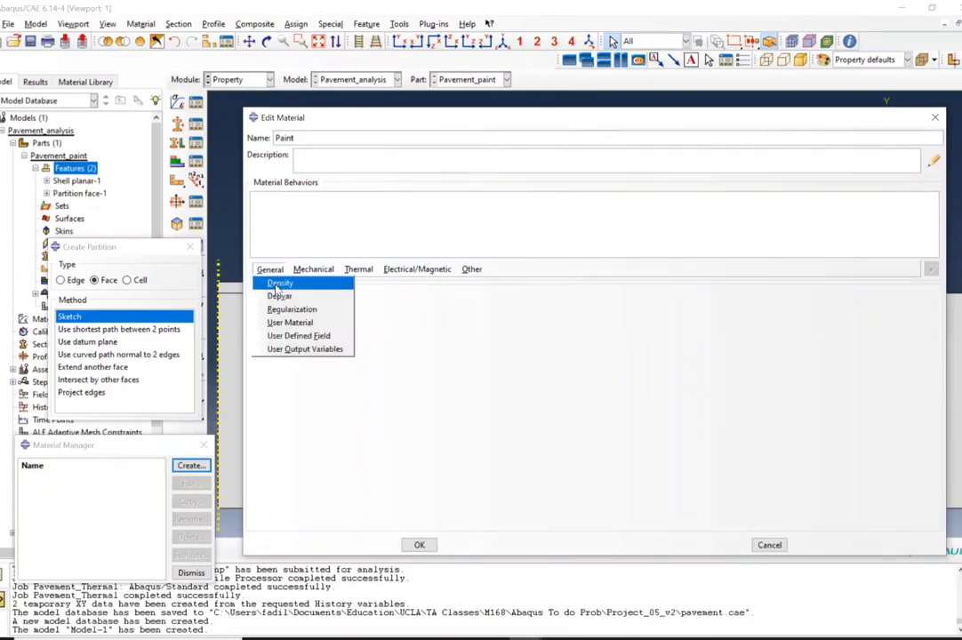
{"action": "left_click", "coordinate": [277, 282]}
{"action": "left_click", "coordinate": [299, 399]}
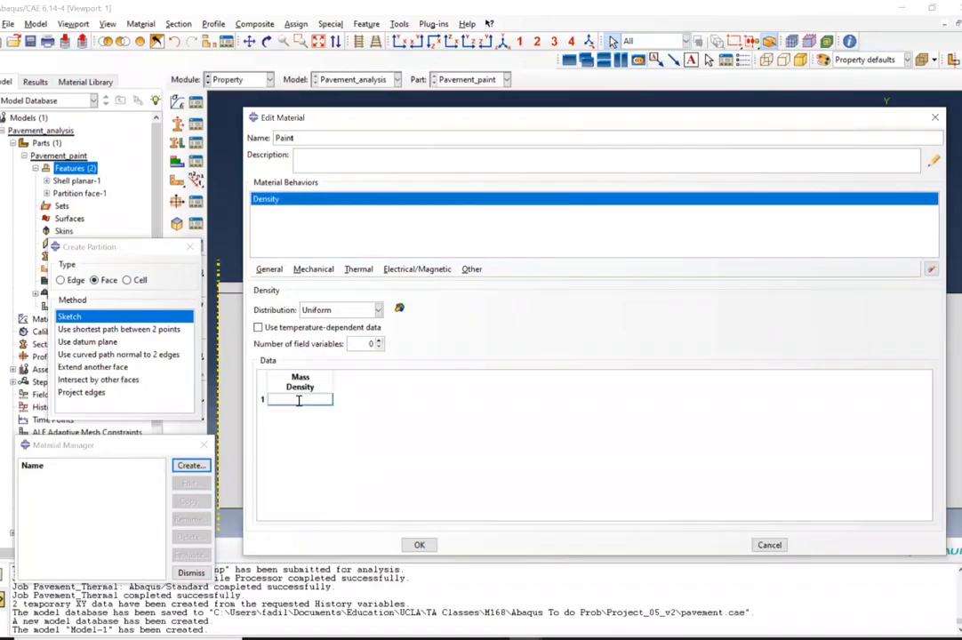
{"action": "key", "text": "alt+Tab"}
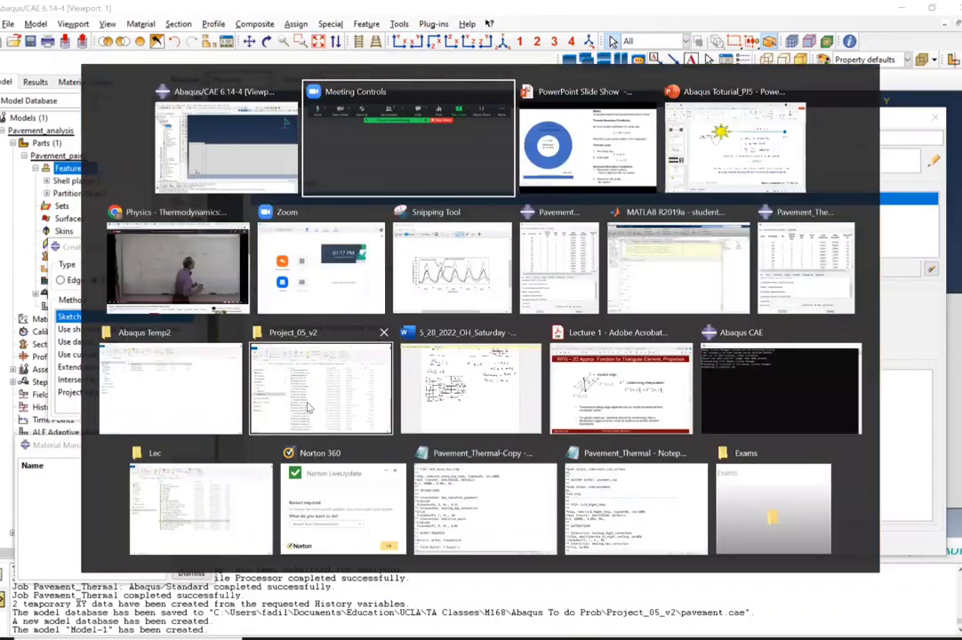
{"action": "key", "text": "alt+Tab"}
{"action": "key", "text": "Left"}
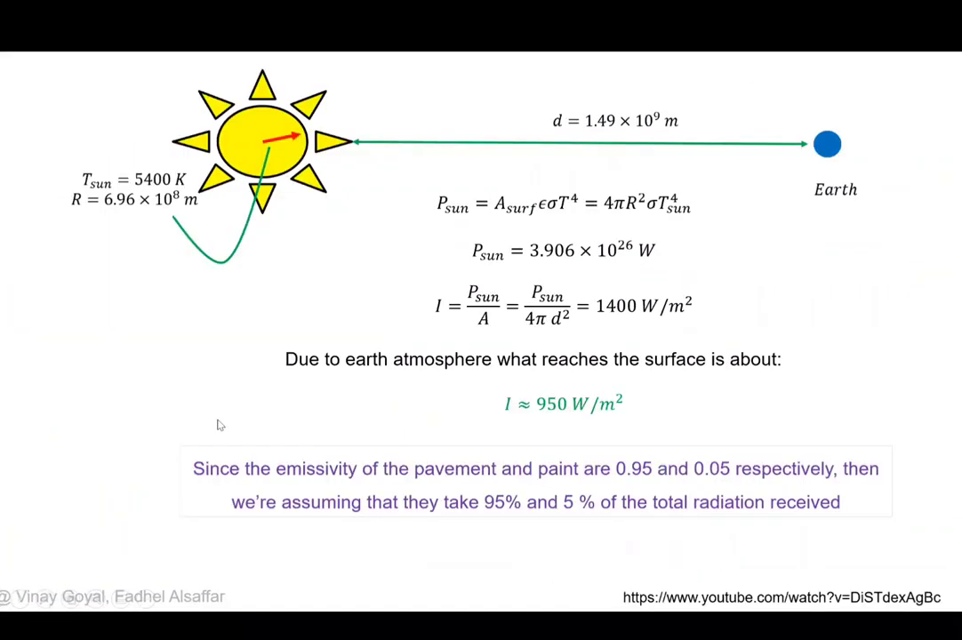
{"action": "key", "text": "Left"}
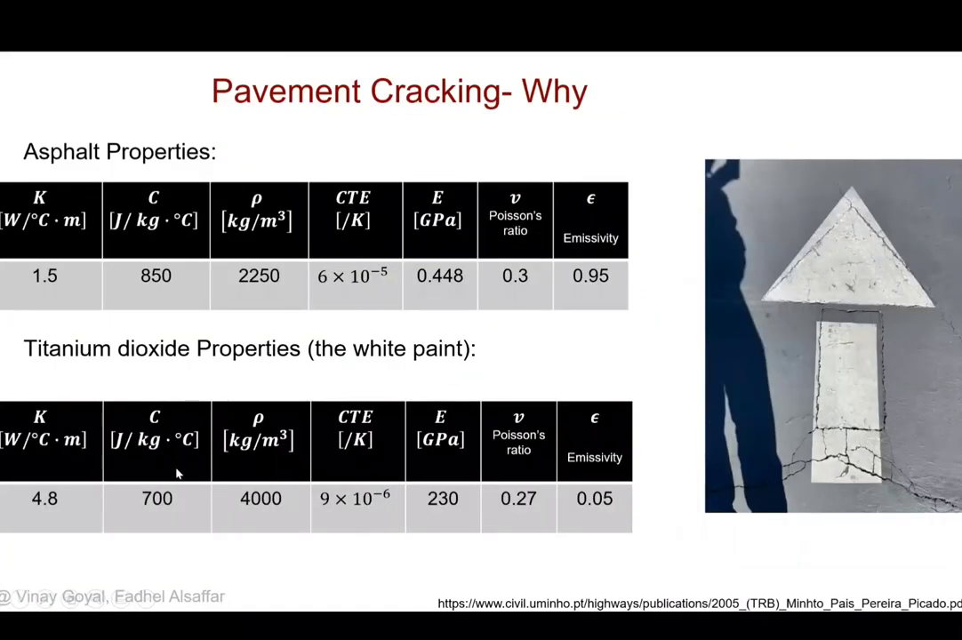
{"action": "key", "text": "alt+Tab"}
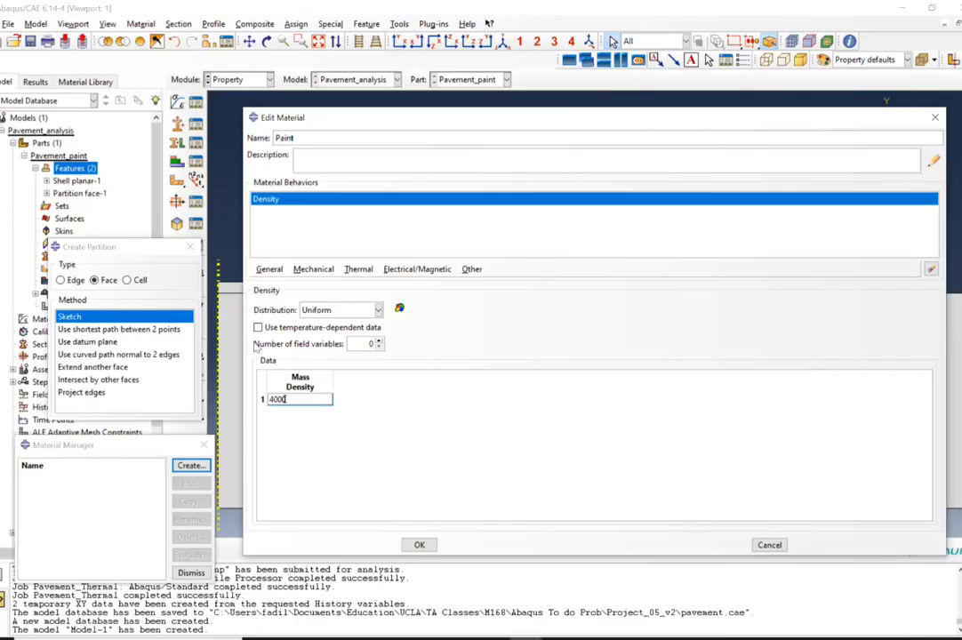
Step: Add isotropic elasticity to Paint with Young's modulus 230e9 and Poisson's ratio 0.27, taken from the properties slide
{"action": "left_click", "coordinate": [309, 271]}
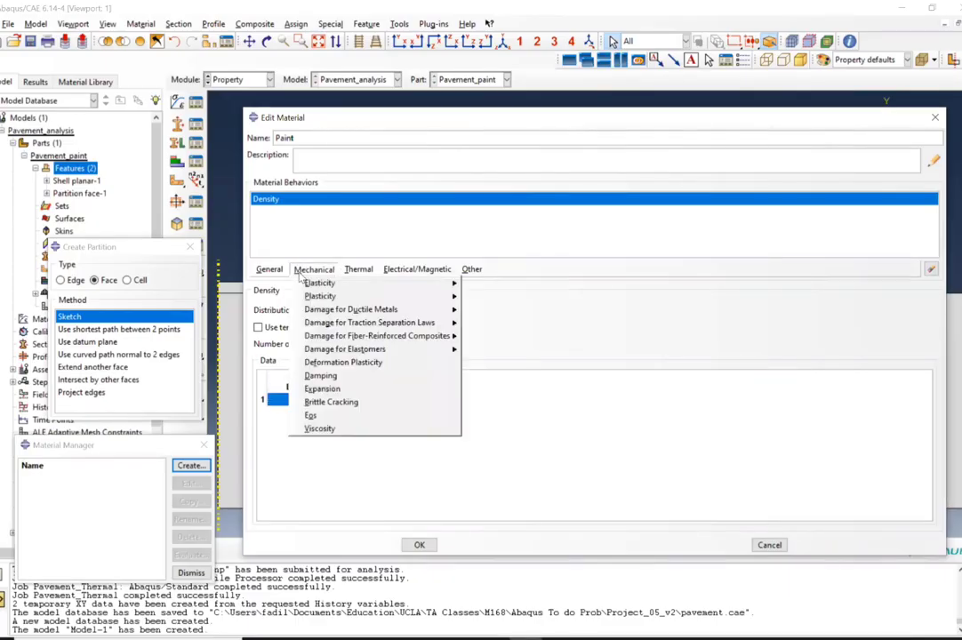
{"action": "left_click", "coordinate": [470, 287]}
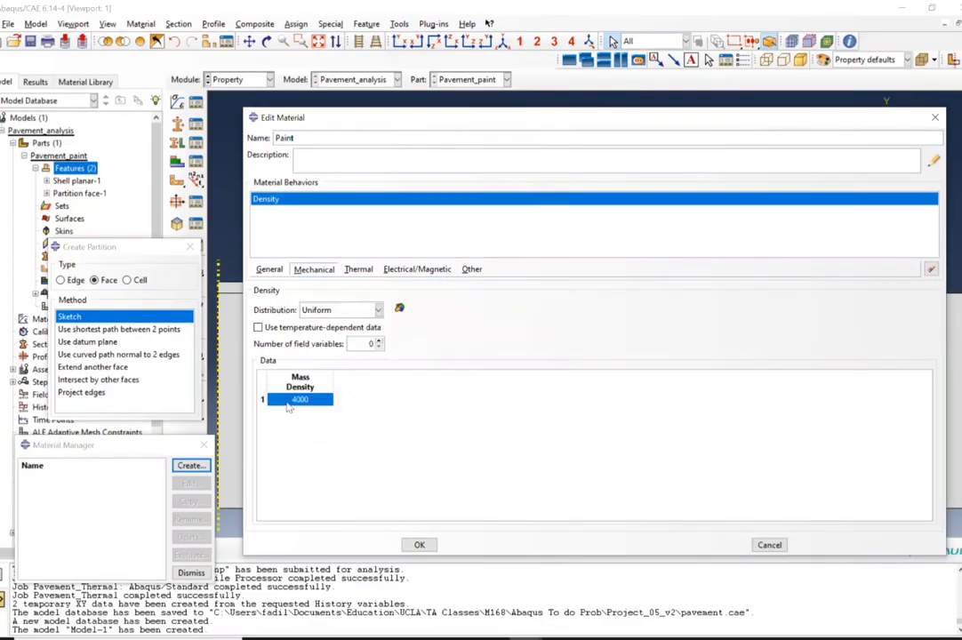
{"action": "left_click", "coordinate": [300, 449]}
{"action": "key", "text": "alt+Tab"}
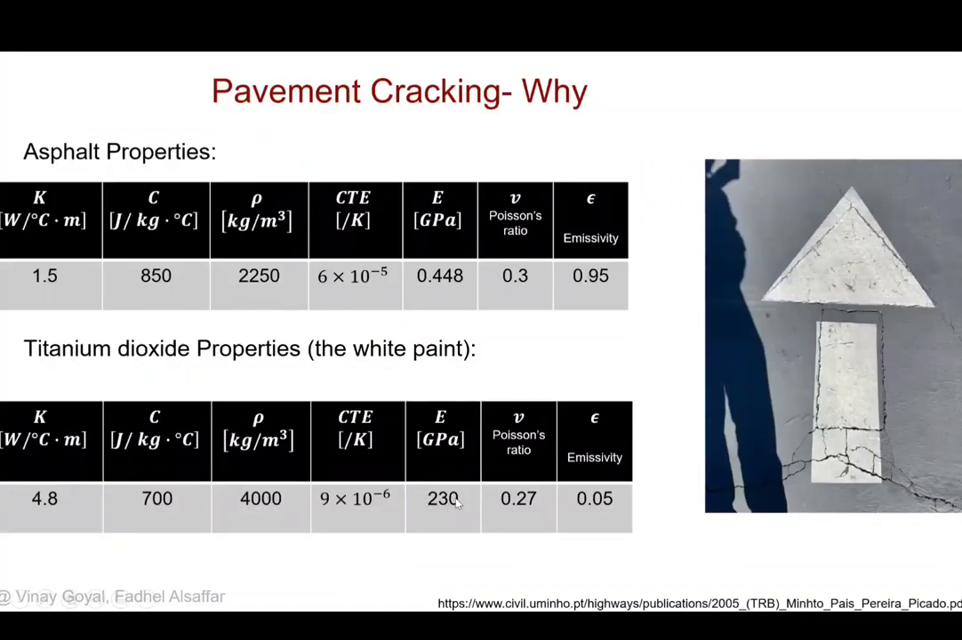
{"action": "key", "text": "alt+Tab"}
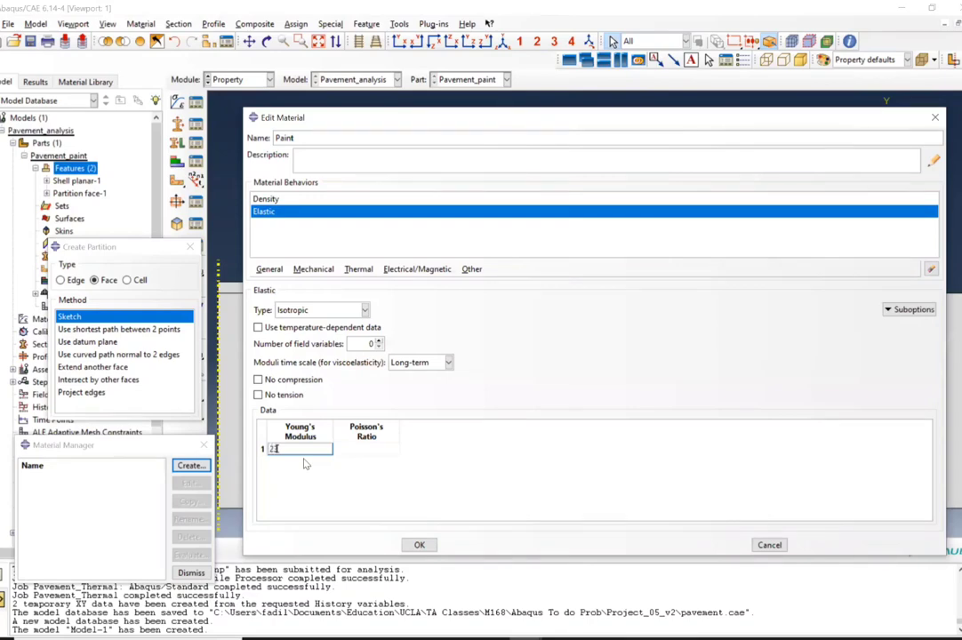
{"action": "type", "text": "230e9"}
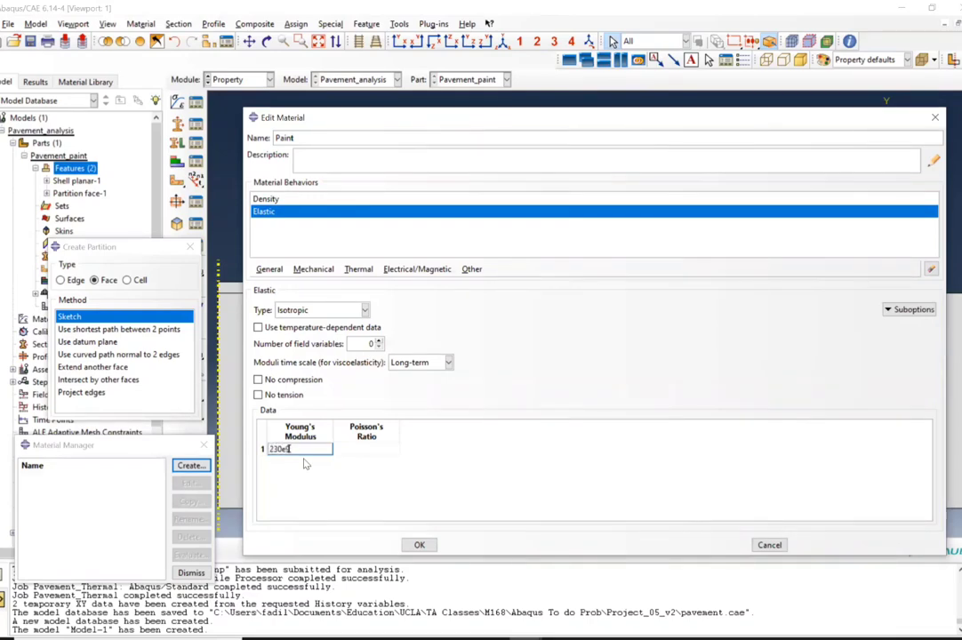
{"action": "key", "text": "Tab"}
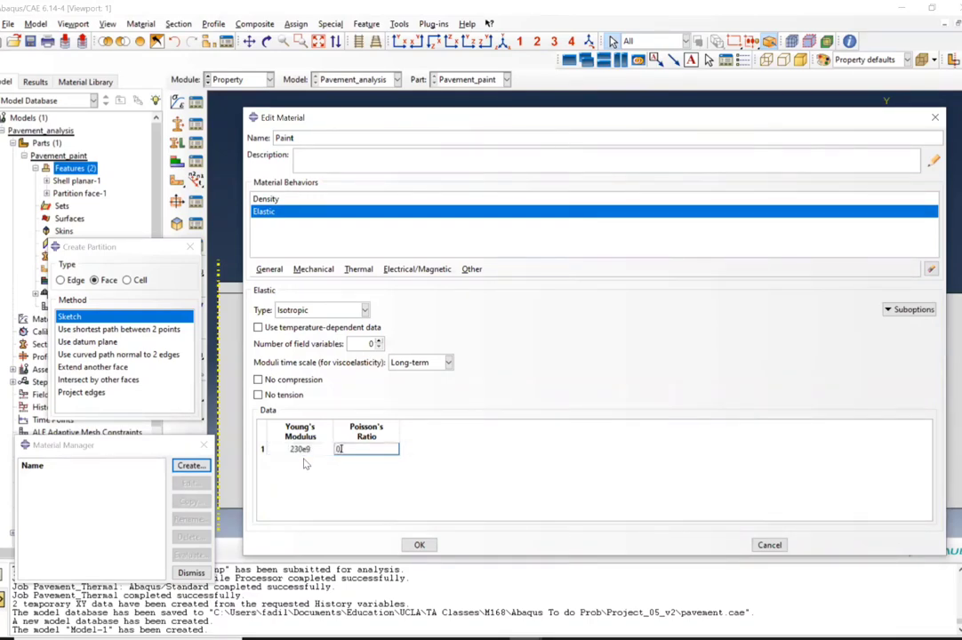
{"action": "type", "text": "0.27"}
Step: Check the paint's thermal values on the properties slide and give Paint an isotropic conductivity of 4.8
{"action": "key", "text": "alt+Tab"}
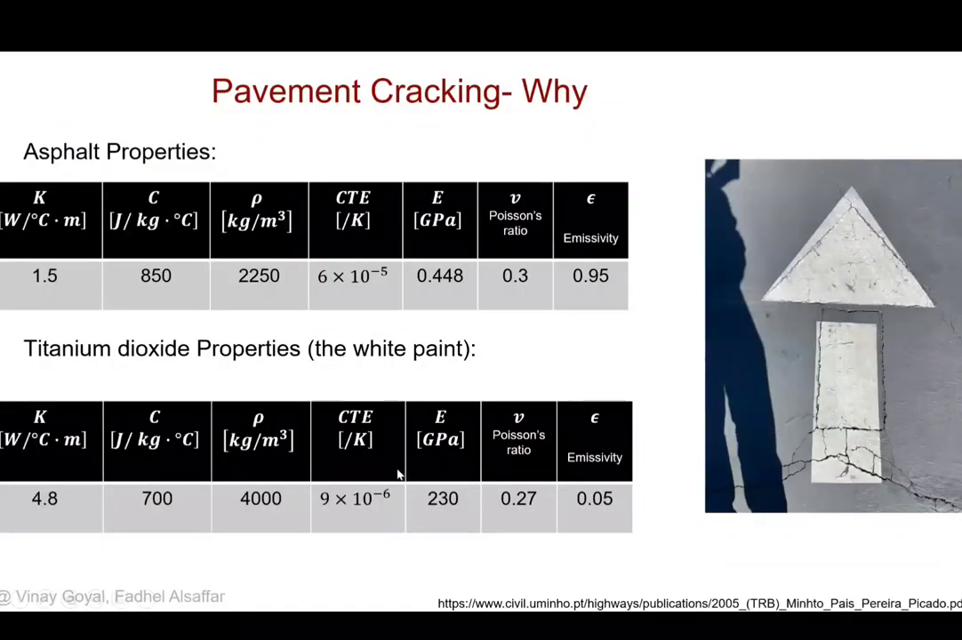
{"action": "key", "text": "alt+Tab"}
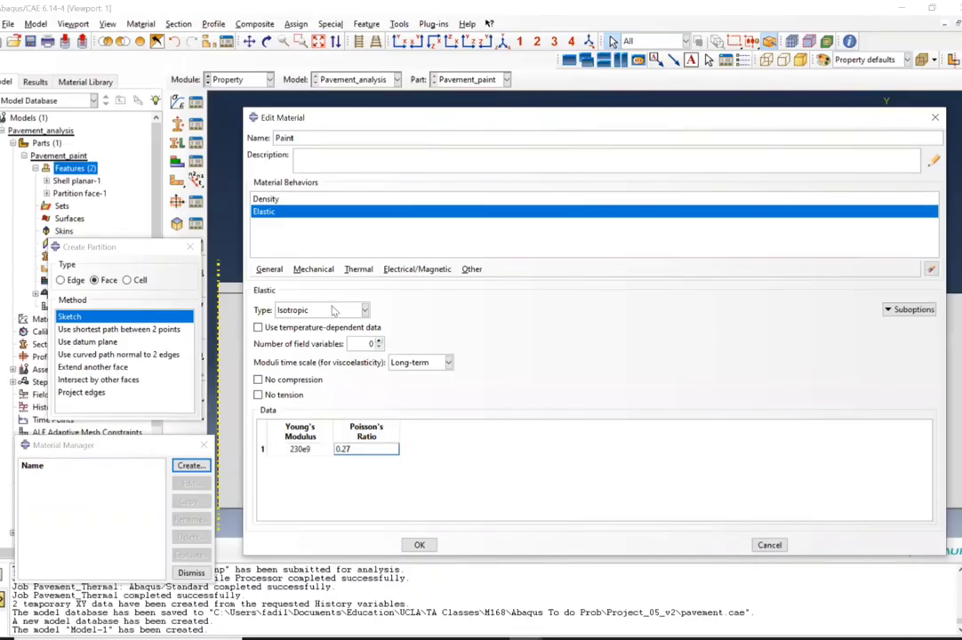
{"action": "left_click", "coordinate": [360, 270]}
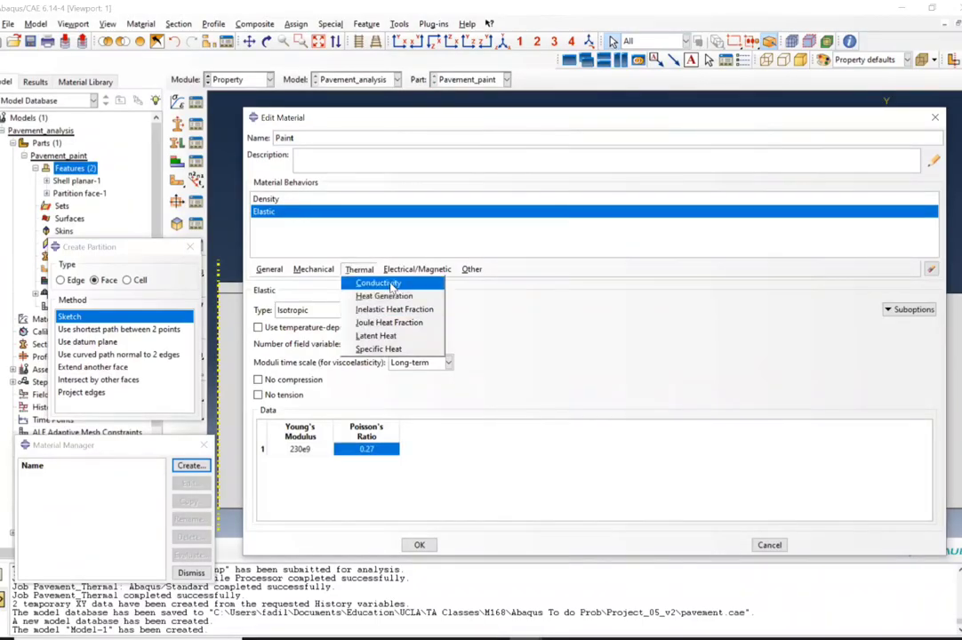
{"action": "left_click", "coordinate": [372, 282]}
{"action": "left_click", "coordinate": [292, 391]}
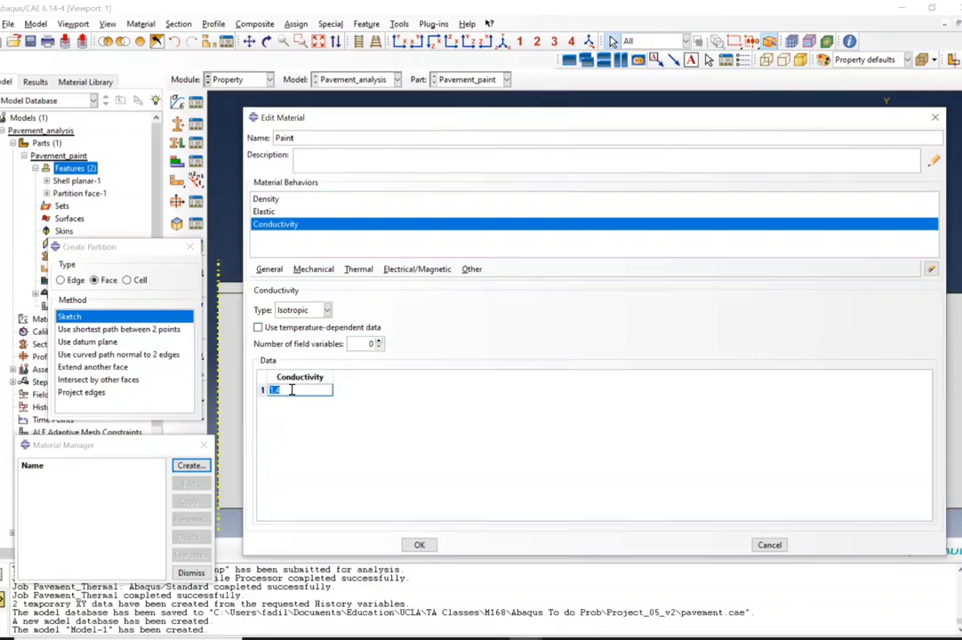
{"action": "type", "text": "4.8"}
Step: Add a constant-volume specific heat of 700 to the Paint material
{"action": "left_click", "coordinate": [359, 270]}
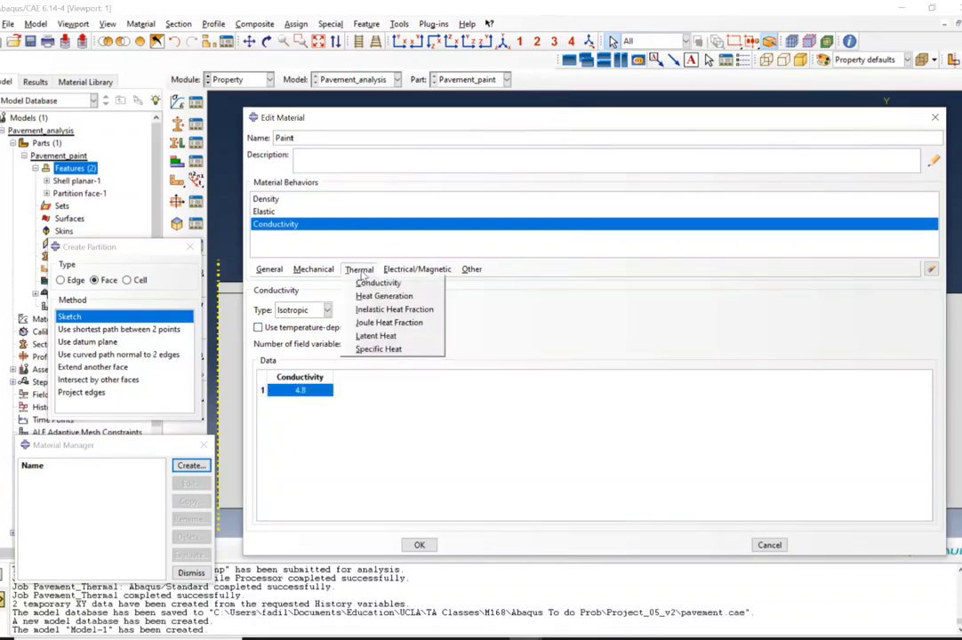
{"action": "left_click", "coordinate": [392, 349]}
{"action": "left_click", "coordinate": [301, 392]}
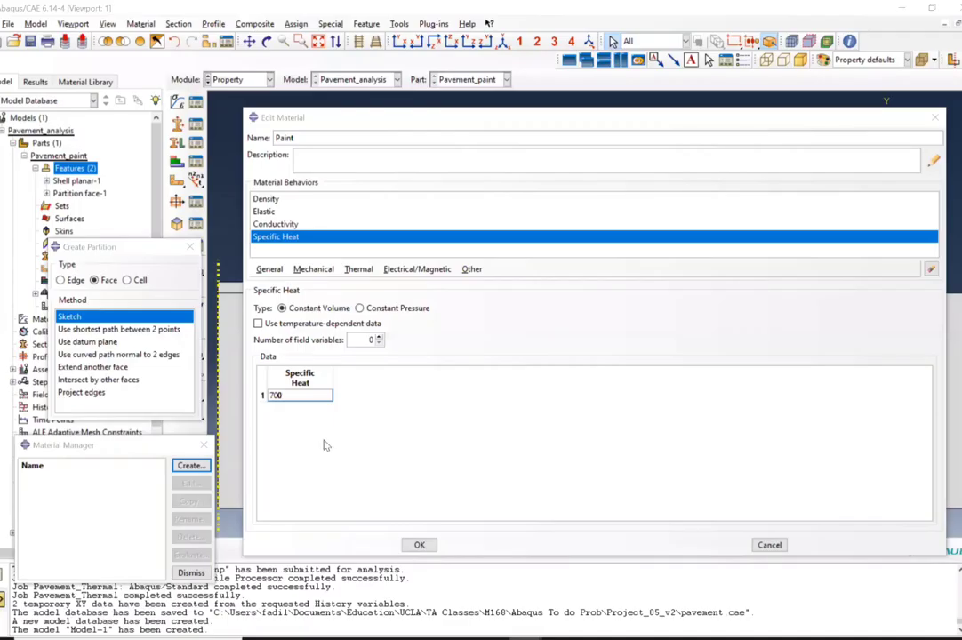
Step: Review Paint's conductivity and add isotropic thermal expansion with a coefficient of 9e-6
{"action": "left_click", "coordinate": [278, 224]}
{"action": "left_click", "coordinate": [313, 269]}
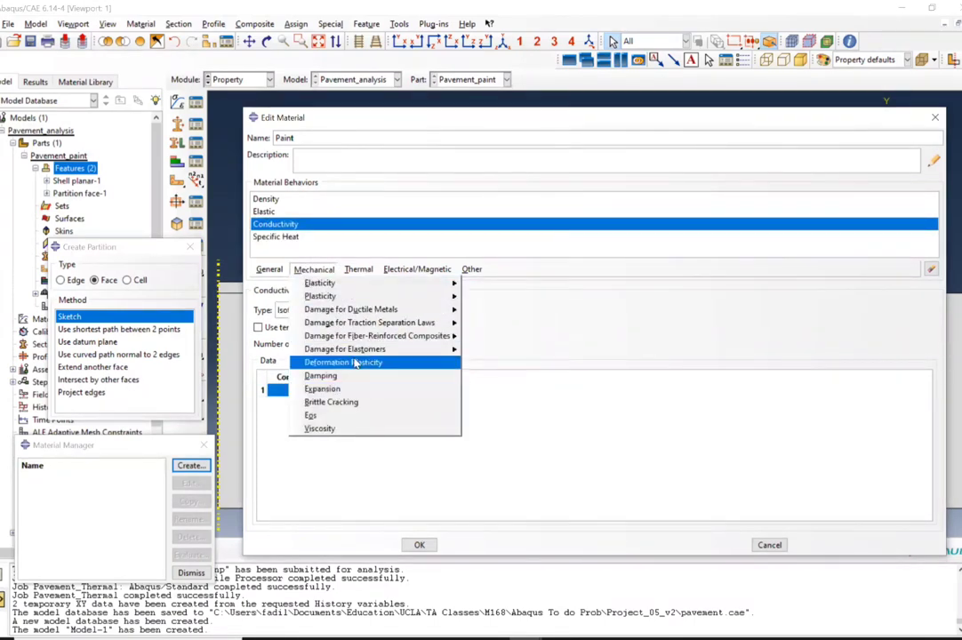
{"action": "left_click", "coordinate": [322, 389]}
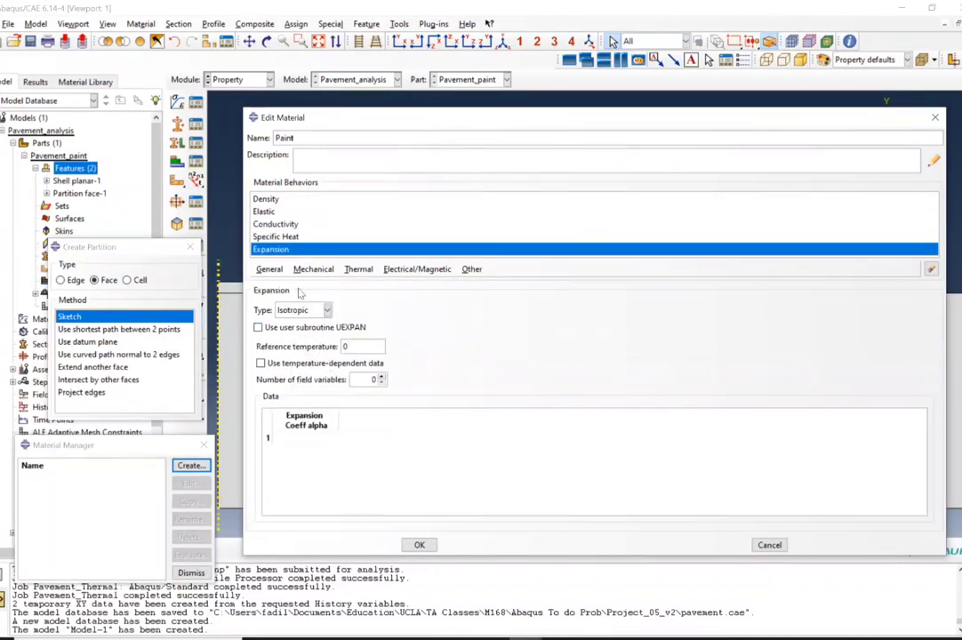
{"action": "left_click", "coordinate": [307, 437]}
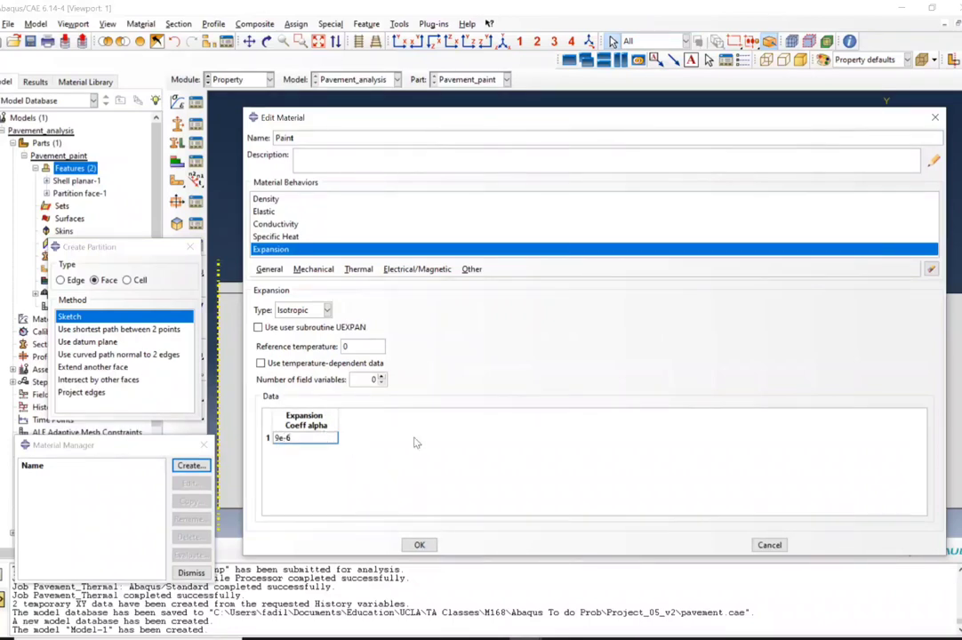
Step: Save the Paint material and create a material named Pavement with a uniform mass density of 2250, taken from the asphalt properties slide
{"action": "left_click", "coordinate": [419, 545]}
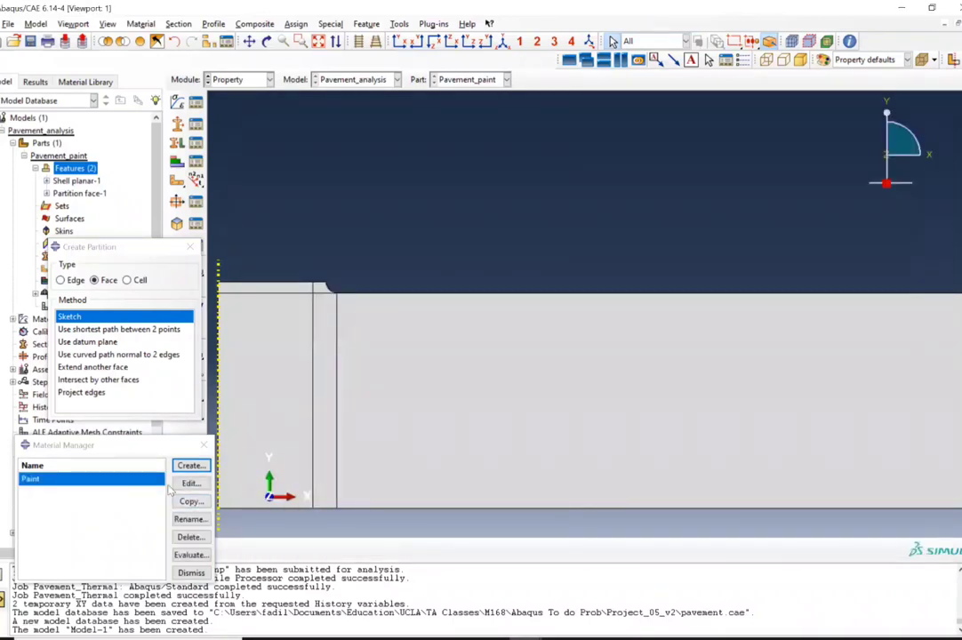
{"action": "left_click", "coordinate": [188, 466]}
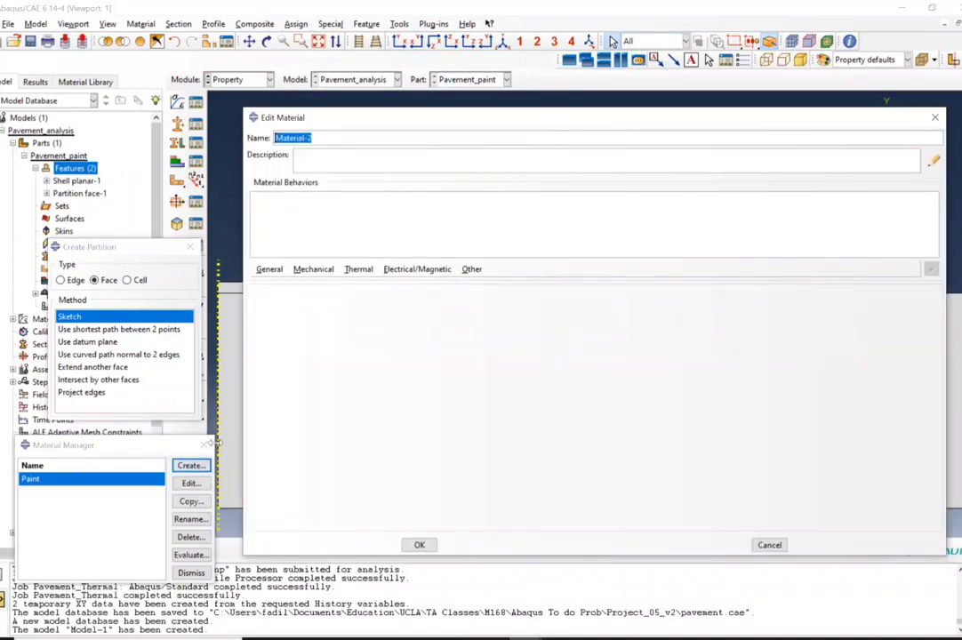
{"action": "type", "text": "Pavement"}
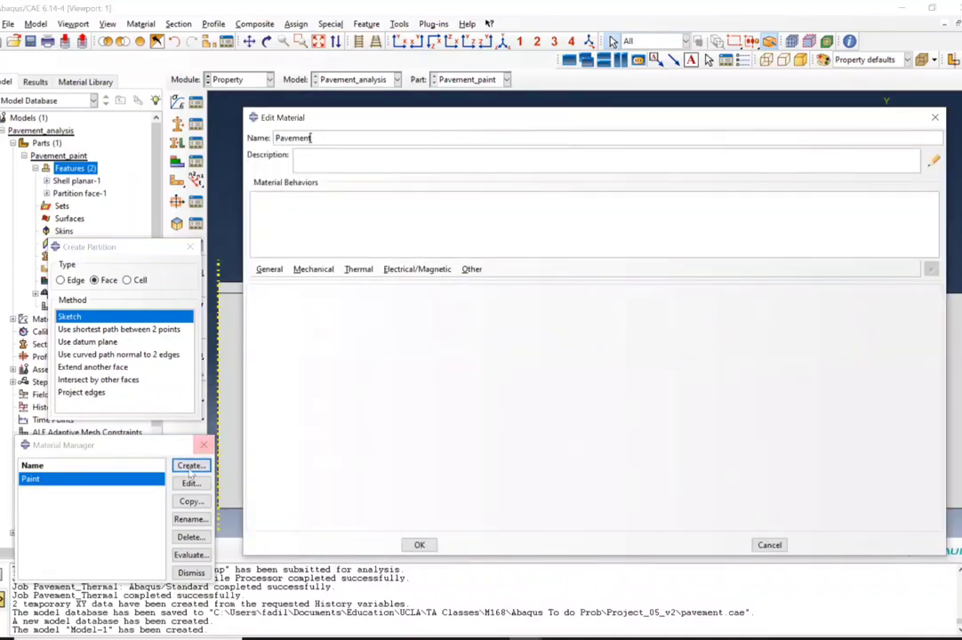
{"action": "left_click", "coordinate": [269, 268]}
{"action": "left_click", "coordinate": [281, 284]}
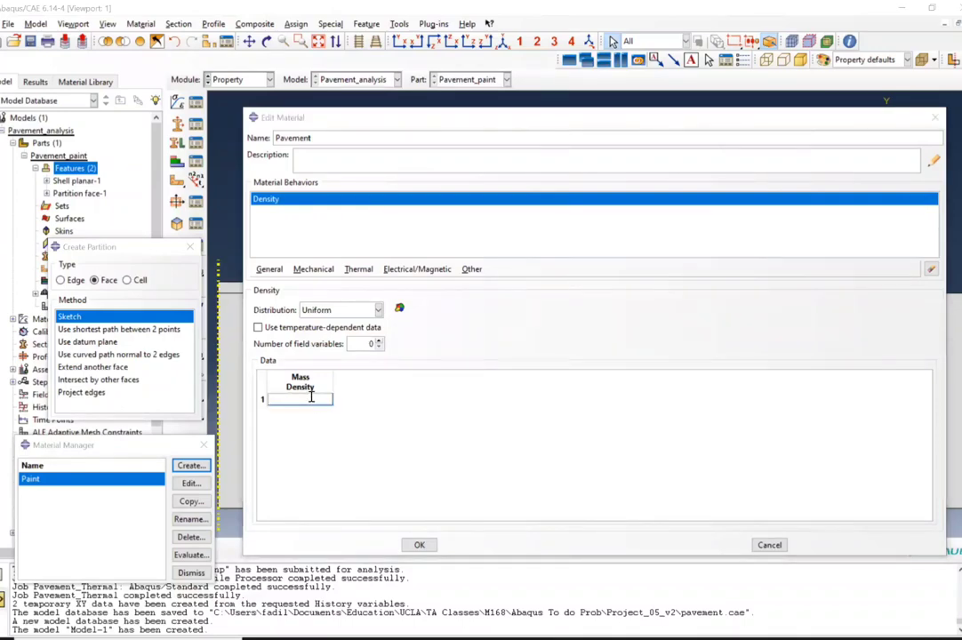
{"action": "key", "text": "alt+Tab"}
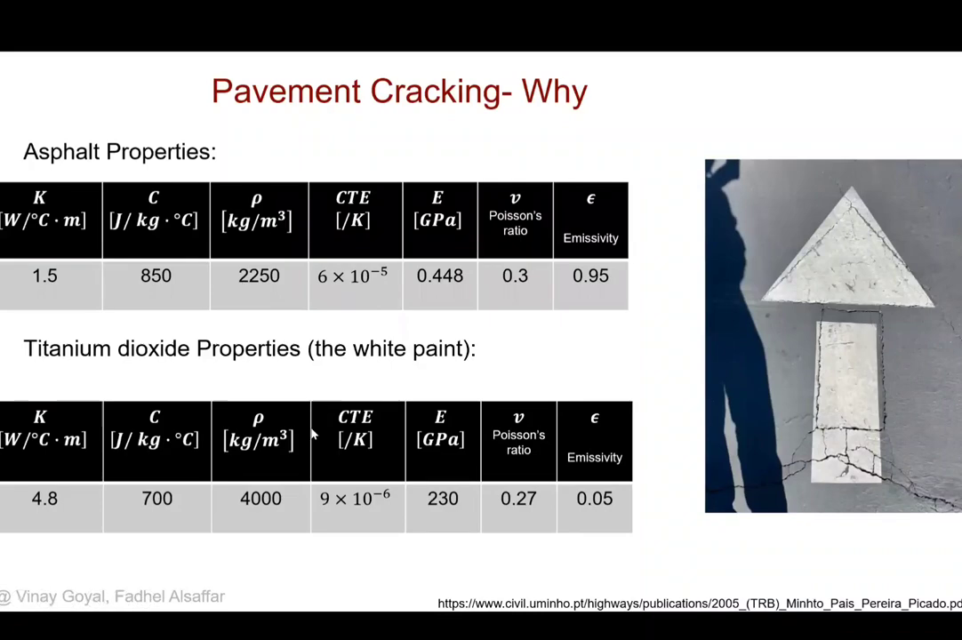
{"action": "key", "text": "alt+Tab"}
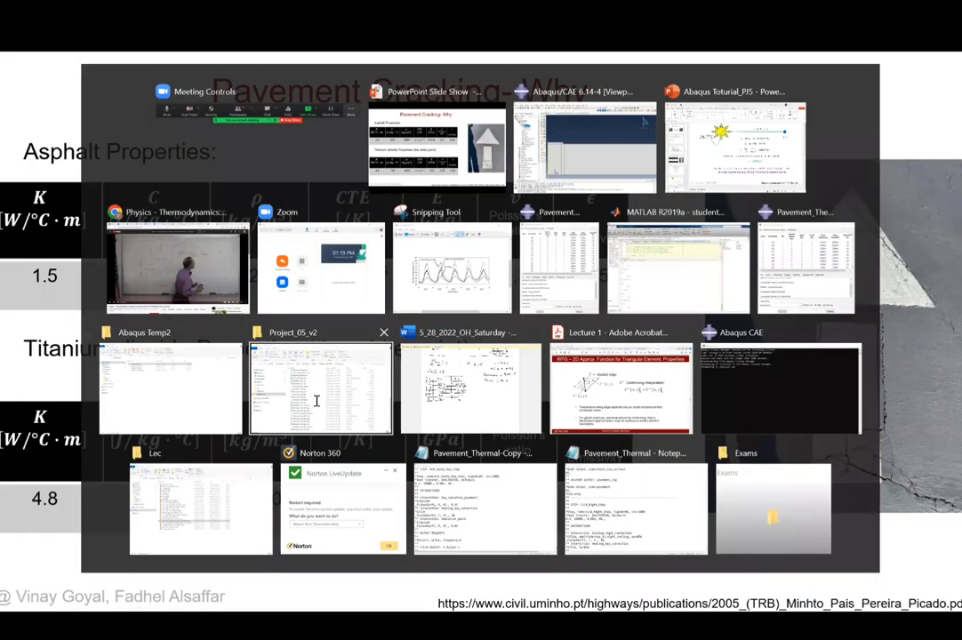
{"action": "key", "text": "Tab"}
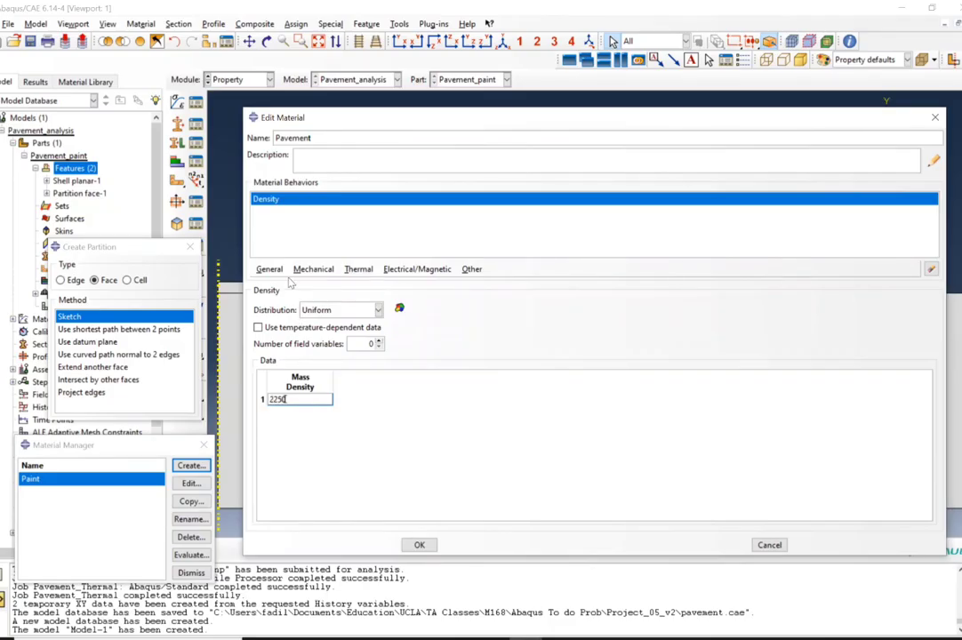
Step: Add isotropic elasticity to Pavement with Young's modulus 448e6 and Poisson's ratio 0.3
{"action": "left_click", "coordinate": [313, 269]}
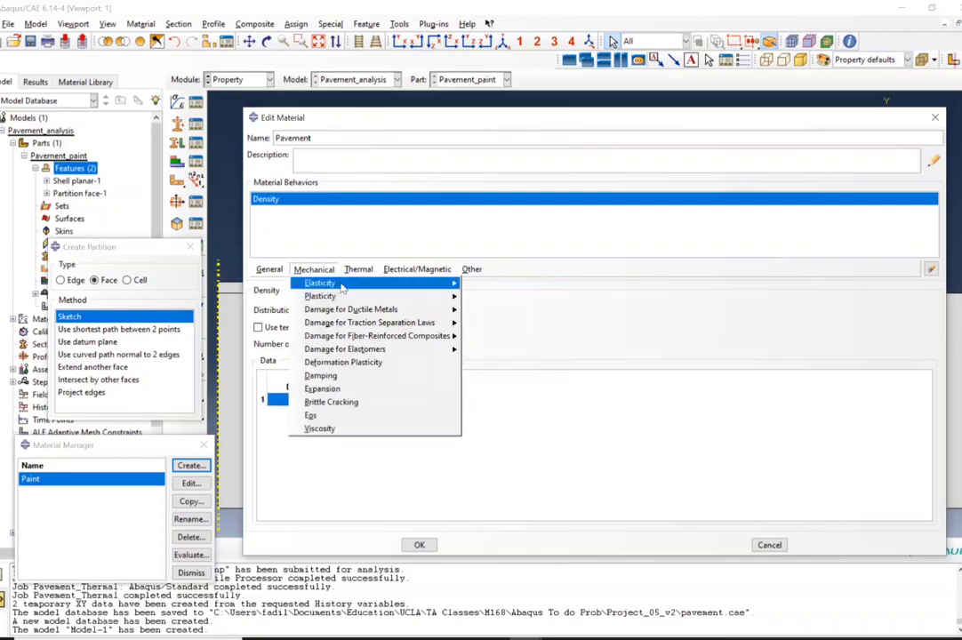
{"action": "mouse_move", "coordinate": [340, 285]}
{"action": "left_click", "coordinate": [485, 281]}
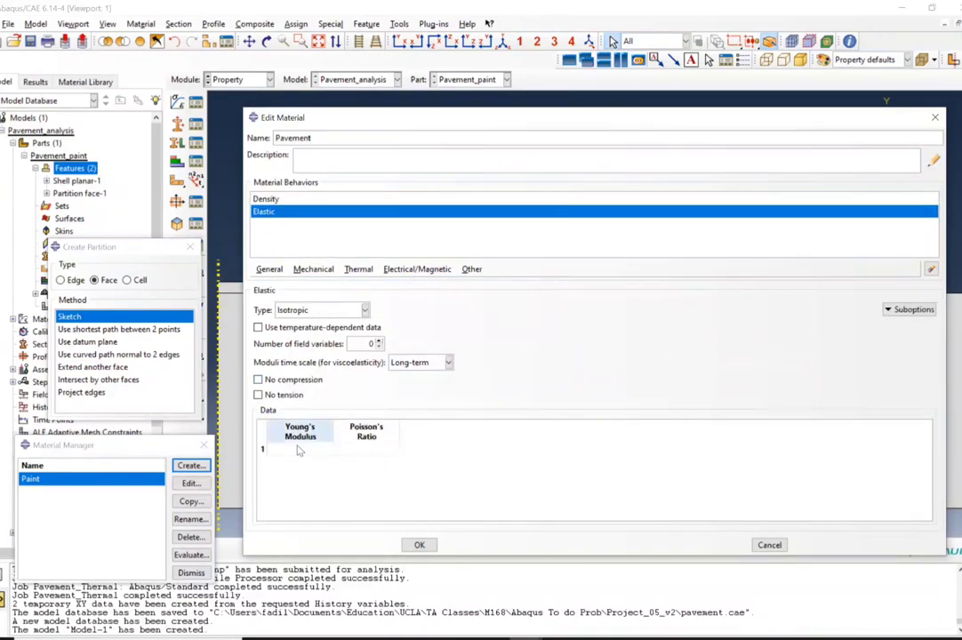
{"action": "left_click", "coordinate": [355, 450]}
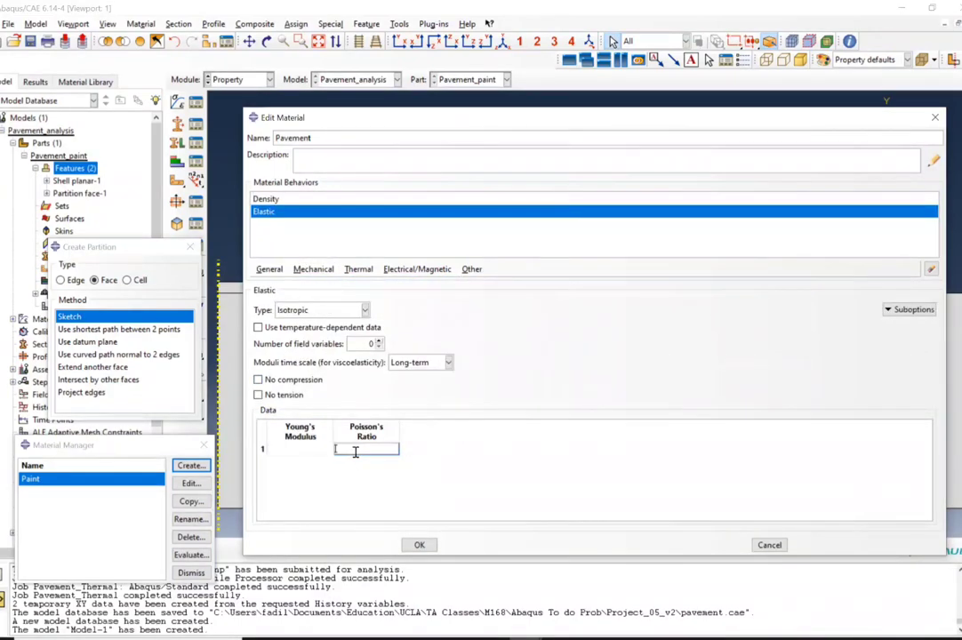
{"action": "type", "text": "0.3"}
{"action": "left_click", "coordinate": [296, 447]}
{"action": "type", "text": "448e6"}
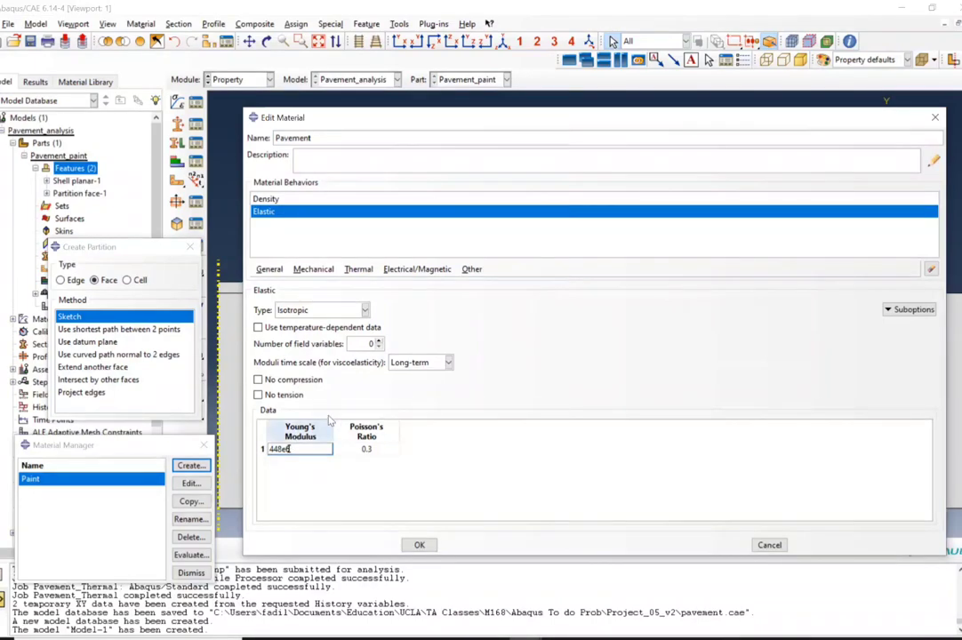
Step: Add isotropic thermal expansion to Pavement with a coefficient of 6e-5, checking the asphalt value on the properties slide
{"action": "left_click", "coordinate": [314, 269]}
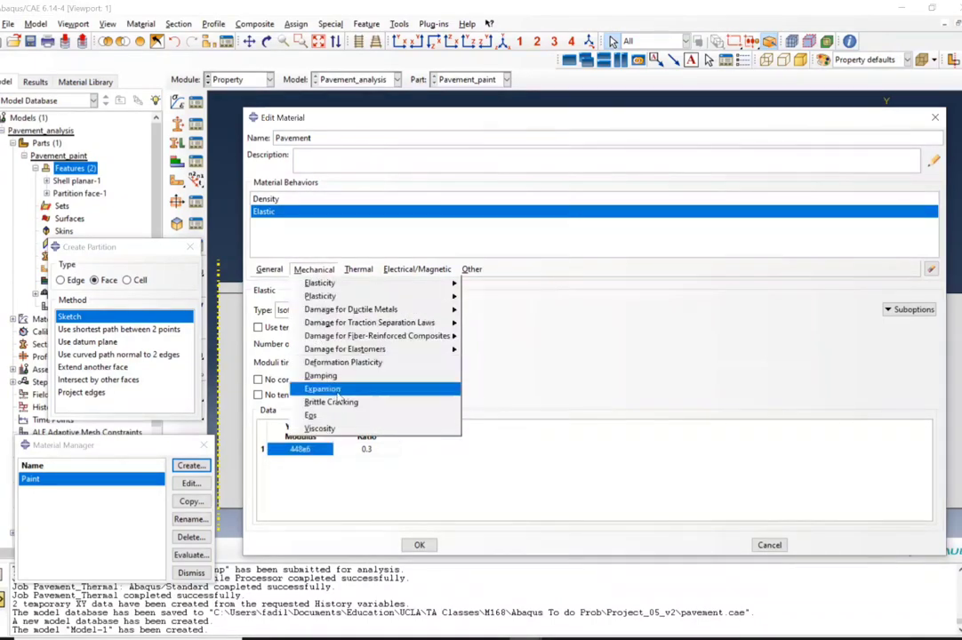
{"action": "left_click", "coordinate": [406, 388]}
{"action": "left_click", "coordinate": [296, 438]}
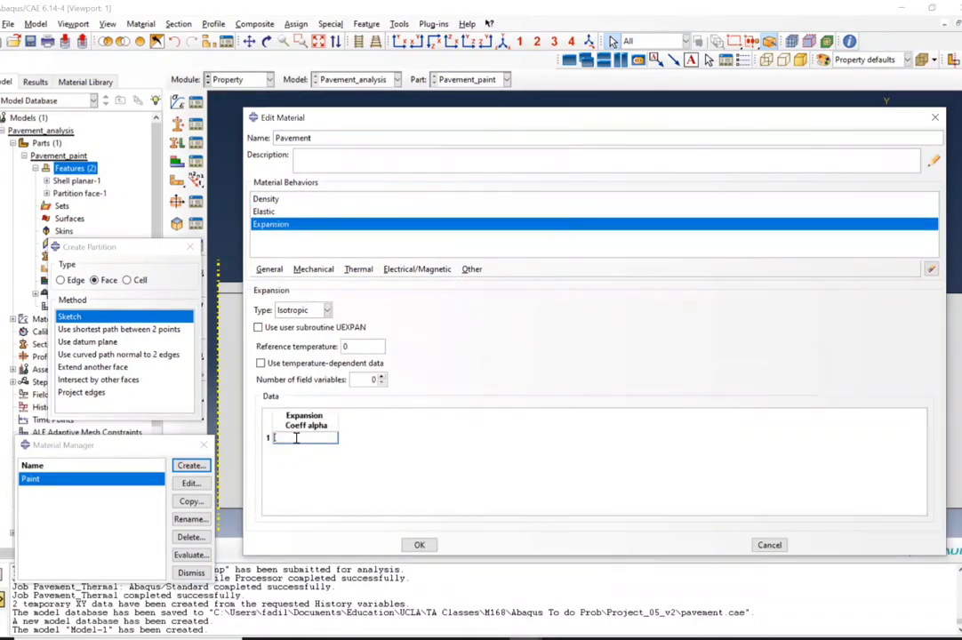
{"action": "key", "text": "alt+Tab"}
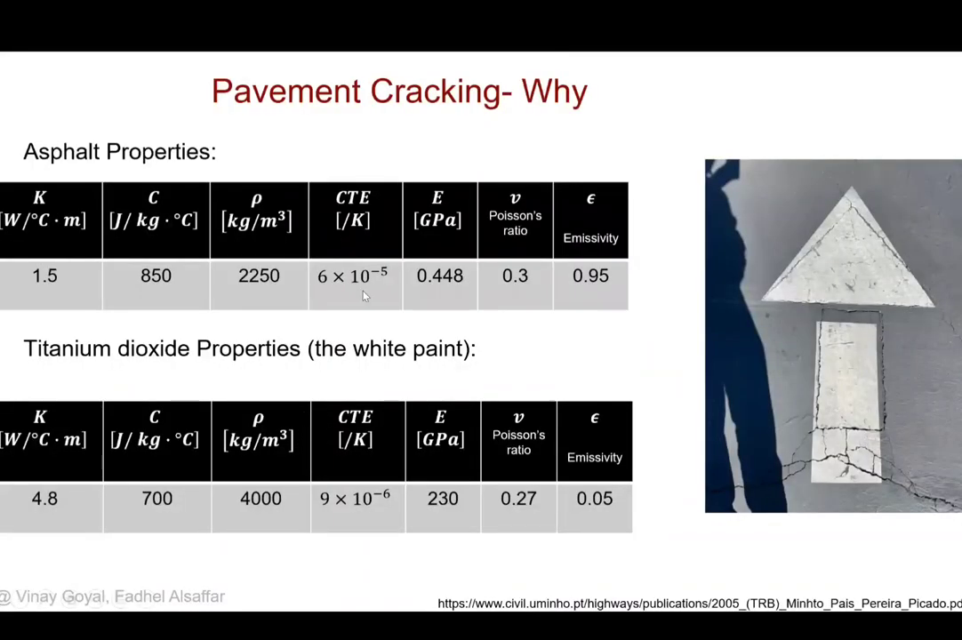
{"action": "key", "text": "alt+Tab"}
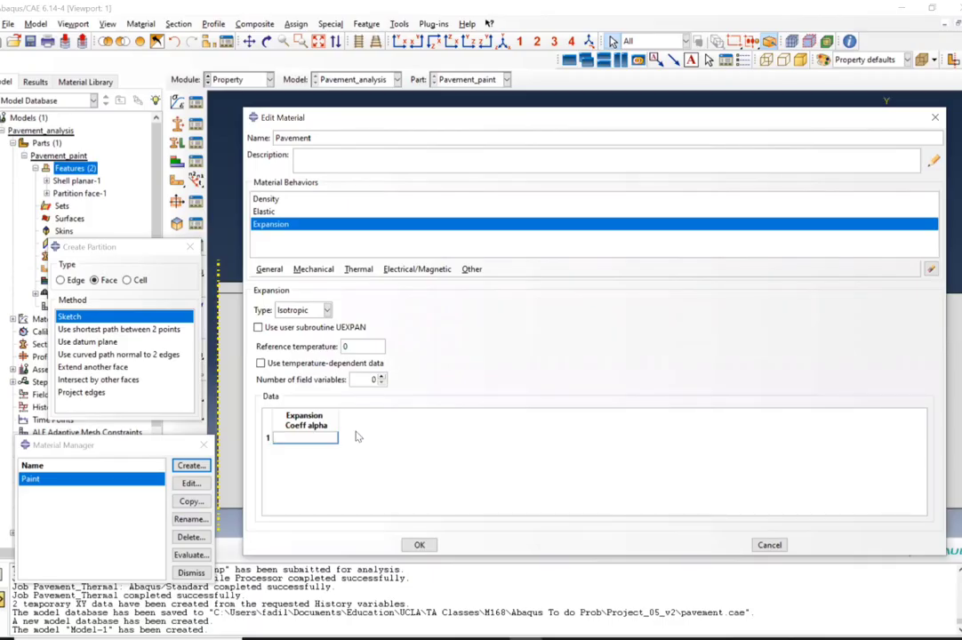
{"action": "type", "text": "6e-5"}
Step: Add isotropic conductivity and constant-volume specific heat to the Pavement material
{"action": "left_click", "coordinate": [360, 271]}
{"action": "left_click", "coordinate": [377, 281]}
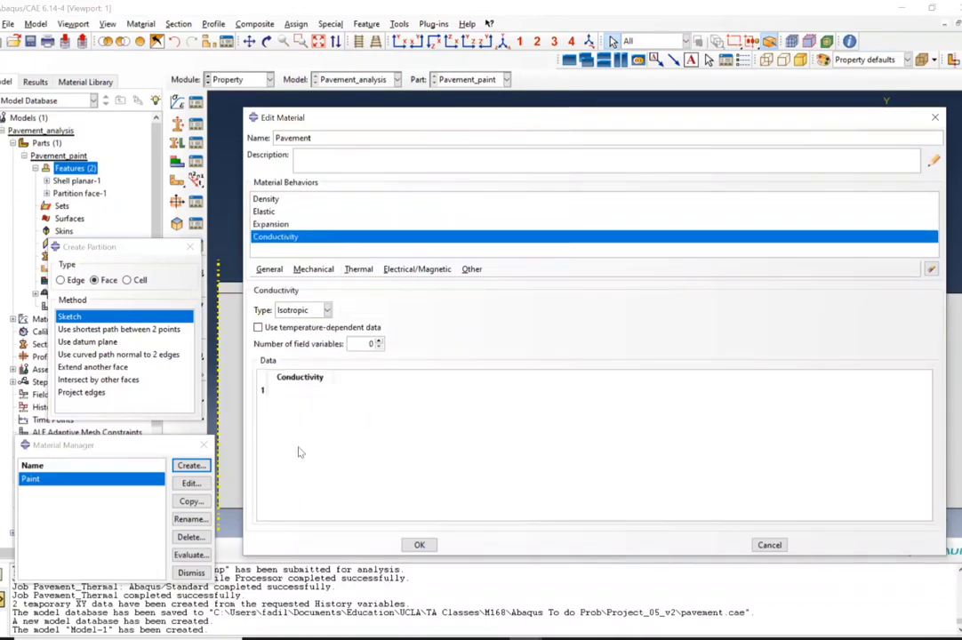
{"action": "double_click", "coordinate": [289, 391]}
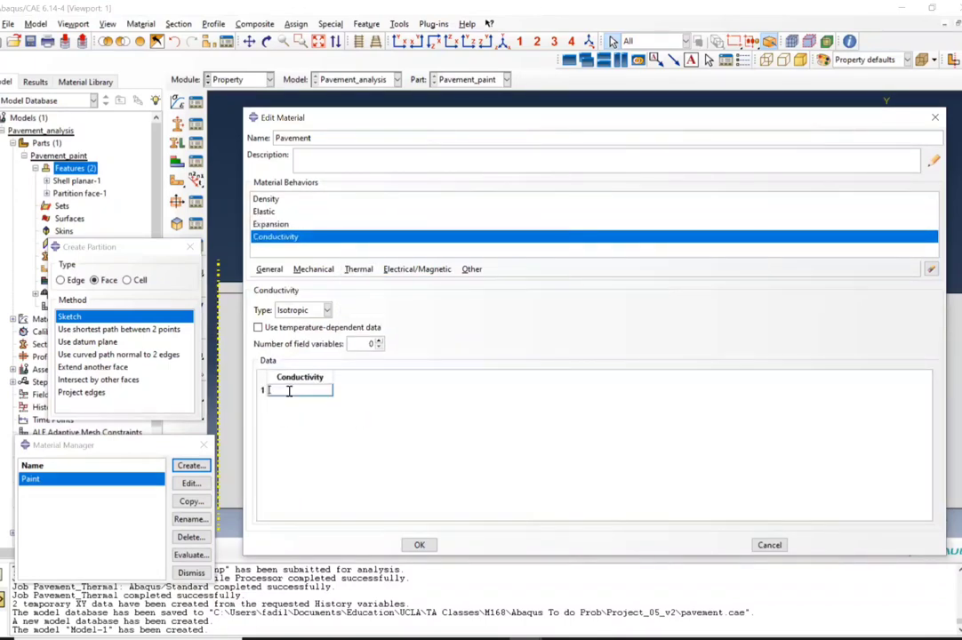
{"action": "left_click", "coordinate": [358, 268]}
{"action": "left_click", "coordinate": [378, 357]}
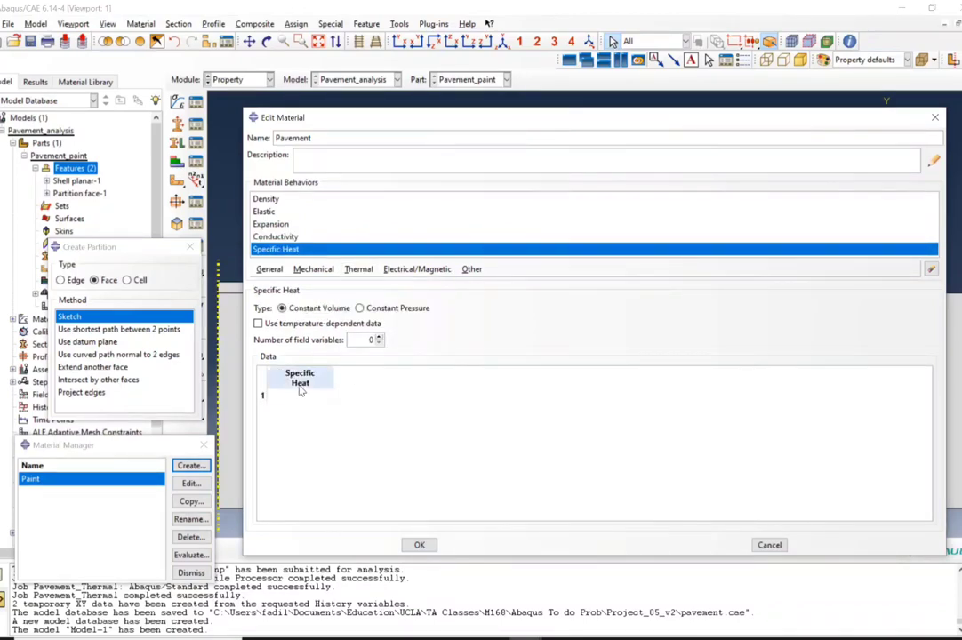
{"action": "double_click", "coordinate": [301, 391]}
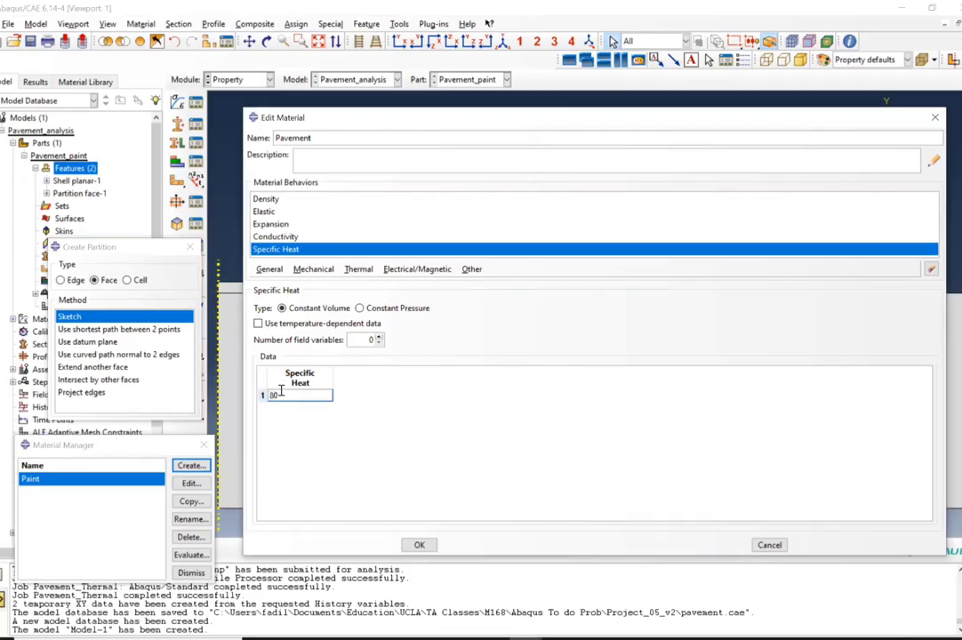
Step: Add isotropic-hardening plasticity to Pavement with yield stress 1e5 at plastic strain 0 and 1e6 at 0.01, and save the material
{"action": "left_click", "coordinate": [265, 224]}
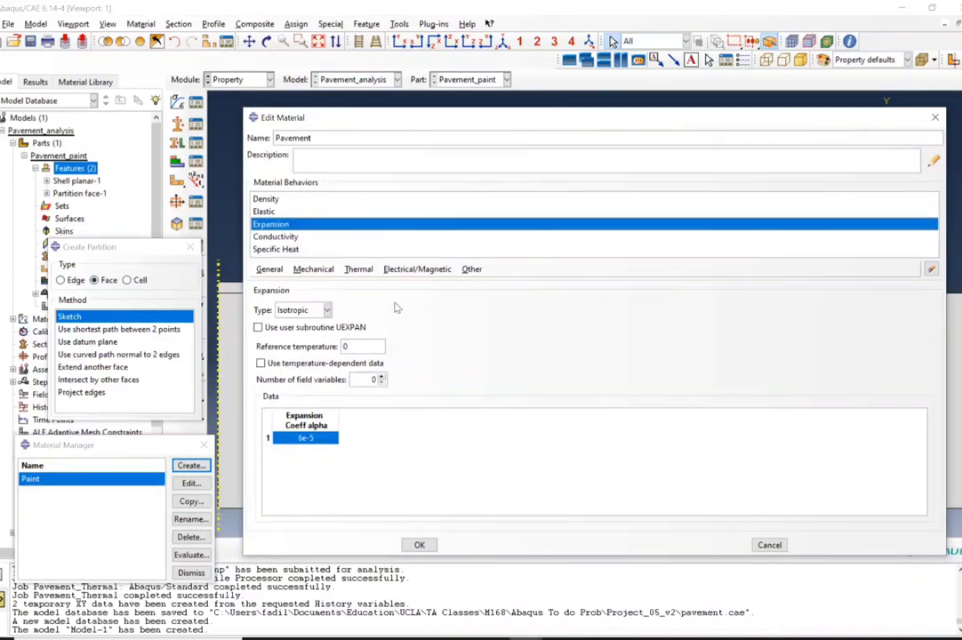
{"action": "left_click", "coordinate": [311, 269]}
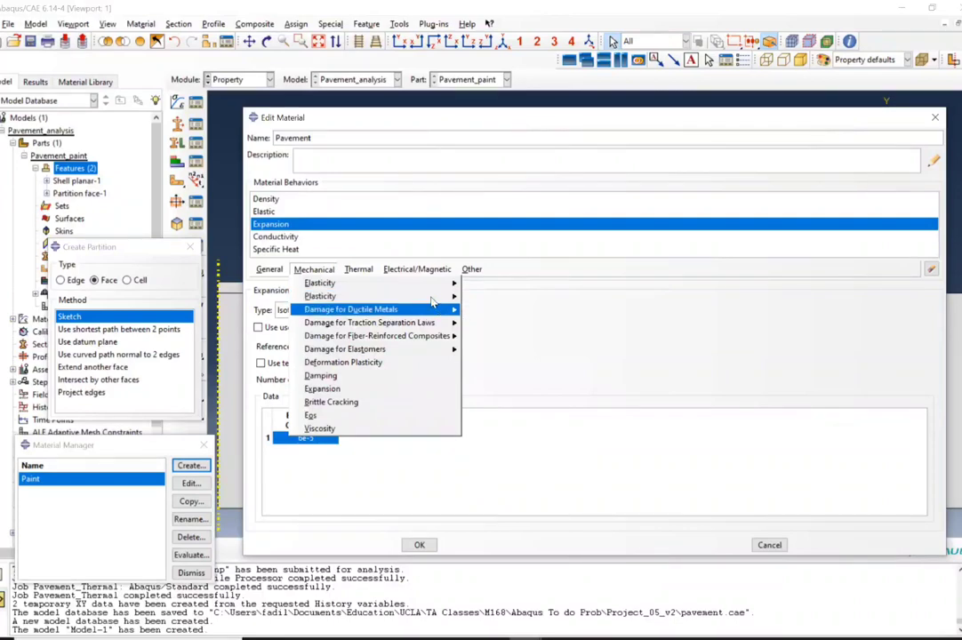
{"action": "mouse_move", "coordinate": [436, 296]}
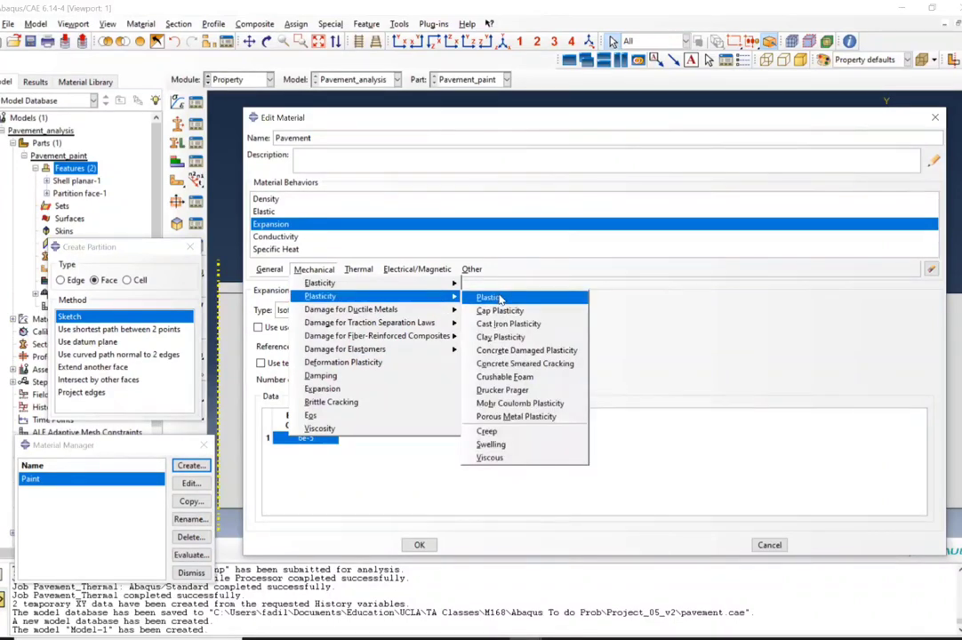
{"action": "left_click", "coordinate": [501, 299]}
{"action": "left_click", "coordinate": [305, 415]}
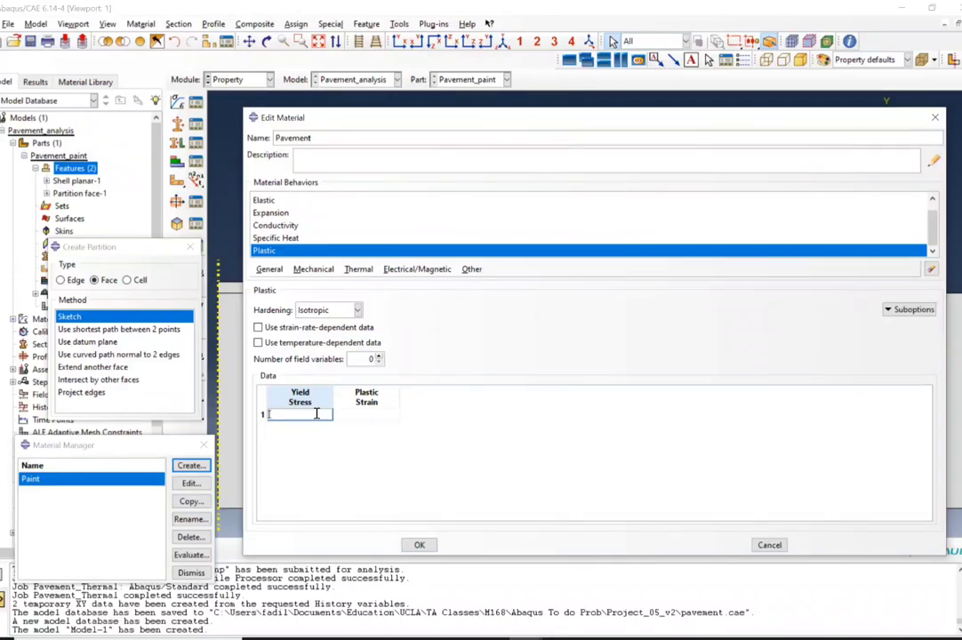
{"action": "type", "text": "1e5"}
{"action": "key", "text": "Tab"}
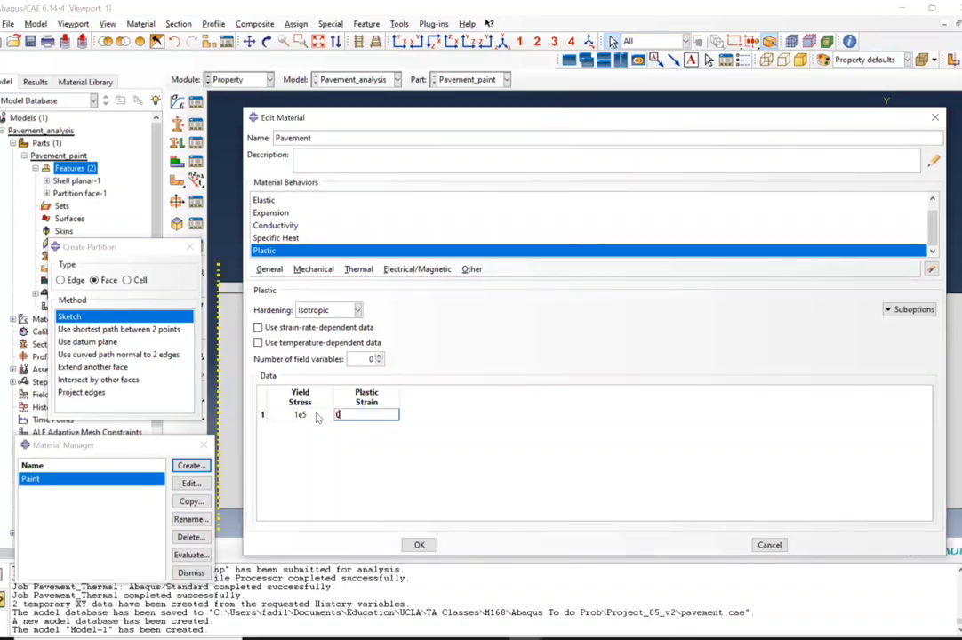
{"action": "key", "text": "Return"}
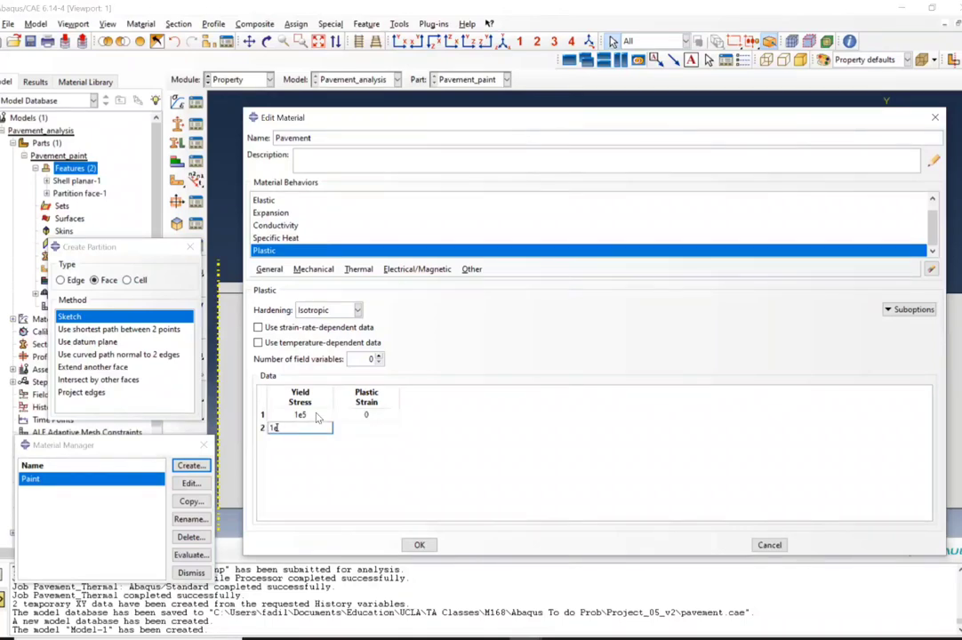
{"action": "type", "text": "1e6"}
{"action": "key", "text": "Tab"}
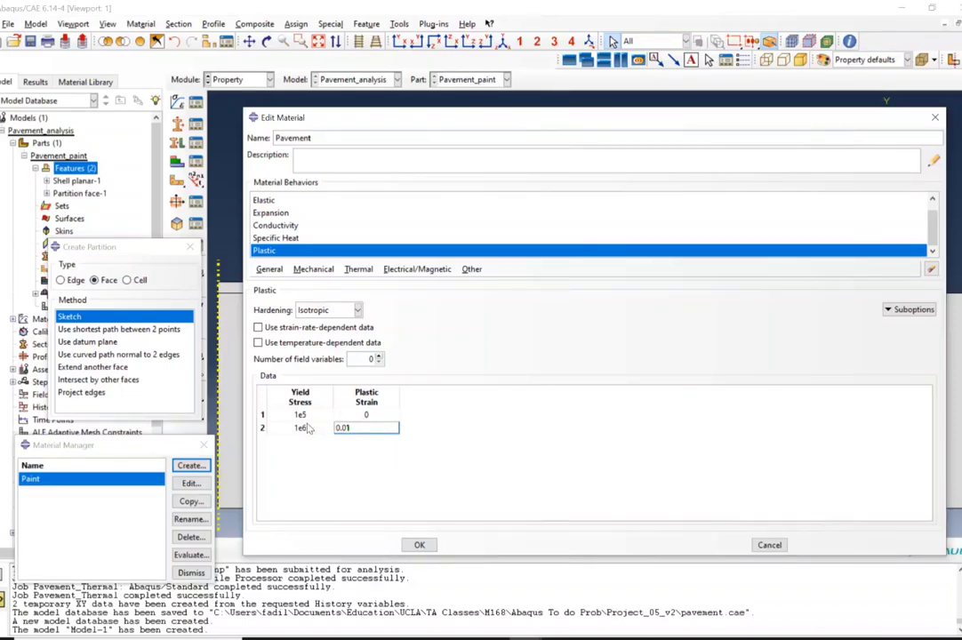
{"action": "left_click", "coordinate": [418, 546]}
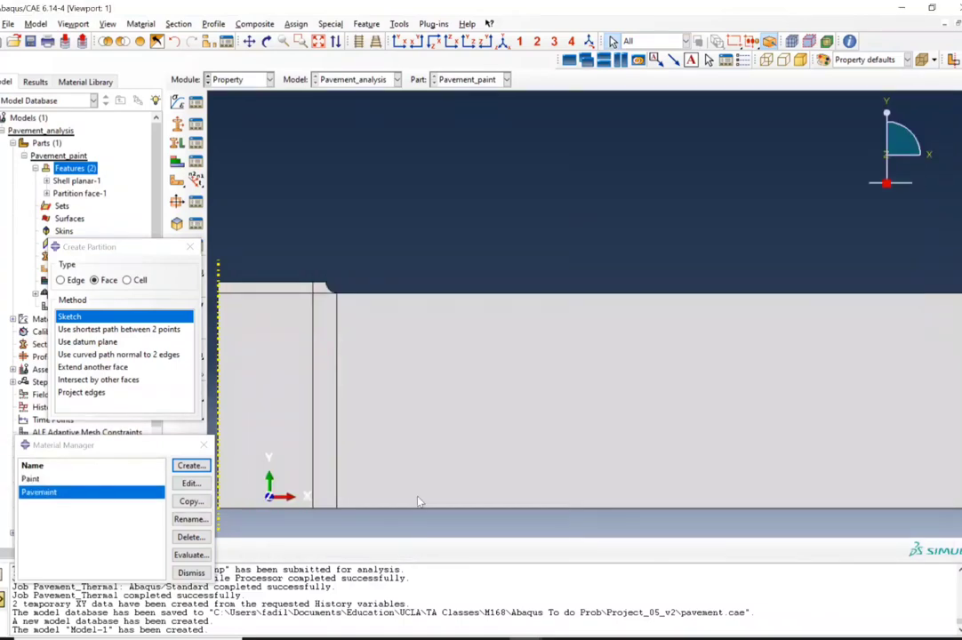
Step: Create a solid homogeneous section named Pavement_Section that uses the Pavement material
{"action": "left_click", "coordinate": [196, 123]}
{"action": "left_click", "coordinate": [19, 392]}
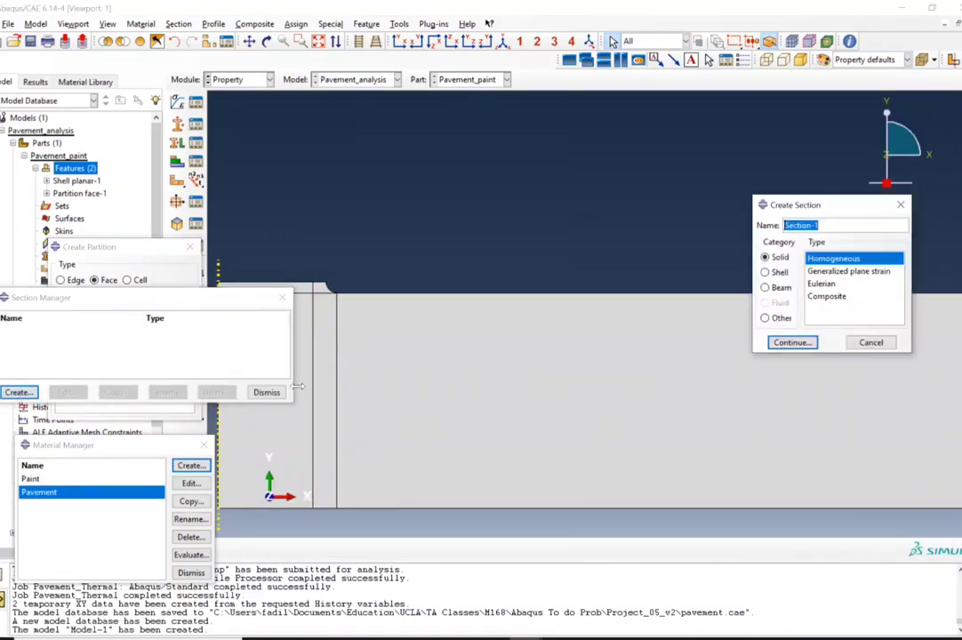
{"action": "type", "text": "Pavement_Sectio"}
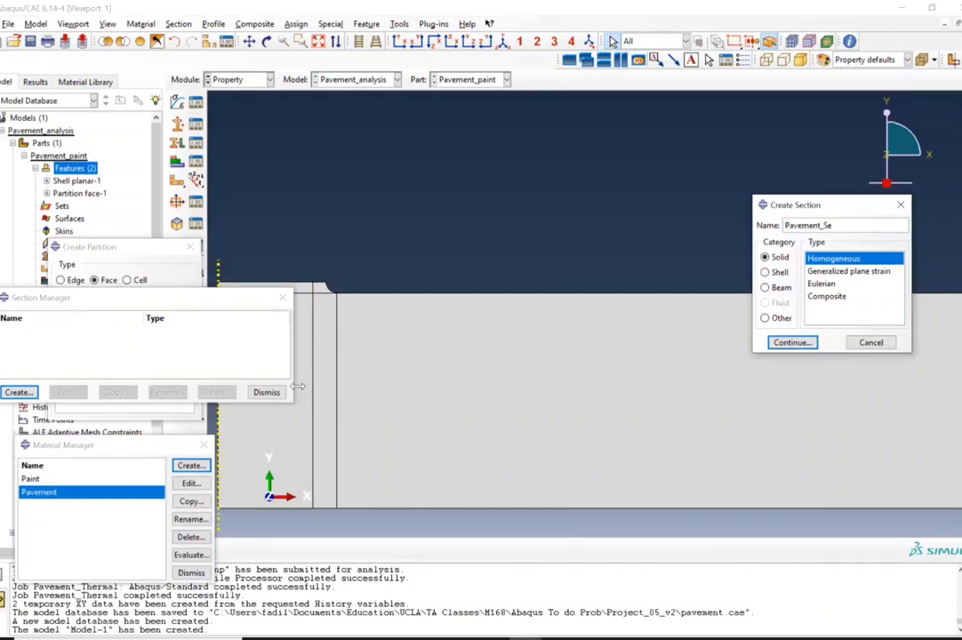
{"action": "key", "text": "Return"}
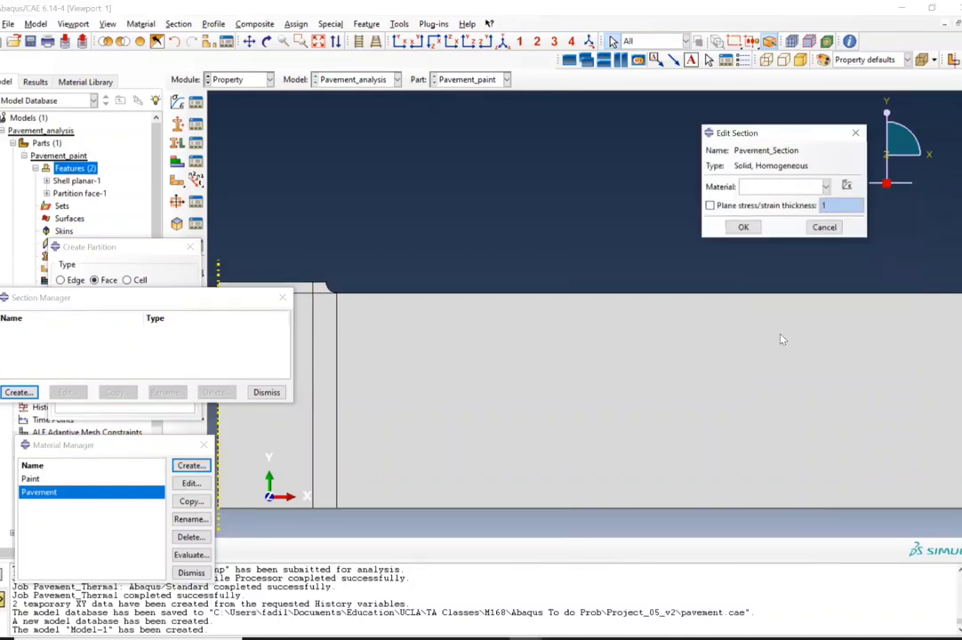
{"action": "left_click", "coordinate": [823, 186]}
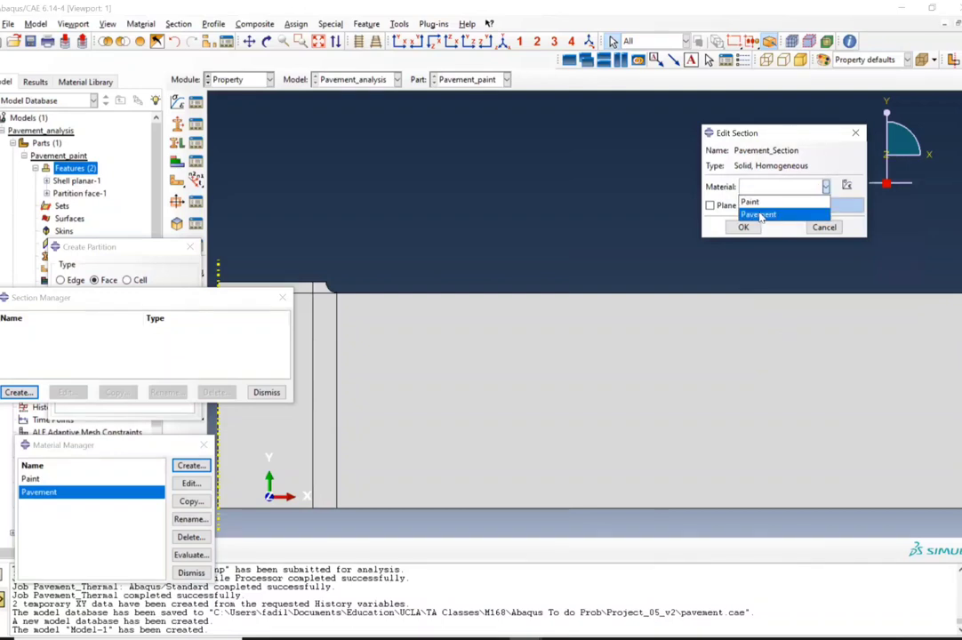
{"action": "left_click", "coordinate": [760, 212]}
{"action": "left_click", "coordinate": [744, 227]}
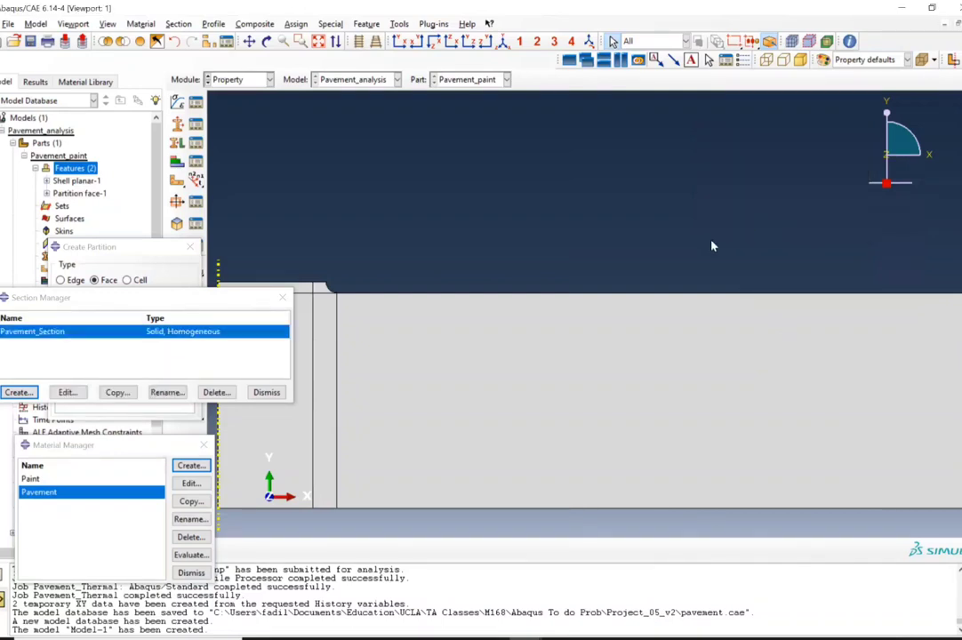
Step: Create a solid homogeneous section named Paint_Section that uses the Paint material, and close the open section, partition and material dialogs
{"action": "left_click", "coordinate": [18, 392]}
{"action": "type", "text": "Paint"}
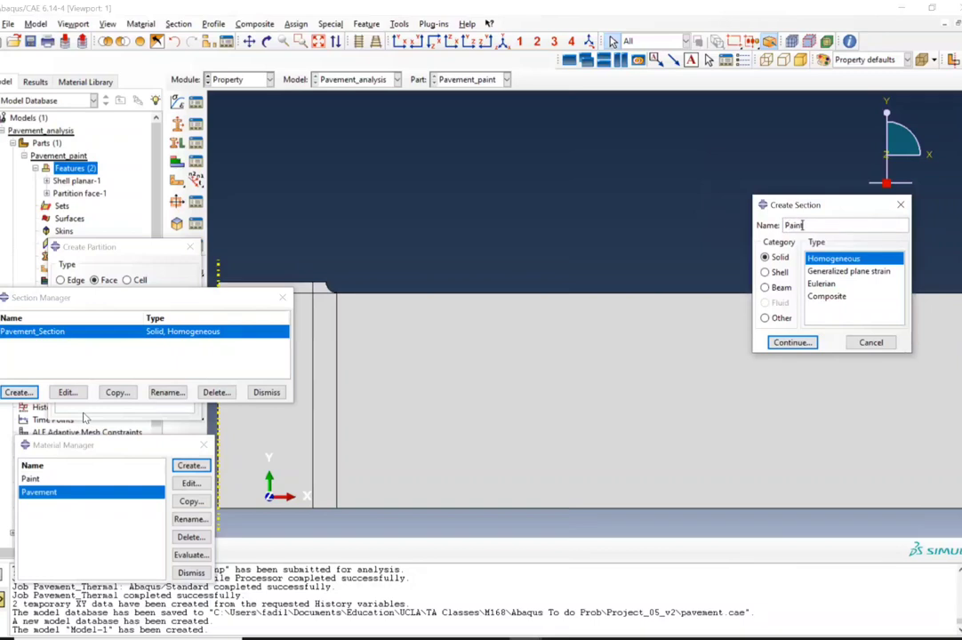
{"action": "type", "text": "_Section"}
{"action": "key", "text": "Return"}
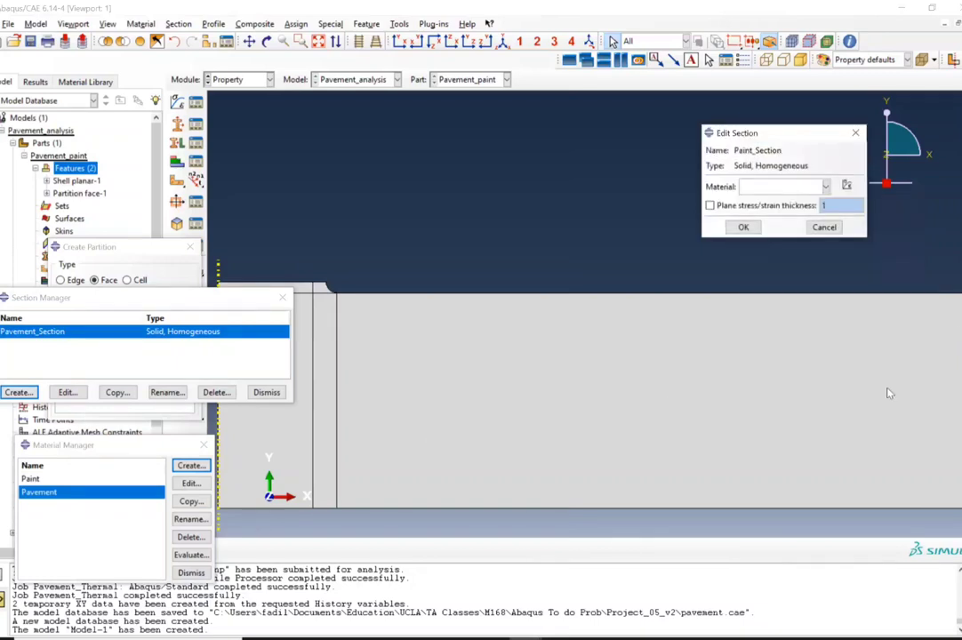
{"action": "left_click", "coordinate": [782, 187]}
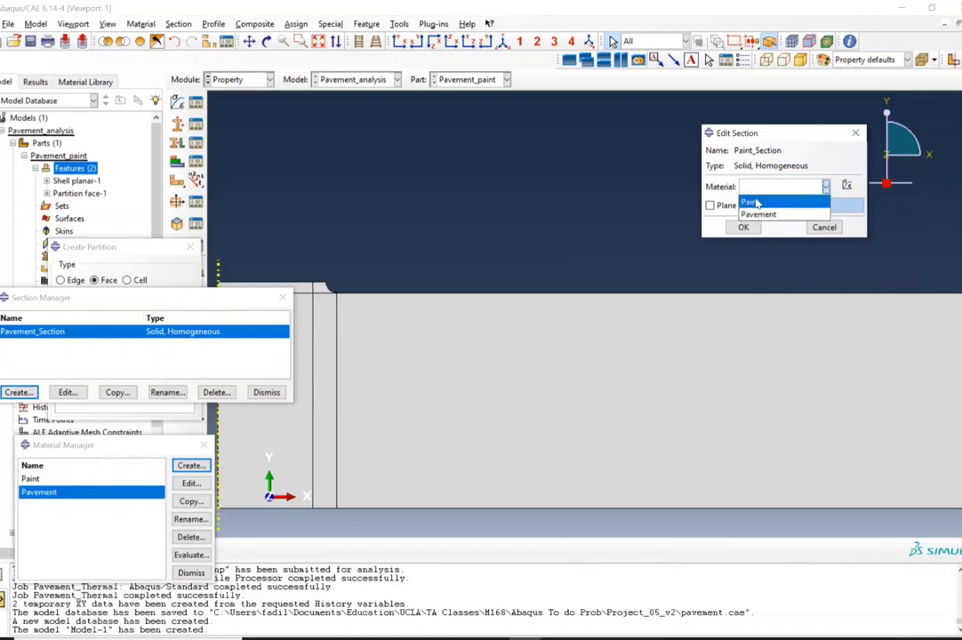
{"action": "left_click", "coordinate": [755, 199]}
{"action": "left_click", "coordinate": [743, 227]}
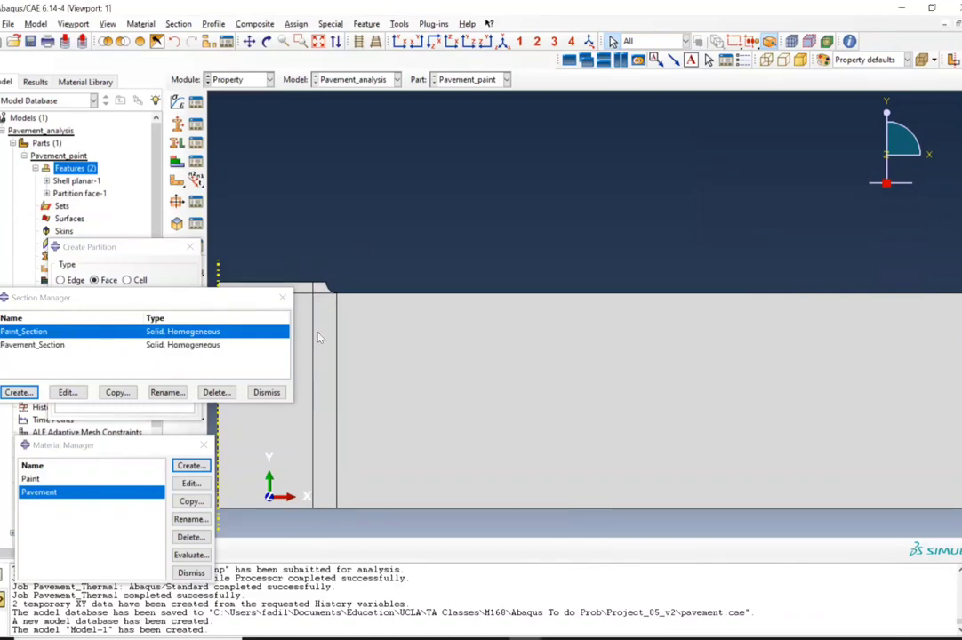
{"action": "left_click", "coordinate": [265, 392]}
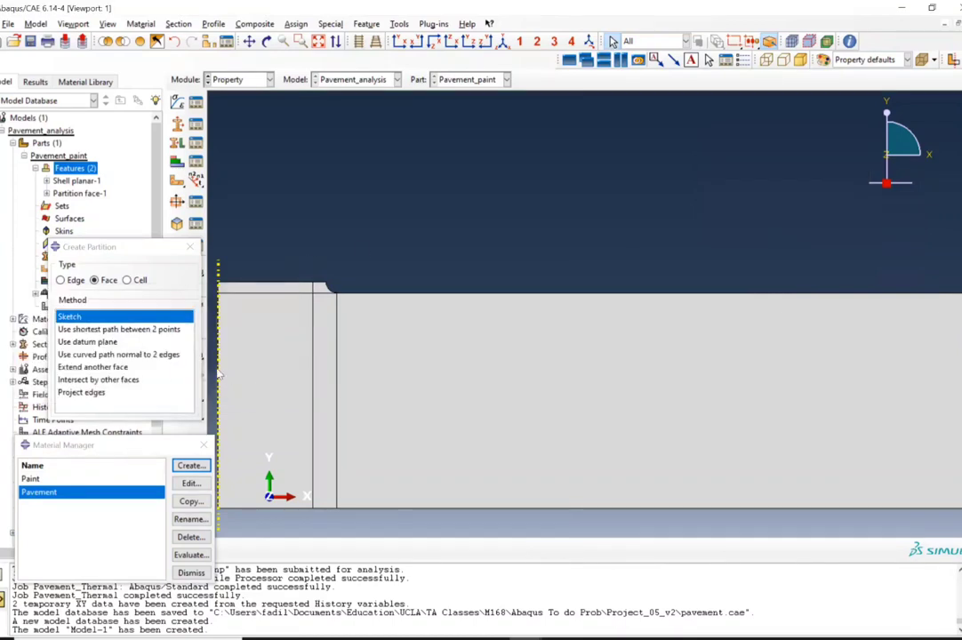
{"action": "left_click", "coordinate": [196, 249]}
{"action": "left_click", "coordinate": [204, 445]}
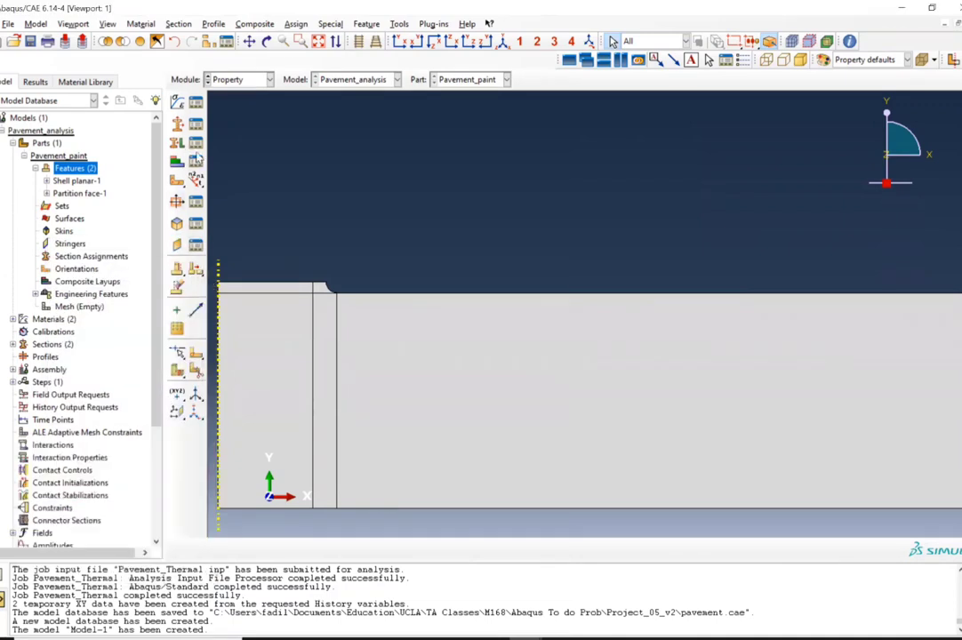
Step: Assign Paint_Section to the two paint faces on top of the pavement, without creating a set
{"action": "left_click", "coordinate": [197, 159]}
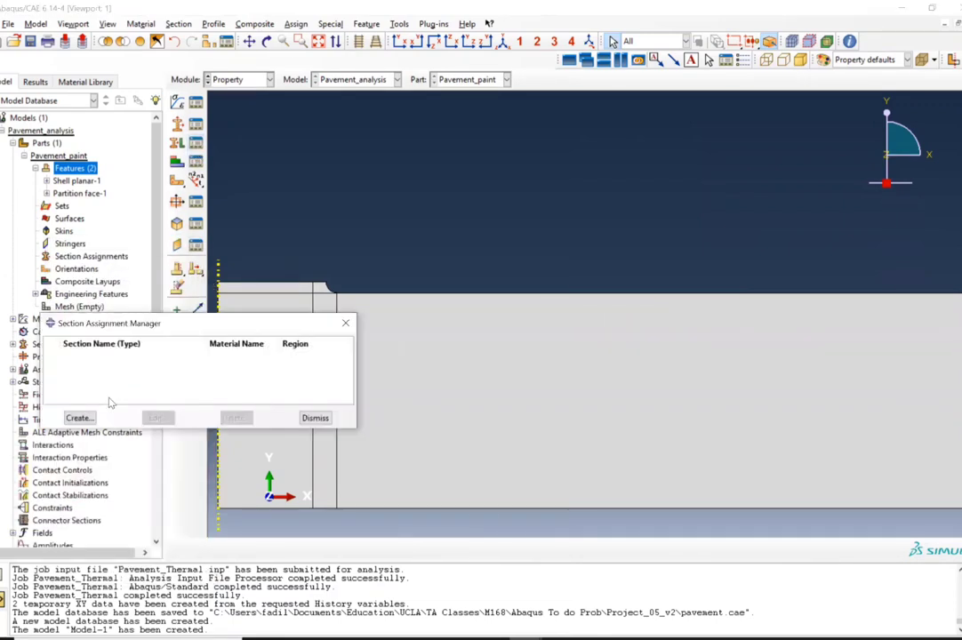
{"action": "left_click", "coordinate": [78, 418]}
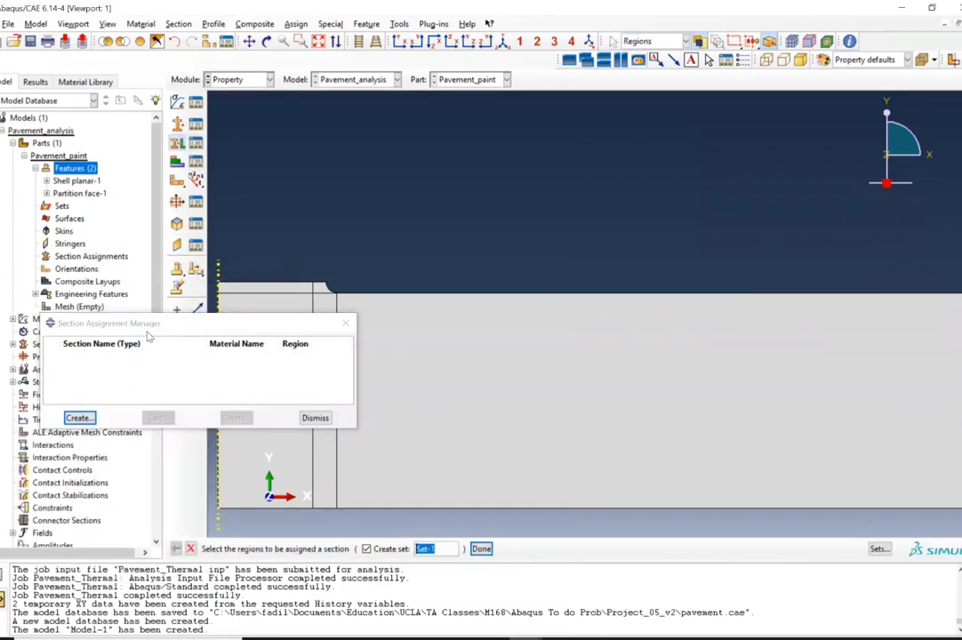
{"action": "left_click", "coordinate": [366, 550]}
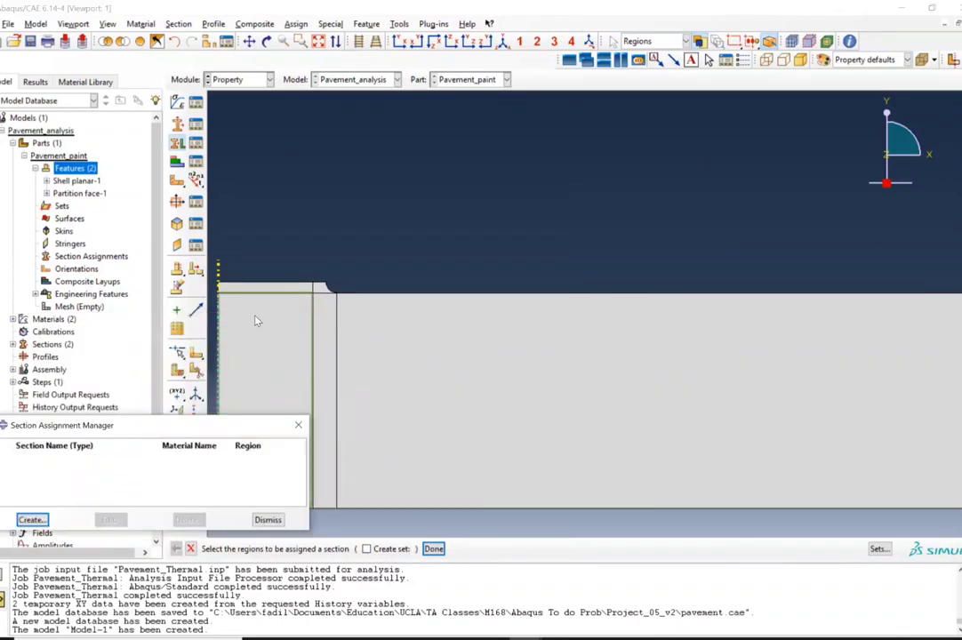
{"action": "scroll", "coordinate": [269, 280], "scroll_direction": "up", "scroll_amount": 2}
{"action": "left_click", "coordinate": [288, 281]}
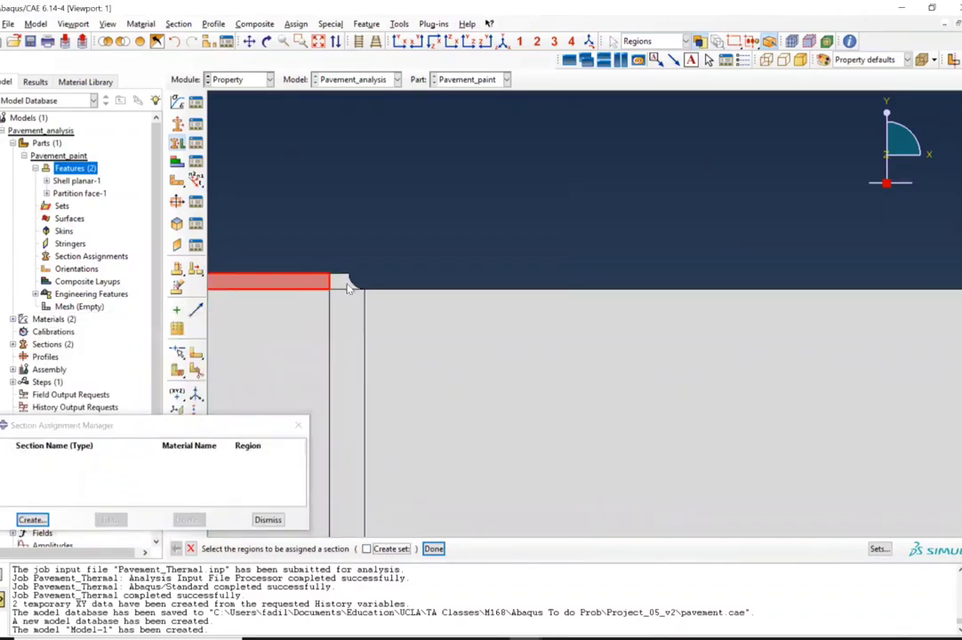
{"action": "left_click", "coordinate": [343, 283], "text": "shift"}
{"action": "left_click", "coordinate": [433, 548]}
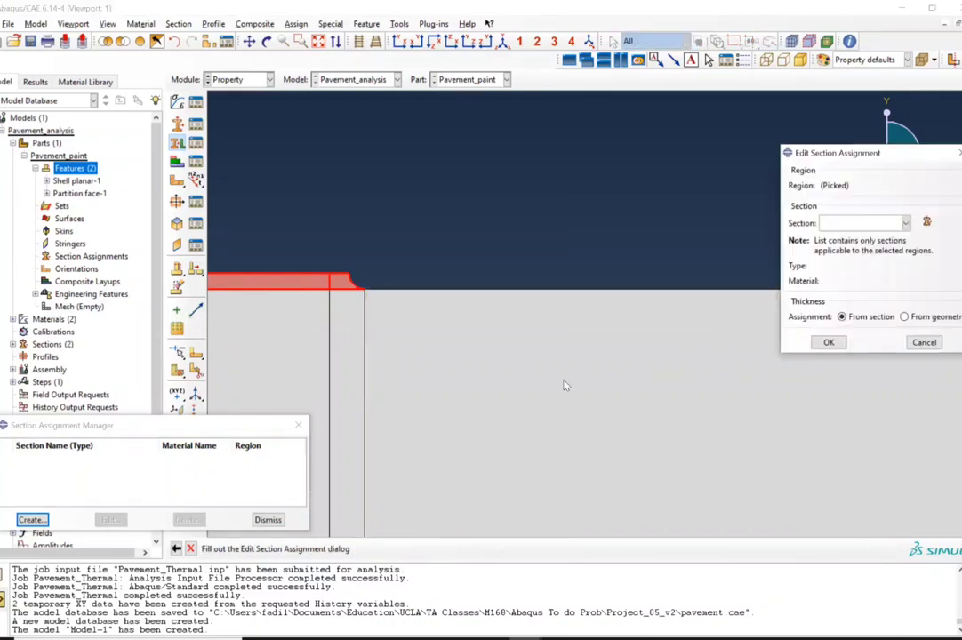
{"action": "left_click", "coordinate": [860, 223]}
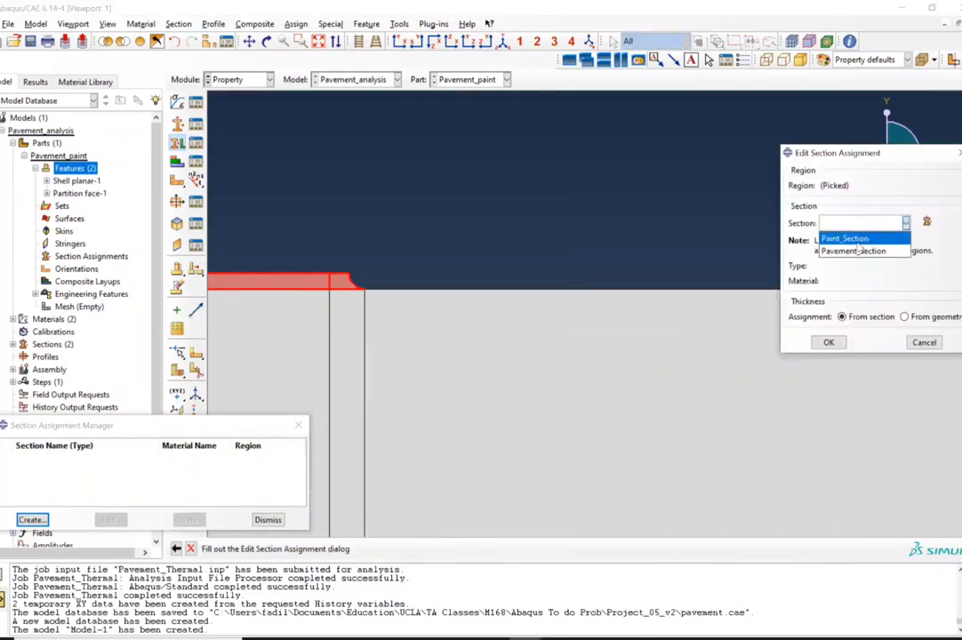
{"action": "left_click", "coordinate": [843, 238]}
{"action": "left_click", "coordinate": [823, 343]}
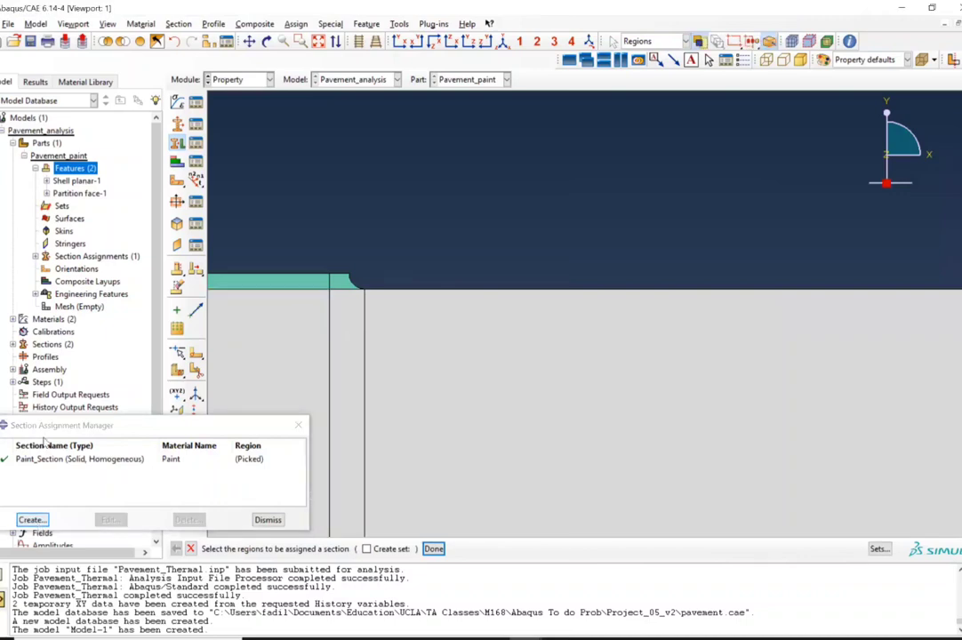
Step: Assign Pavement_Section to all the pavement faces below the paint layer
{"action": "left_click", "coordinate": [504, 362]}
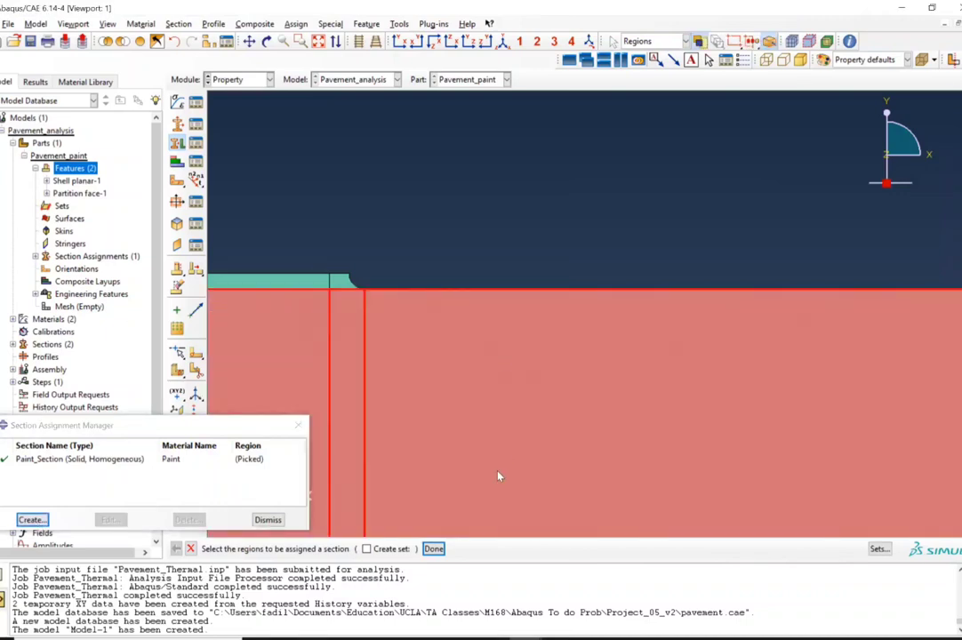
{"action": "scroll", "coordinate": [331, 133], "scroll_direction": "down", "scroll_amount": 2}
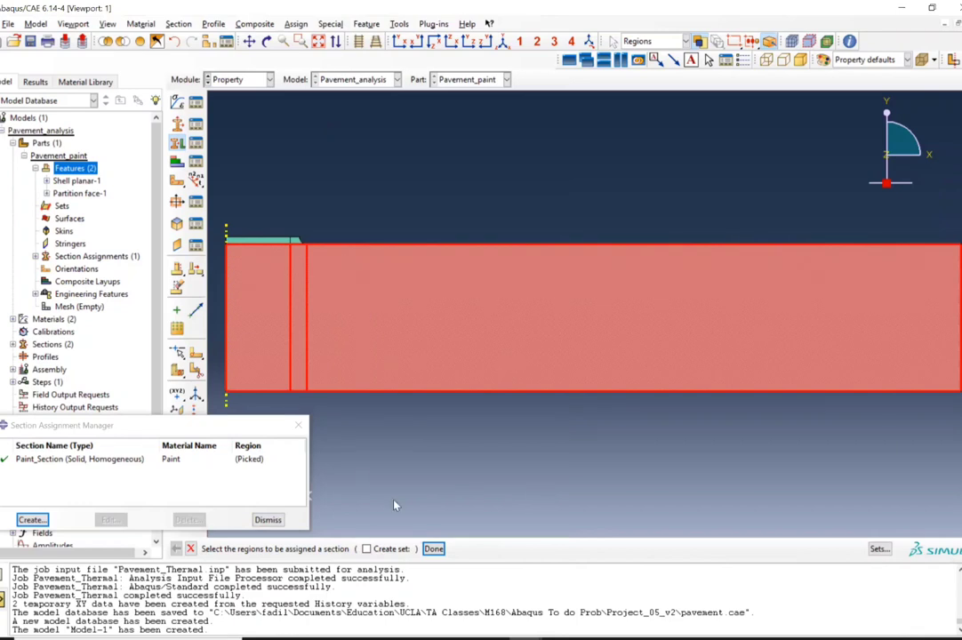
{"action": "left_click", "coordinate": [433, 548]}
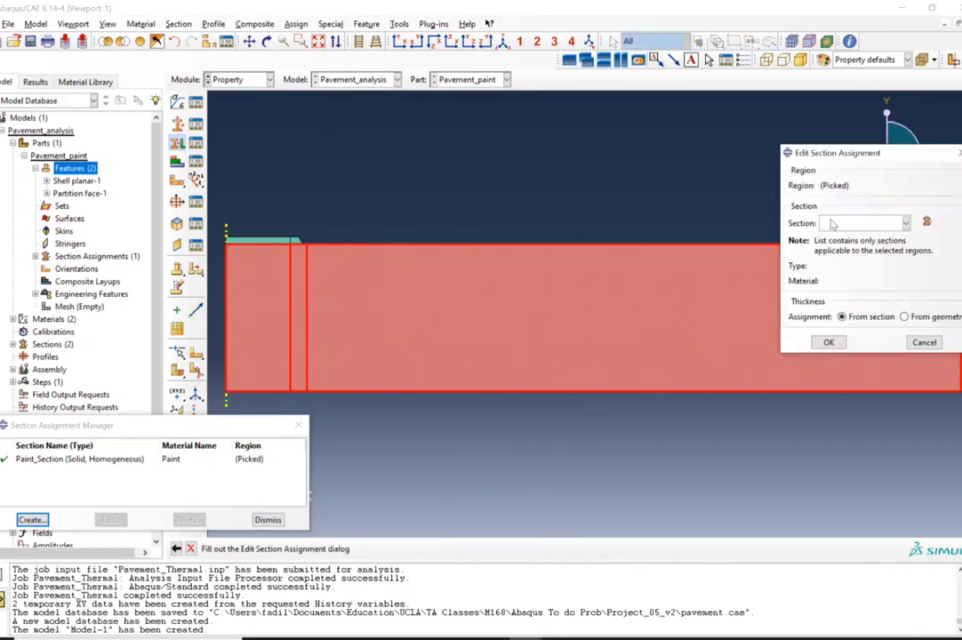
{"action": "left_click", "coordinate": [854, 222]}
{"action": "left_click", "coordinate": [853, 251]}
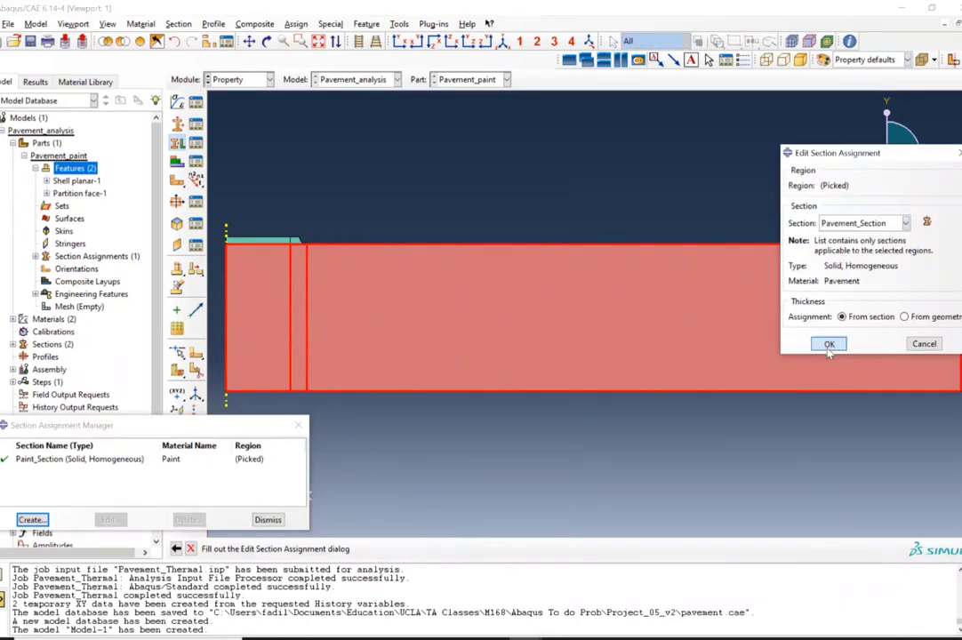
{"action": "left_click", "coordinate": [828, 342]}
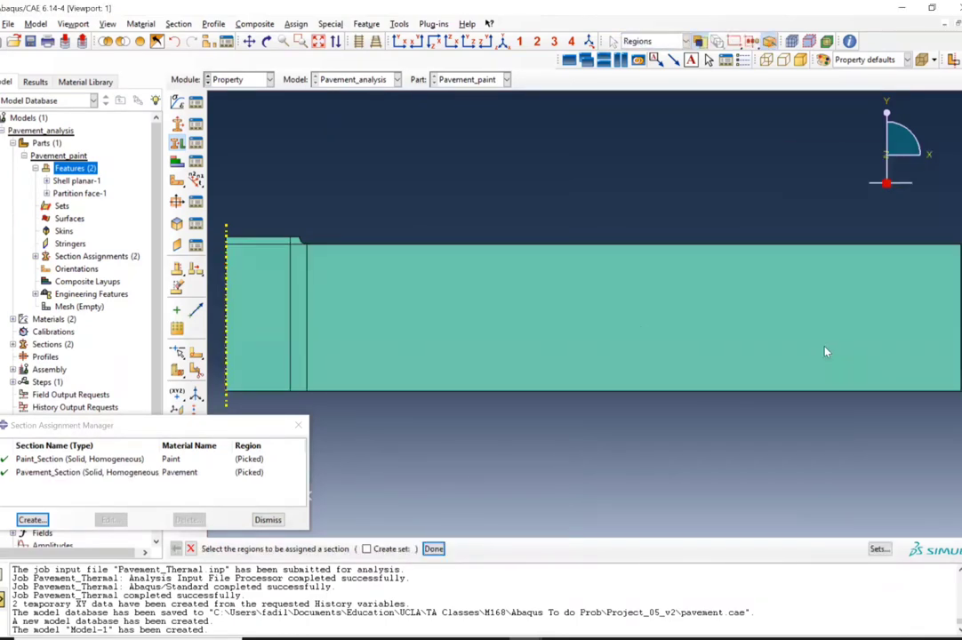
Step: Create an independent instance of the Pavement_paint part in the assembly
{"action": "left_click", "coordinate": [233, 80]}
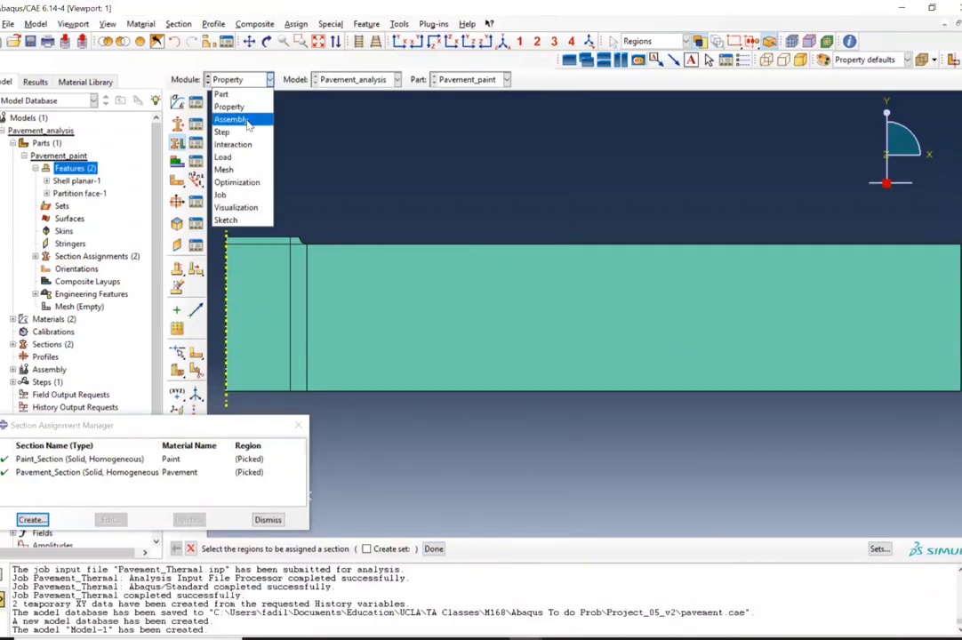
{"action": "left_click", "coordinate": [231, 120]}
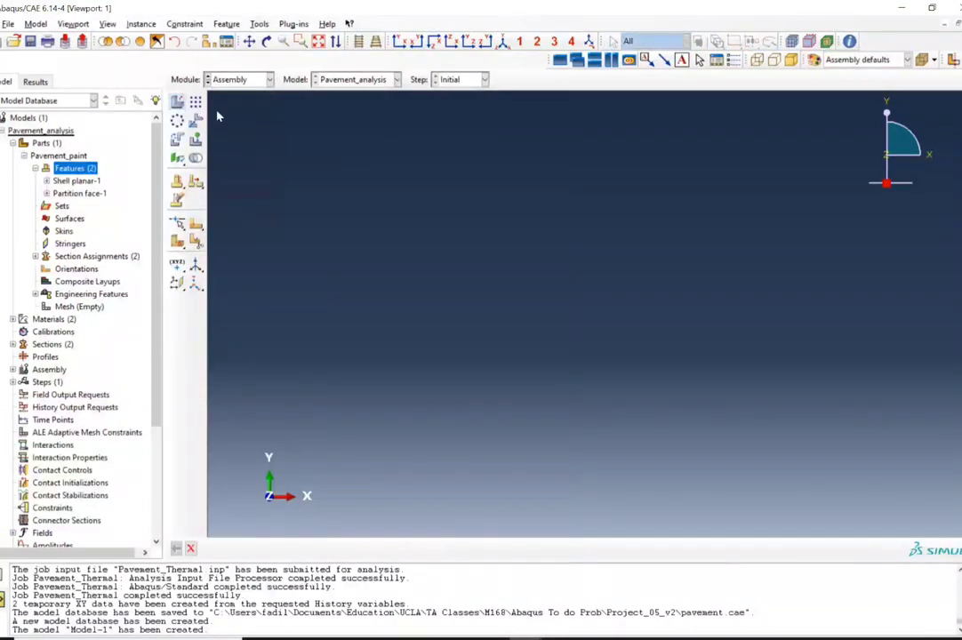
{"action": "left_click", "coordinate": [177, 102]}
{"action": "left_click", "coordinate": [689, 401]}
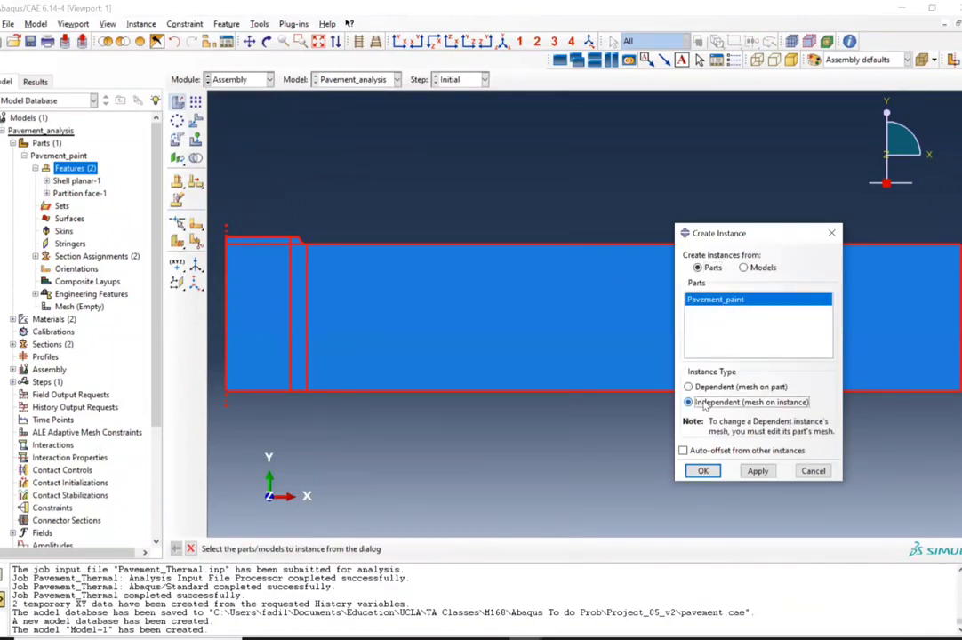
{"action": "left_click", "coordinate": [702, 470]}
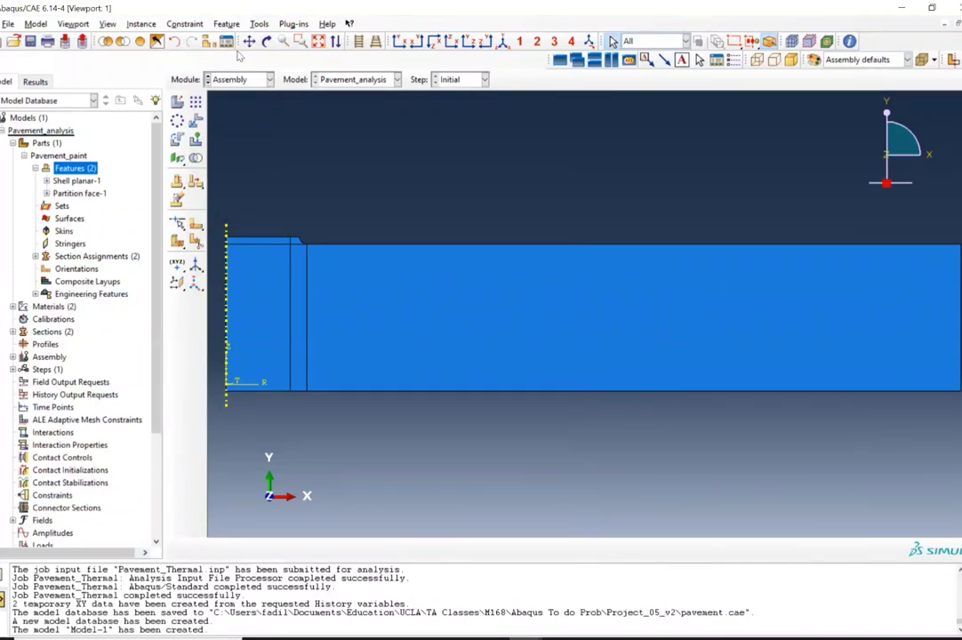
Step: Create a geometry set named Paint_top_surface from the vertex where the vertical partition meets the paint's top edge
{"action": "left_click", "coordinate": [260, 24]}
{"action": "mouse_move", "coordinate": [271, 79]}
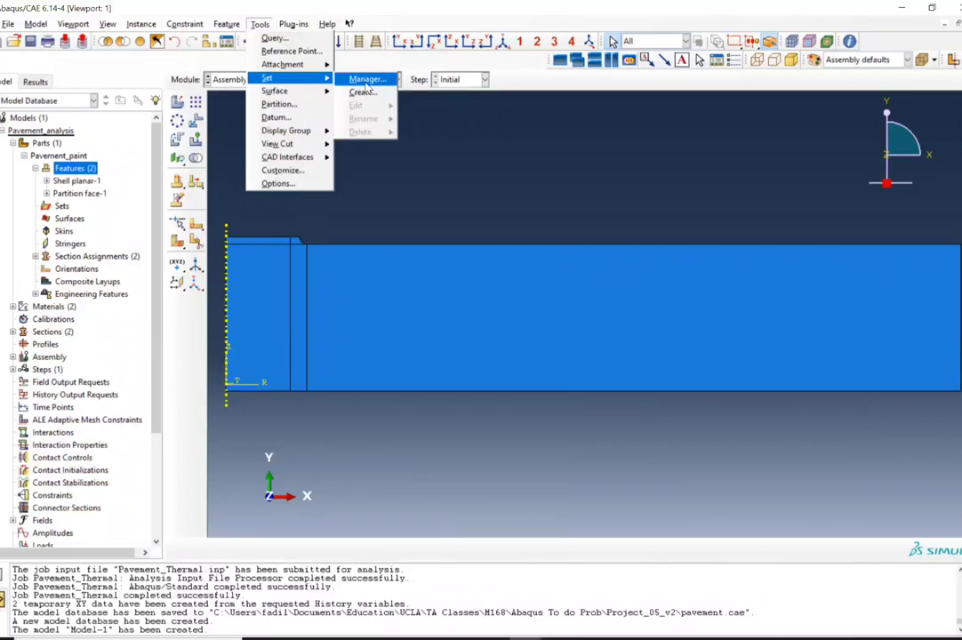
{"action": "key", "text": "Return"}
{"action": "key", "text": "Return"}
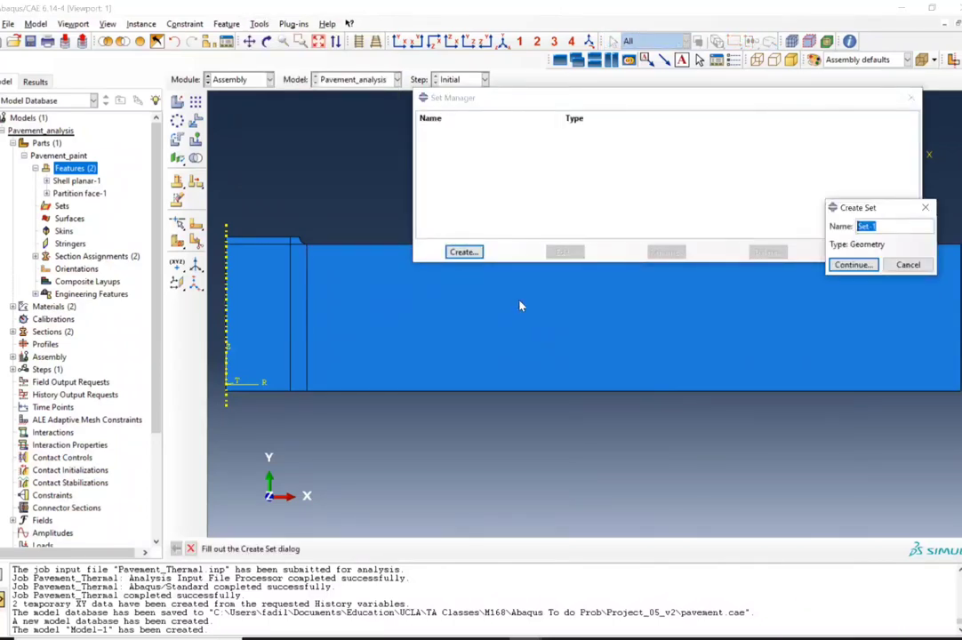
{"action": "type", "text": "Paint_top_surface"}
{"action": "left_click", "coordinate": [853, 264]}
{"action": "scroll", "coordinate": [233, 206], "scroll_direction": "down", "scroll_amount": 5}
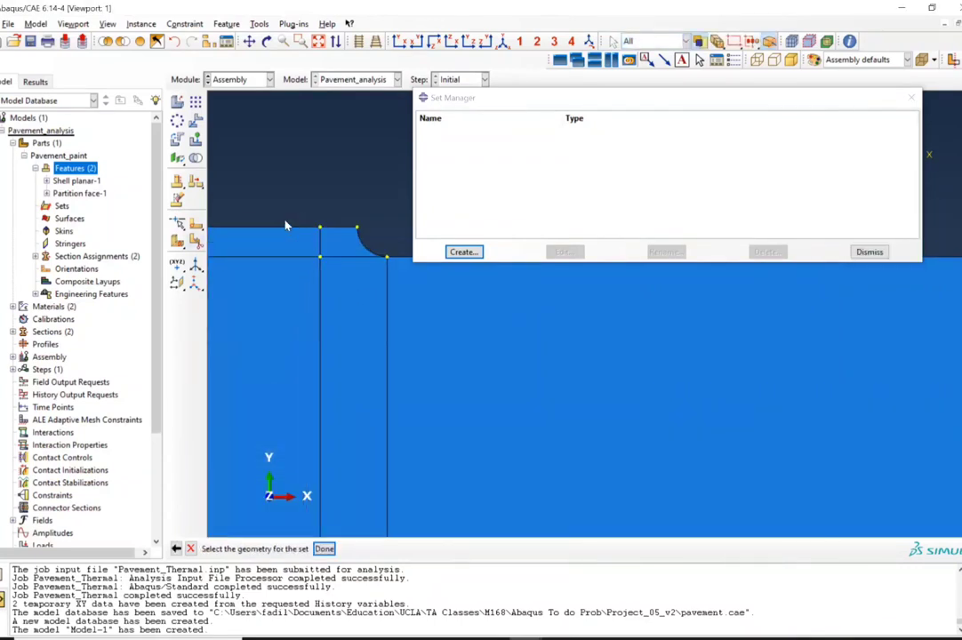
{"action": "left_click", "coordinate": [320, 230]}
{"action": "left_click", "coordinate": [324, 548]}
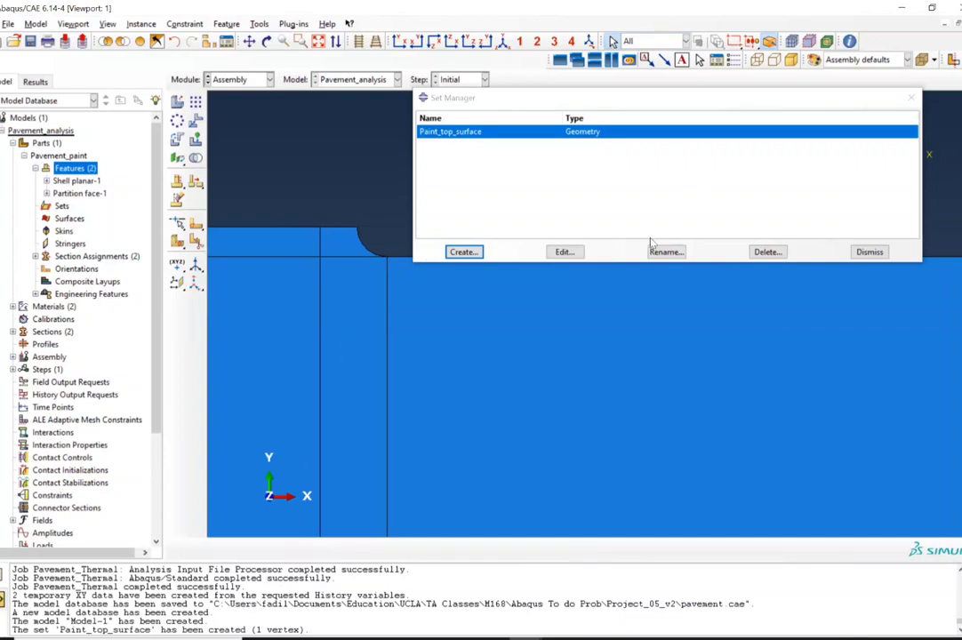
Step: Create a geometry set named Paint_Pavement_interface from the vertex where the same vertical partition crosses the paint-pavement boundary
{"action": "left_click", "coordinate": [463, 252]}
{"action": "type", "text": "P"}
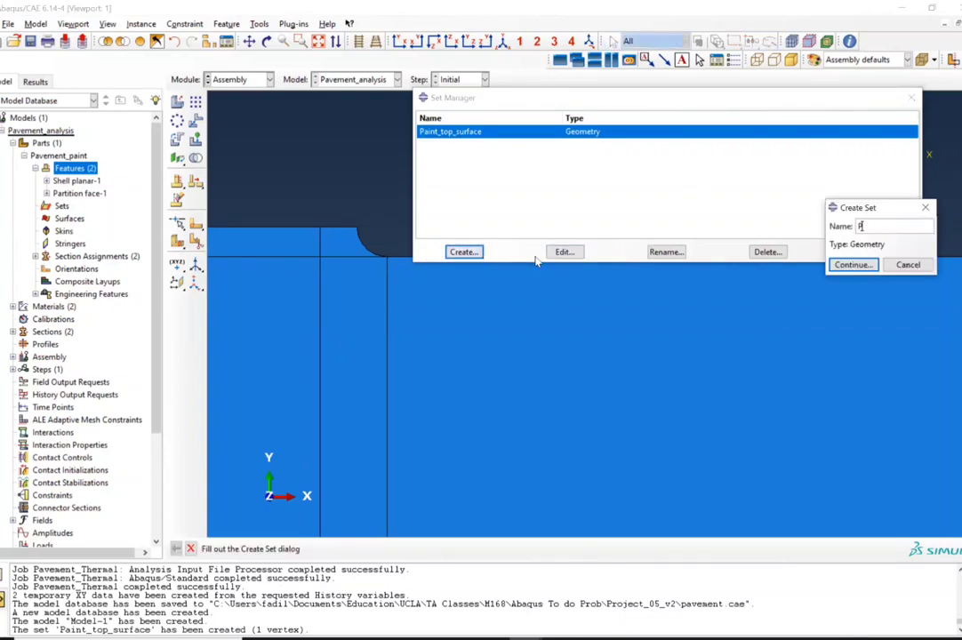
{"action": "type", "text": "aint_Pave"}
{"action": "type", "text": "ment_interface"}
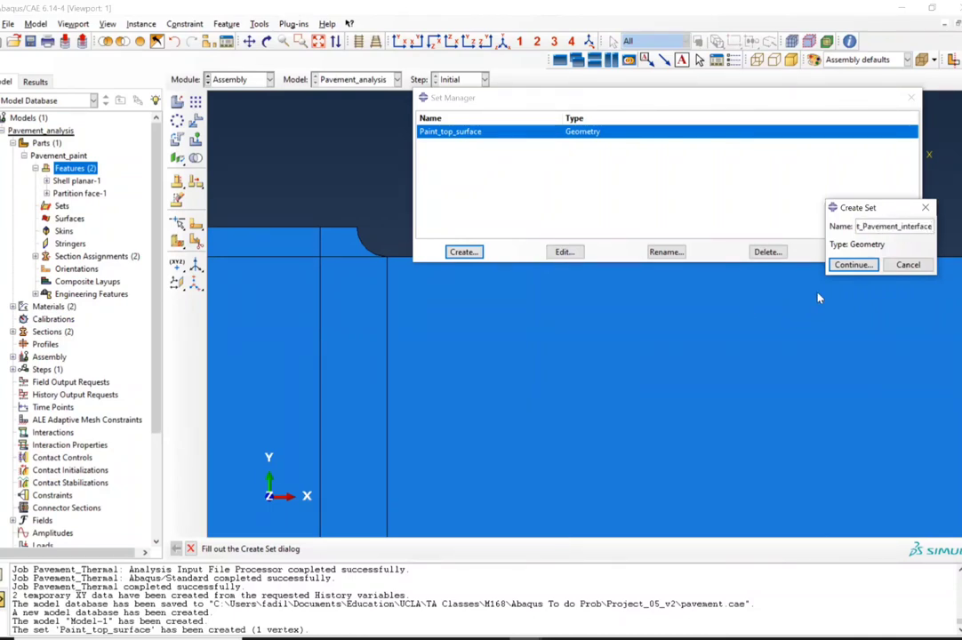
{"action": "left_click", "coordinate": [852, 264]}
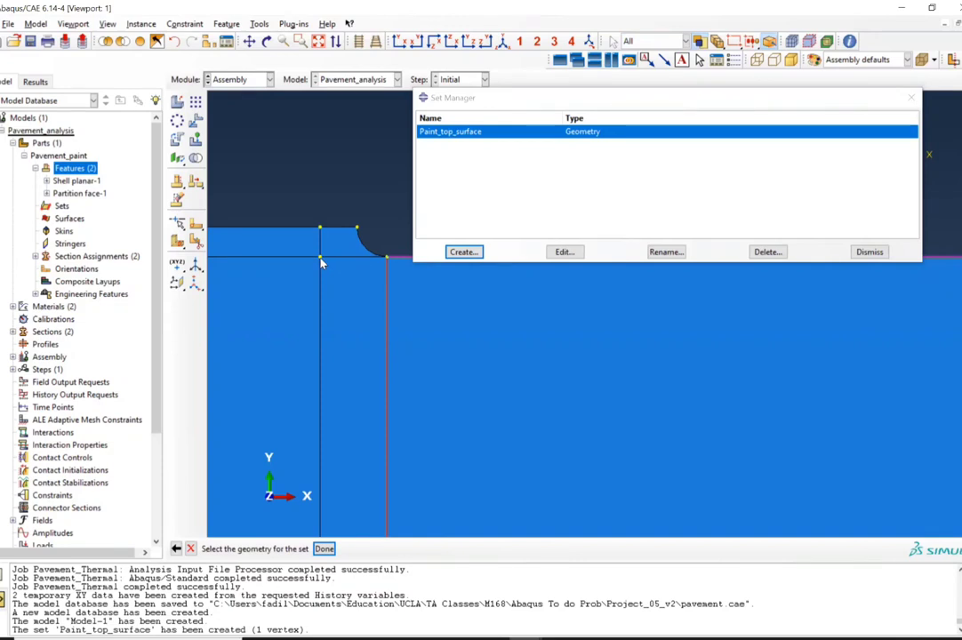
{"action": "left_click", "coordinate": [326, 257]}
{"action": "middle_click", "coordinate": [325, 257]}
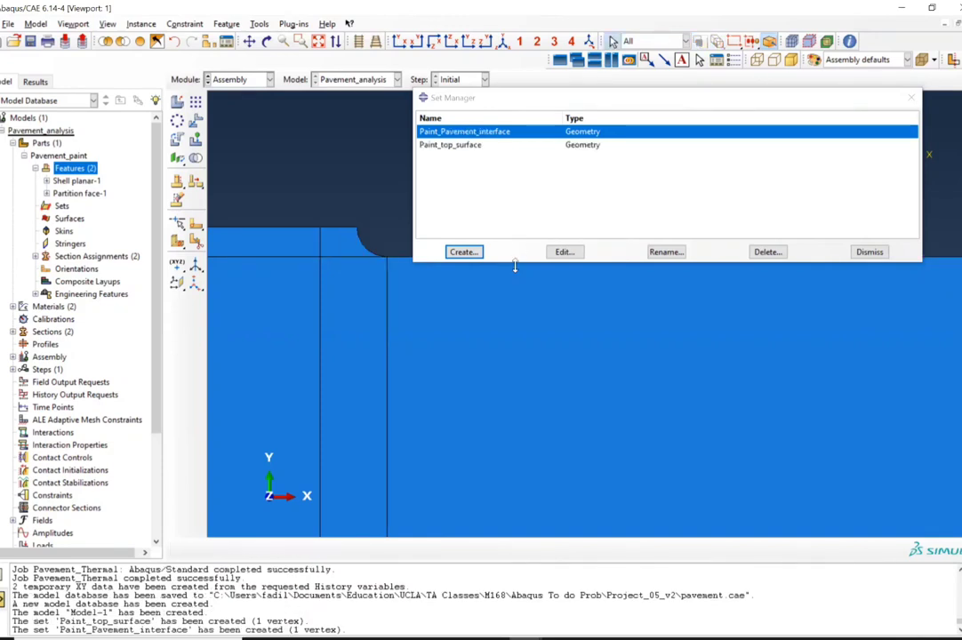
Step: Create a geometry set named Pavement_top_surface from the pavement's top corner vertex on the far side from the axis of symmetry
{"action": "left_click", "coordinate": [463, 252]}
{"action": "type", "text": "Pav"}
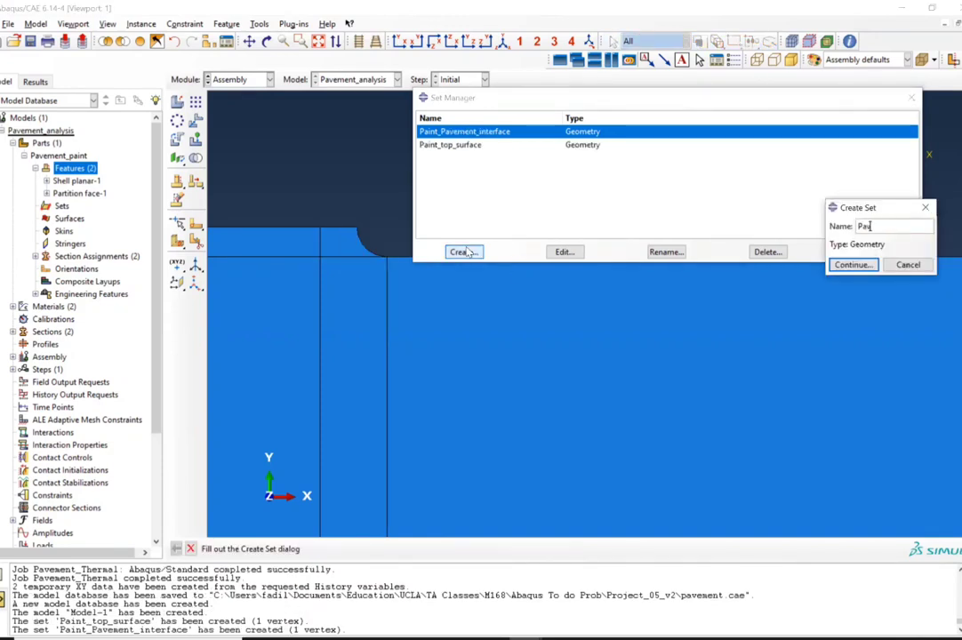
{"action": "type", "text": "ement_top_surface"}
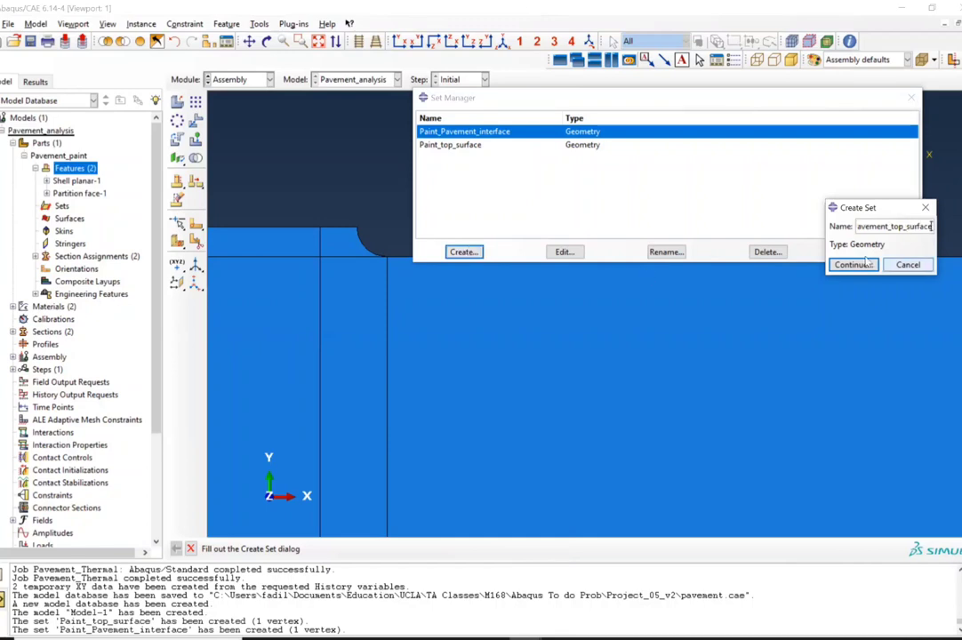
{"action": "key", "text": "Return"}
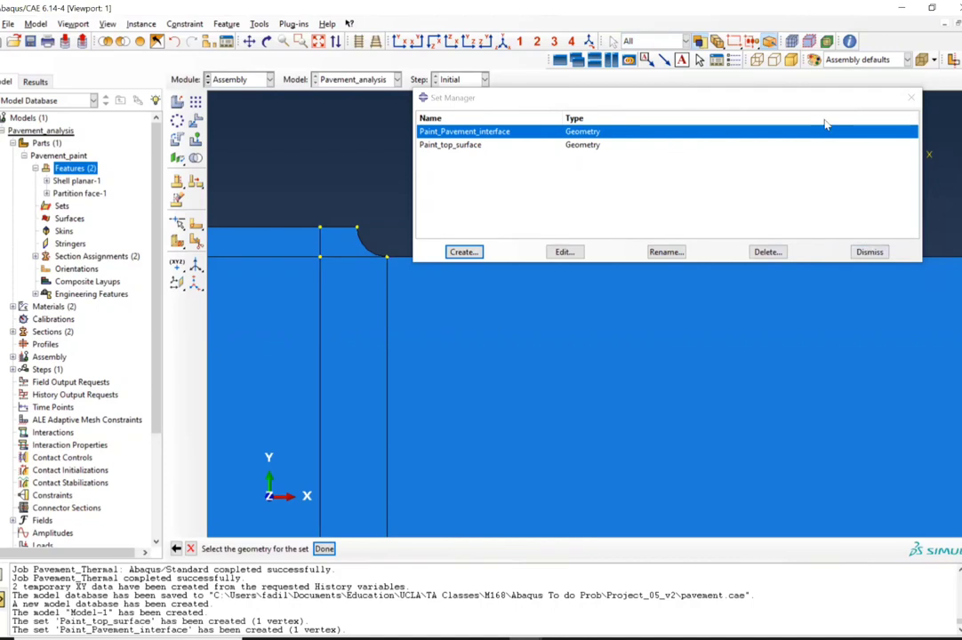
{"action": "left_click_drag", "start_coordinate": [820, 101], "coordinate": [472, 310]}
{"action": "scroll", "coordinate": [378, 125], "scroll_direction": "up", "scroll_amount": 2}
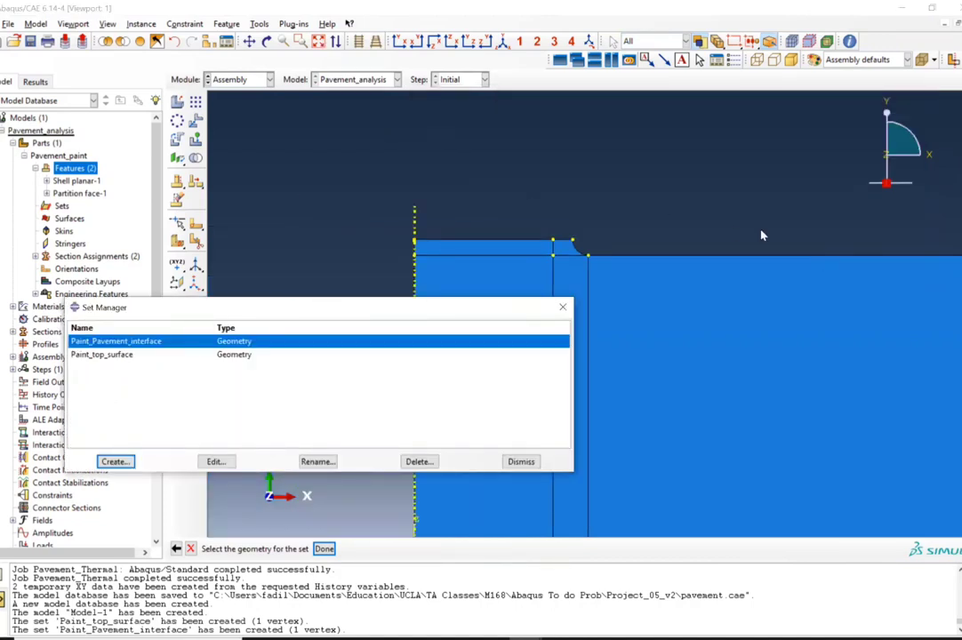
{"action": "scroll", "coordinate": [528, 223], "scroll_direction": "down", "scroll_amount": 3}
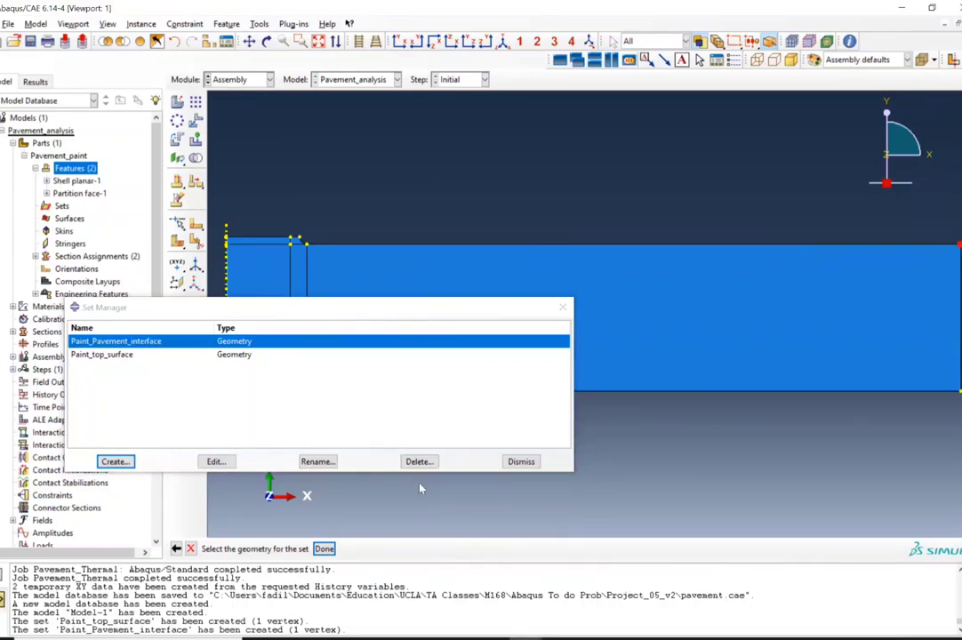
{"action": "left_click", "coordinate": [324, 548]}
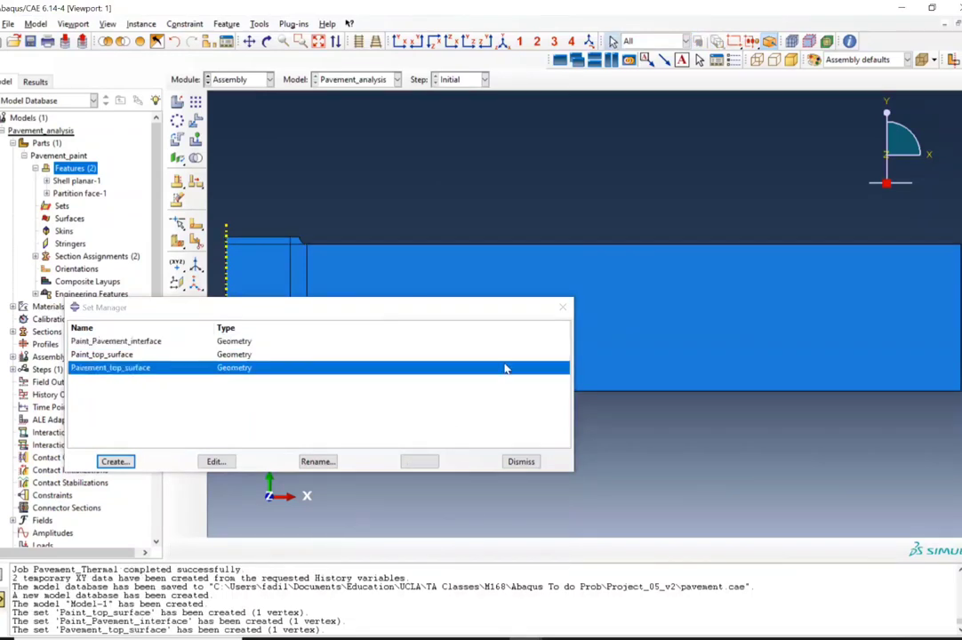
{"action": "left_click", "coordinate": [521, 462]}
Step: Create a transient heat transfer step named Day_step after the Initial step, with a time period of 21600
{"action": "left_click", "coordinate": [245, 80]}
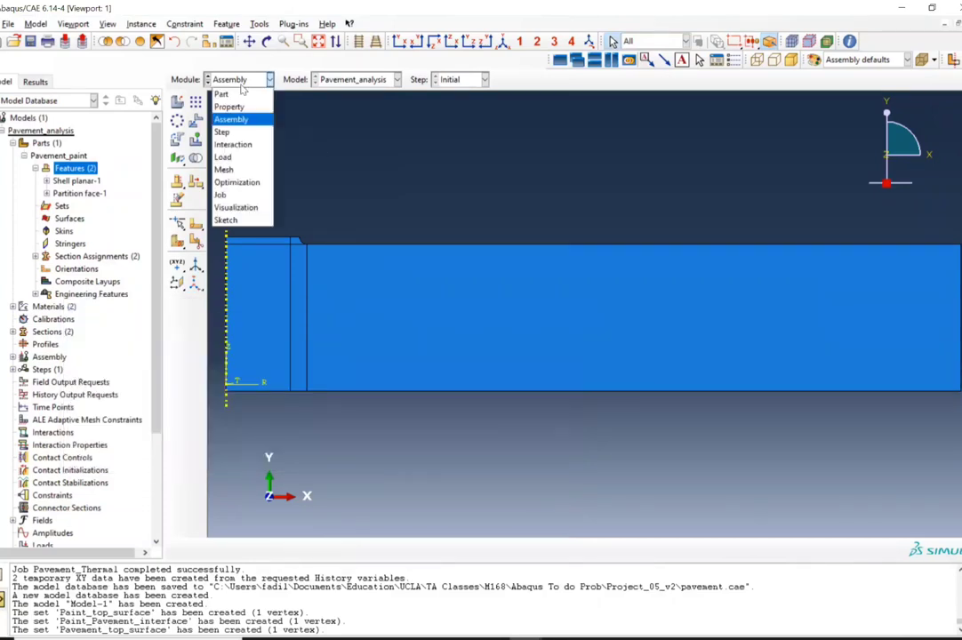
{"action": "left_click", "coordinate": [223, 132]}
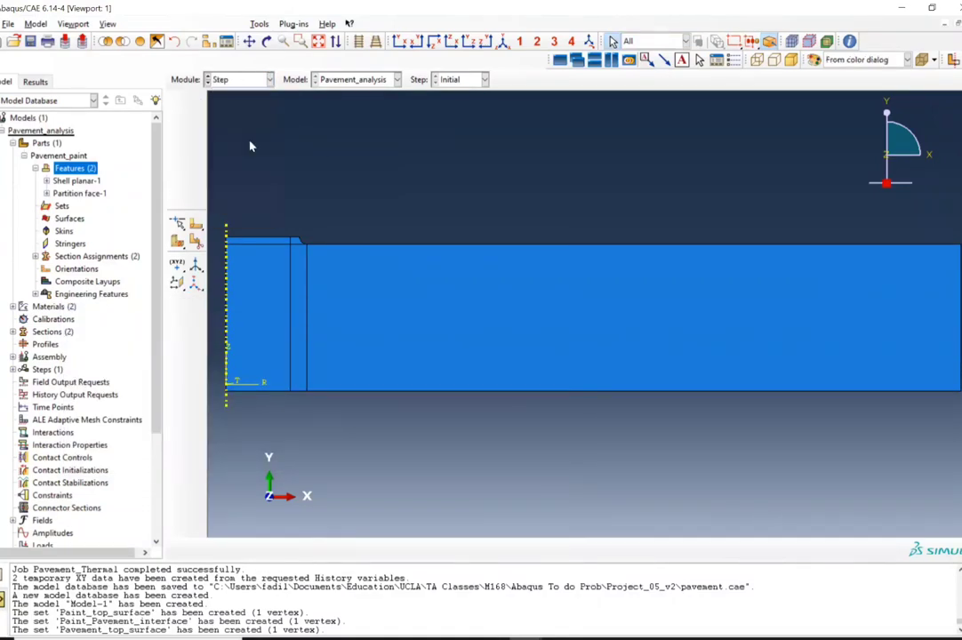
{"action": "left_click", "coordinate": [196, 103]}
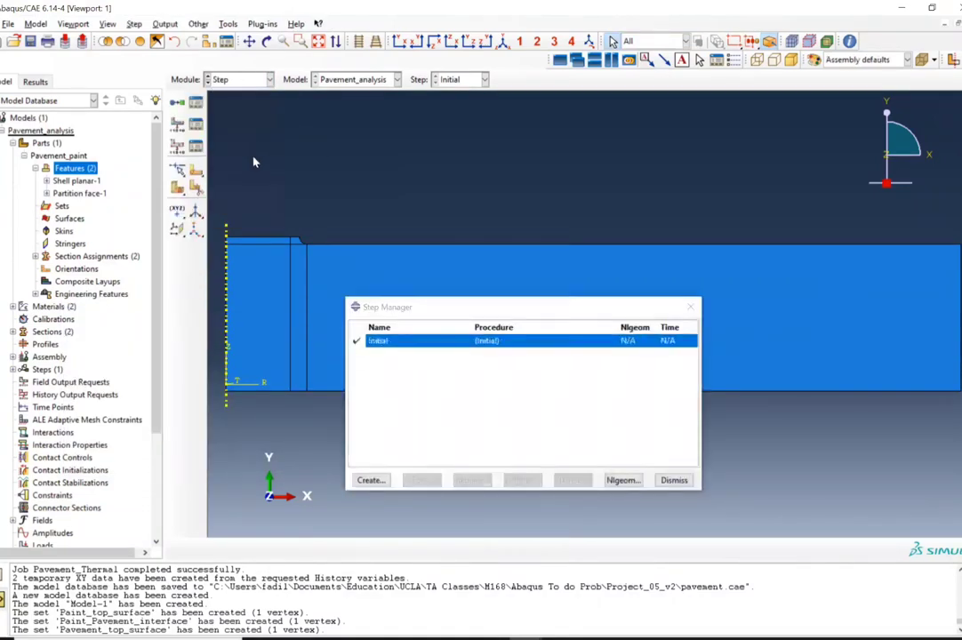
{"action": "left_click", "coordinate": [370, 481]}
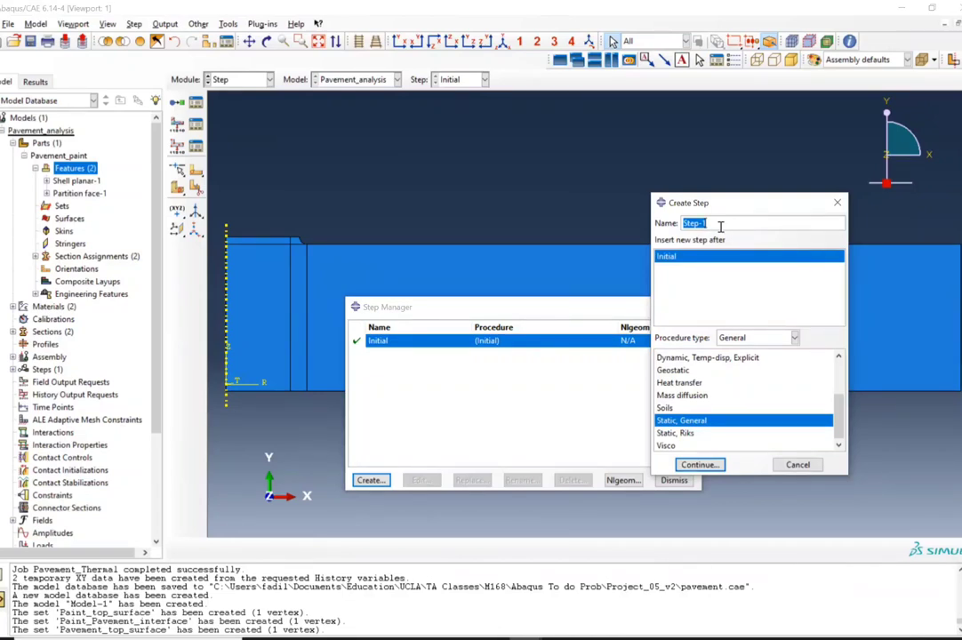
{"action": "key", "text": "BackSpace"}
{"action": "type", "text": "Day_step"}
{"action": "left_click", "coordinate": [679, 382]}
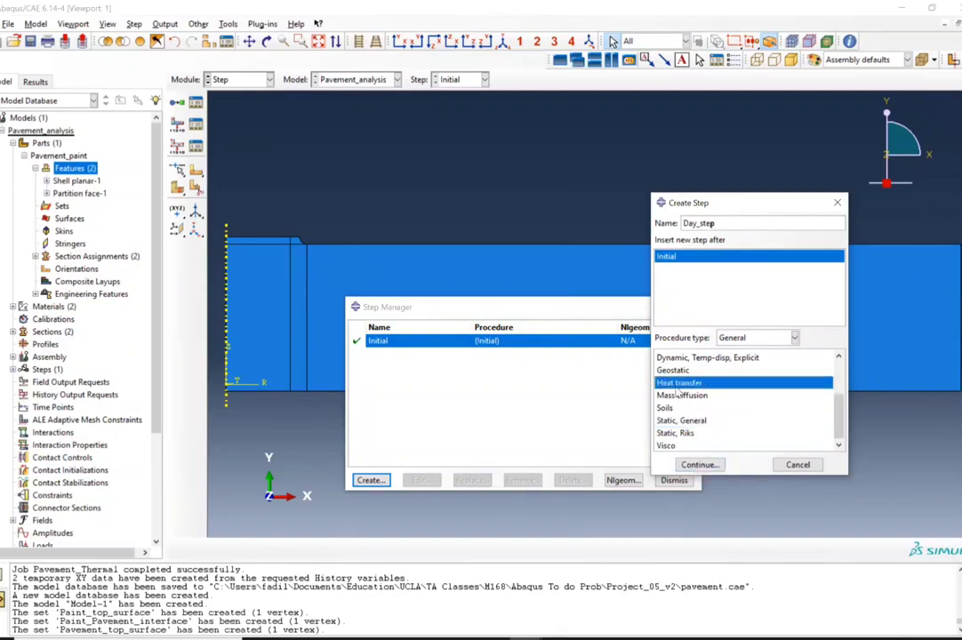
{"action": "left_click", "coordinate": [696, 464]}
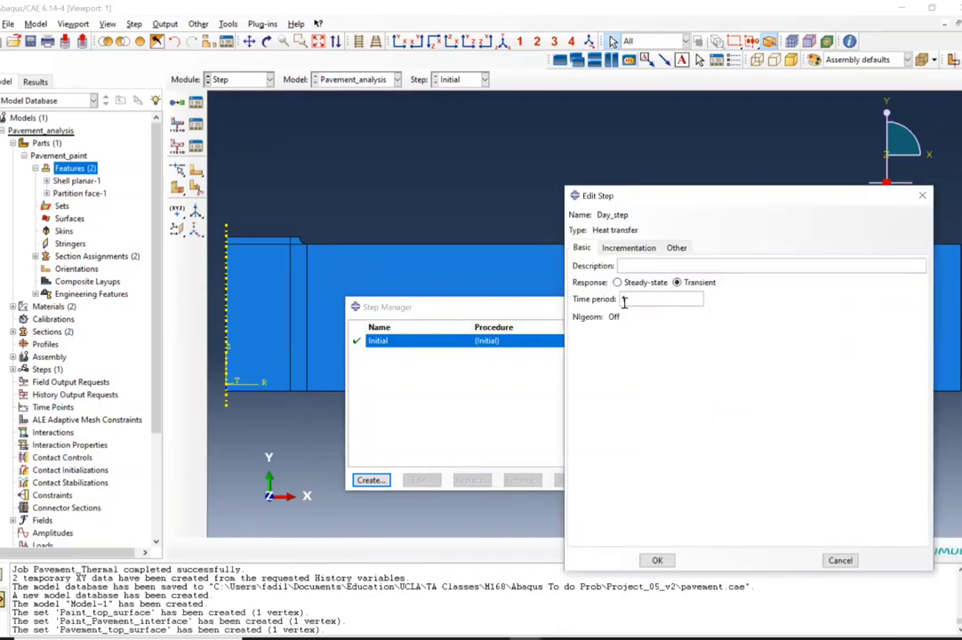
{"action": "double_click", "coordinate": [634, 299]}
{"action": "type", "text": "21600"}
Step: Set Day_step's maximum number of increments to 5000, with an initial increment size of 0.1, minimum 1e-5 and maximum 100
{"action": "left_click", "coordinate": [628, 248]}
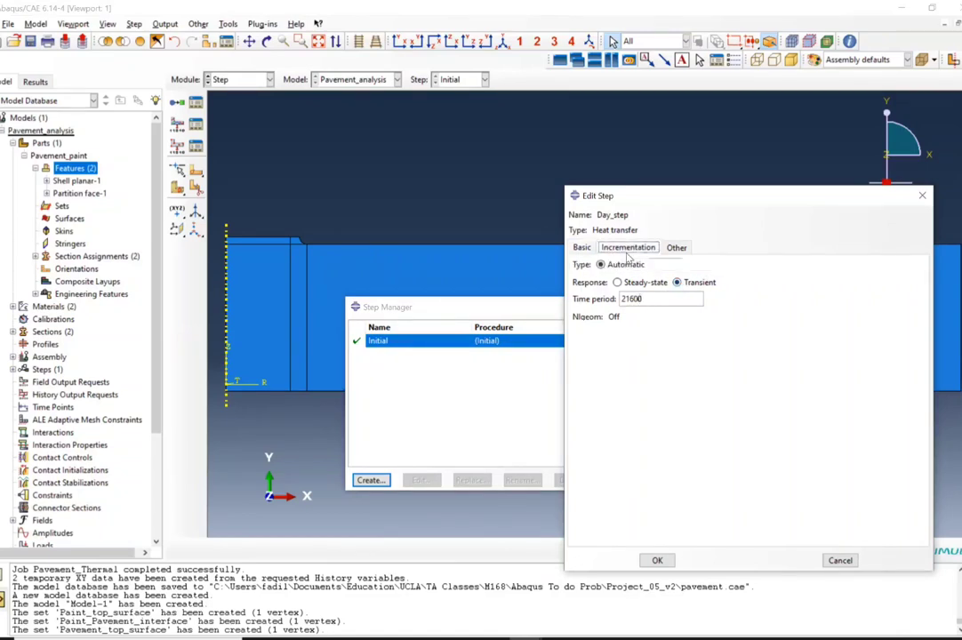
{"action": "double_click", "coordinate": [725, 280]}
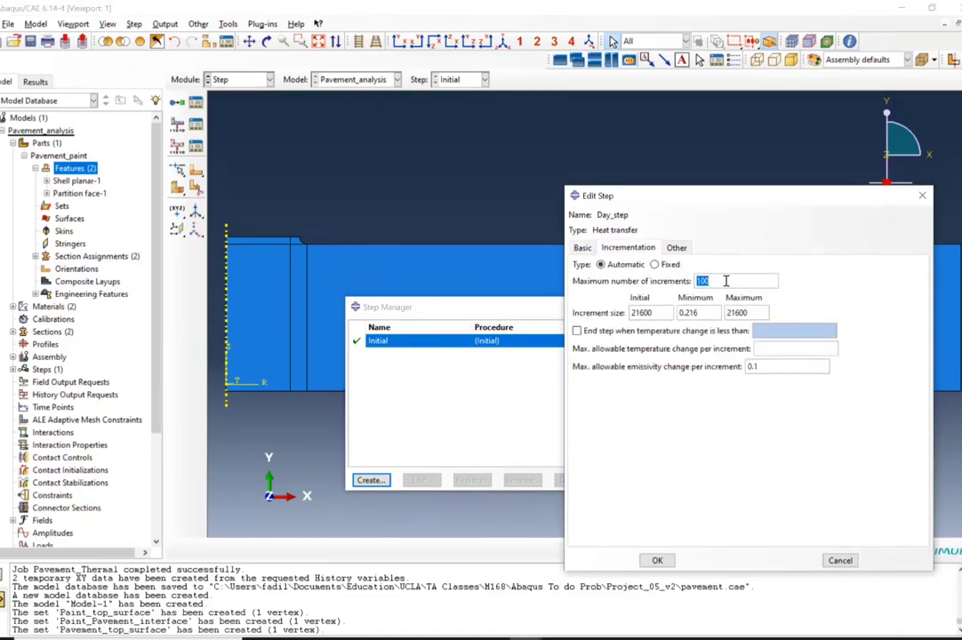
{"action": "type", "text": "5000"}
{"action": "double_click", "coordinate": [654, 313]}
{"action": "type", "text": "0.1"}
{"action": "key", "text": "Tab"}
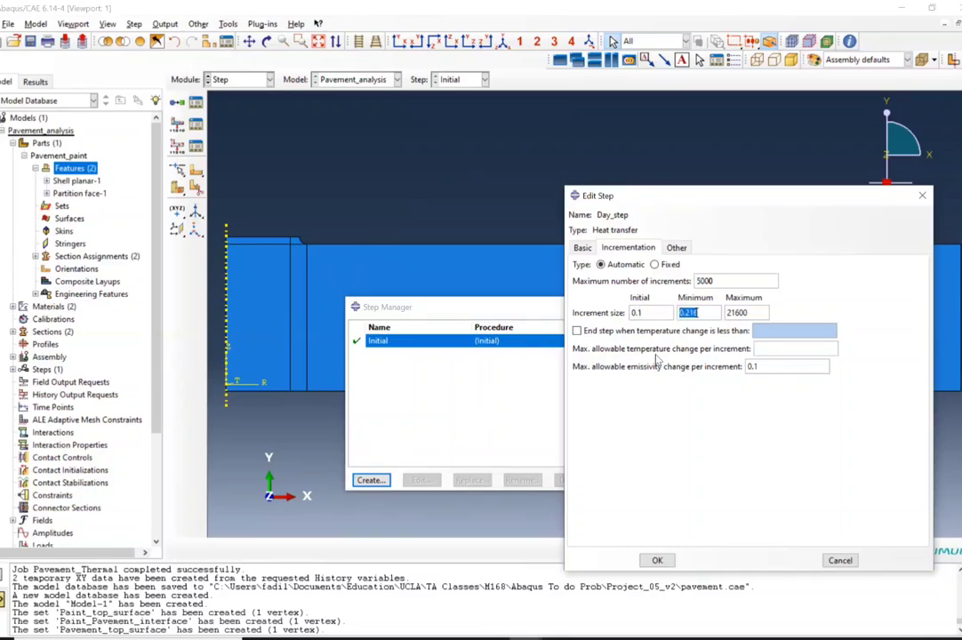
{"action": "type", "text": "1e-5"}
{"action": "key", "text": "Tab"}
{"action": "type", "text": "100"}
{"action": "left_click", "coordinate": [733, 313]}
{"action": "key", "text": "BackSpace"}
Step: Limit Day_step's maximum allowable temperature change per increment to 4 and accept the step
{"action": "type", "text": "5"}
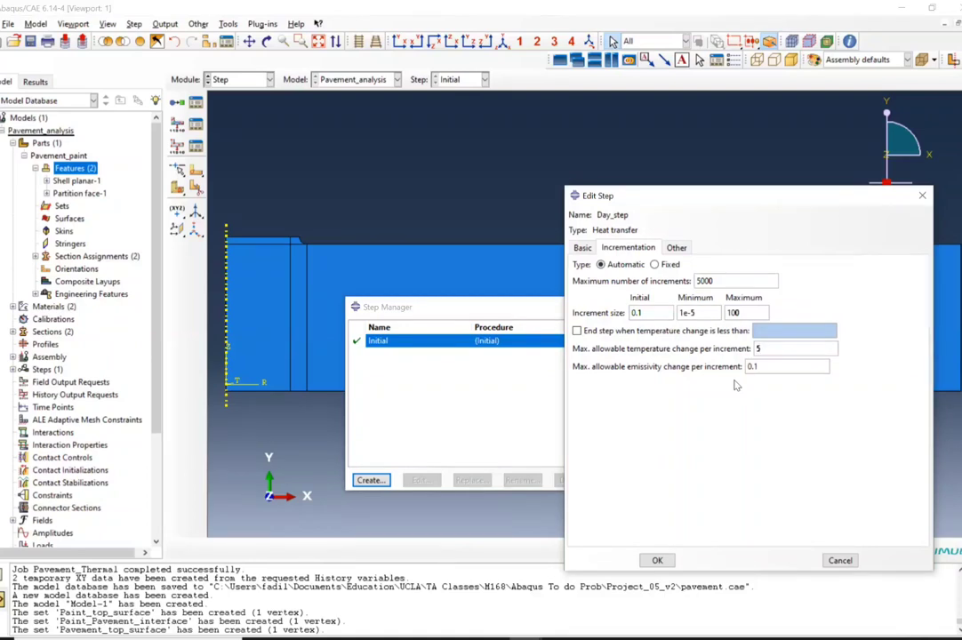
{"action": "key", "text": "BackSpace"}
{"action": "type", "text": "4"}
{"action": "left_click", "coordinate": [652, 561]}
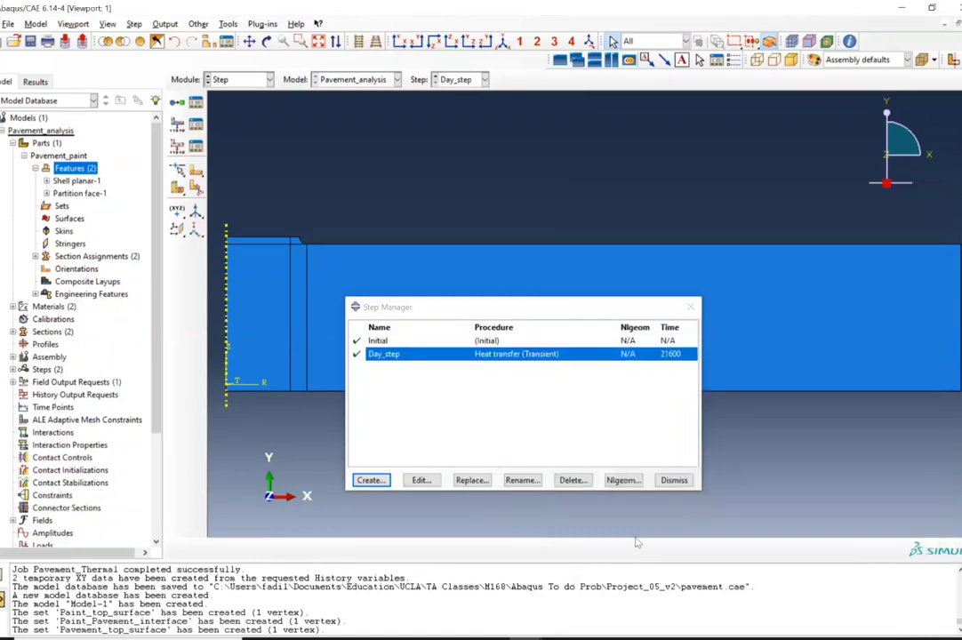
Step: Create a transient heat transfer step named night_Step after Day_step, with a time period of 21600
{"action": "left_click", "coordinate": [370, 480]}
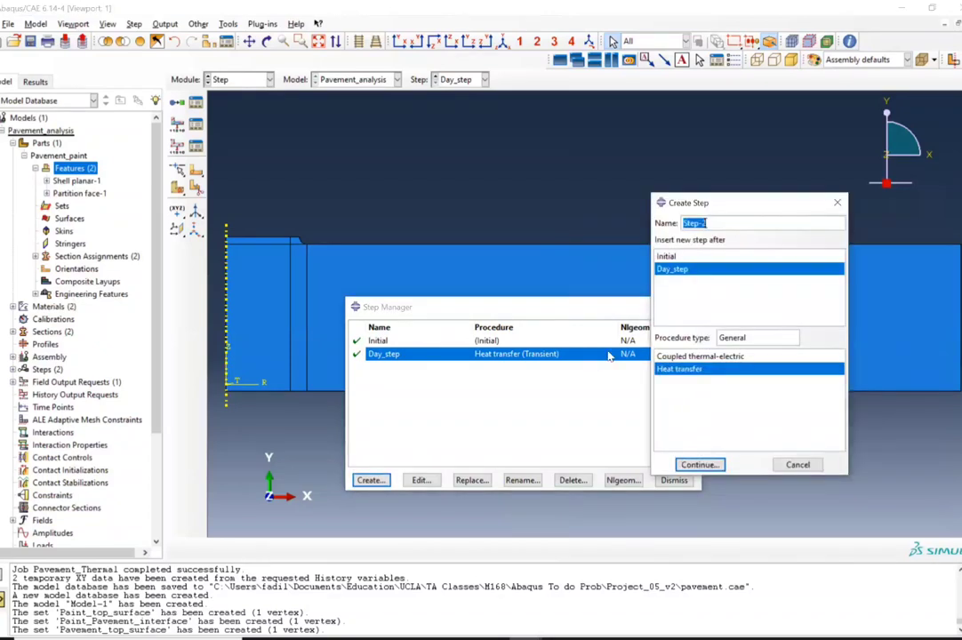
{"action": "type", "text": "night_Step"}
{"action": "left_click", "coordinate": [699, 466]}
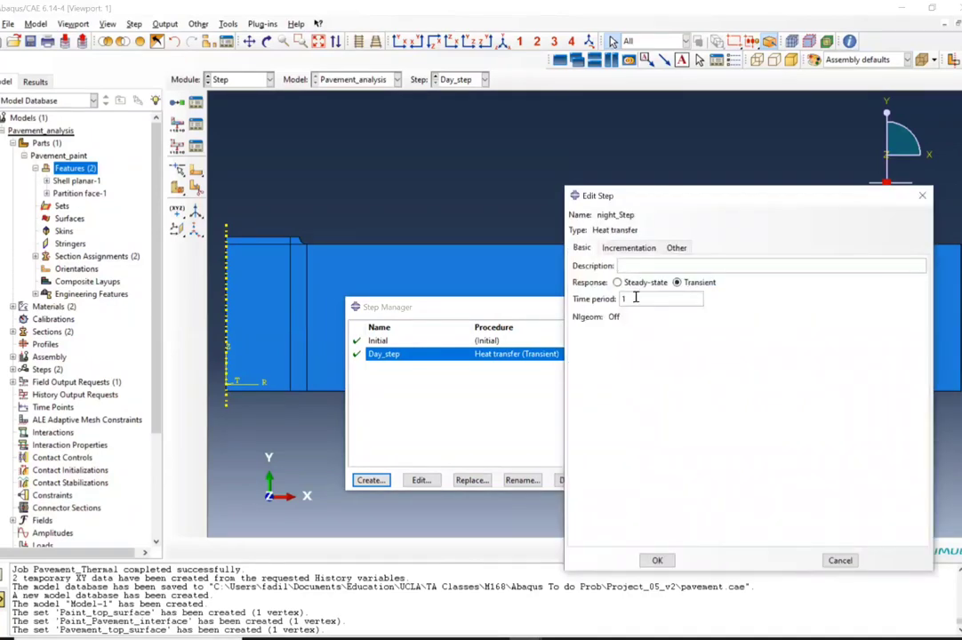
{"action": "double_click", "coordinate": [635, 299]}
{"action": "type", "text": "21600"}
Step: Set night_Step's incrementation to 5000 maximum increments with initial size 0.1, minimum 1e-5 and maximum 100, and accept the step
{"action": "left_click", "coordinate": [629, 248]}
{"action": "double_click", "coordinate": [705, 281]}
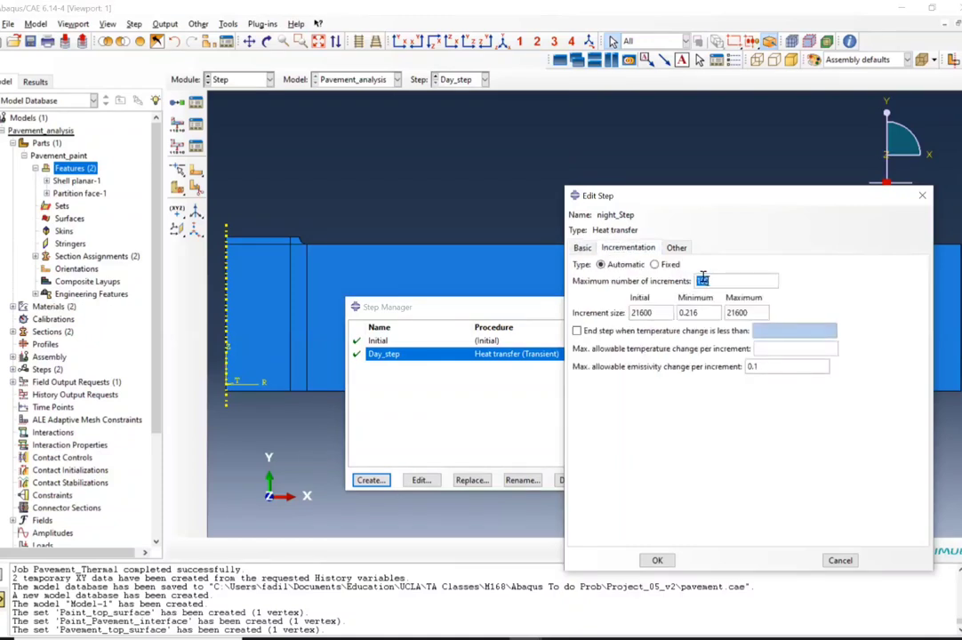
{"action": "type", "text": "5000"}
{"action": "double_click", "coordinate": [632, 312]}
{"action": "type", "text": "0.1"}
{"action": "double_click", "coordinate": [699, 313]}
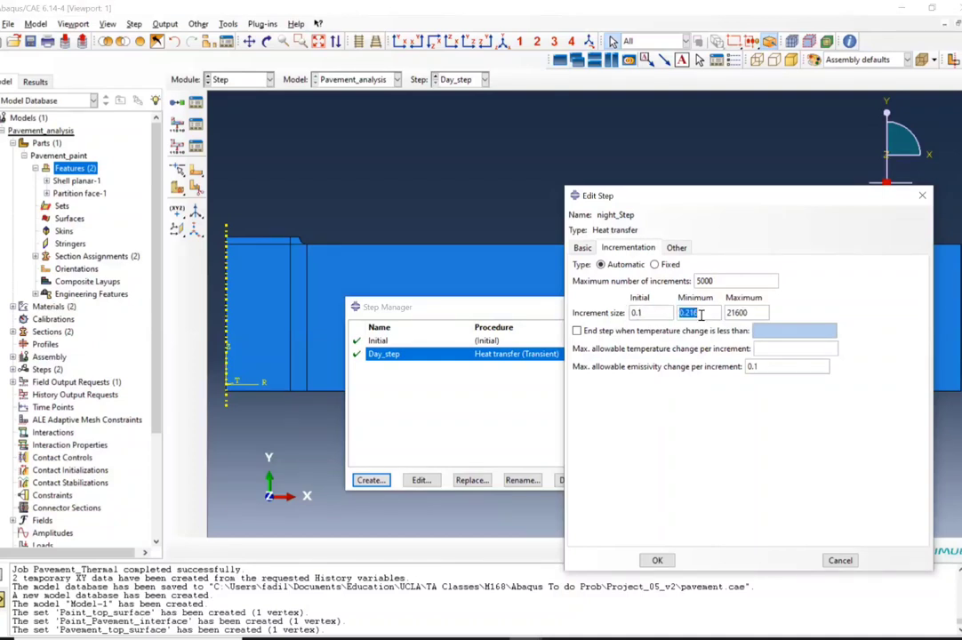
{"action": "type", "text": "1e-5"}
{"action": "key", "text": "Tab"}
{"action": "type", "text": "100"}
{"action": "left_click", "coordinate": [793, 349]}
{"action": "left_click", "coordinate": [656, 560]}
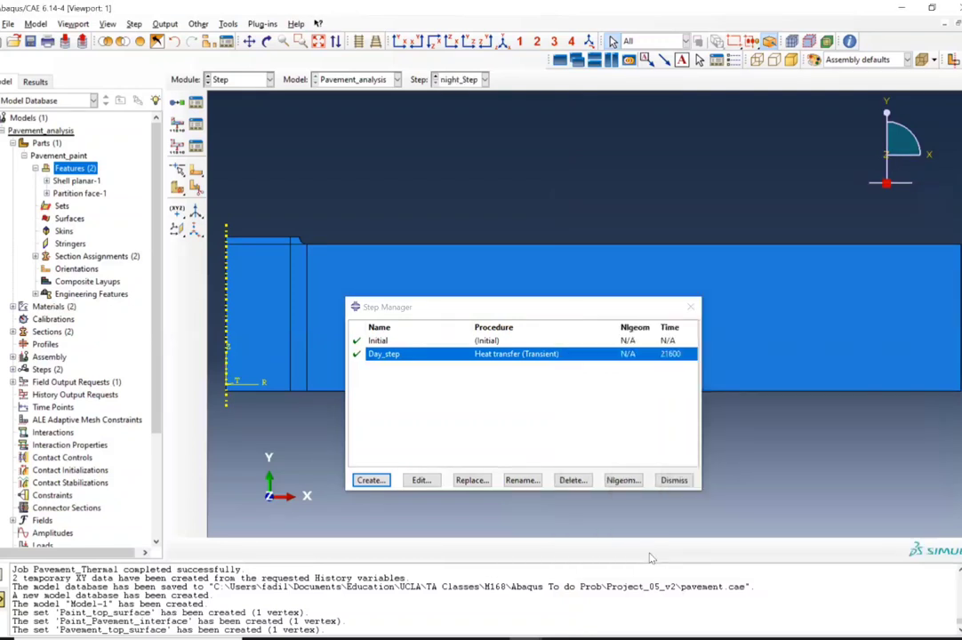
{"action": "left_click", "coordinate": [673, 481]}
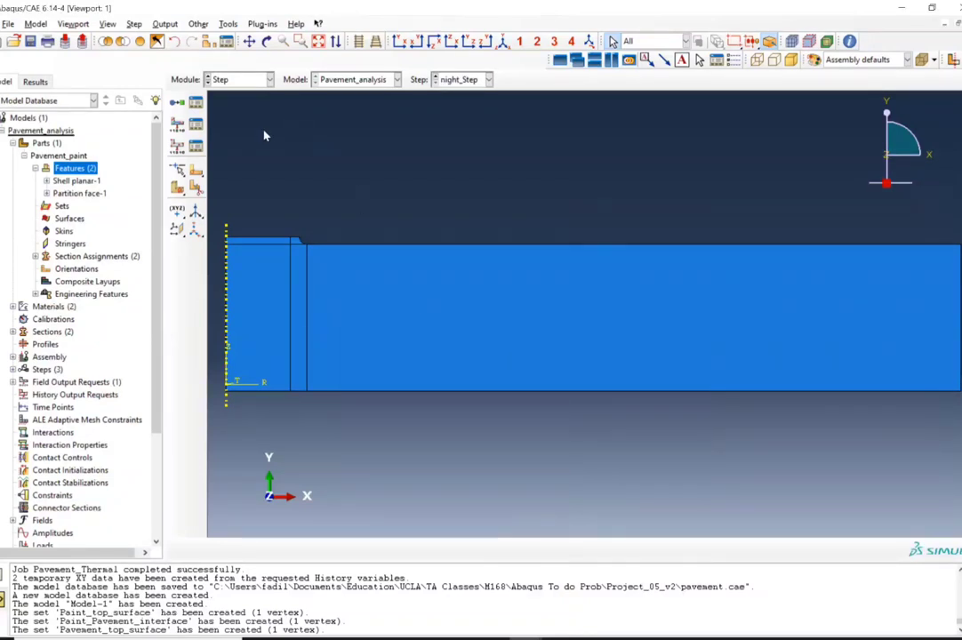
Step: Switch to the Interaction module and open the manager for the model's interactions
{"action": "left_click", "coordinate": [251, 80]}
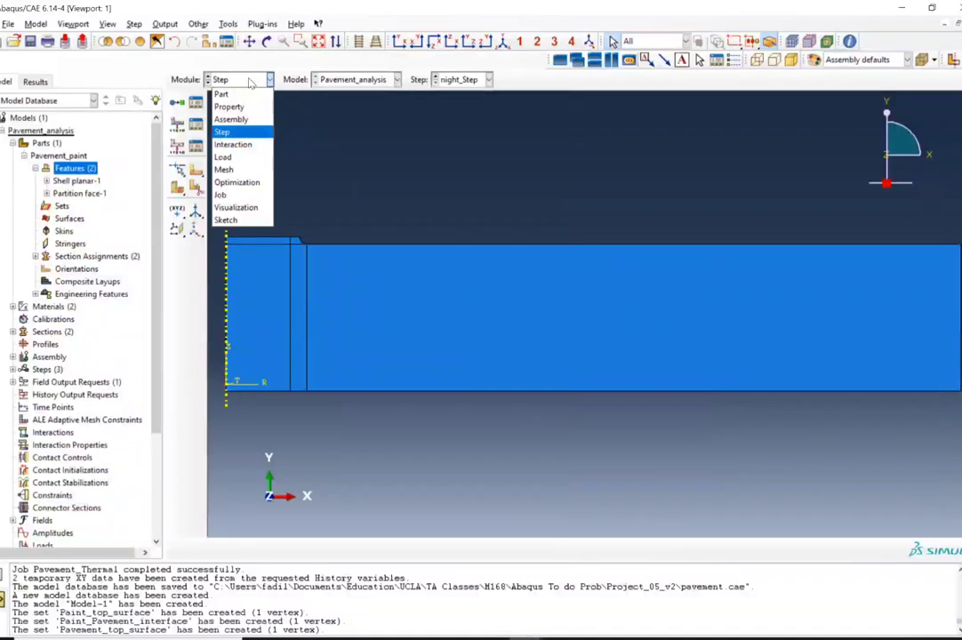
{"action": "left_click", "coordinate": [237, 146]}
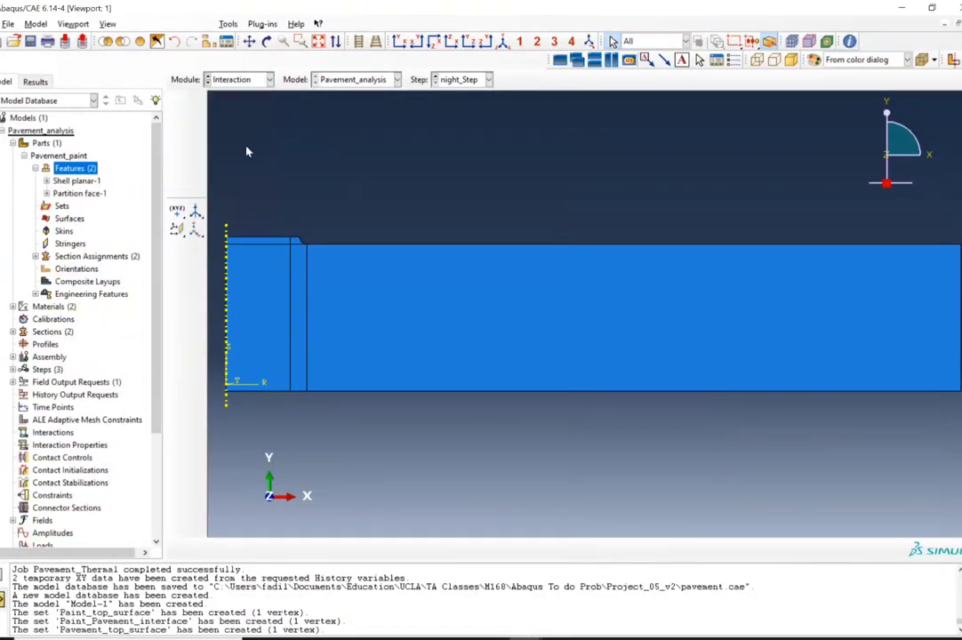
{"action": "left_click", "coordinate": [195, 102]}
{"action": "left_click_drag", "start_coordinate": [143, 191], "coordinate": [145, 313]}
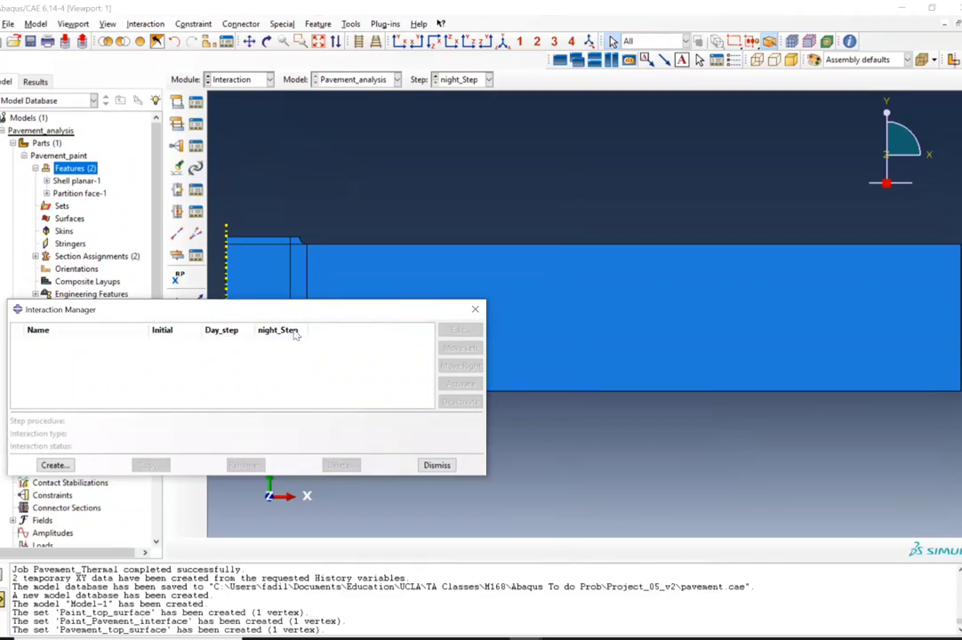
{"action": "left_click_drag", "start_coordinate": [145, 313], "coordinate": [428, 407]}
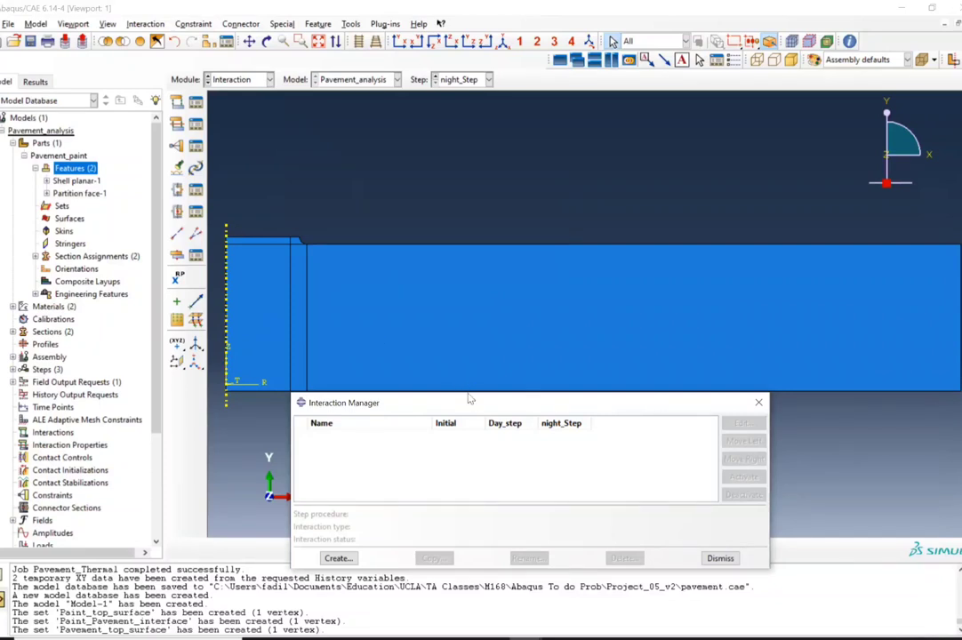
{"action": "left_click_drag", "start_coordinate": [470, 399], "coordinate": [483, 294]}
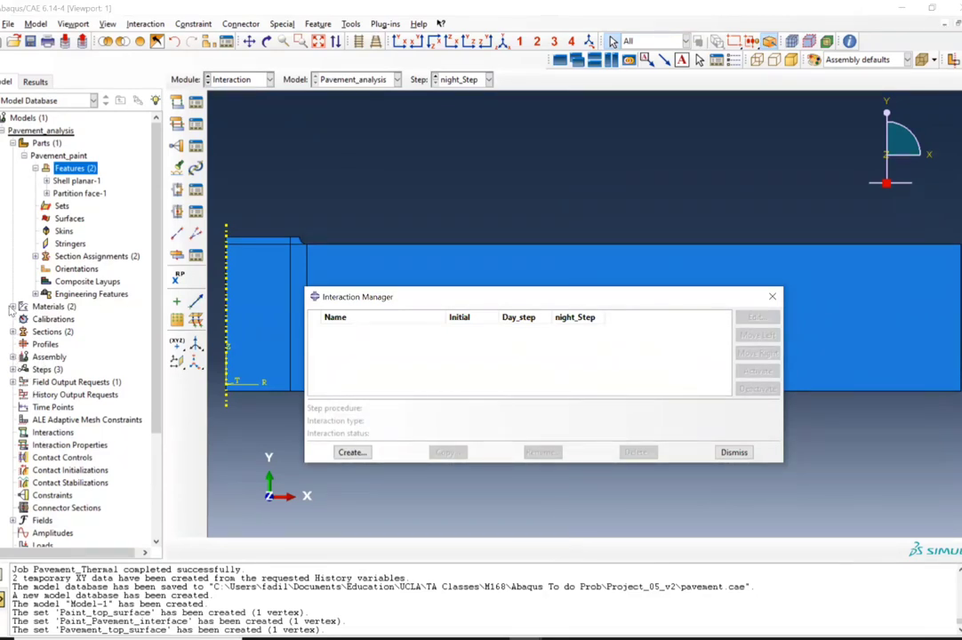
Step: Create a tabular amplitude named Day_Temp in the Pavement_analysis model
{"action": "scroll", "coordinate": [43, 400], "scroll_direction": "down", "scroll_amount": 4}
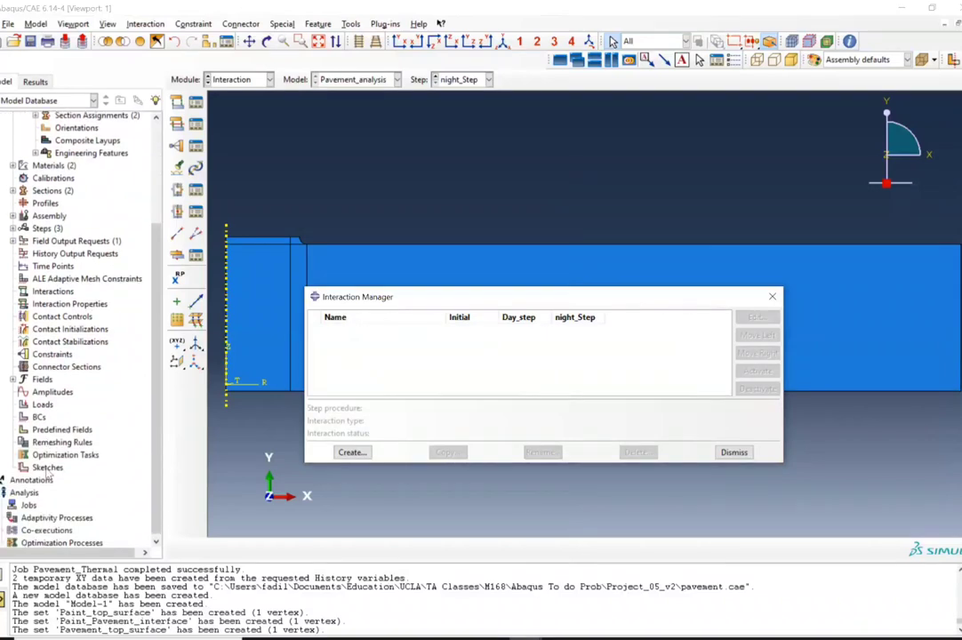
{"action": "double_click", "coordinate": [51, 392]}
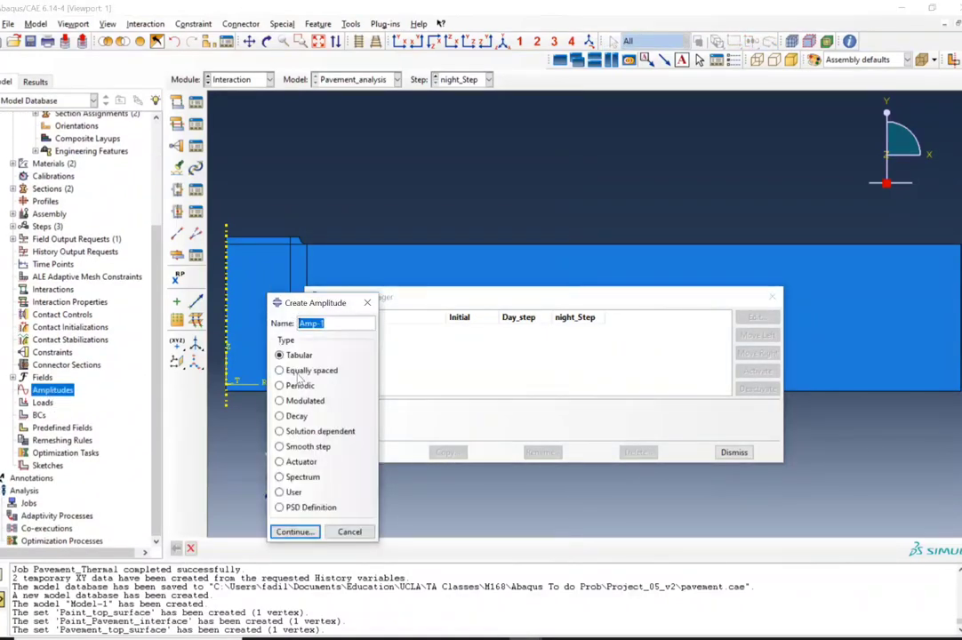
{"action": "type", "text": "Day_Temp"}
{"action": "left_click", "coordinate": [299, 533]}
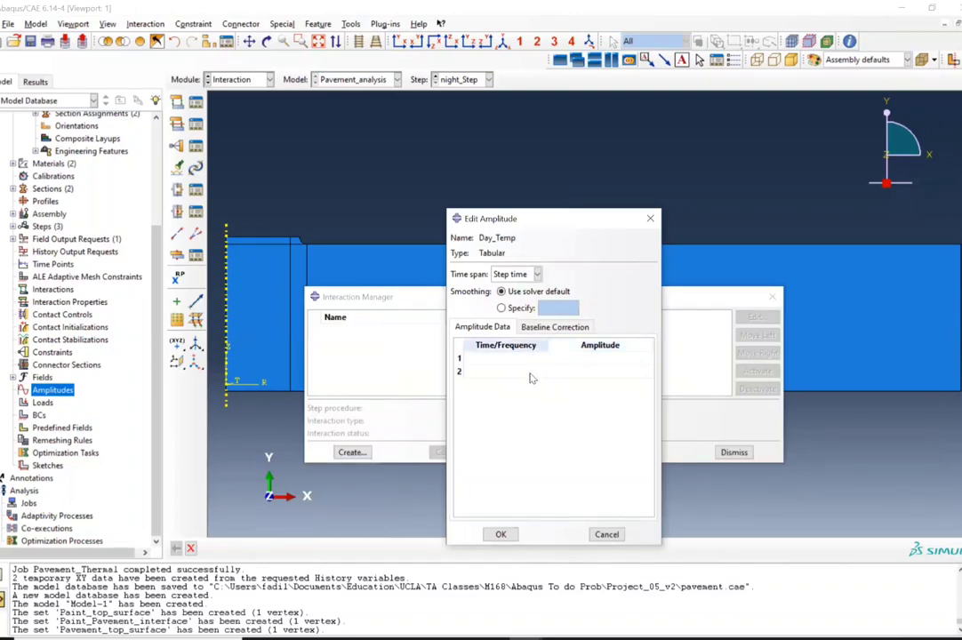
Step: Fill Day_Temp with amplitudes 25, 30, 40, 45, 40, 30 and 30 at times 0 to 21600 in 3600 increments, and accept it
{"action": "key", "text": "alt+Tab"}
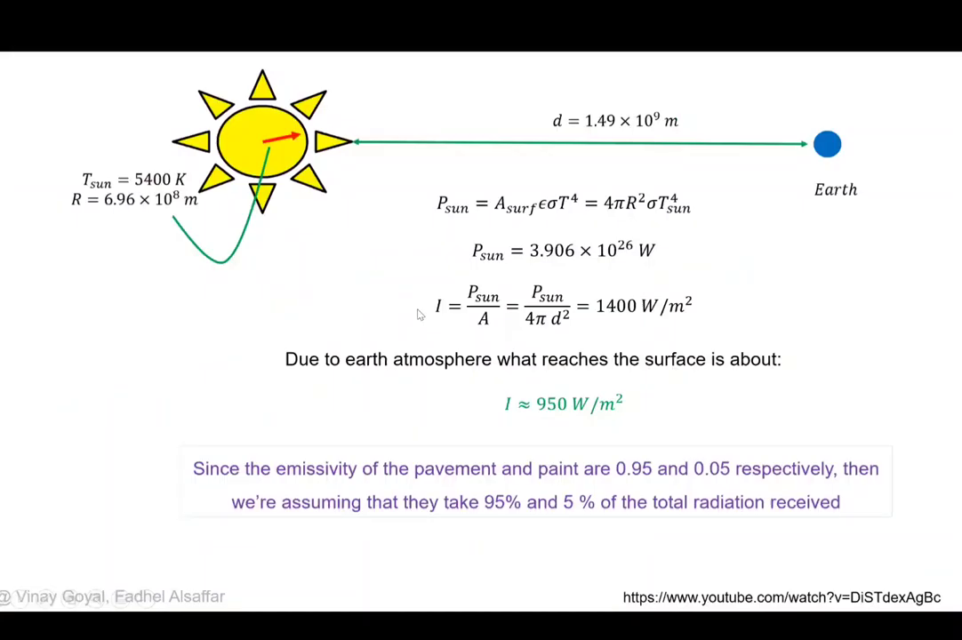
{"action": "left_click", "coordinate": [417, 313]}
{"action": "left_click", "coordinate": [422, 313]}
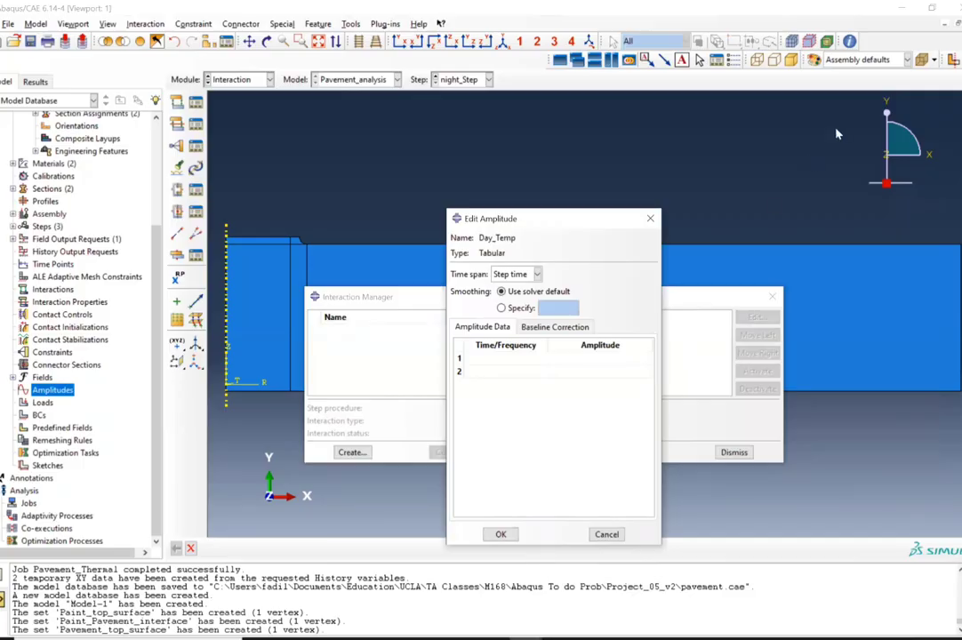
{"action": "left_click", "coordinate": [841, 111]}
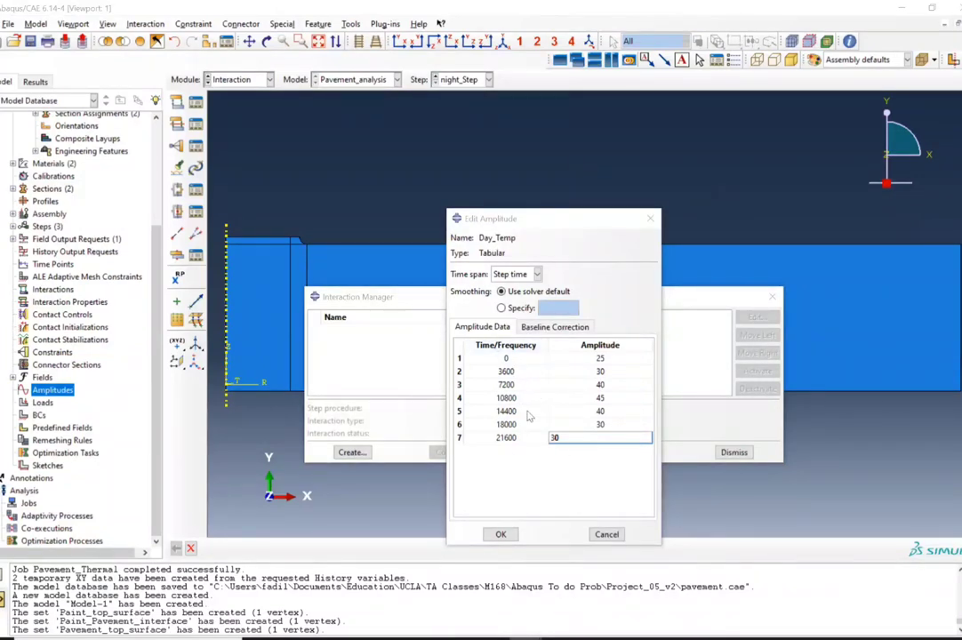
{"action": "left_click", "coordinate": [508, 370]}
{"action": "left_click", "coordinate": [517, 358]}
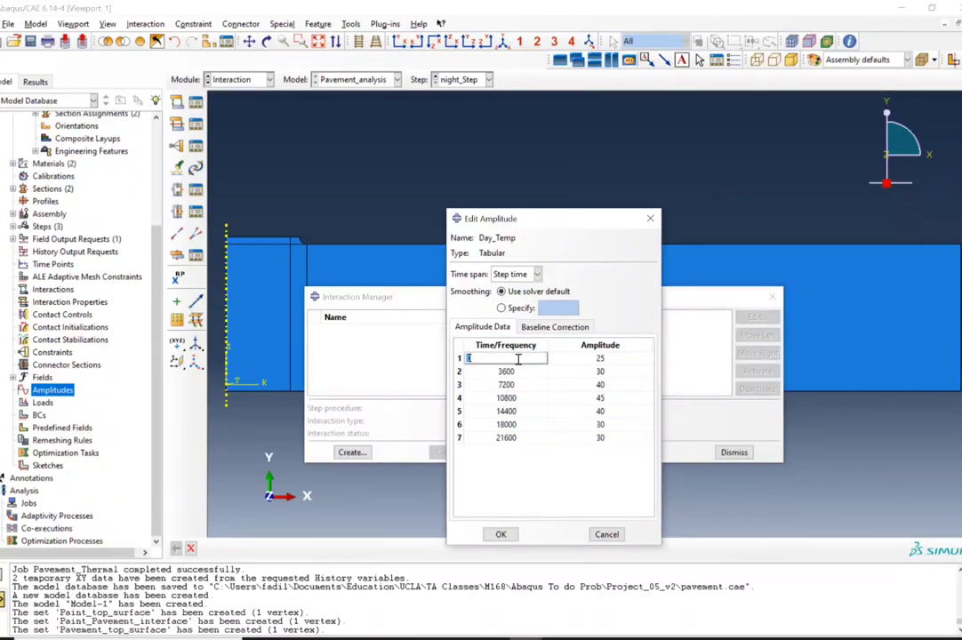
{"action": "left_click", "coordinate": [522, 371]}
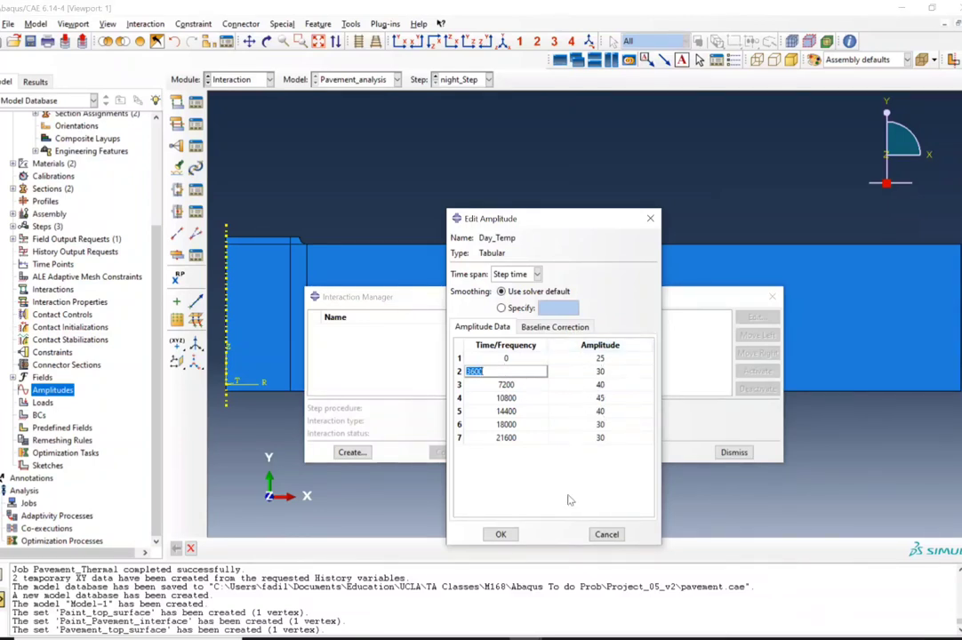
{"action": "left_click", "coordinate": [499, 534]}
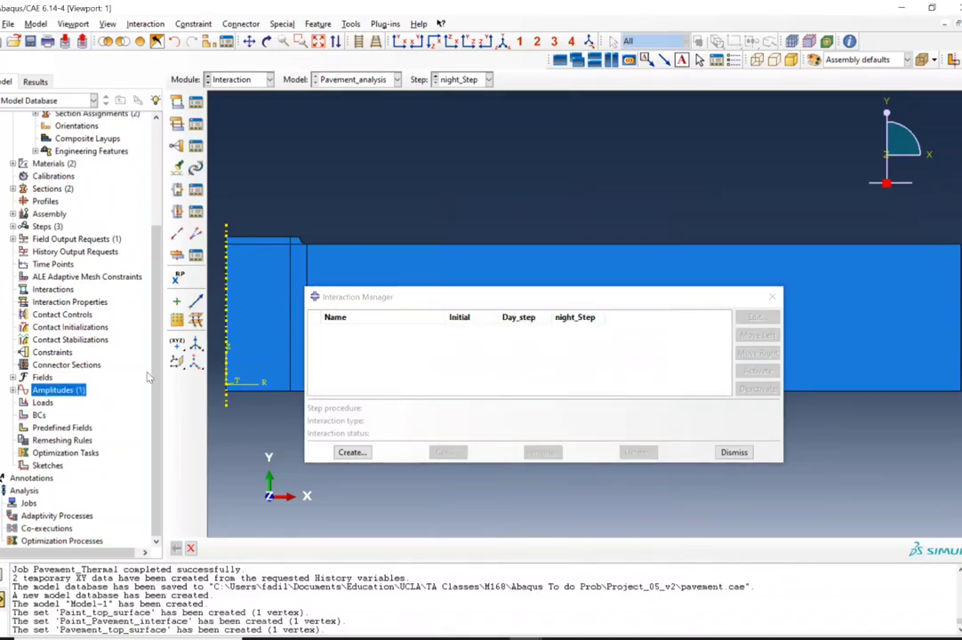
Step: Create tabular amplitude Night_Temp with 30, 25, 22, 18, 15, 12 and 6 at times 0 to 21600 in 3600 increments
{"action": "left_click", "coordinate": [13, 390]}
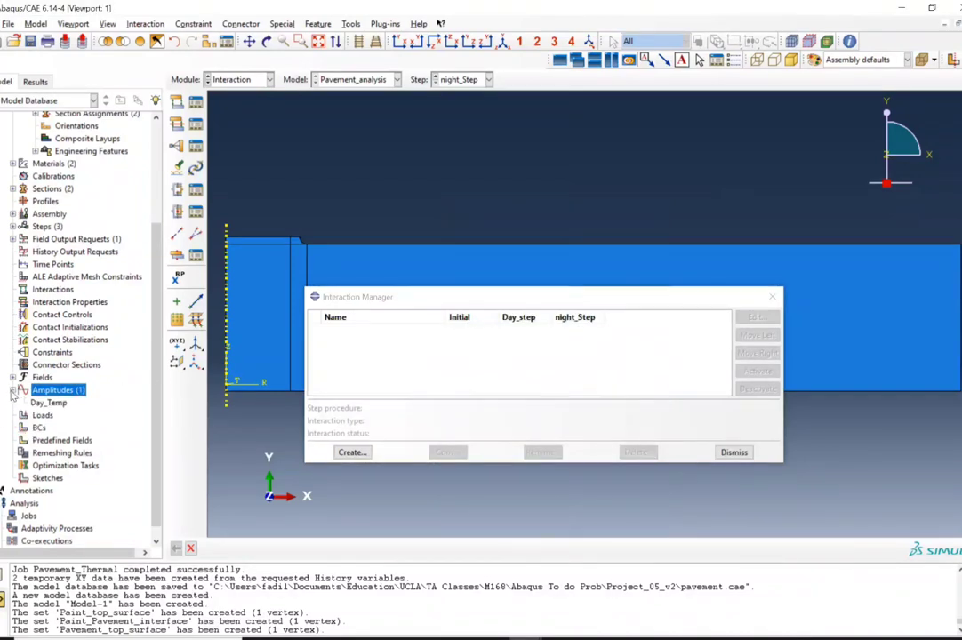
{"action": "double_click", "coordinate": [57, 390]}
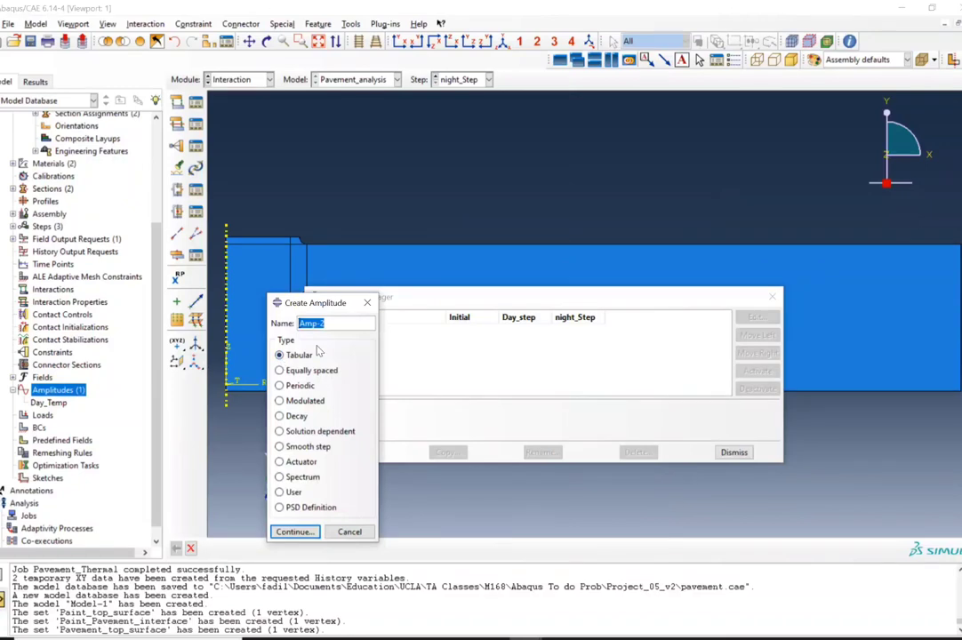
{"action": "type", "text": "Night_temp"}
{"action": "key", "text": "Return"}
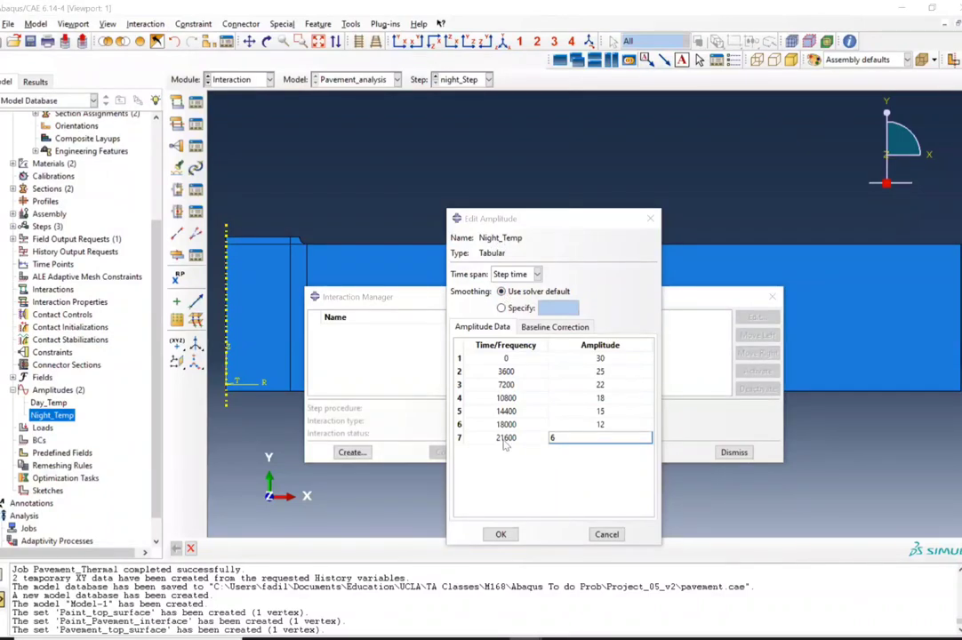
{"action": "left_click", "coordinate": [503, 534]}
{"action": "left_click", "coordinate": [503, 534]}
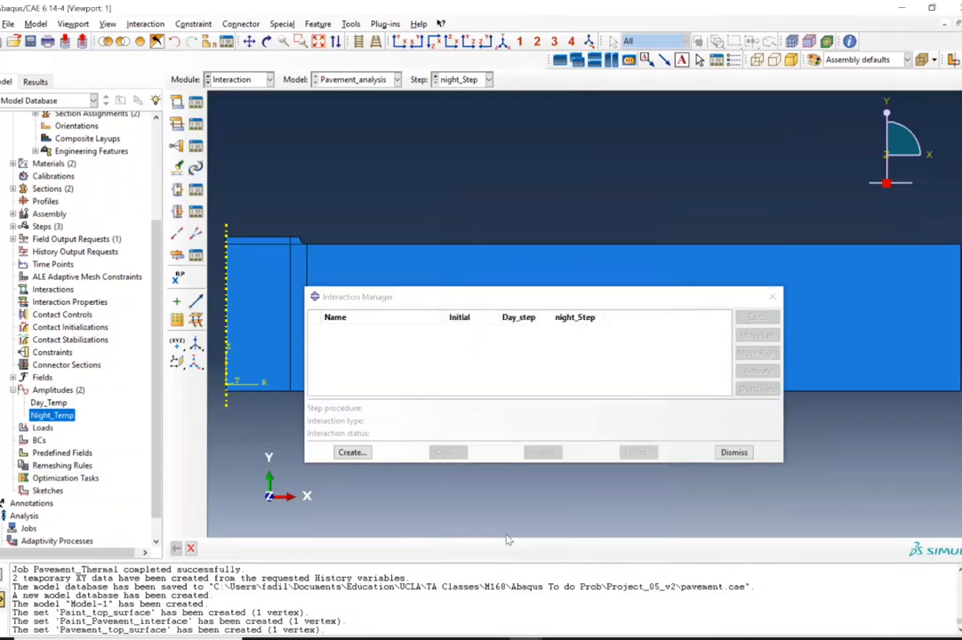
Step: Create tabular amplitude Pavement_irradation with 0, 90, 450, 905.5, 450, 90 and 0 at times 0 to 21600 in 3600 increments
{"action": "double_click", "coordinate": [59, 390]}
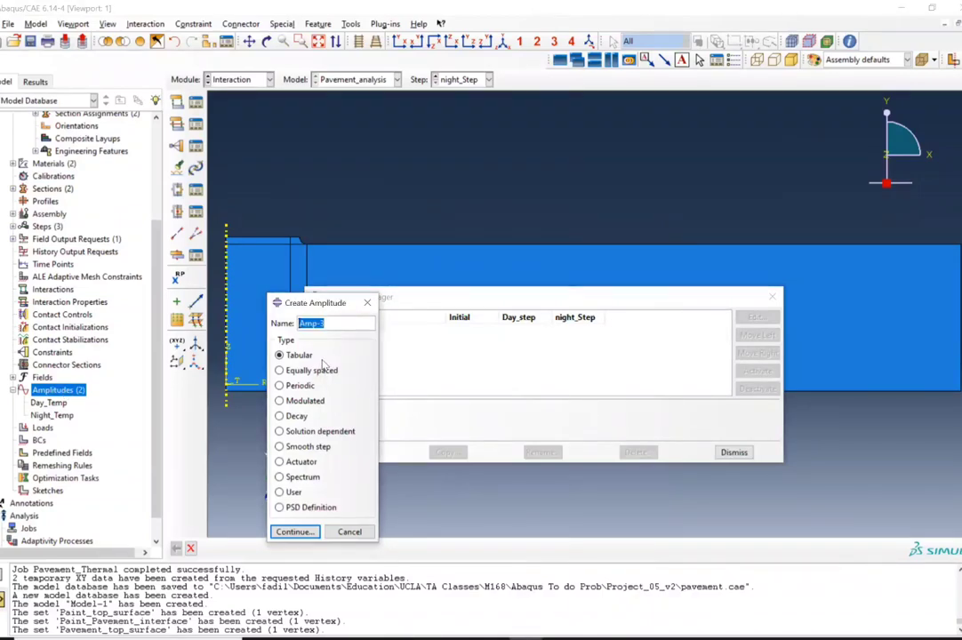
{"action": "key", "text": "alt+Tab"}
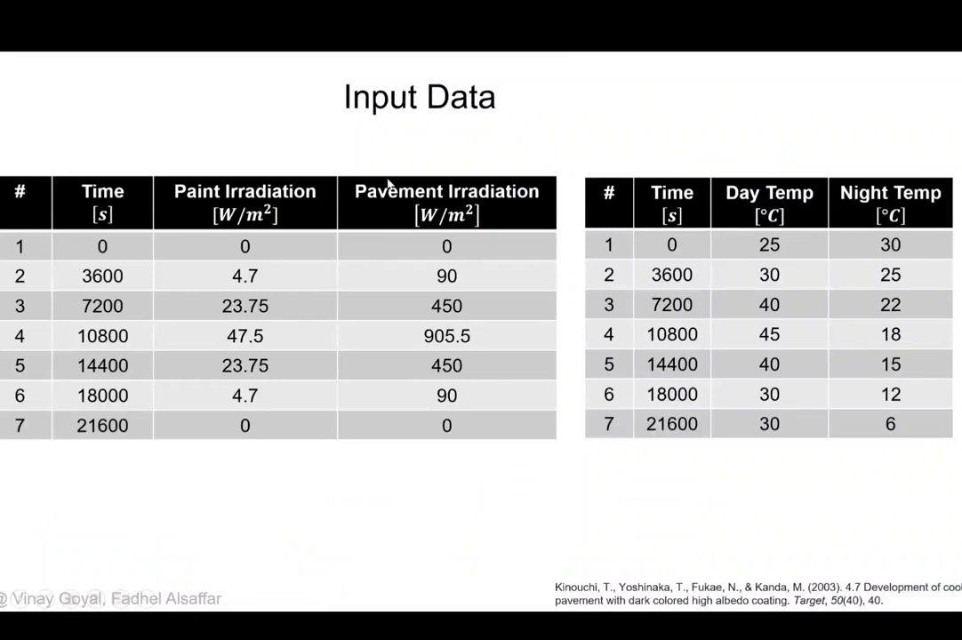
{"action": "key", "text": "alt+Tab"}
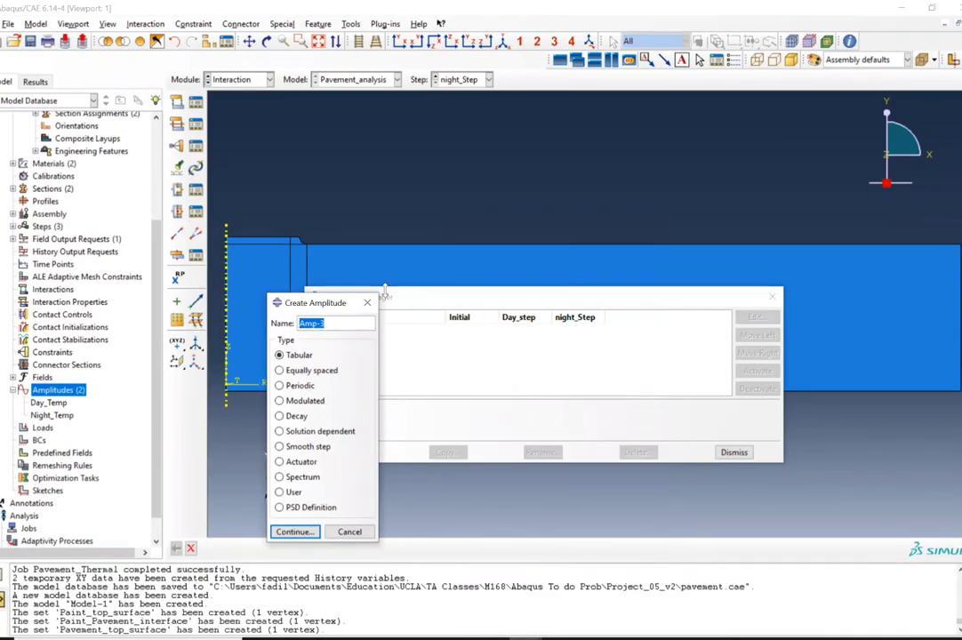
{"action": "type", "text": "Pavement_irradiation"}
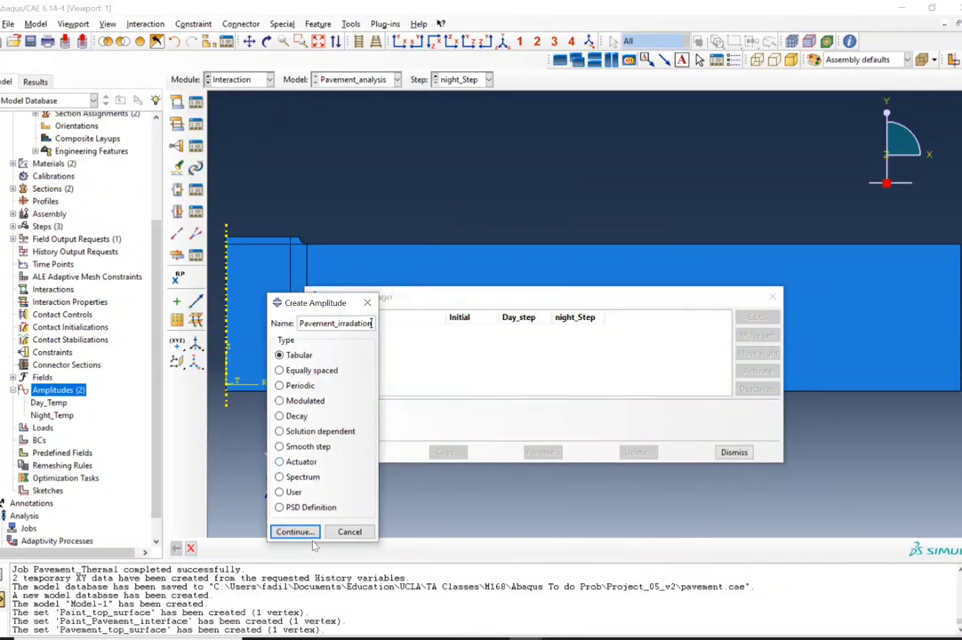
{"action": "left_click", "coordinate": [295, 533]}
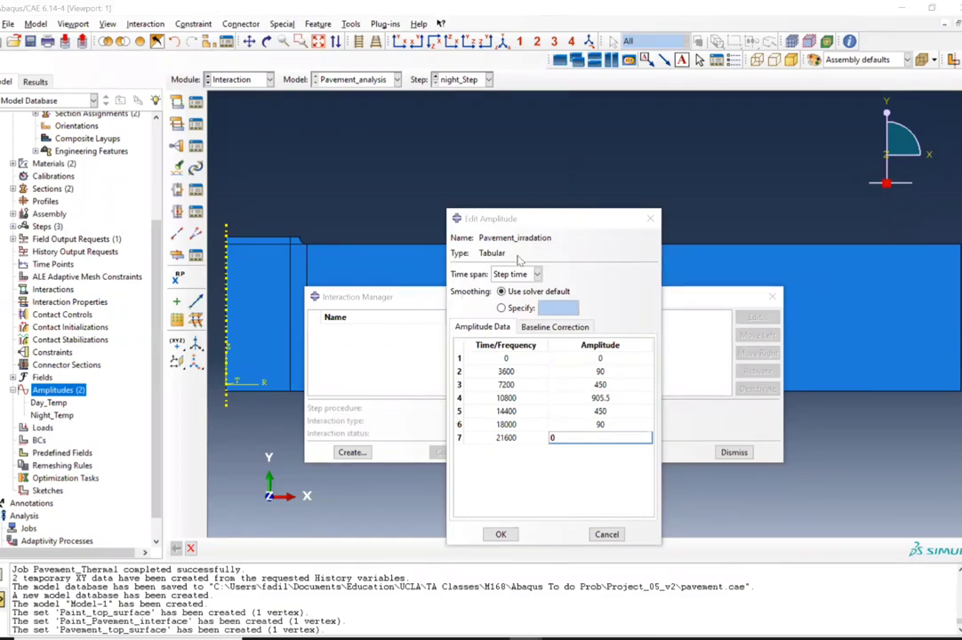
{"action": "left_click", "coordinate": [564, 357]}
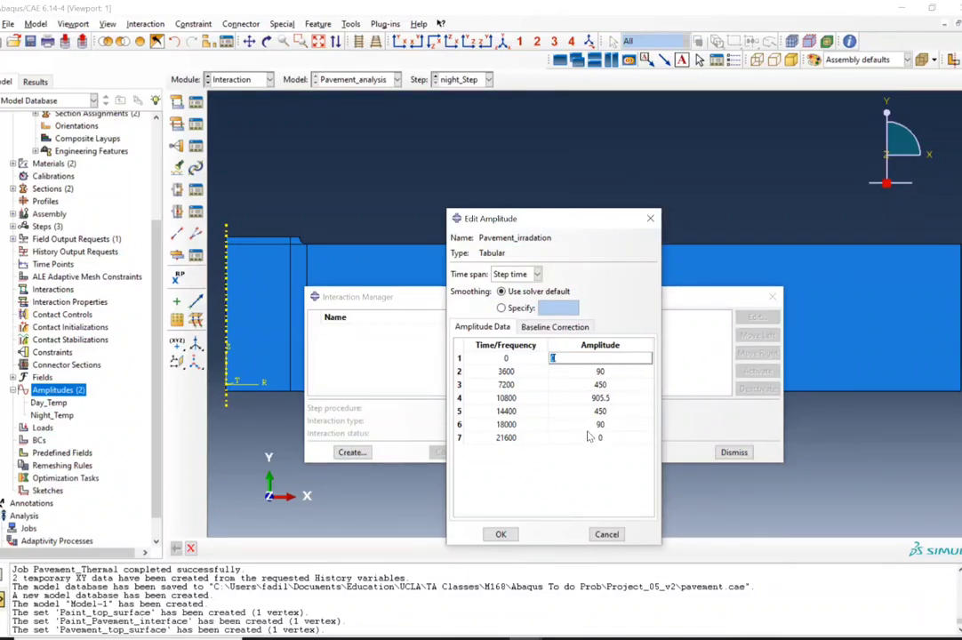
{"action": "left_click", "coordinate": [502, 534]}
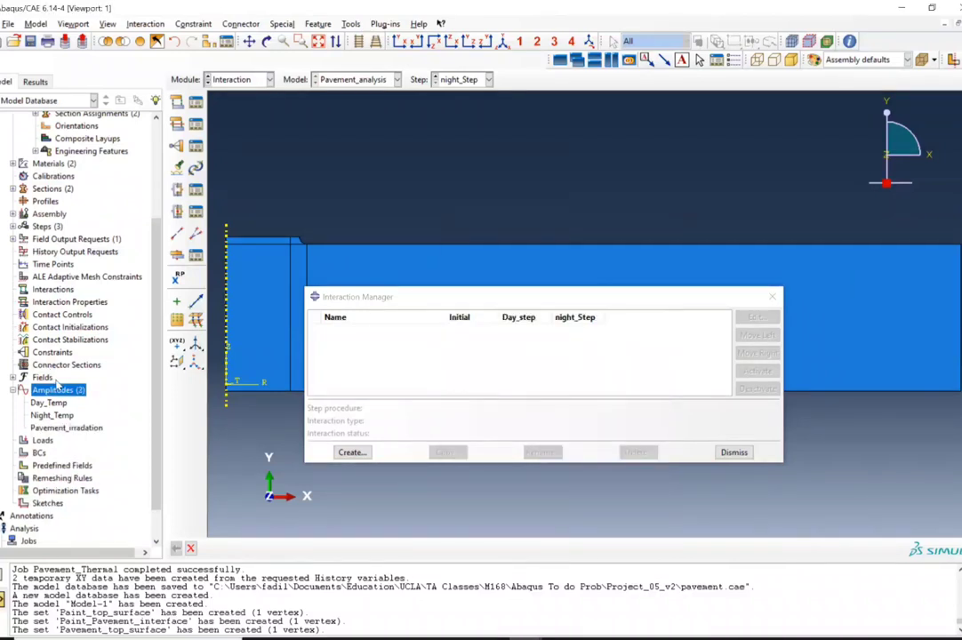
Step: Copy the Pavement_irradation amplitude to a new amplitude named Paint_irradation
{"action": "right_click", "coordinate": [60, 429]}
{"action": "key", "text": "Escape"}
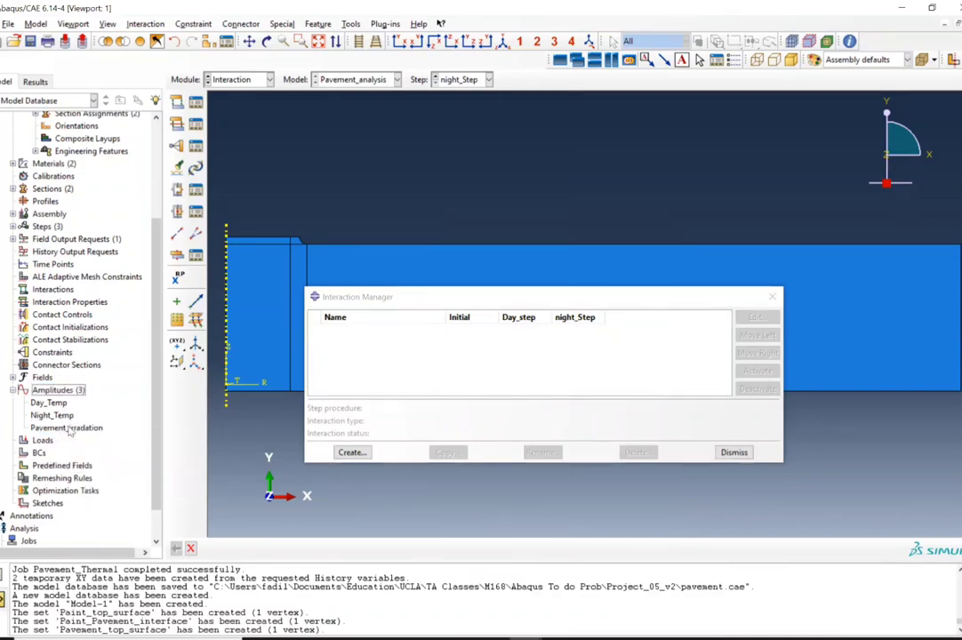
{"action": "right_click", "coordinate": [60, 429]}
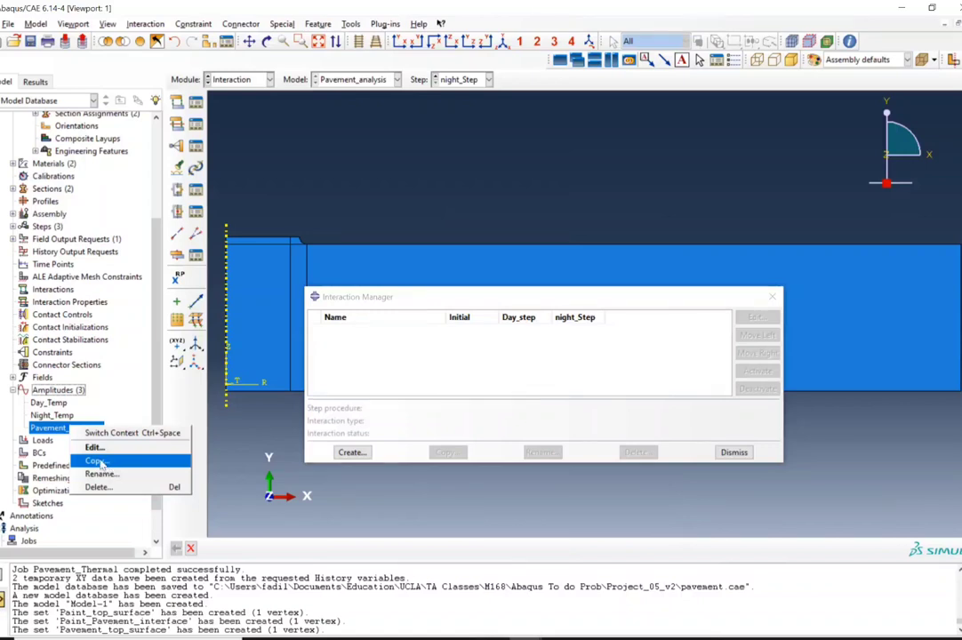
{"action": "left_click", "coordinate": [96, 461]}
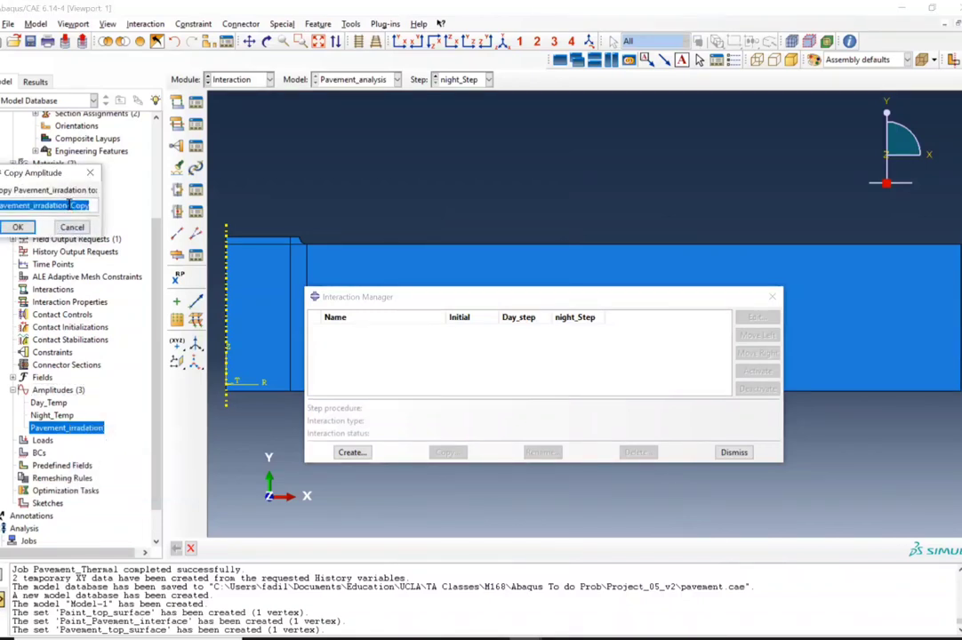
{"action": "left_click", "coordinate": [89, 205]}
{"action": "key", "text": "BackSpace"}
{"action": "key", "text": "BackSpace"}
{"action": "key", "text": "BackSpace"}
{"action": "key", "text": "BackSpace"}
{"action": "key", "text": "BackSpace"}
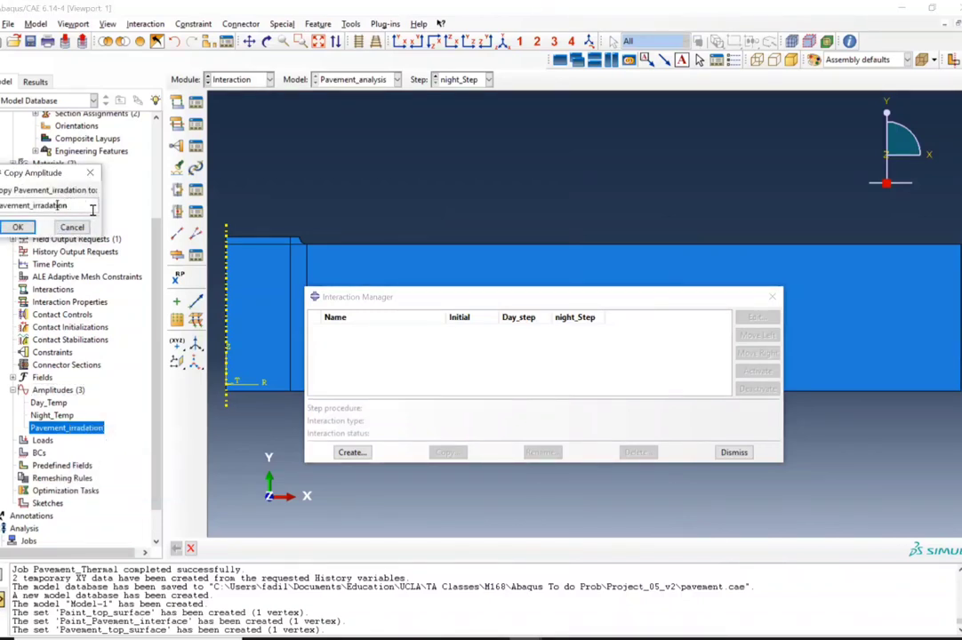
{"action": "key", "text": "Left"}
{"action": "key", "text": "Left"}
{"action": "key", "text": "Left"}
{"action": "key", "text": "Left"}
{"action": "key", "text": "Left"}
{"action": "key", "text": "Left"}
{"action": "key", "text": "Left"}
{"action": "key", "text": "Left"}
{"action": "key", "text": "Left"}
{"action": "key", "text": "Left"}
{"action": "key", "text": "Left"}
{"action": "key", "text": "Left"}
{"action": "key", "text": "BackSpace"}
{"action": "key", "text": "BackSpace"}
{"action": "key", "text": "BackSpace"}
{"action": "key", "text": "BackSpace"}
{"action": "key", "text": "BackSpace"}
{"action": "key", "text": "BackSpace"}
{"action": "type", "text": "int"}
{"action": "left_click", "coordinate": [20, 228]}
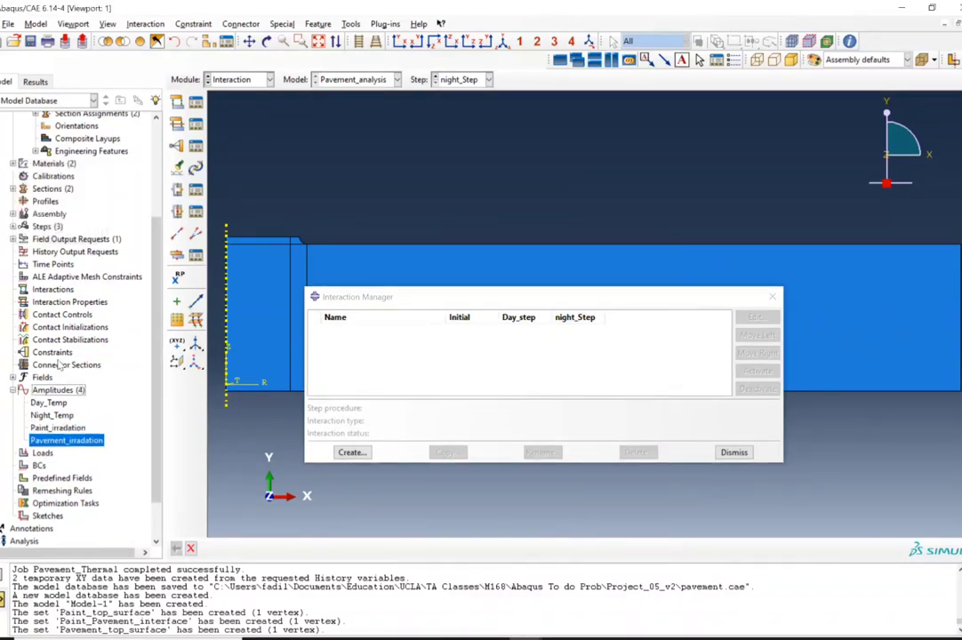
Step: Set Paint_irradation's amplitudes to 0, 4.7, 23.75, 47.5, 23.75, 4.7 and 0, accept them, and close the interaction manager
{"action": "double_click", "coordinate": [59, 429]}
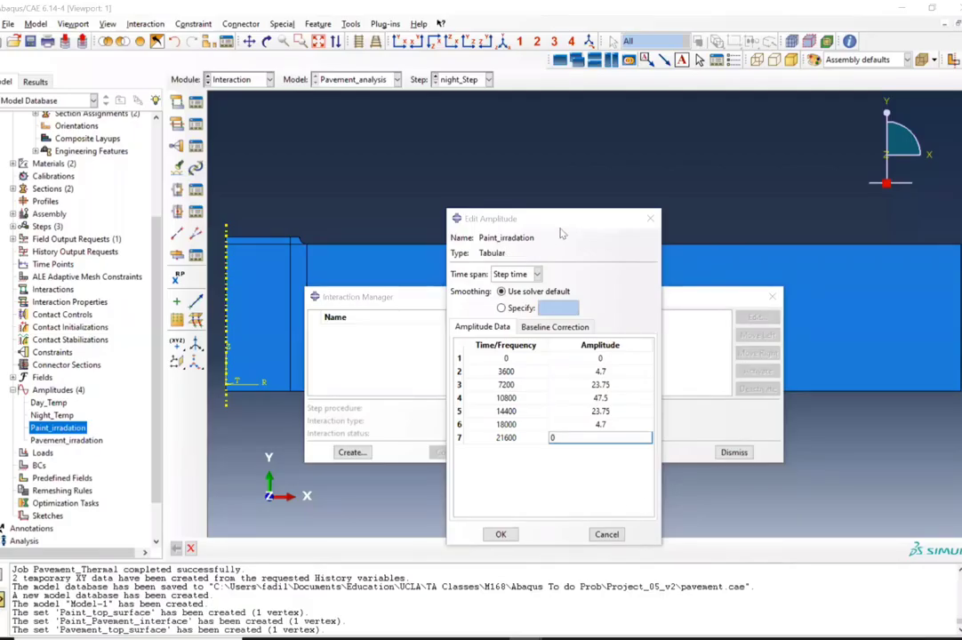
{"action": "left_click", "coordinate": [501, 534]}
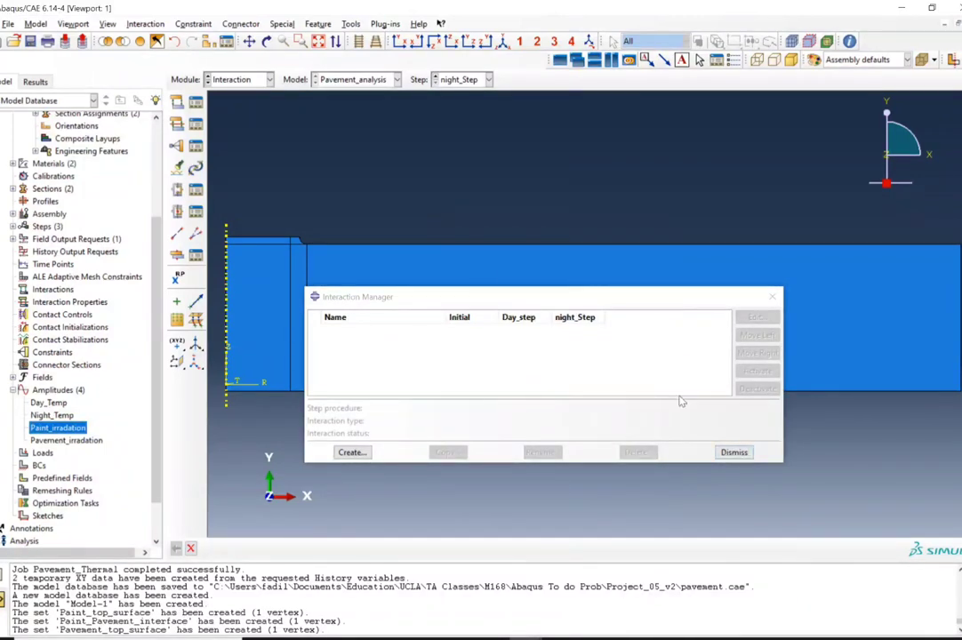
{"action": "left_click", "coordinate": [736, 453]}
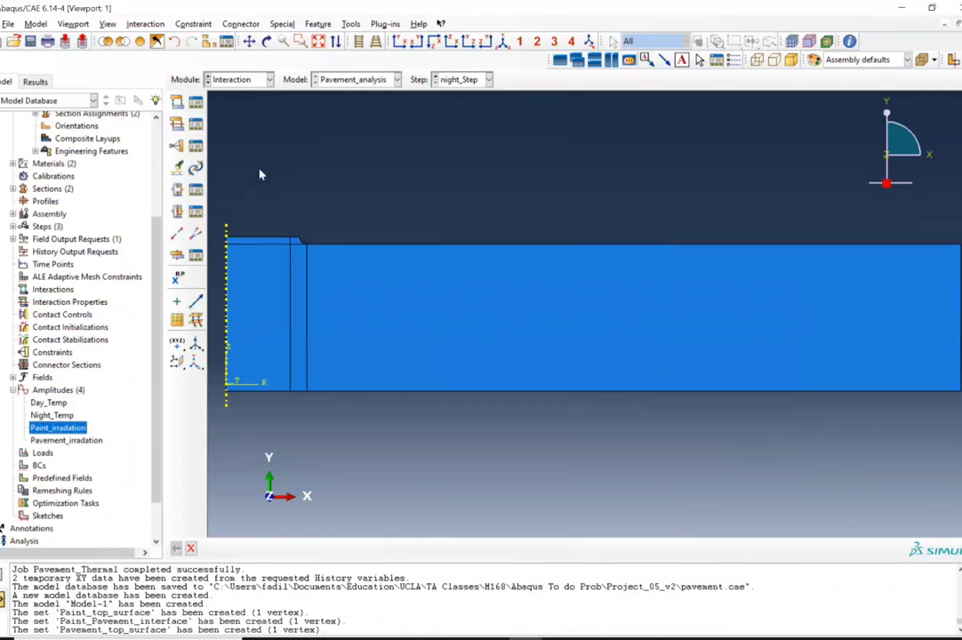
Step: Start a surface film condition interaction named Day_Convection in Day_step from the interaction manager
{"action": "left_click", "coordinate": [197, 104]}
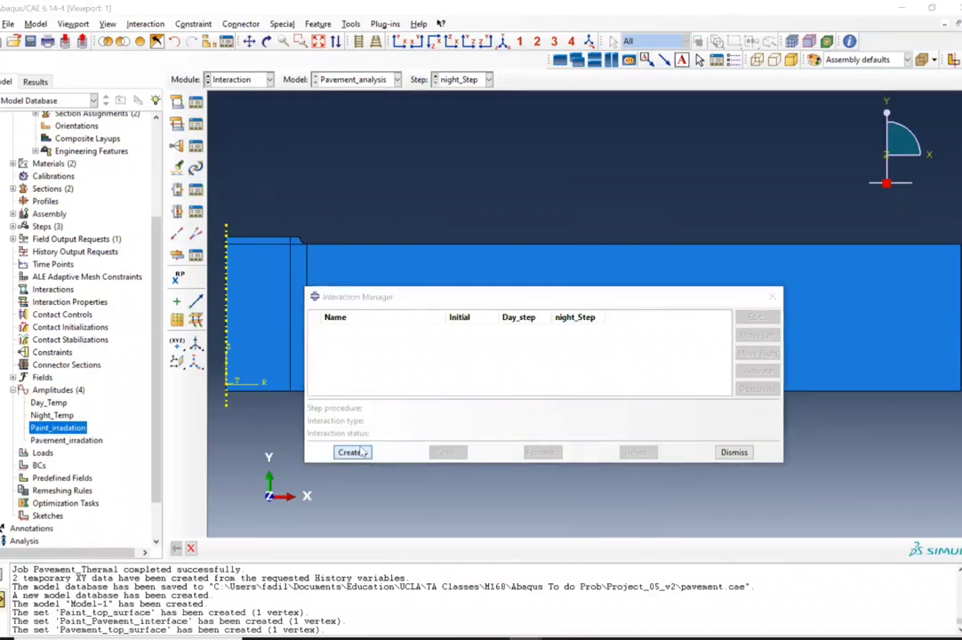
{"action": "left_click", "coordinate": [352, 452]}
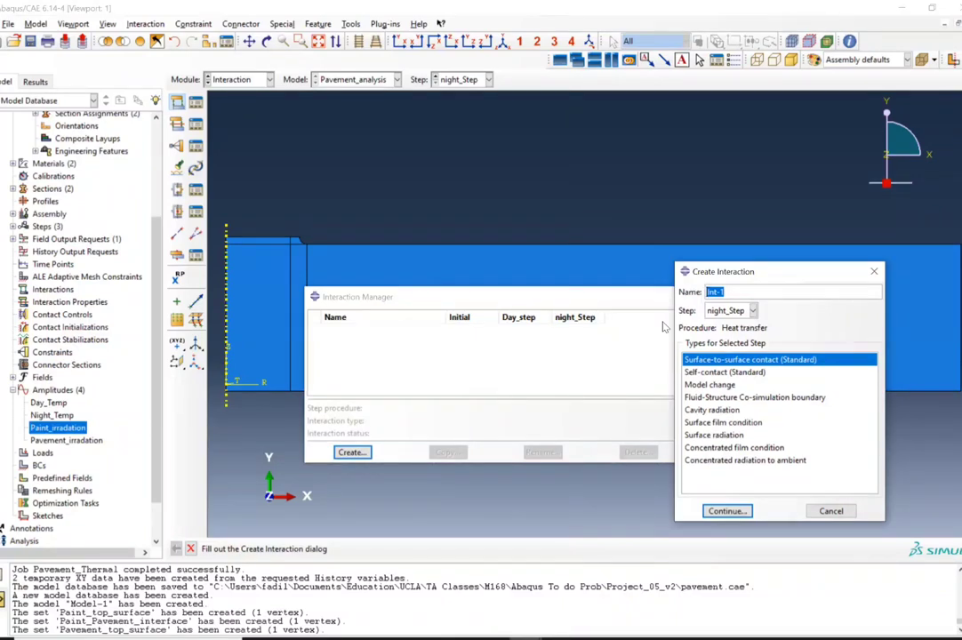
{"action": "left_click", "coordinate": [732, 312]}
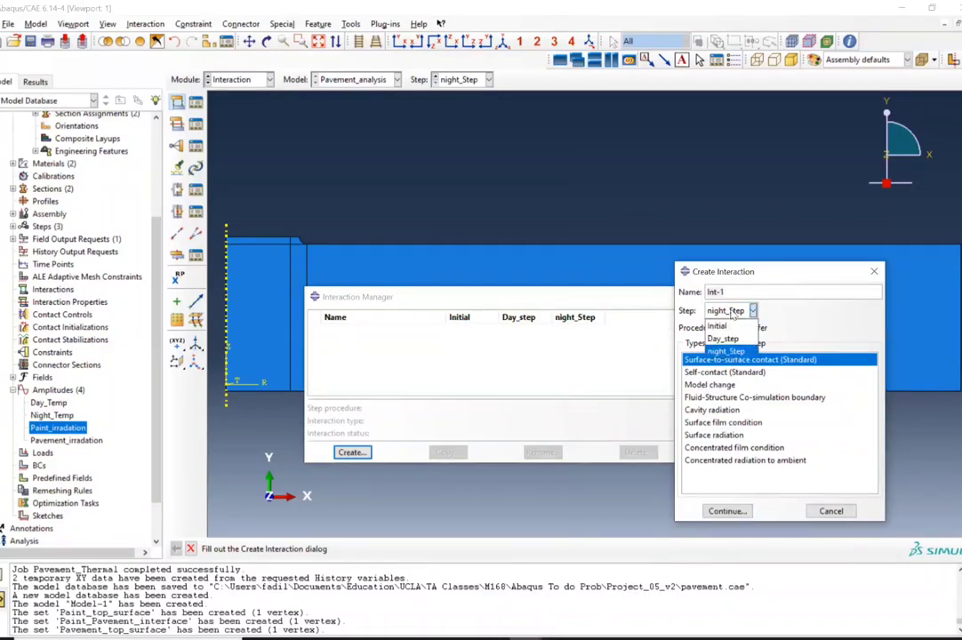
{"action": "left_click", "coordinate": [727, 341]}
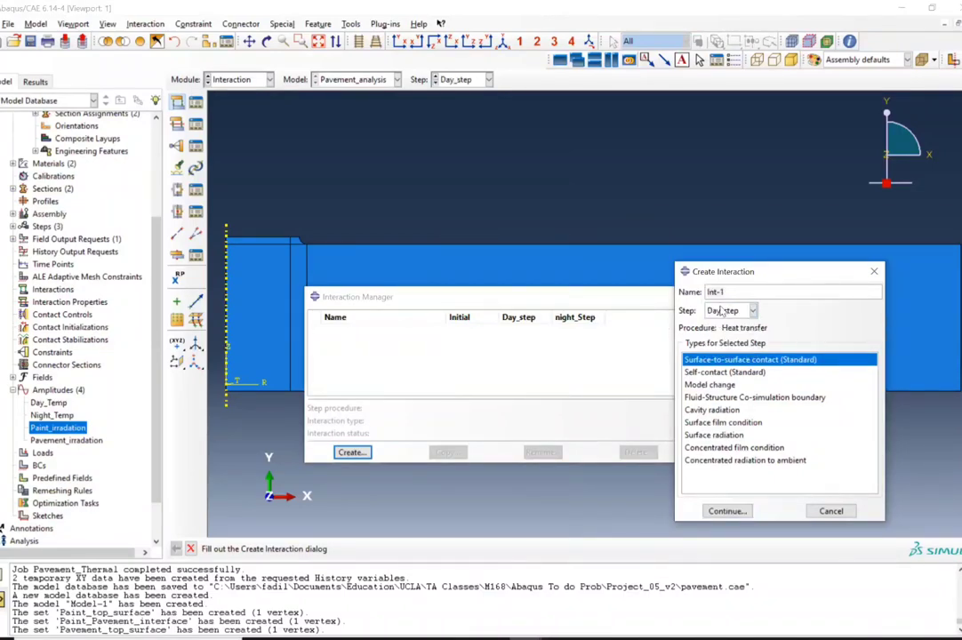
{"action": "left_click_drag", "start_coordinate": [710, 294], "coordinate": [726, 298]}
{"action": "type", "text": "D"}
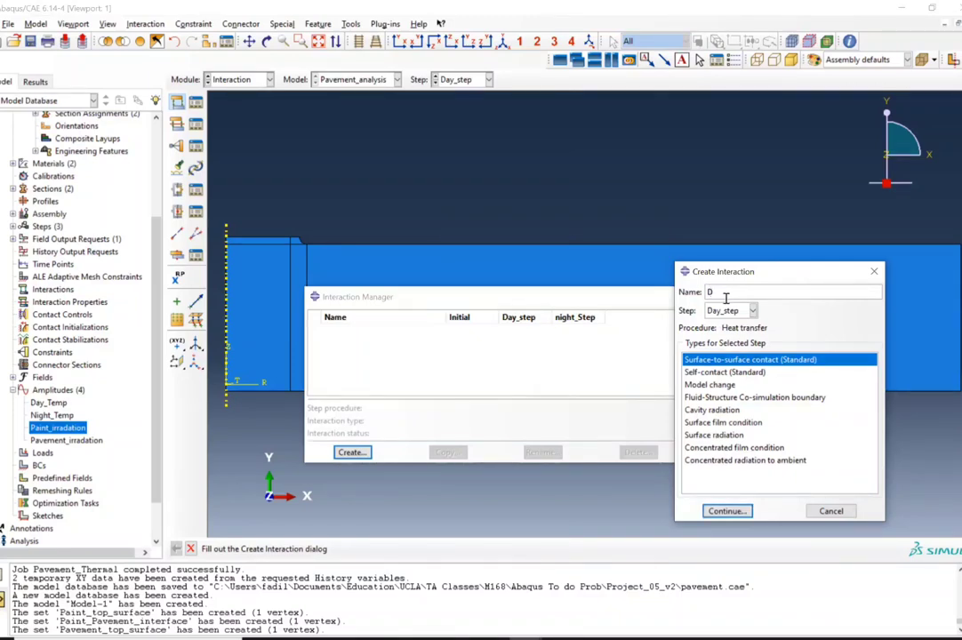
{"action": "type", "text": "ay_Convection"}
{"action": "left_click", "coordinate": [732, 423]}
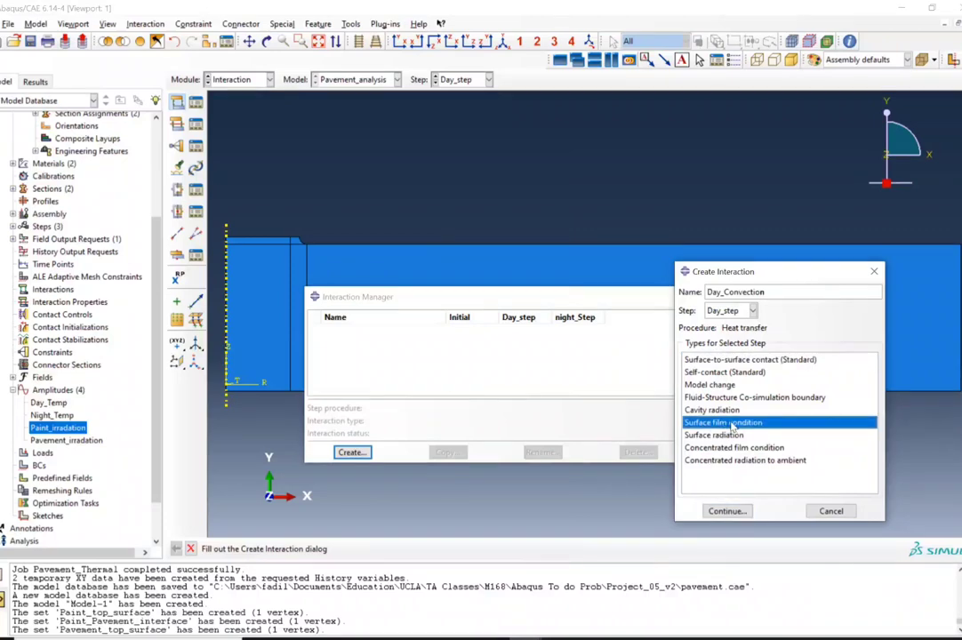
{"action": "left_click", "coordinate": [727, 512]}
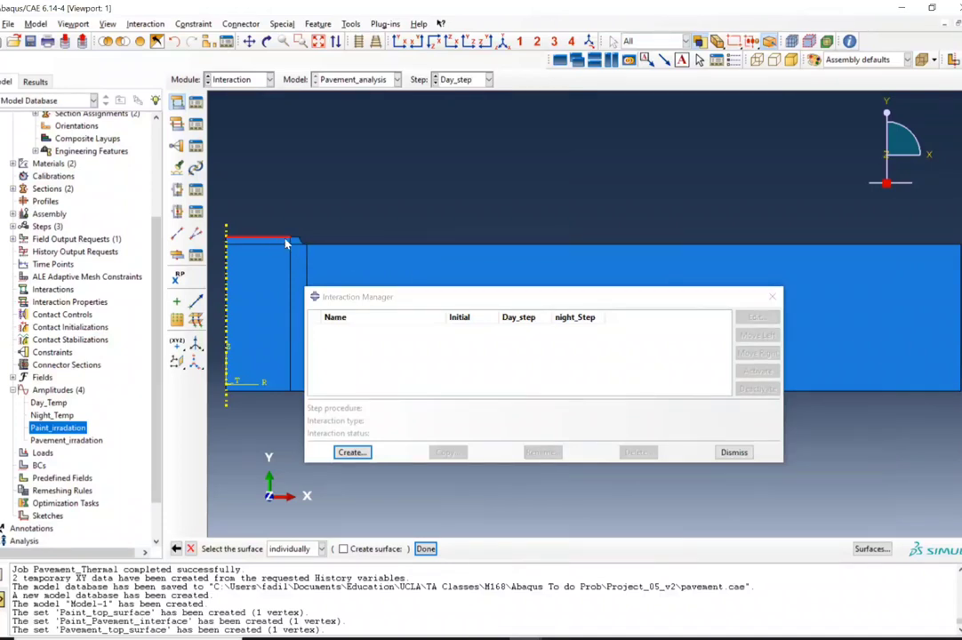
Step: Assign the whole exposed upper boundary, including the paint's top and curved edge and the pavement's top, as the Day_Convection surface
{"action": "scroll", "coordinate": [289, 244], "scroll_direction": "up", "scroll_amount": 2}
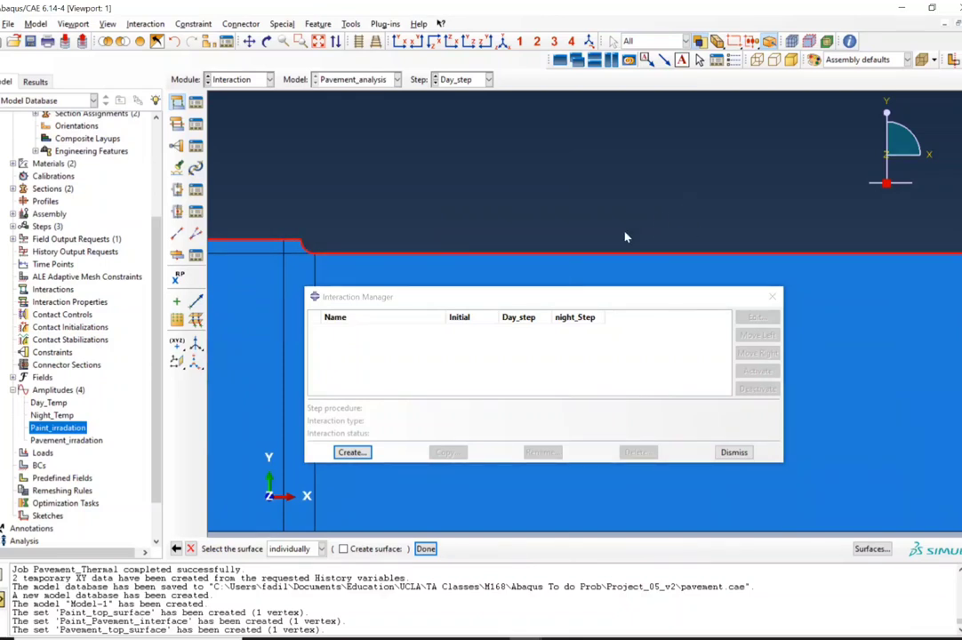
{"action": "scroll", "coordinate": [622, 227], "scroll_direction": "down", "scroll_amount": 2}
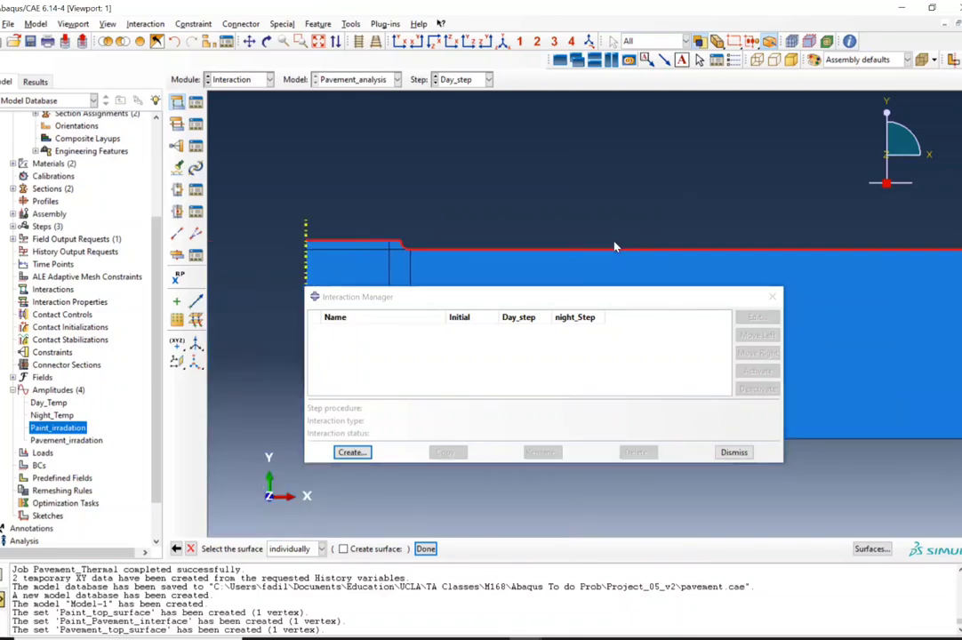
{"action": "left_click", "coordinate": [426, 549]}
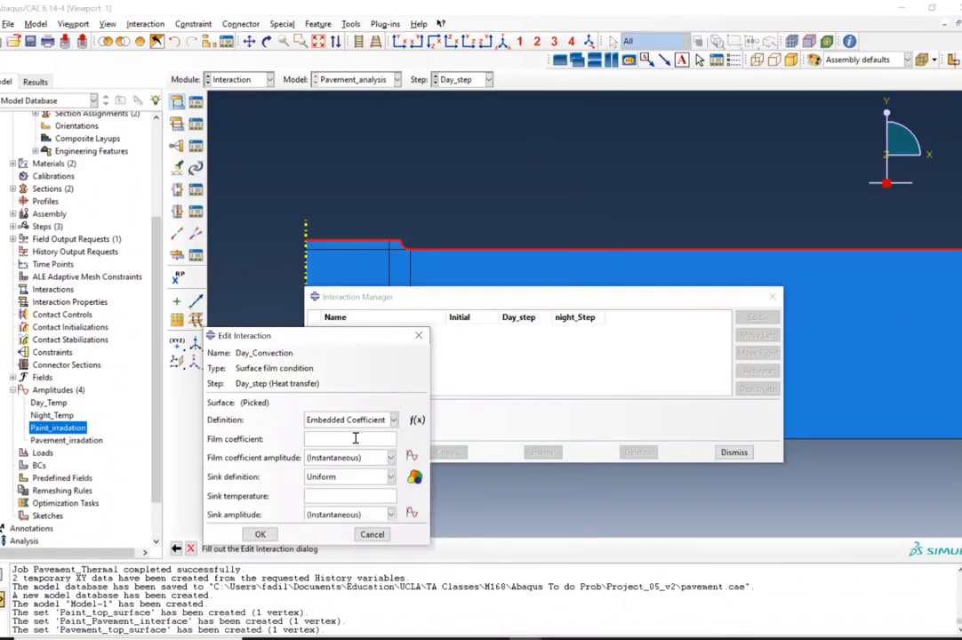
Step: Give Day_Convection a film coefficient of 30, sink temperature of 1 and Day_Temp sink amplitude, and deactivate it in night_Step
{"action": "type", "text": "30"}
{"action": "left_click", "coordinate": [324, 496]}
{"action": "type", "text": "1"}
{"action": "left_click", "coordinate": [390, 514]}
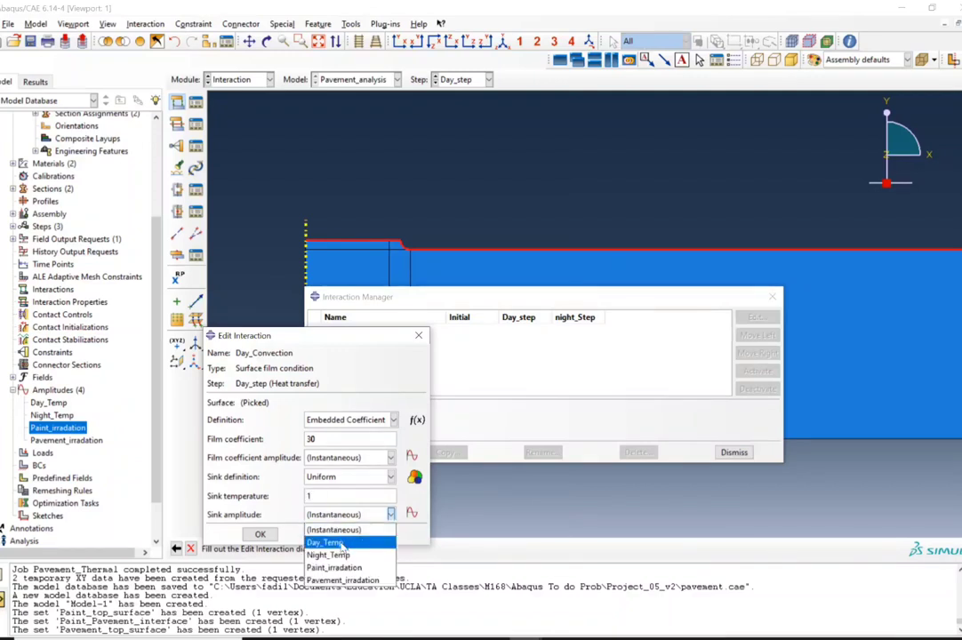
{"action": "left_click", "coordinate": [337, 543]}
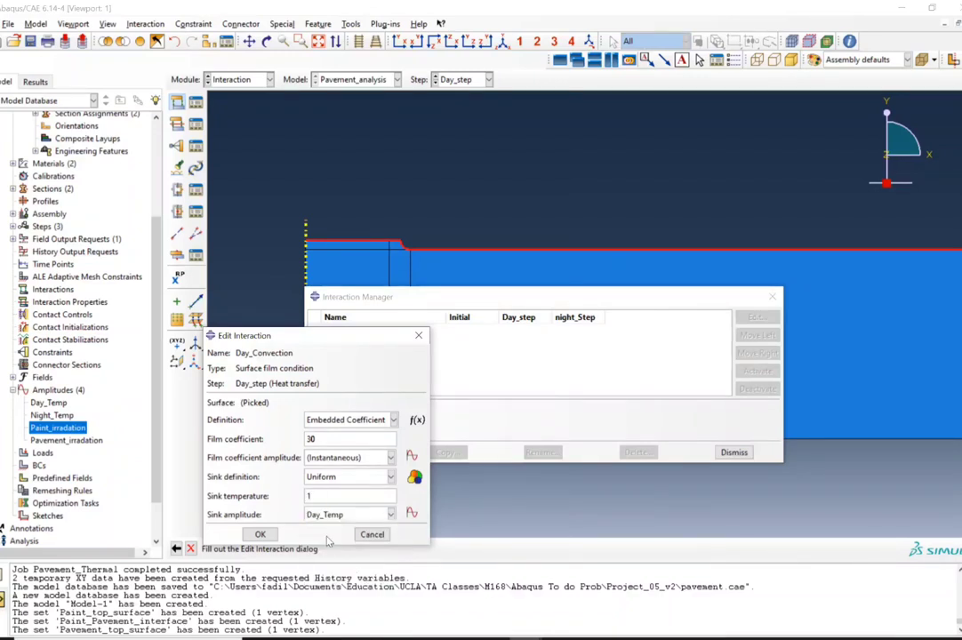
{"action": "left_click", "coordinate": [261, 534]}
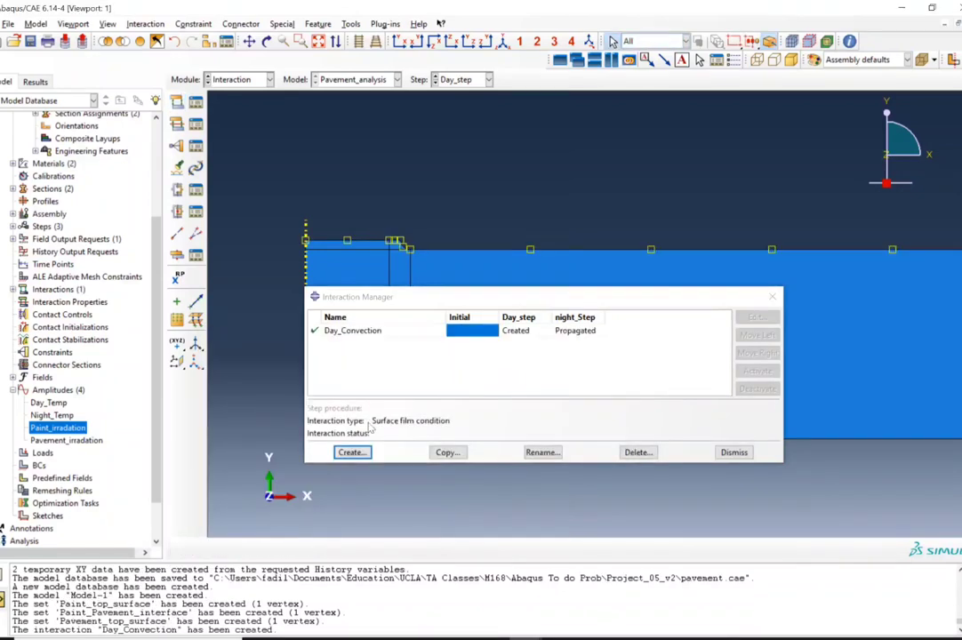
{"action": "left_click", "coordinate": [574, 332]}
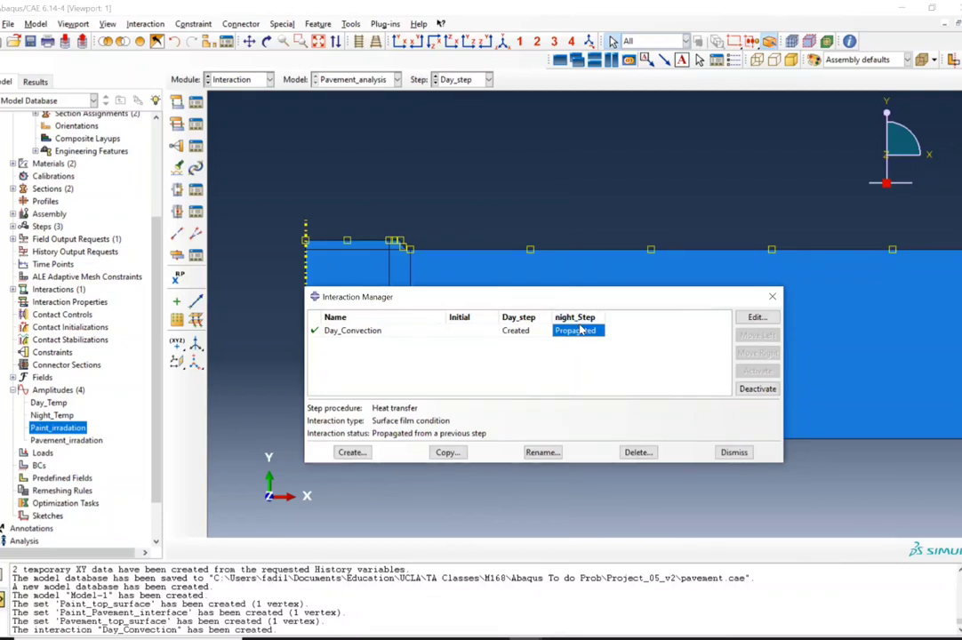
{"action": "left_click", "coordinate": [756, 389]}
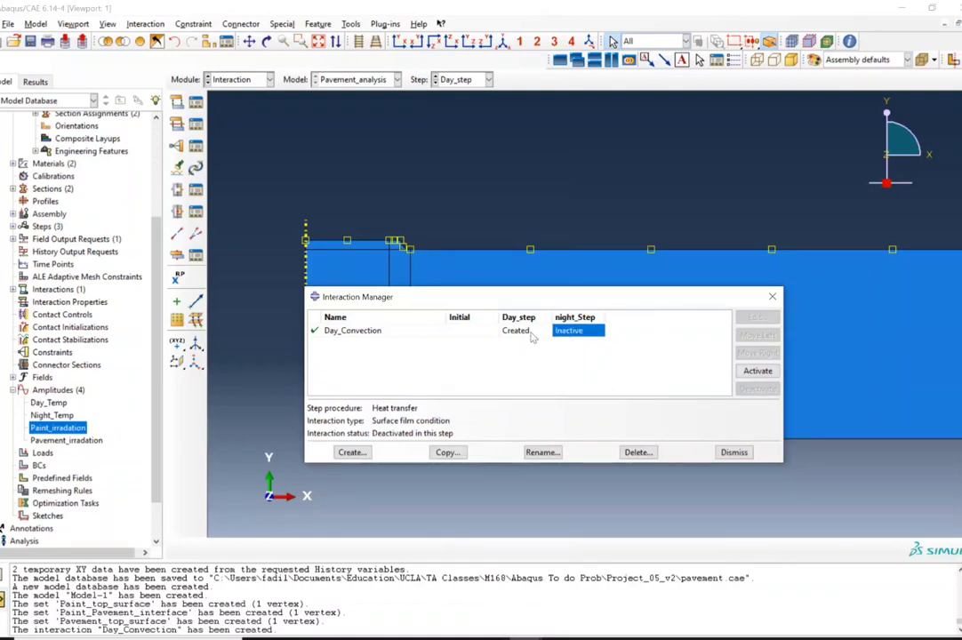
Step: Start a surface film condition interaction named Night_Convection in night_Step
{"action": "left_click", "coordinate": [351, 451]}
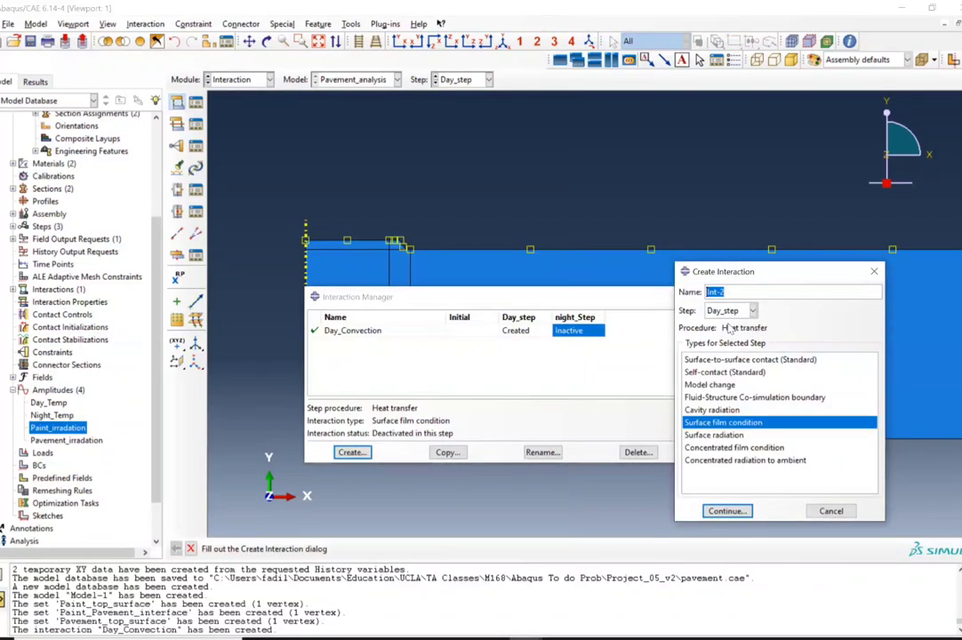
{"action": "left_click", "coordinate": [752, 310]}
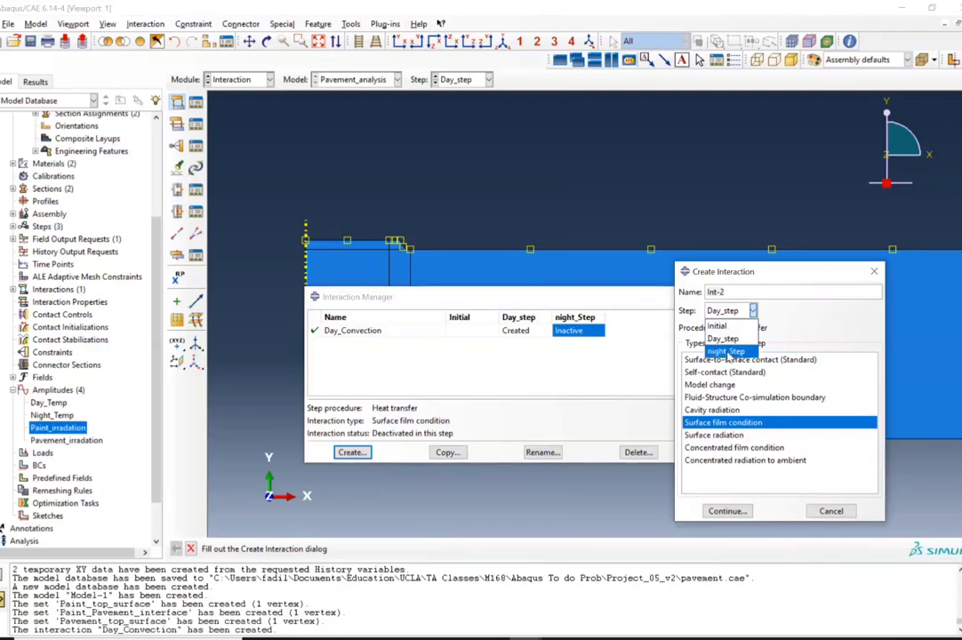
{"action": "left_click", "coordinate": [728, 352]}
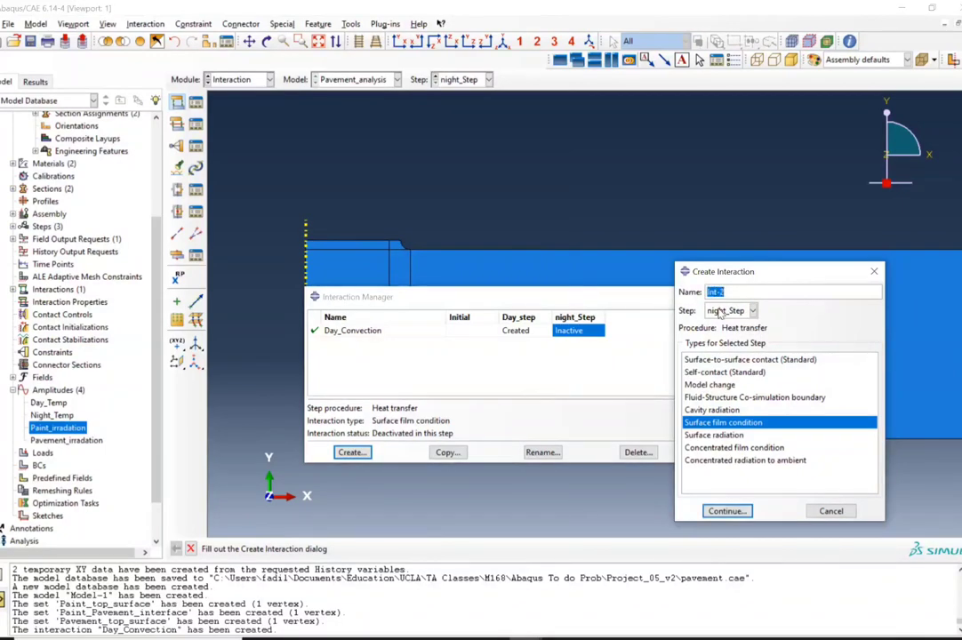
{"action": "type", "text": "Night_Convection"}
{"action": "left_click", "coordinate": [739, 512]}
Step: Assign the whole exposed upper boundary, including the paint's top and curved edge and the pavement's top, as the Night_Convection surface
{"action": "scroll", "coordinate": [373, 252], "scroll_direction": "up", "scroll_amount": 2}
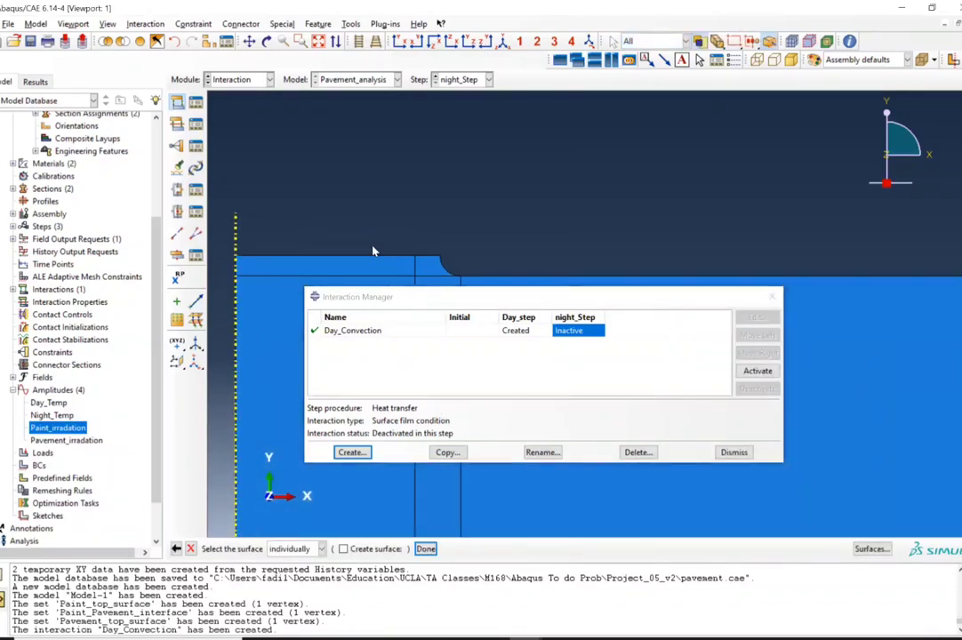
{"action": "left_click", "coordinate": [448, 267], "text": "shift"}
{"action": "left_click", "coordinate": [485, 277], "text": "shift"}
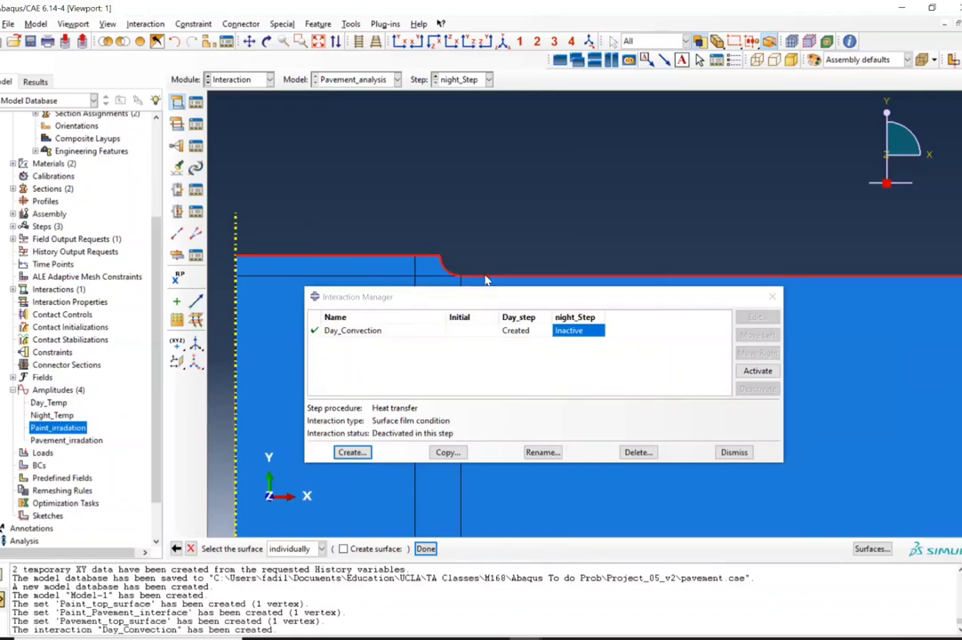
{"action": "left_click", "coordinate": [426, 548]}
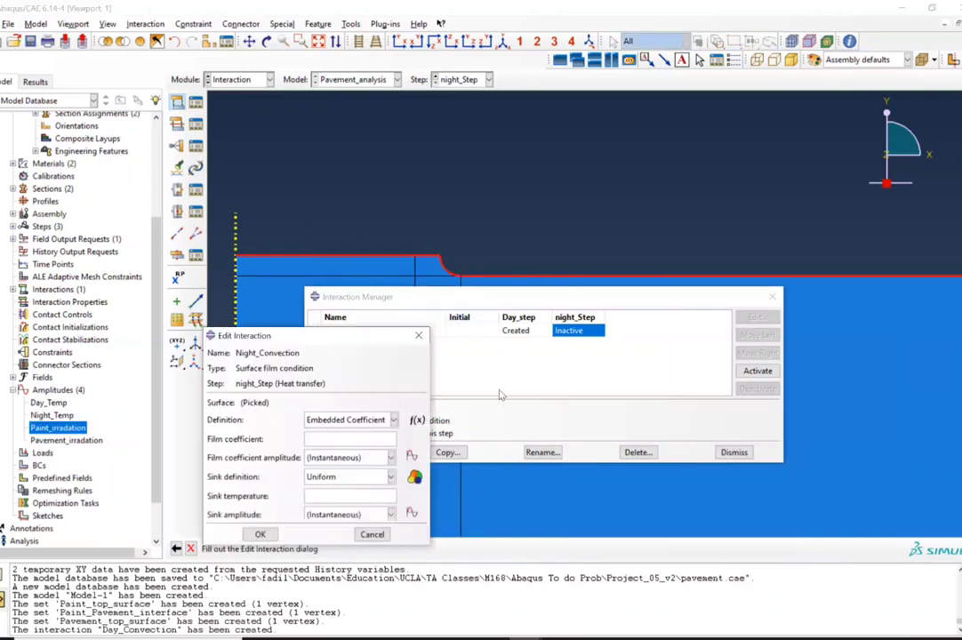
Step: Give Night_Convection a film coefficient of 30, sink temperature of 1 and Night_Temp sink amplitude, and close the interaction manager
{"action": "left_click", "coordinate": [347, 438]}
{"action": "type", "text": "30"}
{"action": "left_click", "coordinate": [347, 494]}
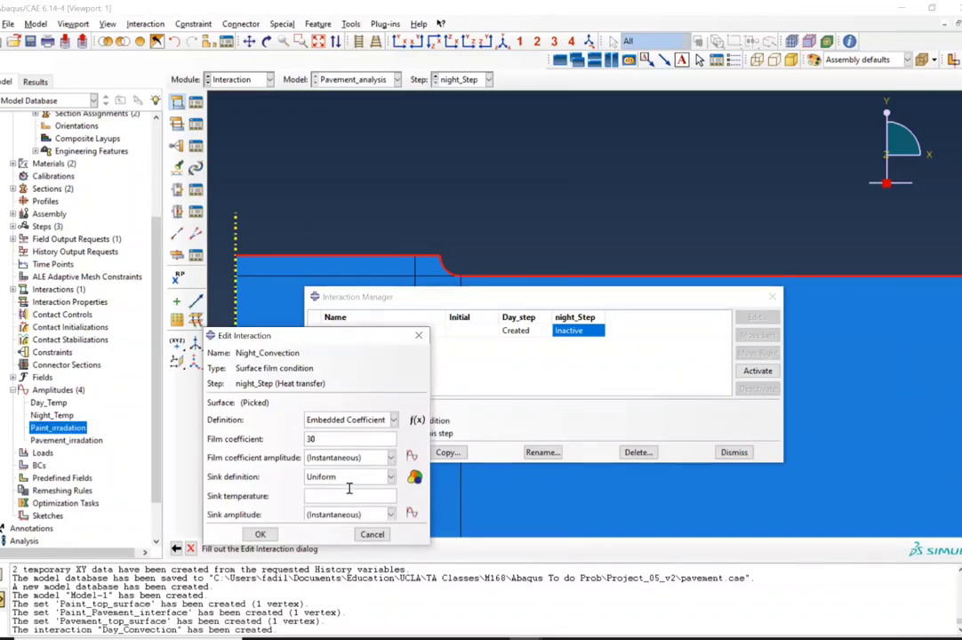
{"action": "type", "text": "1"}
{"action": "left_click", "coordinate": [351, 516]}
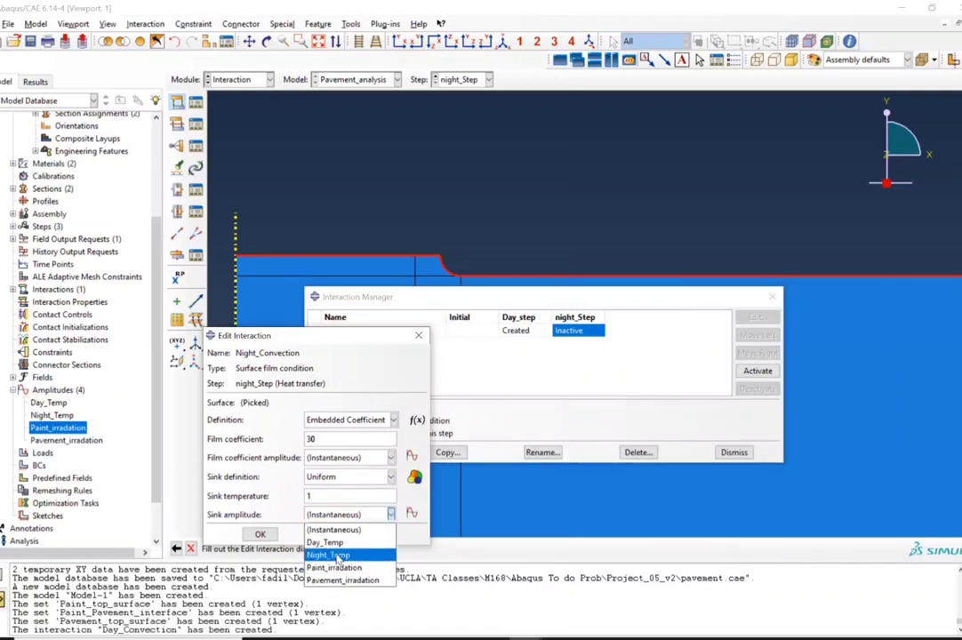
{"action": "left_click", "coordinate": [336, 555]}
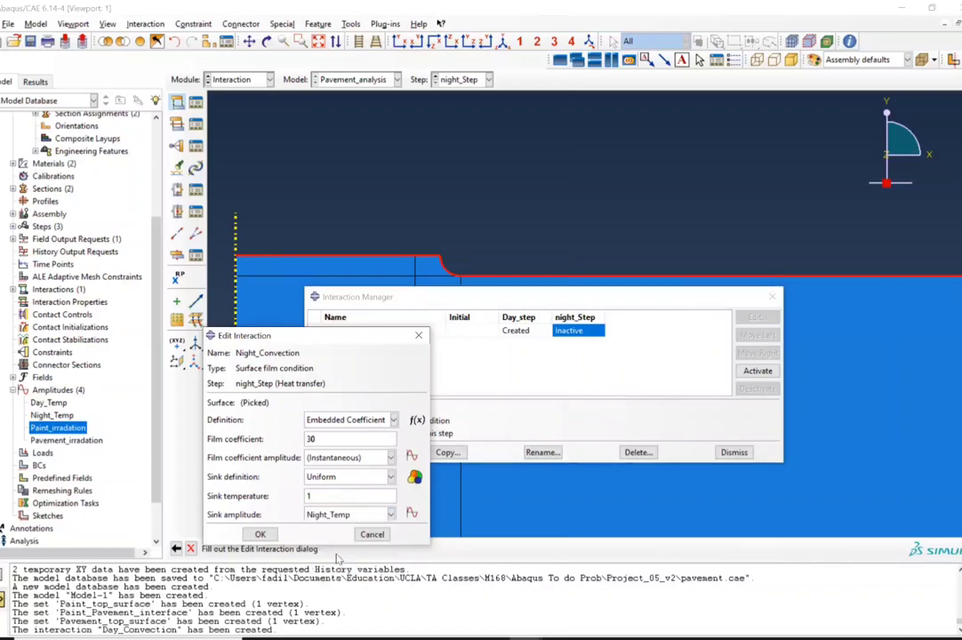
{"action": "left_click", "coordinate": [260, 534]}
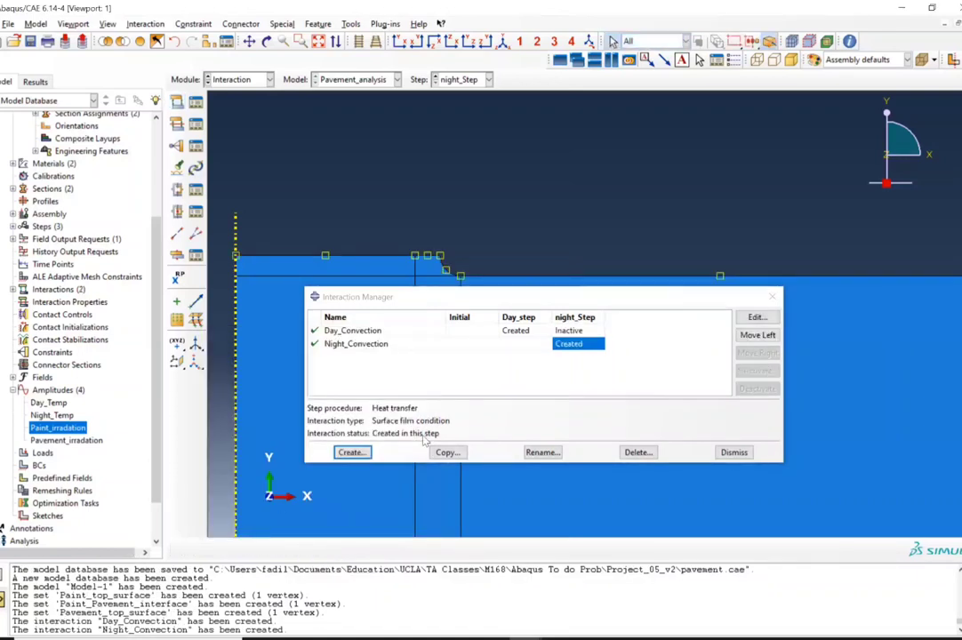
{"action": "left_click", "coordinate": [572, 331]}
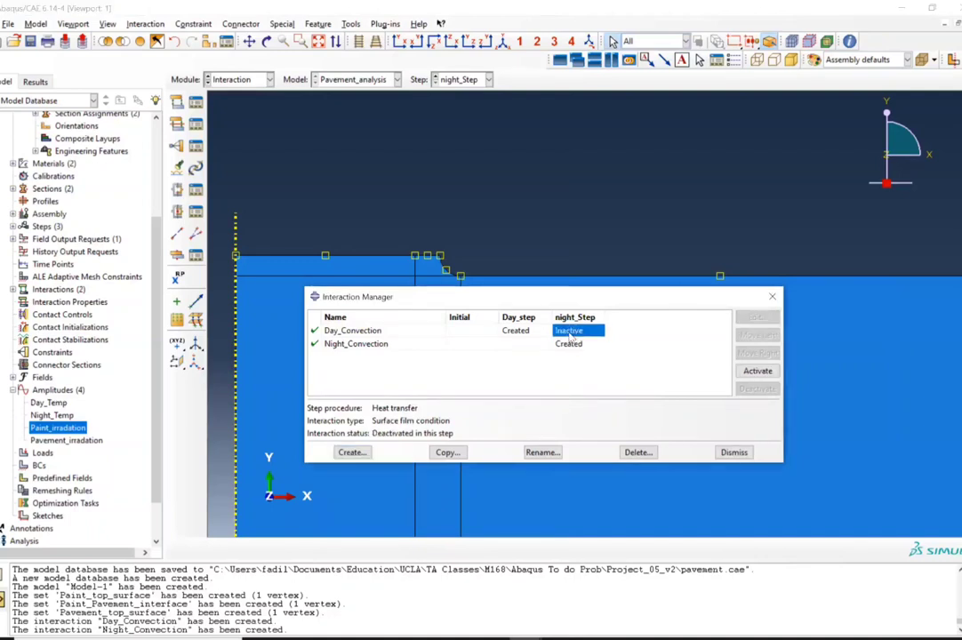
{"action": "left_click", "coordinate": [734, 453]}
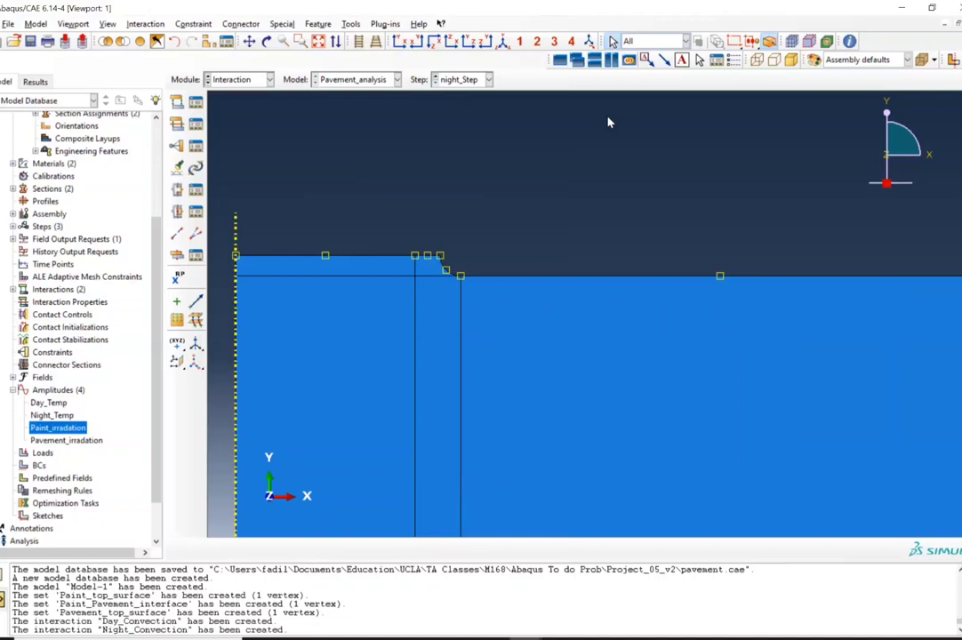
Step: Plot the Day_Temp amplitude and the Night_Temp amplitude with the Amplitude Plotter
{"action": "left_click", "coordinate": [391, 25]}
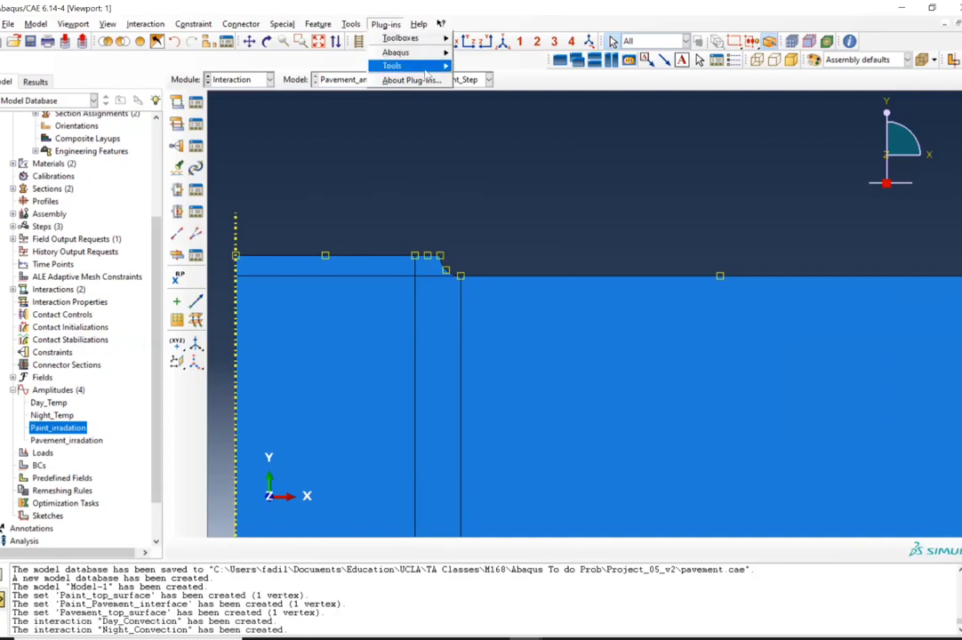
{"action": "mouse_move", "coordinate": [396, 66]}
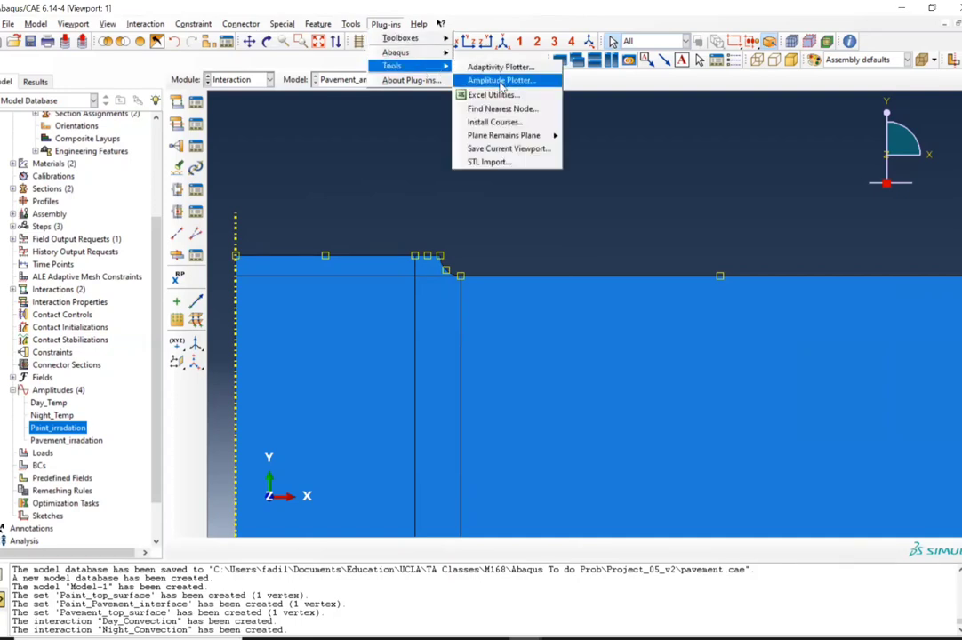
{"action": "left_click", "coordinate": [501, 81]}
{"action": "left_click", "coordinate": [24, 272]}
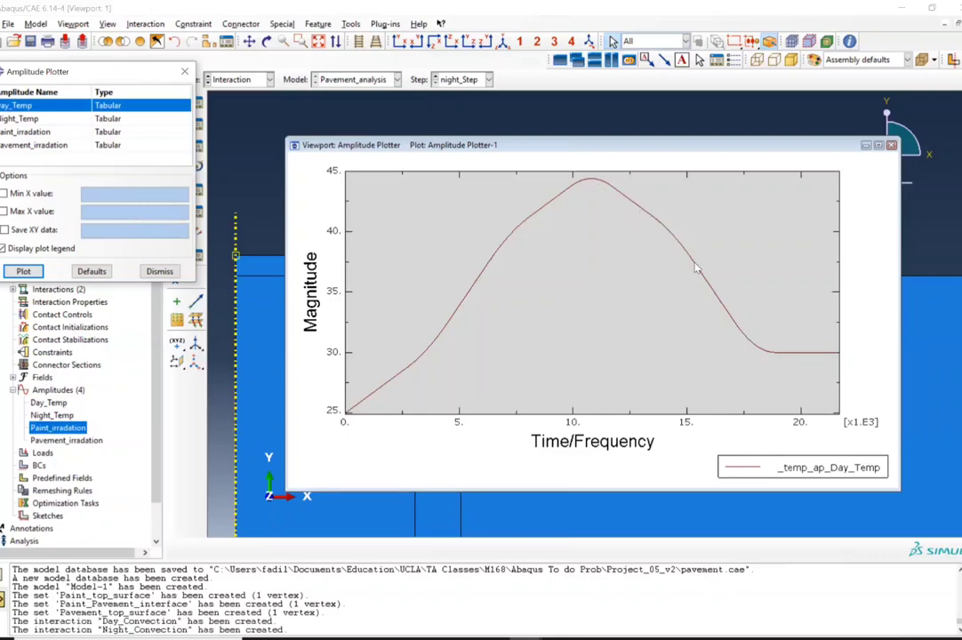
{"action": "left_click", "coordinate": [27, 119]}
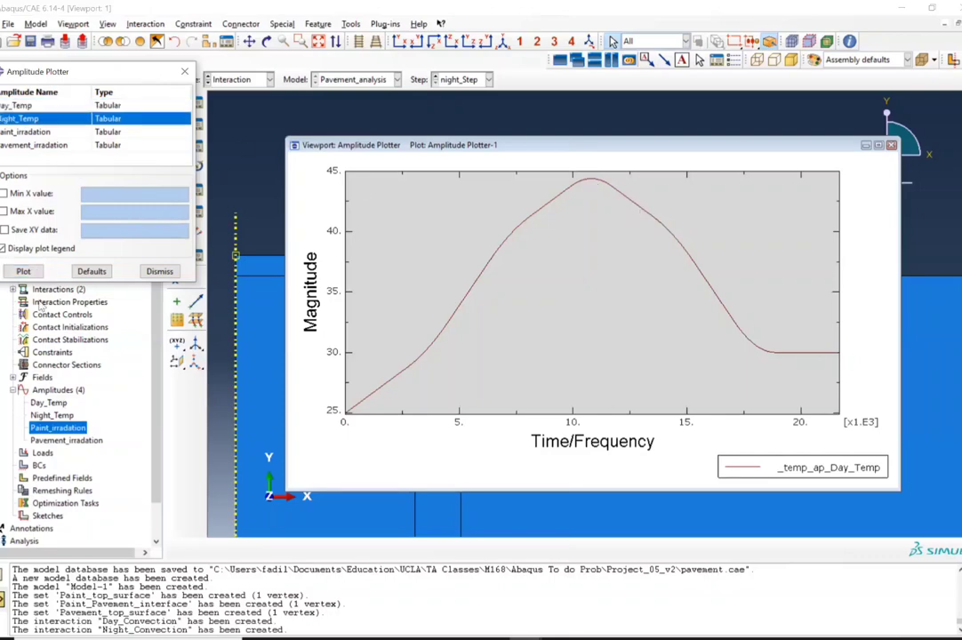
{"action": "left_click", "coordinate": [23, 271]}
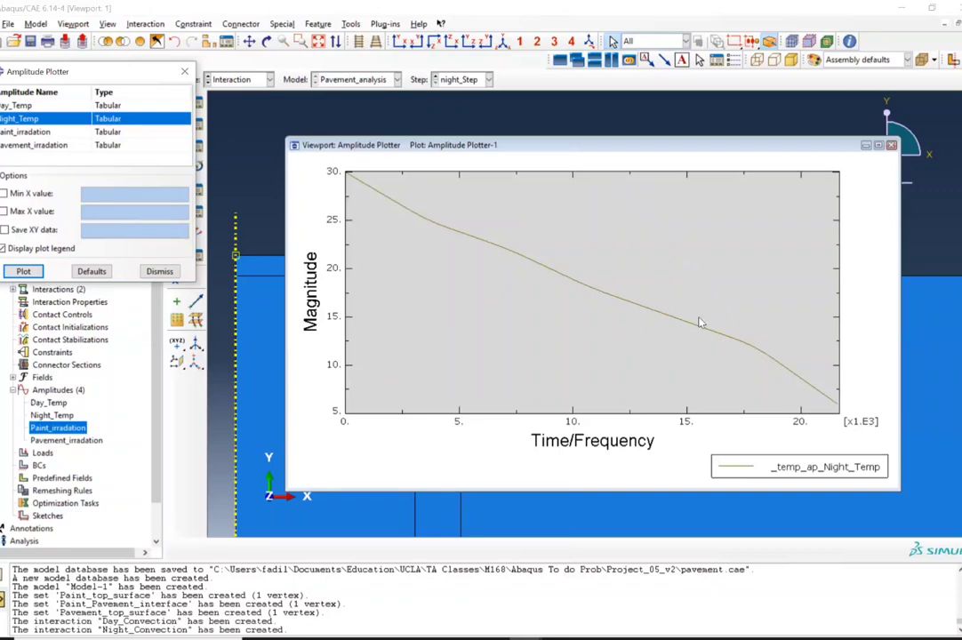
Step: Plot the Paint_irradation and Pavement_irradation amplitudes, and close the plot and the Amplitude Plotter
{"action": "left_click", "coordinate": [6, 132]}
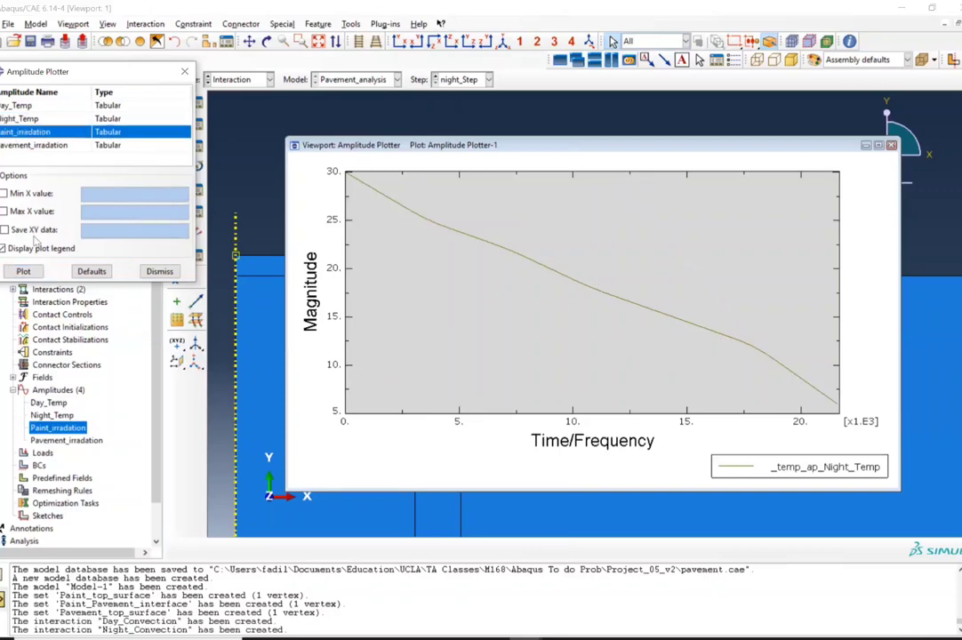
{"action": "left_click", "coordinate": [23, 271]}
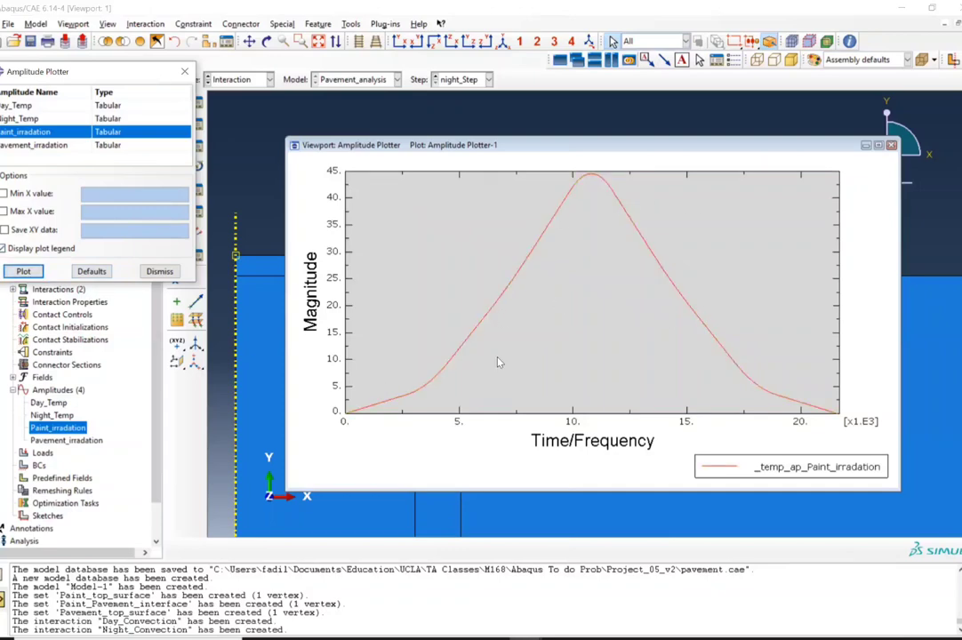
{"action": "left_click", "coordinate": [55, 145]}
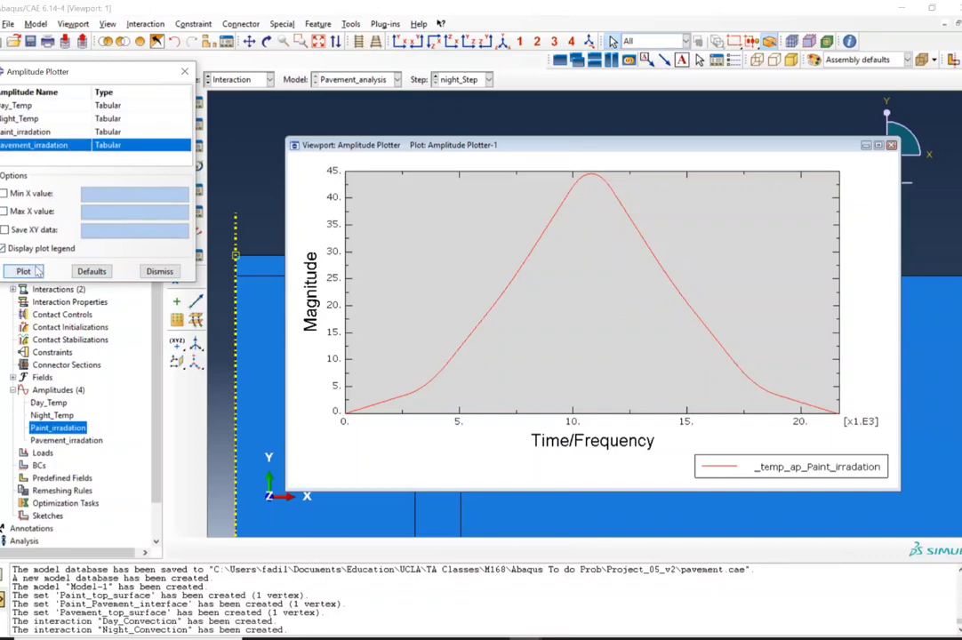
{"action": "left_click", "coordinate": [27, 271]}
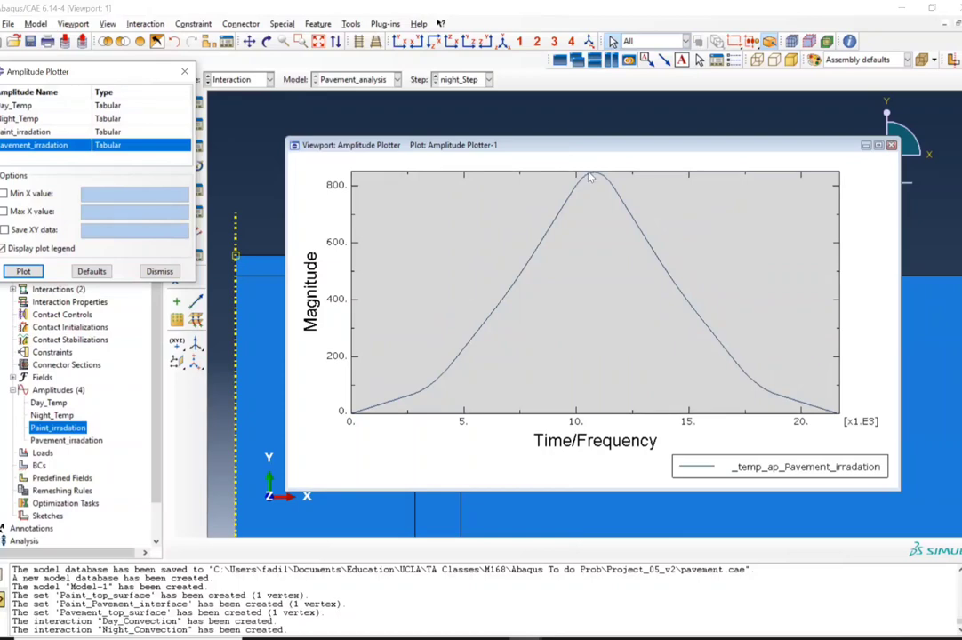
{"action": "left_click", "coordinate": [758, 125]}
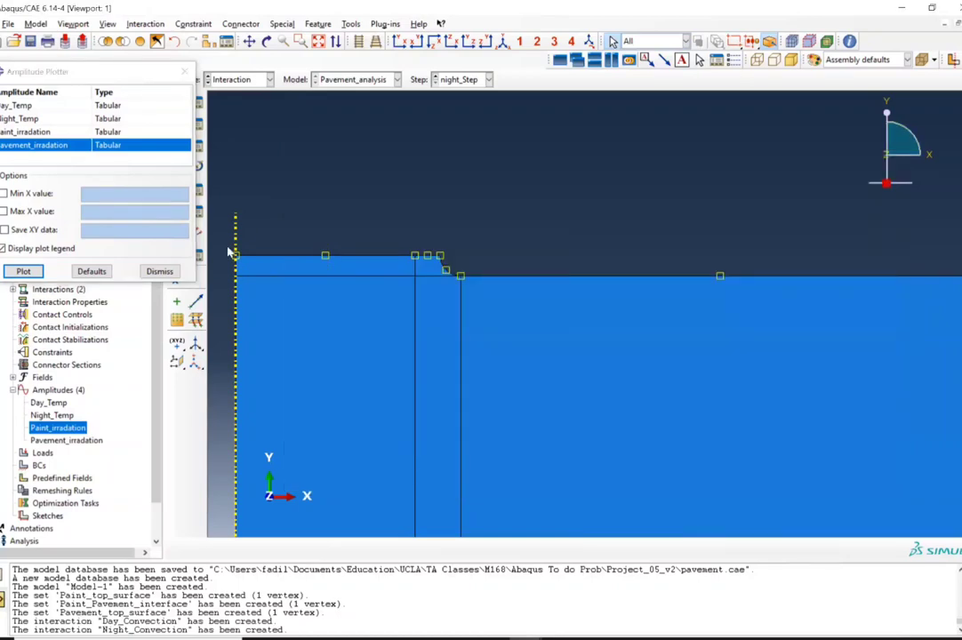
{"action": "left_click", "coordinate": [159, 271]}
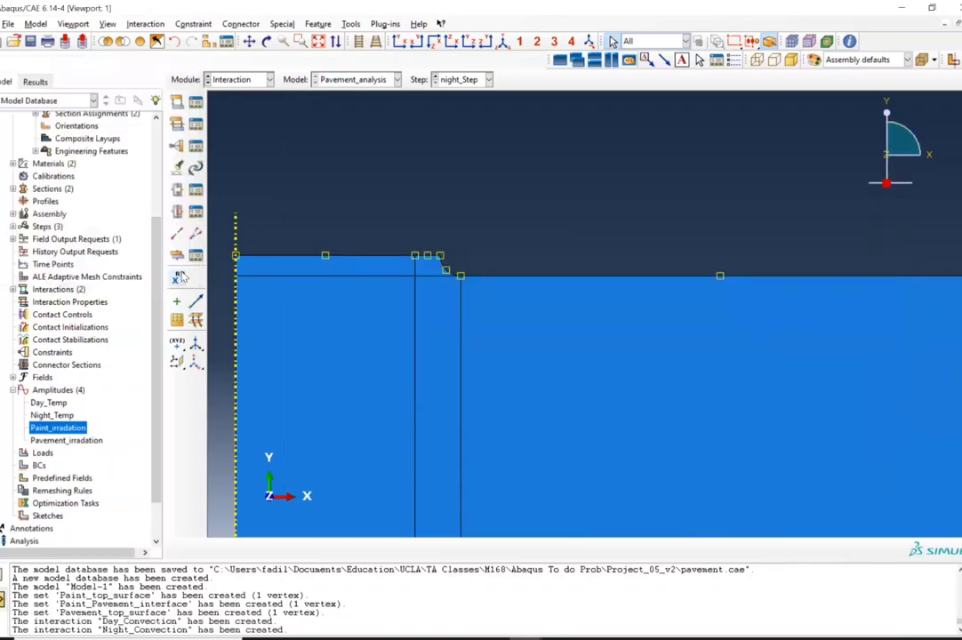
{"action": "left_click", "coordinate": [225, 82]}
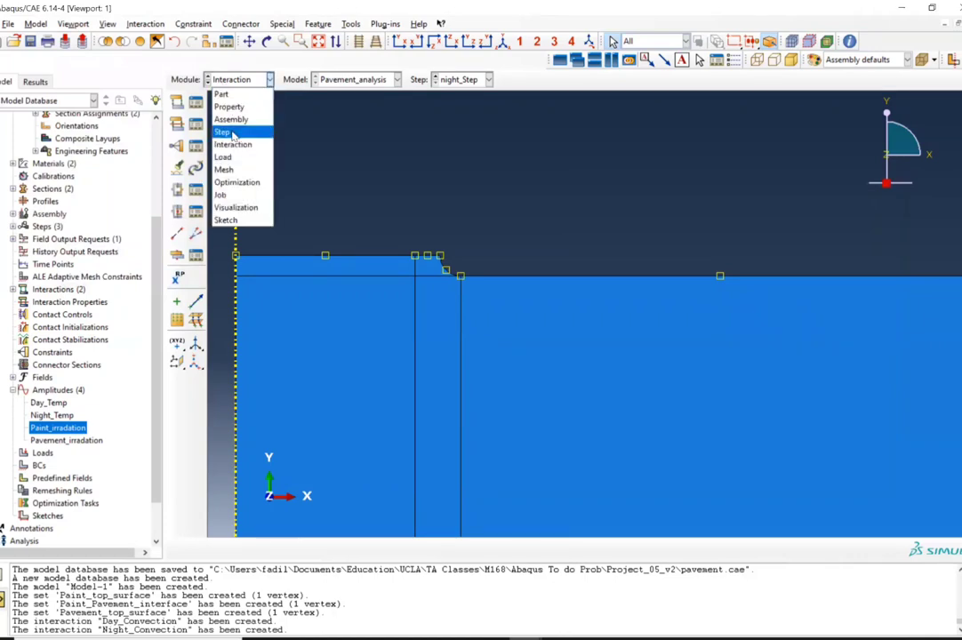
{"action": "left_click", "coordinate": [353, 156]}
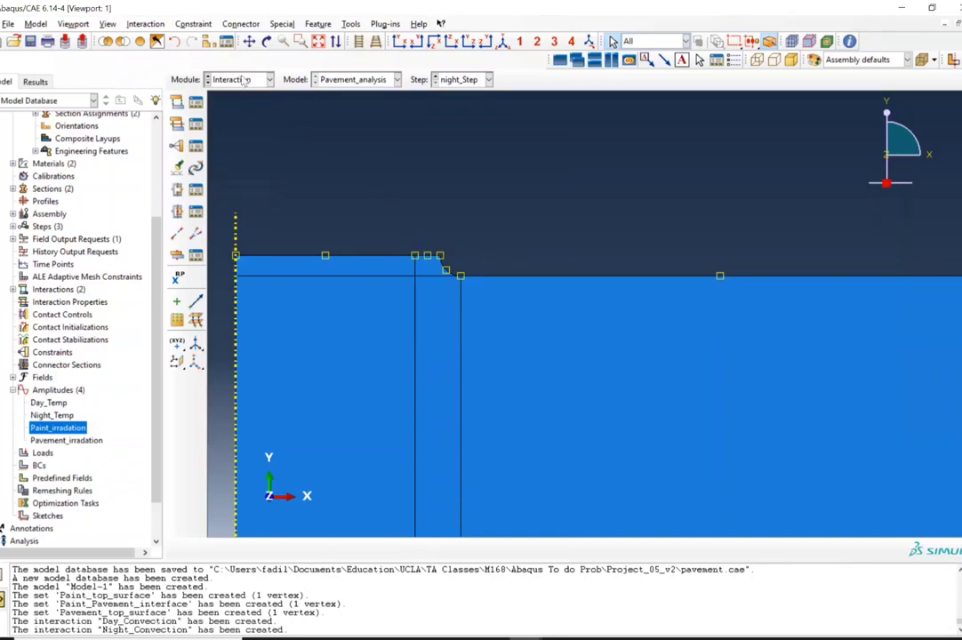
{"action": "left_click", "coordinate": [197, 102]}
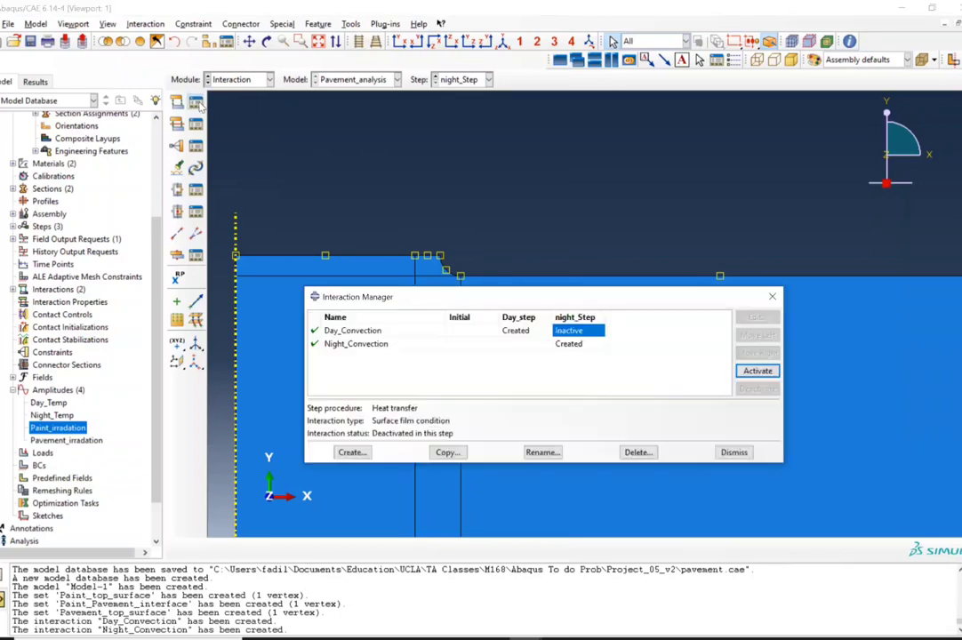
{"action": "left_click", "coordinate": [352, 453]}
{"action": "left_click_drag", "start_coordinate": [488, 303], "coordinate": [313, 310]}
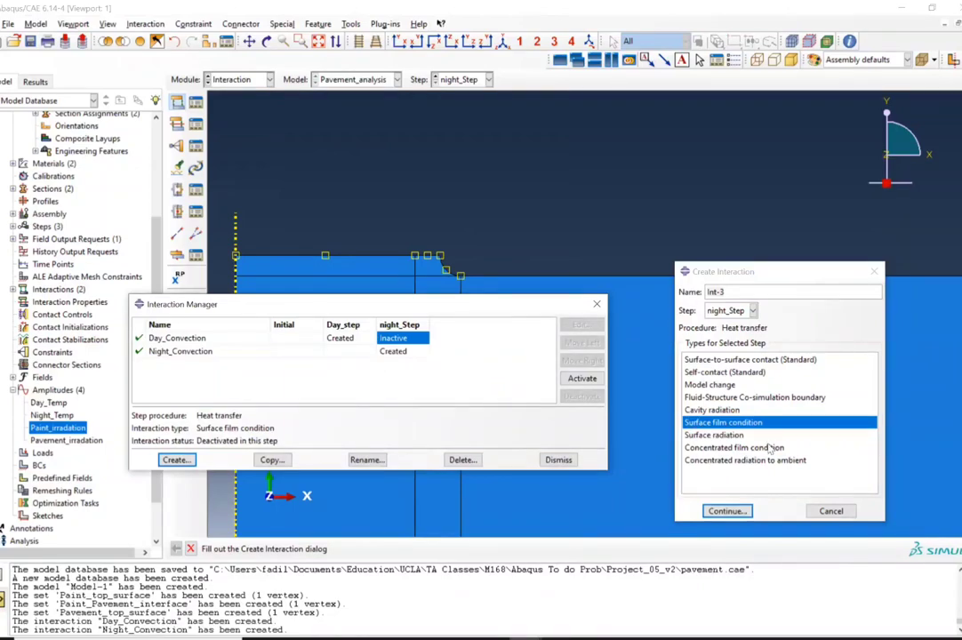
{"action": "left_click", "coordinate": [714, 436]}
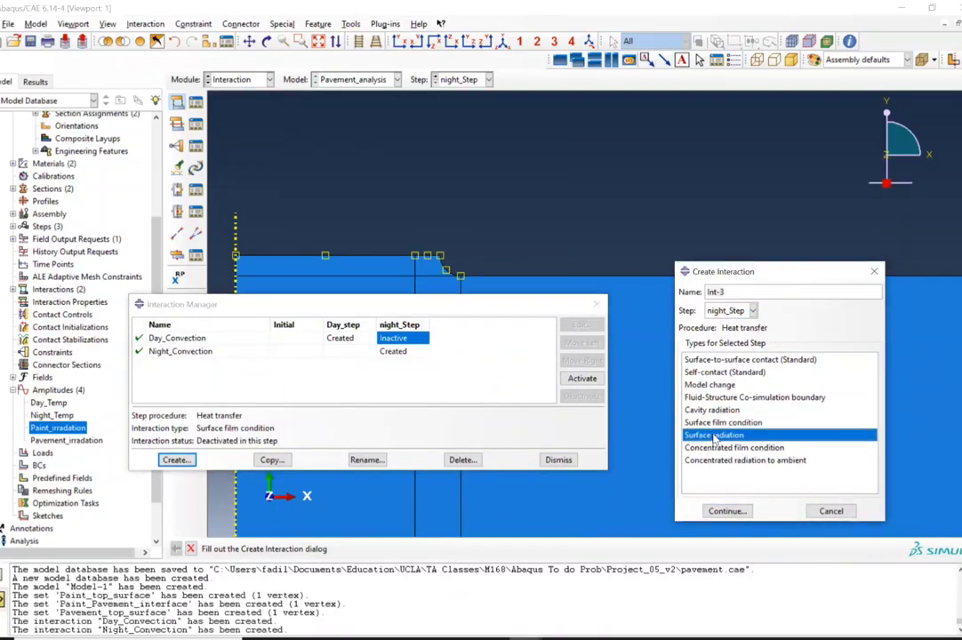
{"action": "left_click", "coordinate": [727, 511]}
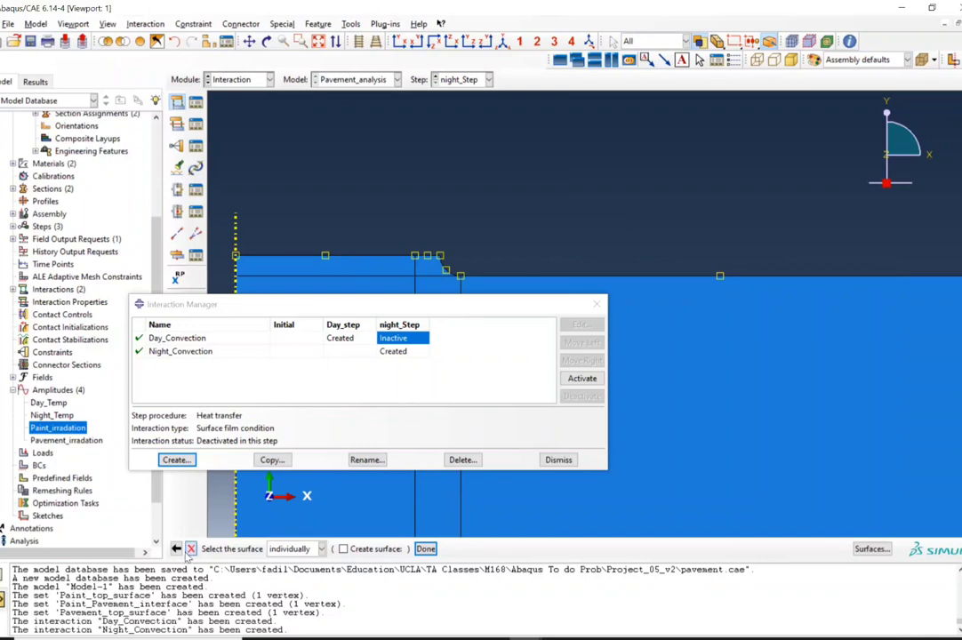
{"action": "left_click", "coordinate": [190, 549]}
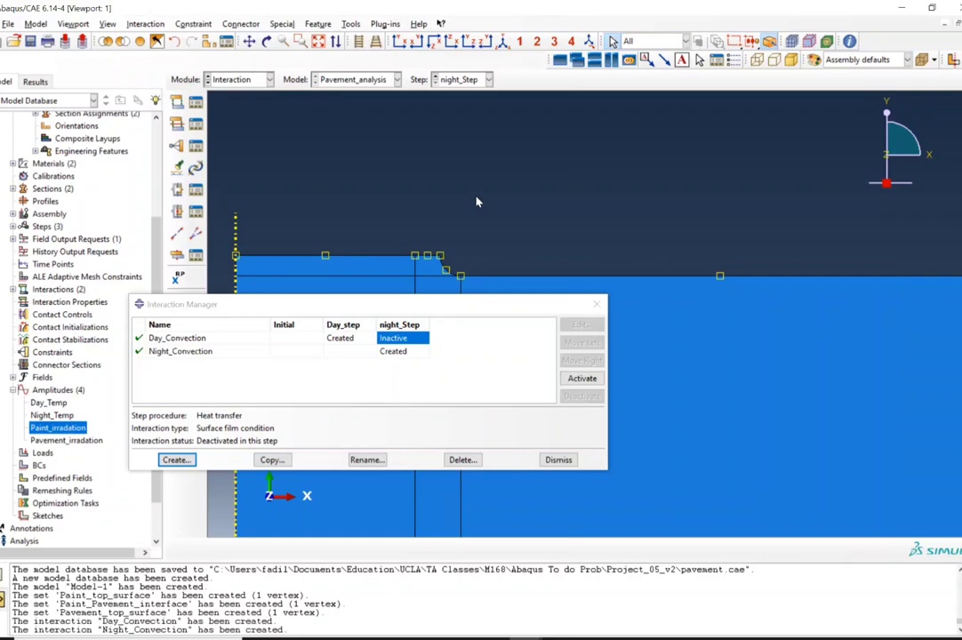
Step: Switch to the presentation, review the solar radiation intensity and Input Data slides, and return to Abaqus/CAE
{"action": "key", "text": "alt+Tab"}
{"action": "key", "text": "alt+Tab"}
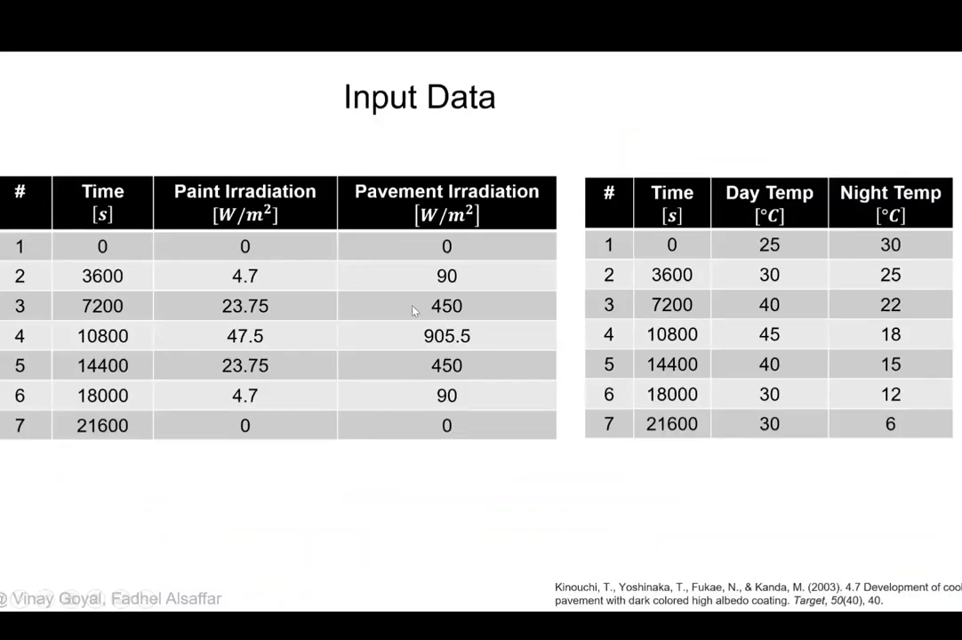
{"action": "left_click", "coordinate": [477, 387]}
{"action": "left_click", "coordinate": [477, 386]}
{"action": "left_click", "coordinate": [515, 399]}
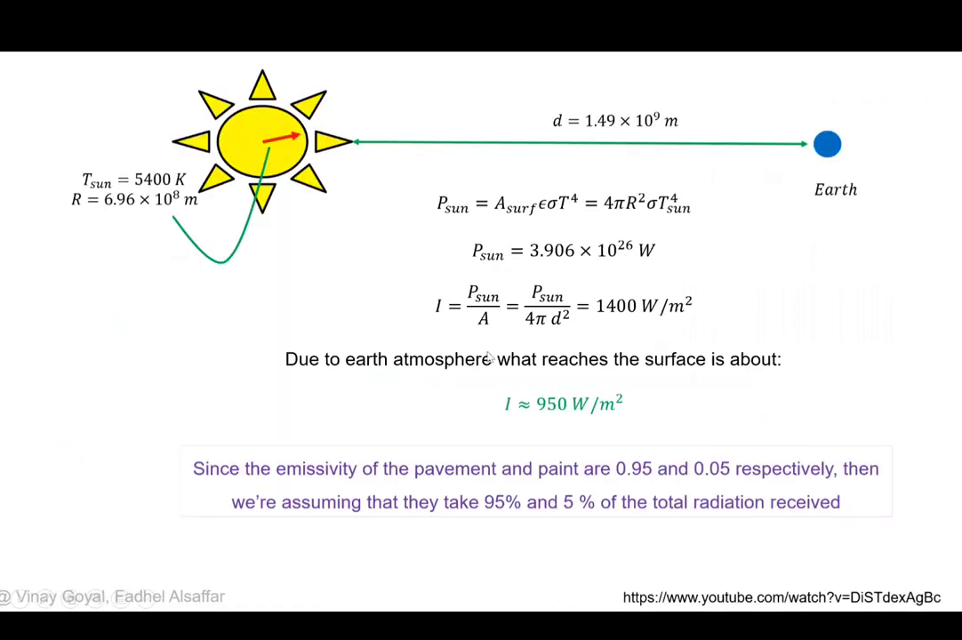
{"action": "left_click", "coordinate": [612, 435]}
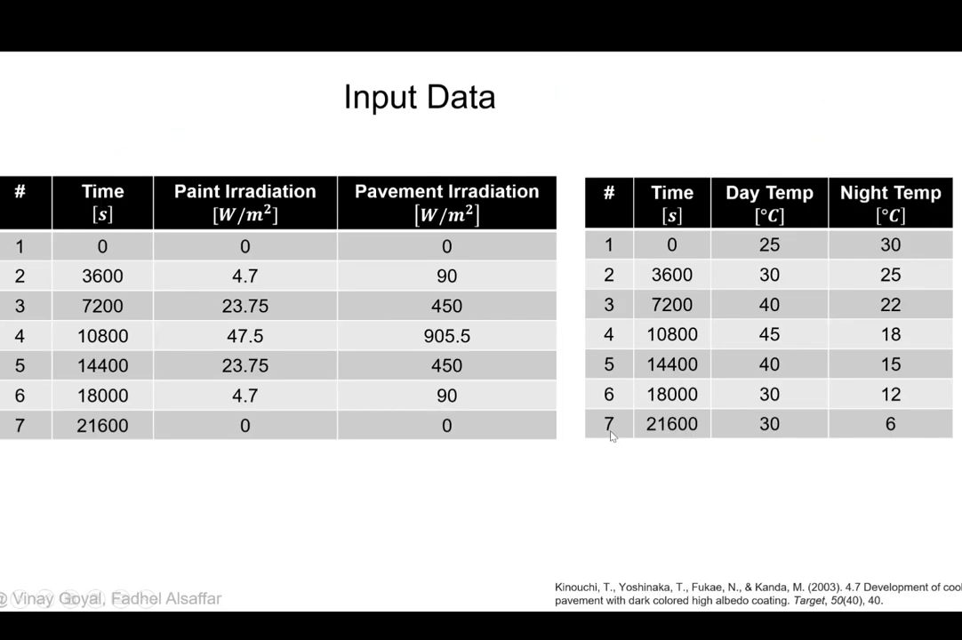
{"action": "key", "text": "alt+Tab"}
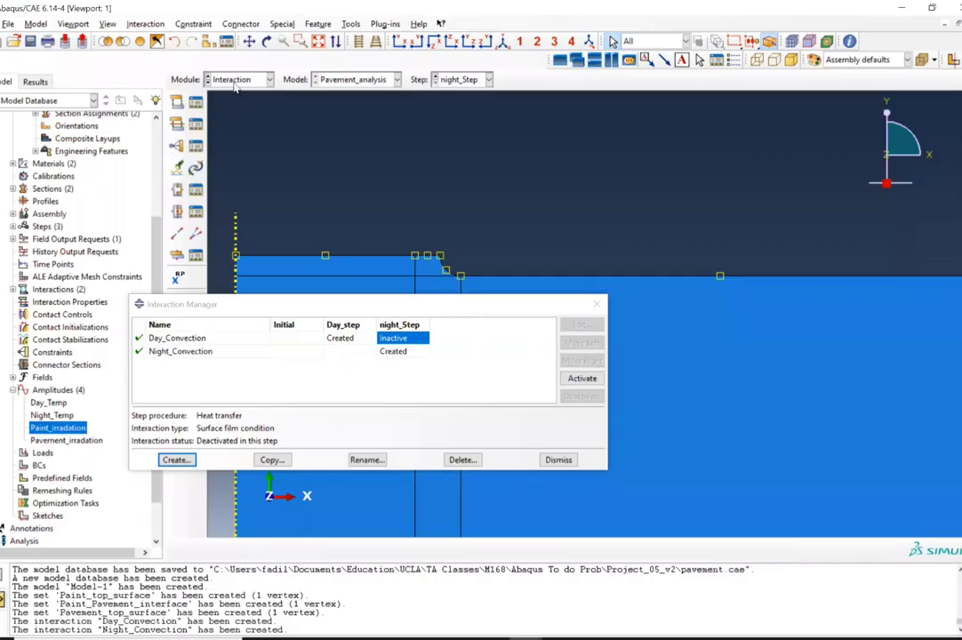
Step: Switch to the Load module and start a surface heat flux load named Pavement_irradation in Day_step
{"action": "left_click", "coordinate": [238, 81]}
{"action": "left_click", "coordinate": [239, 156]}
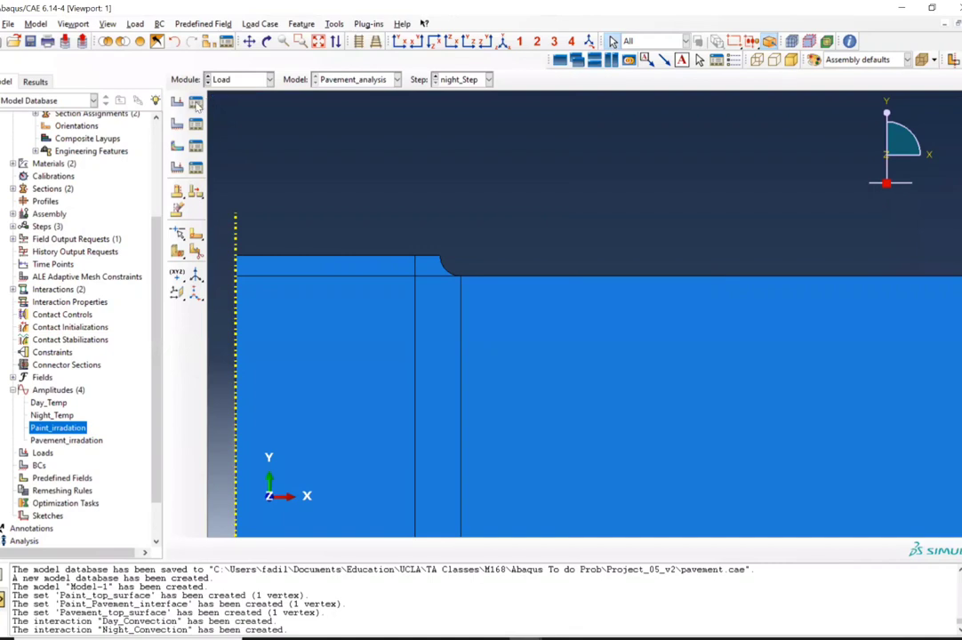
{"action": "left_click", "coordinate": [196, 104]}
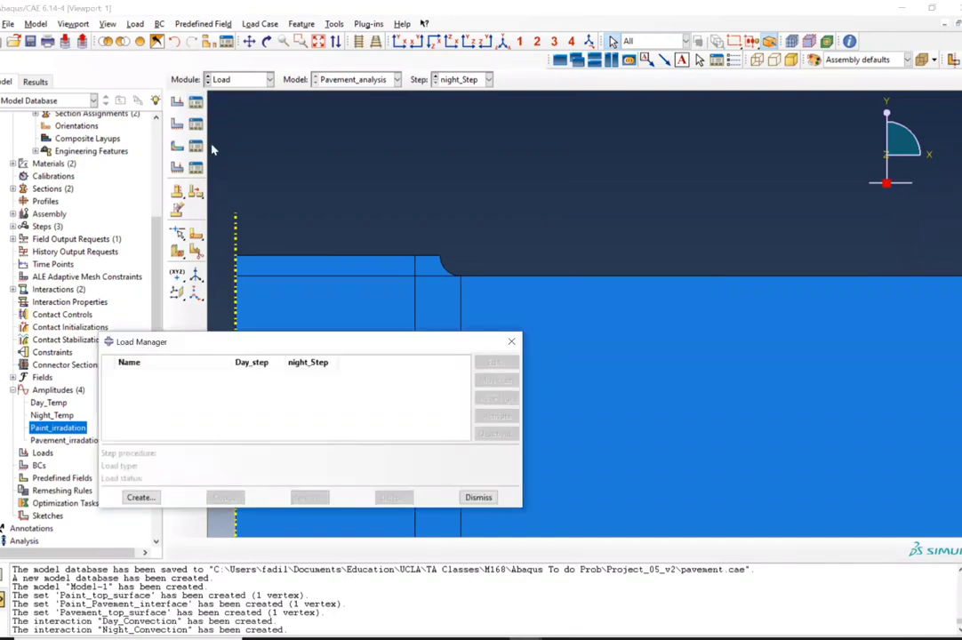
{"action": "left_click", "coordinate": [140, 497]}
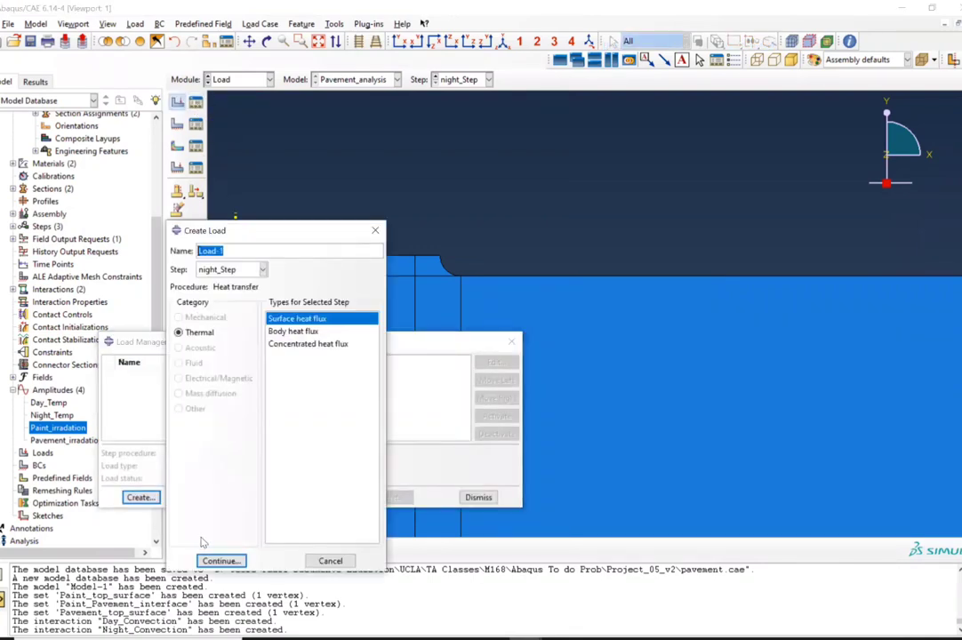
{"action": "type", "text": "Pavement_irradiation"}
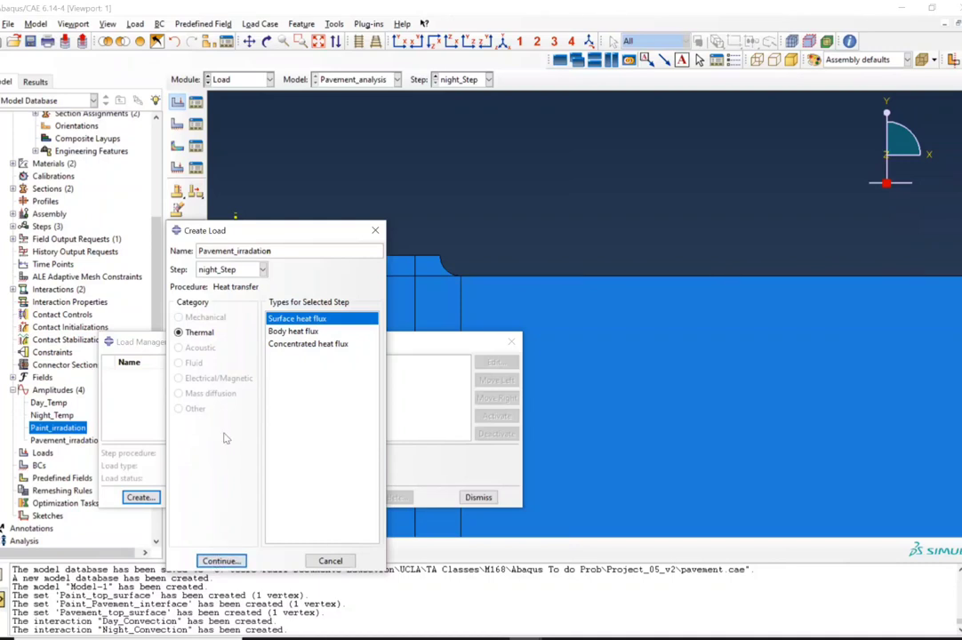
{"action": "left_click", "coordinate": [229, 269]}
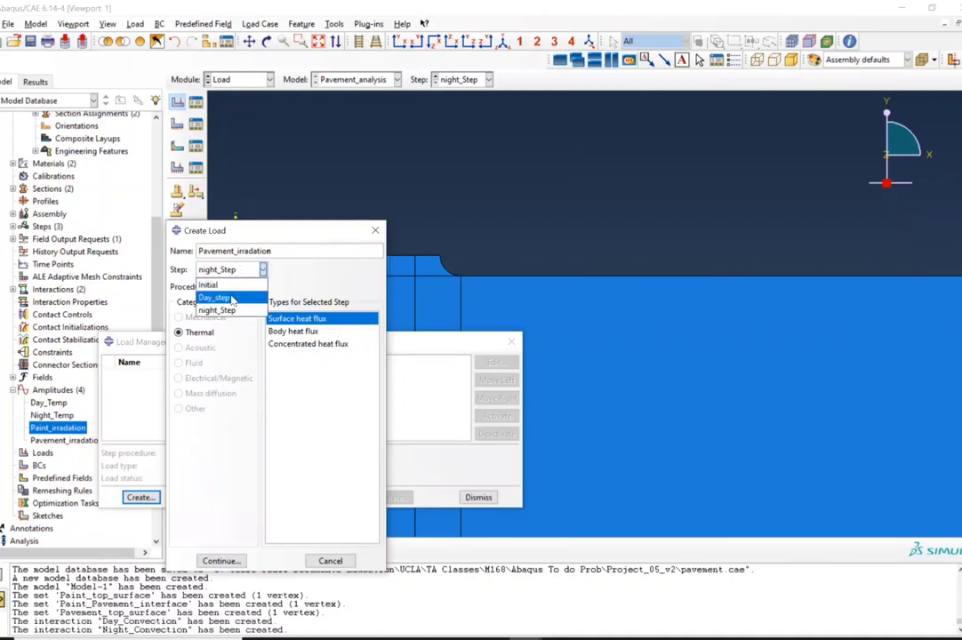
{"action": "left_click", "coordinate": [230, 300]}
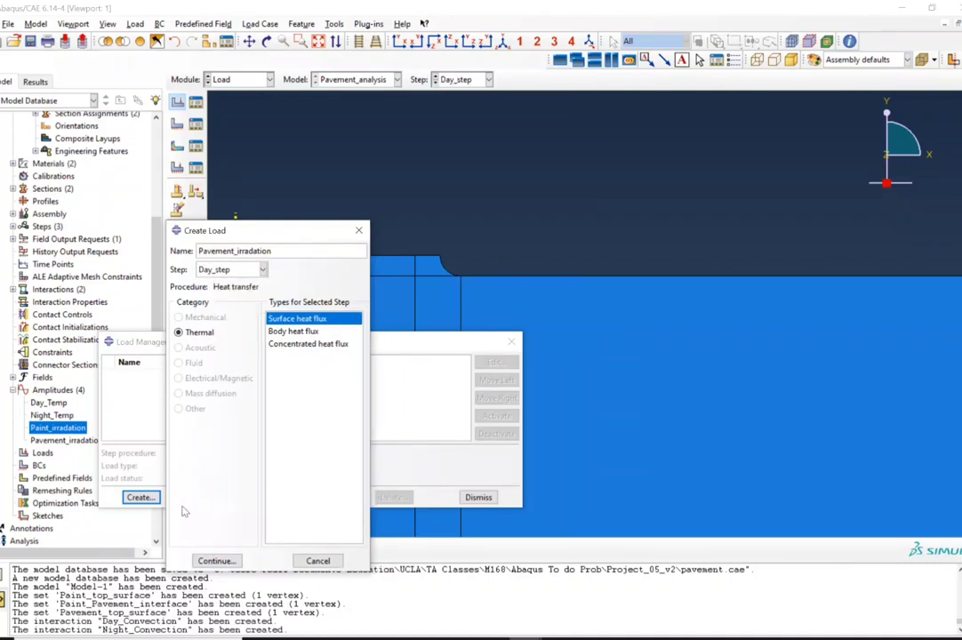
{"action": "left_click", "coordinate": [215, 561]}
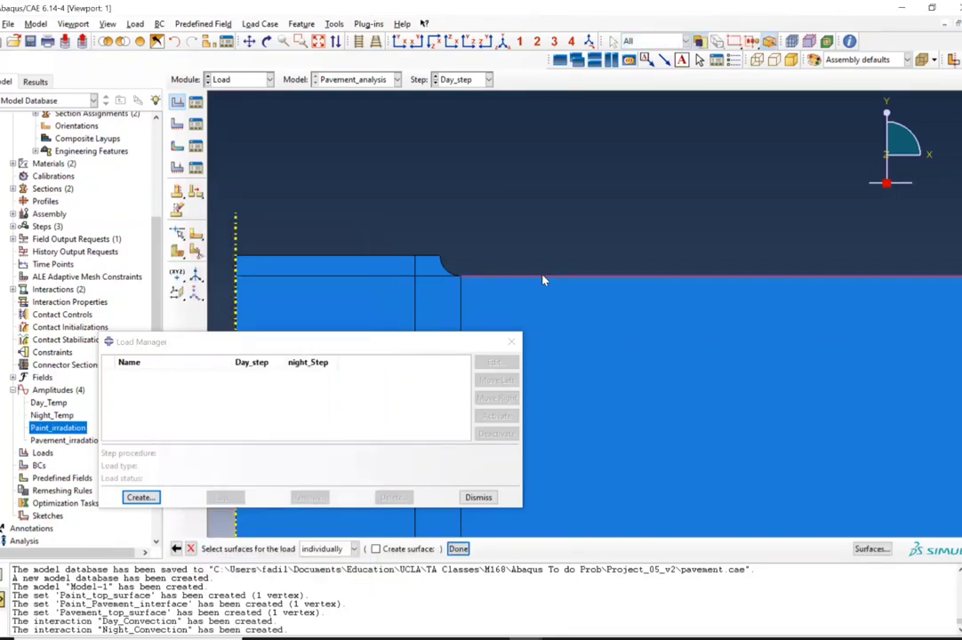
Step: Apply Pavement_irradation to the pavement's exposed top edge with magnitude 1 and the Pavement_irradation amplitude, and deactivate it in night_Step
{"action": "left_click", "coordinate": [457, 549]}
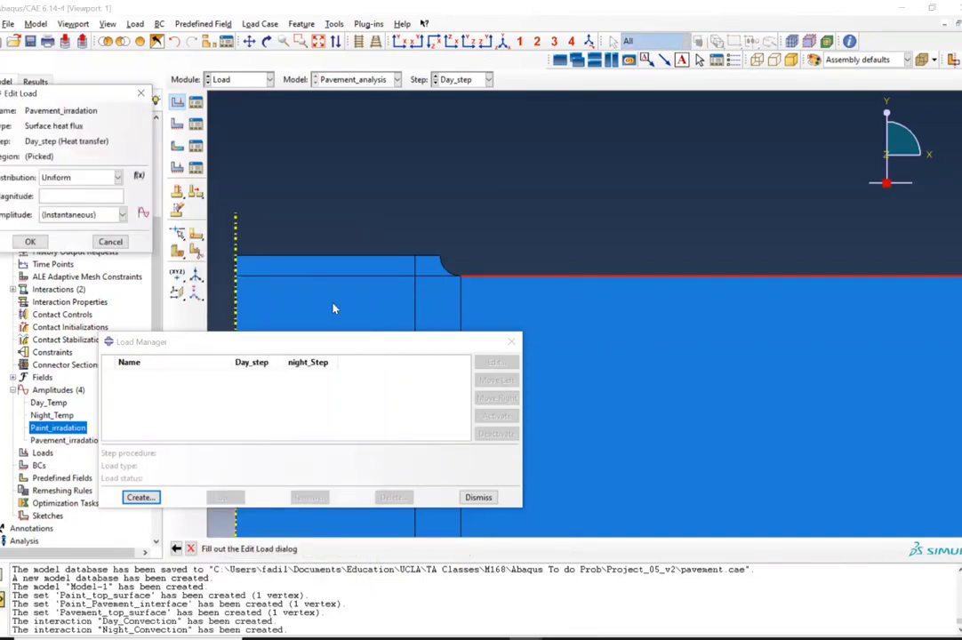
{"action": "left_click", "coordinate": [81, 197]}
{"action": "type", "text": "1"}
{"action": "left_click", "coordinate": [121, 214]}
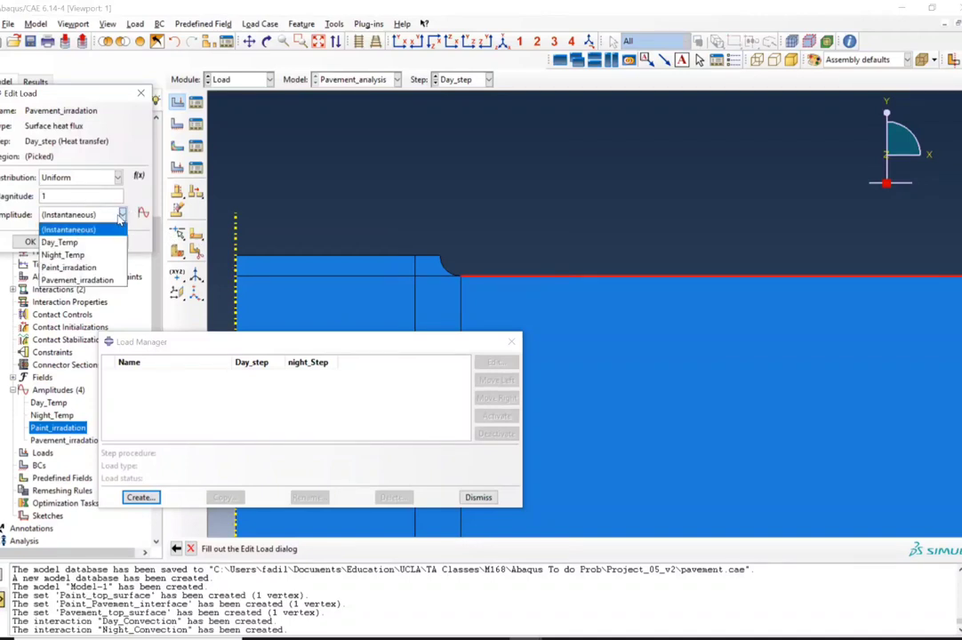
{"action": "left_click", "coordinate": [78, 280]}
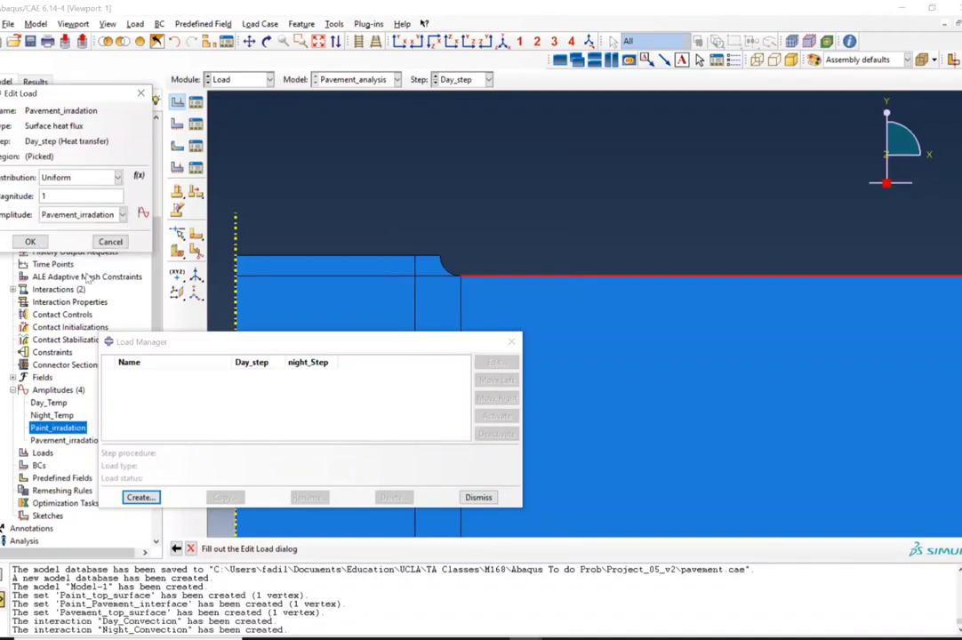
{"action": "left_click", "coordinate": [29, 241]}
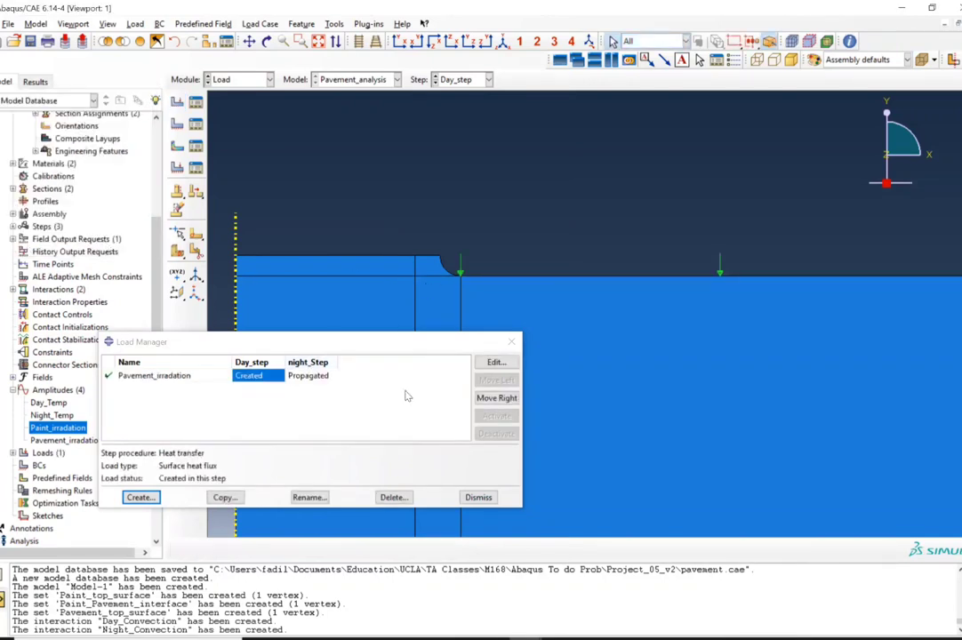
{"action": "left_click", "coordinate": [315, 379]}
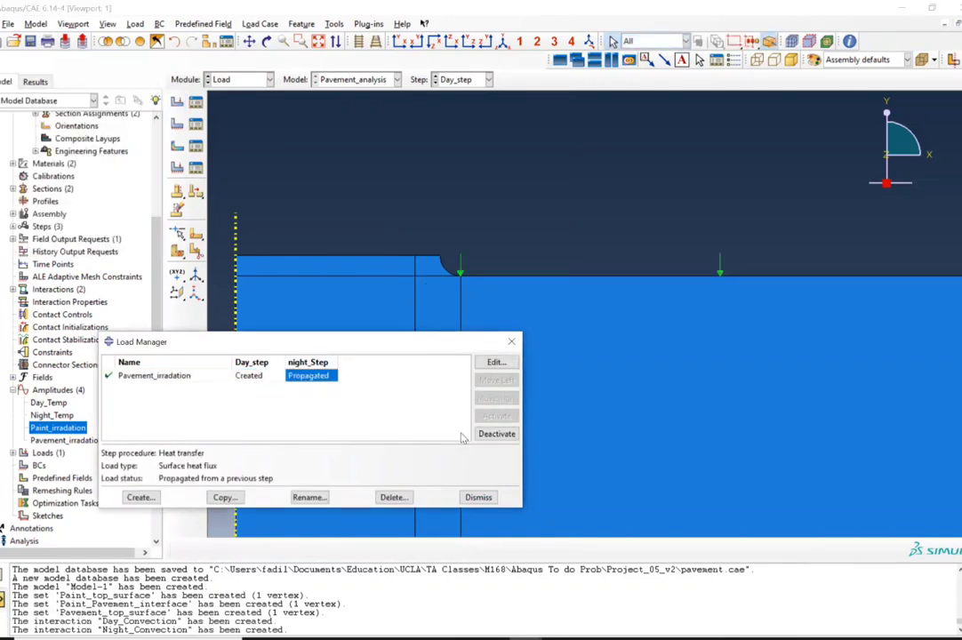
{"action": "left_click", "coordinate": [494, 435]}
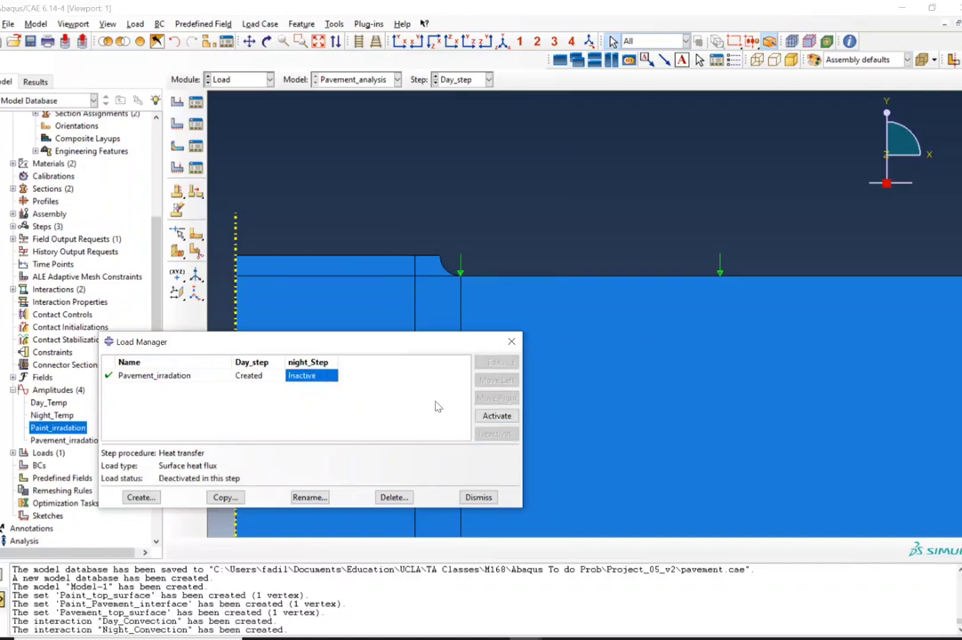
Step: Start a second surface heat flux load named Paint_irradation in night_Step
{"action": "left_click", "coordinate": [139, 497]}
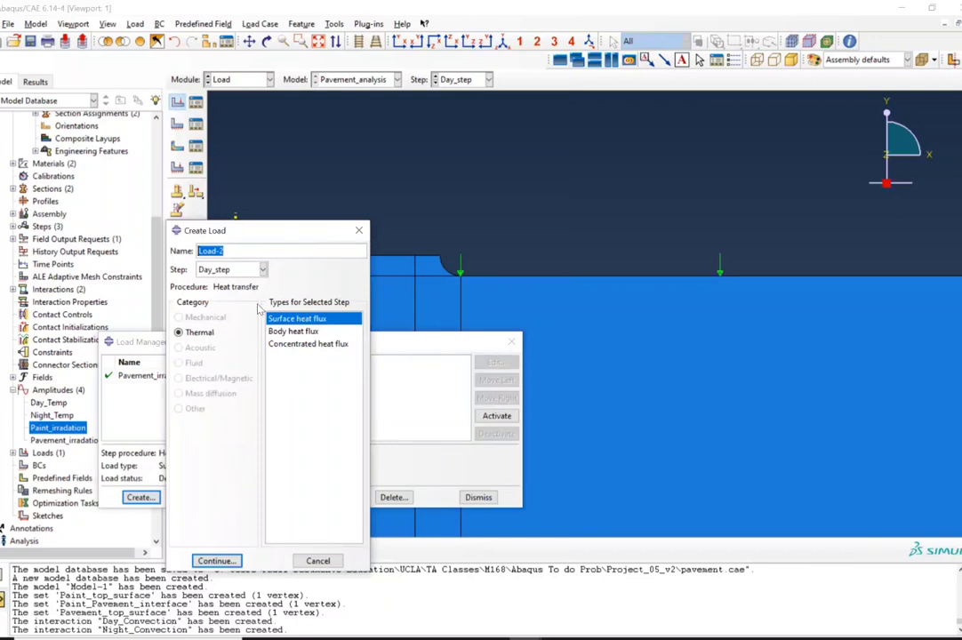
{"action": "type", "text": "Paint"}
{"action": "type", "text": "_irradti"}
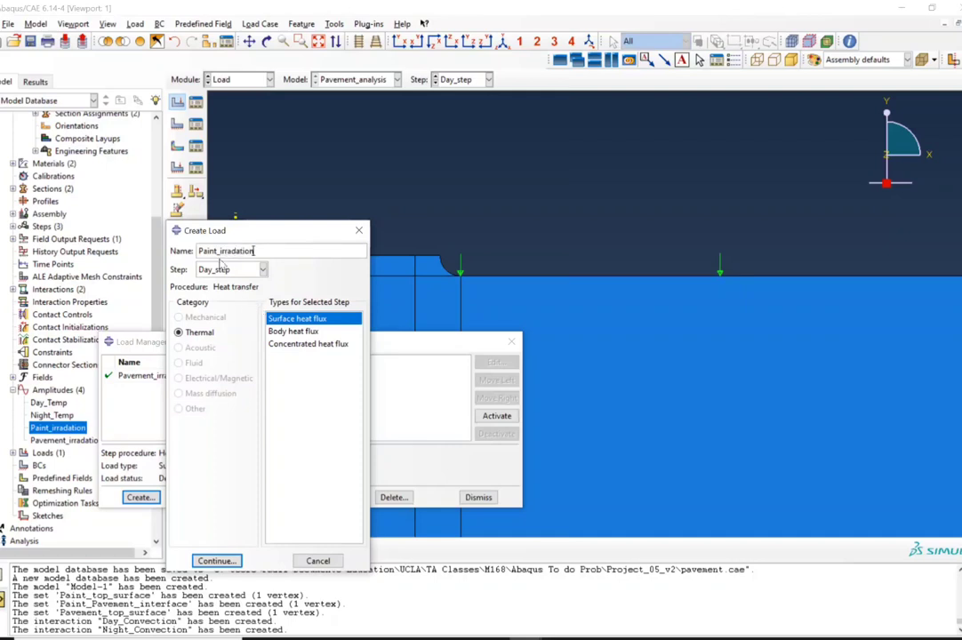
{"action": "left_click", "coordinate": [232, 270]}
{"action": "left_click", "coordinate": [218, 307]}
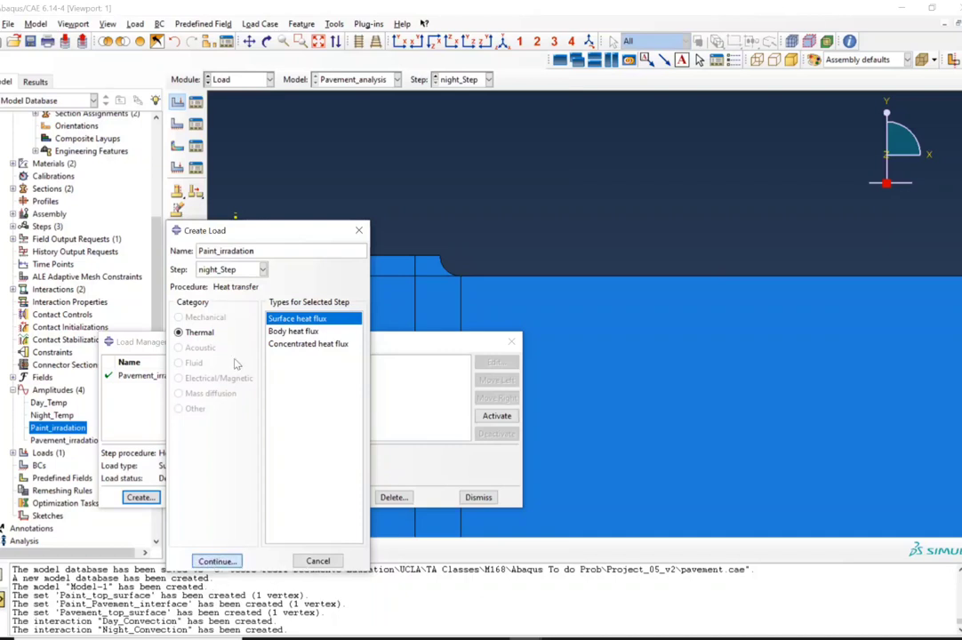
{"action": "left_click", "coordinate": [215, 563]}
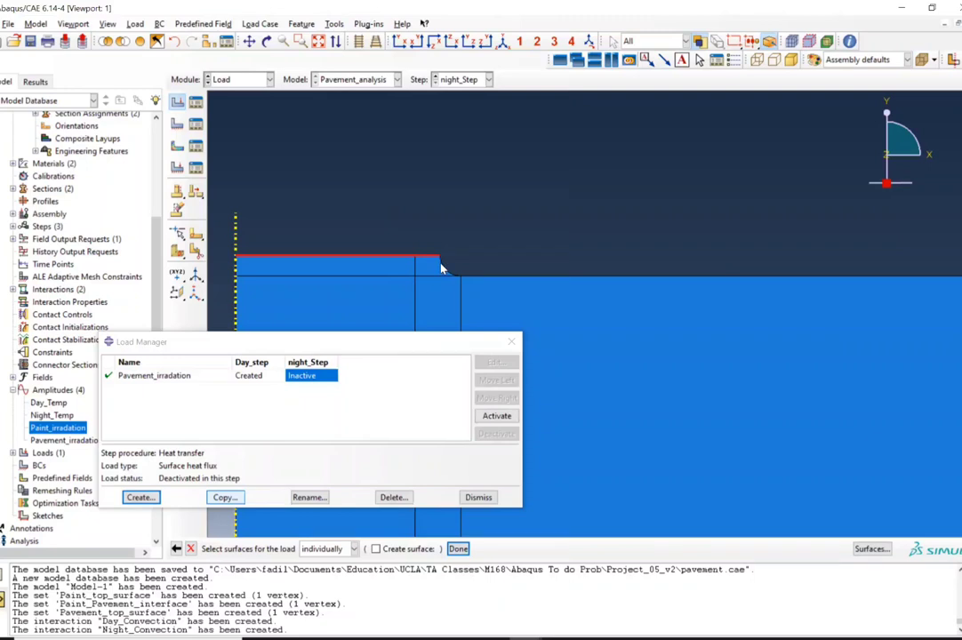
Step: Apply Paint_irradation to the paint's top and curved edges with magnitude 1 and the Paint_irradation amplitude
{"action": "left_click", "coordinate": [457, 548]}
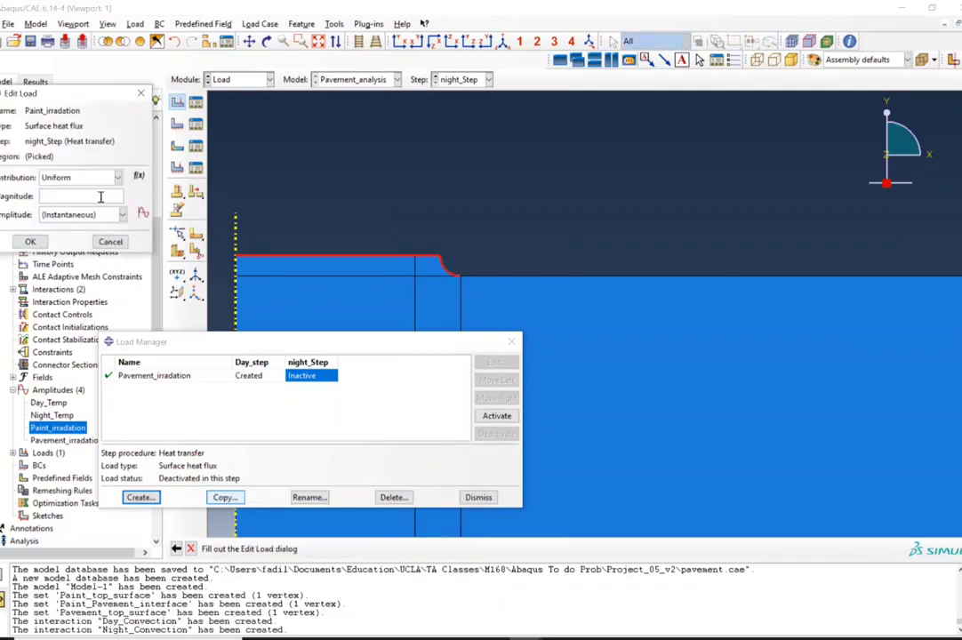
{"action": "type", "text": "1"}
{"action": "left_click", "coordinate": [87, 216]}
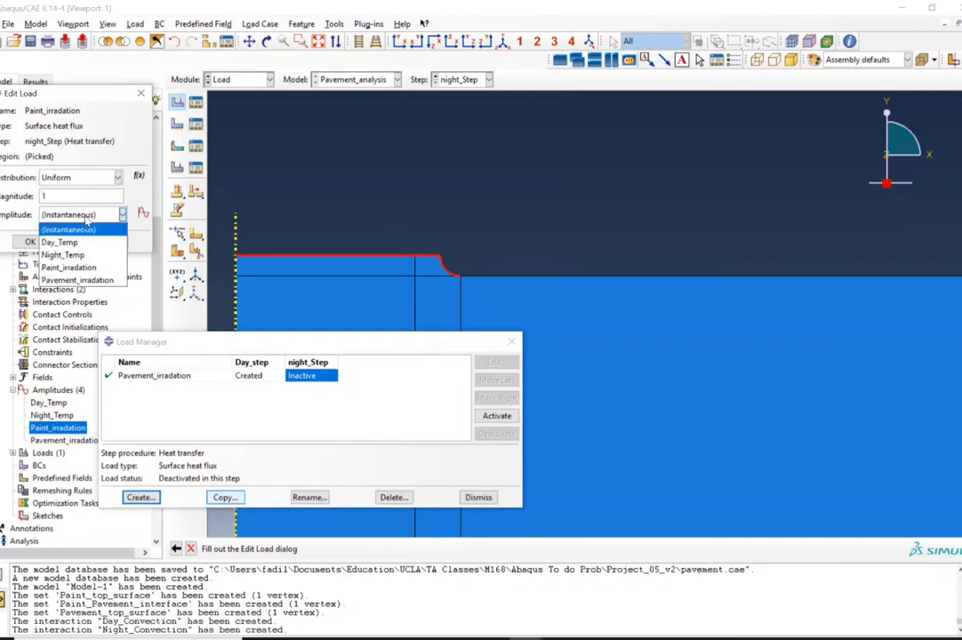
{"action": "left_click", "coordinate": [71, 267]}
{"action": "left_click", "coordinate": [29, 242]}
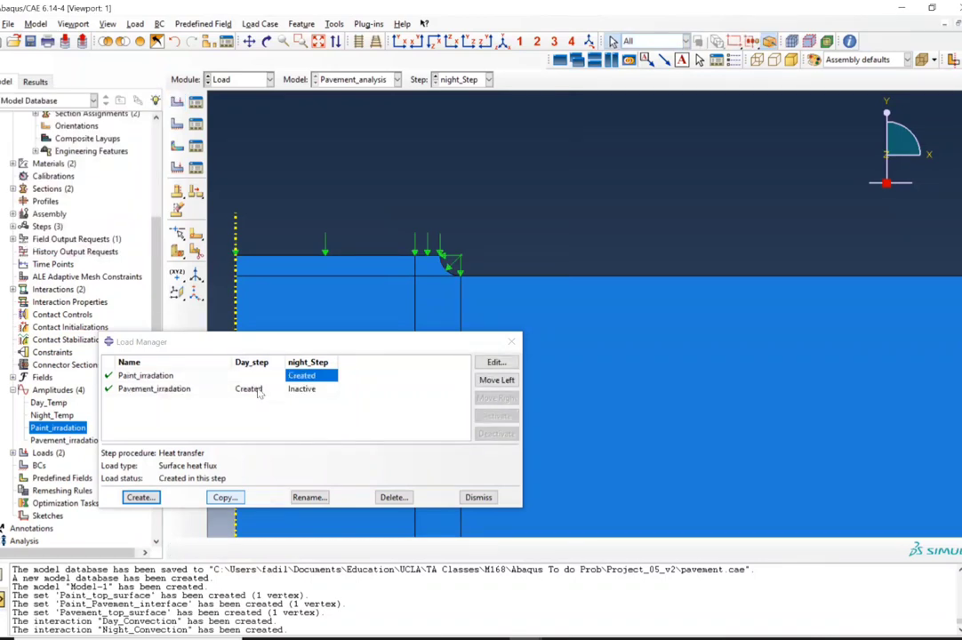
{"action": "left_click", "coordinate": [288, 393]}
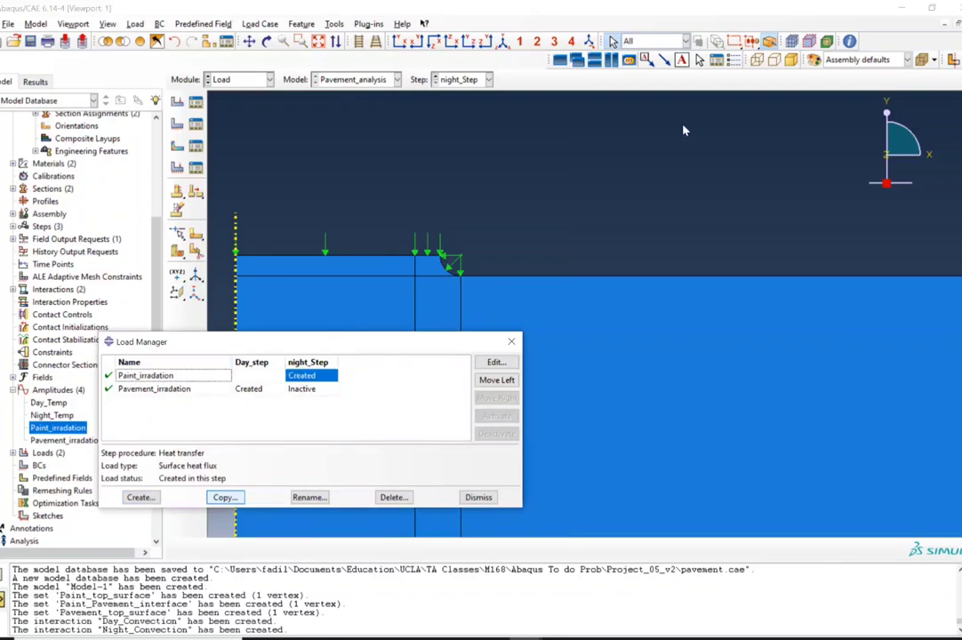
{"action": "left_click", "coordinate": [438, 233]}
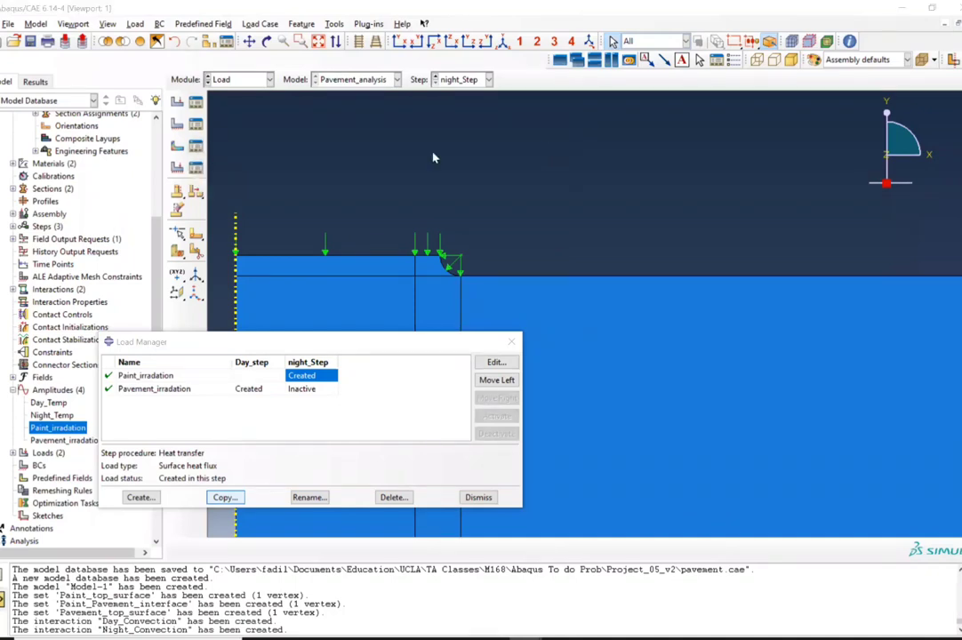
Step: Start a Temperature predefined field named Initial_Temp in the Initial step, from the Other category
{"action": "left_click", "coordinate": [196, 148]}
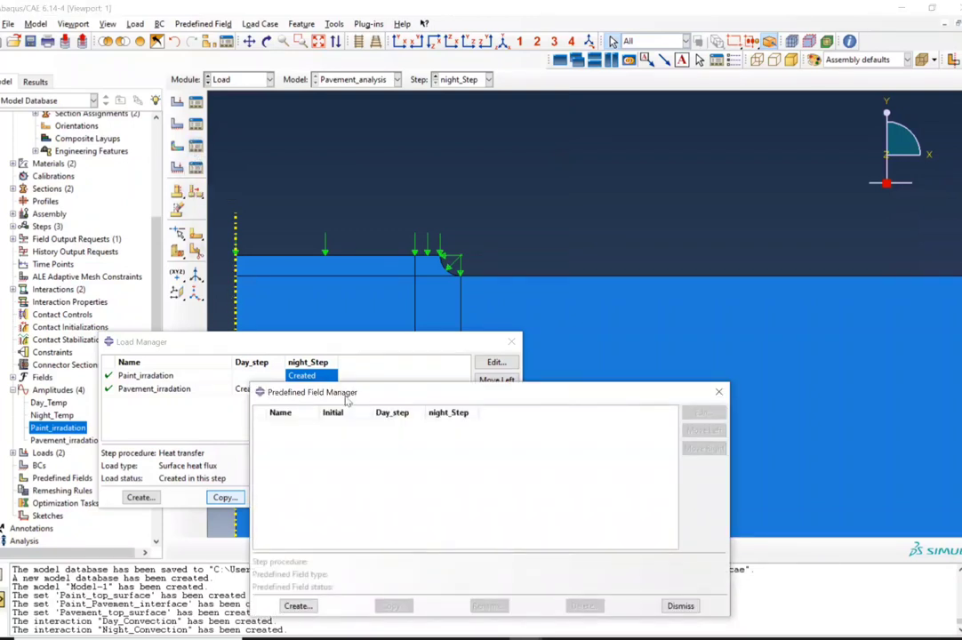
{"action": "left_click", "coordinate": [296, 608]}
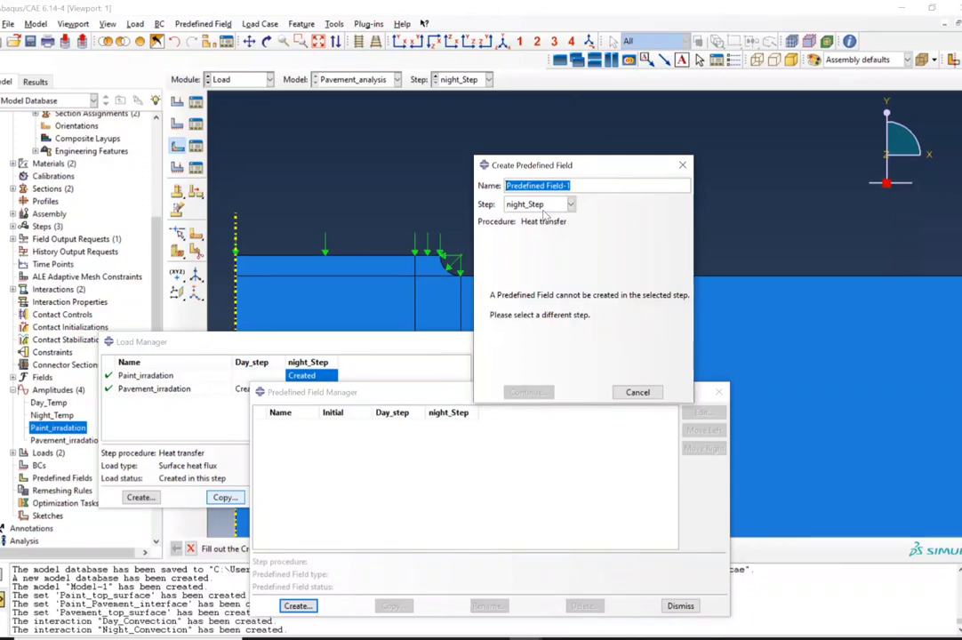
{"action": "left_click", "coordinate": [545, 205]}
{"action": "left_click", "coordinate": [533, 199]}
{"action": "scroll", "coordinate": [533, 201], "scroll_direction": "up", "scroll_amount": 2}
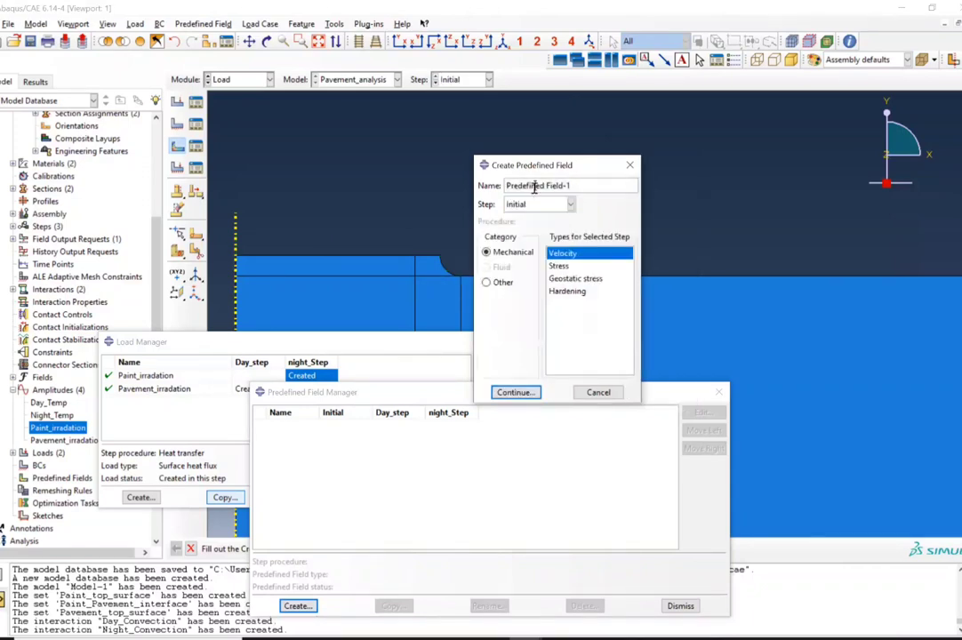
{"action": "type", "text": "Temp"}
{"action": "left_click", "coordinate": [506, 185]}
{"action": "type", "text": "Init"}
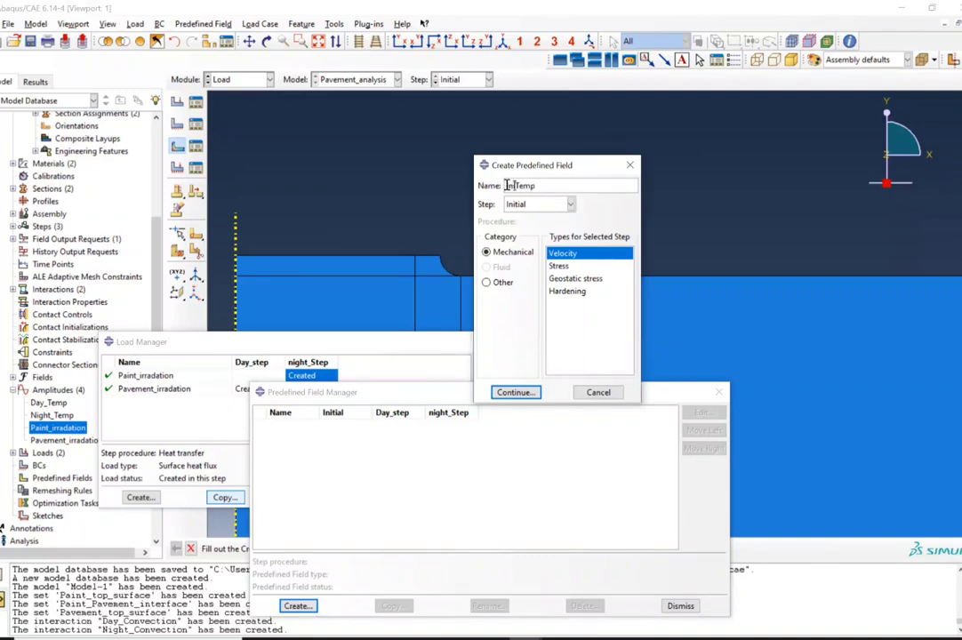
{"action": "type", "text": "ial_"}
{"action": "left_click", "coordinate": [494, 282]}
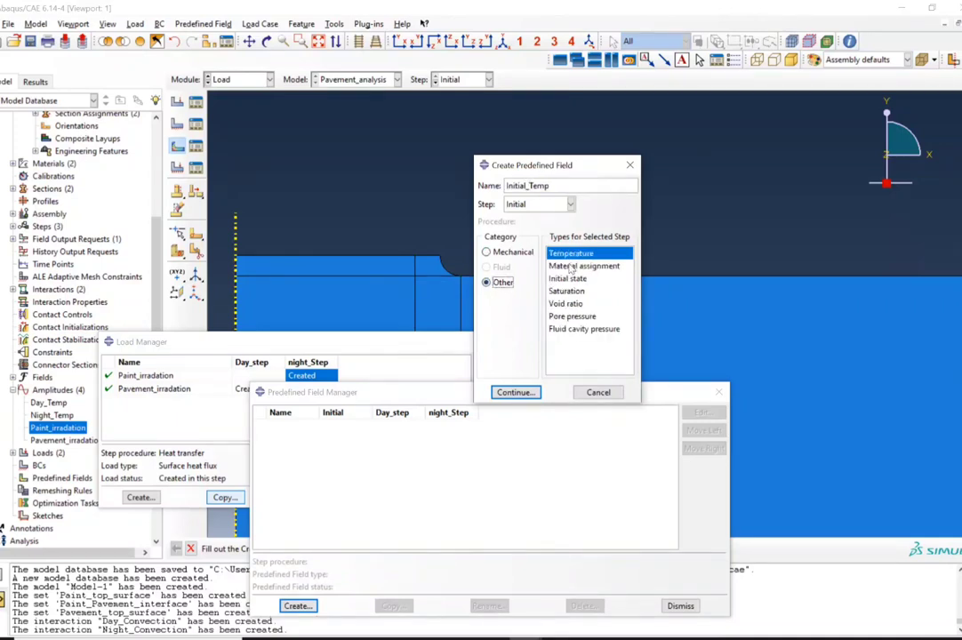
{"action": "left_click", "coordinate": [514, 392]}
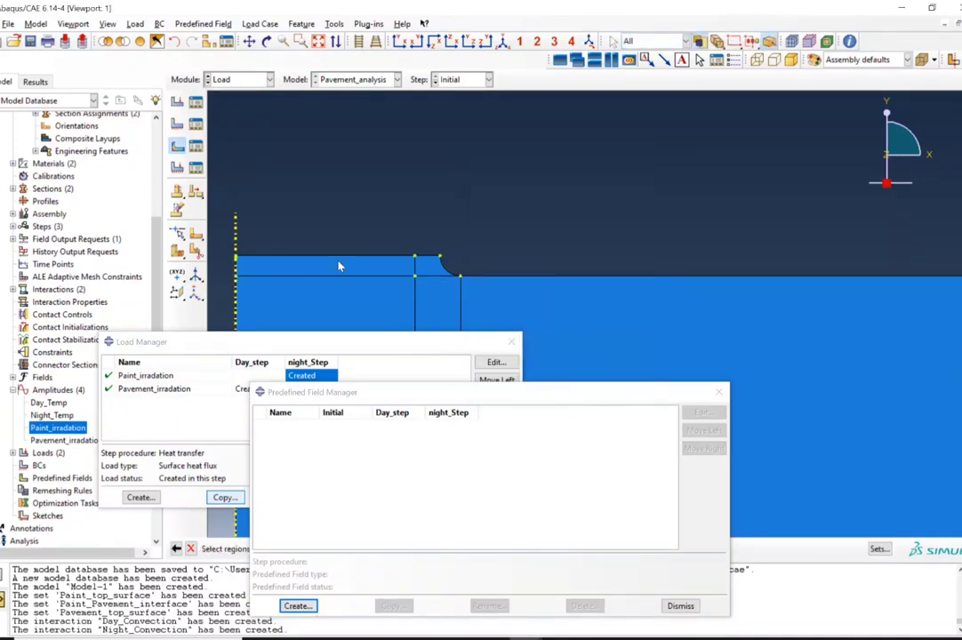
Step: Assign the whole paint and pavement model as the region for the Initial_Temp field
{"action": "left_click_drag", "start_coordinate": [229, 187], "coordinate": [774, 407]}
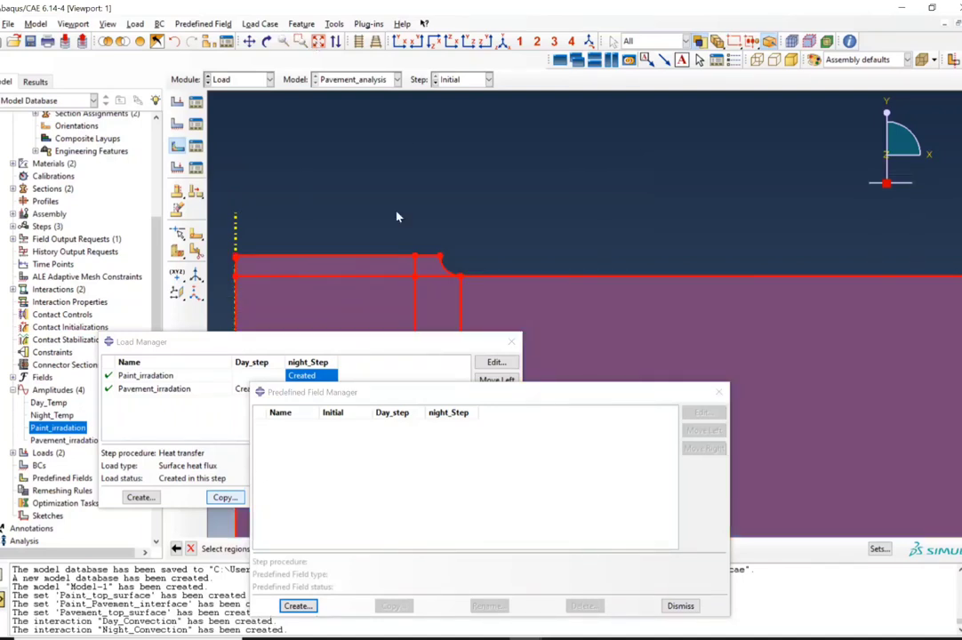
{"action": "scroll", "coordinate": [376, 347], "scroll_direction": "down", "scroll_amount": 2}
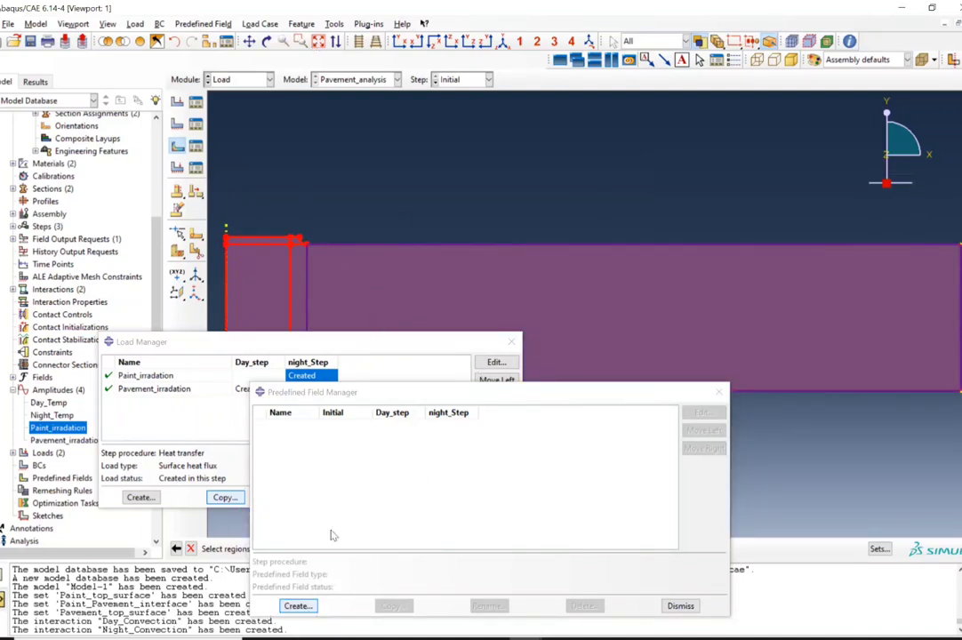
{"action": "left_click_drag", "start_coordinate": [501, 393], "coordinate": [641, 143]}
{"action": "left_click", "coordinate": [536, 548]}
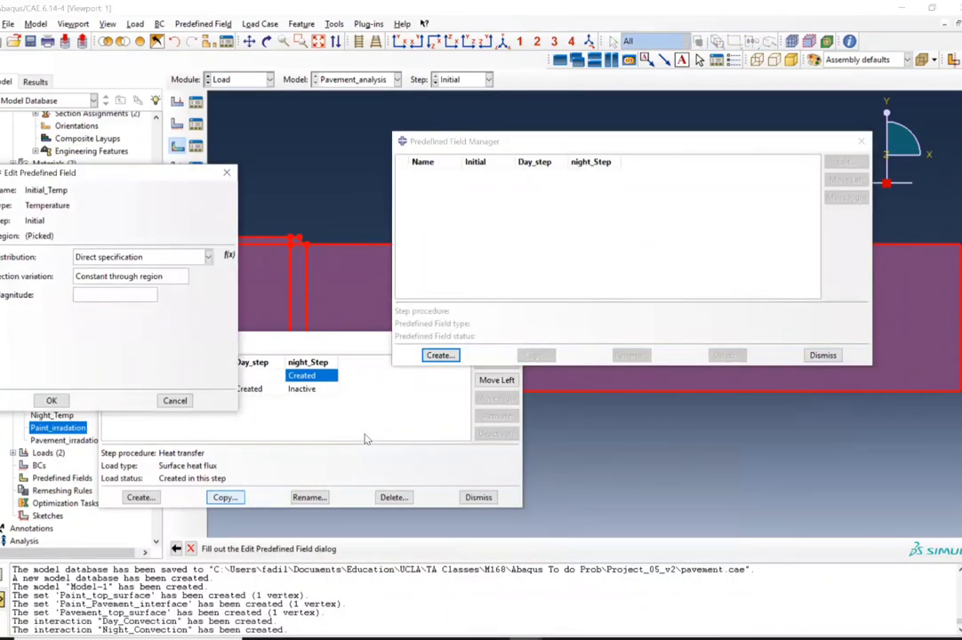
Step: Set the Initial_Temp field's magnitude to 25 and close the predefined field and load managers
{"action": "left_click", "coordinate": [131, 296]}
{"action": "type", "text": "25"}
{"action": "left_click", "coordinate": [52, 400]}
{"action": "left_click", "coordinate": [823, 355]}
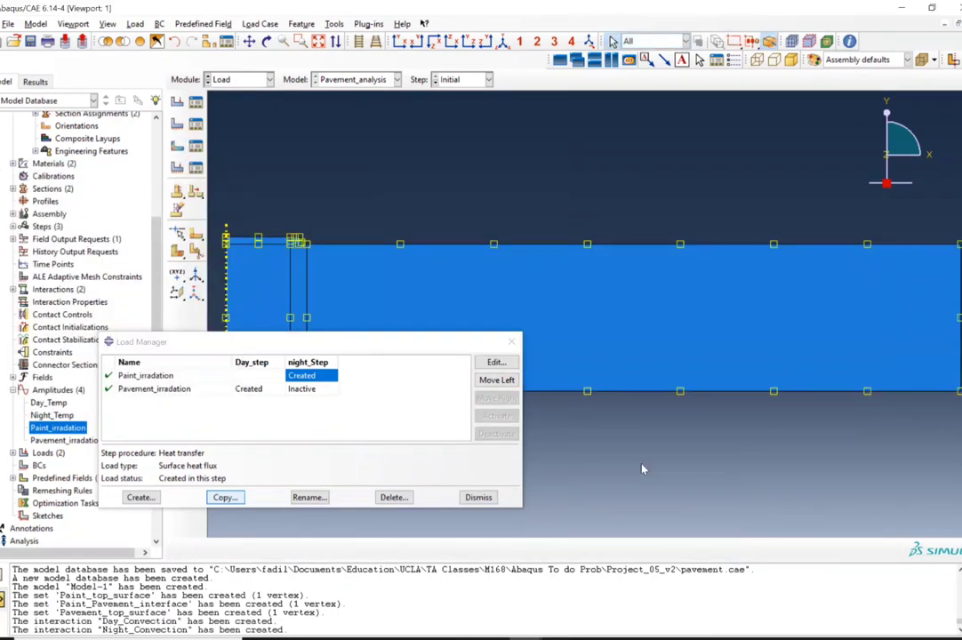
{"action": "left_click", "coordinate": [478, 497]}
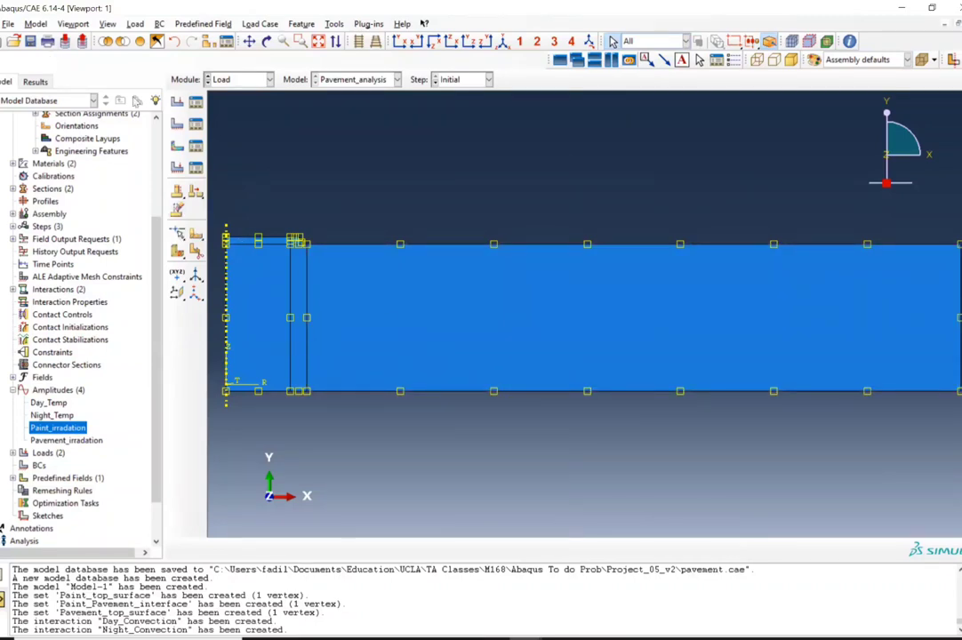
Step: In the Mesh module, assign structured mesh controls with Quad element shape to all paint and pavement regions
{"action": "left_click", "coordinate": [214, 79]}
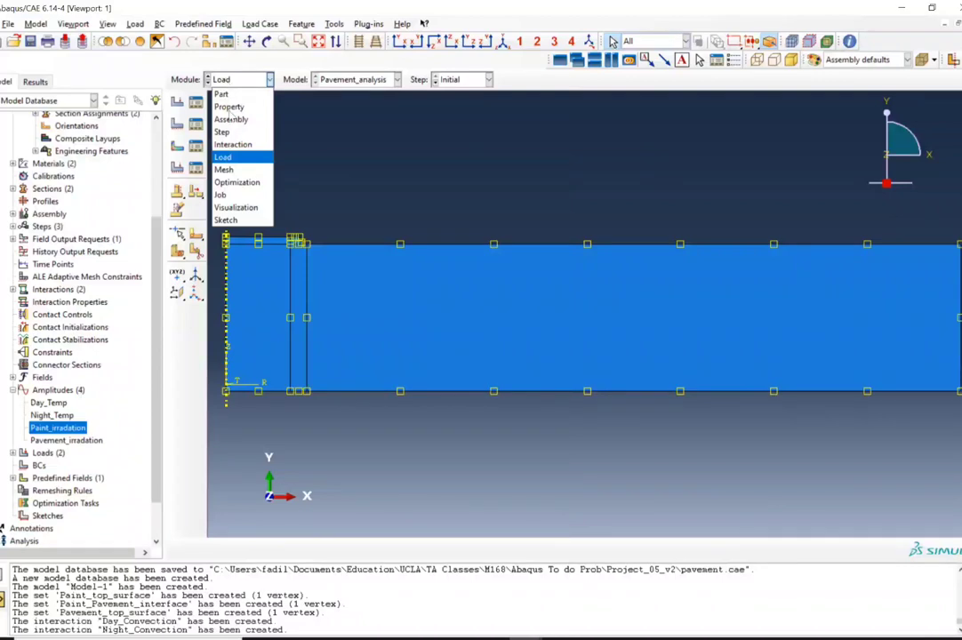
{"action": "left_click", "coordinate": [227, 170]}
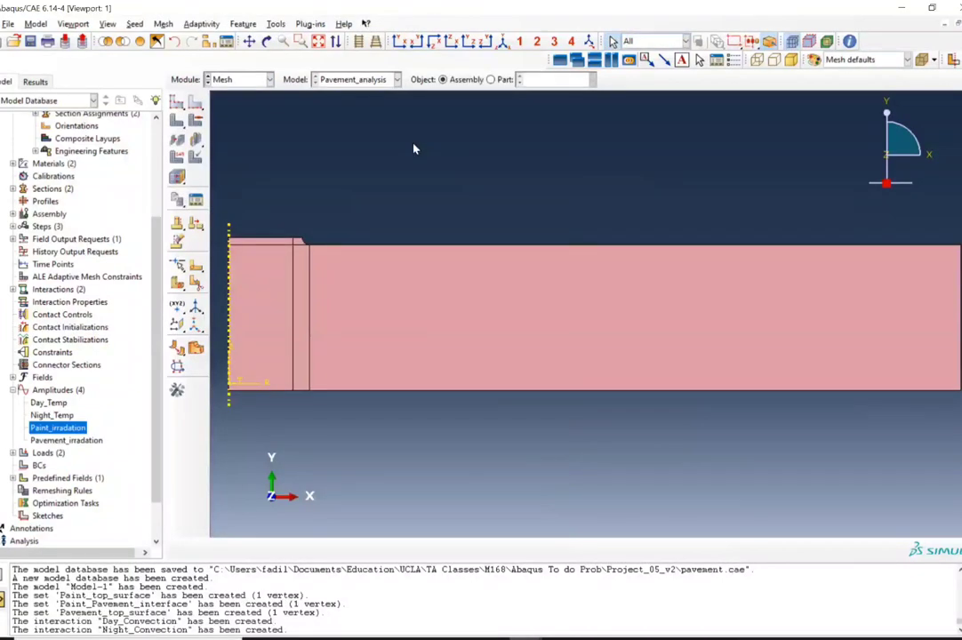
{"action": "left_click", "coordinate": [196, 120]}
{"action": "left_click_drag", "start_coordinate": [216, 191], "coordinate": [534, 443]}
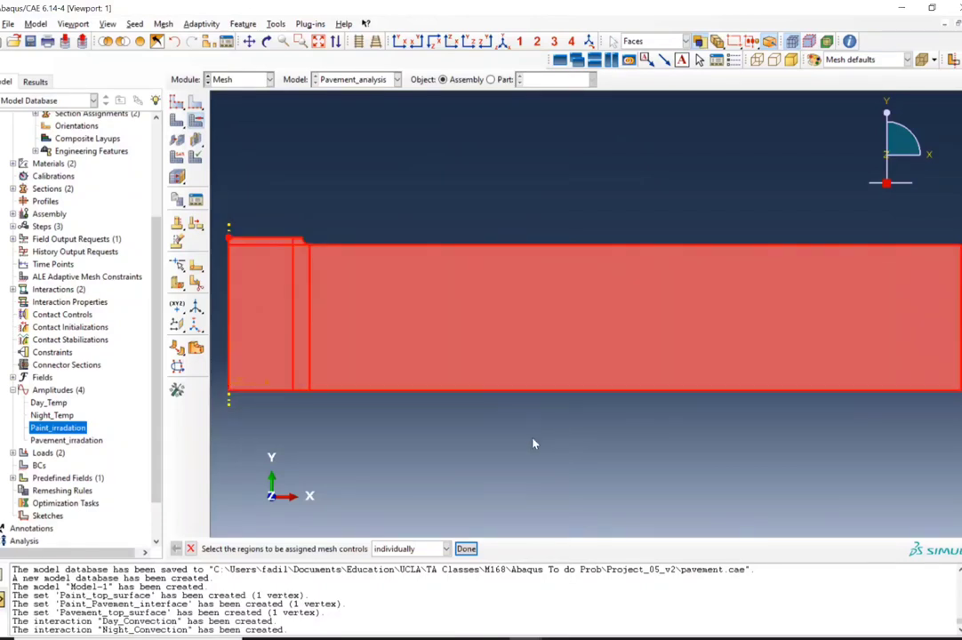
{"action": "middle_click", "coordinate": [532, 445]}
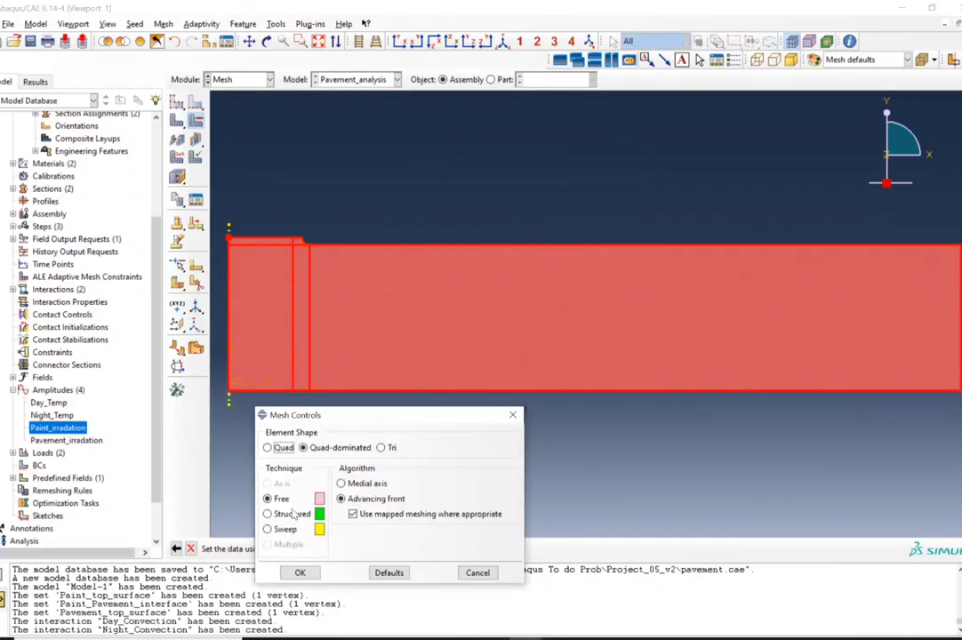
{"action": "left_click", "coordinate": [291, 514]}
{"action": "left_click", "coordinate": [268, 447]}
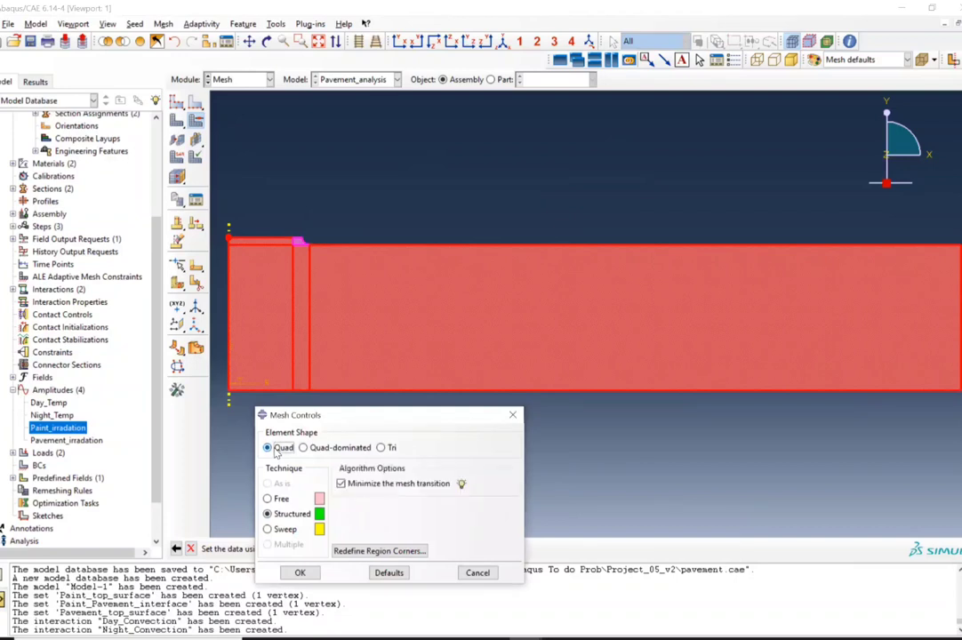
{"action": "left_click", "coordinate": [298, 573]}
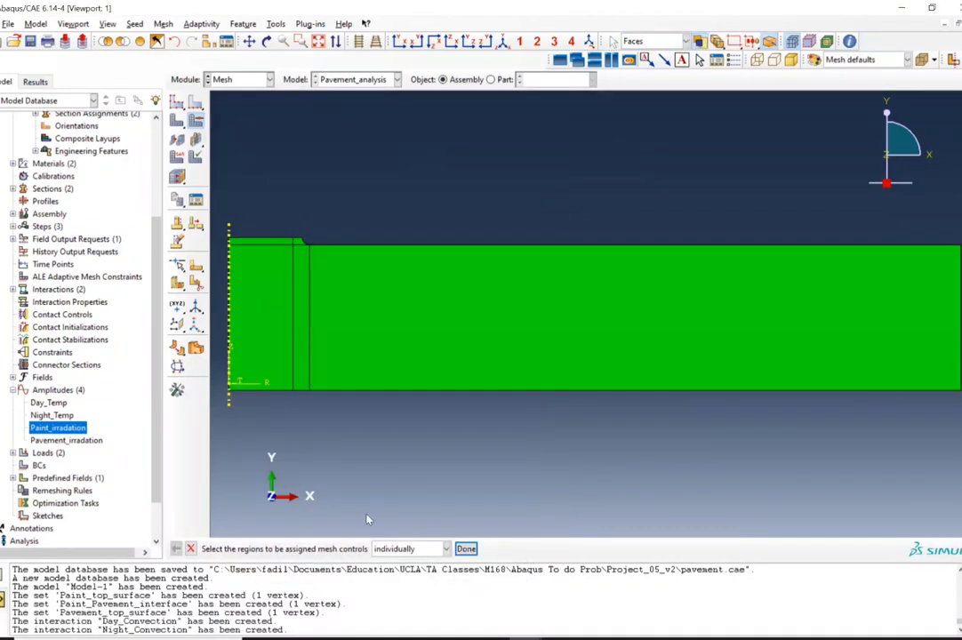
{"action": "left_click", "coordinate": [464, 549]}
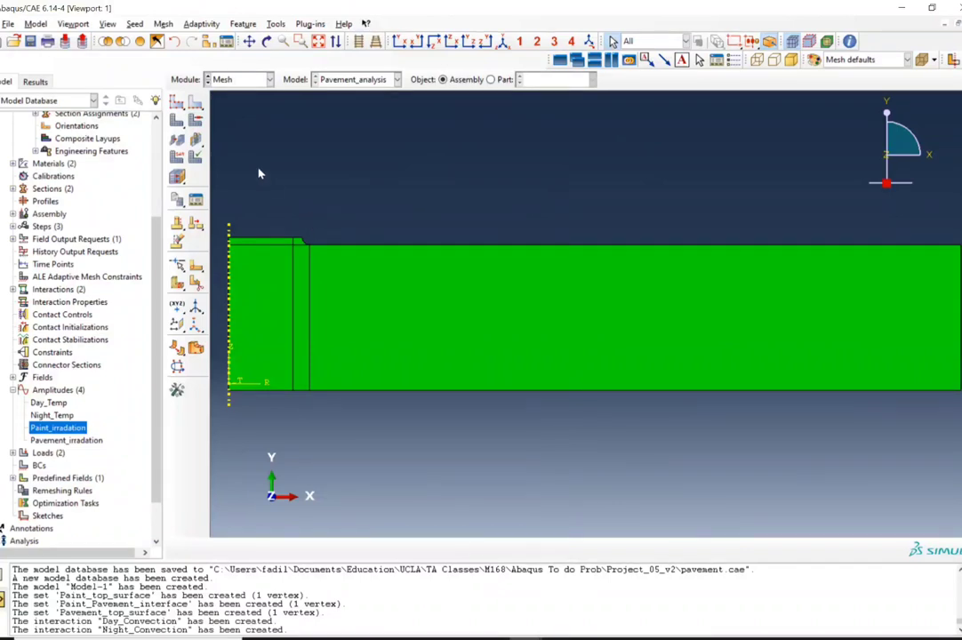
{"action": "left_click", "coordinate": [285, 243]}
{"action": "left_click", "coordinate": [306, 255]}
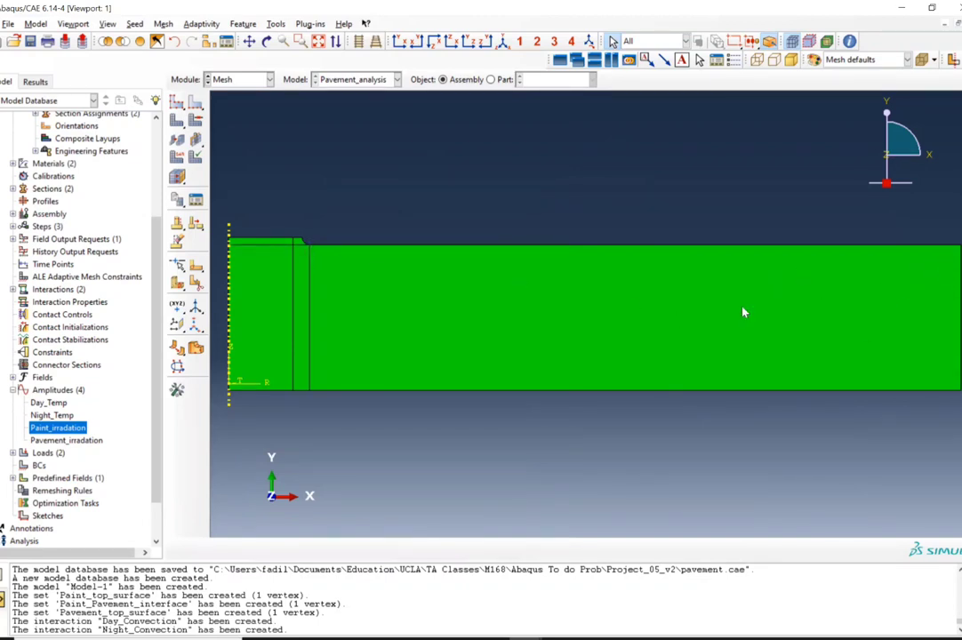
Step: Start local seeding by number on the long upper and lower edges of the unpainted pavement region
{"action": "left_click", "coordinate": [196, 105]}
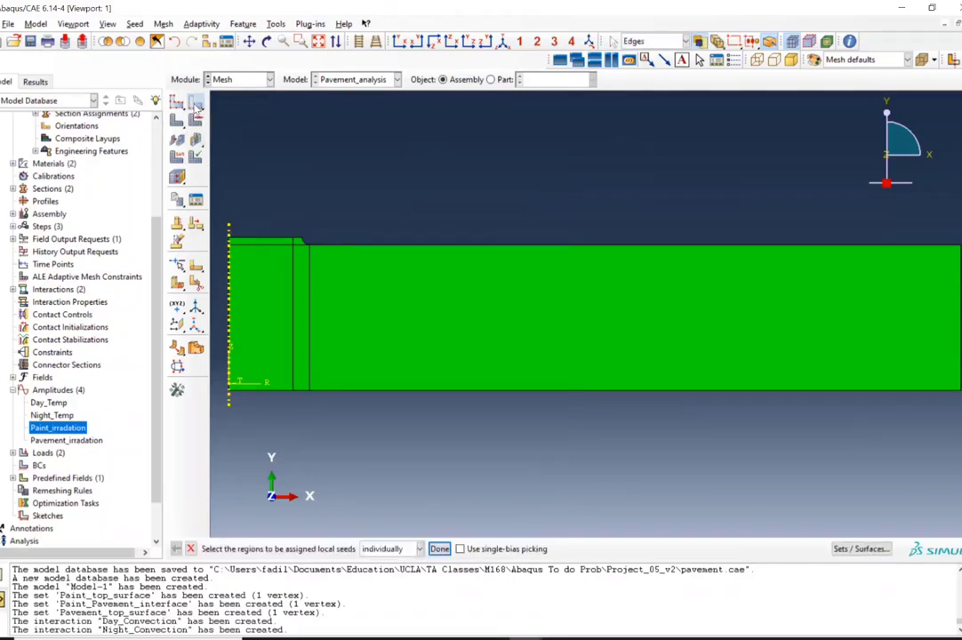
{"action": "left_click", "coordinate": [475, 246]}
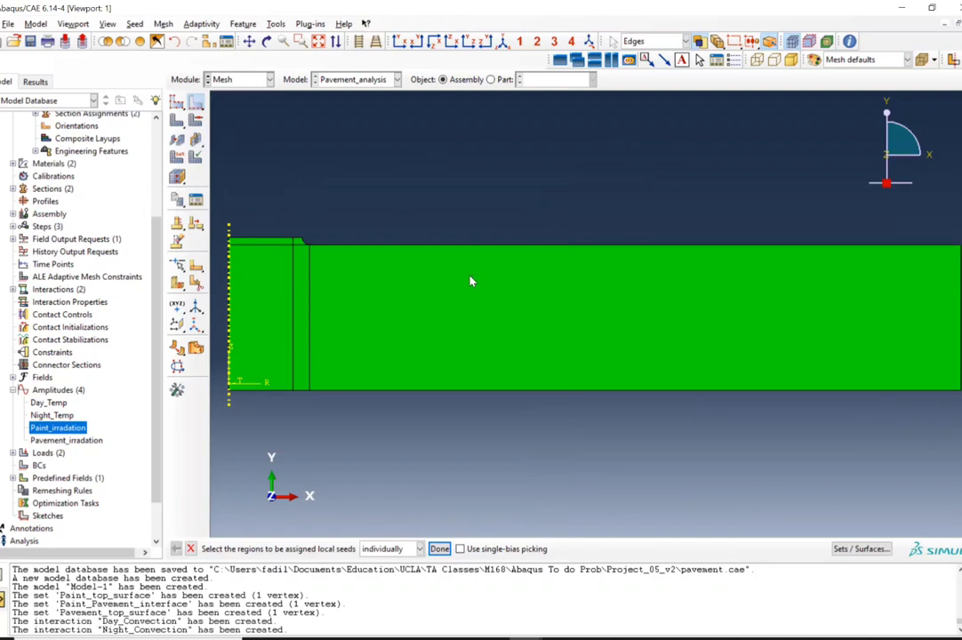
{"action": "left_click", "coordinate": [473, 392], "text": "shift"}
{"action": "middle_click", "coordinate": [472, 394]}
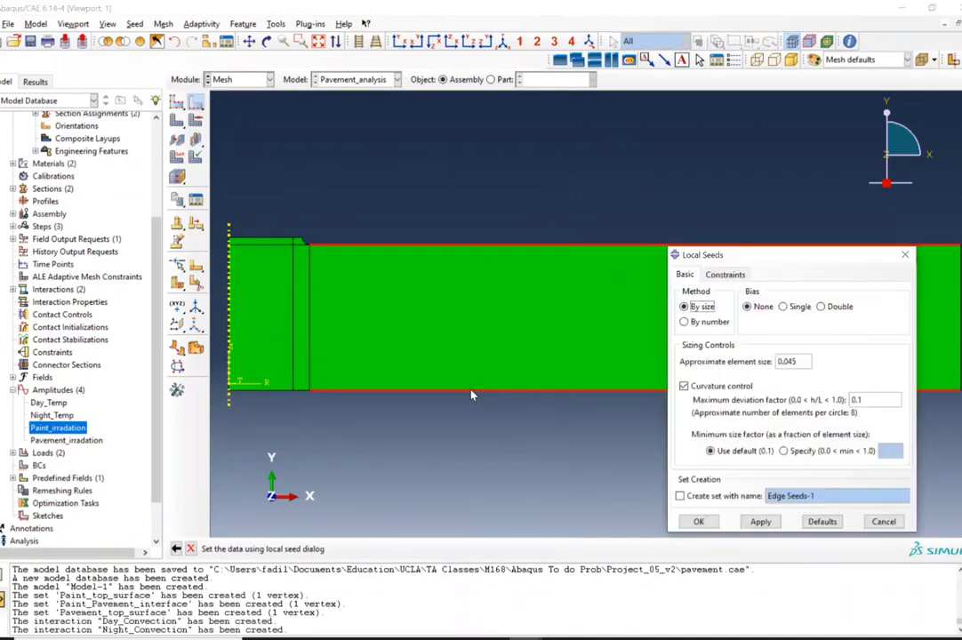
{"action": "left_click", "coordinate": [697, 322]}
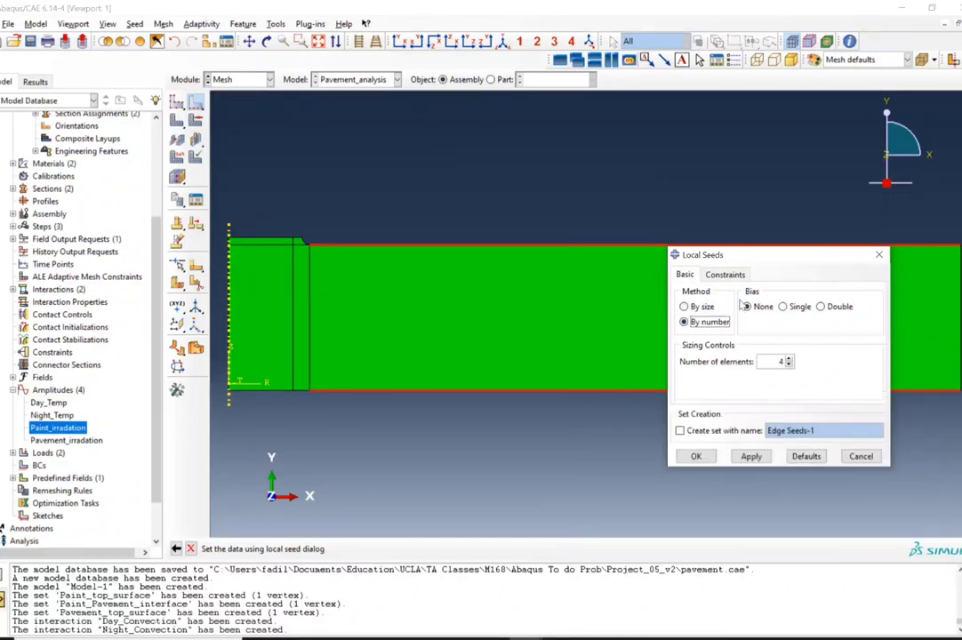
Step: Seed the two long horizontal pavement edges by number with single bias, 50 elements and a bias ratio of 15
{"action": "left_click", "coordinate": [782, 308]}
{"action": "double_click", "coordinate": [779, 362]}
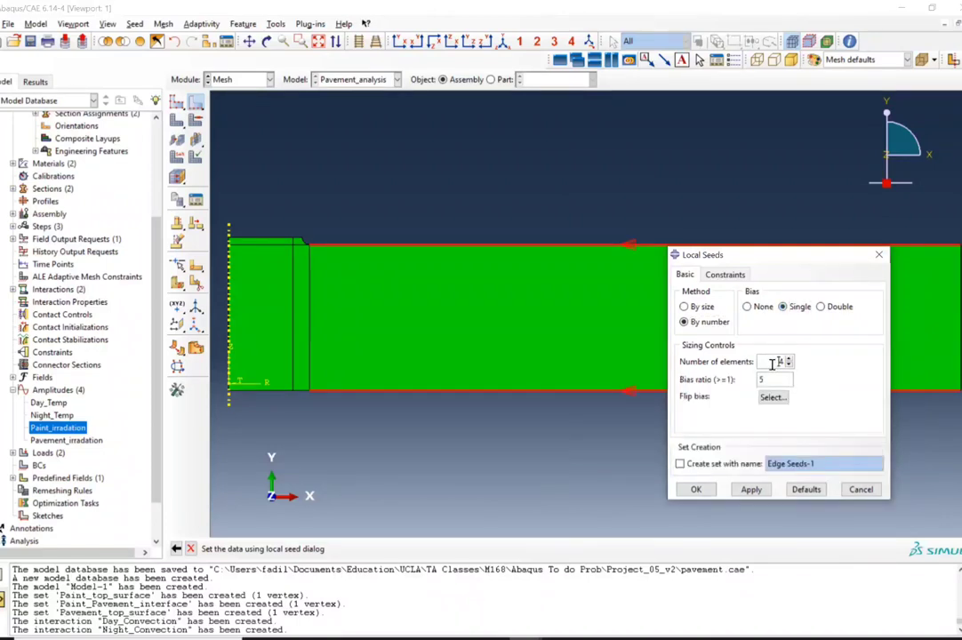
{"action": "left_click_drag", "start_coordinate": [753, 262], "coordinate": [823, 371]}
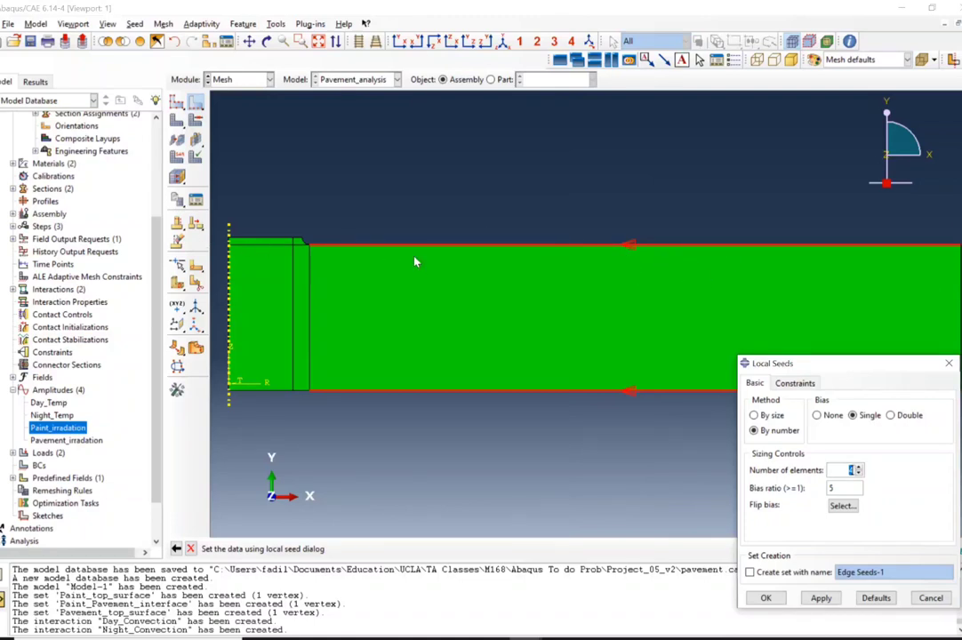
{"action": "left_click_drag", "start_coordinate": [800, 362], "coordinate": [773, 301]}
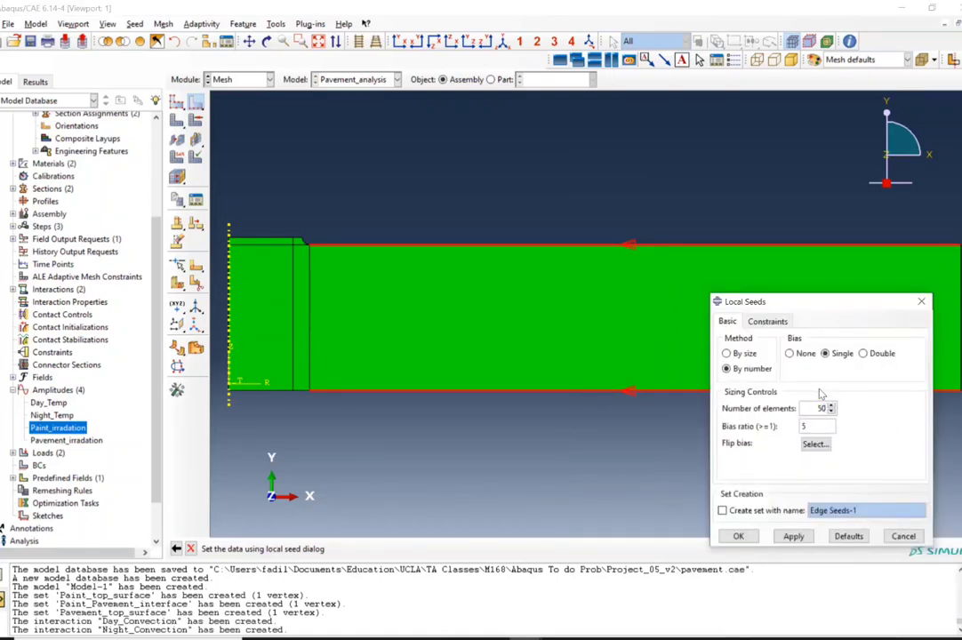
{"action": "left_click", "coordinate": [804, 426]}
{"action": "type", "text": "1"}
{"action": "left_click", "coordinate": [793, 536]}
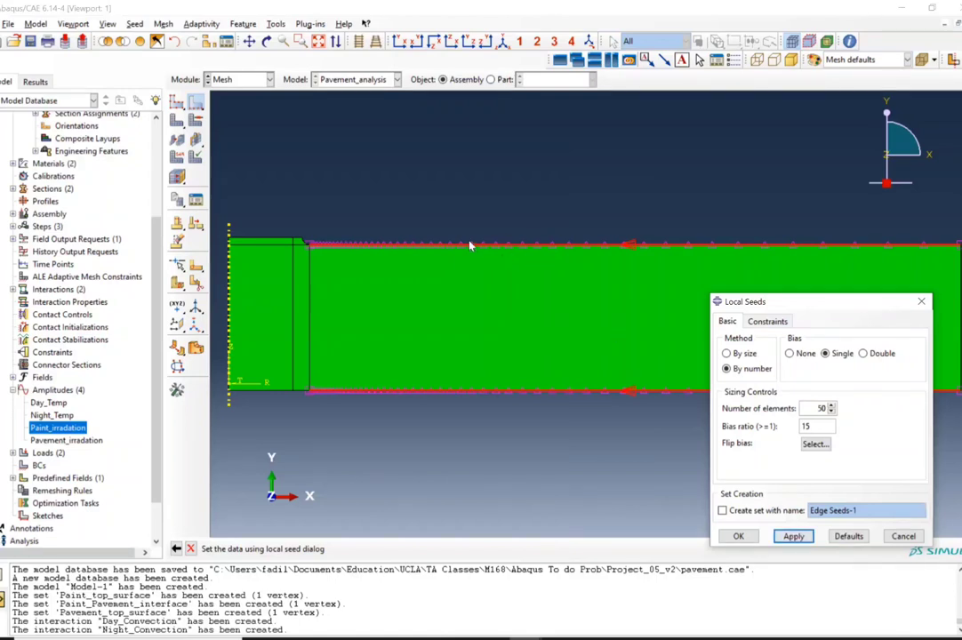
{"action": "scroll", "coordinate": [323, 254], "scroll_direction": "up", "scroll_amount": 3}
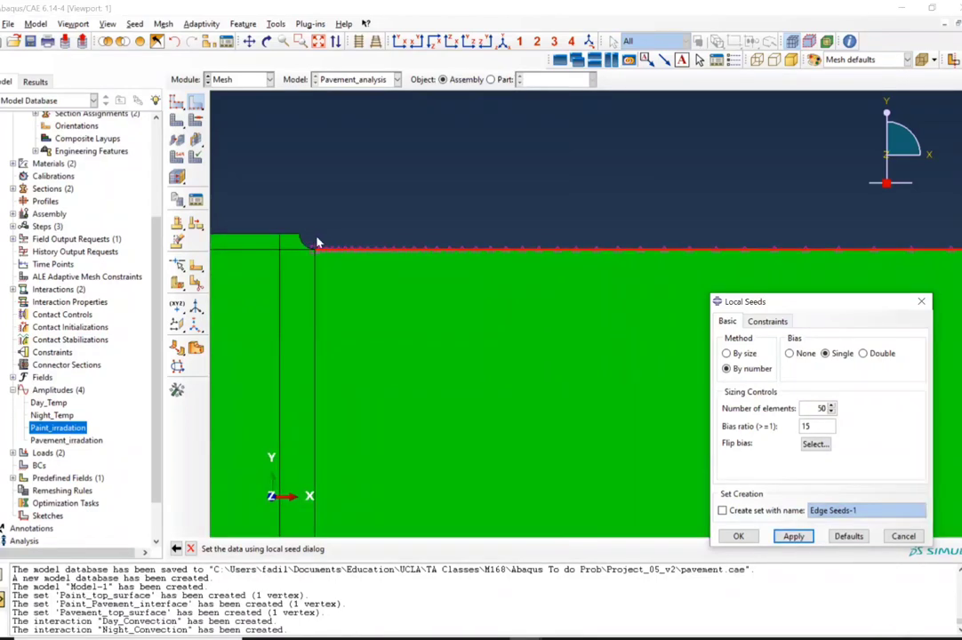
{"action": "scroll", "coordinate": [323, 254], "scroll_direction": "up", "scroll_amount": 2}
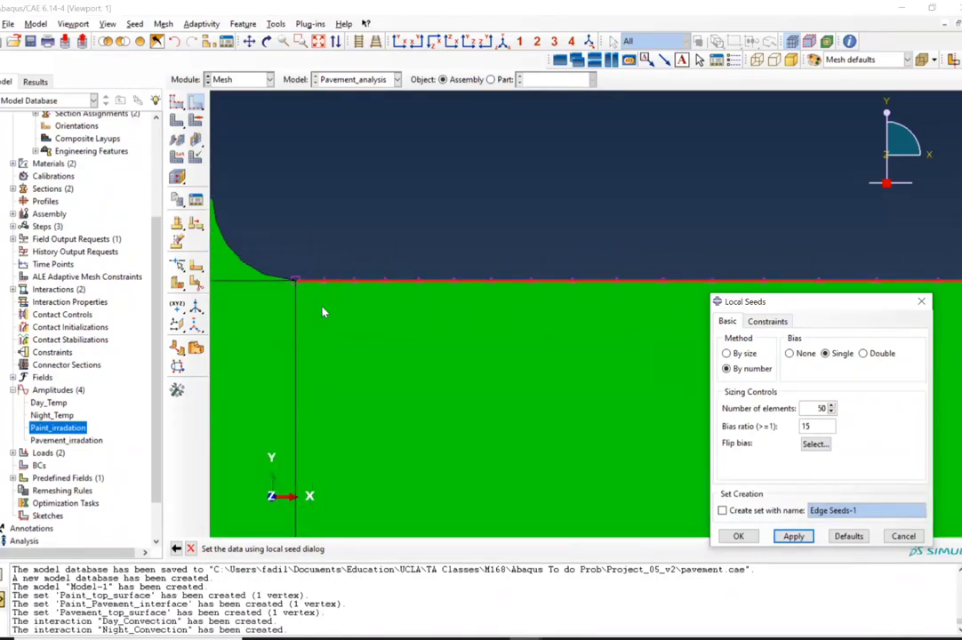
{"action": "scroll", "coordinate": [391, 326], "scroll_direction": "down", "scroll_amount": 5}
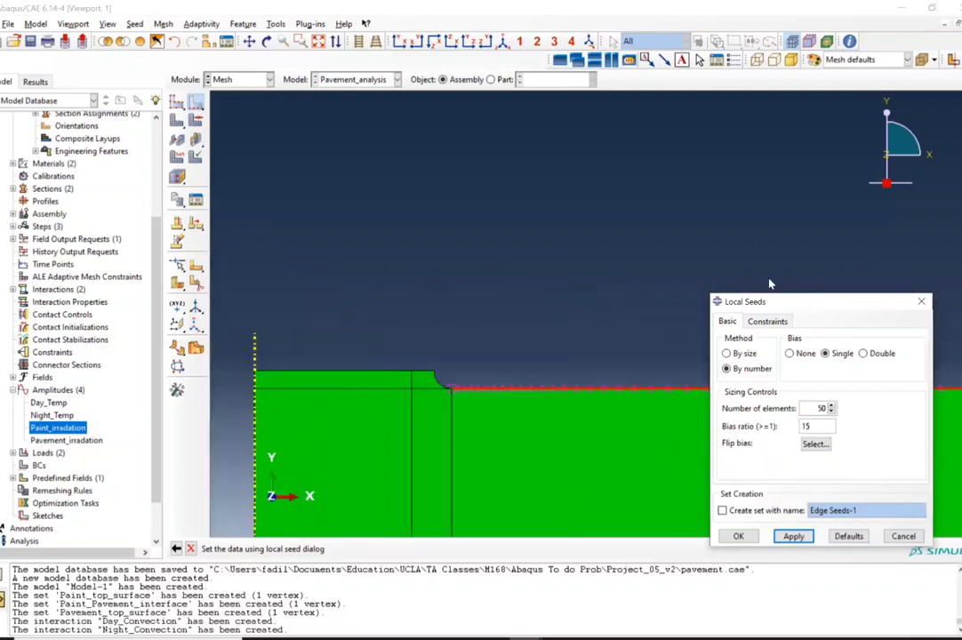
{"action": "scroll", "coordinate": [478, 307], "scroll_direction": "down", "scroll_amount": 3}
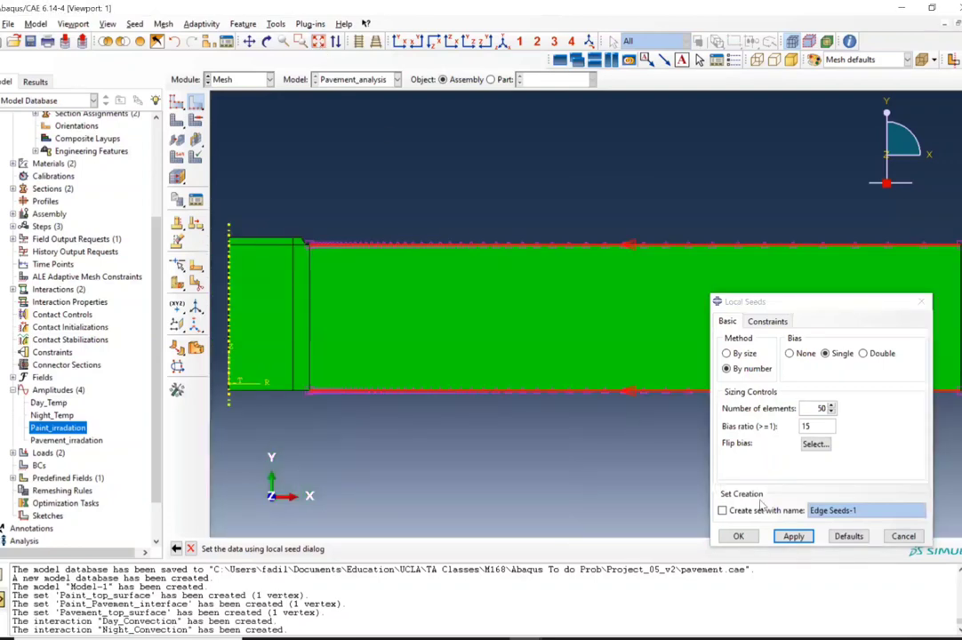
{"action": "left_click", "coordinate": [738, 536]}
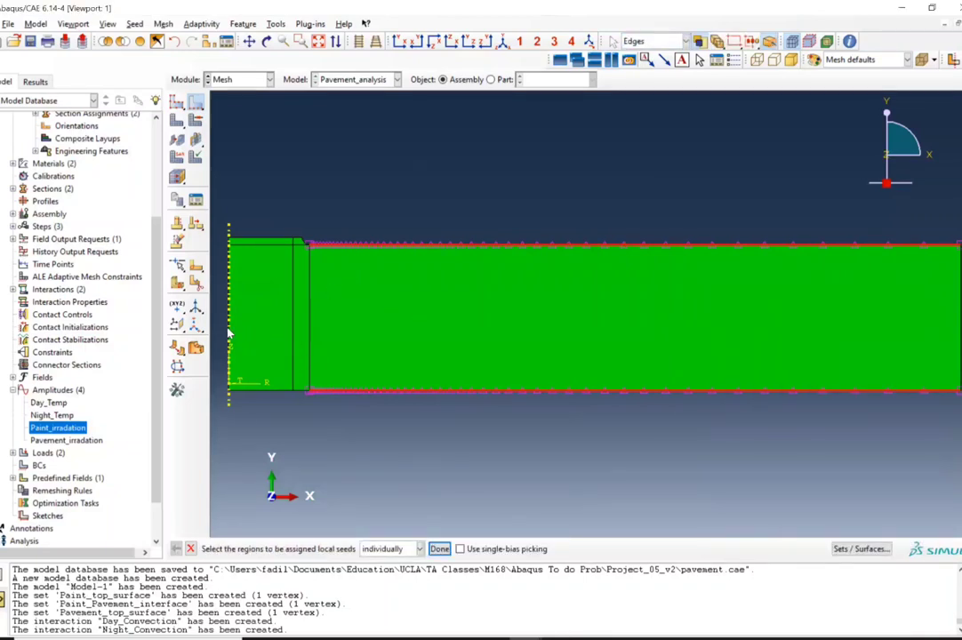
Step: Seed the four vertical pavement edges by number with single bias, using 20 elements and a bias ratio of 15
{"action": "left_click", "coordinate": [267, 320]}
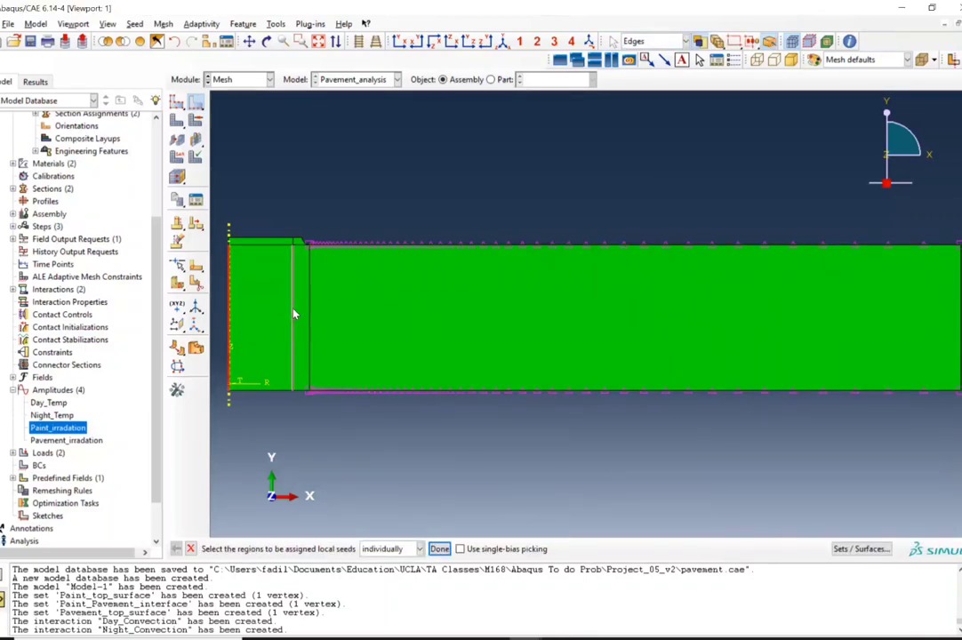
{"action": "left_click", "coordinate": [293, 313], "text": "shift"}
{"action": "left_click", "coordinate": [309, 313], "text": "shift"}
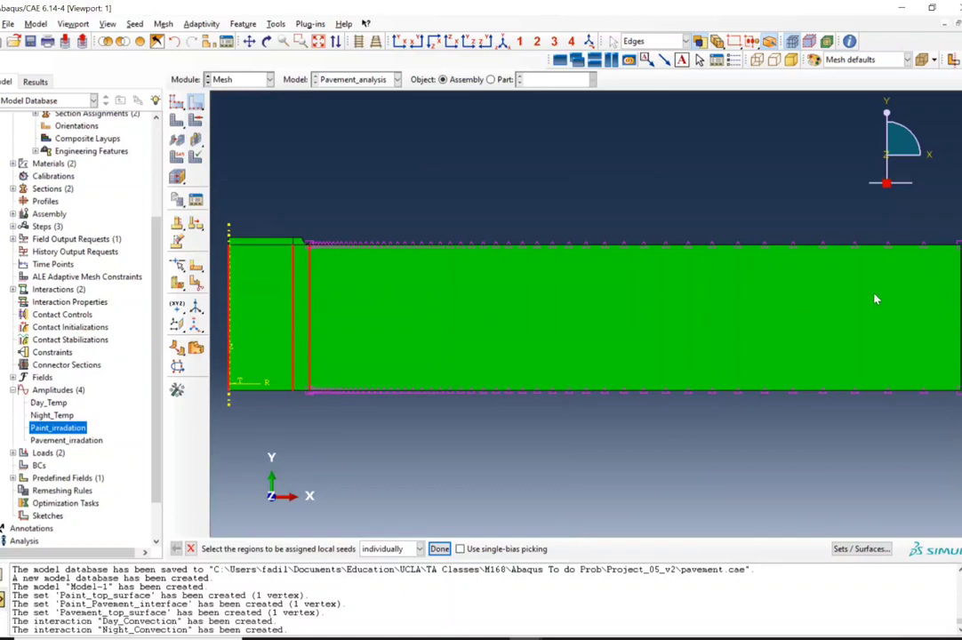
{"action": "left_click", "coordinate": [948, 310], "text": "shift"}
{"action": "middle_click", "coordinate": [949, 310]}
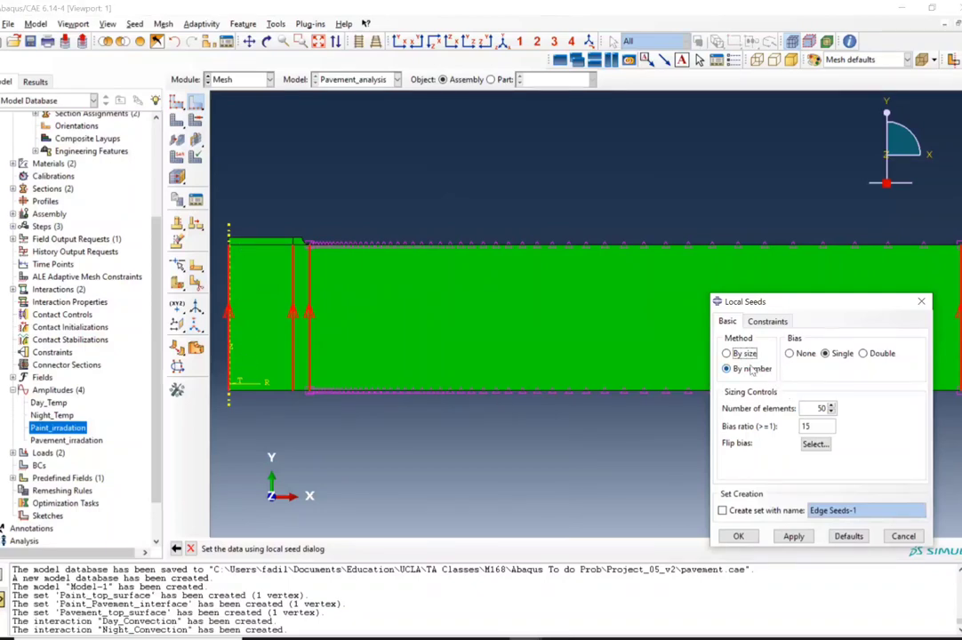
{"action": "double_click", "coordinate": [822, 408]}
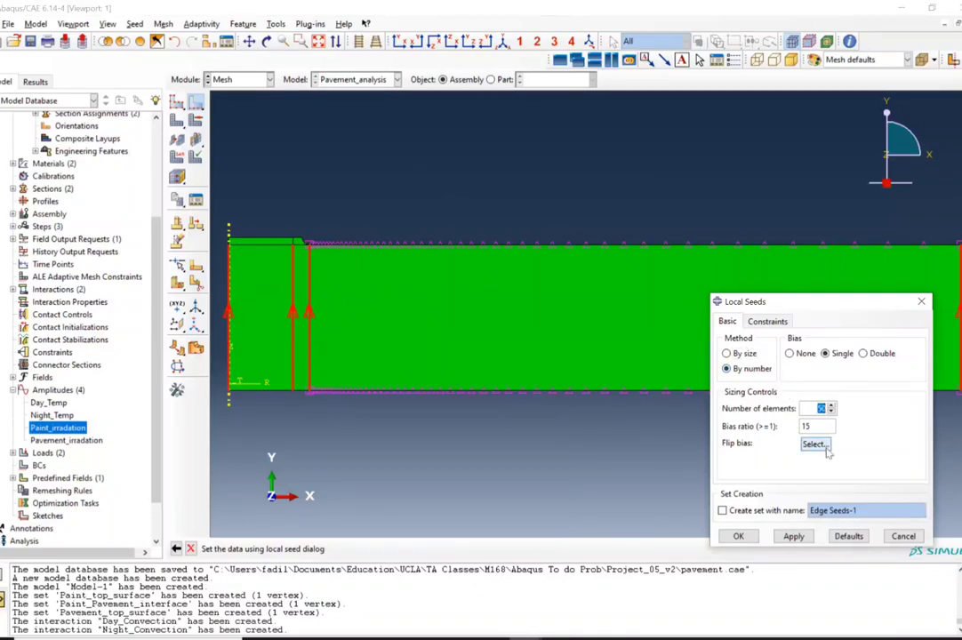
{"action": "type", "text": "30"}
{"action": "key", "text": "BackSpace"}
{"action": "key", "text": "BackSpace"}
{"action": "type", "text": "20"}
{"action": "left_click", "coordinate": [793, 537]}
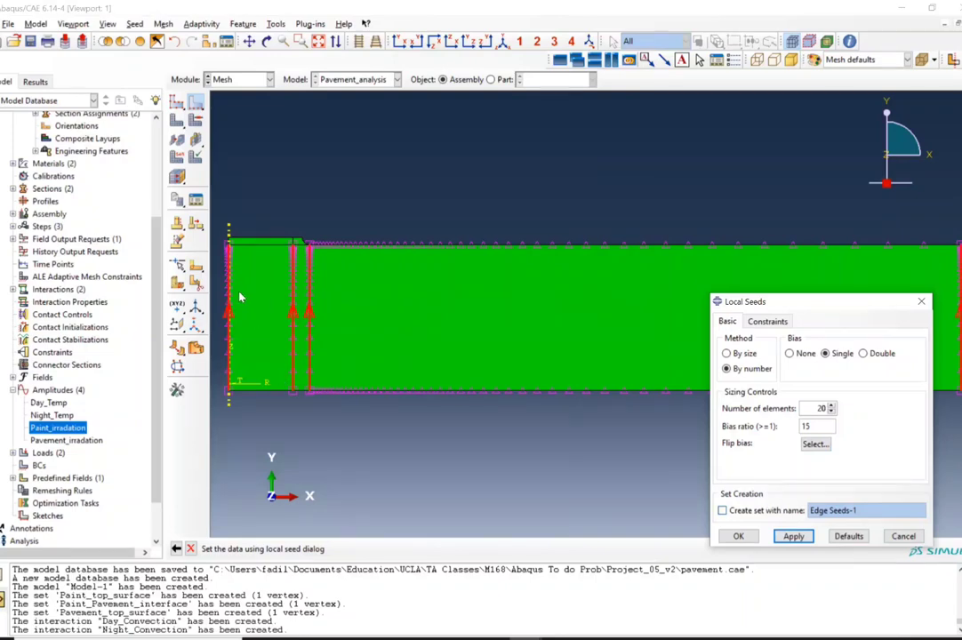
{"action": "scroll", "coordinate": [296, 243], "scroll_direction": "up", "scroll_amount": 5}
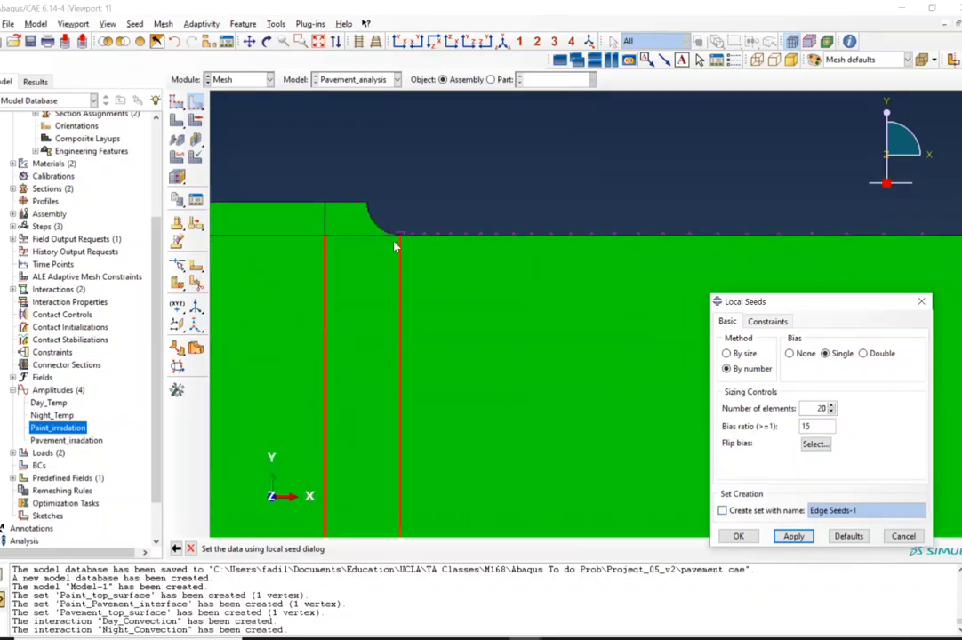
{"action": "scroll", "coordinate": [424, 252], "scroll_direction": "up", "scroll_amount": 2}
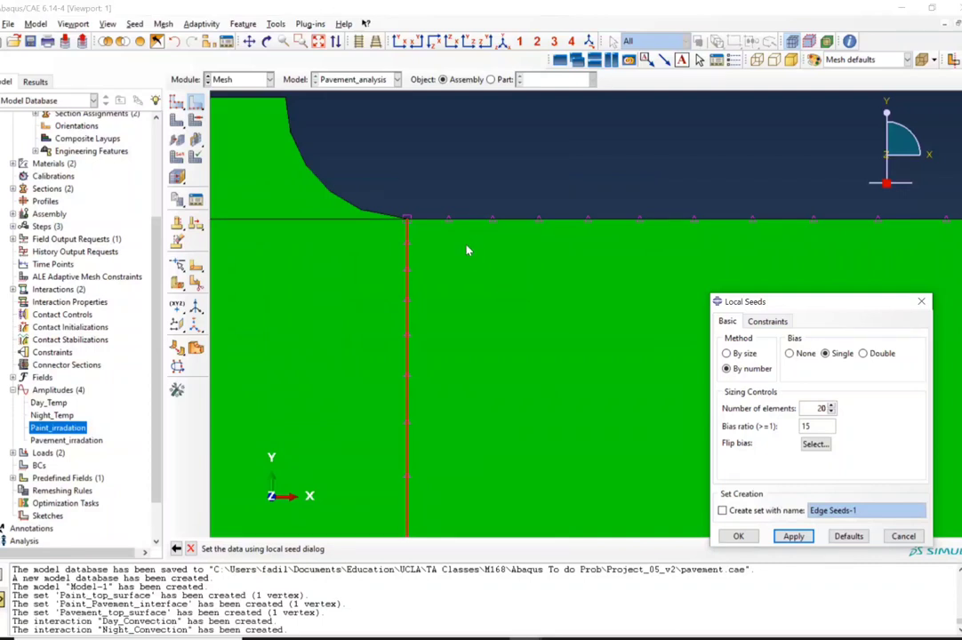
{"action": "left_click", "coordinate": [738, 536]}
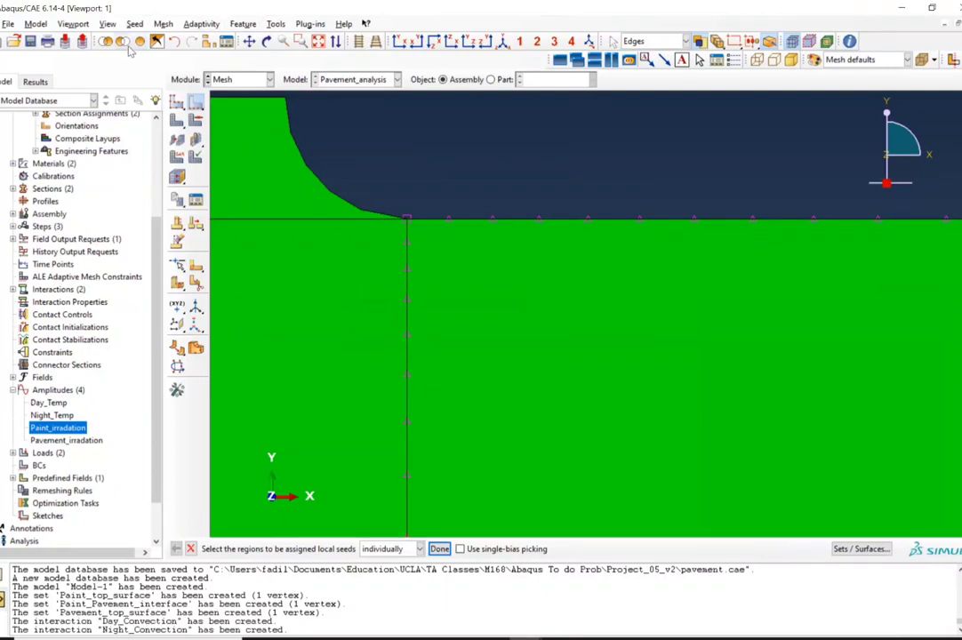
Step: Seed the short horizontal edges of the paint and the pavement beneath it by size, without bias, at approximate element size 0.001
{"action": "left_click", "coordinate": [318, 44]}
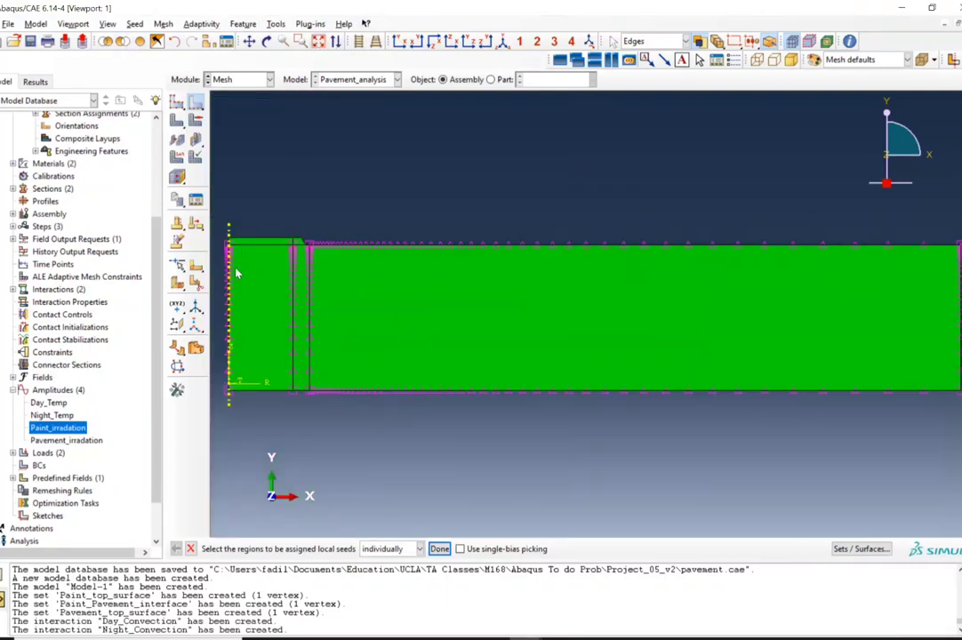
{"action": "scroll", "coordinate": [234, 249], "scroll_direction": "up", "scroll_amount": 3}
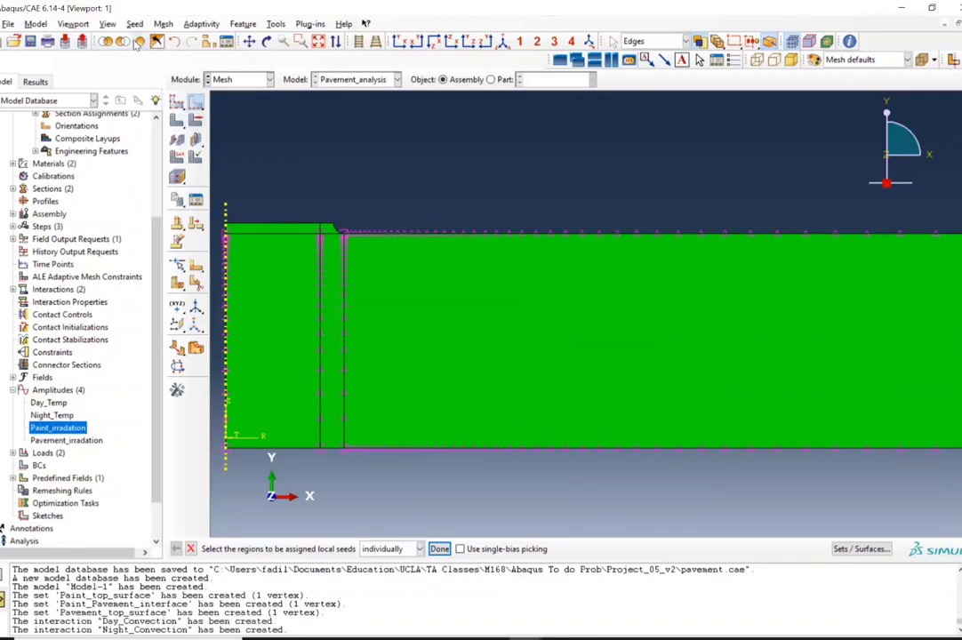
{"action": "left_click", "coordinate": [331, 237]}
{"action": "left_click", "coordinate": [291, 236], "text": "shift"}
{"action": "middle_click", "coordinate": [353, 471]}
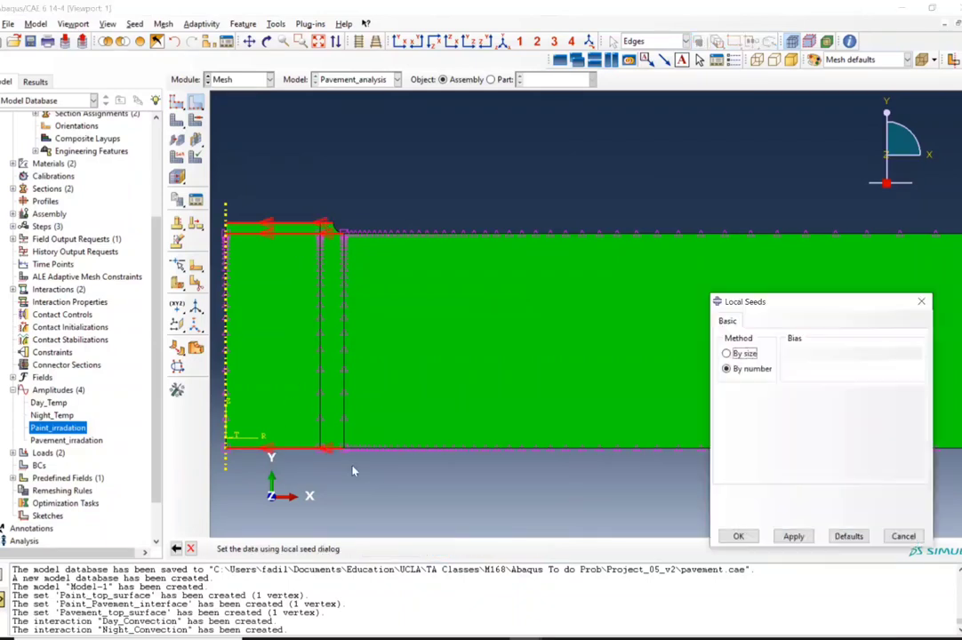
{"action": "left_click", "coordinate": [745, 354]}
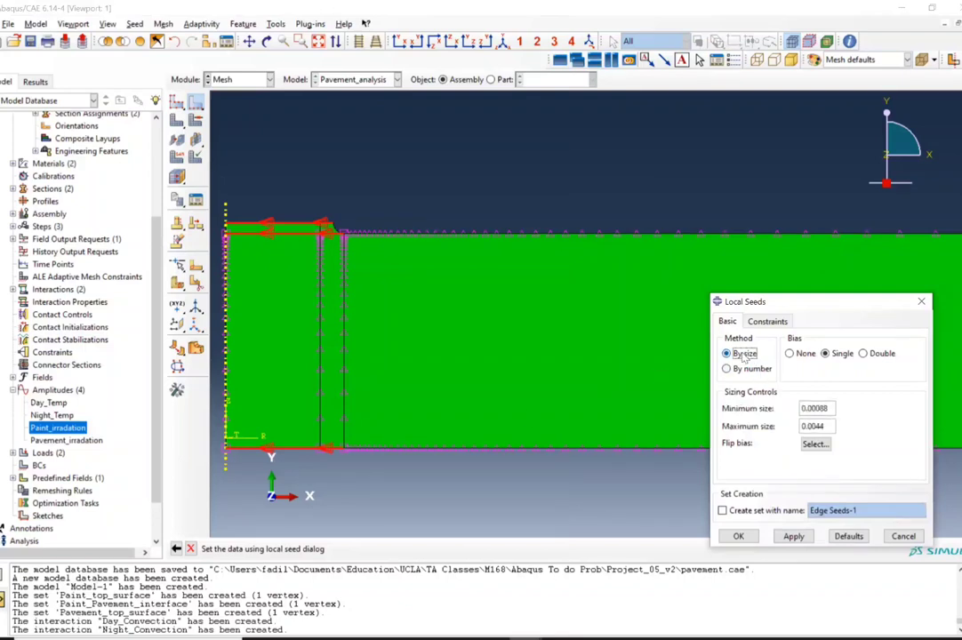
{"action": "left_click", "coordinate": [790, 353]}
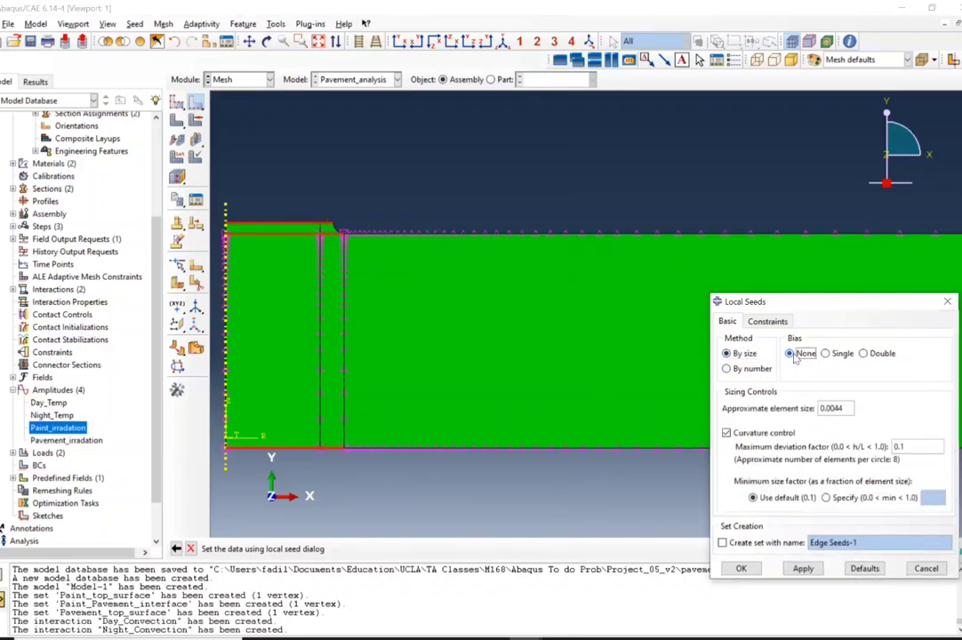
{"action": "left_click_drag", "start_coordinate": [831, 408], "coordinate": [856, 410]}
{"action": "type", "text": "1"}
{"action": "left_click", "coordinate": [803, 569]}
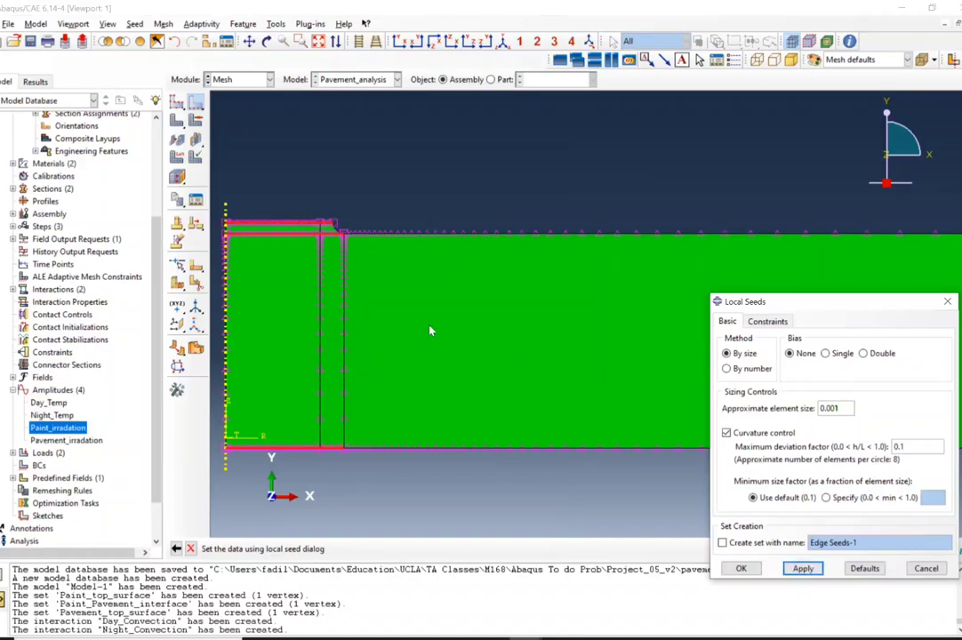
{"action": "scroll", "coordinate": [328, 226], "scroll_direction": "up", "scroll_amount": 3}
{"action": "scroll", "coordinate": [333, 223], "scroll_direction": "up", "scroll_amount": 1}
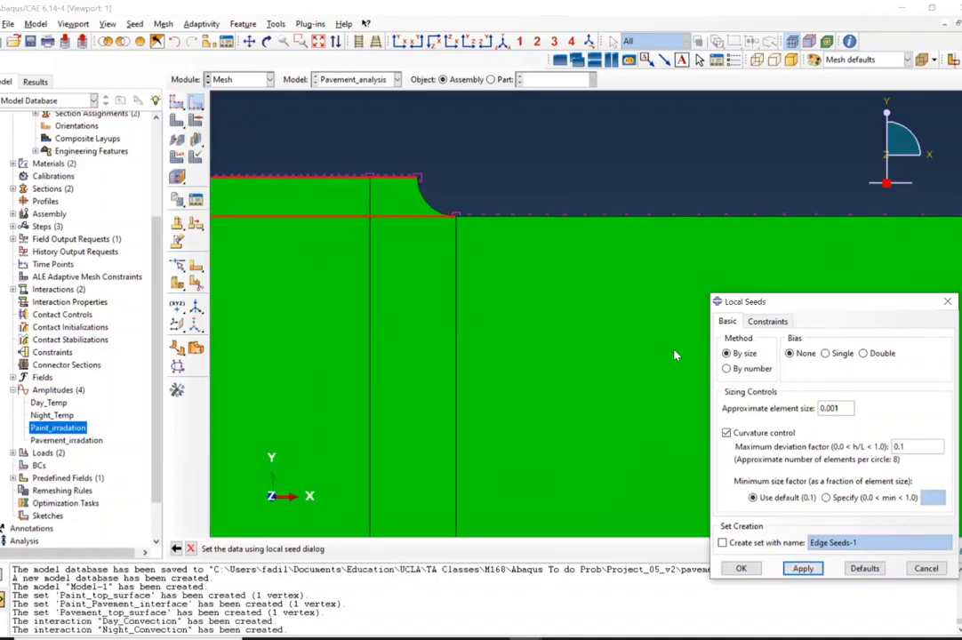
Step: Try an approximate element size of 0.002 on the selected short horizontal edges
{"action": "left_click_drag", "start_coordinate": [835, 407], "coordinate": [841, 408]}
{"action": "type", "text": "2"}
{"action": "left_click", "coordinate": [802, 569]}
Step: Set the approximate element size of the short horizontal edges to 0.001 and accept the seeds
{"action": "left_click_drag", "start_coordinate": [835, 408], "coordinate": [841, 409]}
{"action": "type", "text": "1"}
{"action": "left_click", "coordinate": [803, 569]}
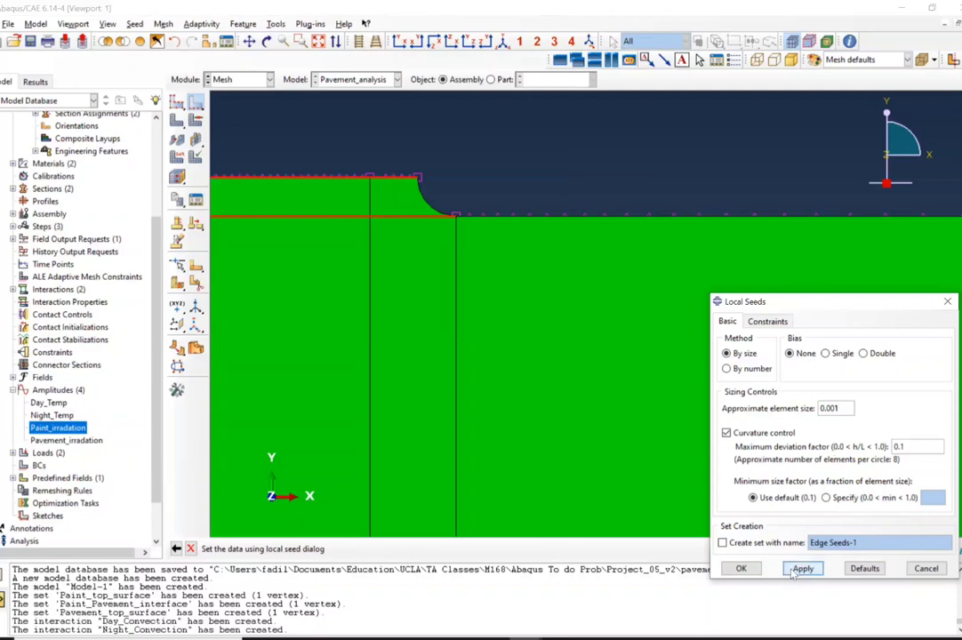
{"action": "left_click", "coordinate": [743, 567]}
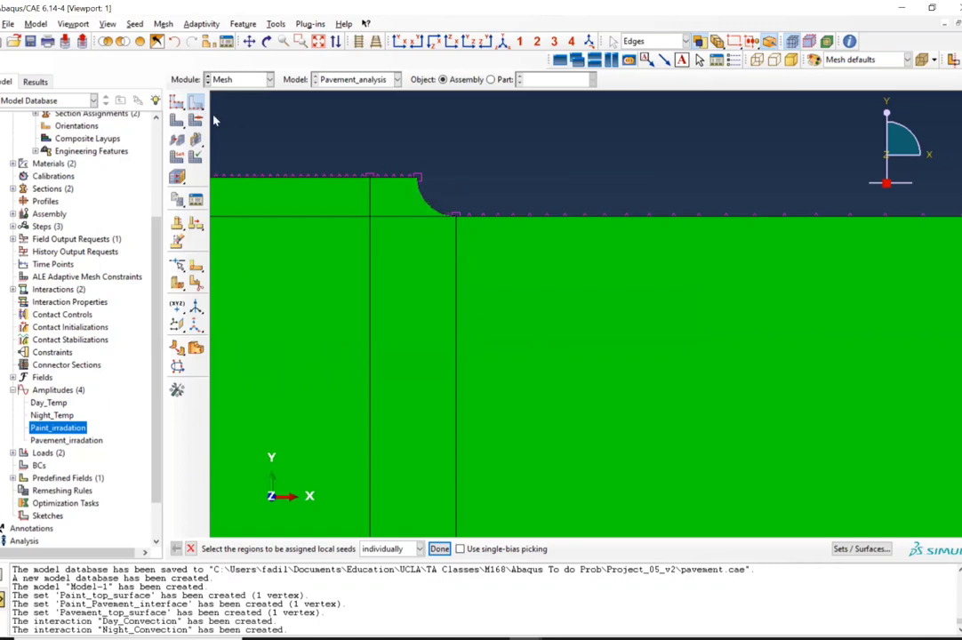
Step: Seed the curved edge at the end of the paint layer by number with 4 elements and no bias
{"action": "left_click", "coordinate": [423, 199]}
{"action": "left_click", "coordinate": [440, 550]}
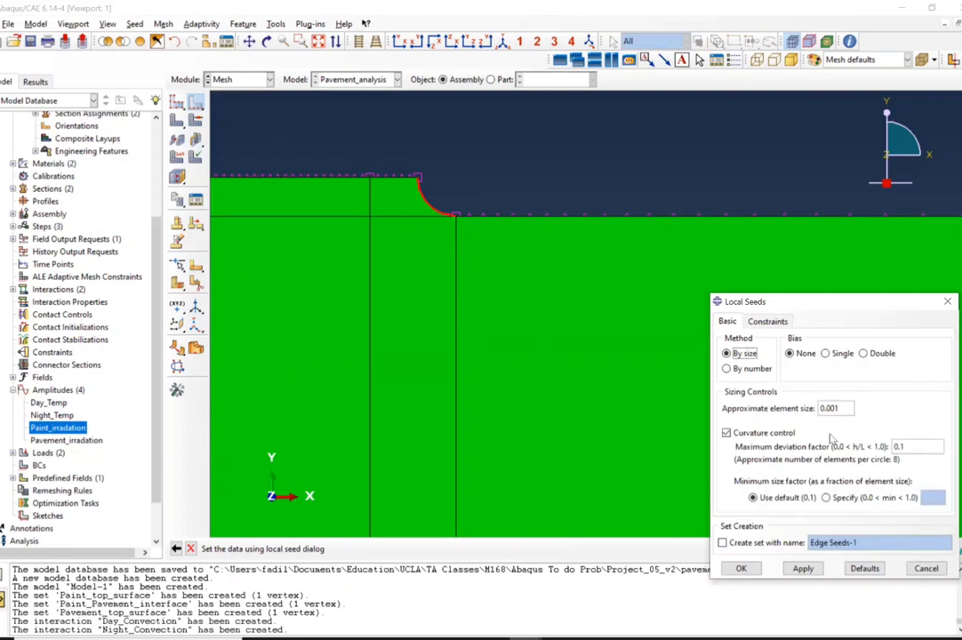
{"action": "left_click", "coordinate": [737, 371]}
{"action": "double_click", "coordinate": [819, 408]}
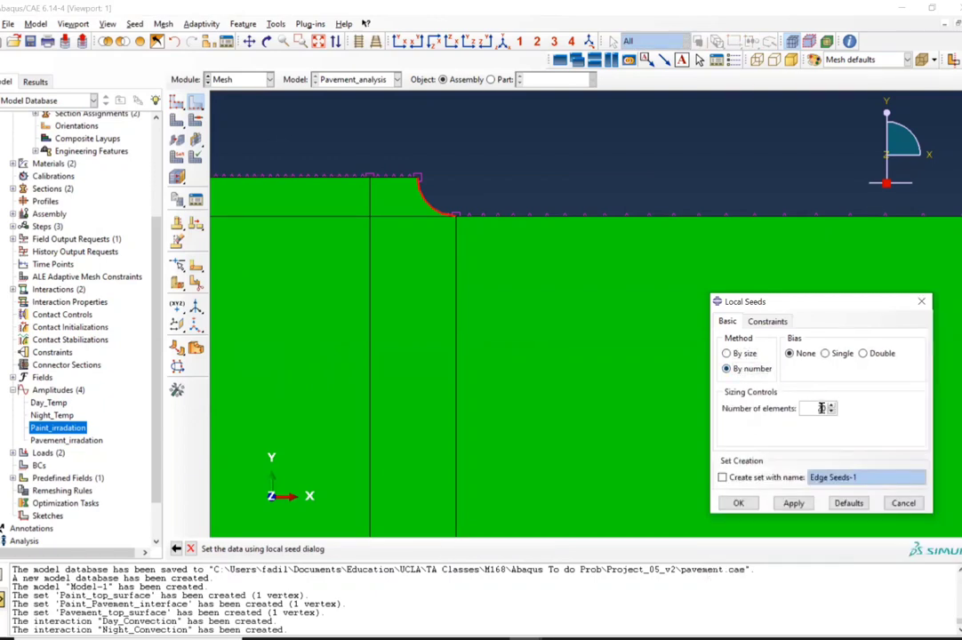
{"action": "type", "text": "4"}
{"action": "left_click", "coordinate": [793, 503]}
{"action": "left_click", "coordinate": [743, 508]}
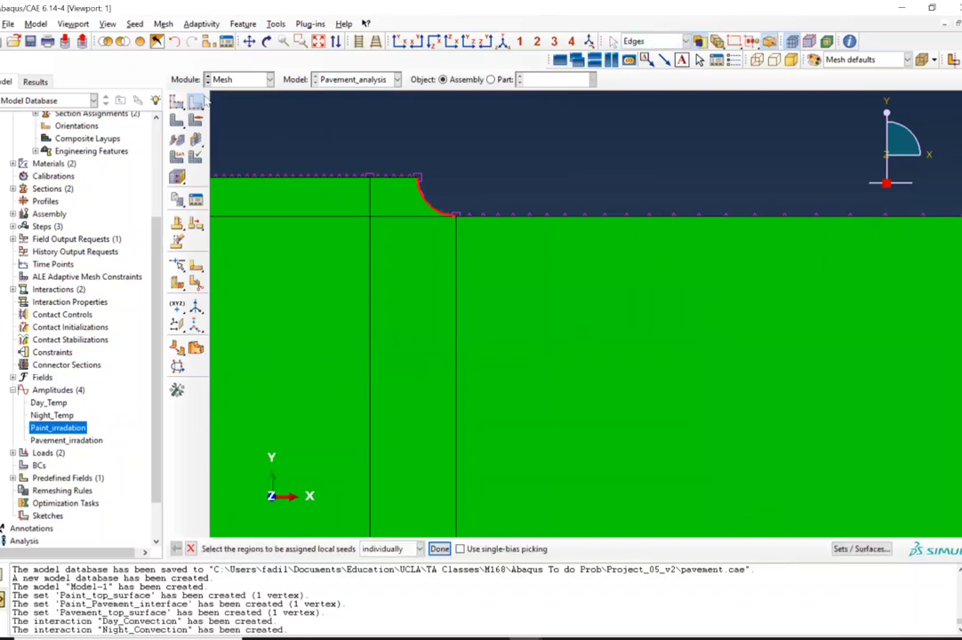
Step: Mesh the pavement and paint part instance and examine the mesh around the curved paint edge
{"action": "scroll", "coordinate": [267, 227], "scroll_direction": "down", "scroll_amount": 5}
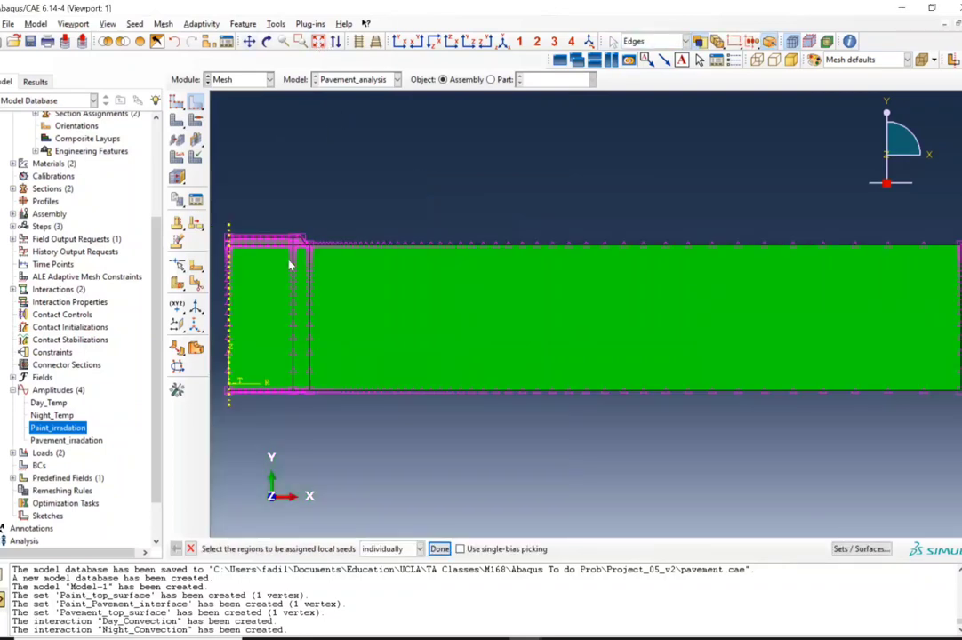
{"action": "scroll", "coordinate": [222, 276], "scroll_direction": "up", "scroll_amount": 1}
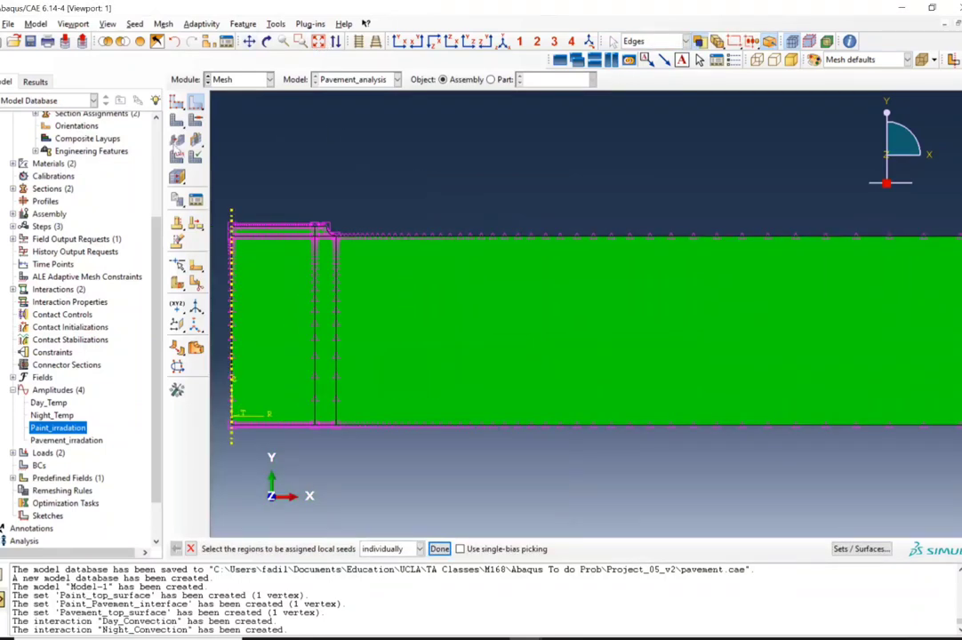
{"action": "left_click", "coordinate": [177, 176]}
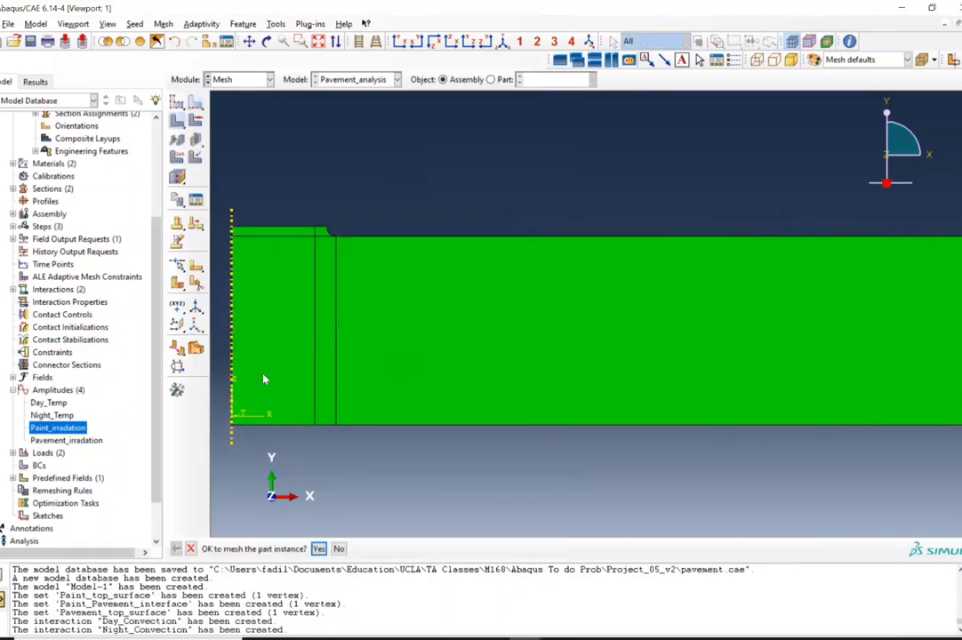
{"action": "left_click", "coordinate": [319, 549]}
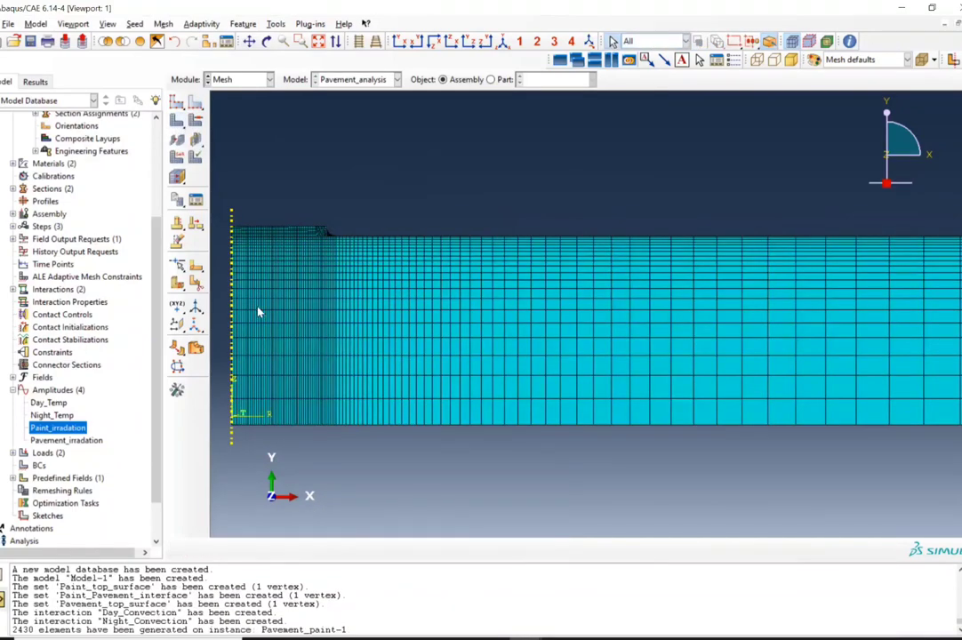
{"action": "scroll", "coordinate": [278, 234], "scroll_direction": "up", "scroll_amount": 6}
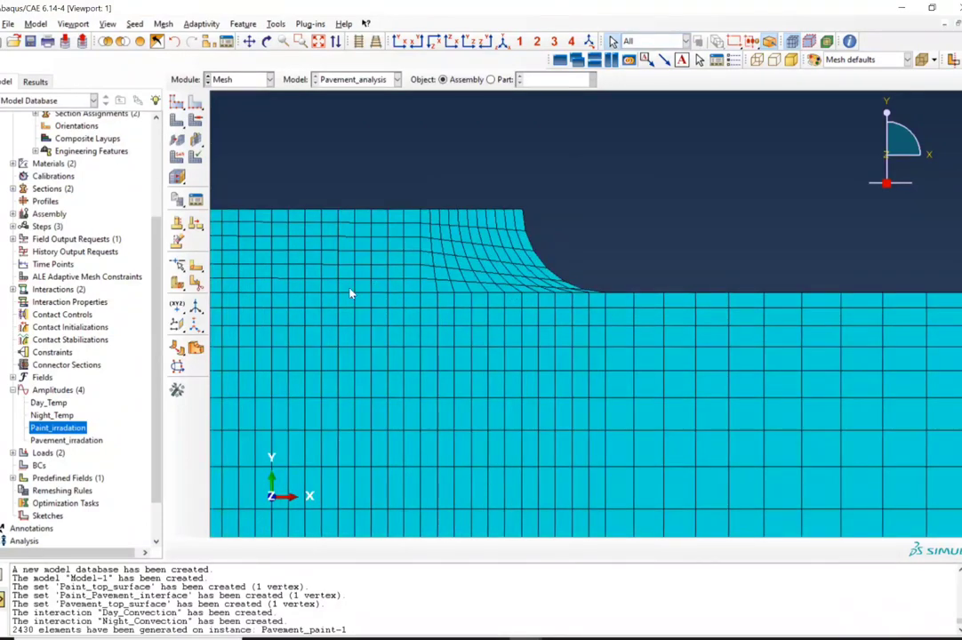
{"action": "scroll", "coordinate": [274, 296], "scroll_direction": "down", "scroll_amount": 5}
{"action": "left_click", "coordinate": [317, 42]}
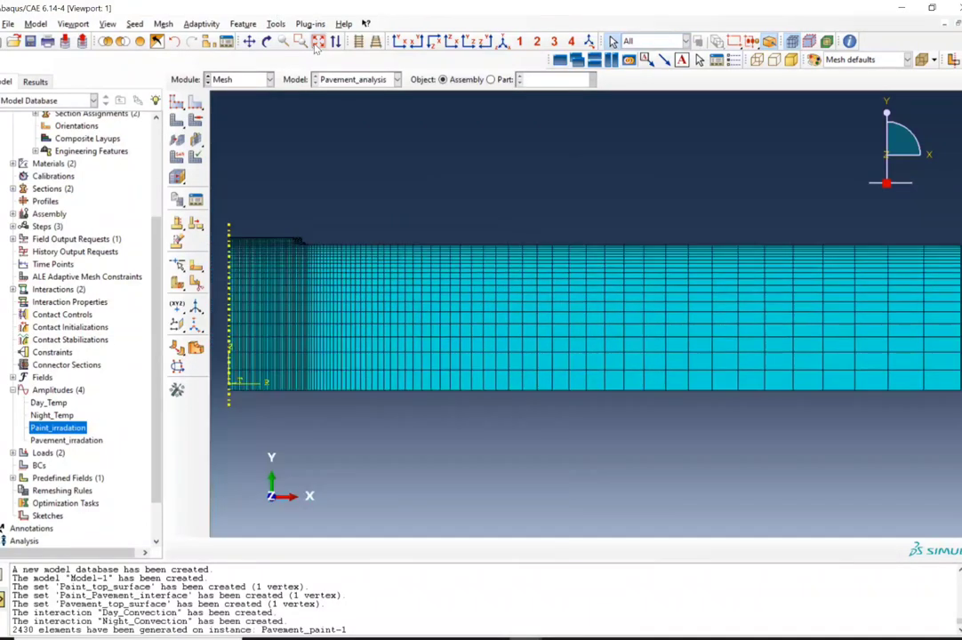
Step: Examine the mesh through the paint layer, at the paint-pavement interface and around the curved paint edge
{"action": "scroll", "coordinate": [233, 205], "scroll_direction": "up", "scroll_amount": 5}
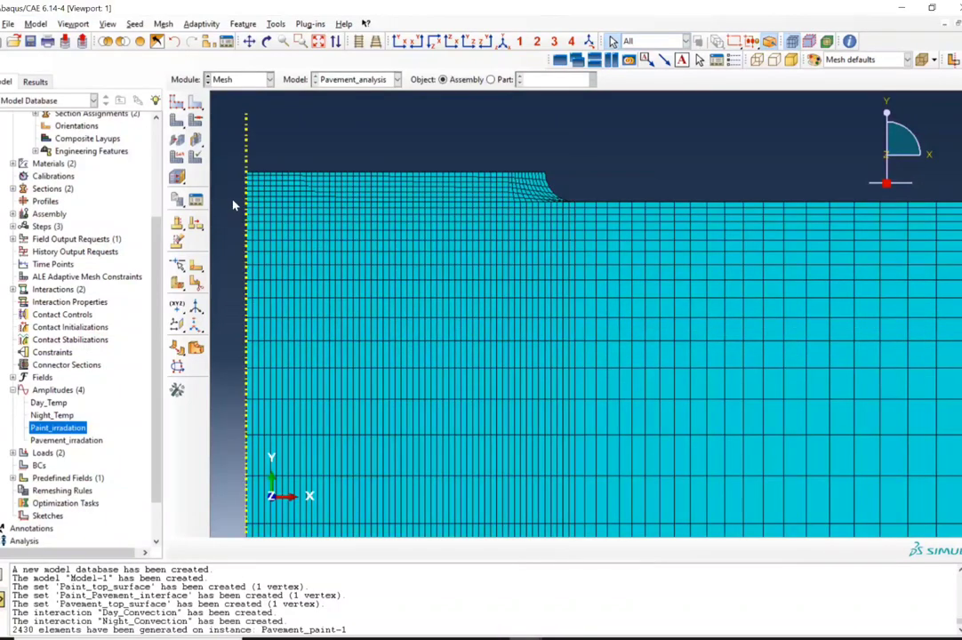
{"action": "scroll", "coordinate": [266, 156], "scroll_direction": "up", "scroll_amount": 1}
{"action": "scroll", "coordinate": [569, 252], "scroll_direction": "up", "scroll_amount": 3}
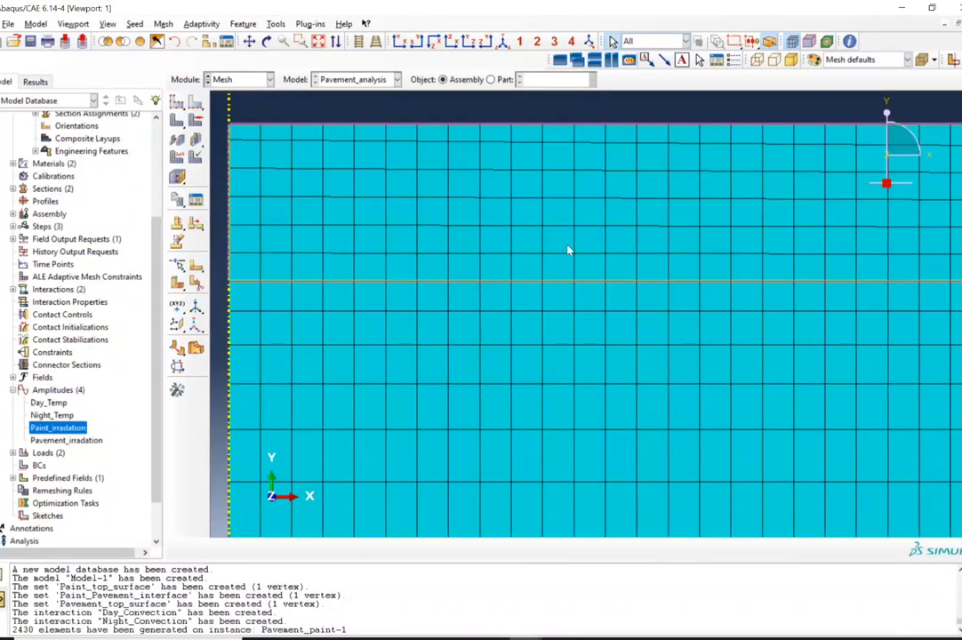
{"action": "scroll", "coordinate": [596, 265], "scroll_direction": "down", "scroll_amount": 2}
{"action": "scroll", "coordinate": [590, 343], "scroll_direction": "down", "scroll_amount": 3}
{"action": "scroll", "coordinate": [391, 243], "scroll_direction": "down", "scroll_amount": 3}
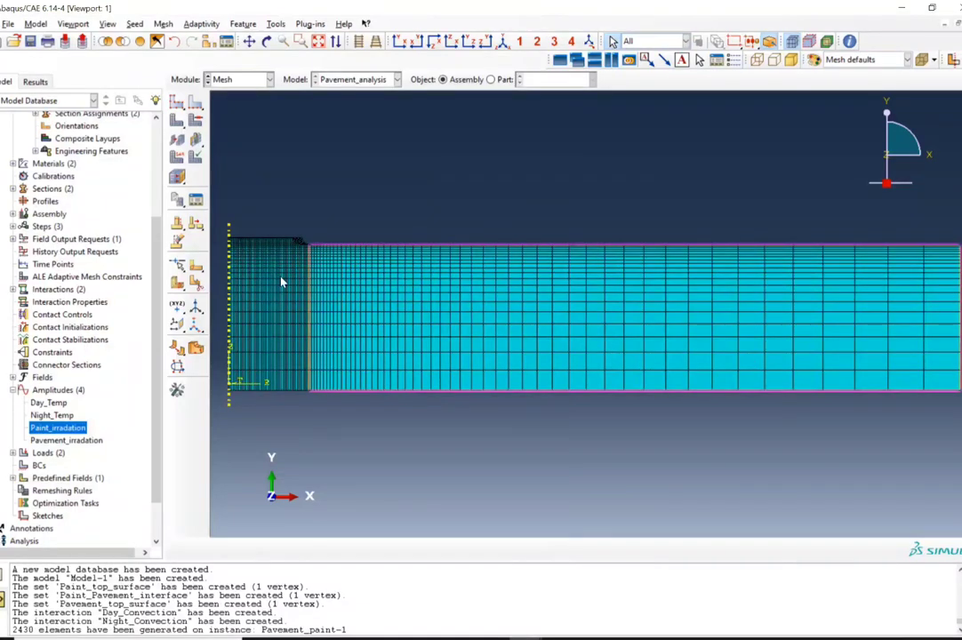
{"action": "scroll", "coordinate": [240, 263], "scroll_direction": "up", "scroll_amount": 5}
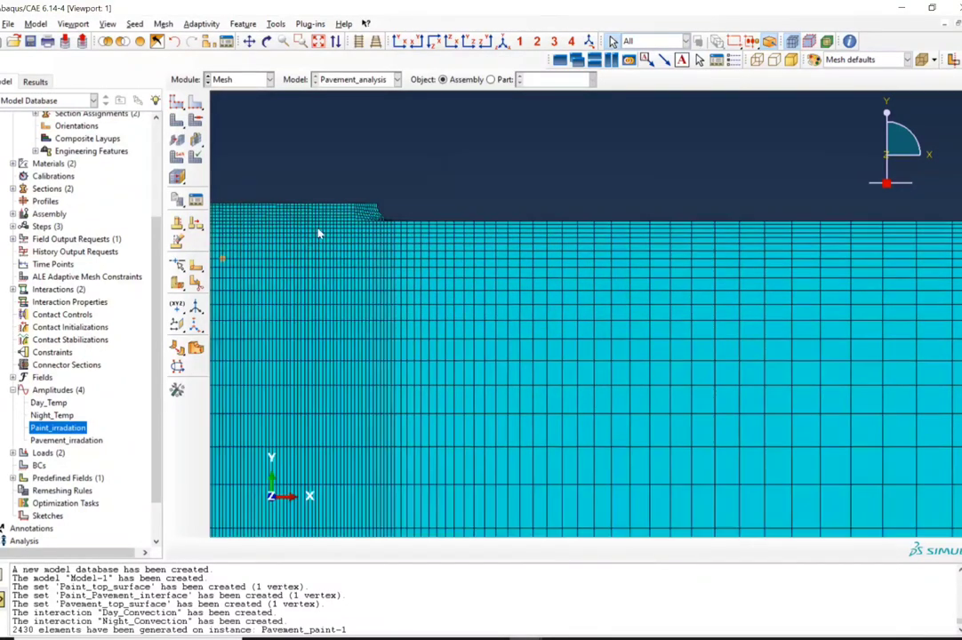
{"action": "scroll", "coordinate": [341, 215], "scroll_direction": "up", "scroll_amount": 3}
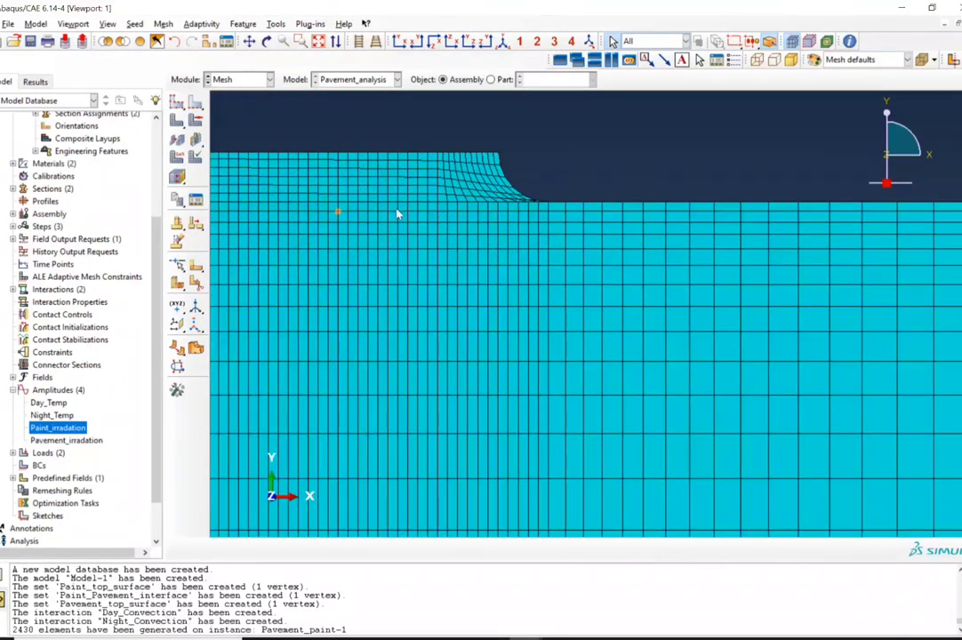
{"action": "scroll", "coordinate": [342, 148], "scroll_direction": "down", "scroll_amount": 5}
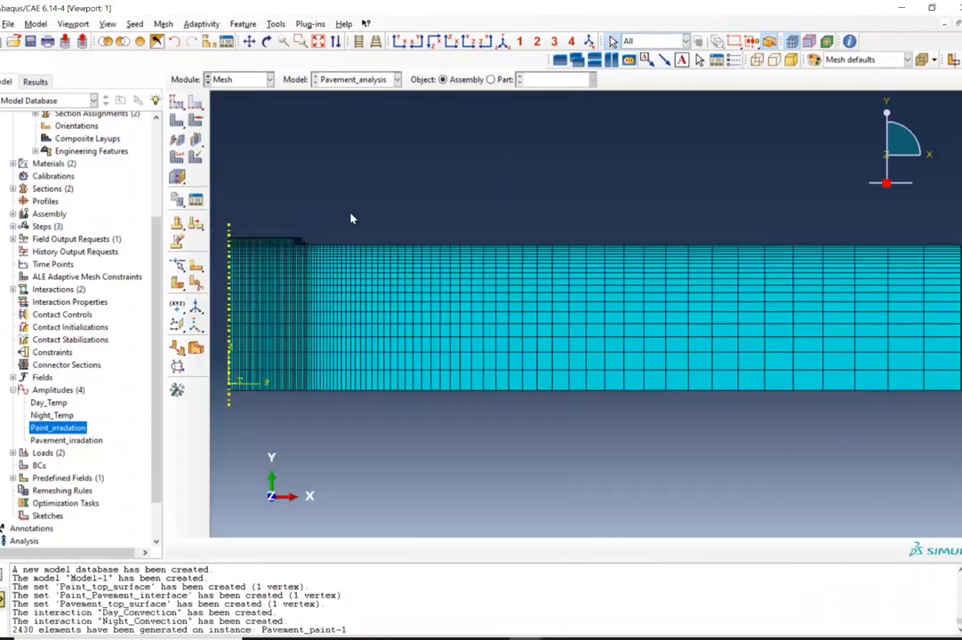
Step: Assign quadratic Heat Transfer elements from the Standard library to all regions of the pavement and paint assembly
{"action": "left_click", "coordinate": [180, 164]}
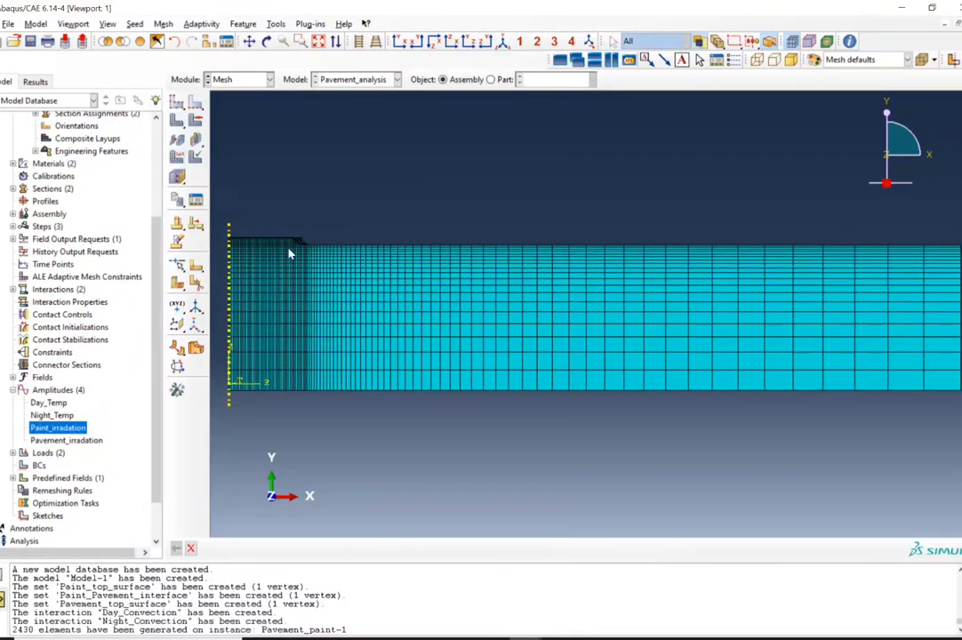
{"action": "left_click_drag", "start_coordinate": [220, 197], "coordinate": [552, 482]}
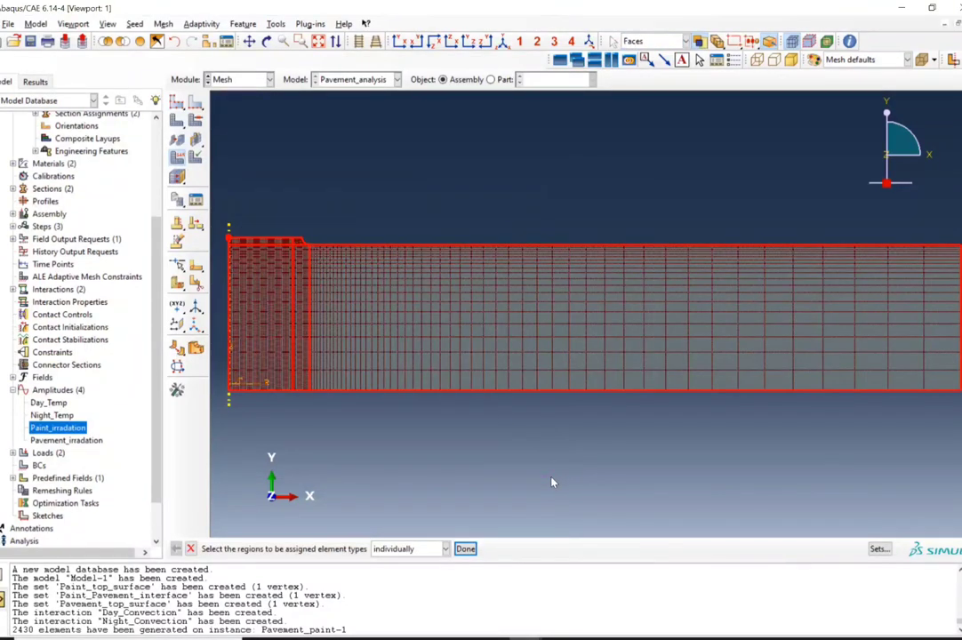
{"action": "middle_click", "coordinate": [347, 332]}
{"action": "scroll", "coordinate": [372, 326], "scroll_direction": "down", "scroll_amount": 3}
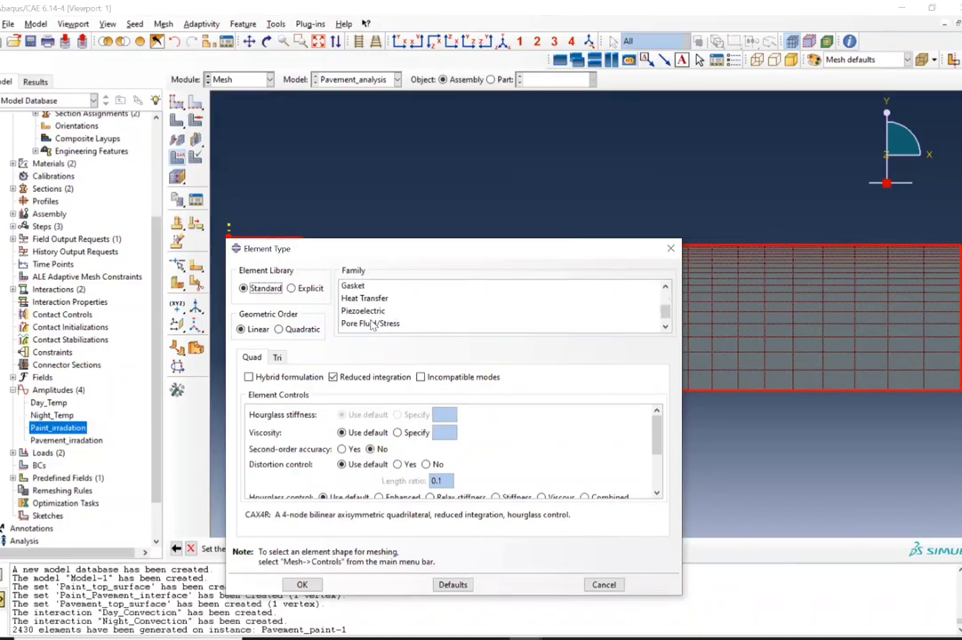
{"action": "left_click", "coordinate": [369, 299]}
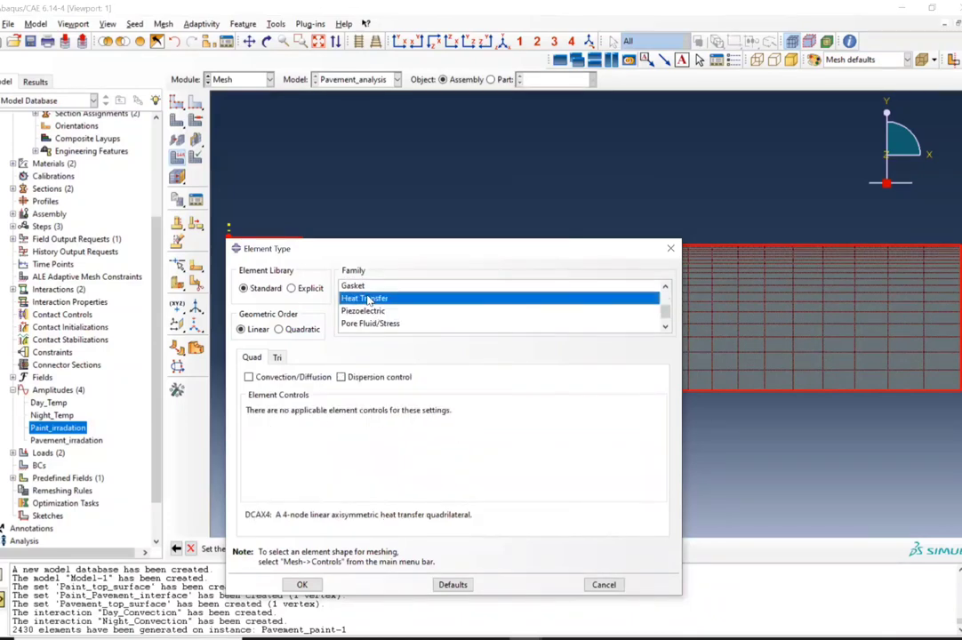
{"action": "left_click", "coordinate": [305, 332]}
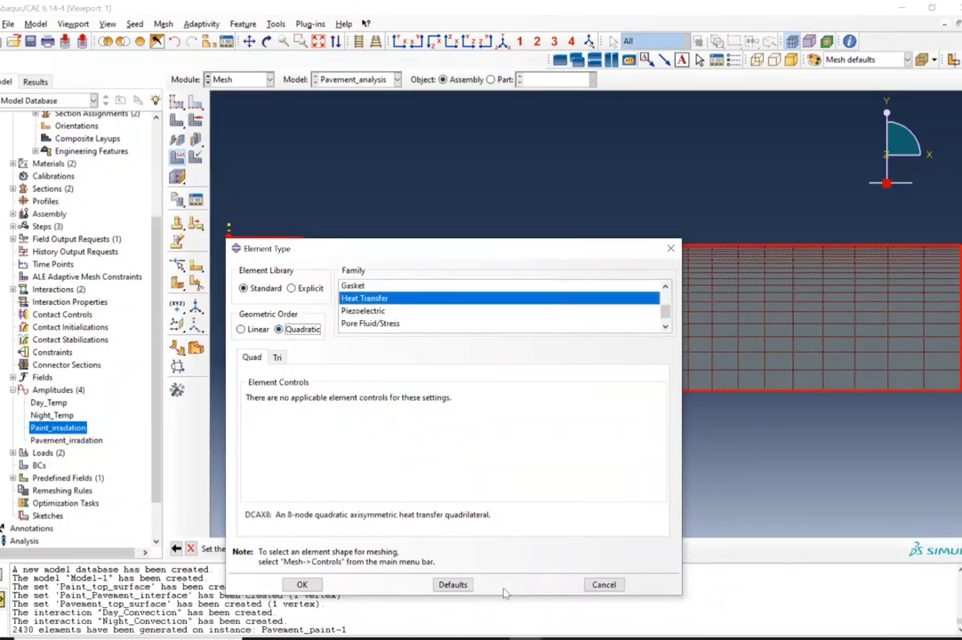
{"action": "left_click", "coordinate": [302, 585]}
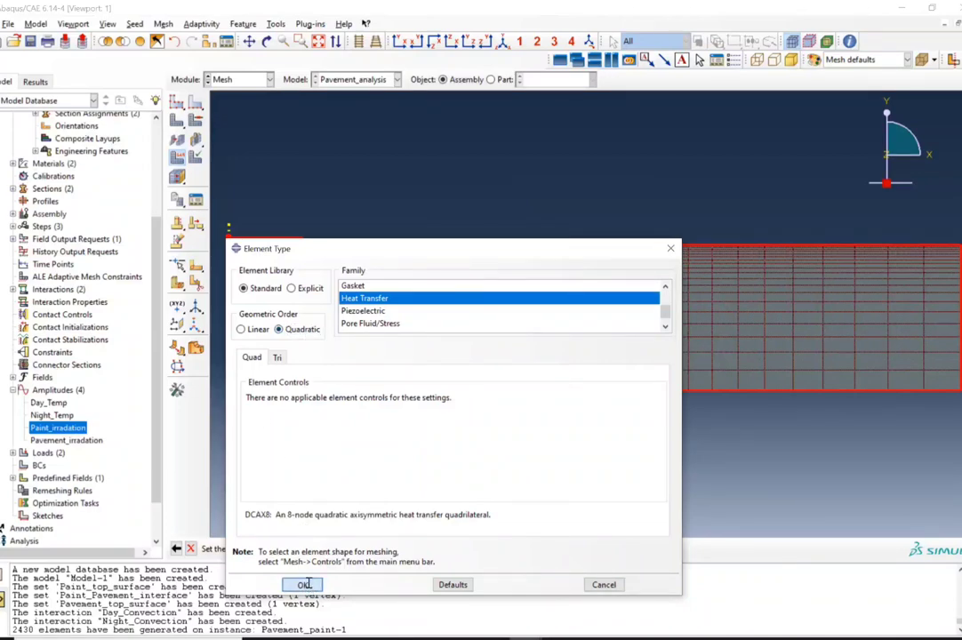
{"action": "left_click", "coordinate": [305, 584]}
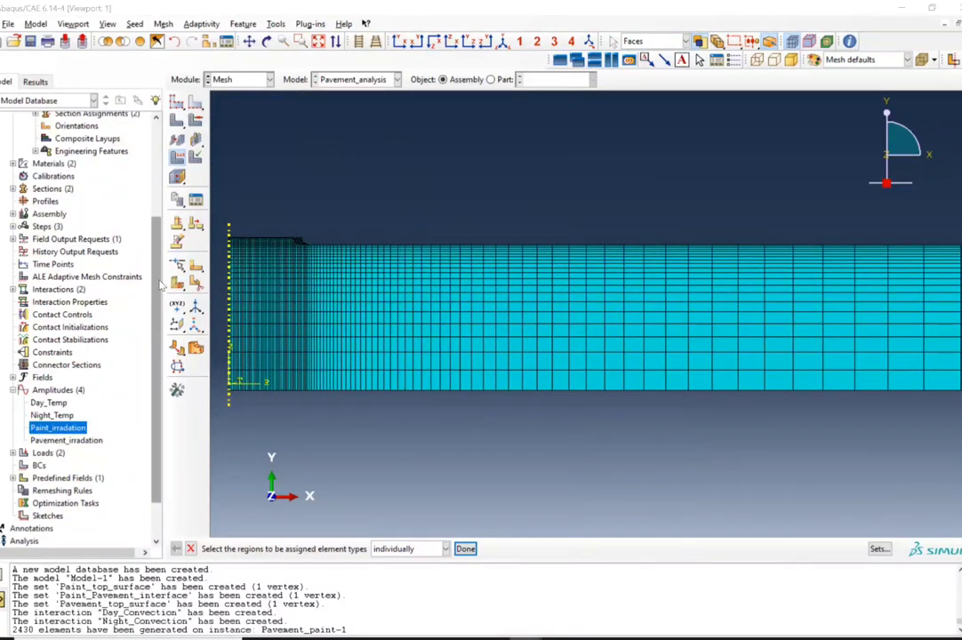
Step: Switch to the Step module and open the manager for the field output requests
{"action": "scroll", "coordinate": [161, 284], "scroll_direction": "up", "scroll_amount": 4}
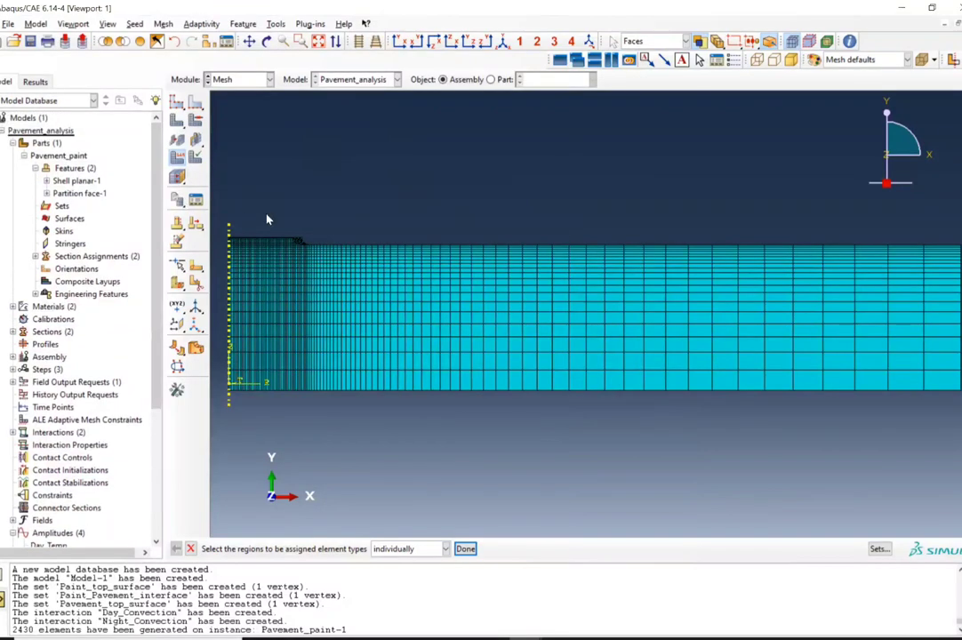
{"action": "left_click", "coordinate": [241, 79]}
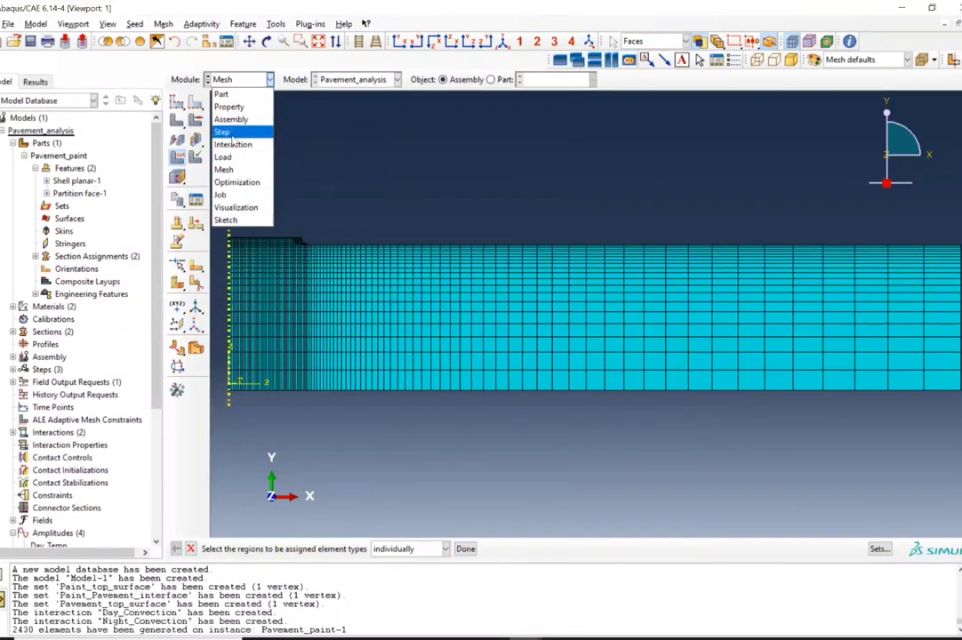
{"action": "left_click", "coordinate": [230, 134]}
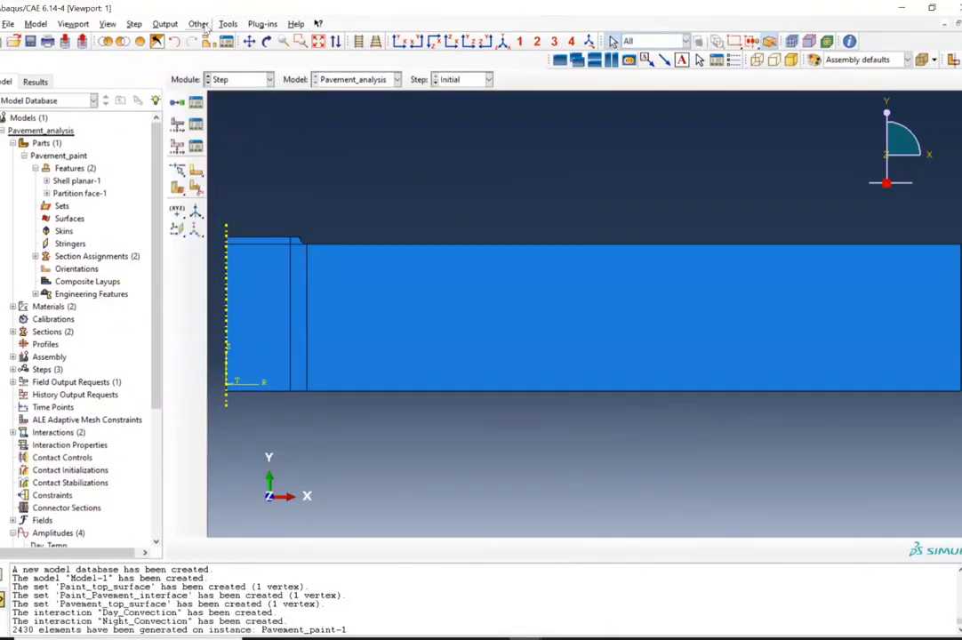
{"action": "left_click", "coordinate": [166, 24]}
{"action": "mouse_move", "coordinate": [207, 53]}
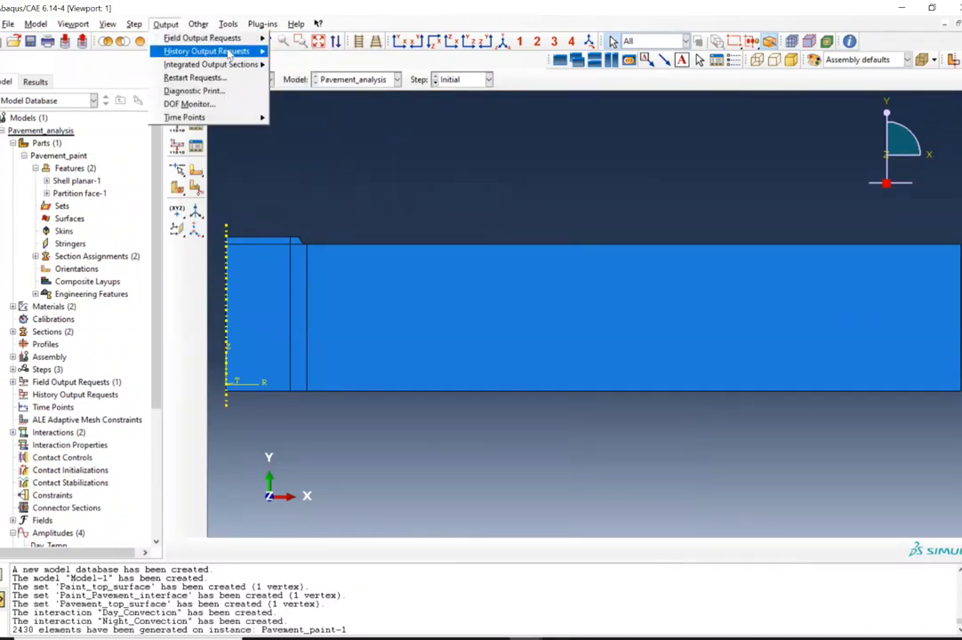
{"action": "left_click", "coordinate": [250, 156]}
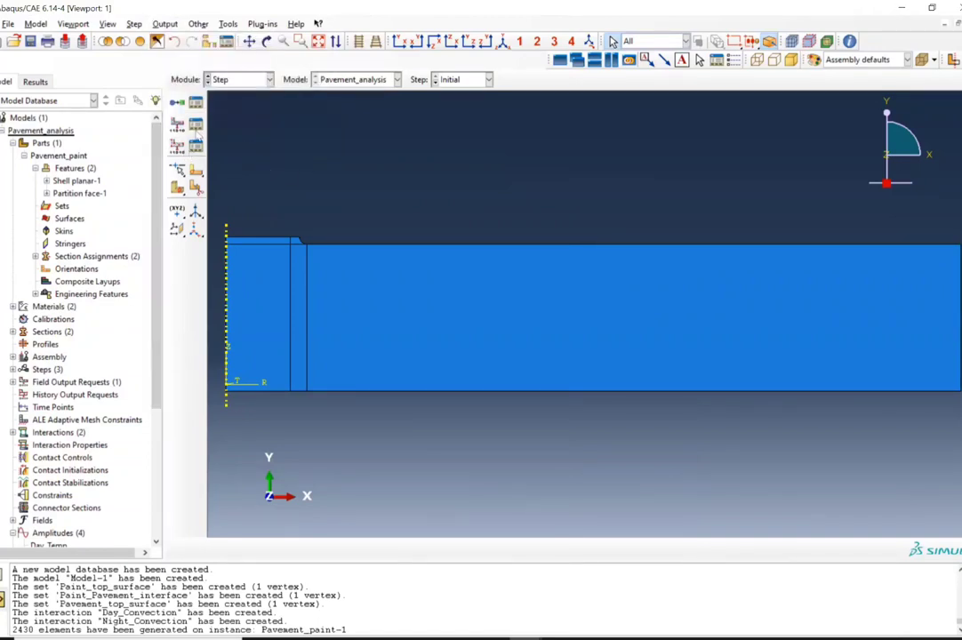
{"action": "left_click", "coordinate": [165, 24]}
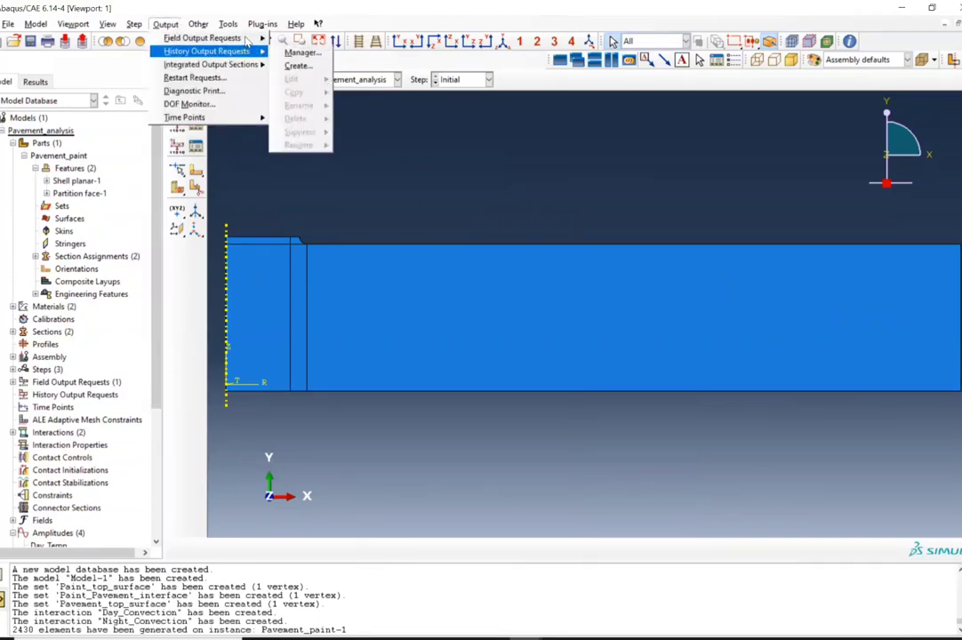
{"action": "mouse_move", "coordinate": [232, 38]}
{"action": "left_click", "coordinate": [300, 39]}
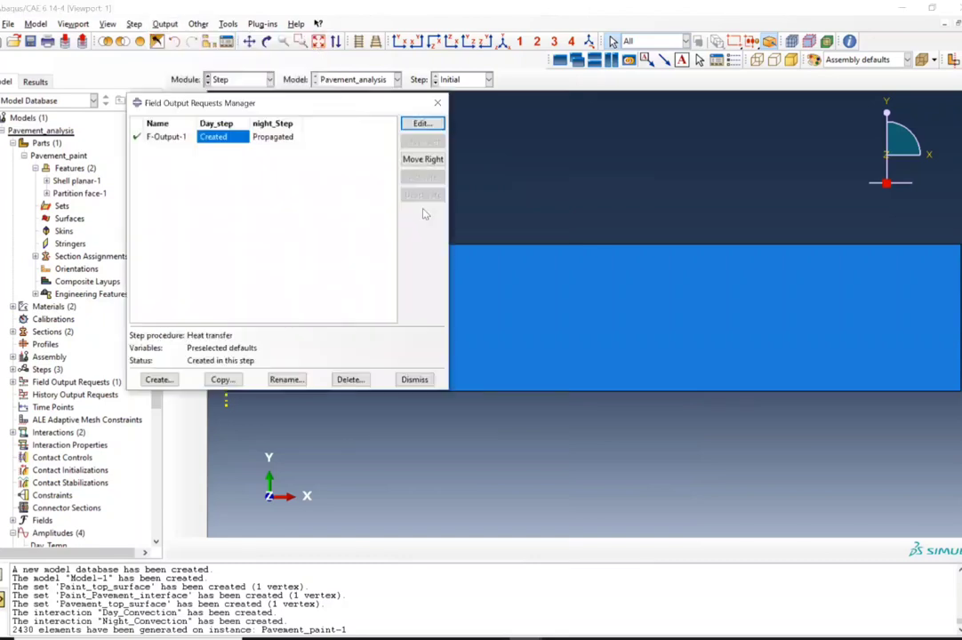
Step: Add the thermal variable TEMP, Element temperature, to field output request F-Output-1 in Day_step and close the manager
{"action": "left_click", "coordinate": [421, 124]}
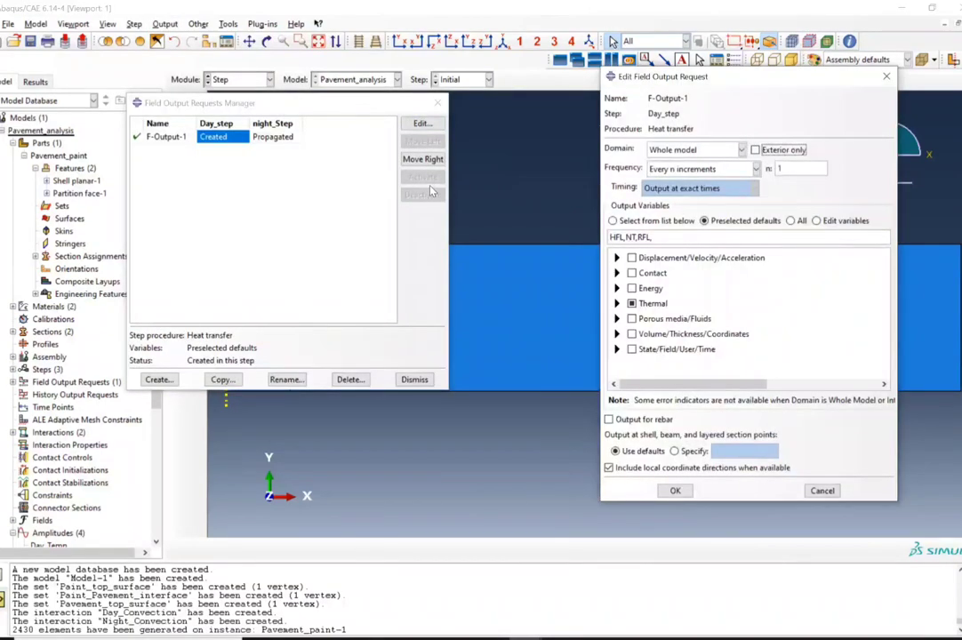
{"action": "left_click_drag", "start_coordinate": [683, 80], "coordinate": [411, 168]}
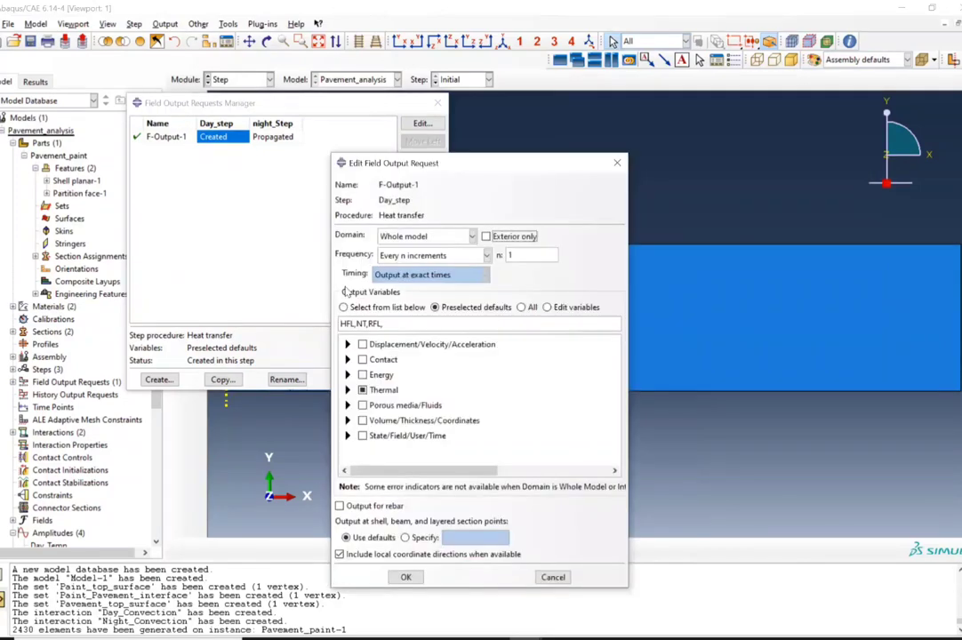
{"action": "left_click", "coordinate": [347, 389]}
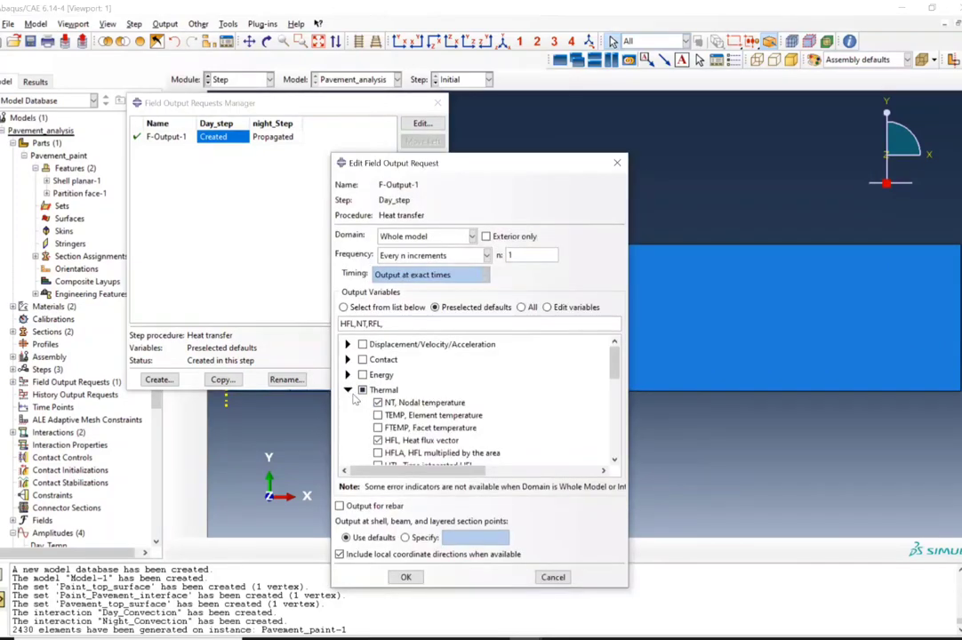
{"action": "left_click", "coordinate": [411, 415]}
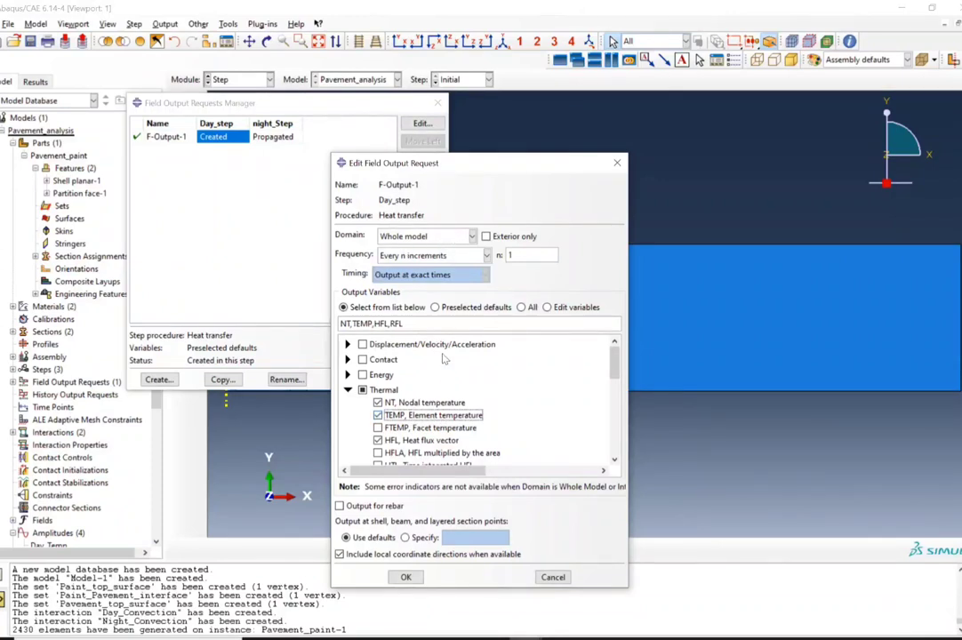
{"action": "left_click", "coordinate": [407, 578]}
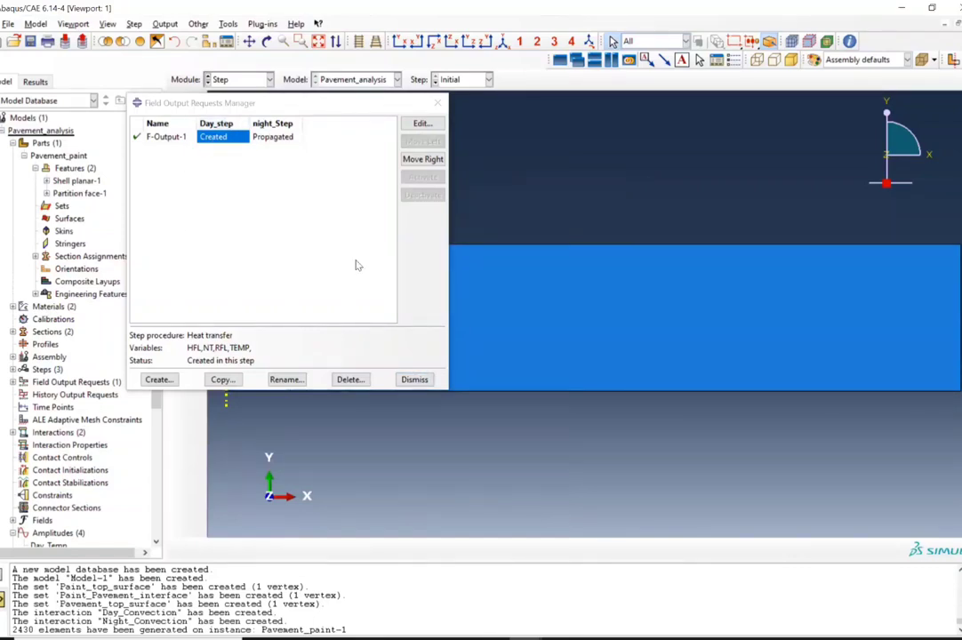
{"action": "key", "text": "Escape"}
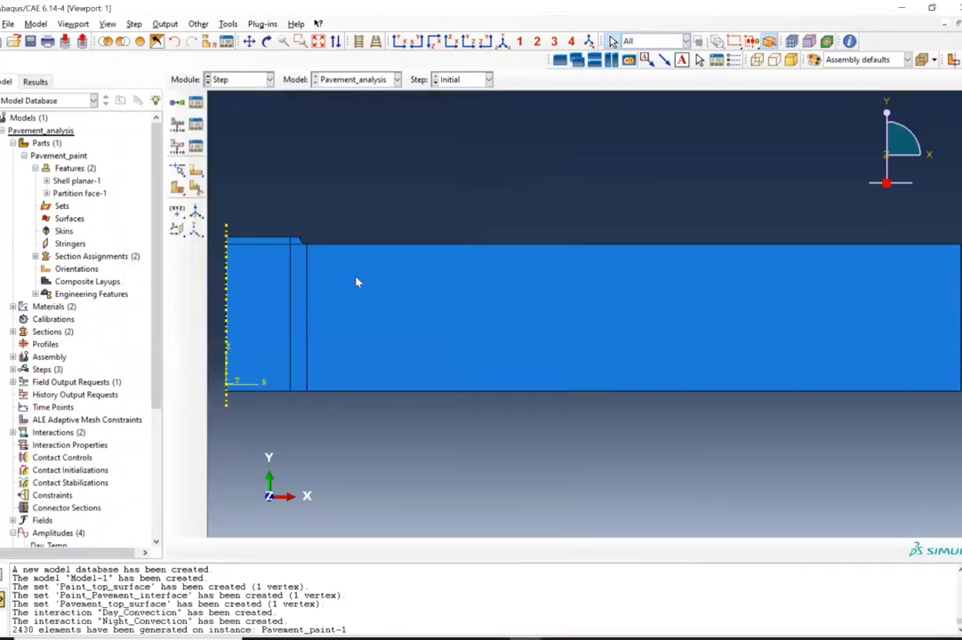
Step: Create a history output request named Paint_top_surface in Day_step
{"action": "left_click", "coordinate": [165, 24]}
{"action": "mouse_move", "coordinate": [209, 51]}
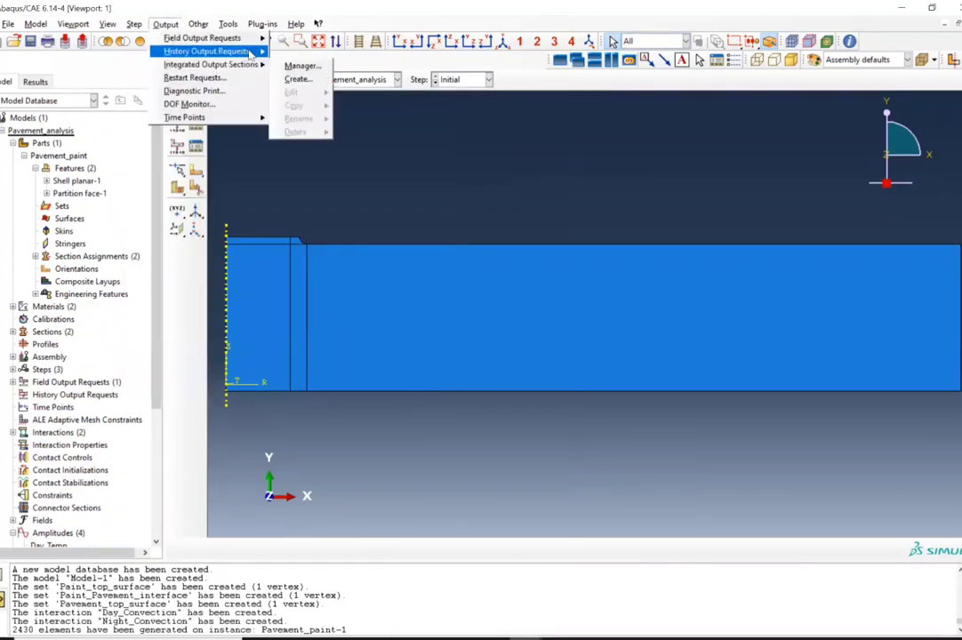
{"action": "left_click", "coordinate": [297, 52]}
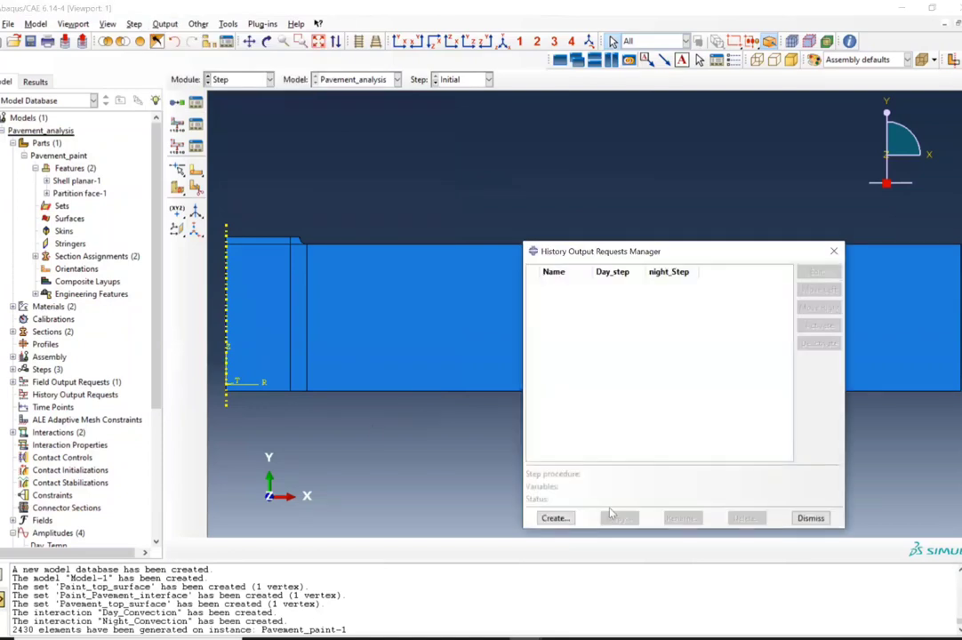
{"action": "left_click", "coordinate": [555, 518]}
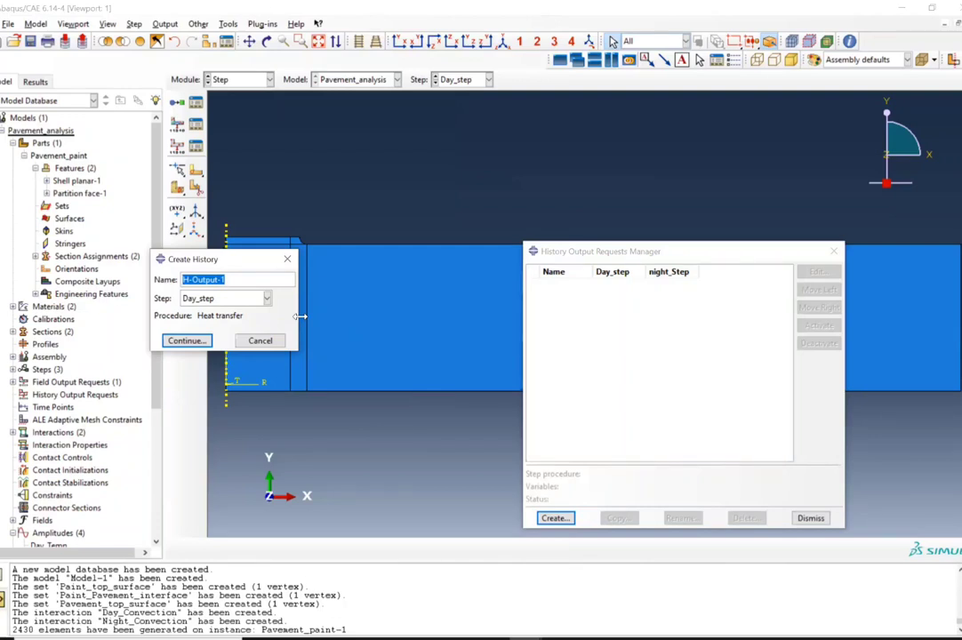
{"action": "type", "text": "Paint_top_surface"}
{"action": "left_click", "coordinate": [218, 299]}
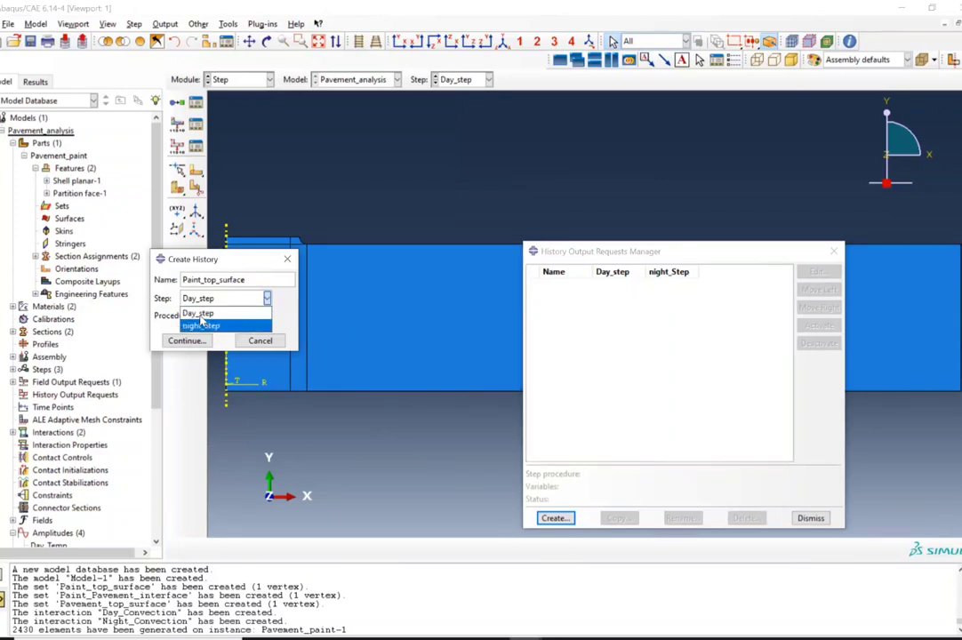
{"action": "left_click", "coordinate": [199, 313]}
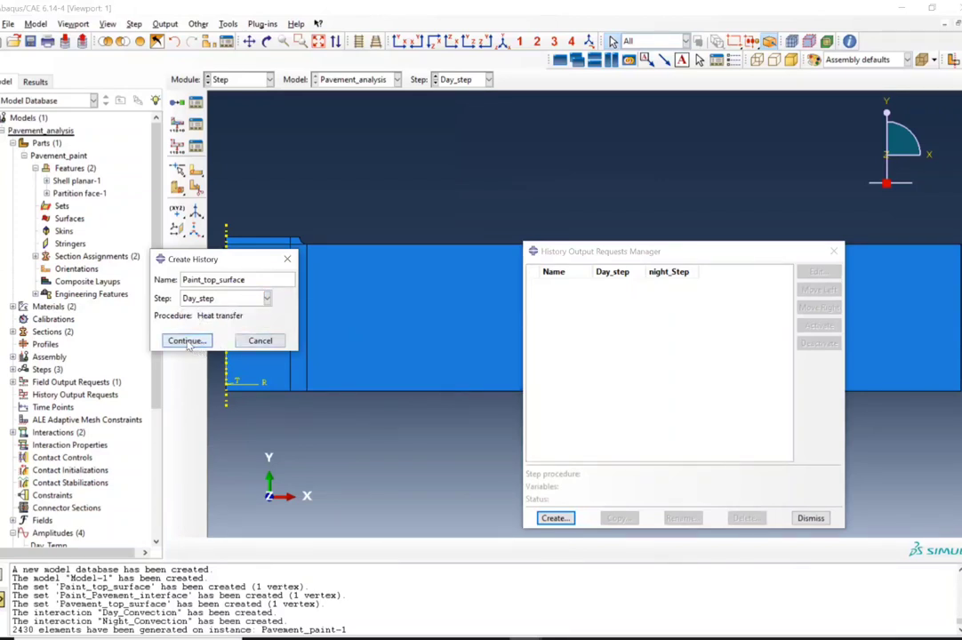
{"action": "left_click", "coordinate": [187, 341]}
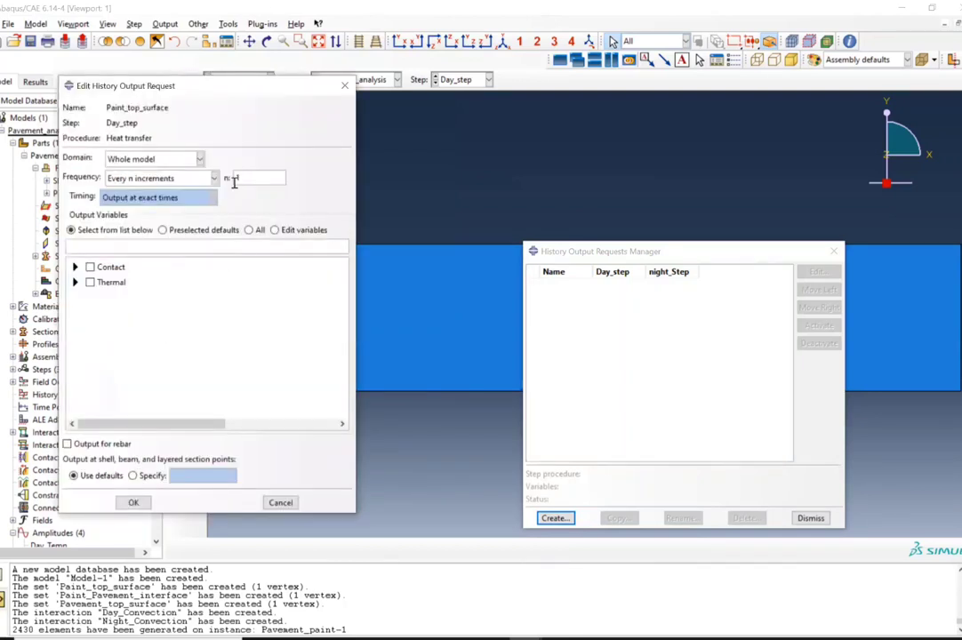
Step: Set the history output request's domain to the set Paint_top_surface
{"action": "left_click", "coordinate": [155, 160]}
{"action": "left_click", "coordinate": [133, 187]}
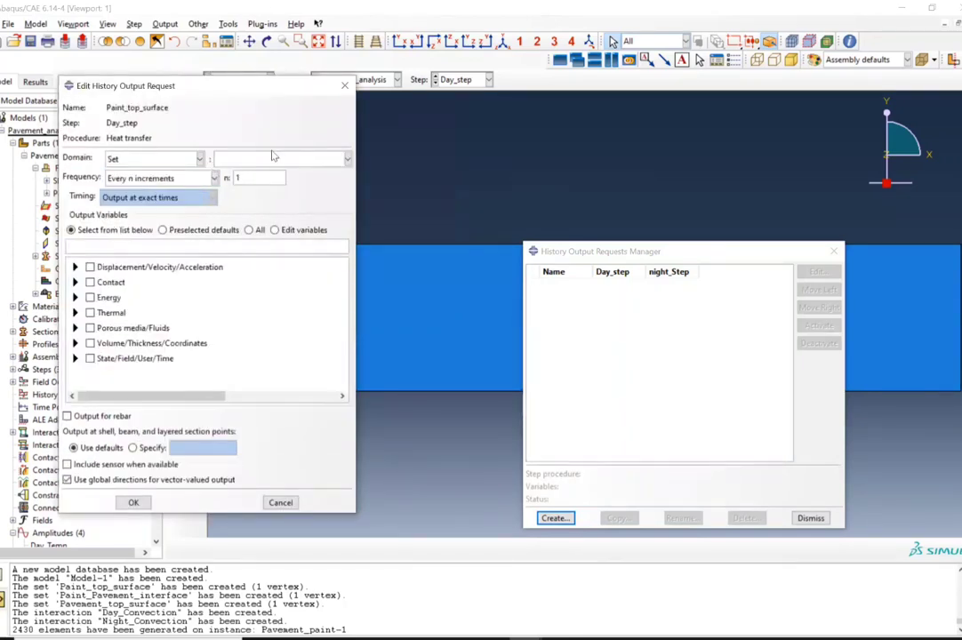
{"action": "left_click", "coordinate": [271, 162]}
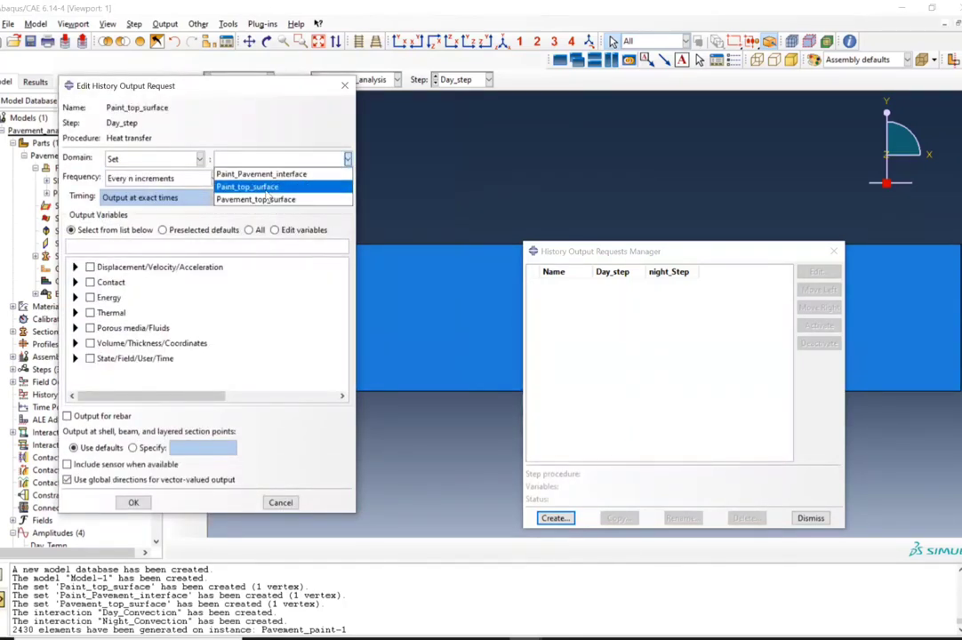
{"action": "left_click", "coordinate": [253, 189]}
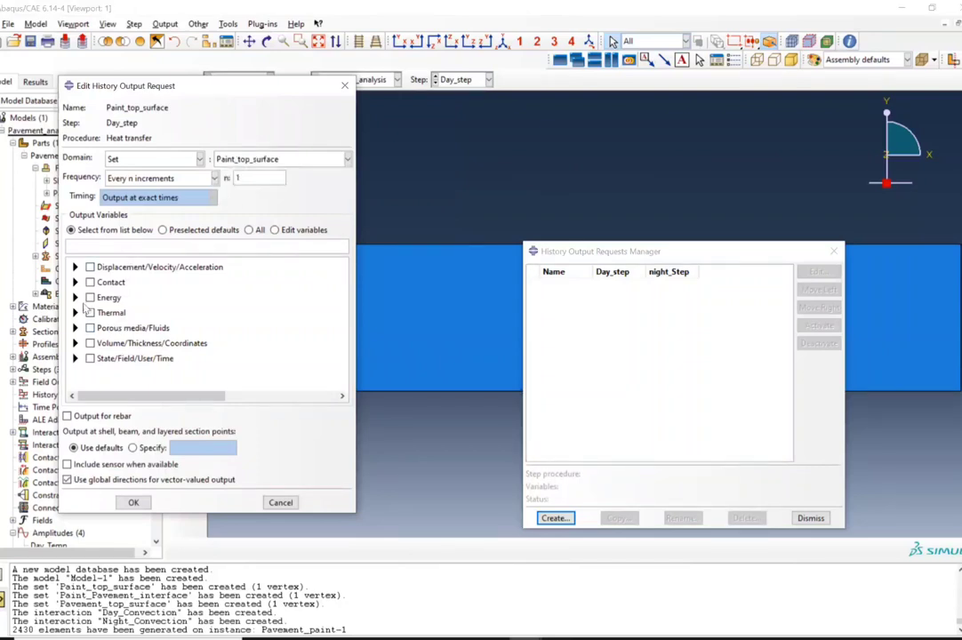
Step: Select the thermal variables NT, Nodal temperature, and TEMP, Element temperature, for the Paint_top_surface history output request and confirm it
{"action": "left_click", "coordinate": [76, 312]}
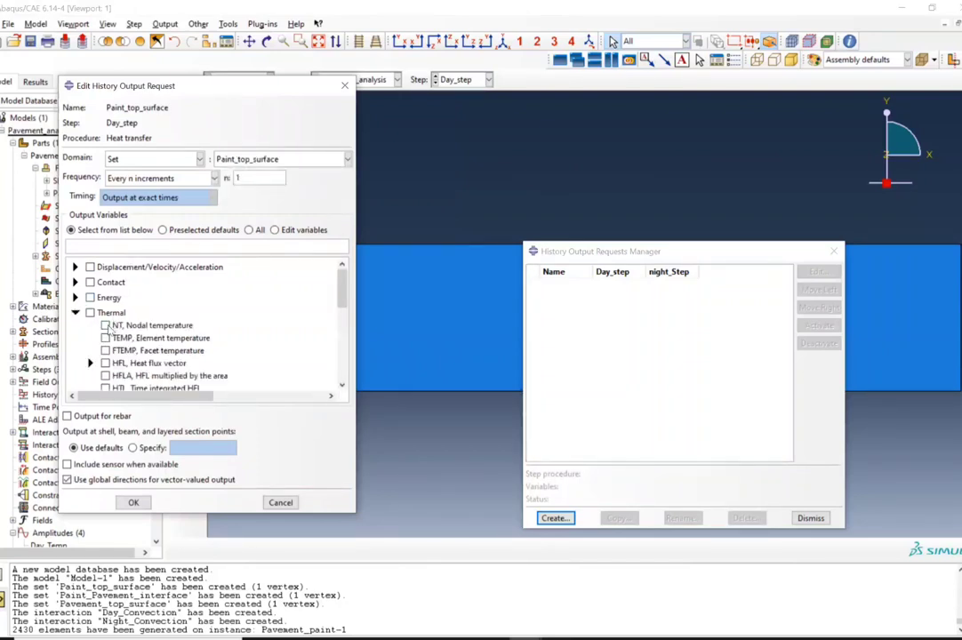
{"action": "left_click", "coordinate": [105, 325]}
{"action": "left_click", "coordinate": [105, 338]}
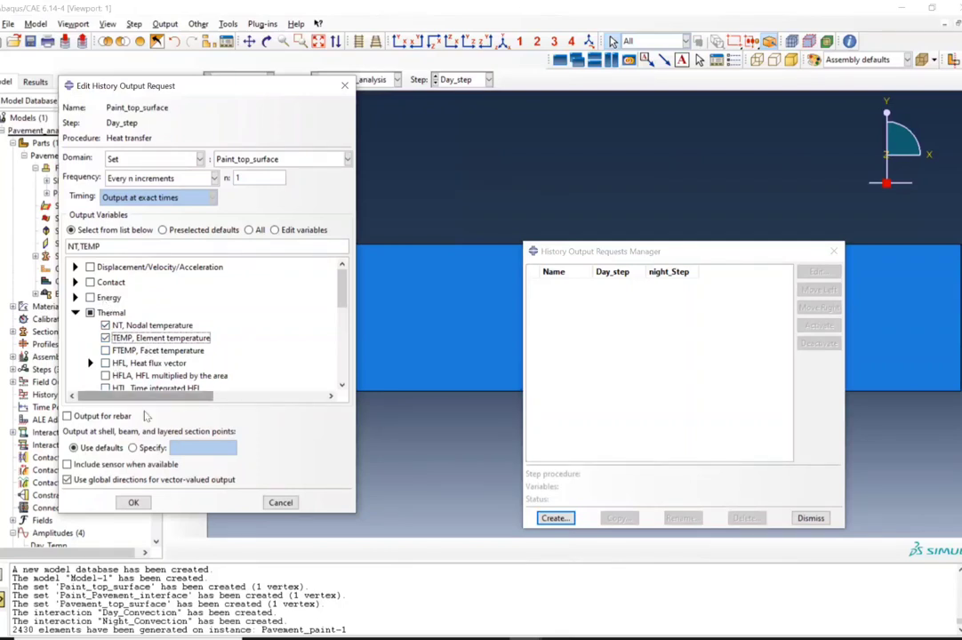
{"action": "left_click", "coordinate": [133, 503]}
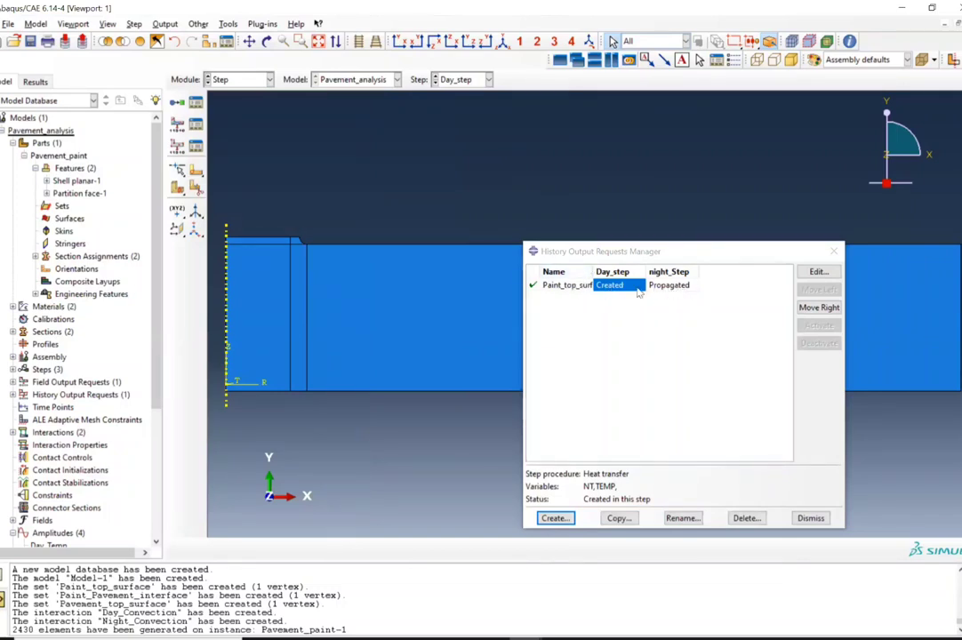
{"action": "left_click", "coordinate": [567, 336]}
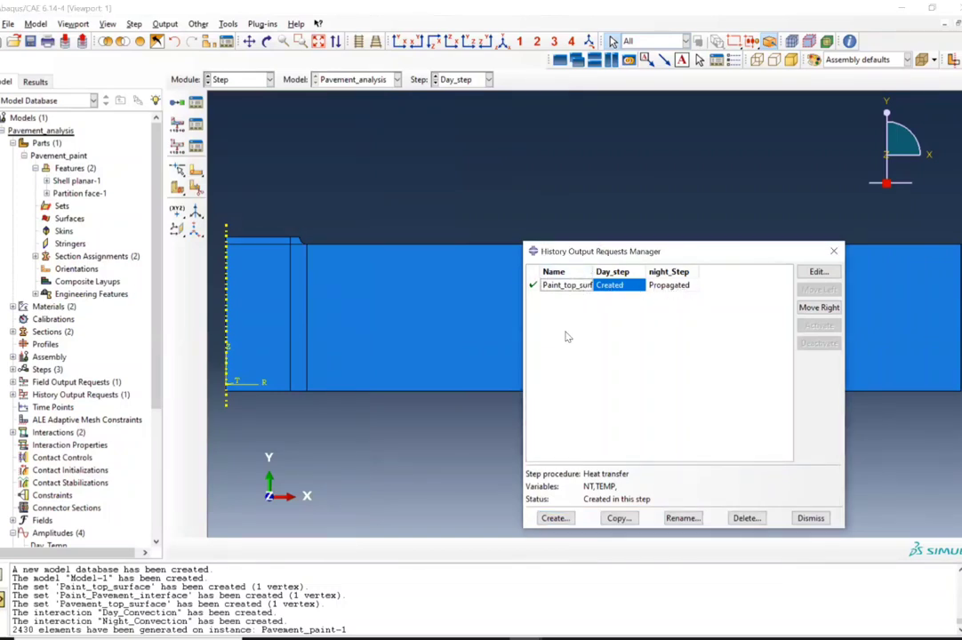
Step: Copy the Paint_top_surface history output request to a new request named Pavement_top_surface in Day_step
{"action": "left_click", "coordinate": [619, 519]}
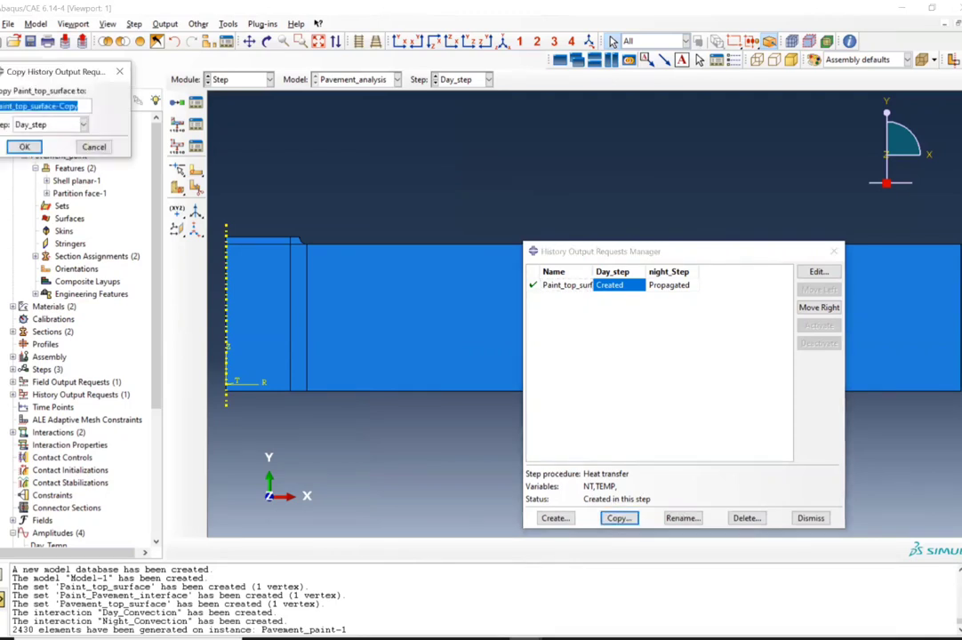
{"action": "left_click", "coordinate": [84, 105]}
{"action": "key", "text": "BackSpace"}
{"action": "key", "text": "BackSpace"}
{"action": "key", "text": "BackSpace"}
{"action": "key", "text": "BackSpace"}
{"action": "key", "text": "BackSpace"}
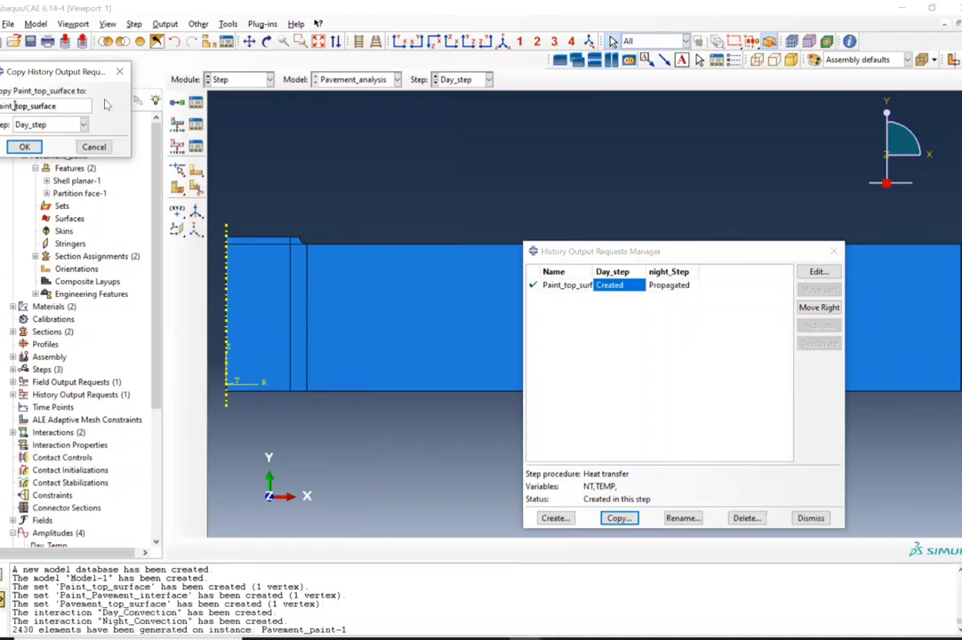
{"action": "key", "text": "BackSpace"}
{"action": "key", "text": "BackSpace"}
{"action": "key", "text": "BackSpace"}
{"action": "type", "text": "vement"}
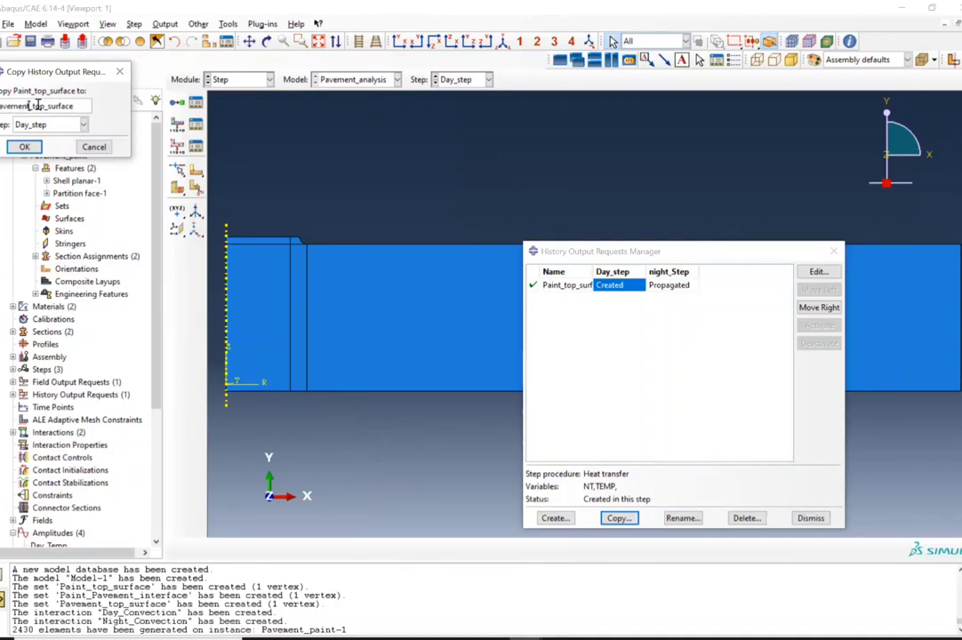
{"action": "left_click", "coordinate": [24, 147]}
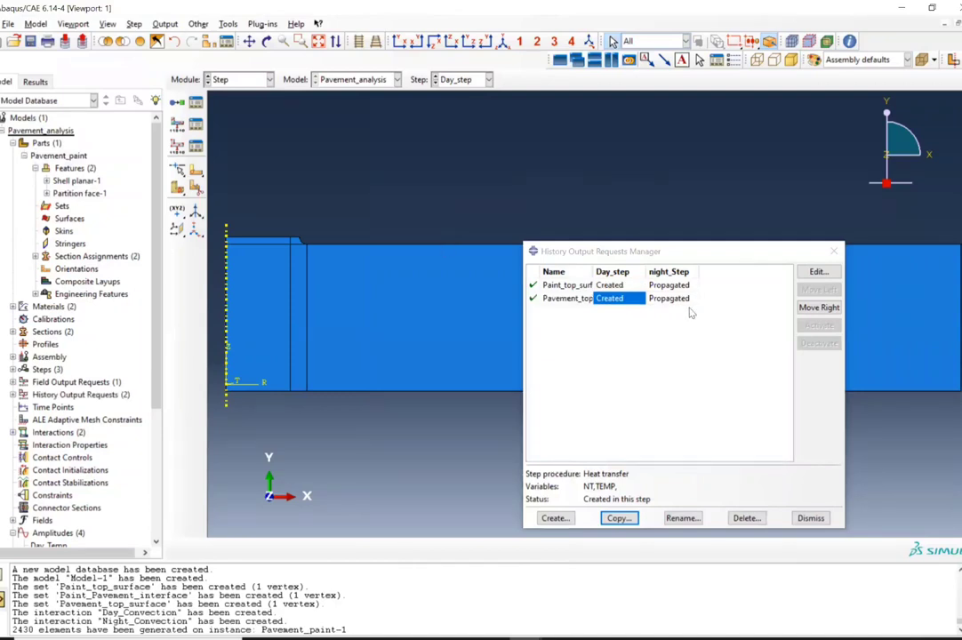
Step: Set the domain of the Pavement_top_surface history output request to the set Pavement_top_surface
{"action": "left_click", "coordinate": [586, 300]}
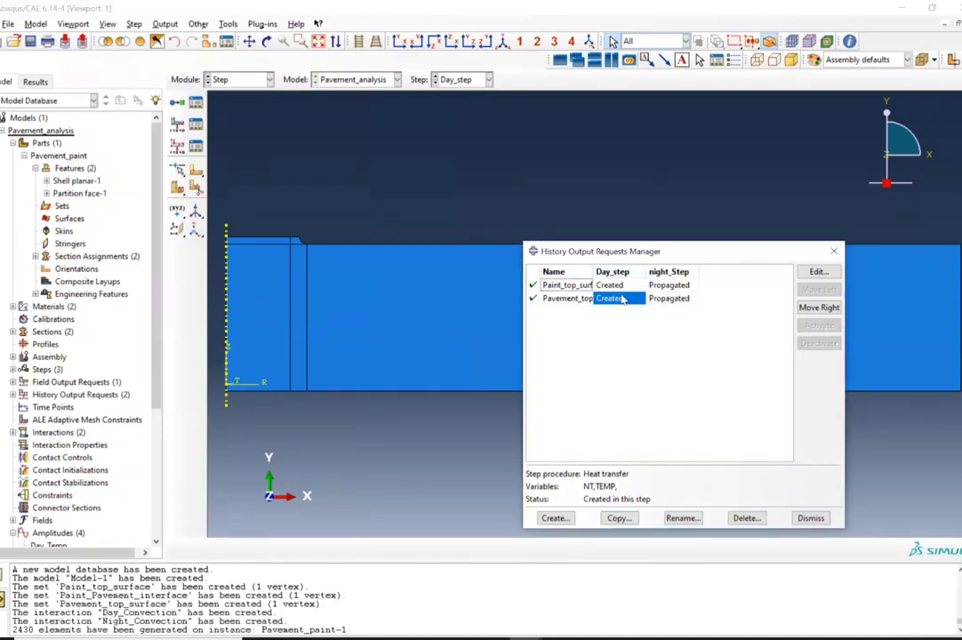
{"action": "left_click", "coordinate": [818, 272]}
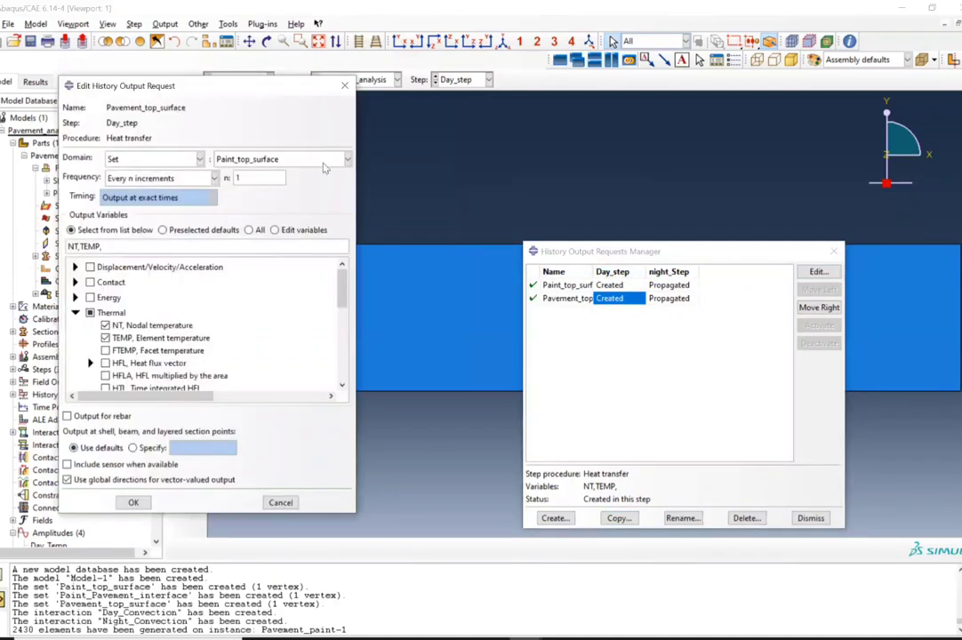
{"action": "left_click", "coordinate": [266, 159]}
{"action": "left_click", "coordinate": [236, 167]}
{"action": "left_click", "coordinate": [133, 502]}
Step: Copy the Pavement_top_surface history output request to a new request named Paint_Pavement_interface in Day_step
{"action": "left_click", "coordinate": [620, 518]}
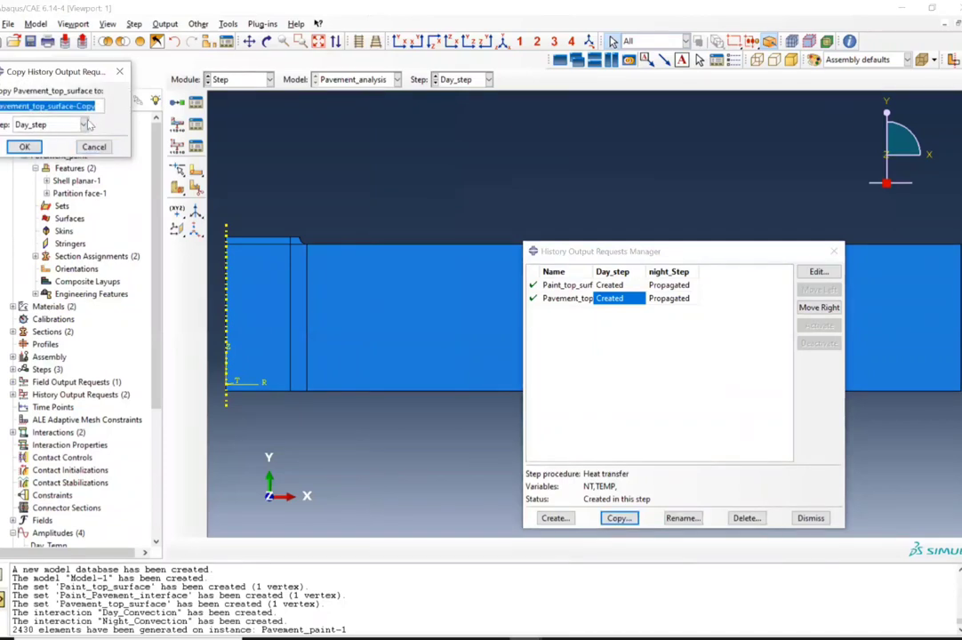
{"action": "left_click", "coordinate": [92, 104]}
{"action": "key", "text": "BackSpace"}
{"action": "key", "text": "BackSpace"}
{"action": "key", "text": "BackSpace"}
{"action": "key", "text": "BackSpace"}
{"action": "key", "text": "BackSpace"}
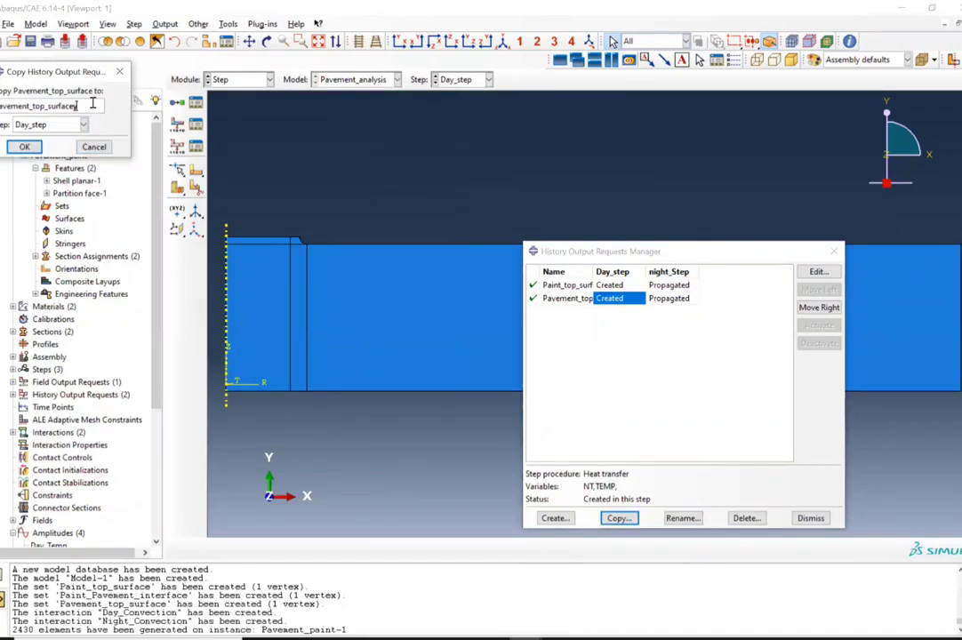
{"action": "key", "text": "Left"}
{"action": "key", "text": "Left"}
{"action": "key", "text": "Left"}
{"action": "key", "text": "Left"}
{"action": "key", "text": "Left"}
{"action": "key", "text": "Left"}
{"action": "key", "text": "Left"}
{"action": "key", "text": "Left"}
{"action": "key", "text": "Left"}
{"action": "key", "text": "Left"}
{"action": "key", "text": "Left"}
{"action": "key", "text": "Left"}
{"action": "key", "text": "Left"}
{"action": "key", "text": "Left"}
{"action": "key", "text": "Left"}
{"action": "key", "text": "Left"}
{"action": "key", "text": "Left"}
{"action": "key", "text": "Left"}
{"action": "key", "text": "Left"}
{"action": "key", "text": "Left"}
{"action": "type", "text": "Pain"}
{"action": "type", "text": "t_"}
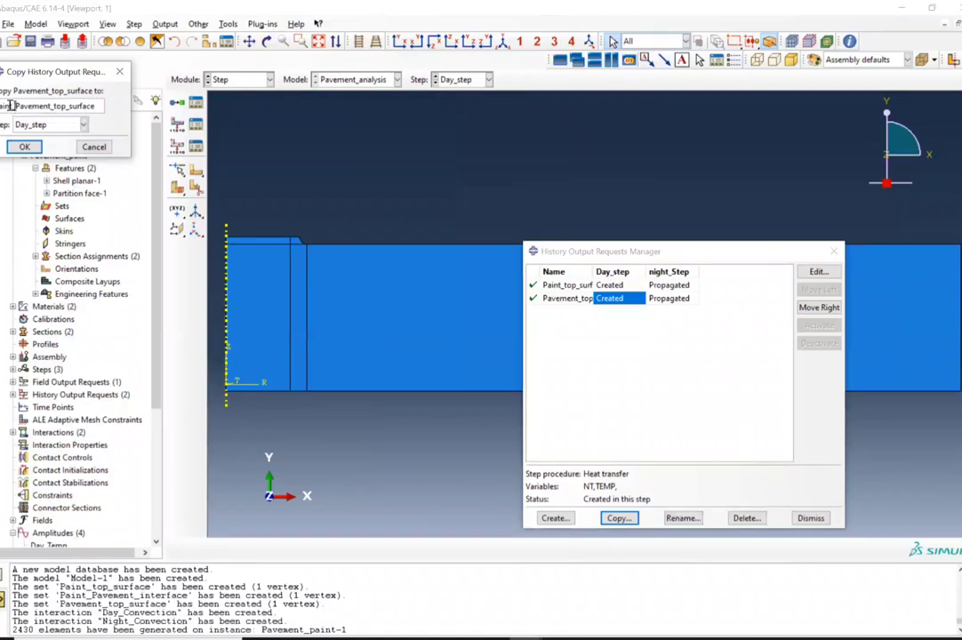
{"action": "double_click", "coordinate": [58, 106]}
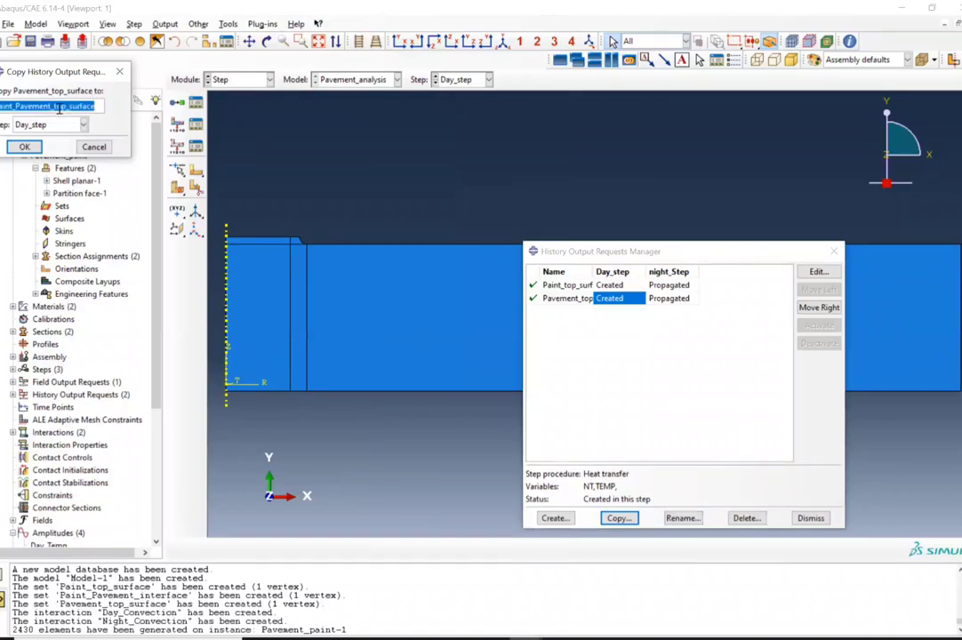
{"action": "left_click", "coordinate": [58, 106]}
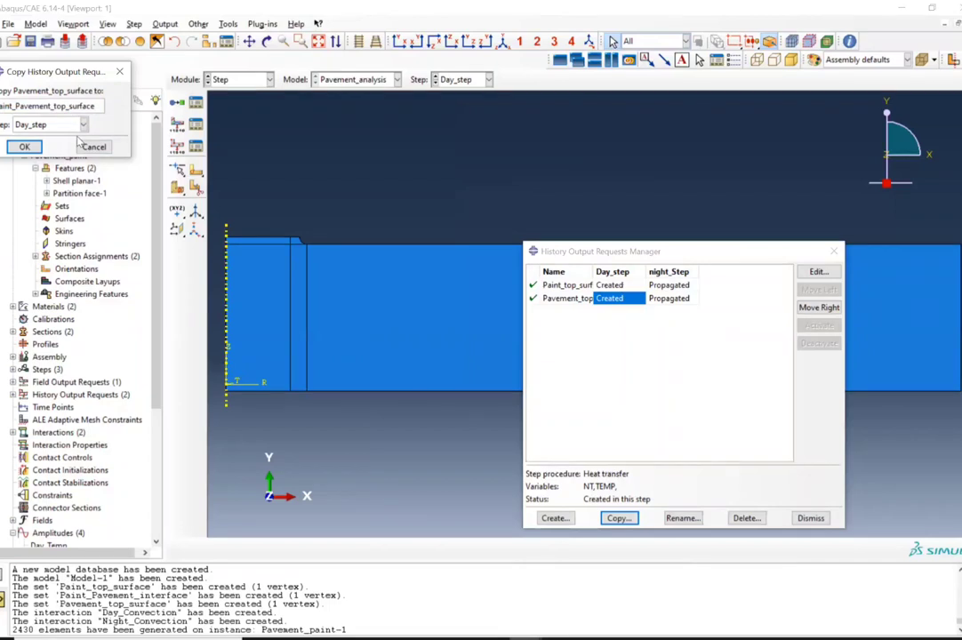
{"action": "key", "text": "Delete"}
{"action": "key", "text": "Delete"}
{"action": "left_click", "coordinate": [25, 146]}
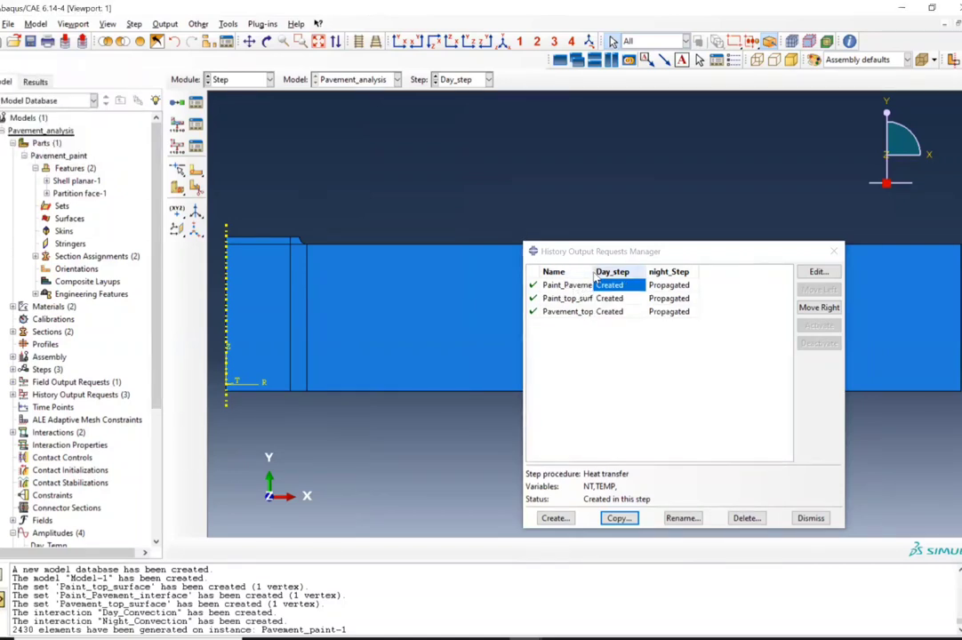
Step: Widen the request manager's name column and set the Paint_Pavement_interface history output request's domain to the set Paint_Pavement_interface
{"action": "left_click_drag", "start_coordinate": [593, 272], "coordinate": [638, 285]}
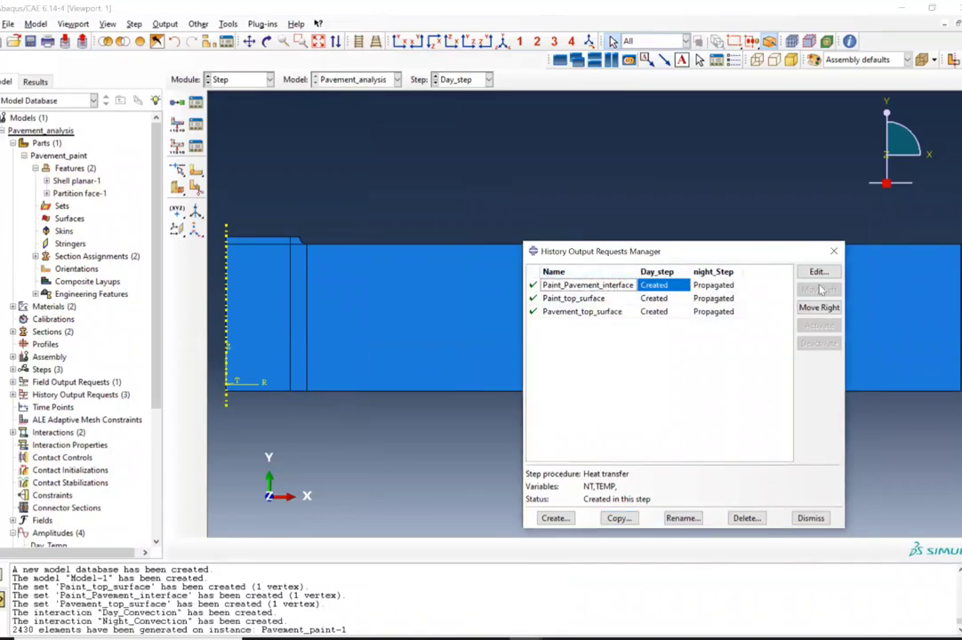
{"action": "double_click", "coordinate": [654, 285]}
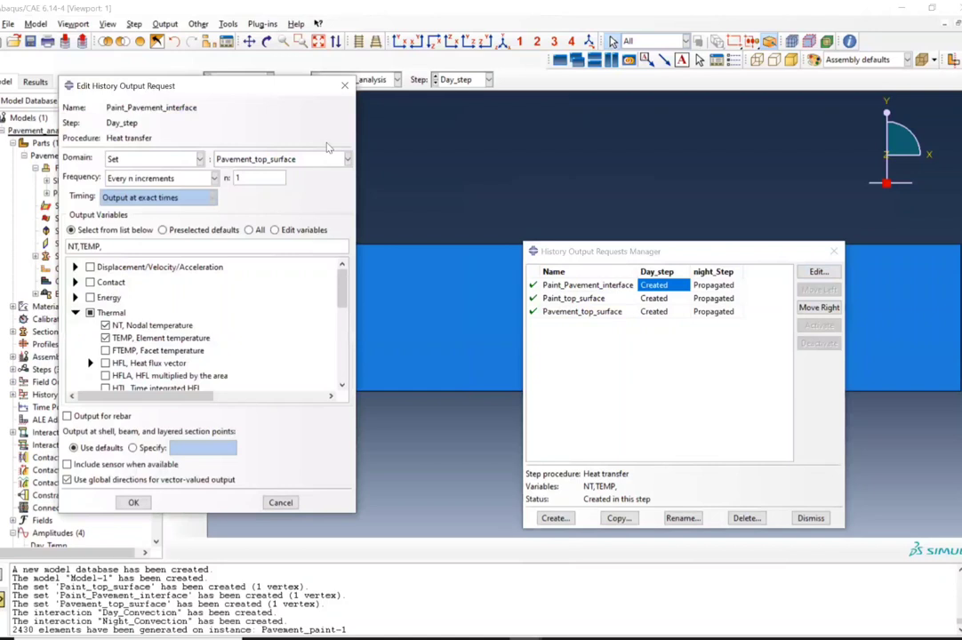
{"action": "left_click", "coordinate": [280, 159]}
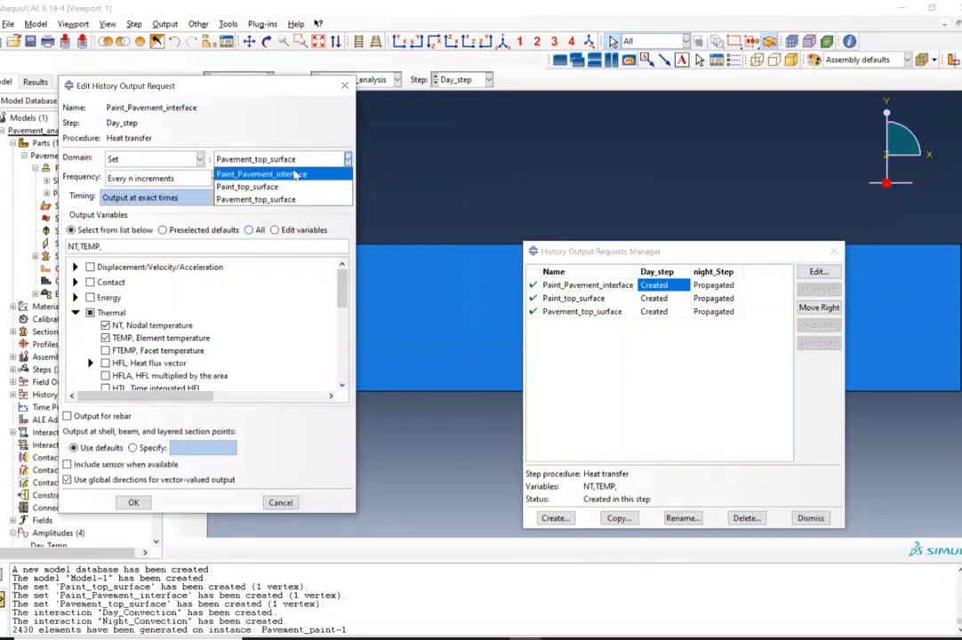
{"action": "left_click", "coordinate": [298, 174]}
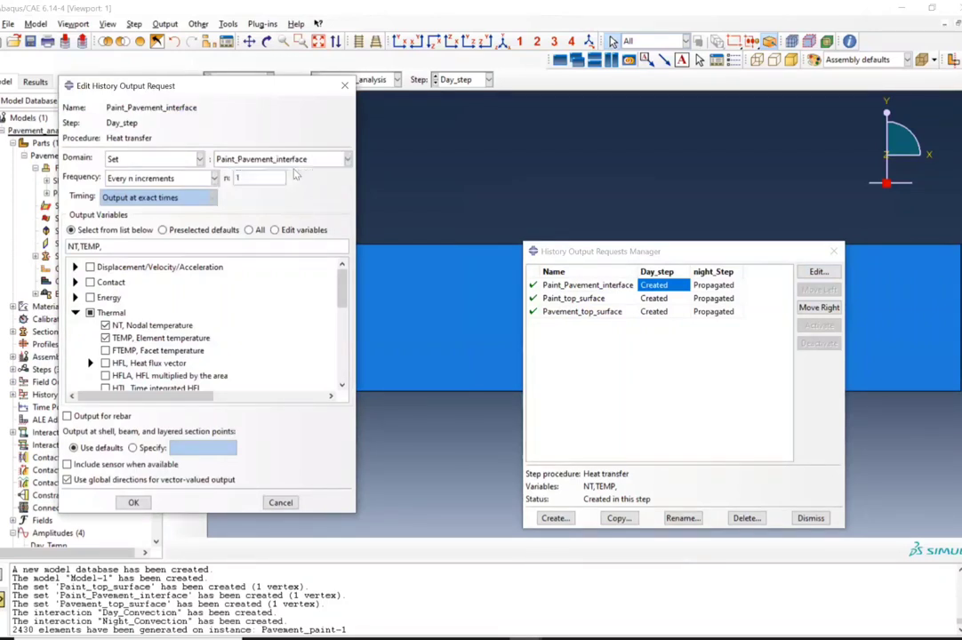
{"action": "left_click", "coordinate": [133, 502]}
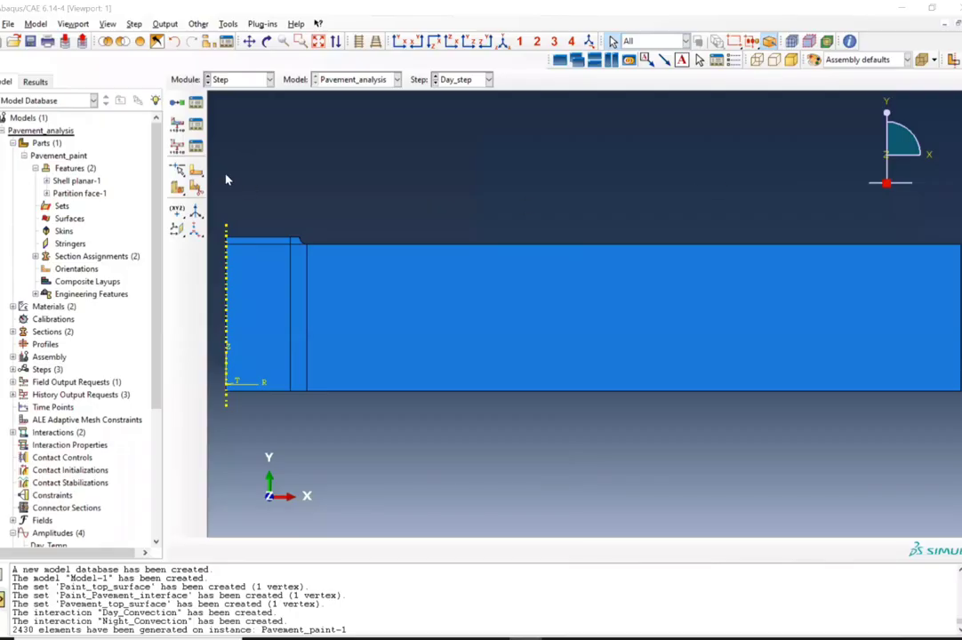
{"action": "scroll", "coordinate": [284, 213], "scroll_direction": "down", "scroll_amount": 1}
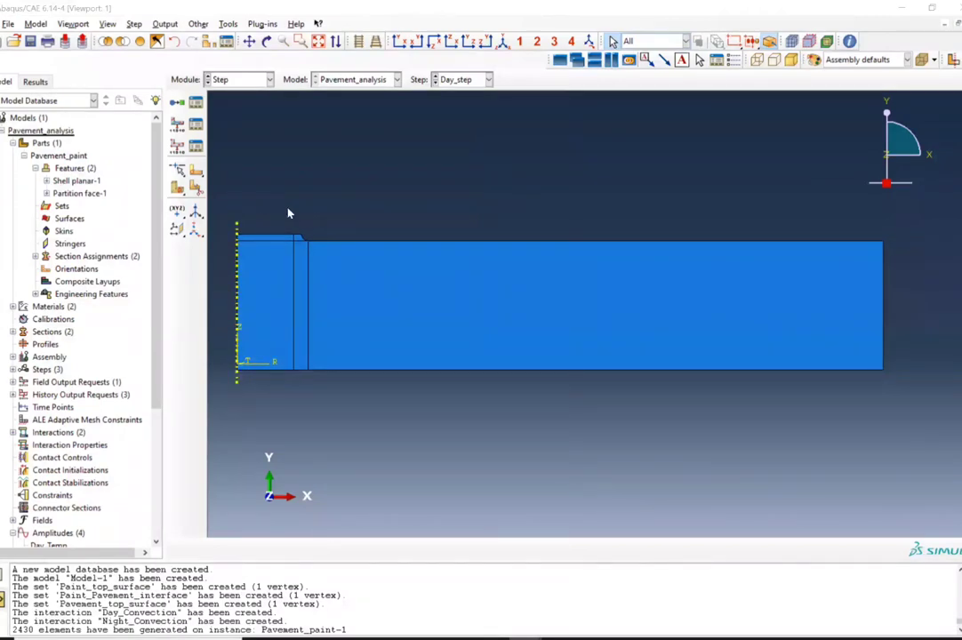
{"action": "scroll", "coordinate": [318, 213], "scroll_direction": "up", "scroll_amount": 1}
{"action": "scroll", "coordinate": [279, 208], "scroll_direction": "down", "scroll_amount": 1}
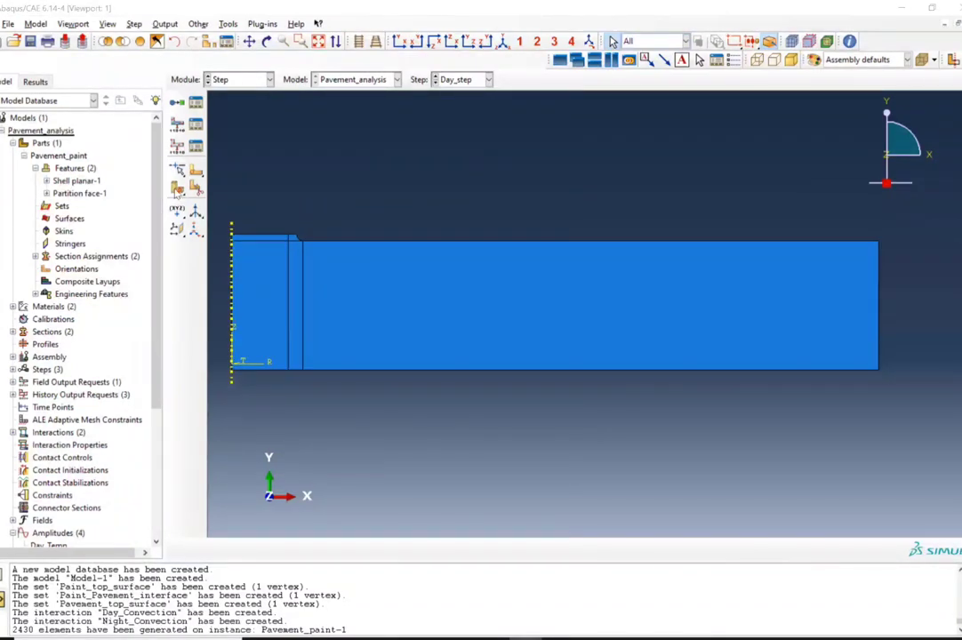
{"action": "left_click", "coordinate": [3, 131]}
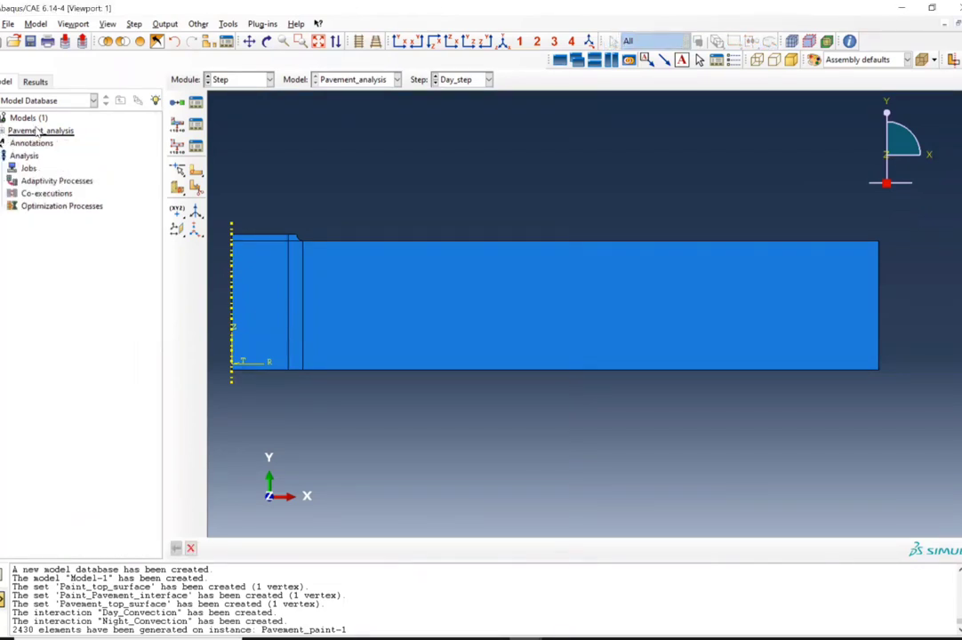
{"action": "left_click", "coordinate": [49, 132]}
{"action": "right_click", "coordinate": [51, 133]}
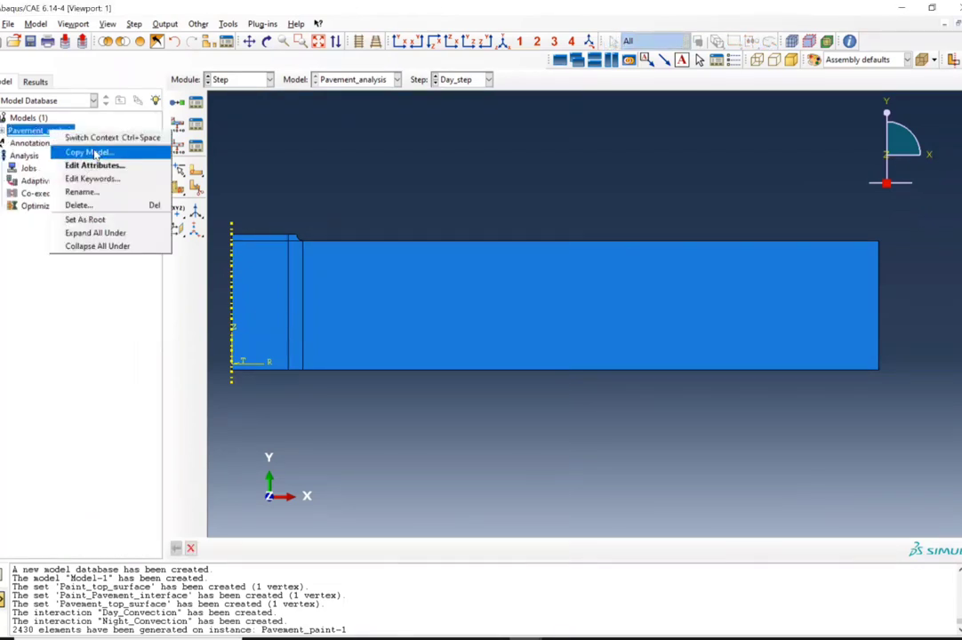
{"action": "left_click", "coordinate": [27, 131]}
{"action": "left_click", "coordinate": [26, 131]}
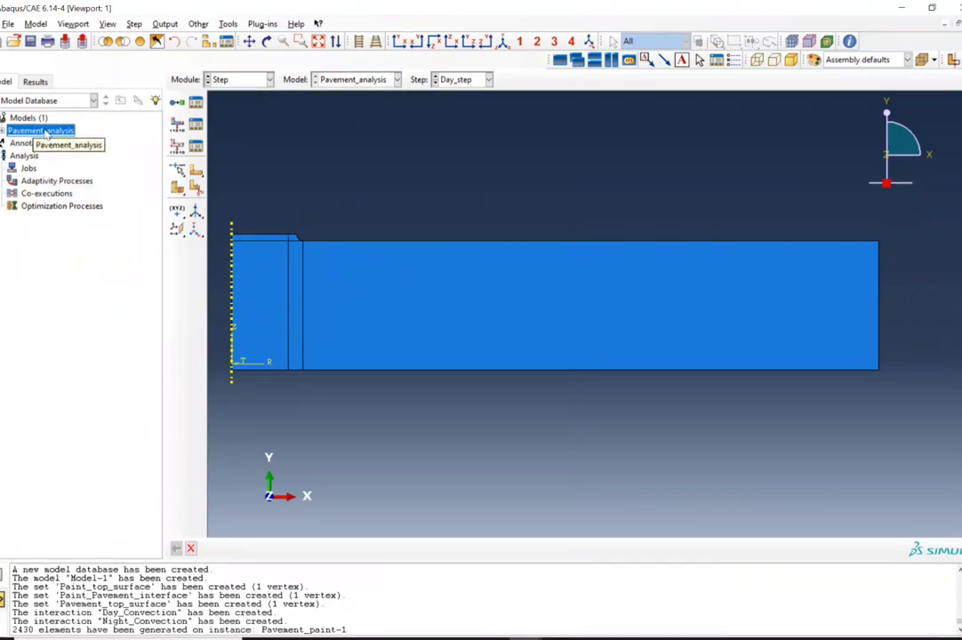
{"action": "right_click", "coordinate": [46, 131]}
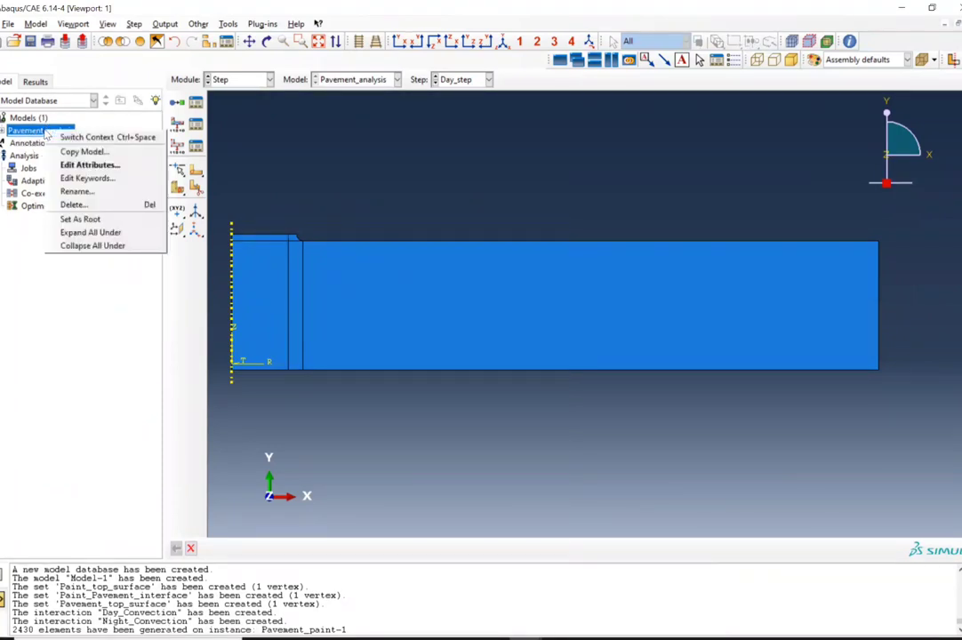
{"action": "left_click", "coordinate": [89, 151]}
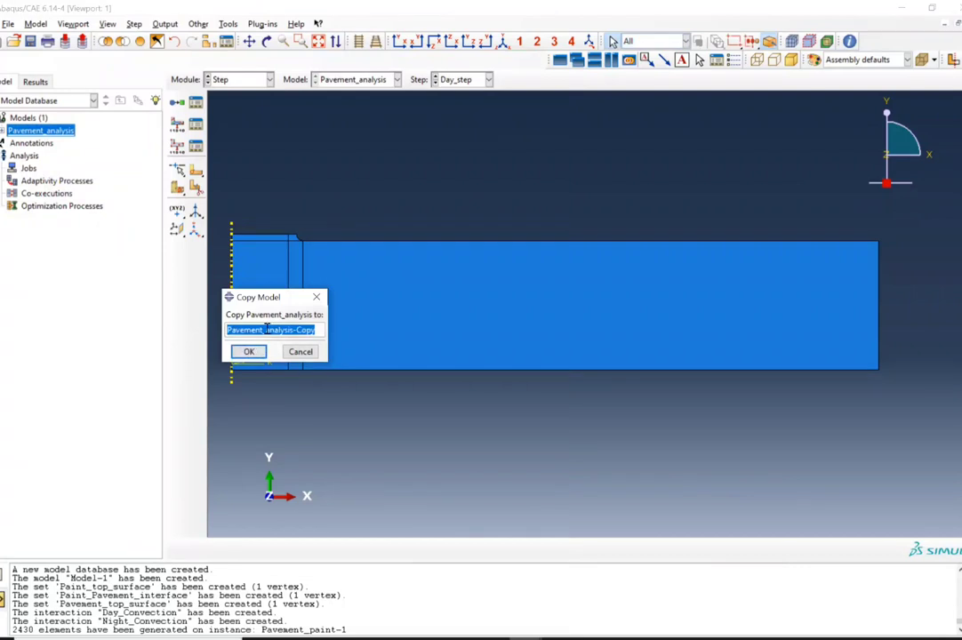
{"action": "left_click_drag", "start_coordinate": [263, 330], "coordinate": [281, 330]}
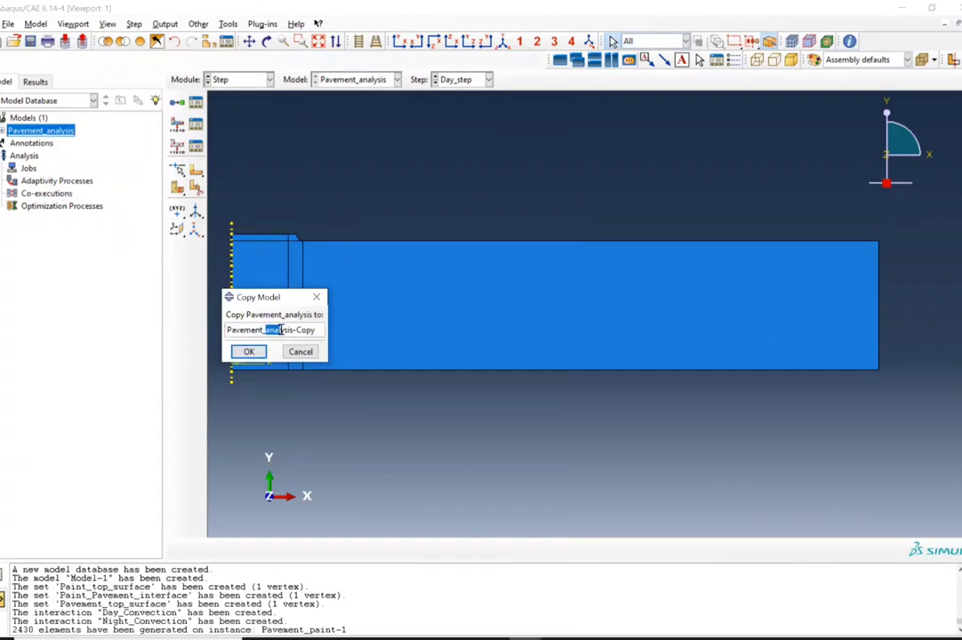
{"action": "left_click", "coordinate": [315, 297]}
Step: Rename the model Pavement_analysis as Pavement_Thermal_Analysis
{"action": "right_click", "coordinate": [58, 131]}
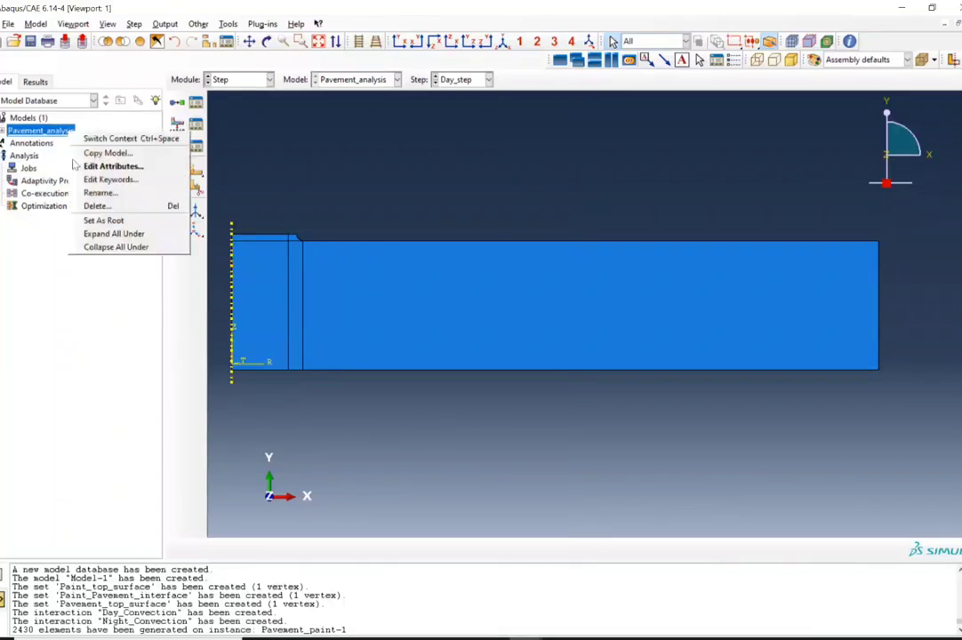
{"action": "left_click", "coordinate": [116, 203]}
{"action": "left_click_drag", "start_coordinate": [33, 106], "coordinate": [85, 105]}
{"action": "key", "text": "BackSpace"}
{"action": "type", "text": "Thermal_Analysis"}
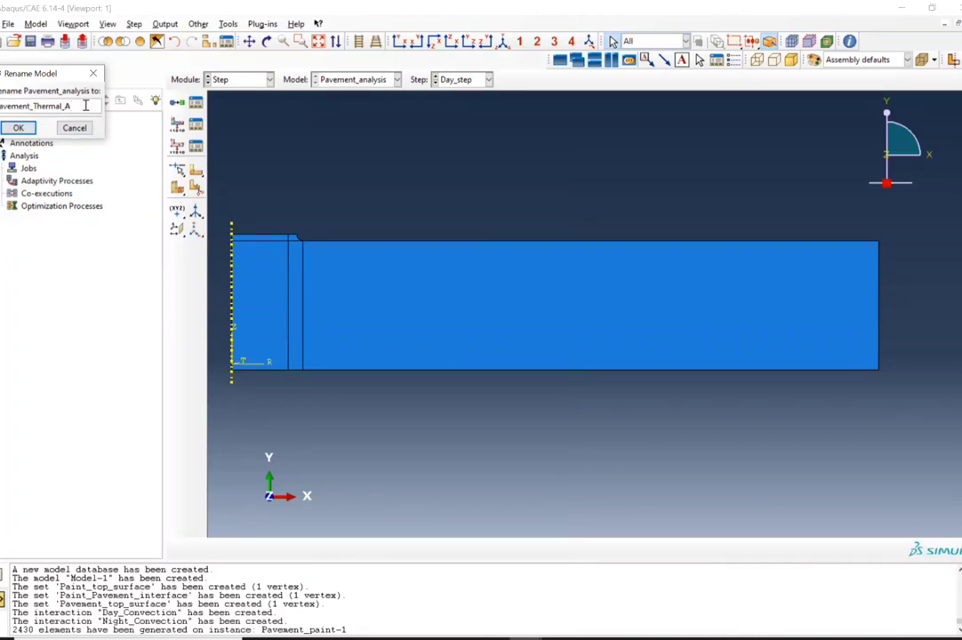
{"action": "left_click", "coordinate": [19, 127]}
Step: Copy the model Pavement_Thermal_Analysis to a new model named Pavement_Mechanical_Analysis
{"action": "right_click", "coordinate": [33, 133]}
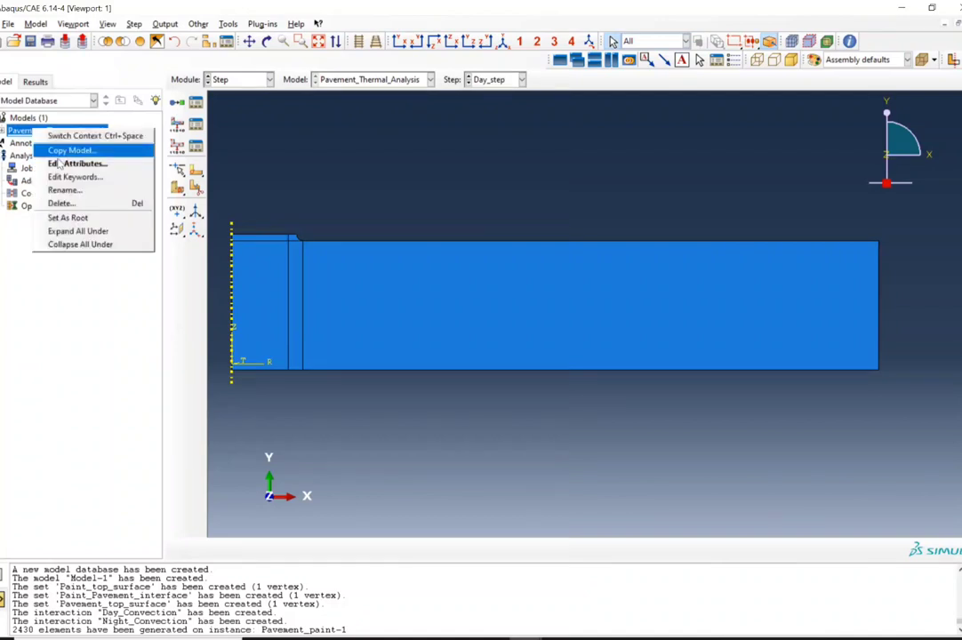
{"action": "left_click", "coordinate": [71, 152]}
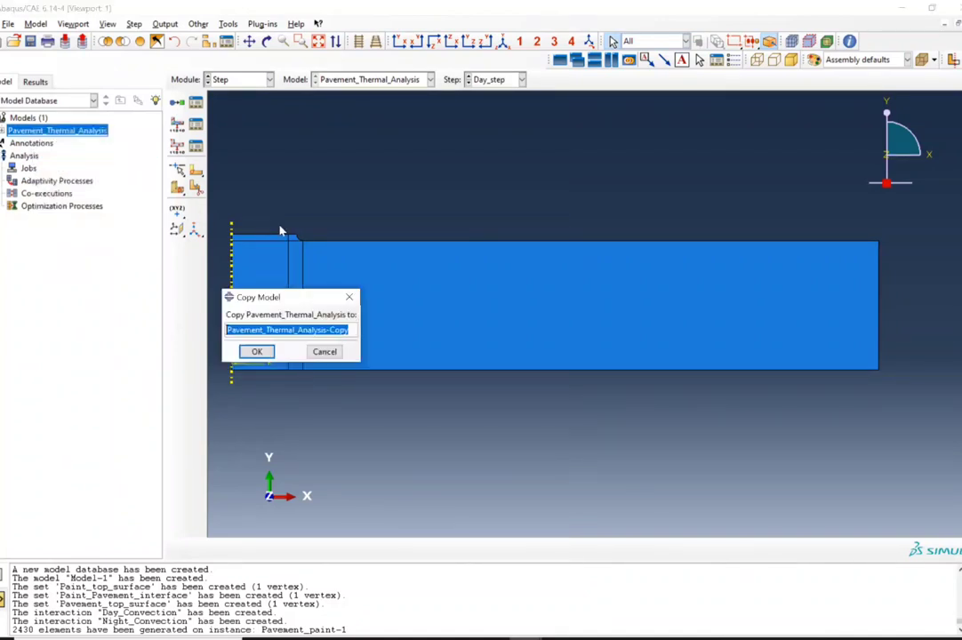
{"action": "left_click", "coordinate": [351, 329]}
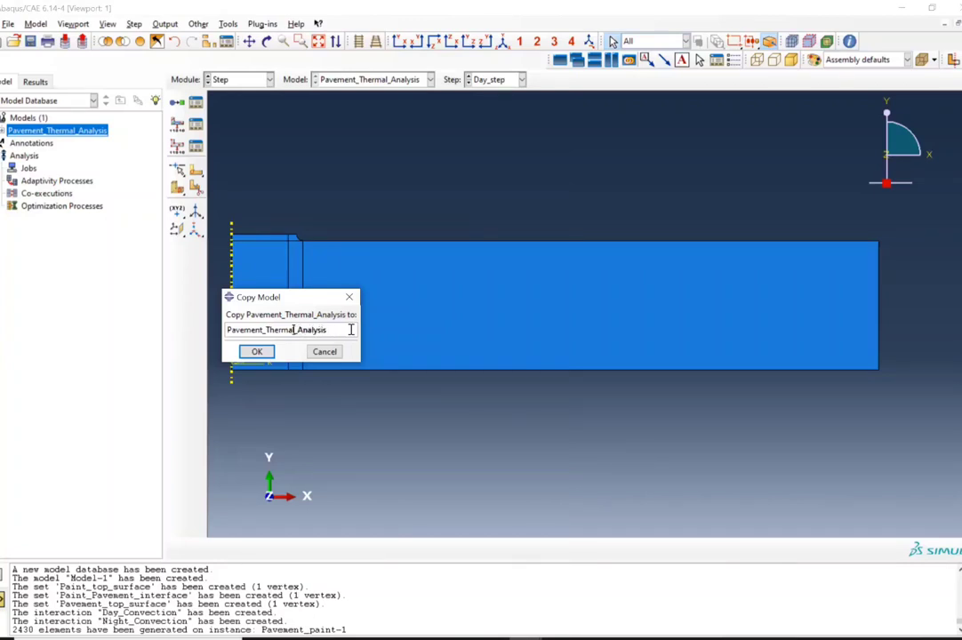
{"action": "key", "text": "BackSpace"}
{"action": "key", "text": "BackSpace"}
{"action": "key", "text": "BackSpace"}
{"action": "key", "text": "BackSpace"}
{"action": "key", "text": "BackSpace"}
{"action": "key", "text": "BackSpace"}
{"action": "key", "text": "BackSpace"}
{"action": "type", "text": "Mechanical"}
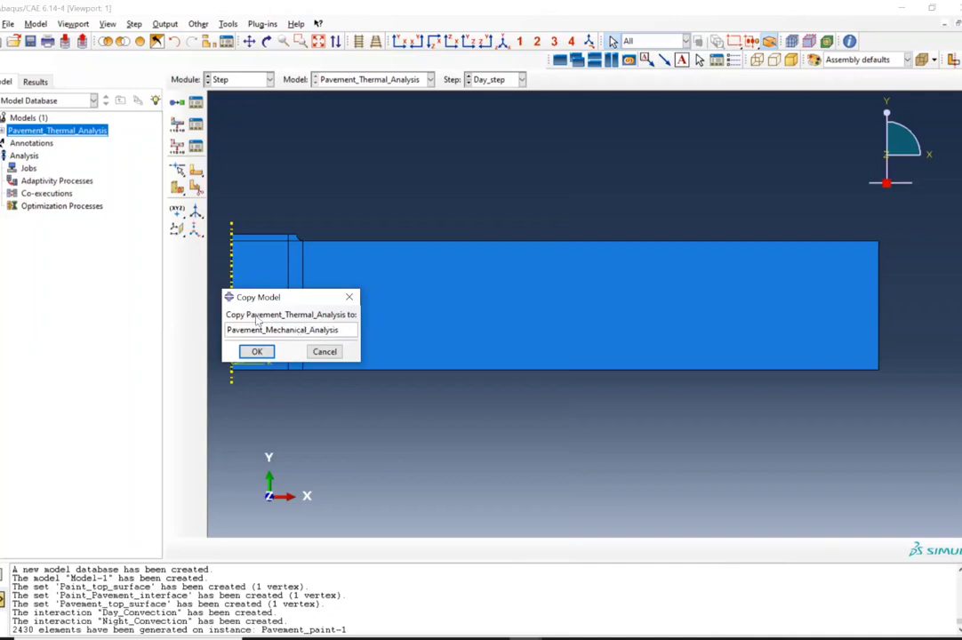
{"action": "left_click", "coordinate": [255, 351]}
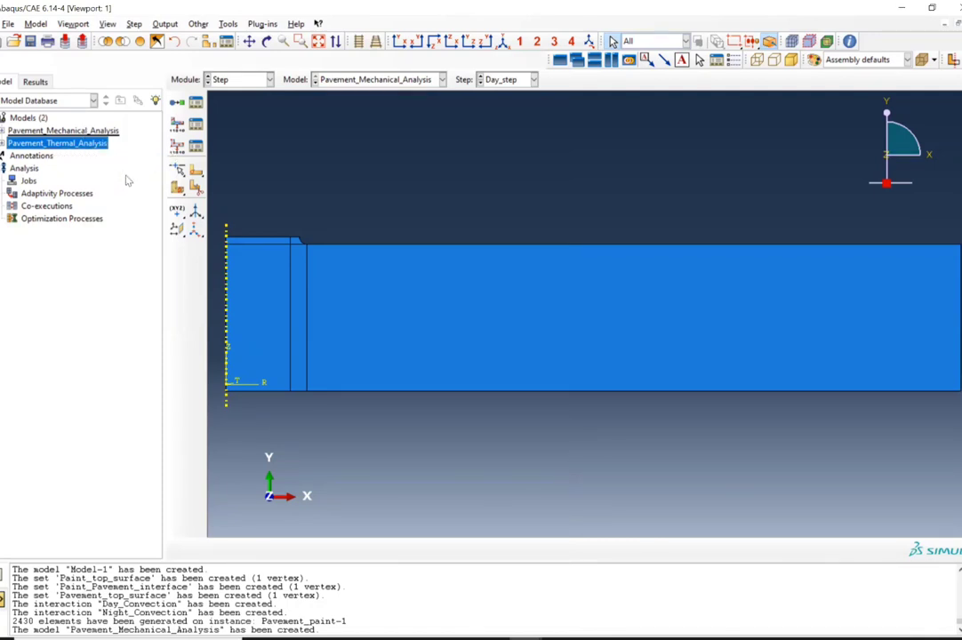
Step: Create a full-analysis job named Pavement_Thermal_Analysis from the Pavement_Thermal_Analysis model, keeping the default job settings
{"action": "left_click", "coordinate": [234, 84]}
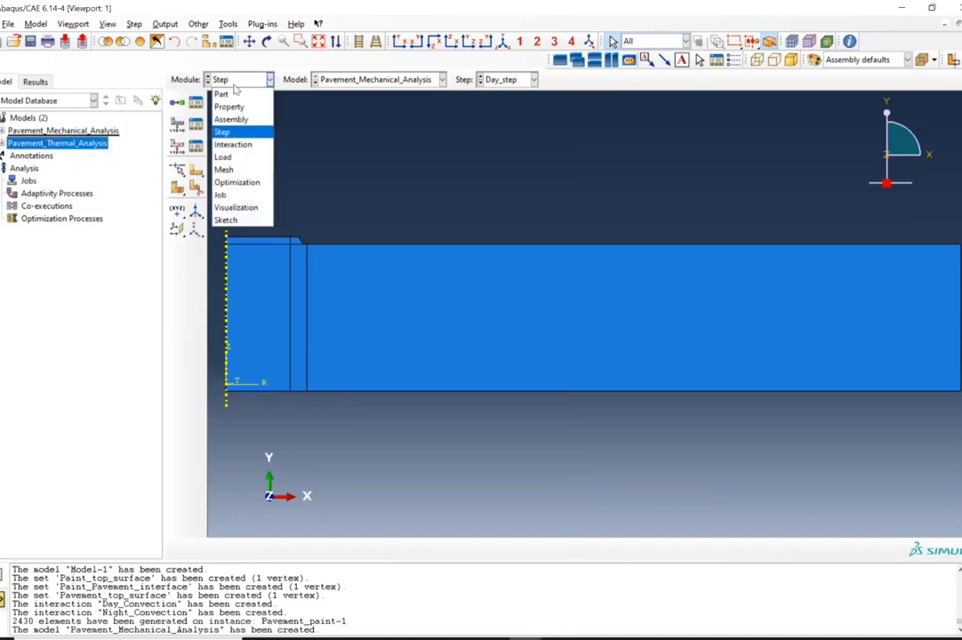
{"action": "left_click", "coordinate": [222, 195]}
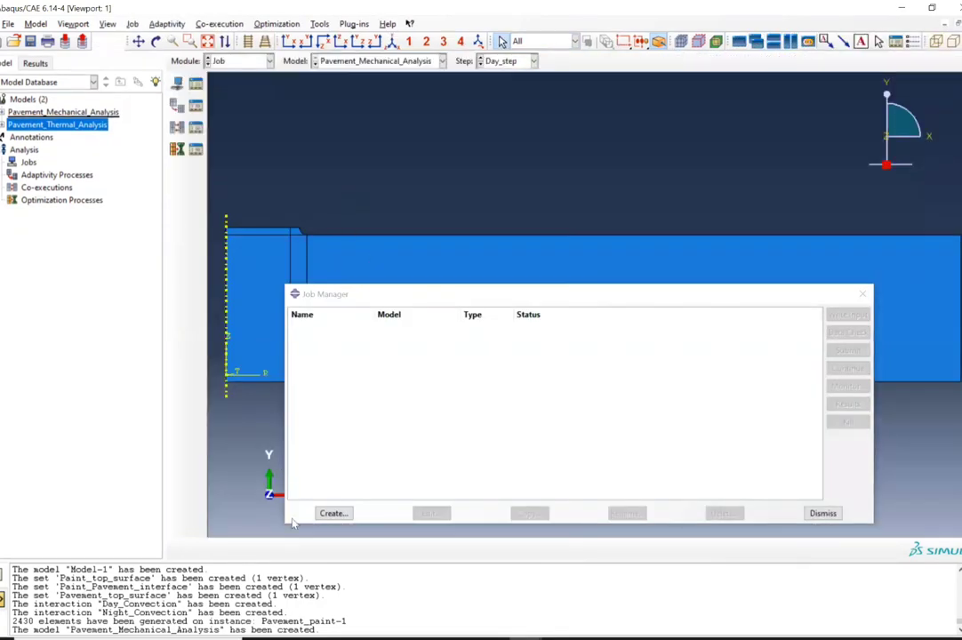
{"action": "left_click", "coordinate": [334, 513]}
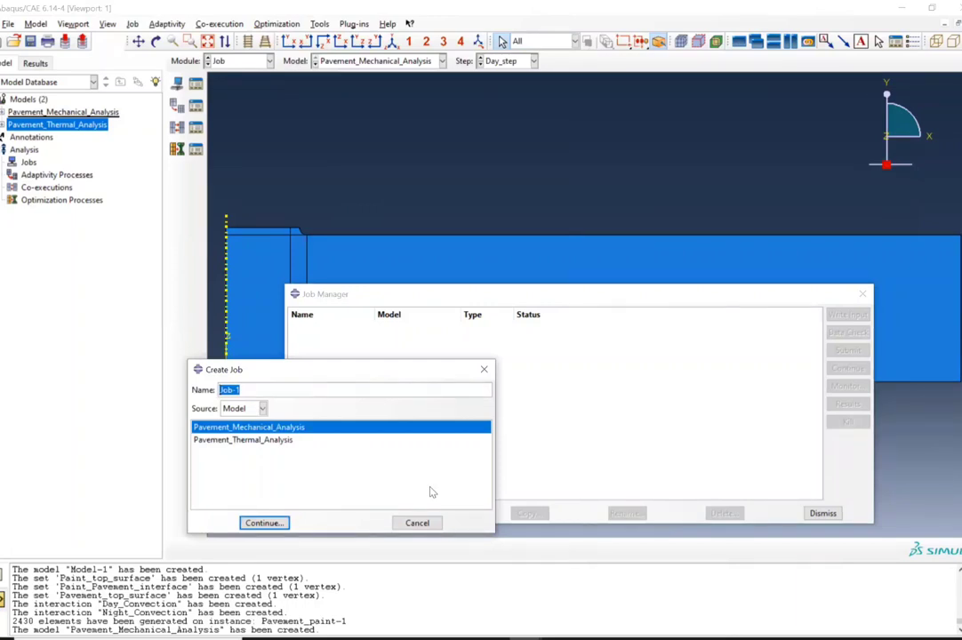
{"action": "type", "text": "Pavement_Thermal_Analysis"}
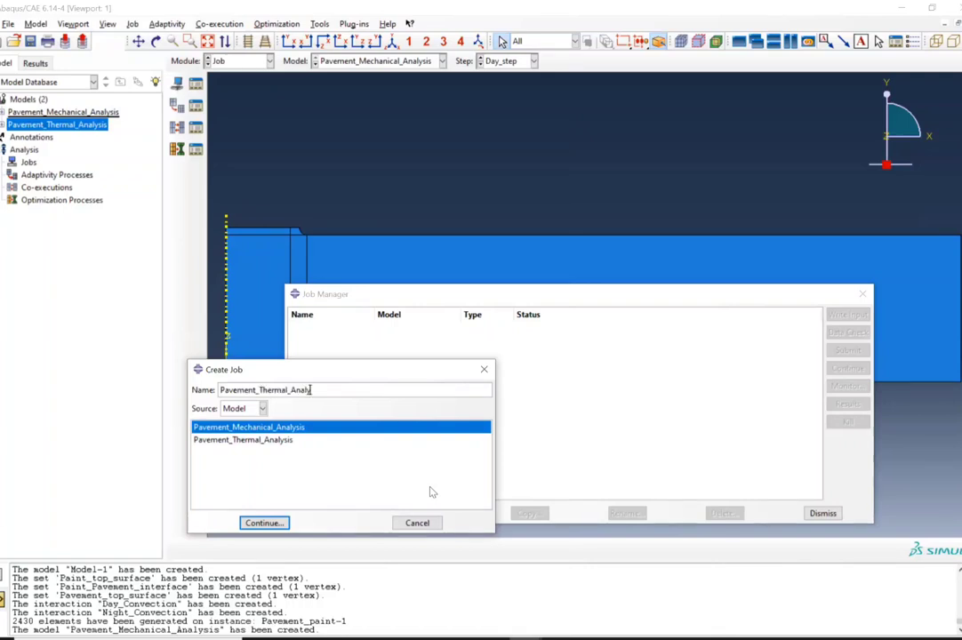
{"action": "left_click", "coordinate": [256, 441]}
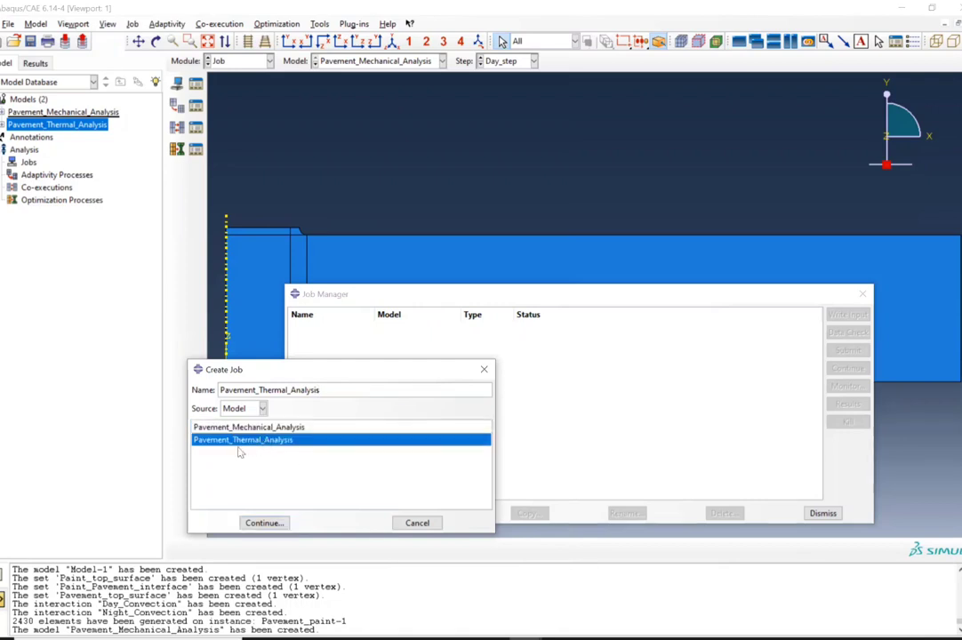
{"action": "left_click", "coordinate": [256, 523]}
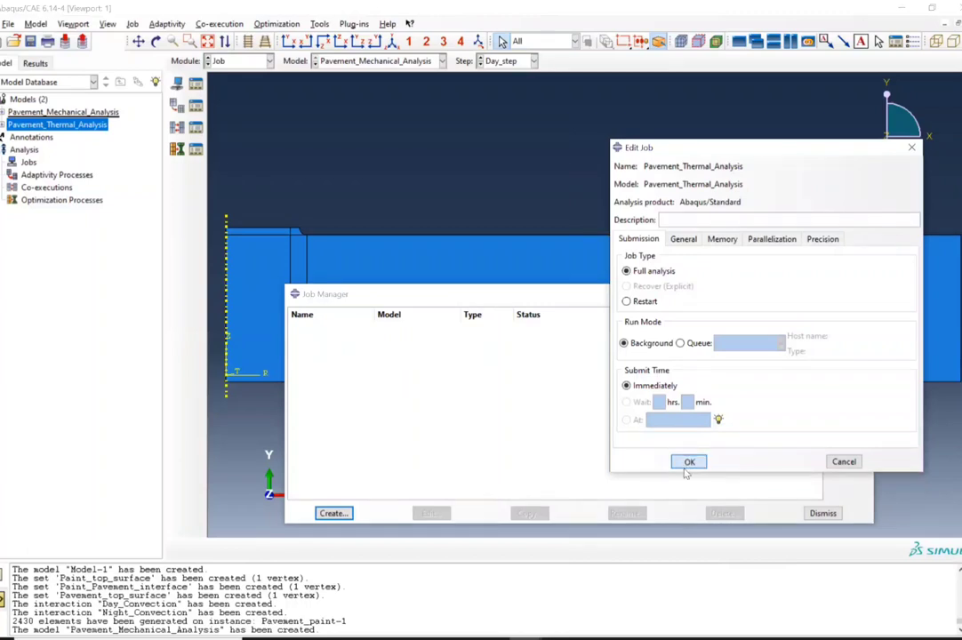
{"action": "left_click", "coordinate": [688, 462]}
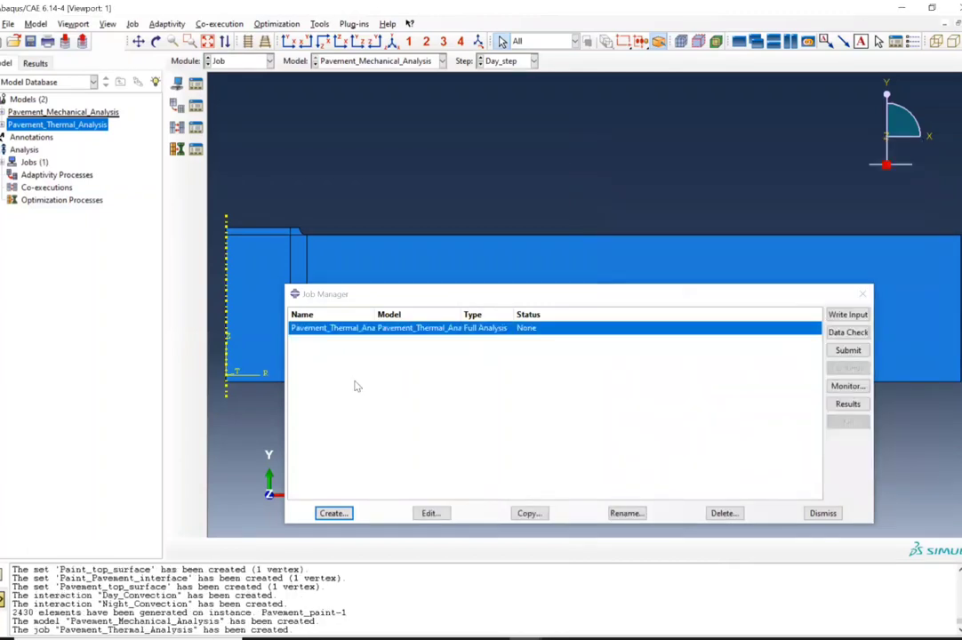
Step: Submit the Pavement_Thermal_Analysis job and open its monitor
{"action": "left_click", "coordinate": [846, 350]}
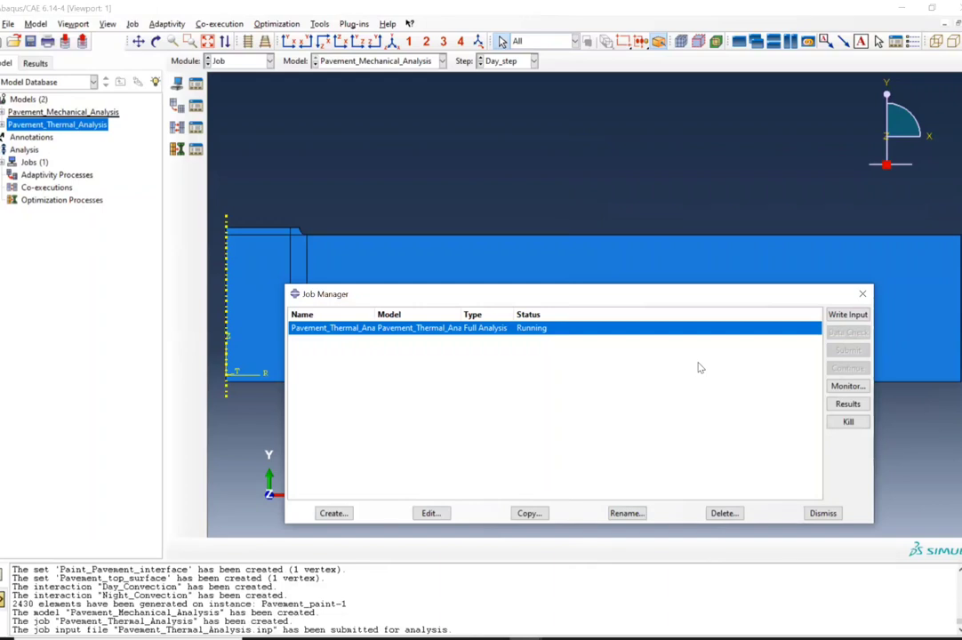
{"action": "left_click", "coordinate": [847, 386]}
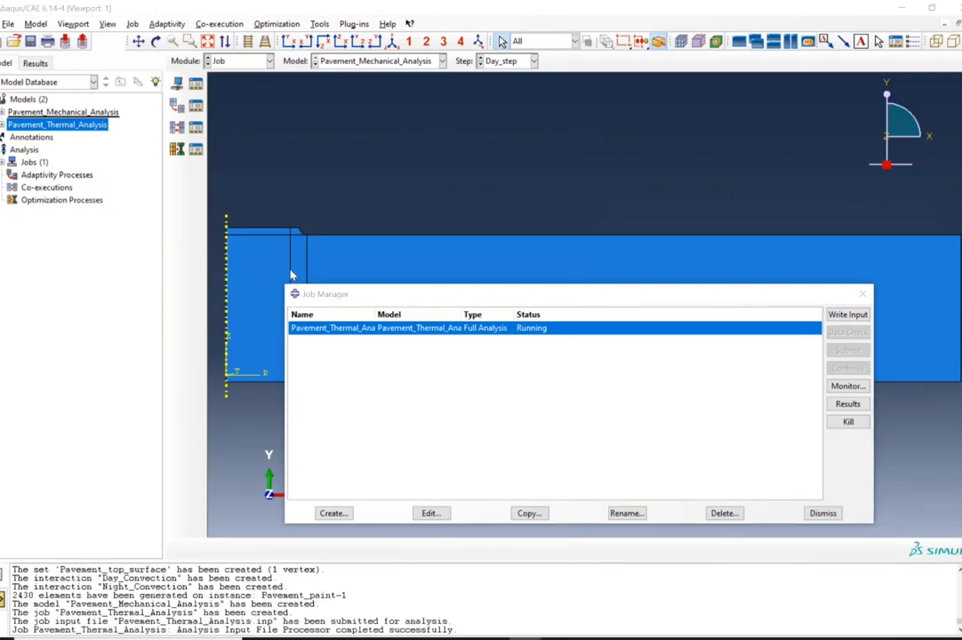
{"action": "left_click", "coordinate": [835, 391]}
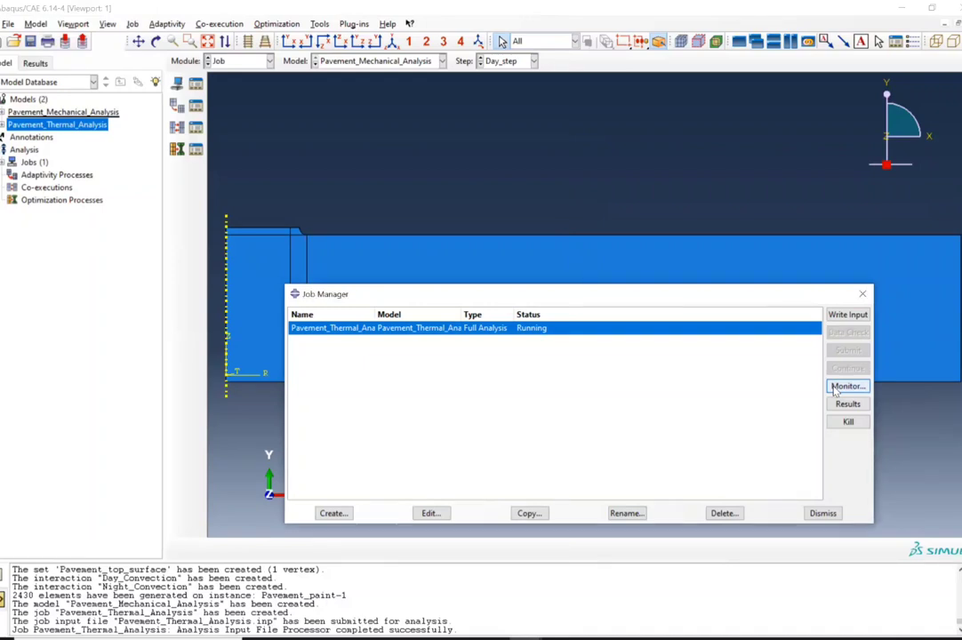
Step: Switch to the PowerPoint slide show to view the input data and the published surface temperature chart, and return to Abaqus/CAE
{"action": "key", "text": "alt+Tab"}
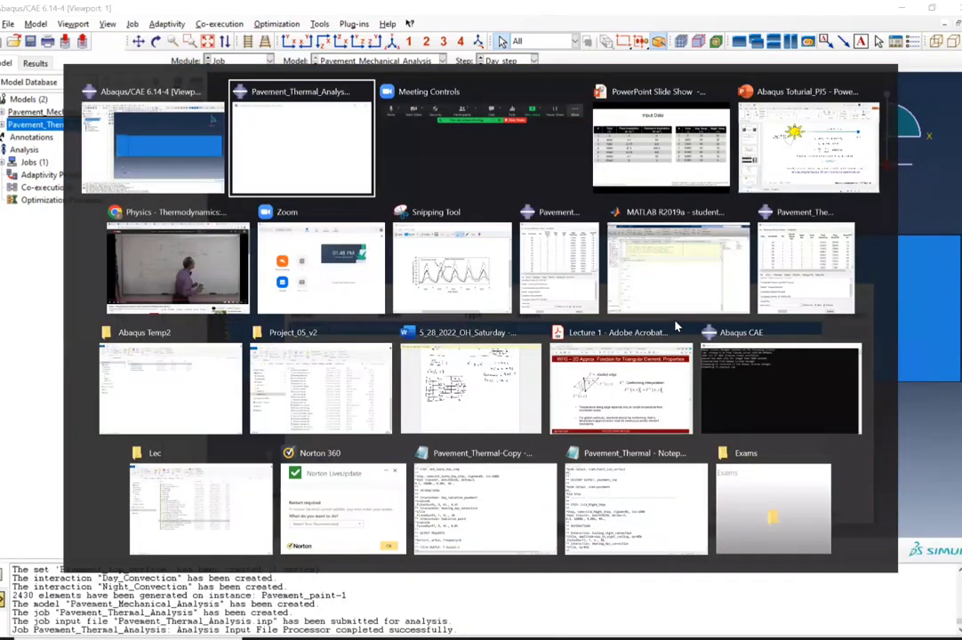
{"action": "key", "text": "alt+Tab"}
{"action": "key", "text": "alt+Tab"}
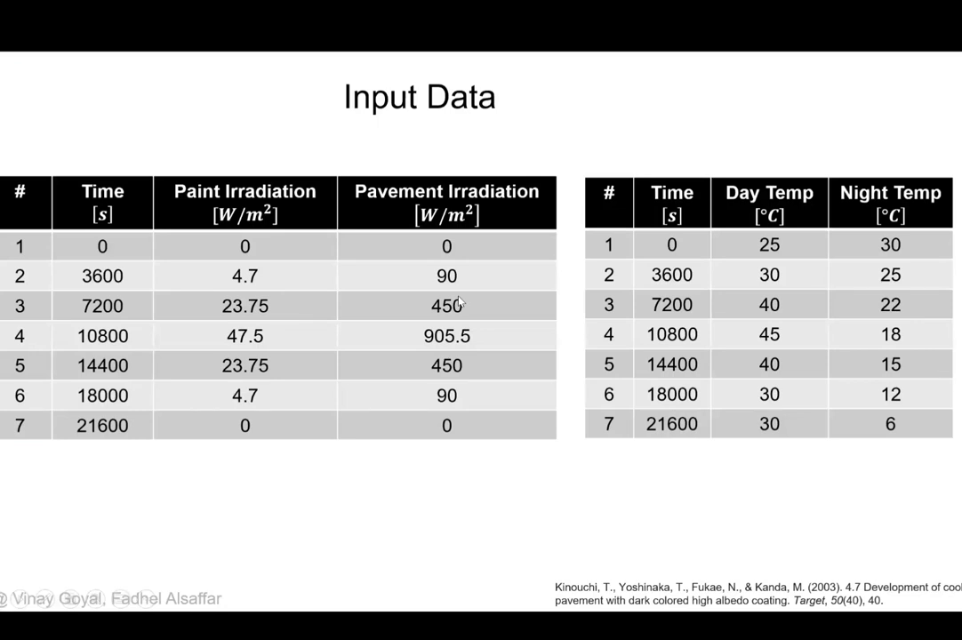
{"action": "left_click", "coordinate": [615, 306]}
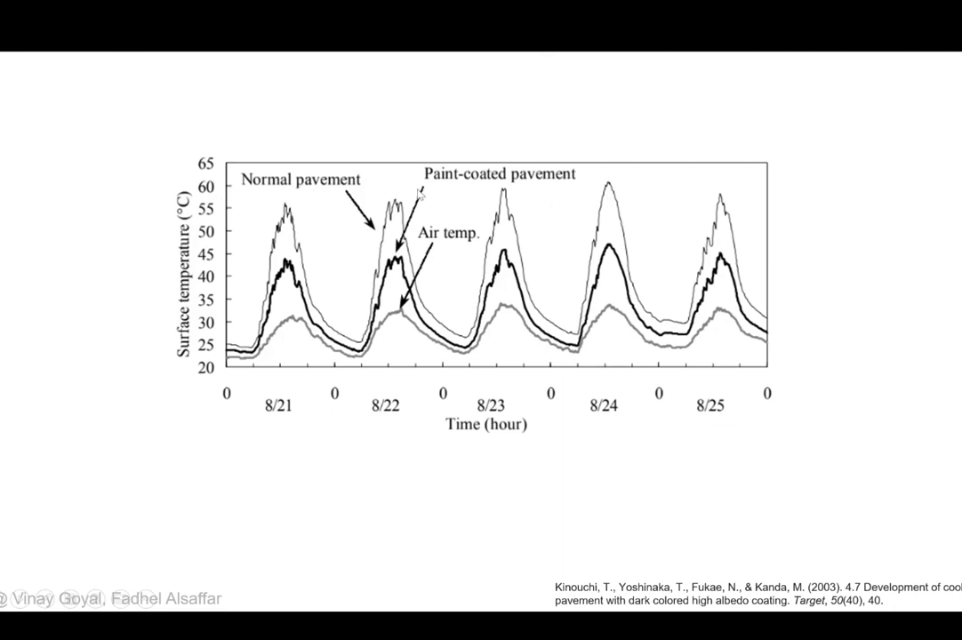
{"action": "key", "text": "alt+Tab"}
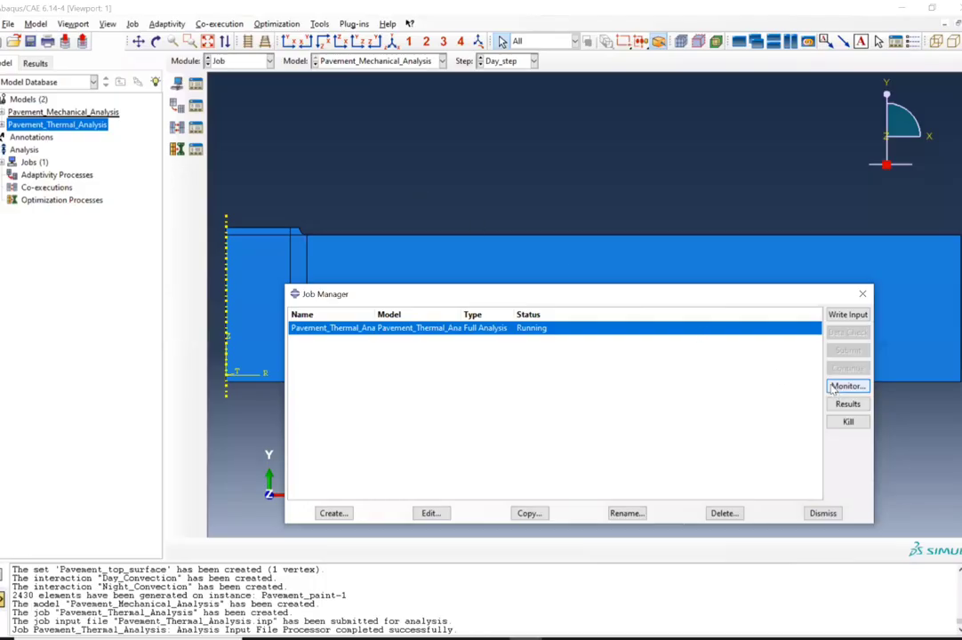
Step: Inspect the increments and log in the Pavement_Thermal job's monitor window and close it
{"action": "left_click", "coordinate": [527, 635]}
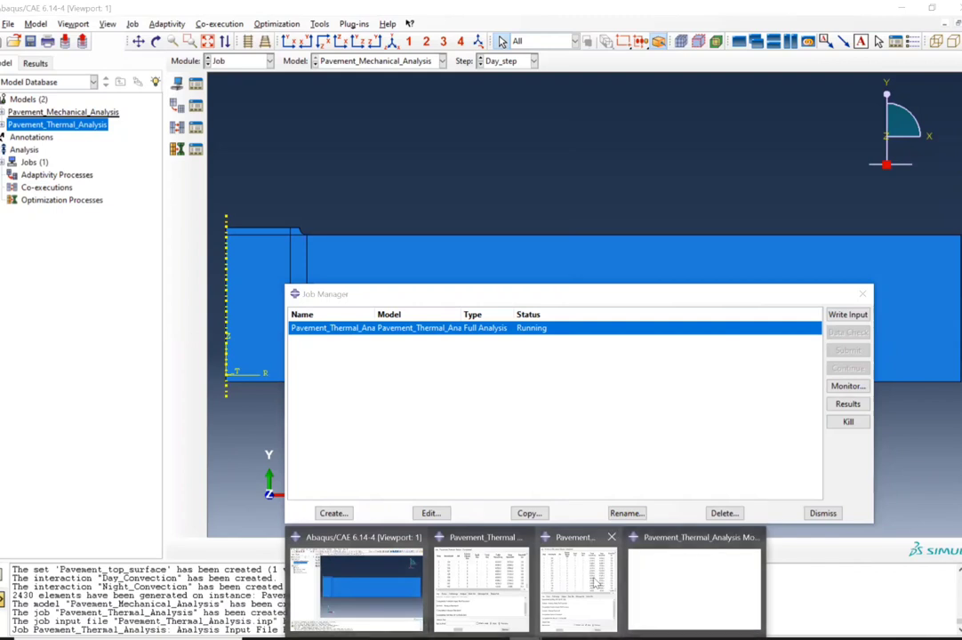
{"action": "left_click", "coordinate": [480, 582]}
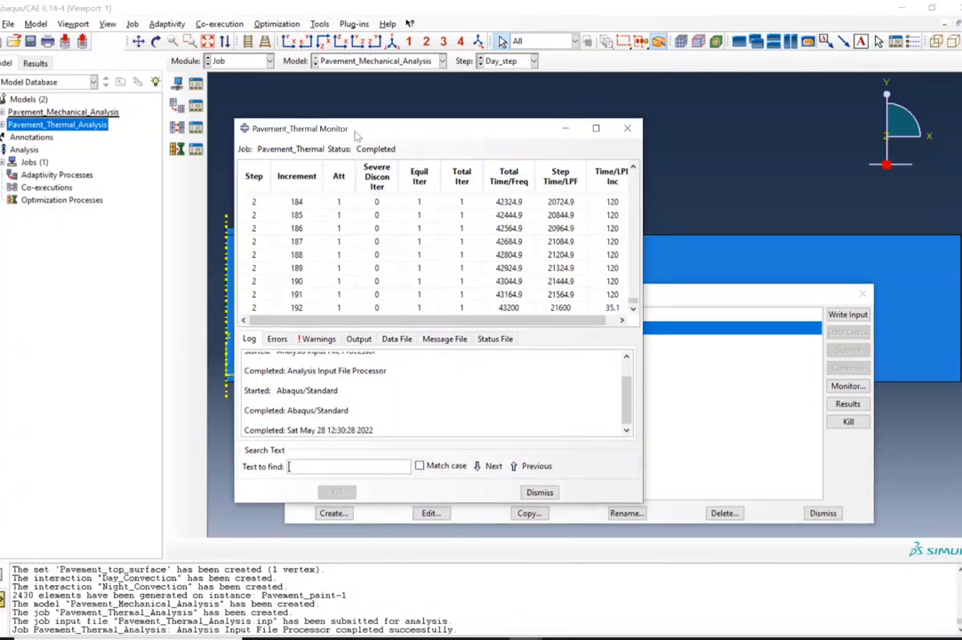
{"action": "left_click_drag", "start_coordinate": [356, 128], "coordinate": [230, 214]}
{"action": "left_click", "coordinate": [500, 214]}
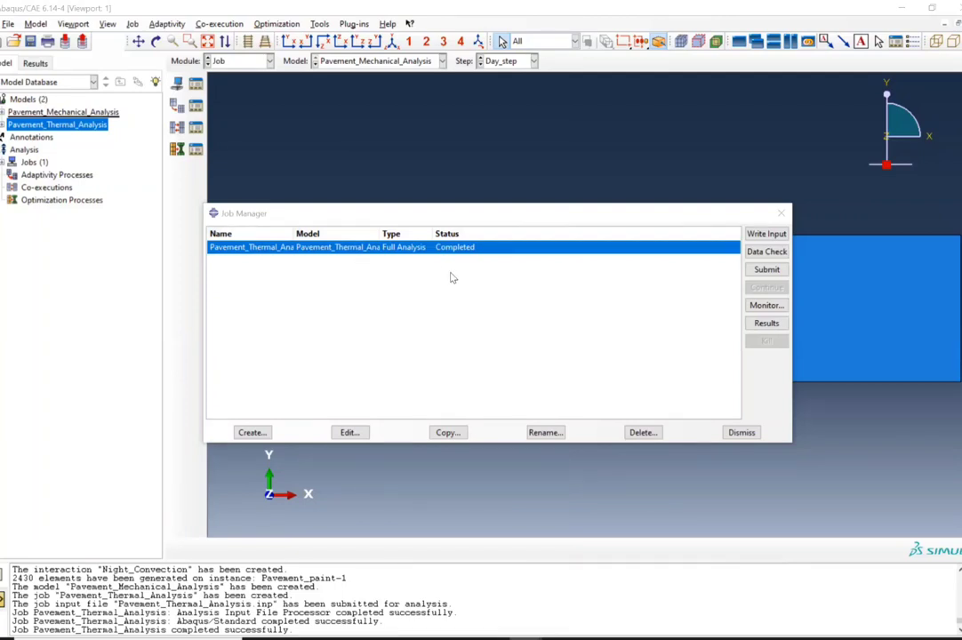
Step: Open the results of the Pavement_Thermal_Analysis job and display contours of the nodal temperature NT11
{"action": "left_click", "coordinate": [756, 327]}
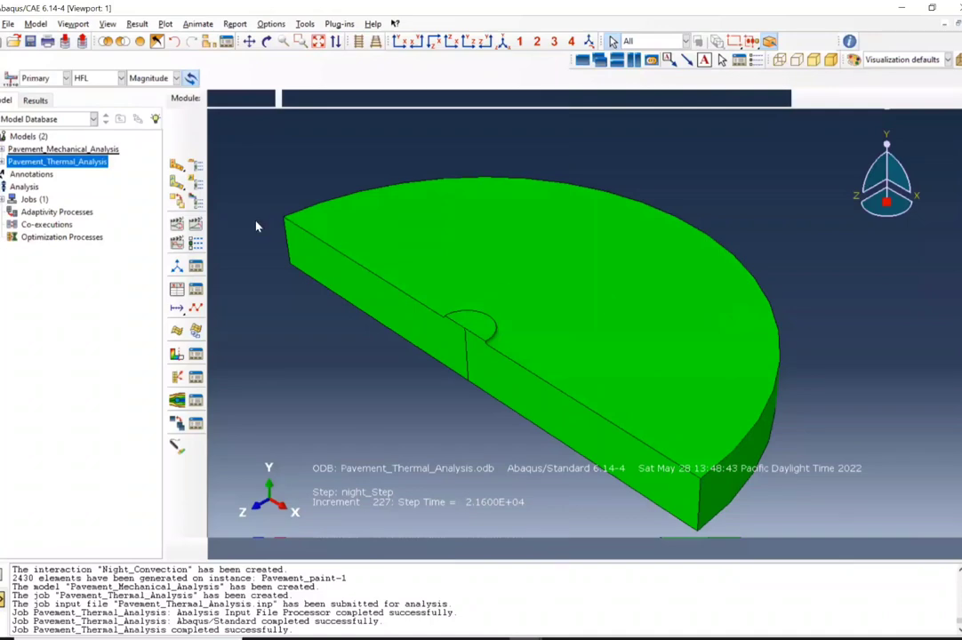
{"action": "left_click", "coordinate": [177, 184]}
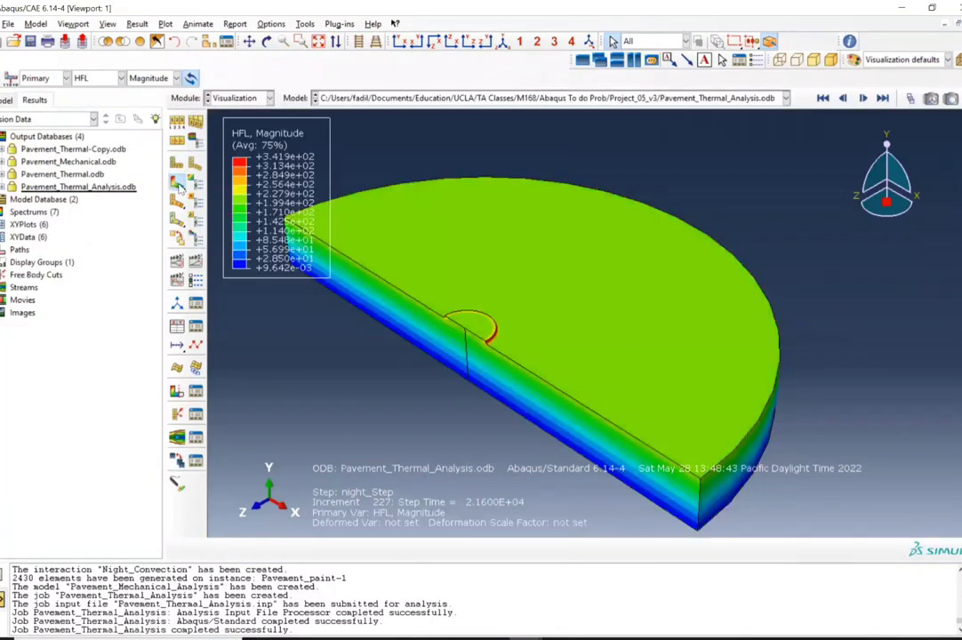
{"action": "left_click", "coordinate": [89, 78]}
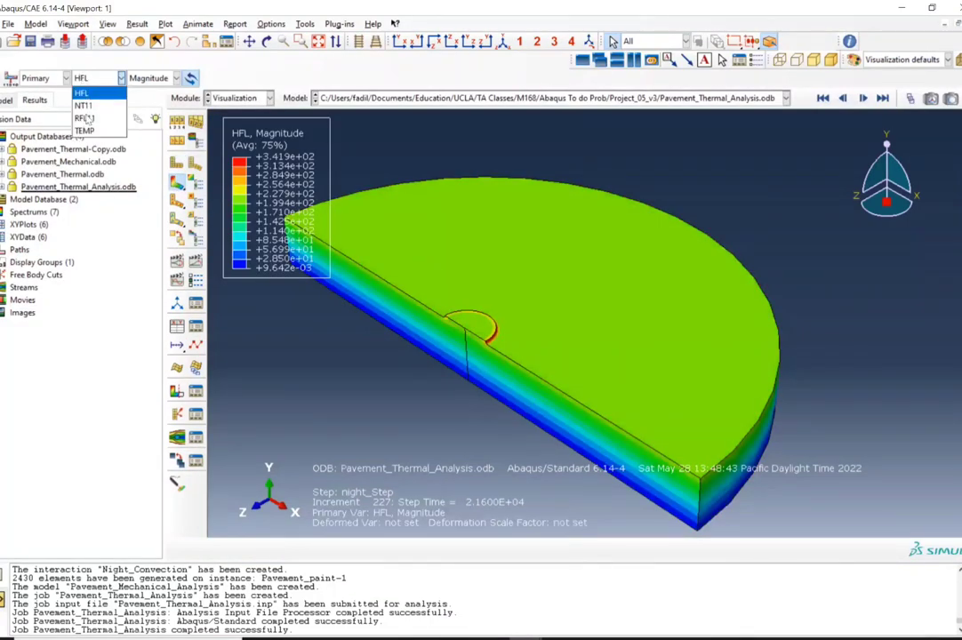
{"action": "left_click", "coordinate": [86, 101]}
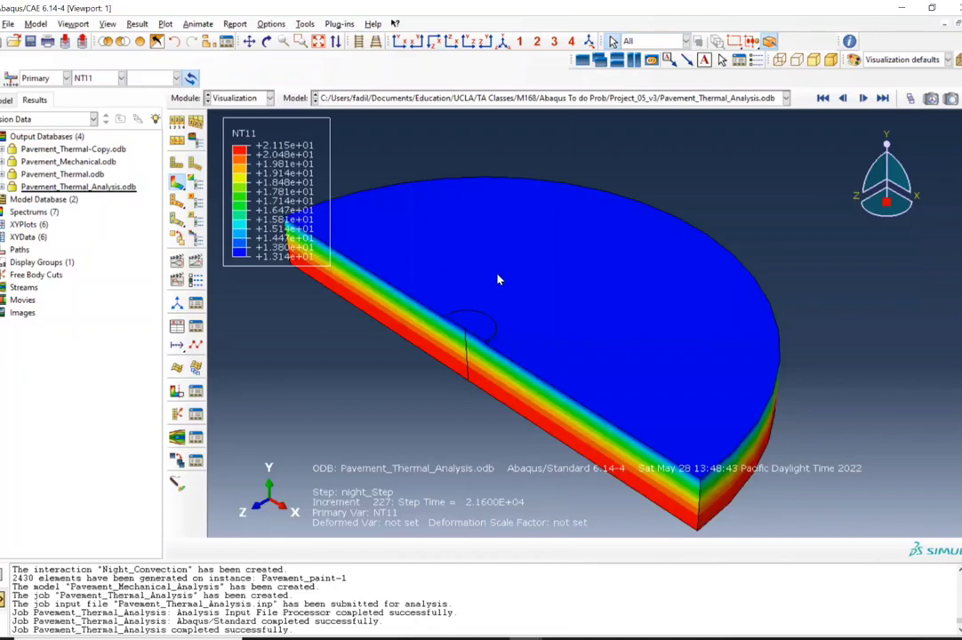
Step: Plot the NT11 history output of PAINT_TOP_SURFACE and PAVEMENT_TOP_SURFACE together, and move the History Output dialog clear of the curves
{"action": "left_click", "coordinate": [177, 327]}
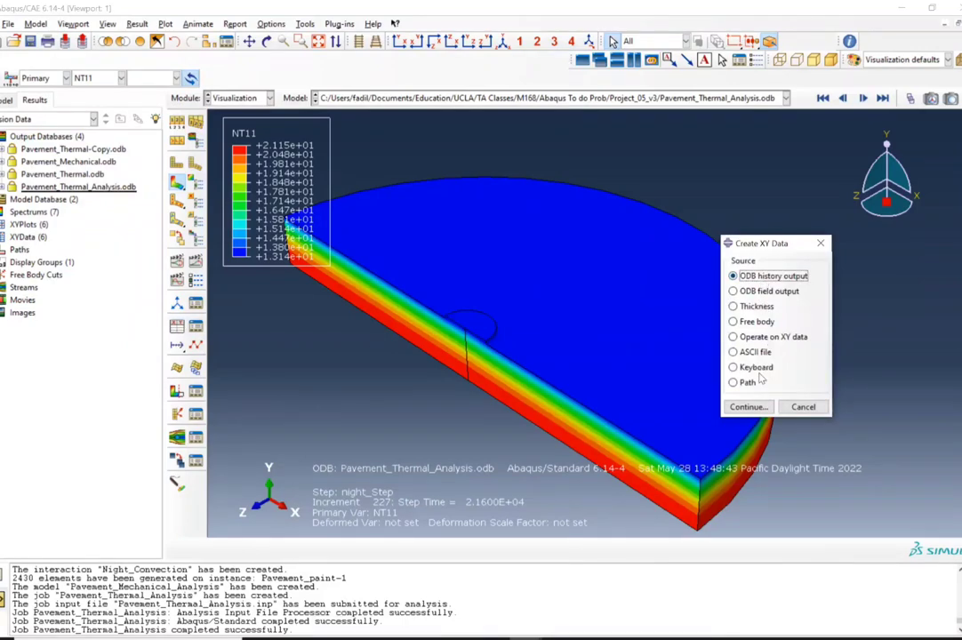
{"action": "left_click", "coordinate": [747, 406]}
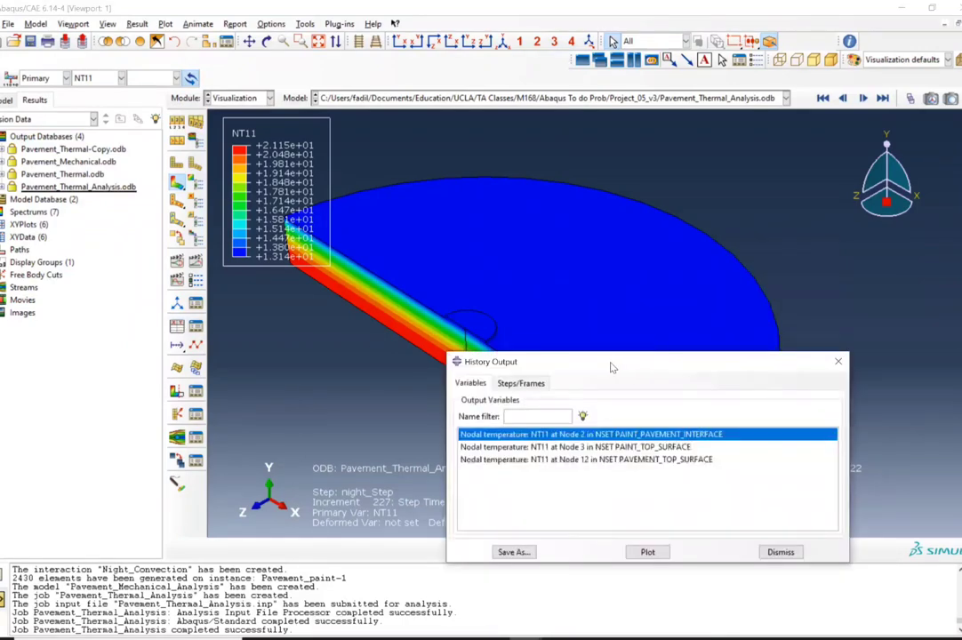
{"action": "left_click_drag", "start_coordinate": [587, 361], "coordinate": [262, 244]}
{"action": "left_click", "coordinate": [313, 330]}
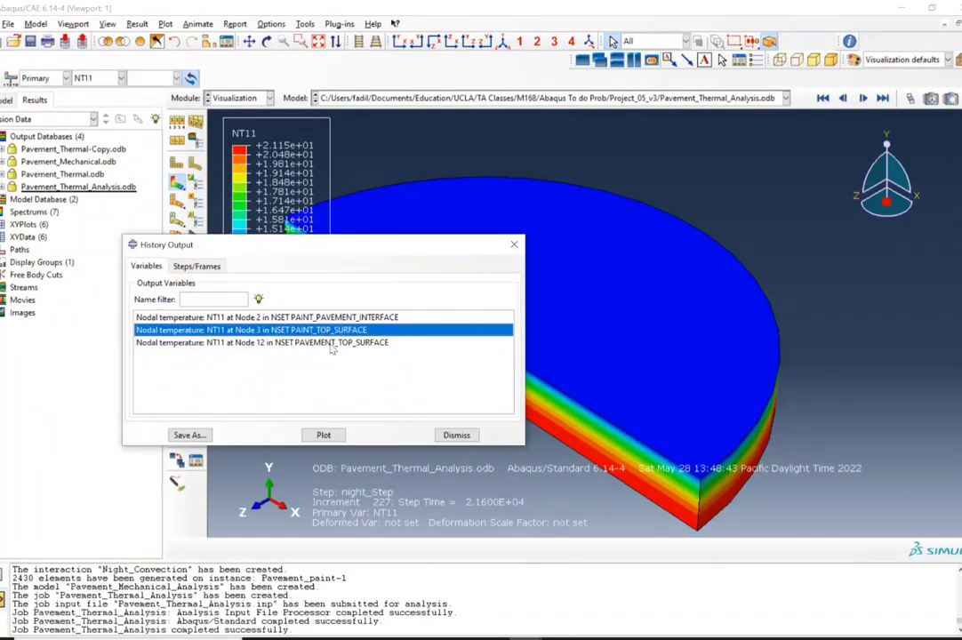
{"action": "left_click", "coordinate": [316, 343], "text": "shift"}
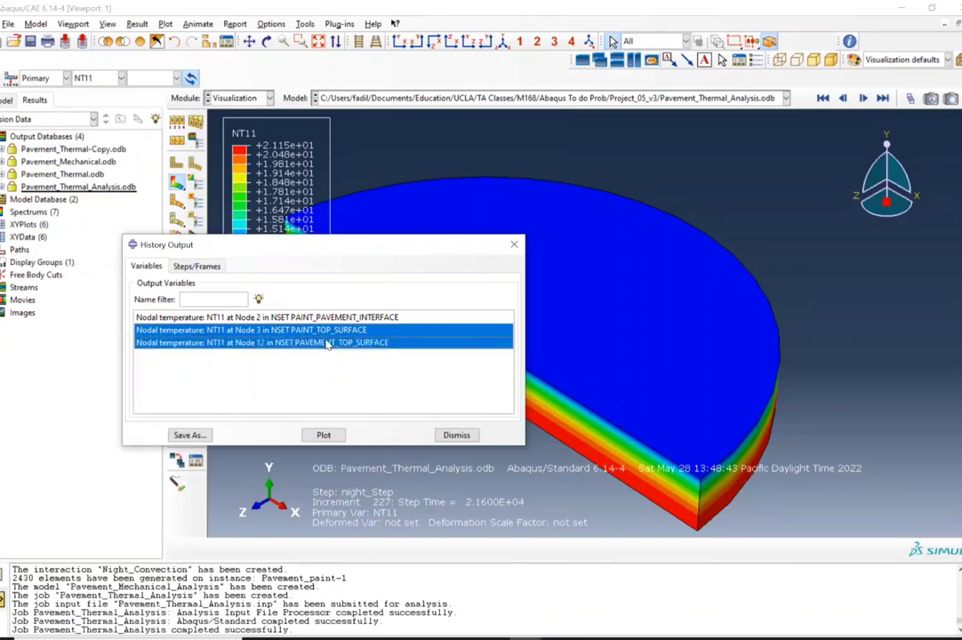
{"action": "left_click", "coordinate": [323, 436]}
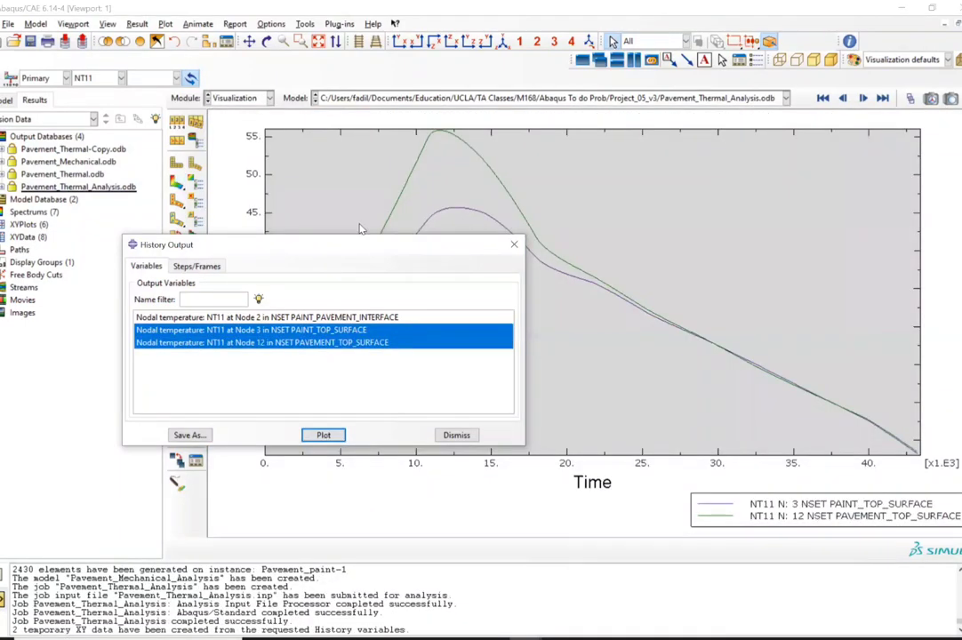
{"action": "left_click_drag", "start_coordinate": [266, 245], "coordinate": [322, 395]}
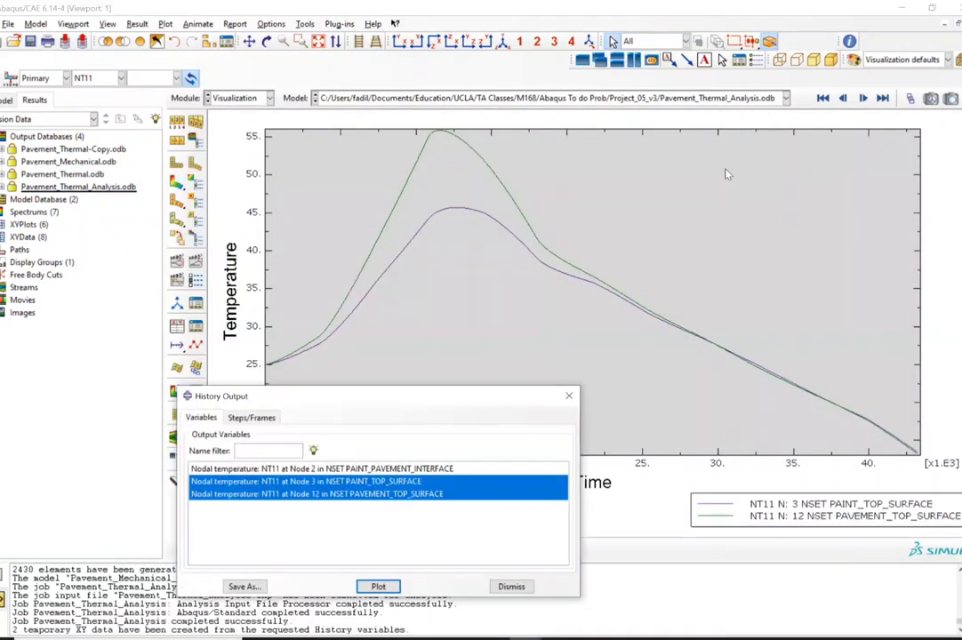
{"action": "left_click", "coordinate": [726, 174]}
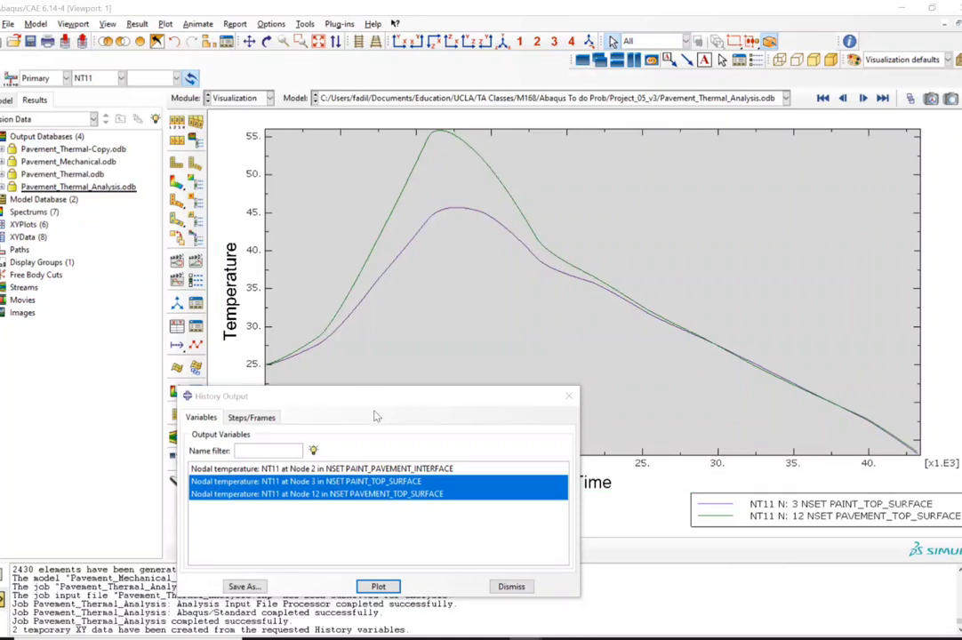
{"action": "left_click_drag", "start_coordinate": [377, 397], "coordinate": [328, 437]}
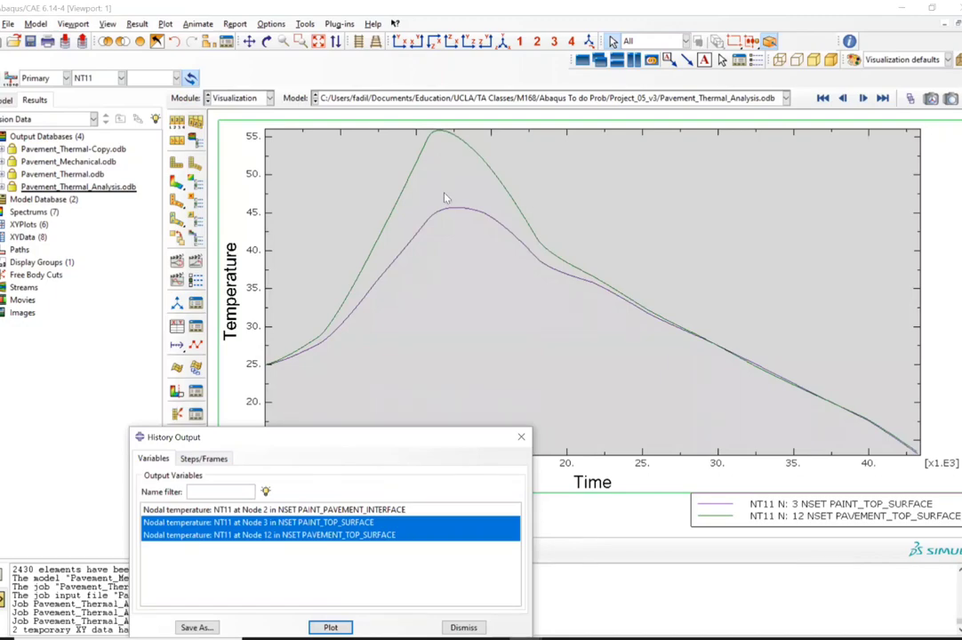
Step: Switch to the PowerPoint slide show to compare the plotted temperatures with the published normal and paint-coated pavement chart
{"action": "key", "text": "alt+Tab"}
{"action": "key", "text": "alt+Tab"}
{"action": "key", "text": "alt+Tab"}
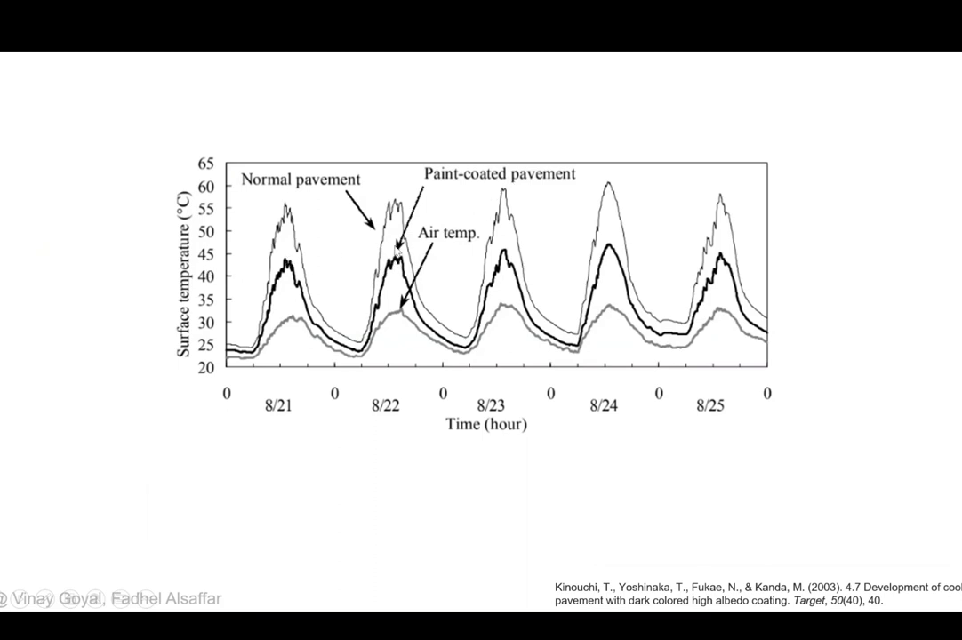
Step: Switch back to Abaqus/CAE, return to the NT11 contour plot and close the History Output dialog
{"action": "key", "text": "alt+Tab"}
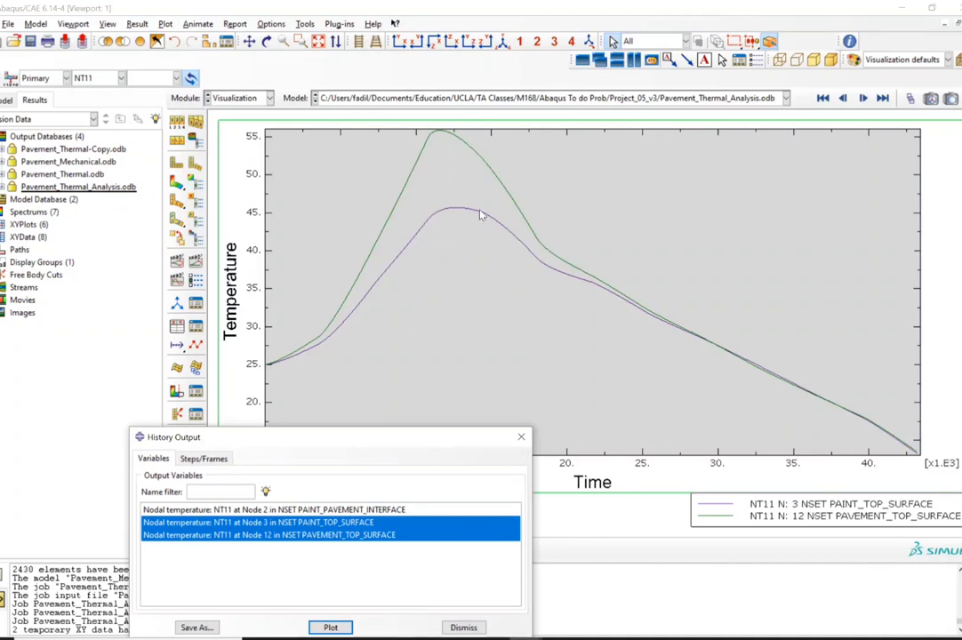
{"action": "left_click", "coordinate": [695, 121]}
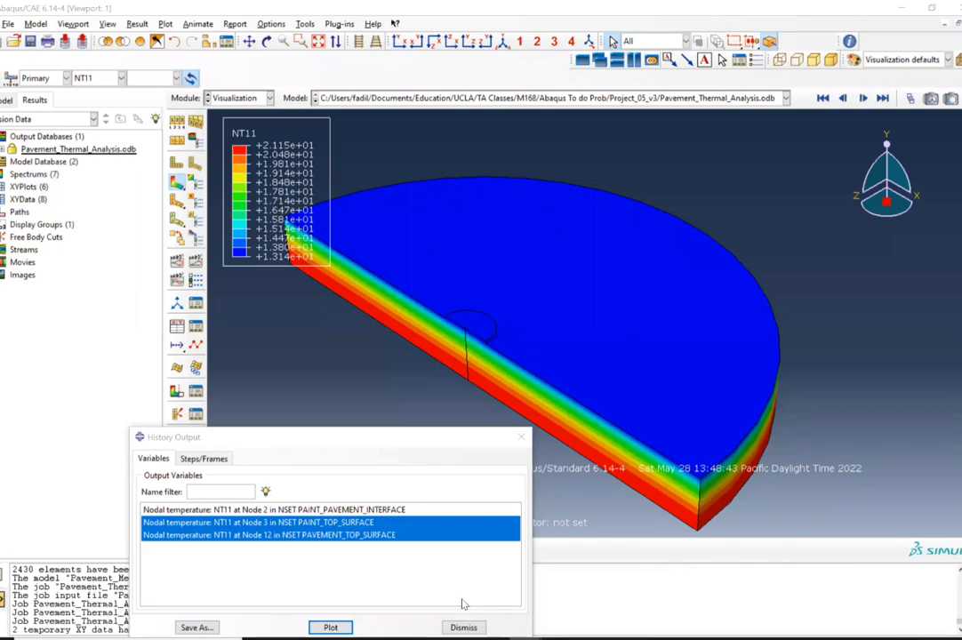
{"action": "left_click", "coordinate": [463, 628]}
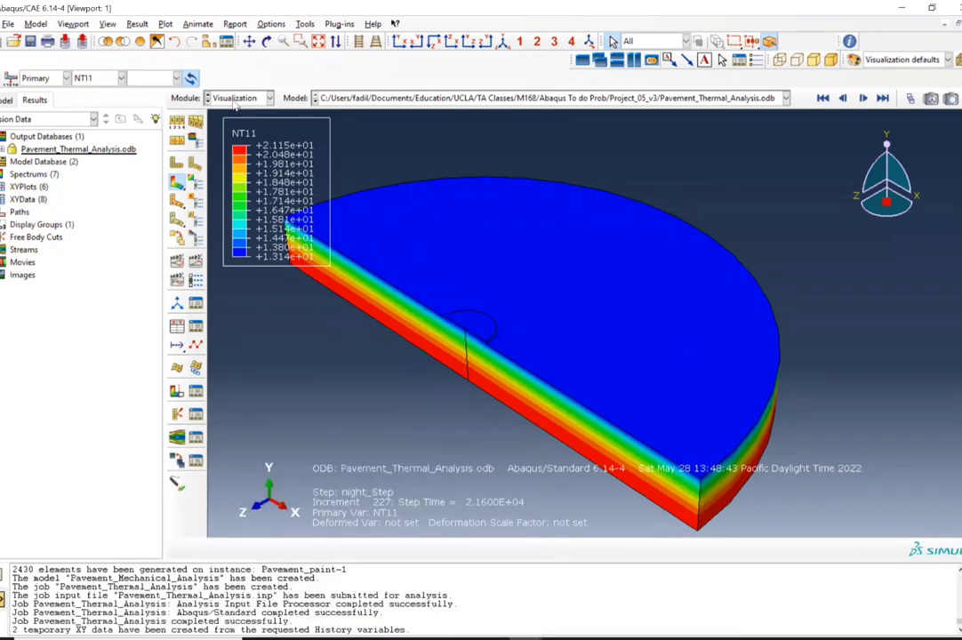
Step: Open the Part module with Pavement_Mechanical_Analysis as the current model
{"action": "left_click", "coordinate": [235, 98]}
{"action": "left_click", "coordinate": [222, 113]}
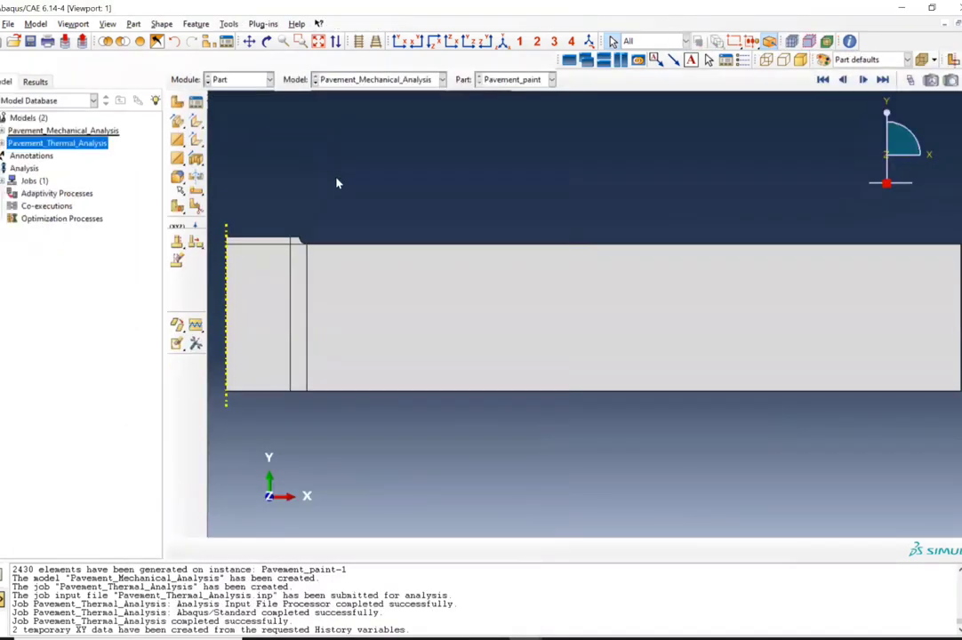
{"action": "left_click", "coordinate": [380, 79]}
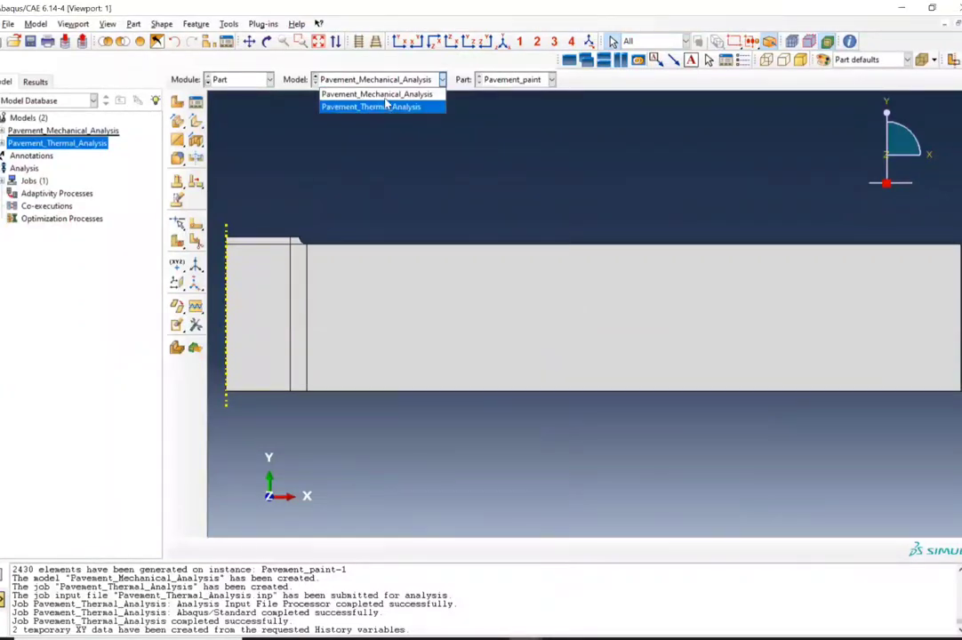
{"action": "left_click", "coordinate": [353, 95]}
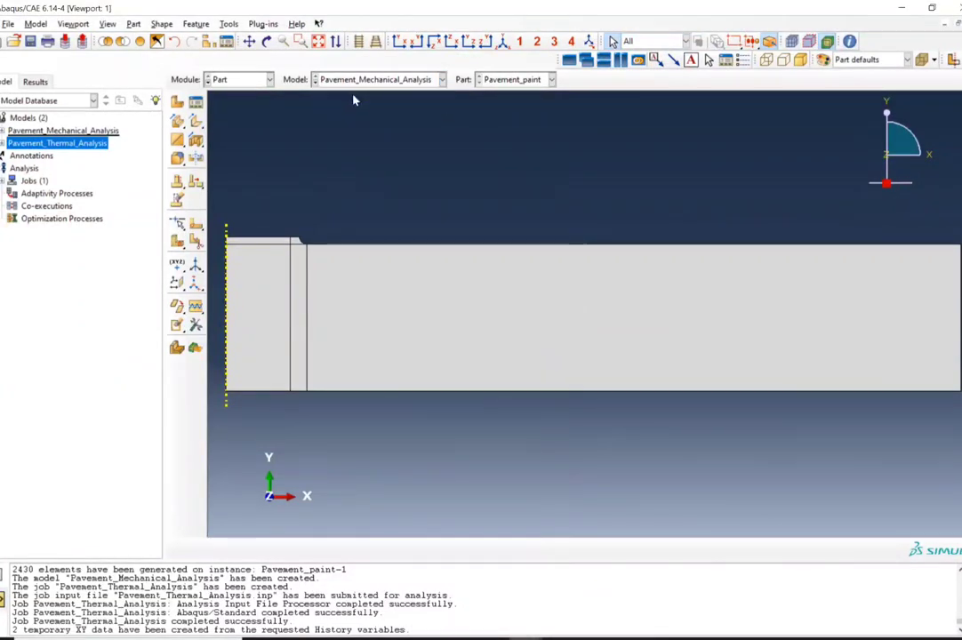
Step: Review the paint and pavement section assignments and the assembly of the Pavement_Mechanical_Analysis model
{"action": "left_click", "coordinate": [239, 79]}
{"action": "left_click", "coordinate": [227, 106]}
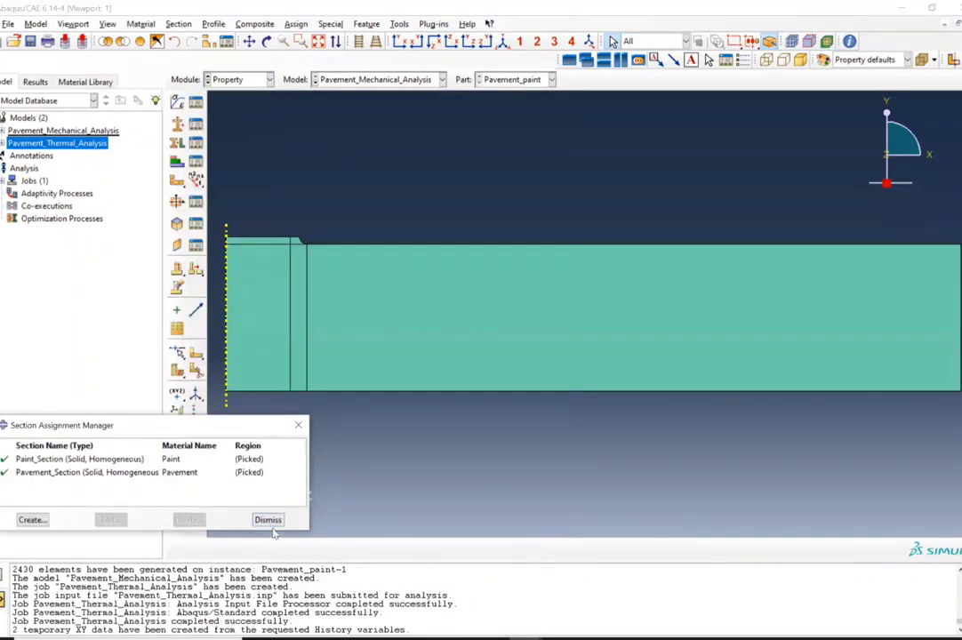
{"action": "left_click", "coordinate": [268, 520]}
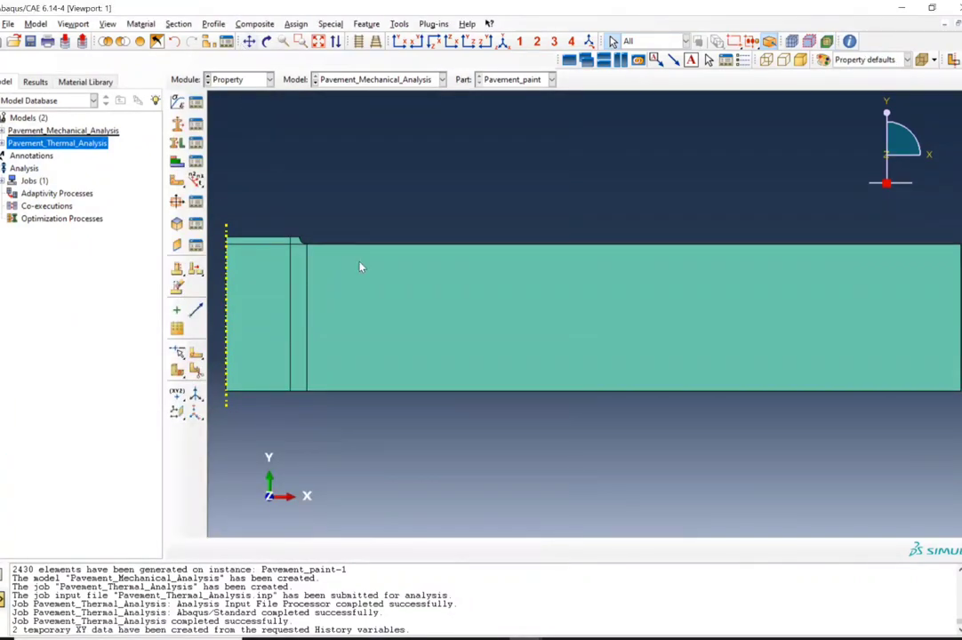
{"action": "left_click", "coordinate": [238, 79]}
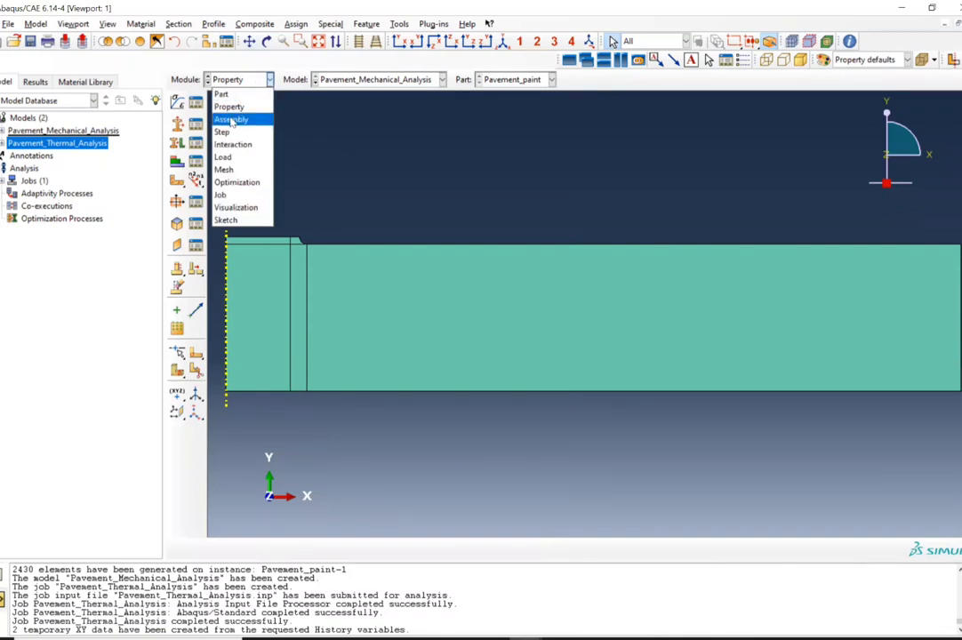
{"action": "left_click", "coordinate": [231, 119]}
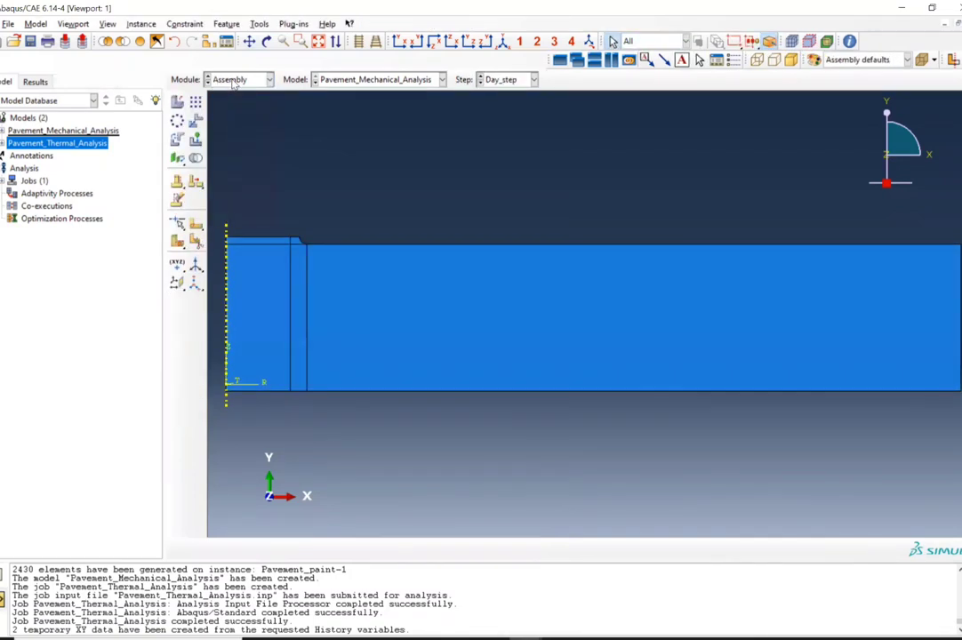
Step: Delete the heat transfer steps Day_step and night_Step from the Pavement_Mechanical_Analysis model
{"action": "left_click", "coordinate": [233, 80]}
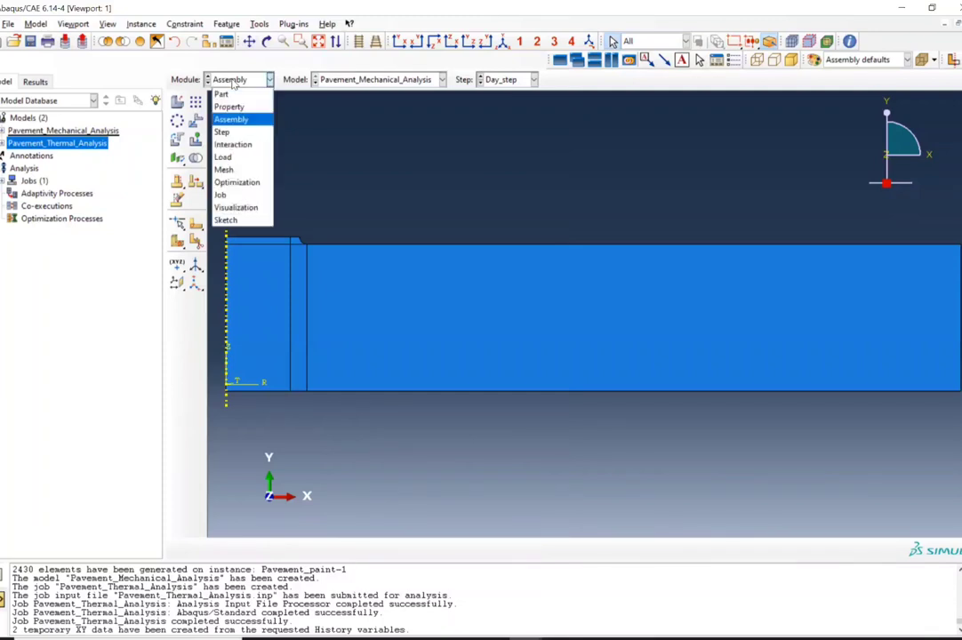
{"action": "left_click", "coordinate": [231, 132]}
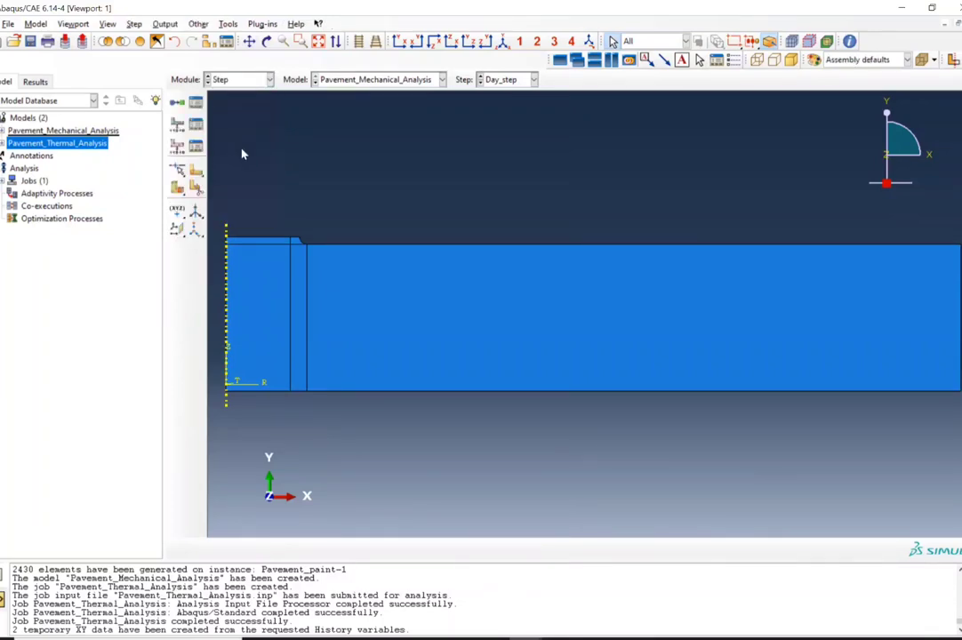
{"action": "left_click", "coordinate": [196, 102]}
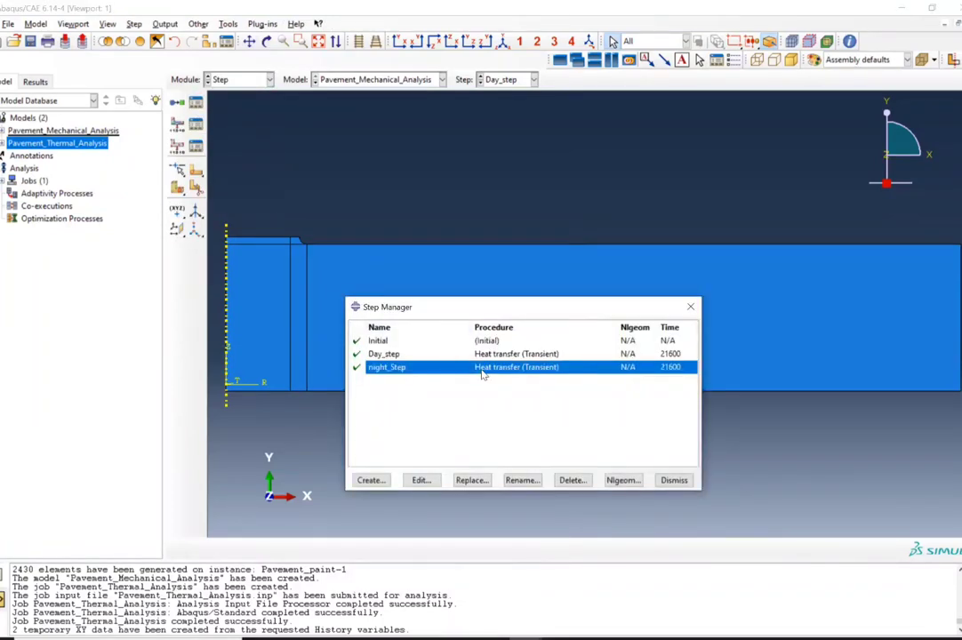
{"action": "left_click", "coordinate": [490, 354], "text": "shift"}
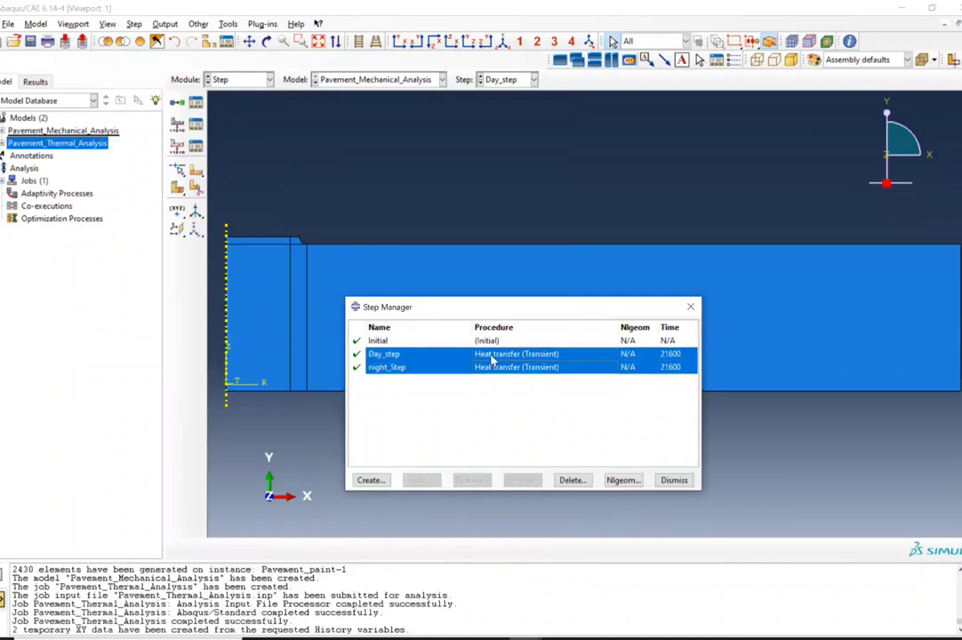
{"action": "left_click", "coordinate": [573, 480]}
{"action": "left_click", "coordinate": [408, 361]}
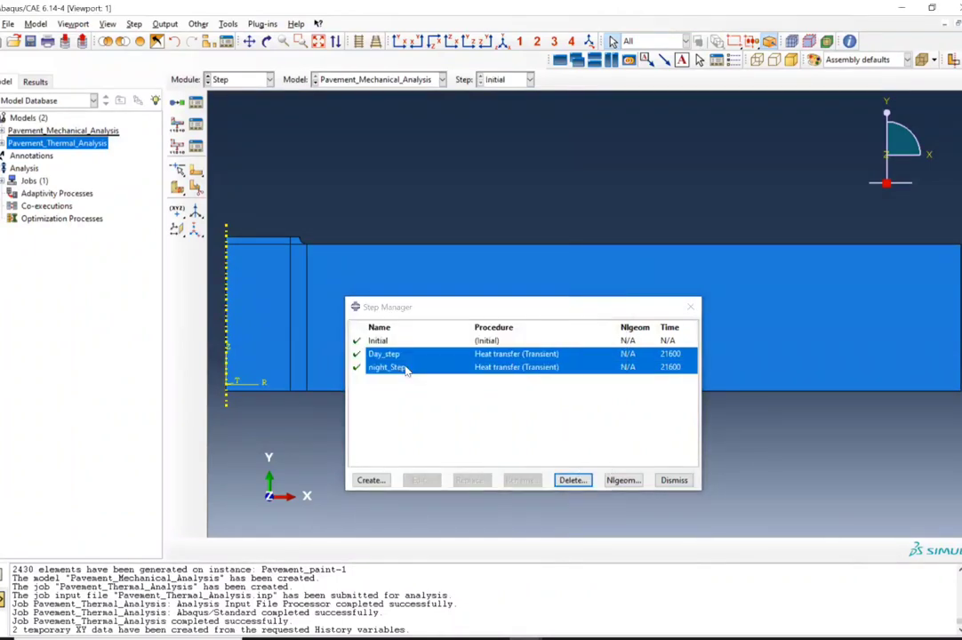
Step: Create a Static, General step named Mechanical_analysis_Thermal_Stress after the Initial step
{"action": "left_click", "coordinate": [370, 480]}
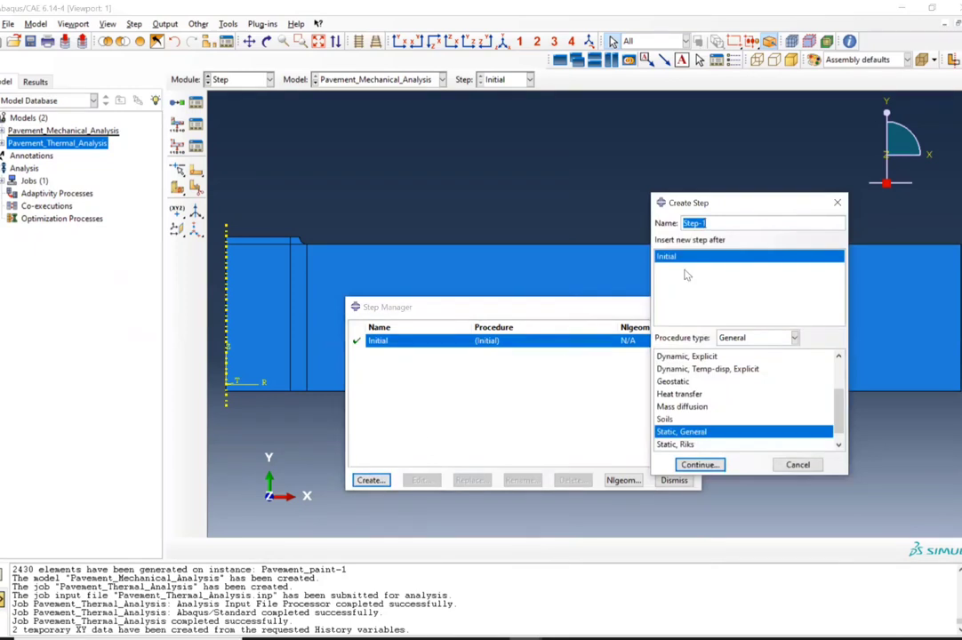
{"action": "type", "text": "Mecha"}
{"action": "key", "text": "BackSpace"}
{"action": "key", "text": "BackSpace"}
{"action": "key", "text": "BackSpace"}
{"action": "key", "text": "BackSpace"}
{"action": "key", "text": "BackSpace"}
{"action": "type", "text": "Mechanical_analy"}
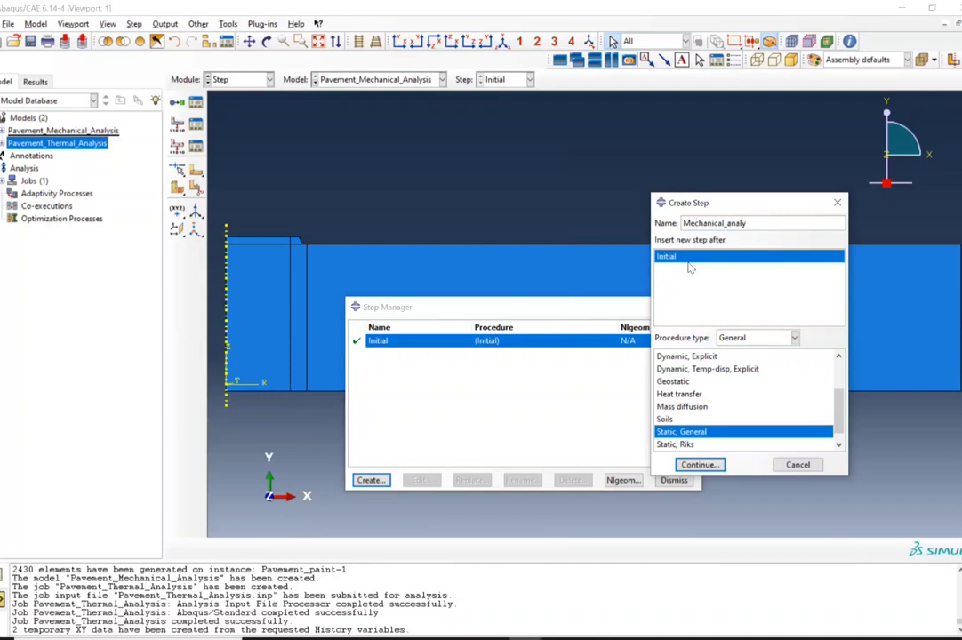
{"action": "key", "text": "BackSpace"}
{"action": "type", "text": "ysis_Thermal_Stress"}
{"action": "left_click", "coordinate": [700, 464]}
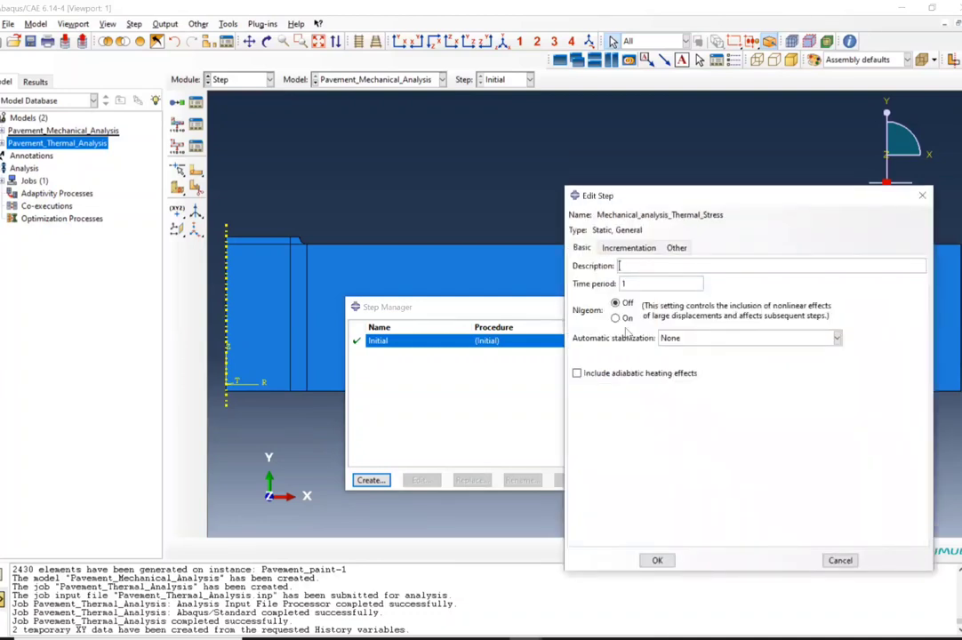
Step: Set the time period of the Mechanical_analysis_Thermal_Stress step to 43200
{"action": "left_click", "coordinate": [628, 283]}
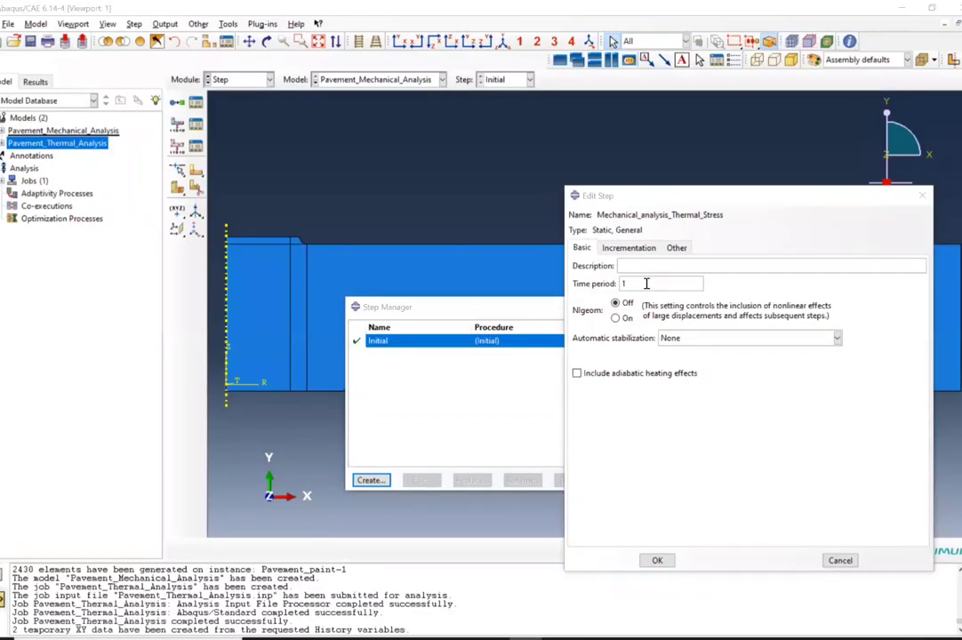
{"action": "left_click", "coordinate": [646, 282]}
{"action": "double_click", "coordinate": [646, 281]}
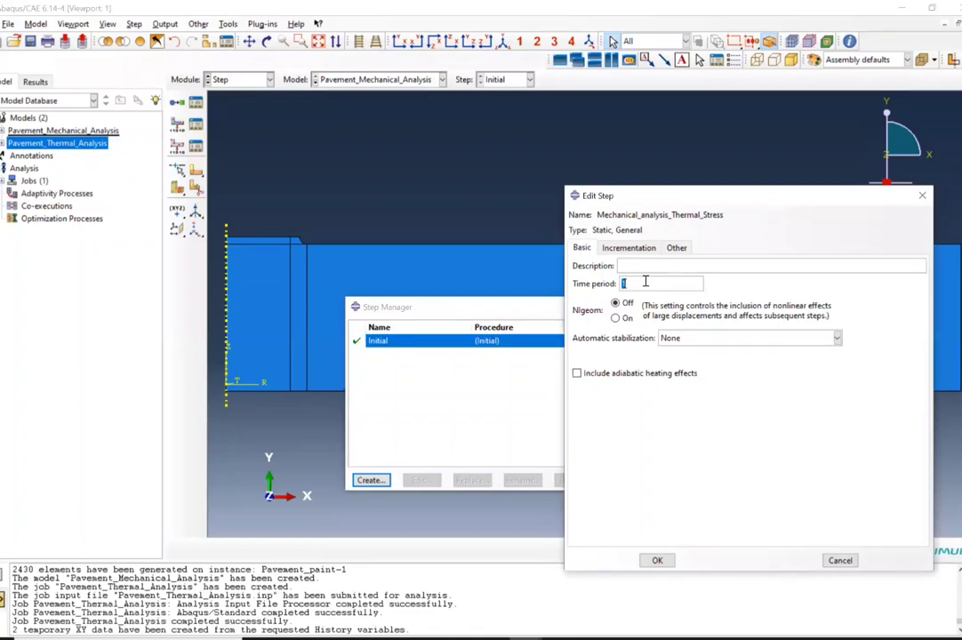
{"action": "type", "text": "42"}
{"action": "type", "text": "3"}
{"action": "type", "text": "200"}
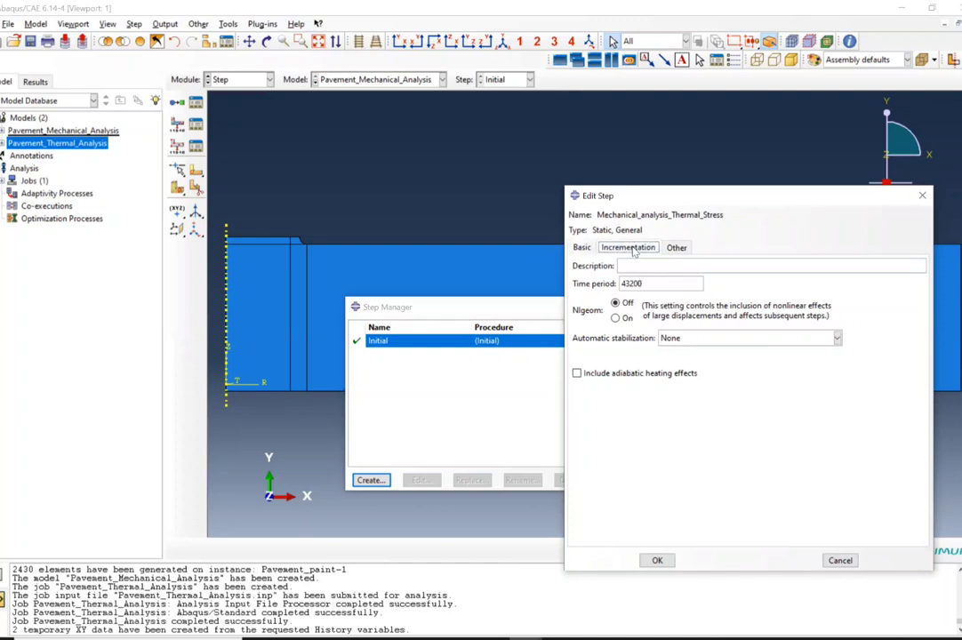
Step: Allow 10000 increments with initial size 0.1, minimum 1e-3 and maximum 100, and finish the Mechanical_analysis_Thermal_Stress step
{"action": "left_click", "coordinate": [635, 252]}
{"action": "double_click", "coordinate": [706, 280]}
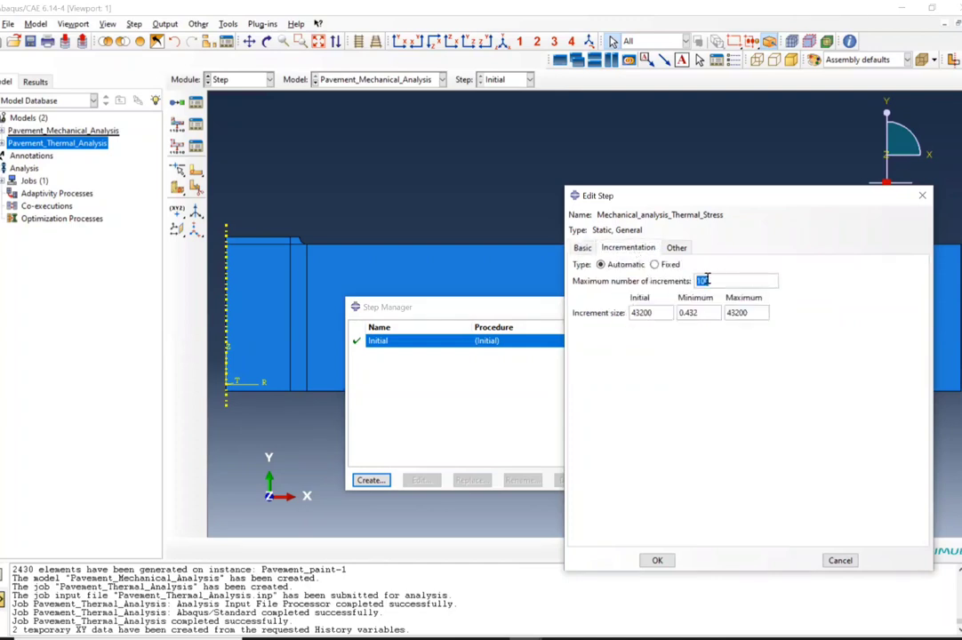
{"action": "type", "text": "10000"}
{"action": "left_click", "coordinate": [661, 314]}
{"action": "double_click", "coordinate": [660, 314]}
{"action": "type", "text": "0.1"}
{"action": "key", "text": "Tab"}
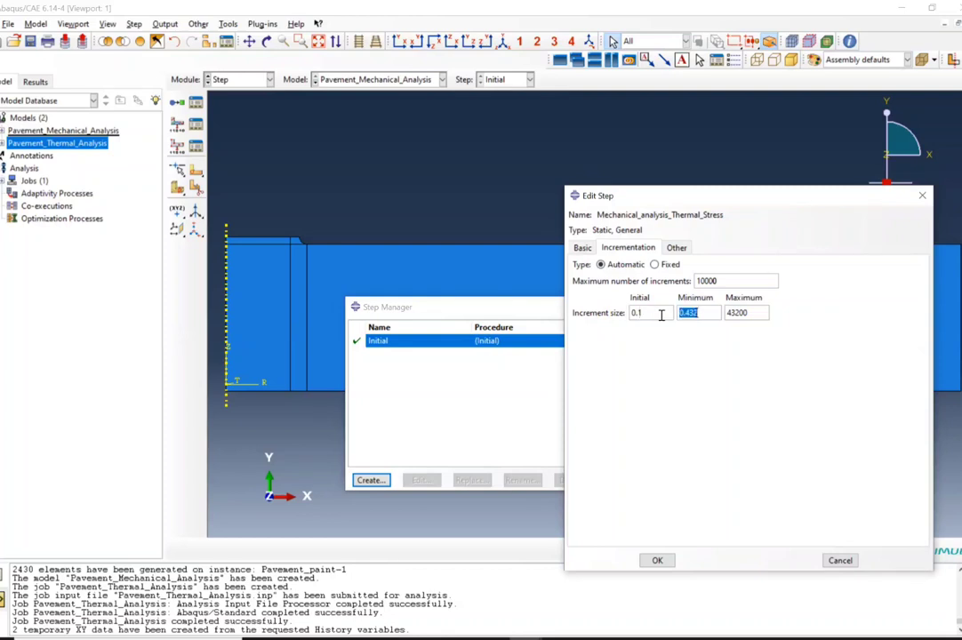
{"action": "type", "text": "1e-3"}
{"action": "key", "text": "Tab"}
{"action": "type", "text": "100"}
{"action": "left_click", "coordinate": [656, 561]}
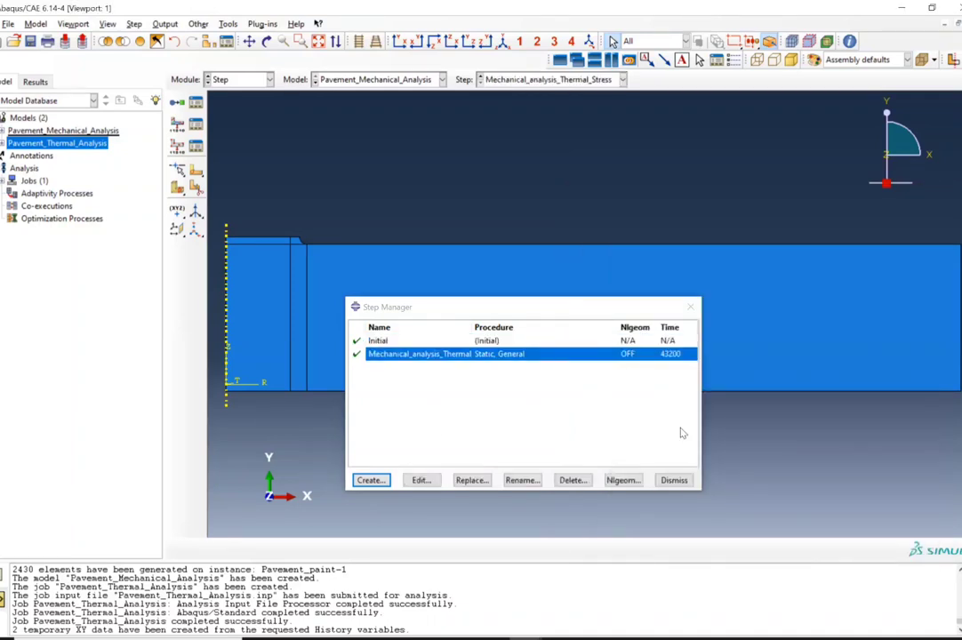
{"action": "left_click", "coordinate": [673, 480]}
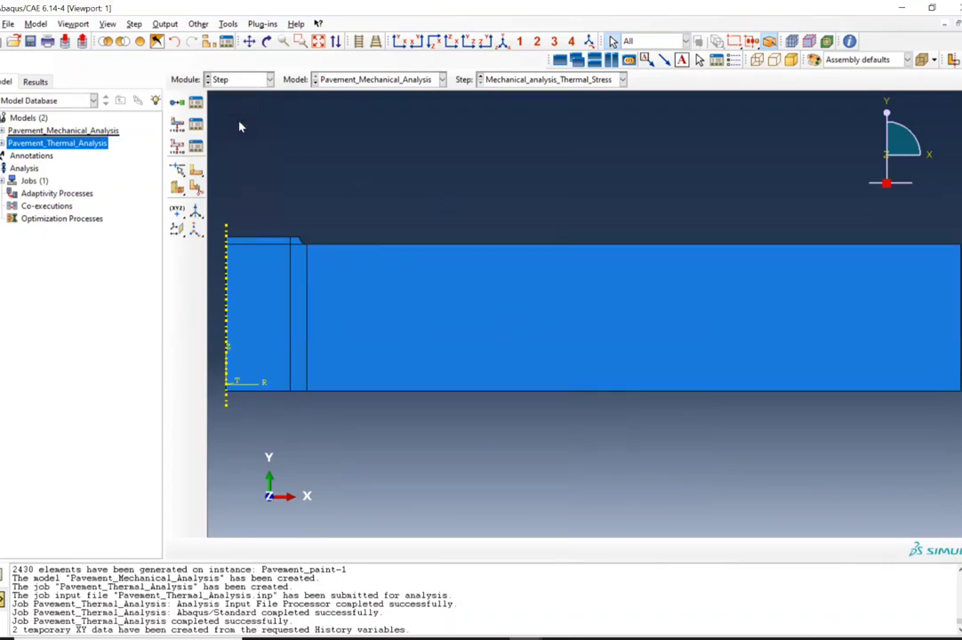
Step: Check the interaction list of the Pavement_Mechanical_Analysis model and switch to the Load module
{"action": "left_click", "coordinate": [222, 79]}
{"action": "left_click", "coordinate": [197, 144]}
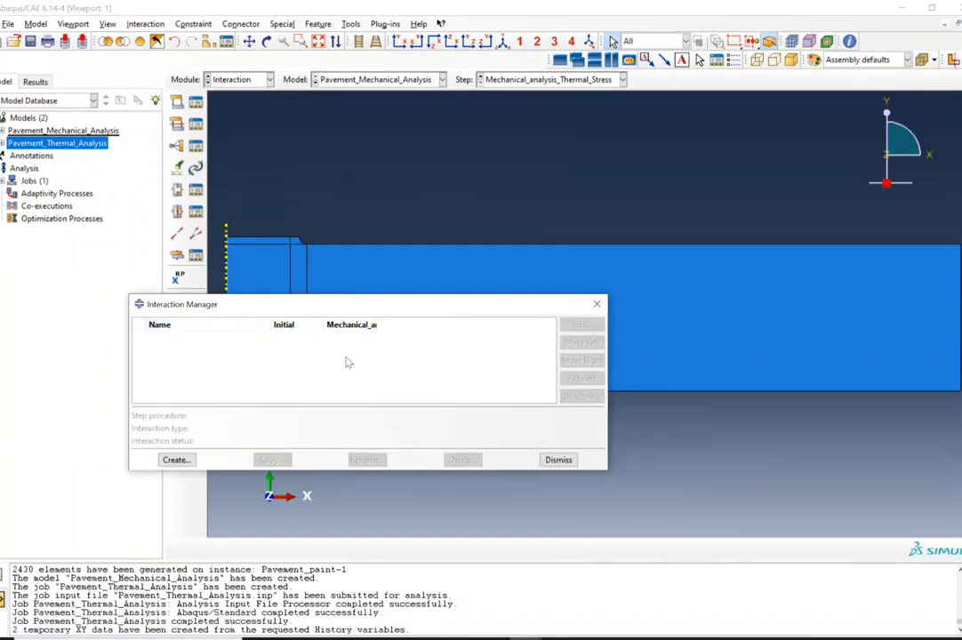
{"action": "left_click", "coordinate": [599, 304]}
{"action": "left_click", "coordinate": [250, 82]}
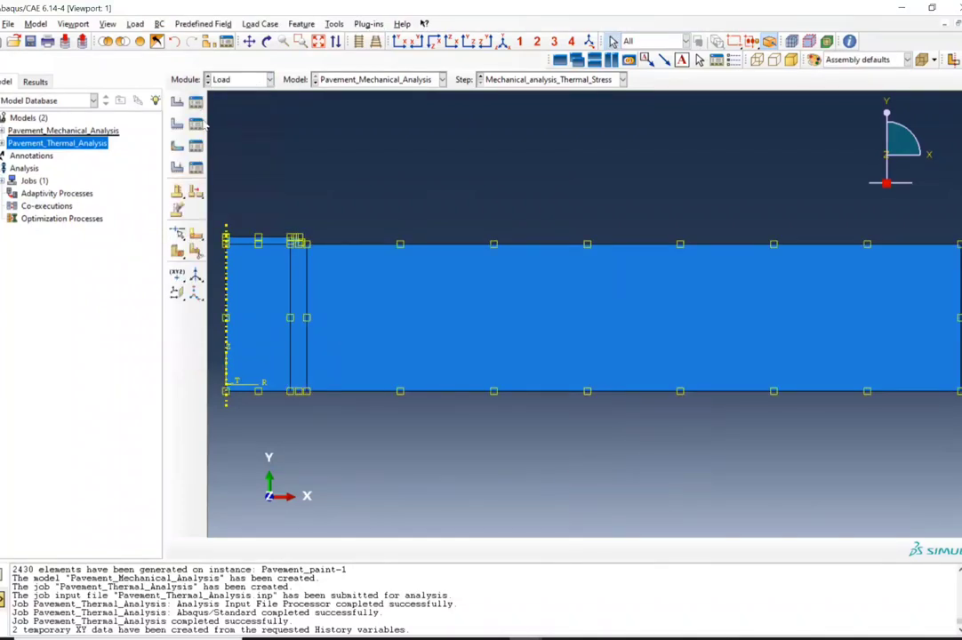
Step: Look up the structural boundary conditions in the PowerPoint slide show and return to Abaqus/CAE
{"action": "key", "text": "alt+Tab"}
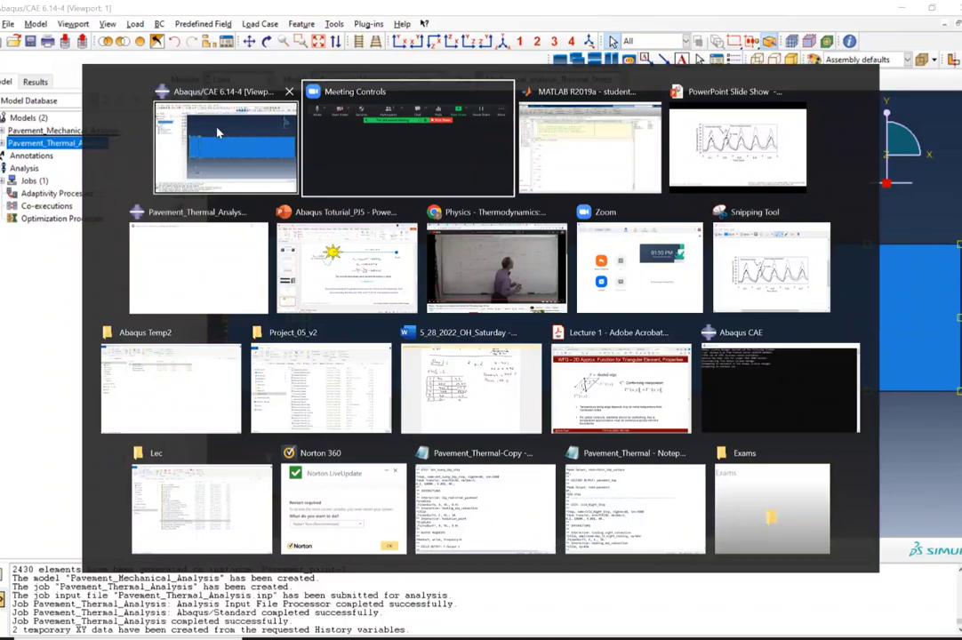
{"action": "key", "text": "alt+Tab"}
{"action": "key", "text": "alt+Tab"}
{"action": "left_click", "coordinate": [156, 252]}
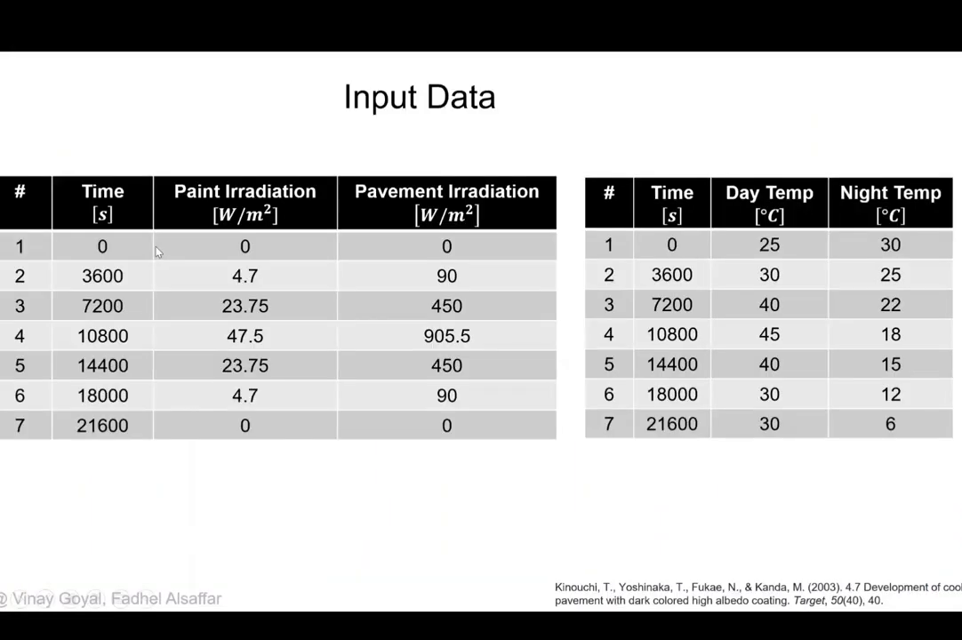
{"action": "left_click", "coordinate": [156, 251]}
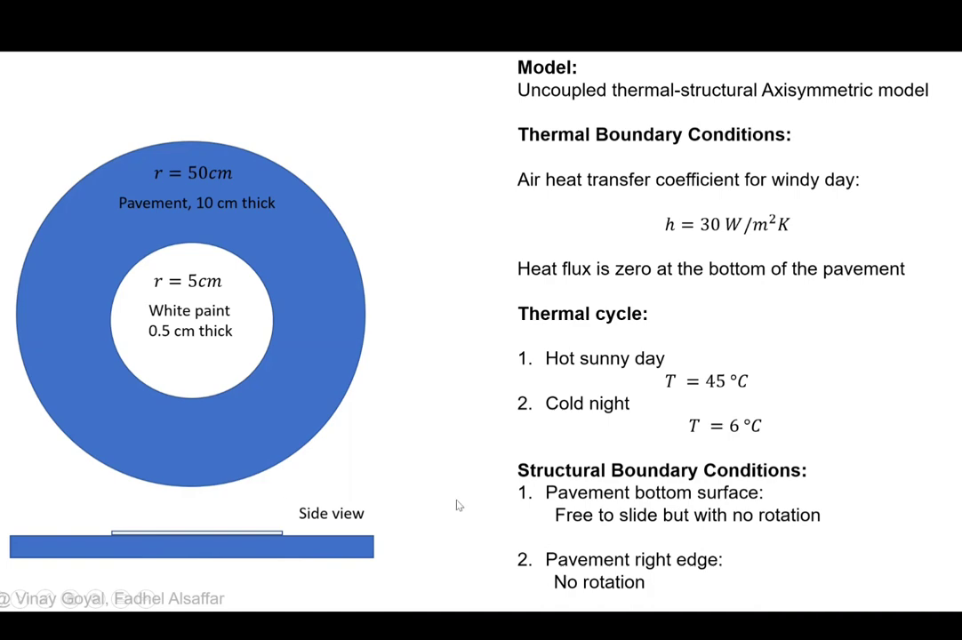
{"action": "key", "text": "alt+Tab"}
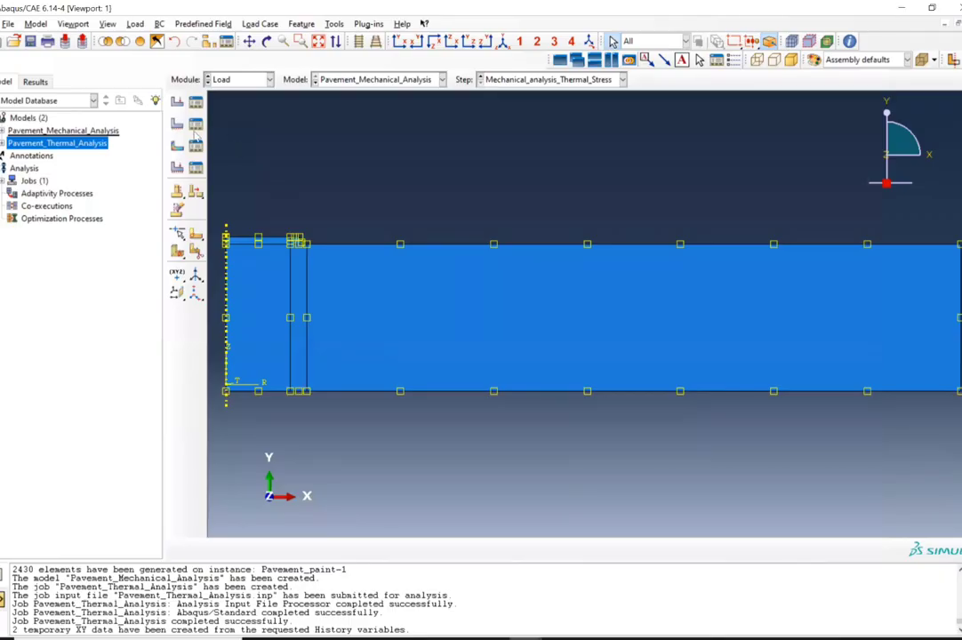
Step: Start a Displacement/Rotation boundary condition named Pavement_Bottom_Surface in the Mechanical_analysis_Thermal_Stress step
{"action": "left_click", "coordinate": [196, 126]}
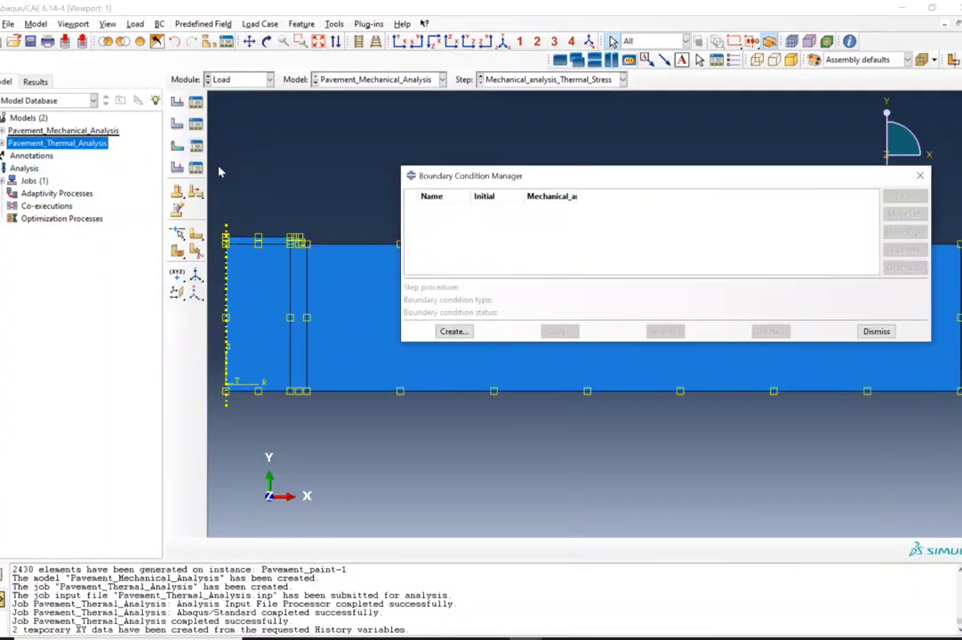
{"action": "left_click", "coordinate": [453, 331]}
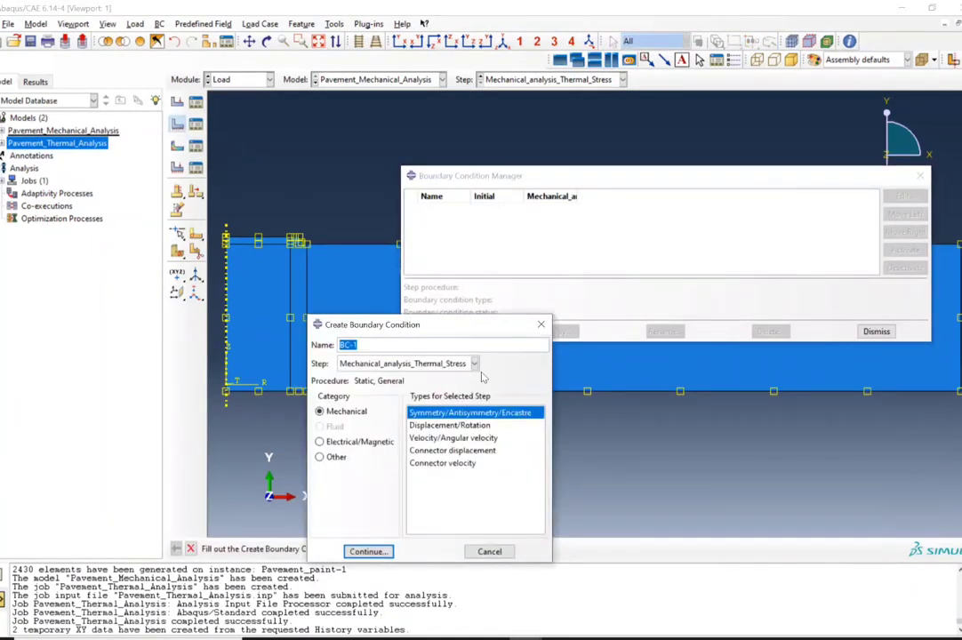
{"action": "type", "text": "BC"}
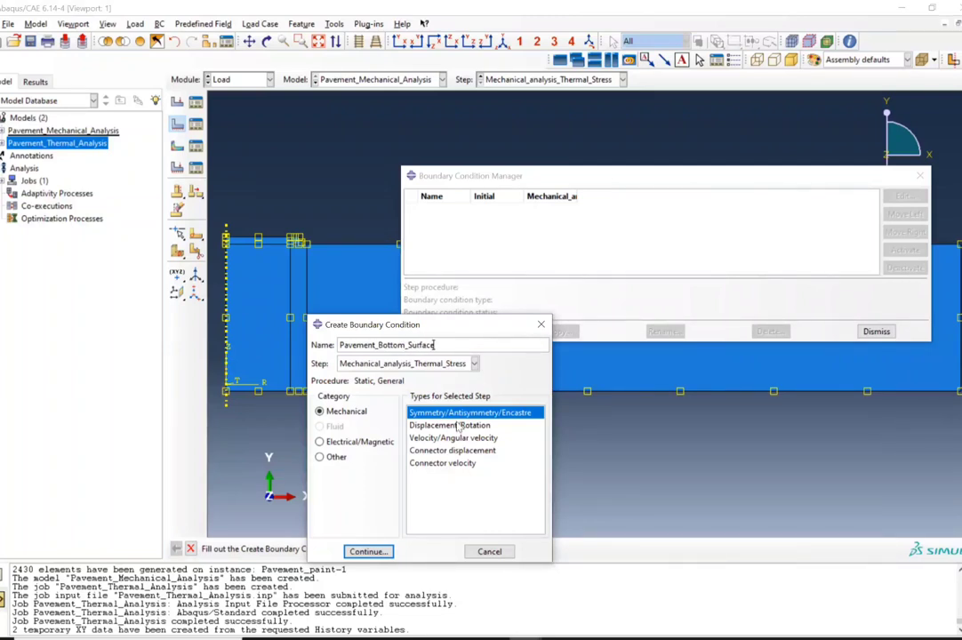
{"action": "key", "text": "Down"}
{"action": "left_click", "coordinate": [368, 552]}
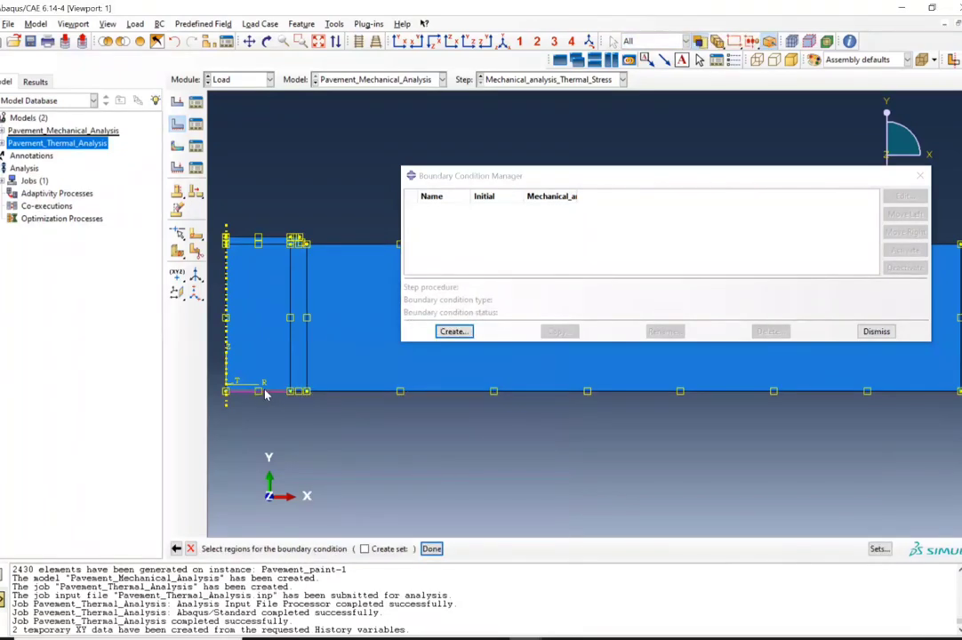
Step: Apply Pavement_Bottom_Surface to all bottom edges of the pavement with U2 and UR3 set to 0
{"action": "left_click", "coordinate": [267, 392]}
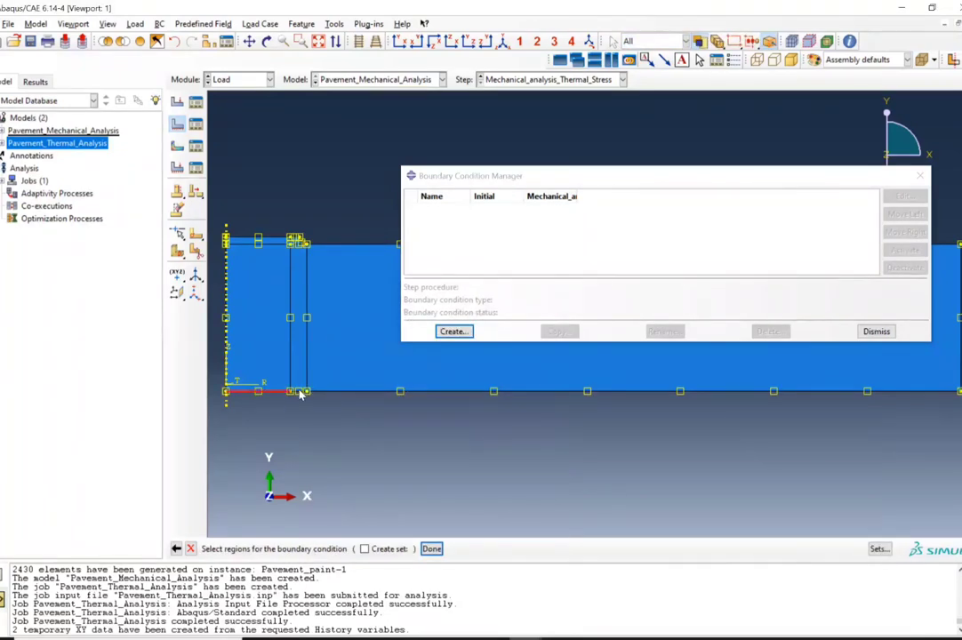
{"action": "left_click", "coordinate": [355, 392], "text": "shift"}
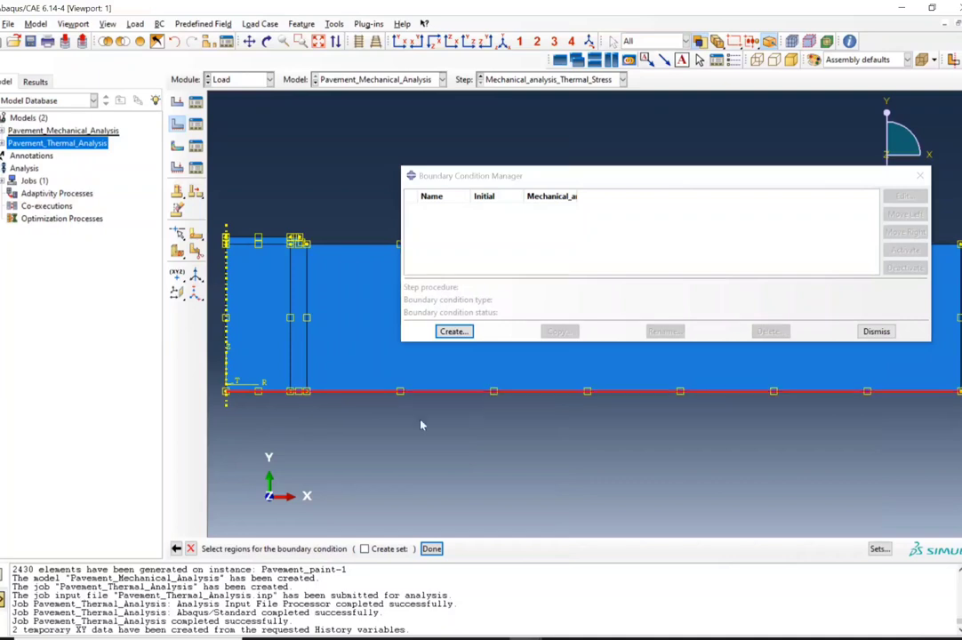
{"action": "left_click", "coordinate": [432, 550]}
{"action": "left_click", "coordinate": [778, 352]}
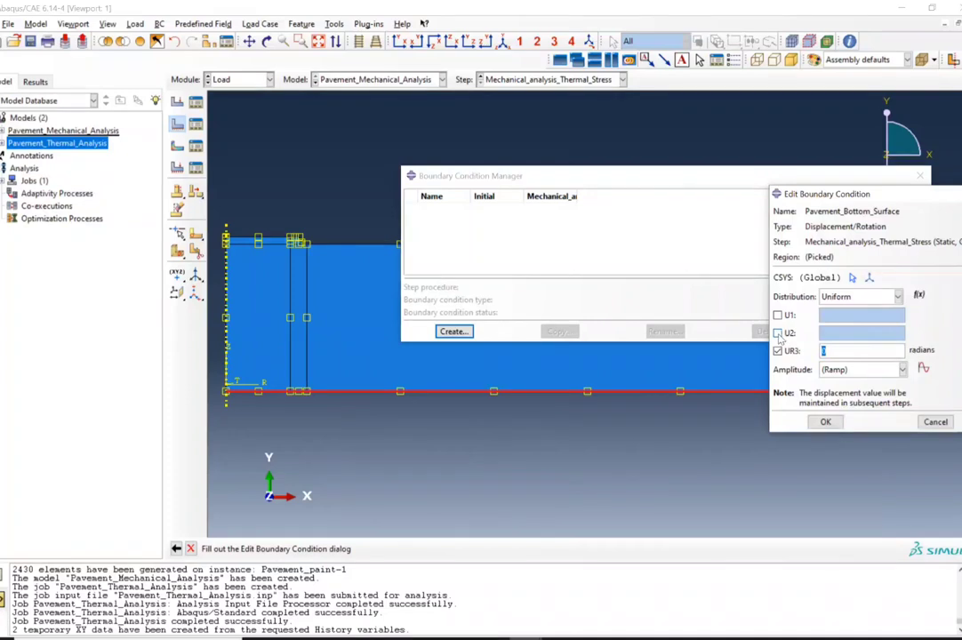
{"action": "left_click", "coordinate": [778, 334]}
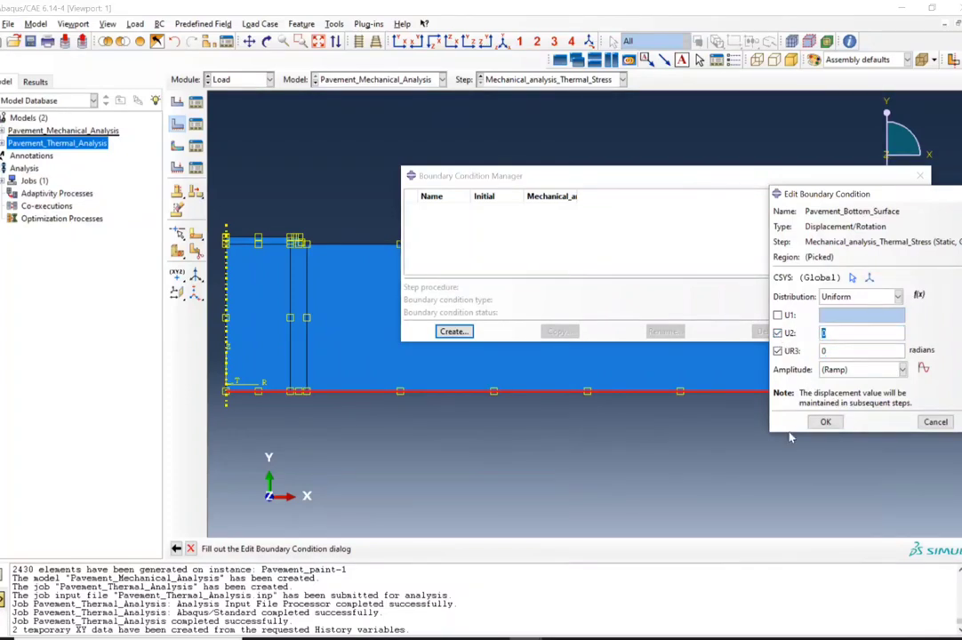
{"action": "left_click", "coordinate": [822, 422]}
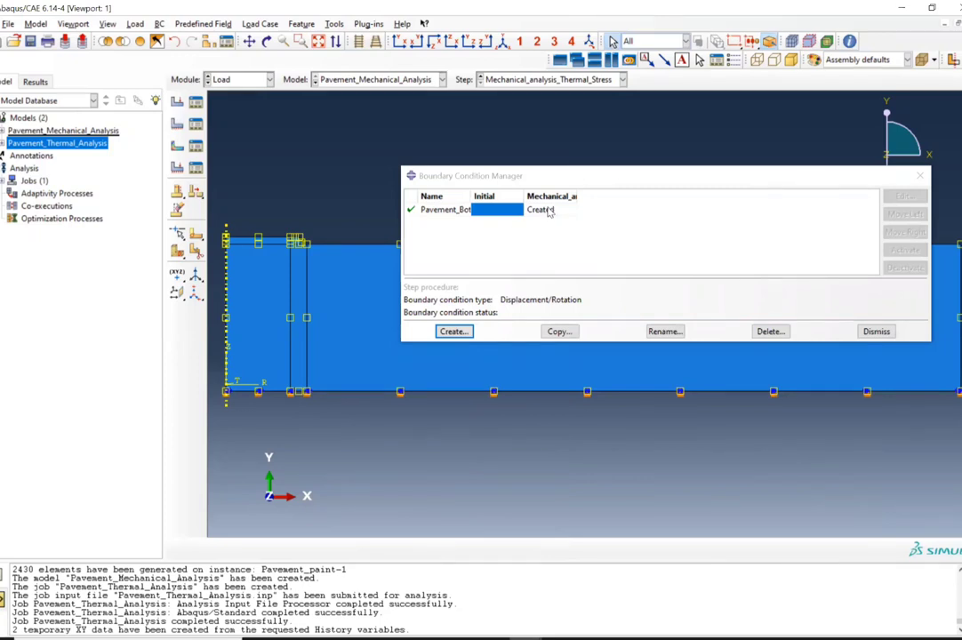
Step: Delete the Pavement_Bottom_Surface boundary condition
{"action": "left_click", "coordinate": [459, 210]}
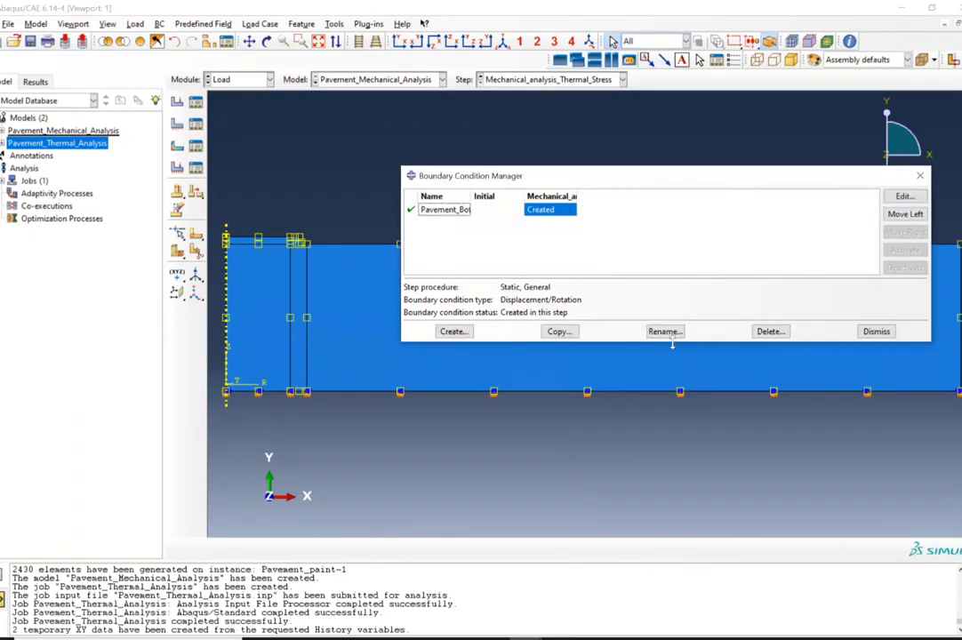
{"action": "left_click", "coordinate": [778, 333]}
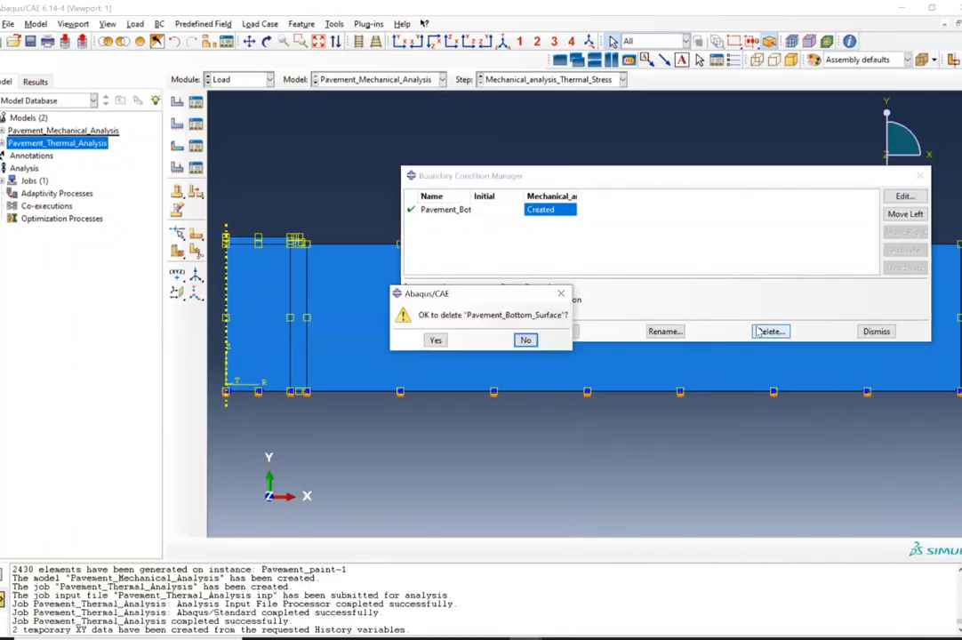
{"action": "left_click", "coordinate": [452, 338]}
Step: Start a Displacement/Rotation boundary condition named Bottom_Surface in the Initial step
{"action": "left_click", "coordinate": [454, 332]}
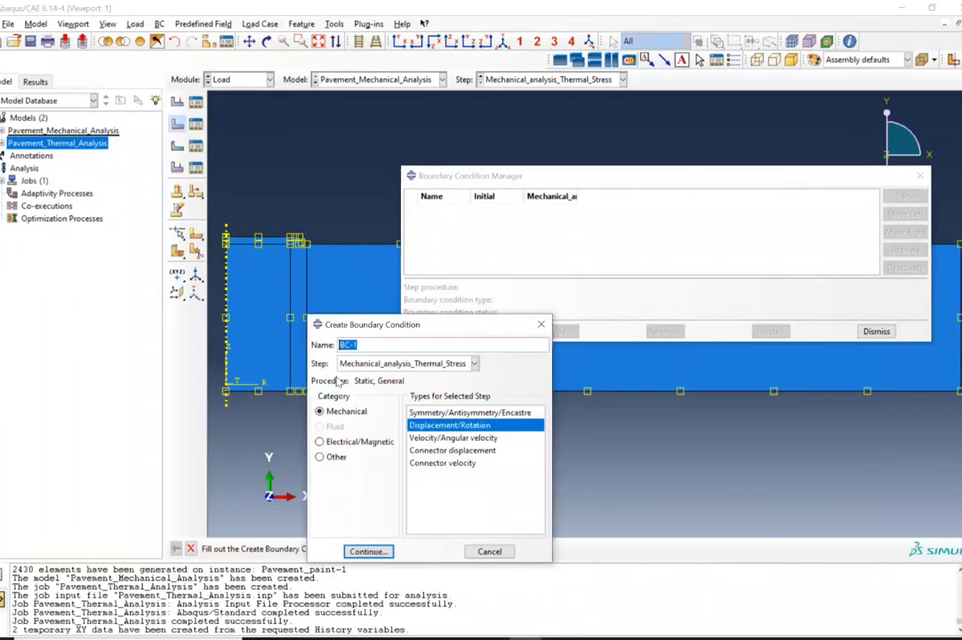
{"action": "left_click", "coordinate": [400, 364]}
{"action": "left_click", "coordinate": [360, 378]}
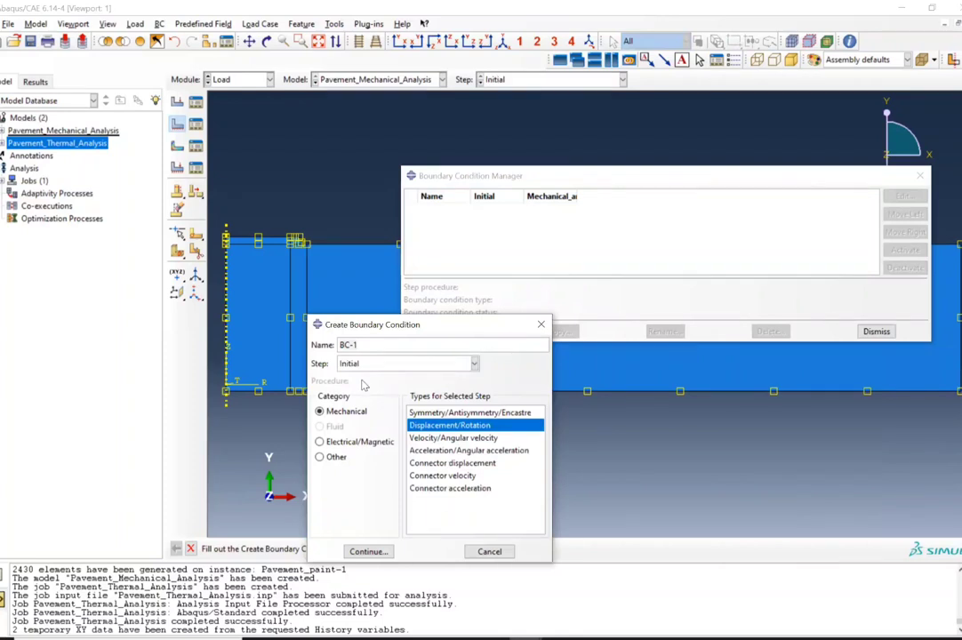
{"action": "double_click", "coordinate": [365, 346]}
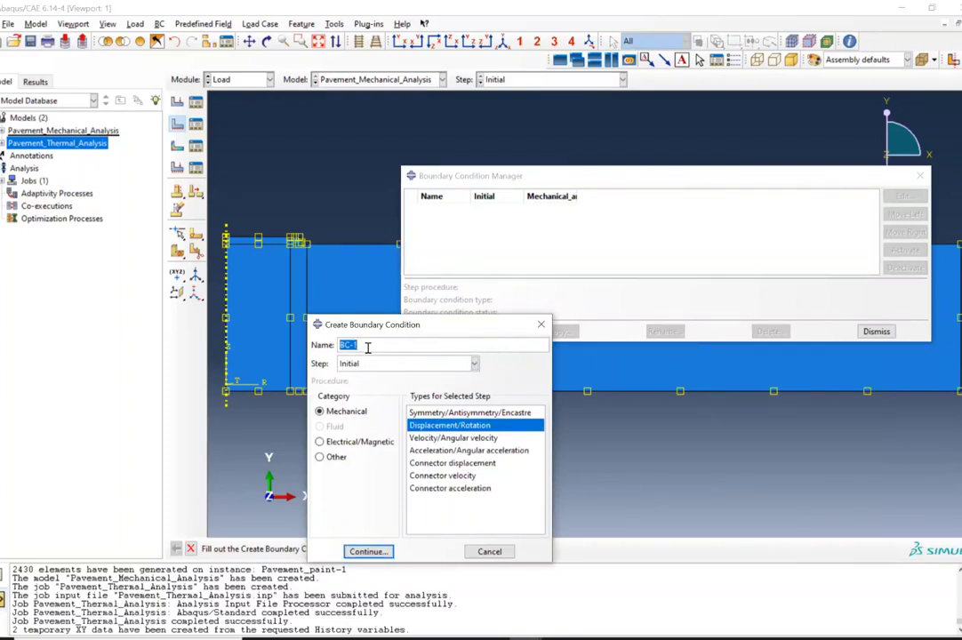
{"action": "type", "text": "Bottom_Surface"}
{"action": "key", "text": "Return"}
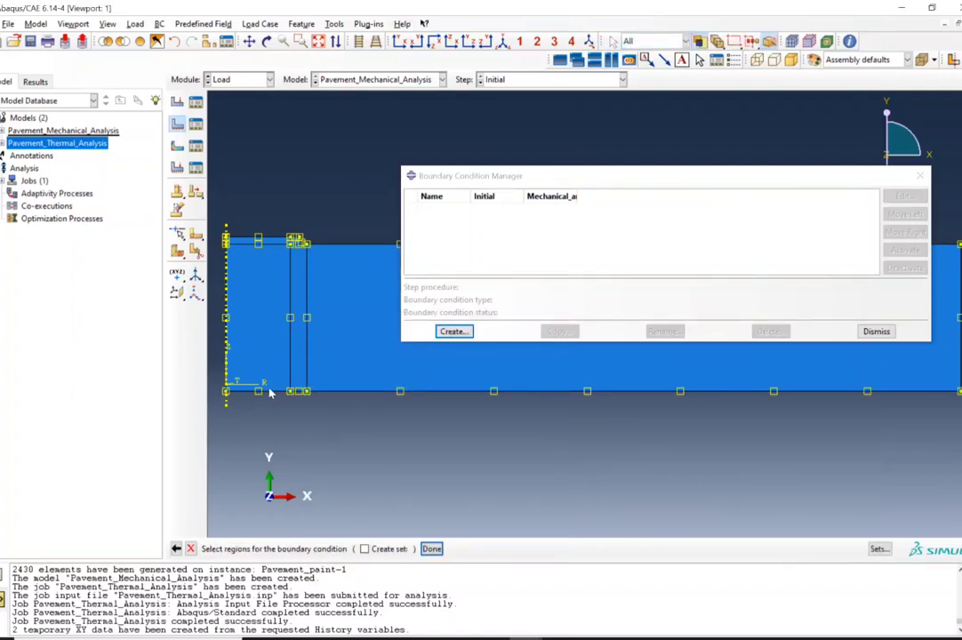
Step: Apply Bottom_Surface to all bottom edges of the pavement, constraining U2 and UR3
{"action": "left_click", "coordinate": [293, 391]}
{"action": "left_click", "coordinate": [336, 393], "text": "shift"}
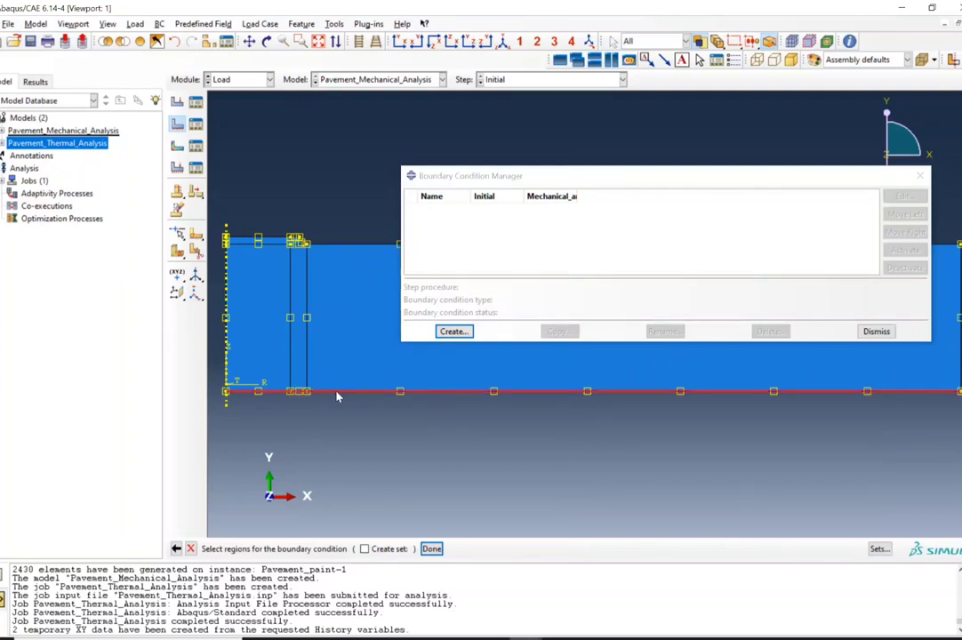
{"action": "left_click", "coordinate": [432, 549]}
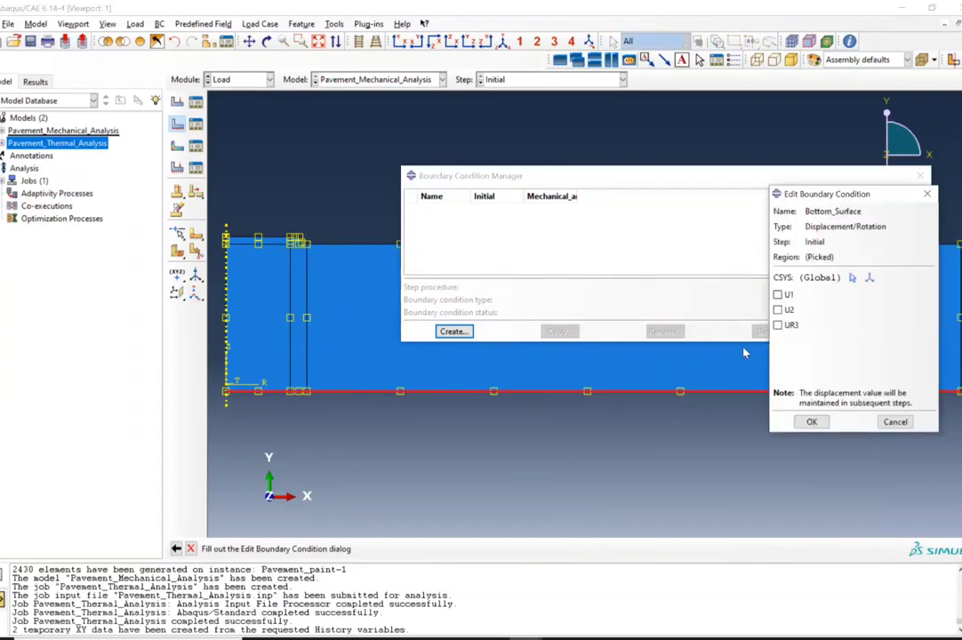
{"action": "left_click", "coordinate": [778, 310]}
{"action": "left_click", "coordinate": [778, 324]}
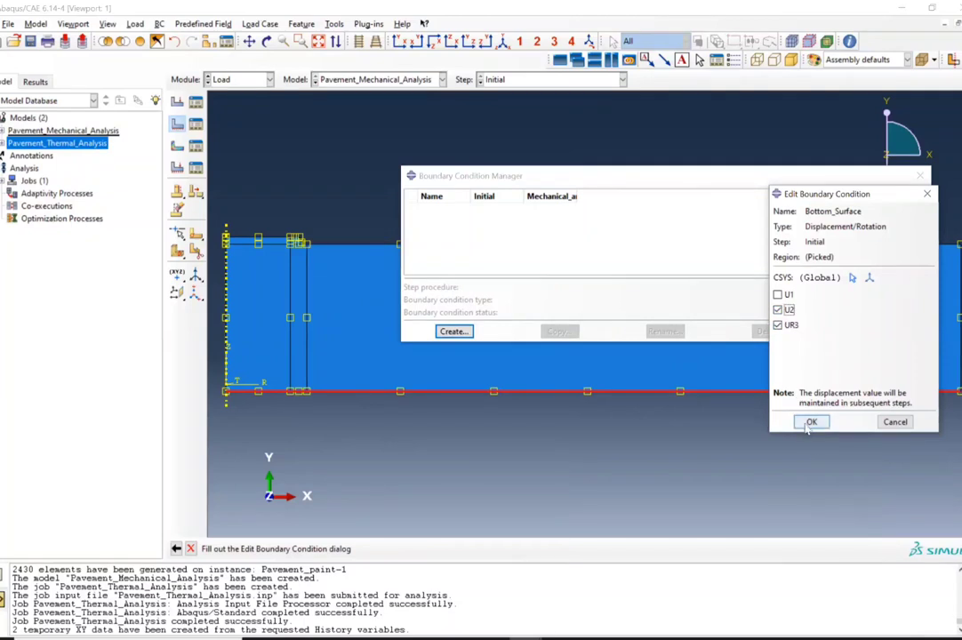
{"action": "left_click", "coordinate": [811, 422]}
Step: Create a Displacement/Rotation boundary condition named Right_Edge in the Initial step, constraining UR3 on the pavement's right edge
{"action": "left_click", "coordinate": [455, 331]}
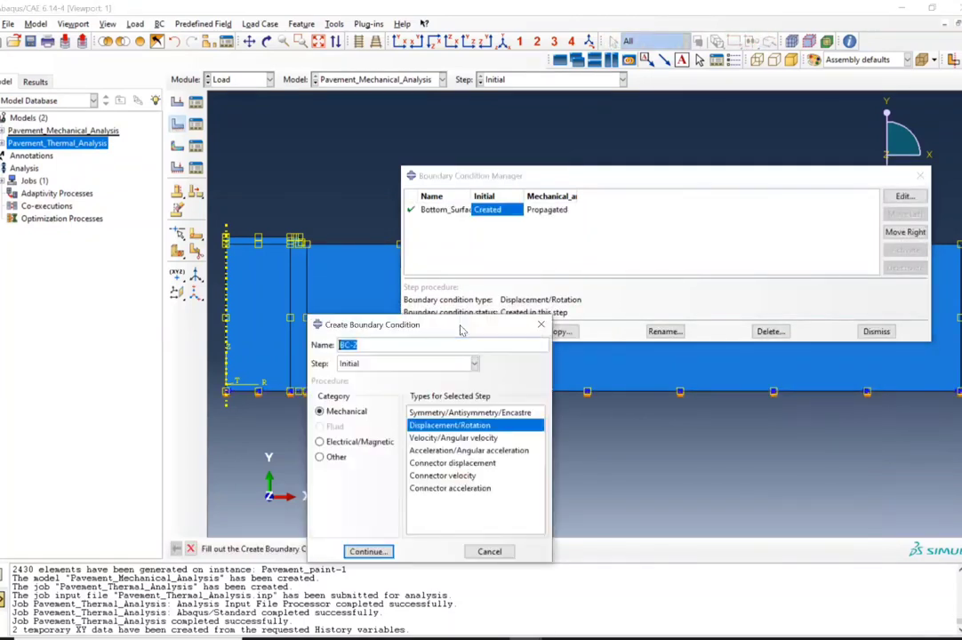
{"action": "type", "text": "Right_Edge"}
{"action": "left_click", "coordinate": [376, 549]}
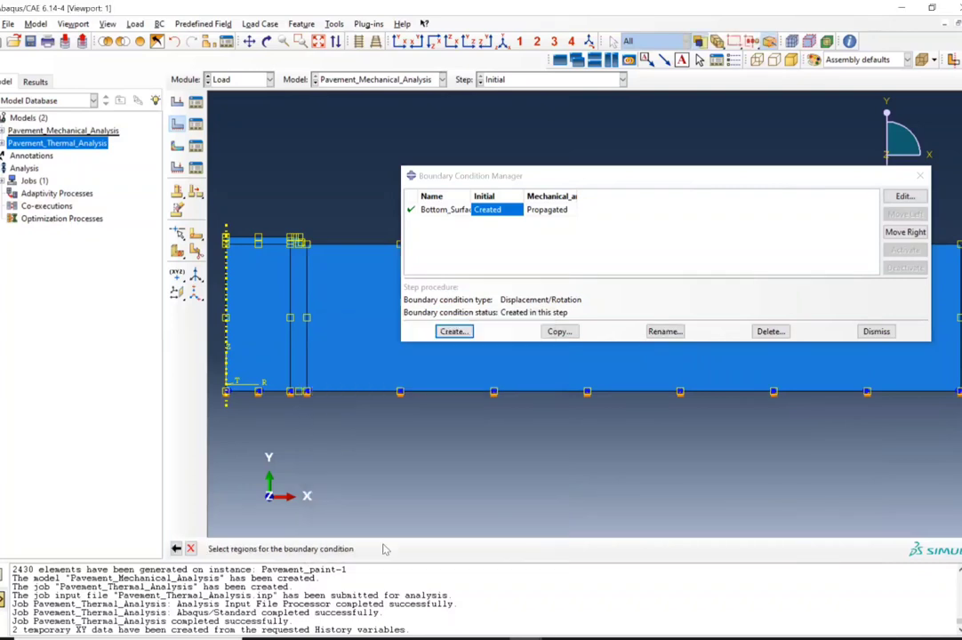
{"action": "middle_click", "coordinate": [960, 287]}
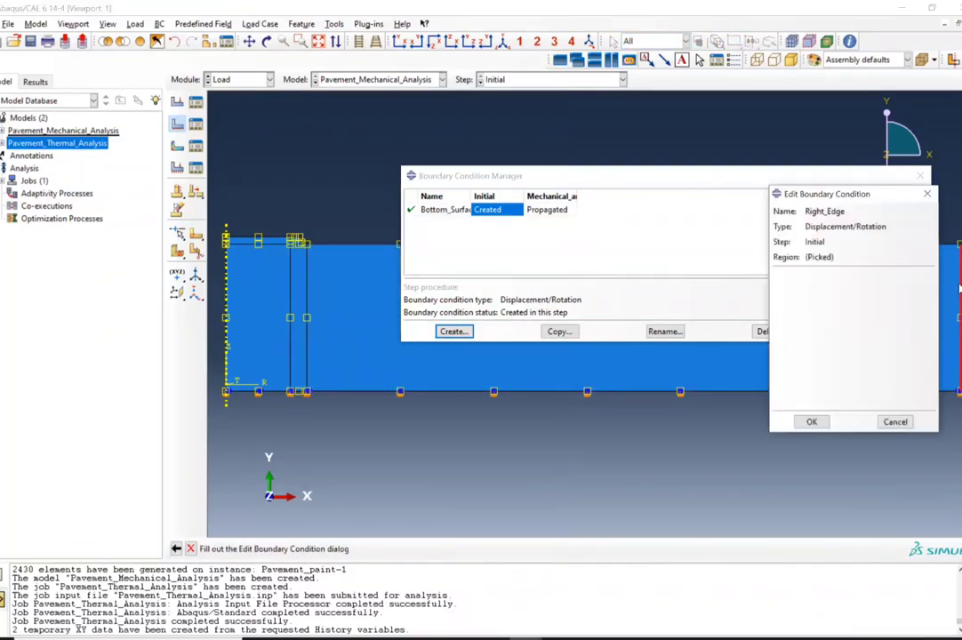
{"action": "left_click", "coordinate": [650, 275]}
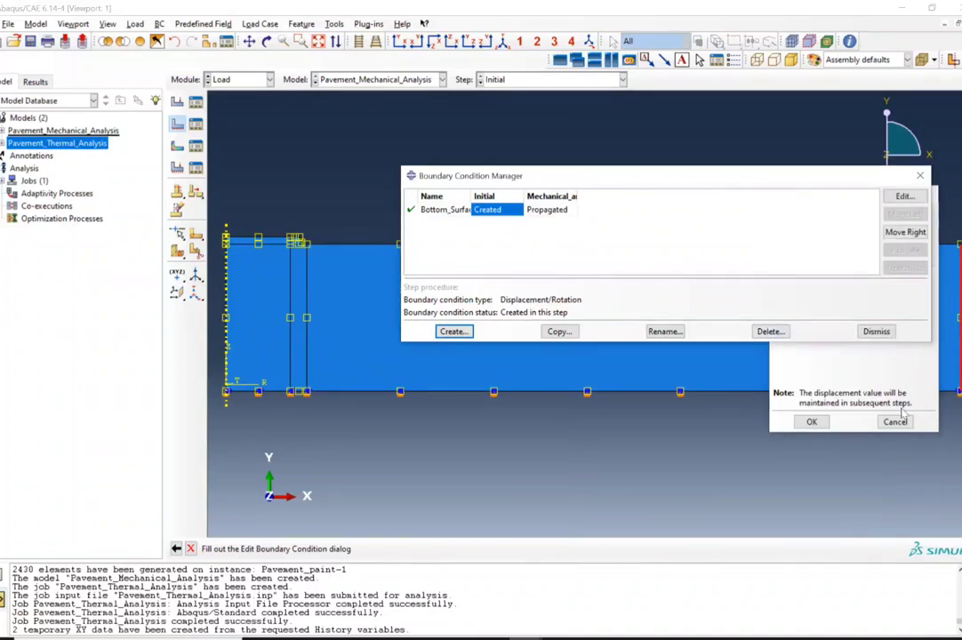
{"action": "left_click", "coordinate": [849, 414]}
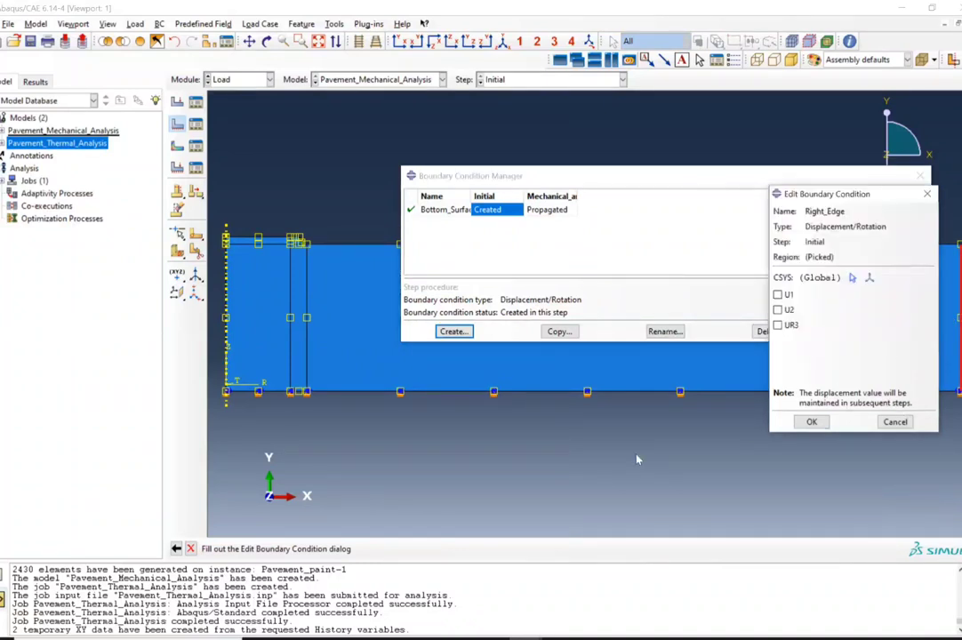
{"action": "left_click", "coordinate": [789, 325]}
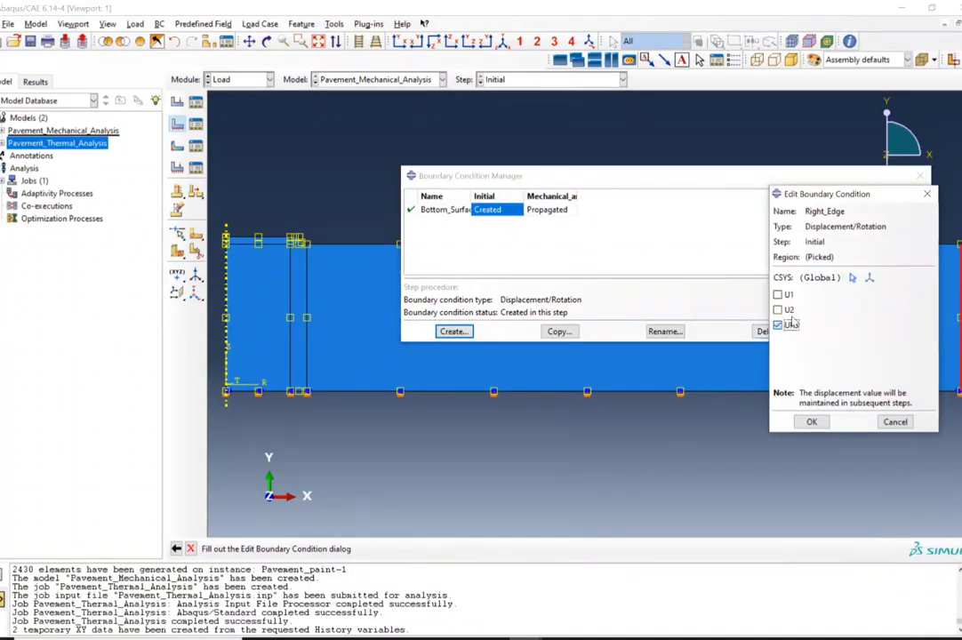
{"action": "left_click", "coordinate": [812, 422]}
{"action": "left_click", "coordinate": [876, 331]}
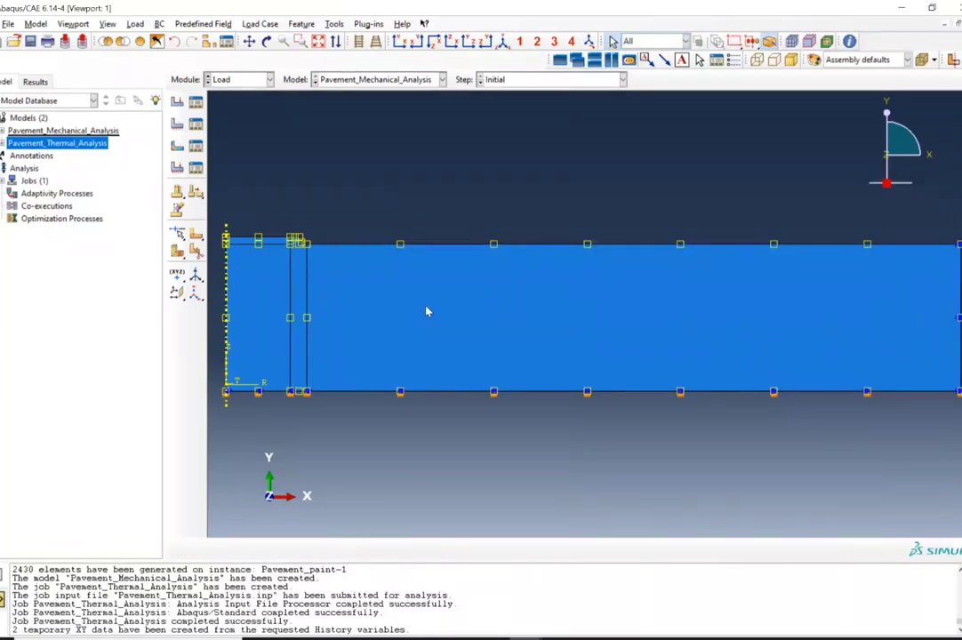
Step: Delete the Initial_Temp predefined field from the mechanical model
{"action": "left_click", "coordinate": [196, 146]}
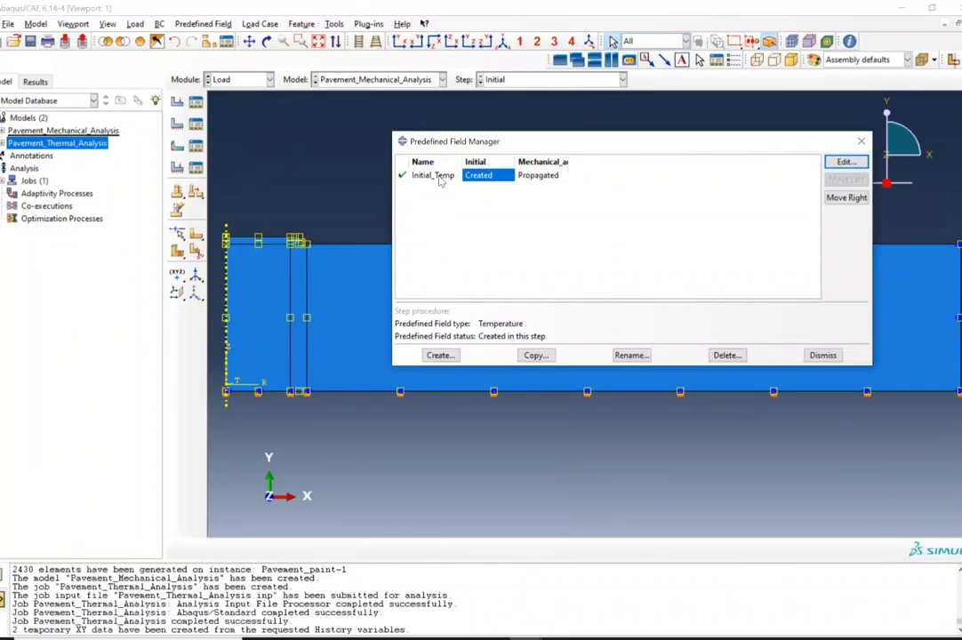
{"action": "left_click", "coordinate": [727, 356]}
{"action": "left_click", "coordinate": [450, 340]}
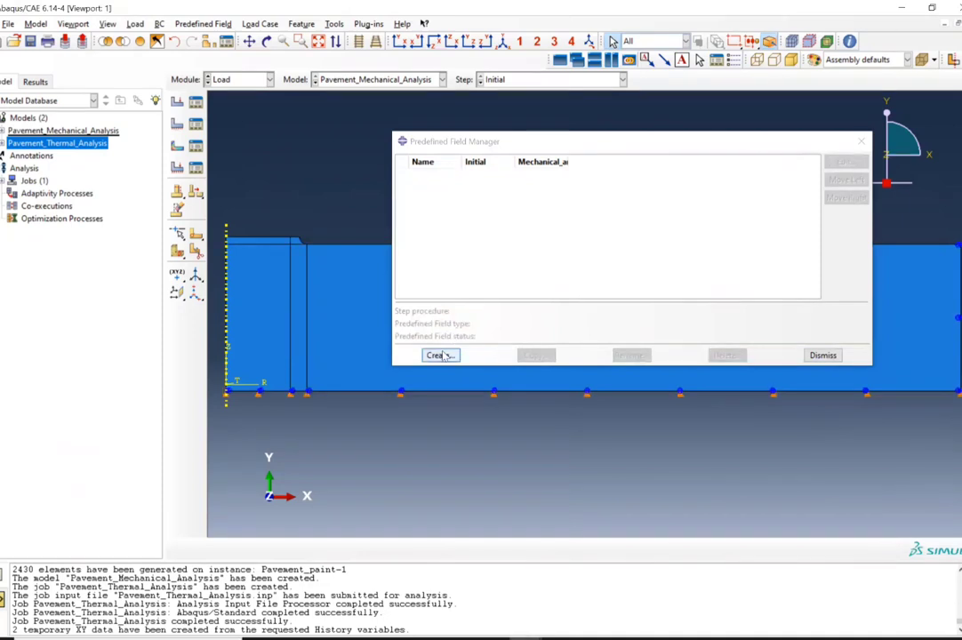
Step: Start a Temperature predefined field named Temp in the Mechanical_analysis_Thermal_Stress step
{"action": "left_click", "coordinate": [440, 356]}
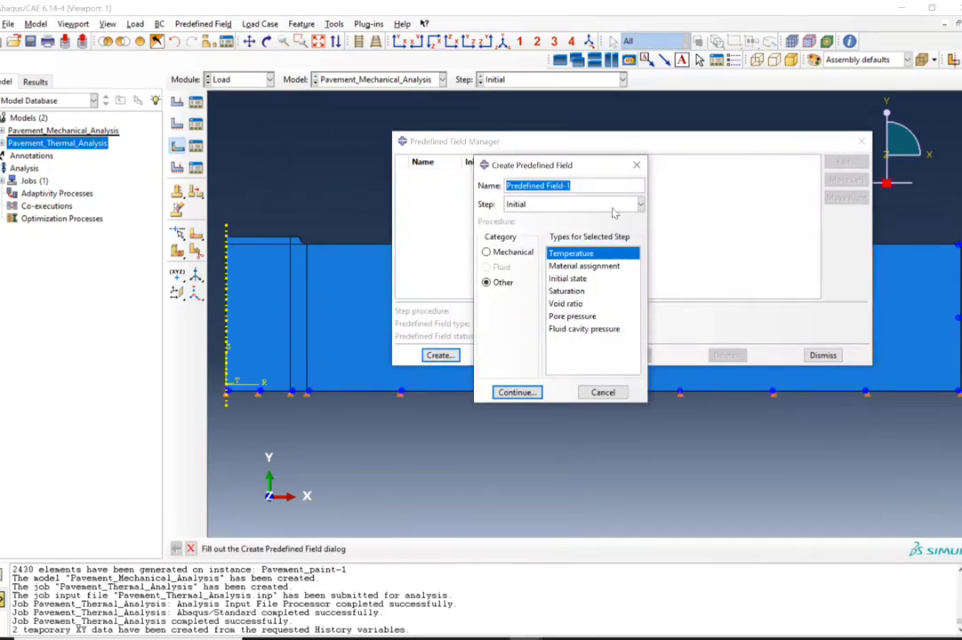
{"action": "left_click", "coordinate": [591, 204]}
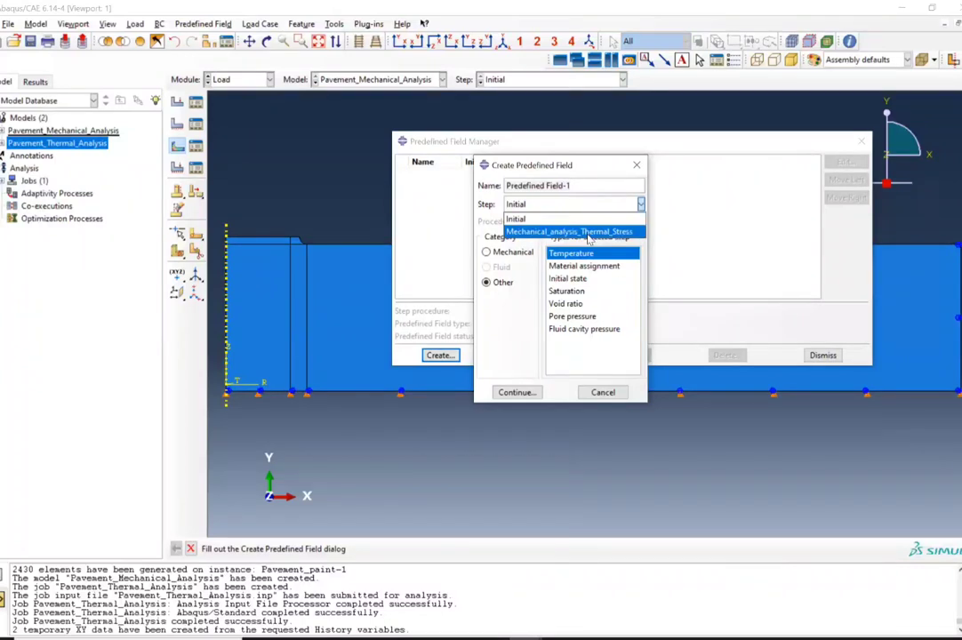
{"action": "left_click", "coordinate": [588, 233]}
{"action": "triple_click", "coordinate": [586, 186]}
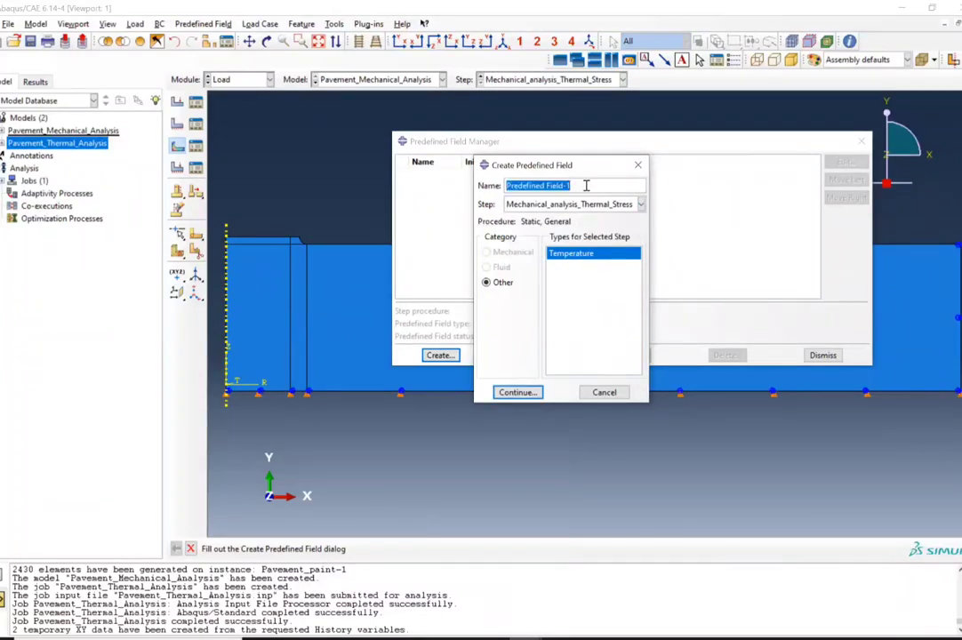
{"action": "type", "text": "Temp"}
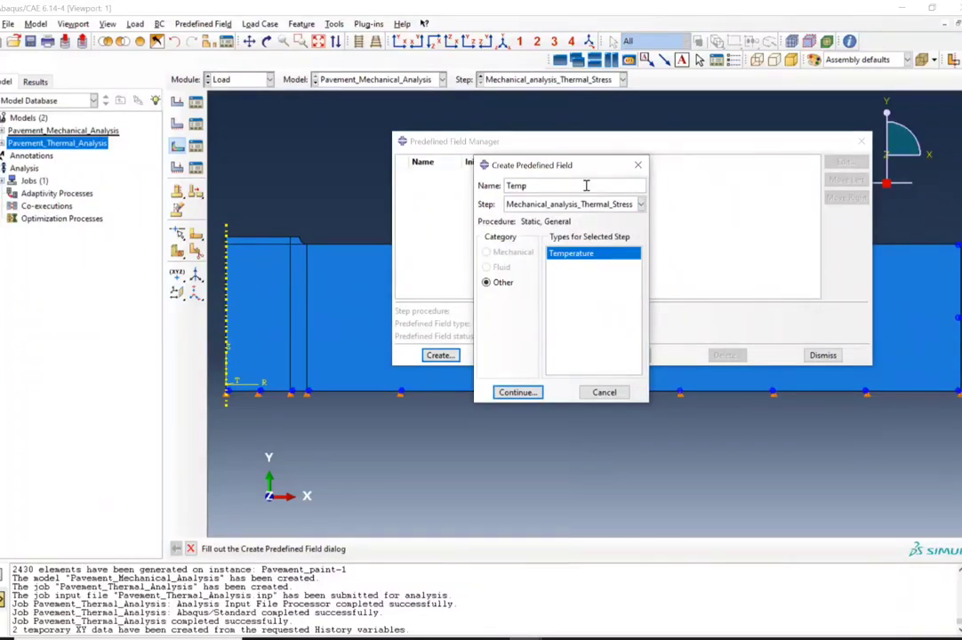
{"action": "left_click", "coordinate": [517, 392]}
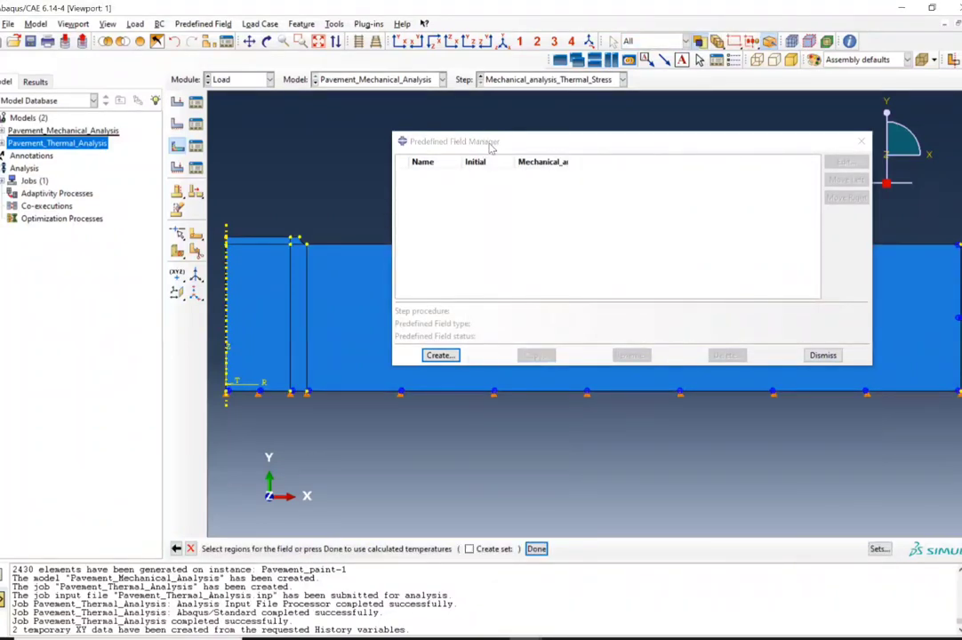
Step: Apply the Temp field to the whole pavement and paint assembly, with its distribution read from a results or output database file
{"action": "left_click_drag", "start_coordinate": [578, 142], "coordinate": [665, 106]}
{"action": "left_click_drag", "start_coordinate": [212, 187], "coordinate": [461, 430]}
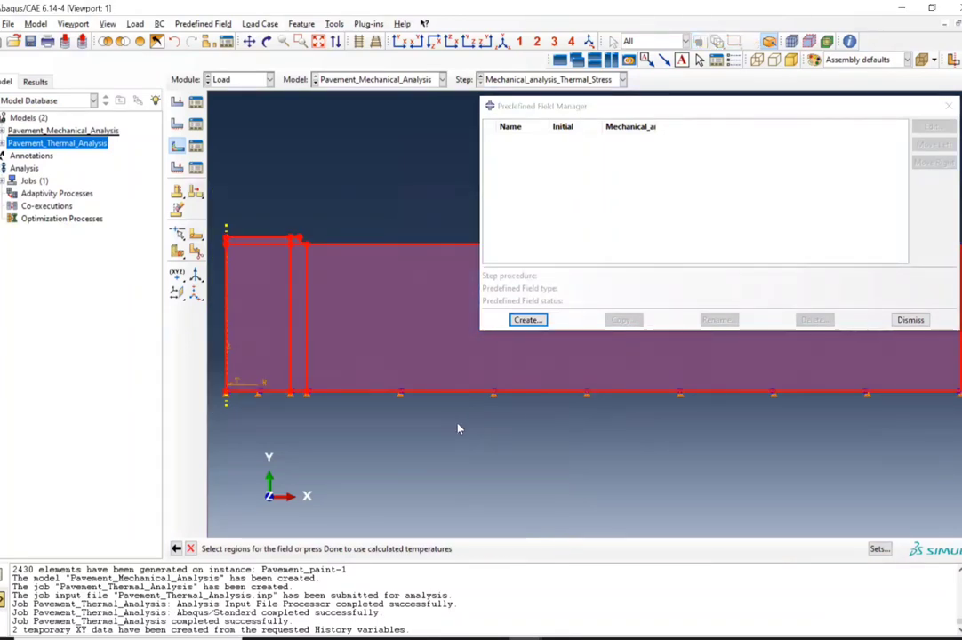
{"action": "middle_click", "coordinate": [457, 428]}
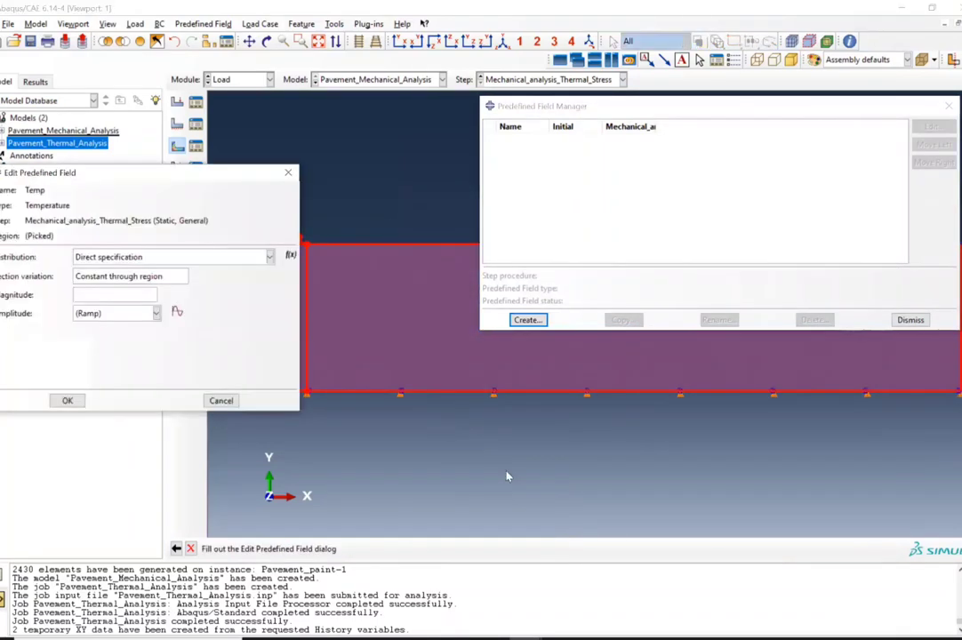
{"action": "left_click", "coordinate": [230, 257]}
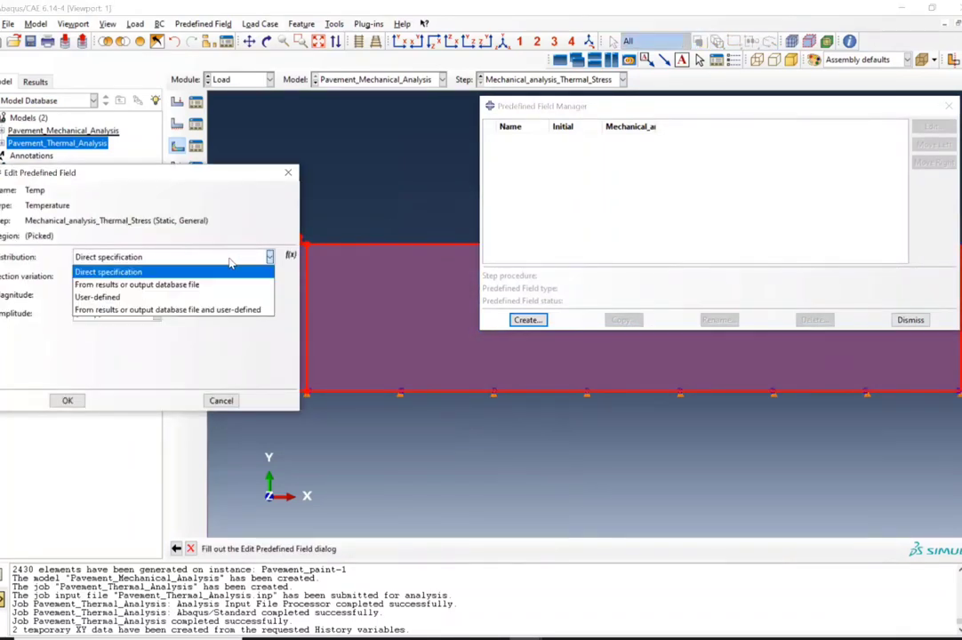
{"action": "left_click", "coordinate": [104, 286]}
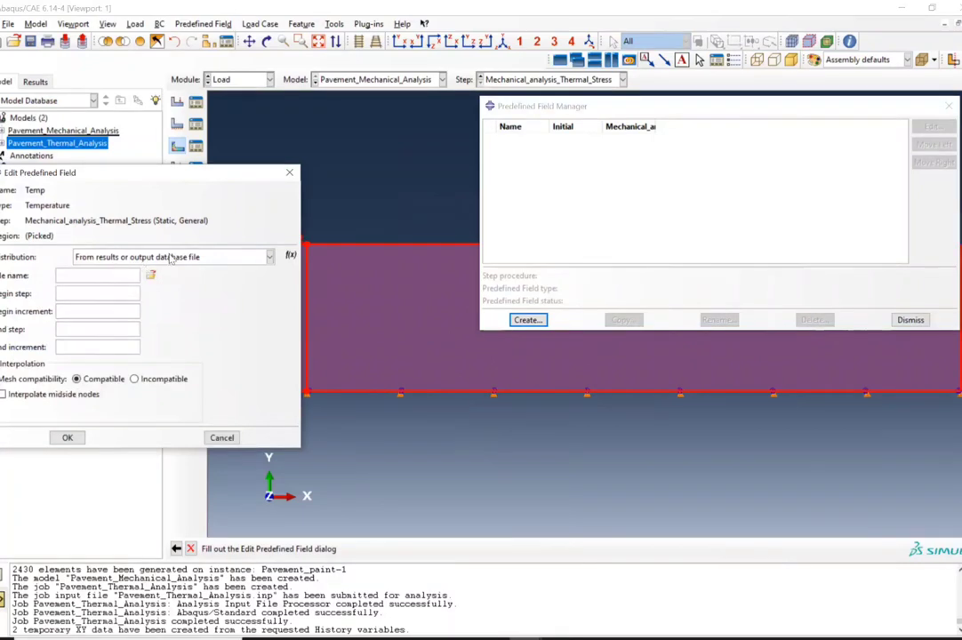
Step: Choose Pavement_Thermal_Analysis.odb from the M168 course folder's Abaqus To do Prob/Project_05_v3 subfolder as the Temp field's source file
{"action": "left_click", "coordinate": [152, 275]}
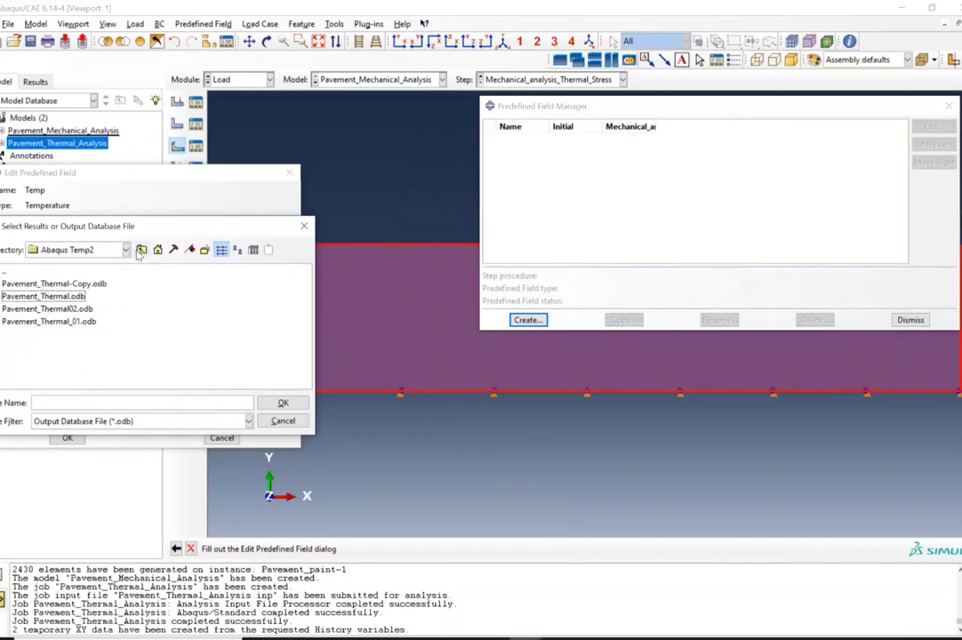
{"action": "left_click", "coordinate": [140, 250]}
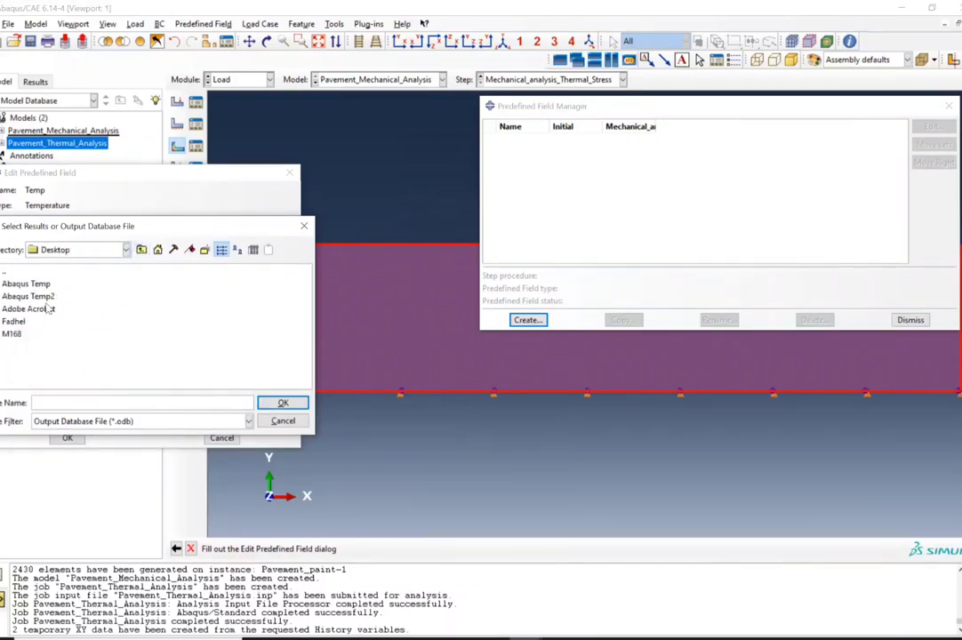
{"action": "left_click", "coordinate": [190, 249]}
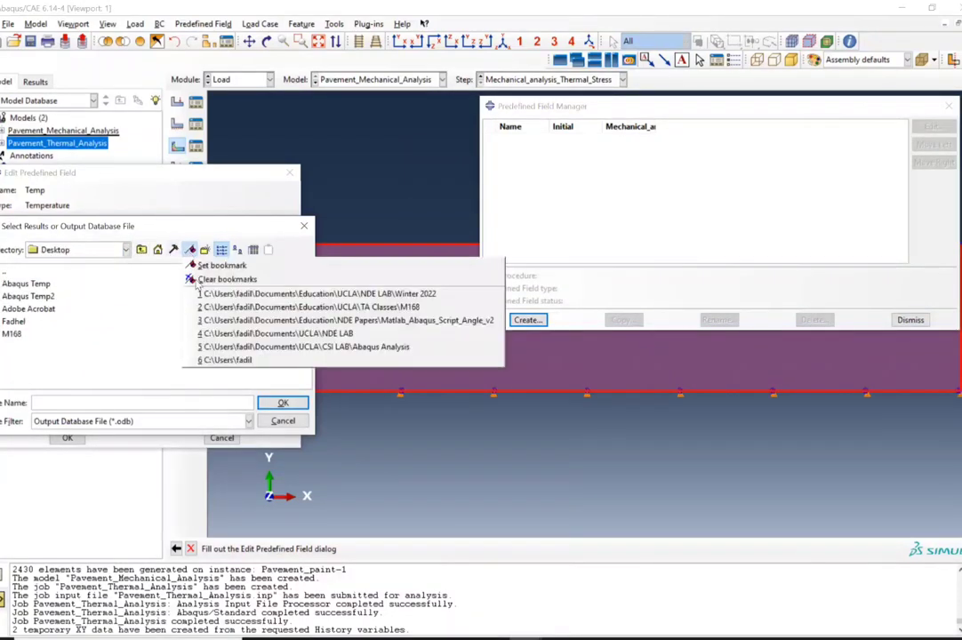
{"action": "left_click", "coordinate": [297, 309]}
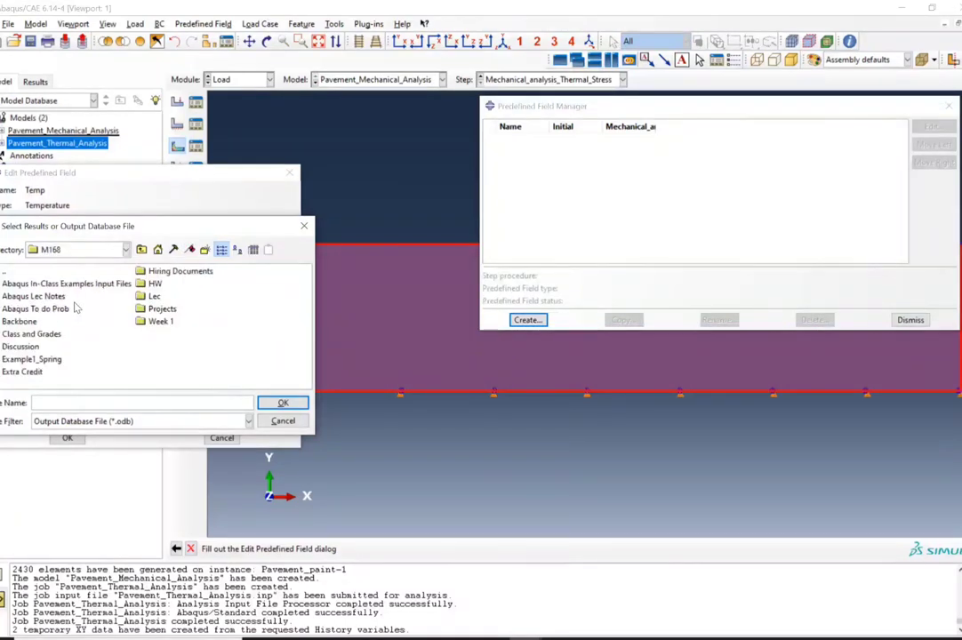
{"action": "left_click", "coordinate": [45, 309]}
{"action": "double_click", "coordinate": [44, 310]}
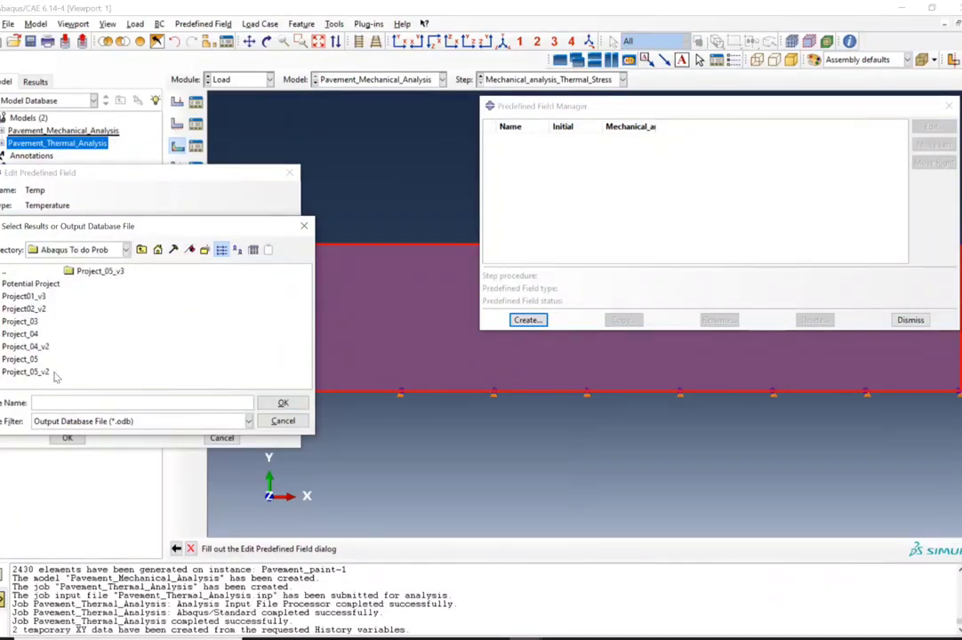
{"action": "double_click", "coordinate": [102, 271]}
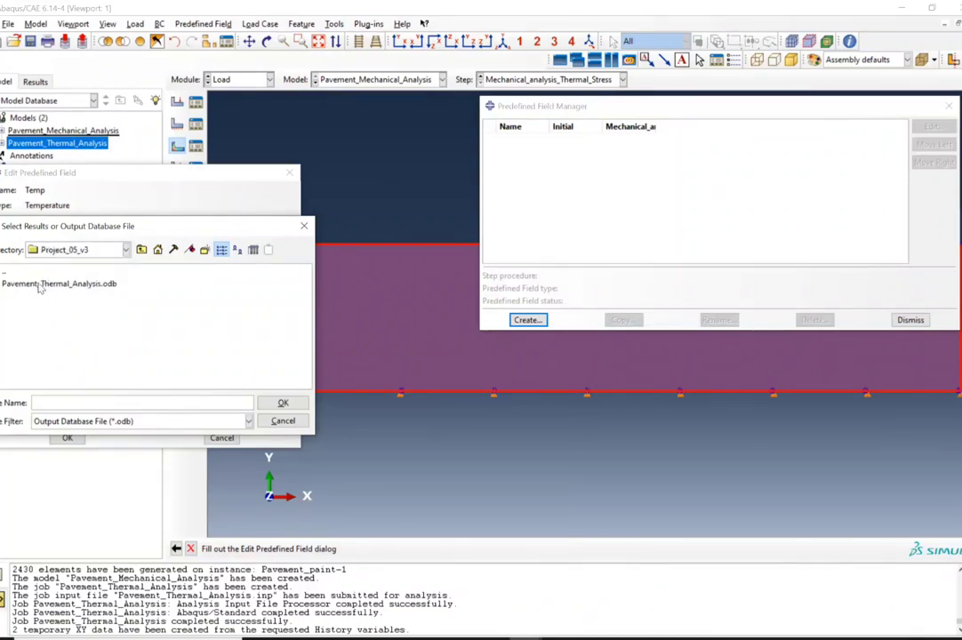
{"action": "left_click", "coordinate": [40, 283]}
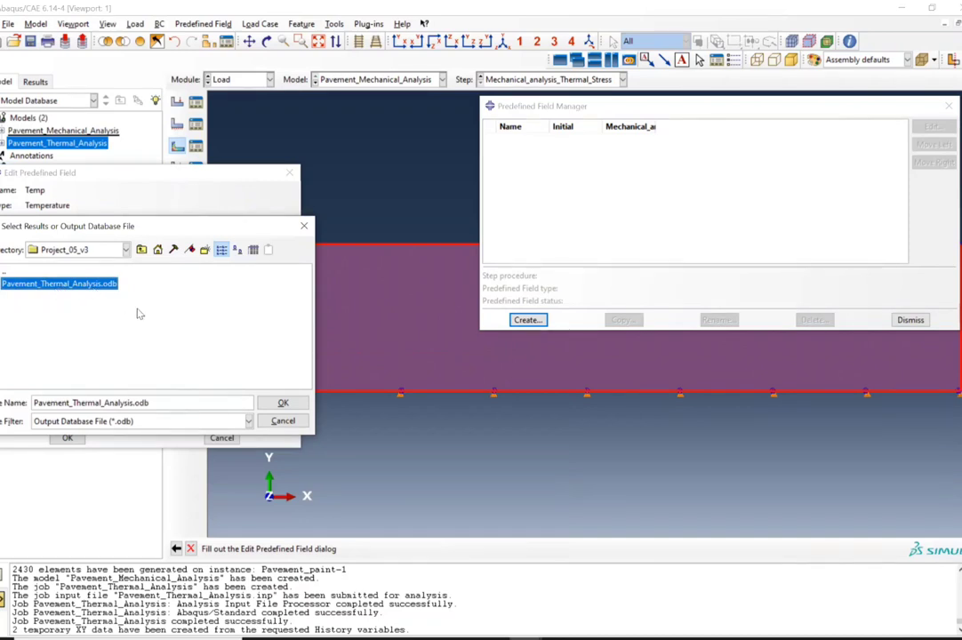
{"action": "left_click", "coordinate": [281, 405]}
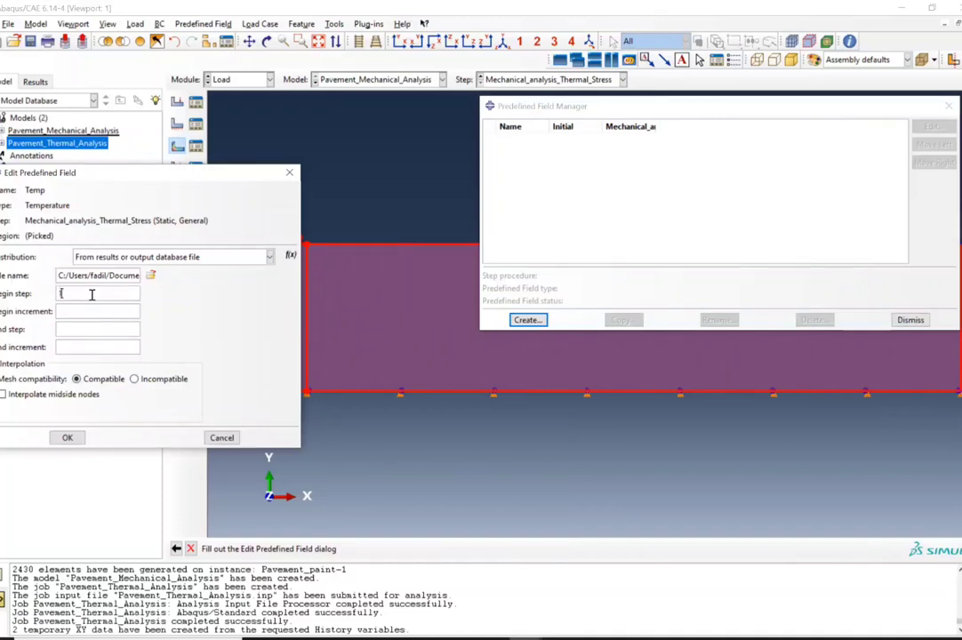
Step: Set begin step 1, begin increment 0 and end step 2, and check the final increment in the Pavement_Thermal_Analysis STA file
{"action": "key", "text": "Tab"}
{"action": "left_click", "coordinate": [815, 99]}
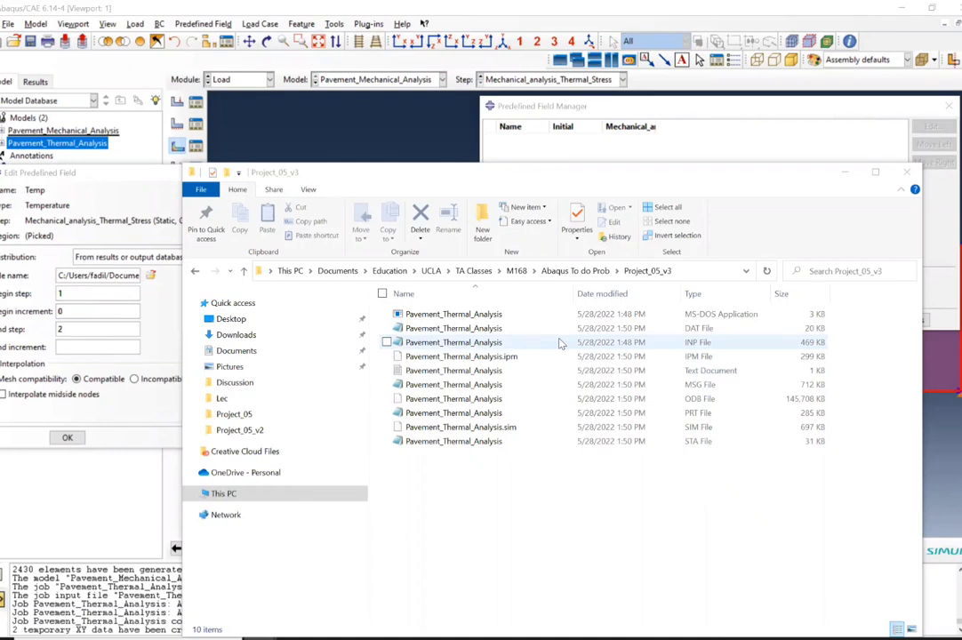
{"action": "double_click", "coordinate": [469, 447]}
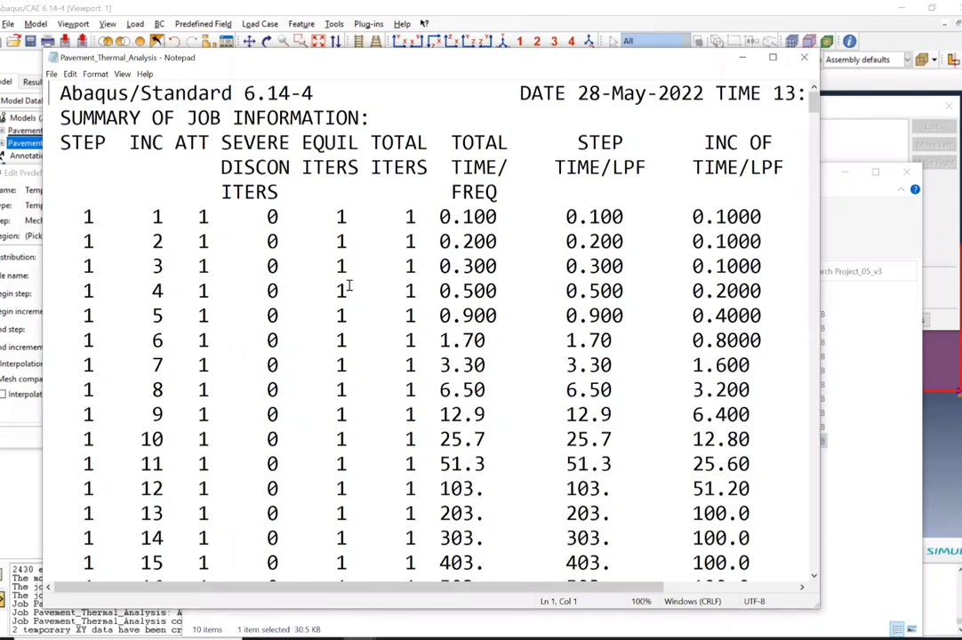
{"action": "scroll", "coordinate": [544, 236], "scroll_direction": "down", "scroll_amount": 8}
{"action": "scroll", "coordinate": [544, 235], "scroll_direction": "down", "scroll_amount": 8}
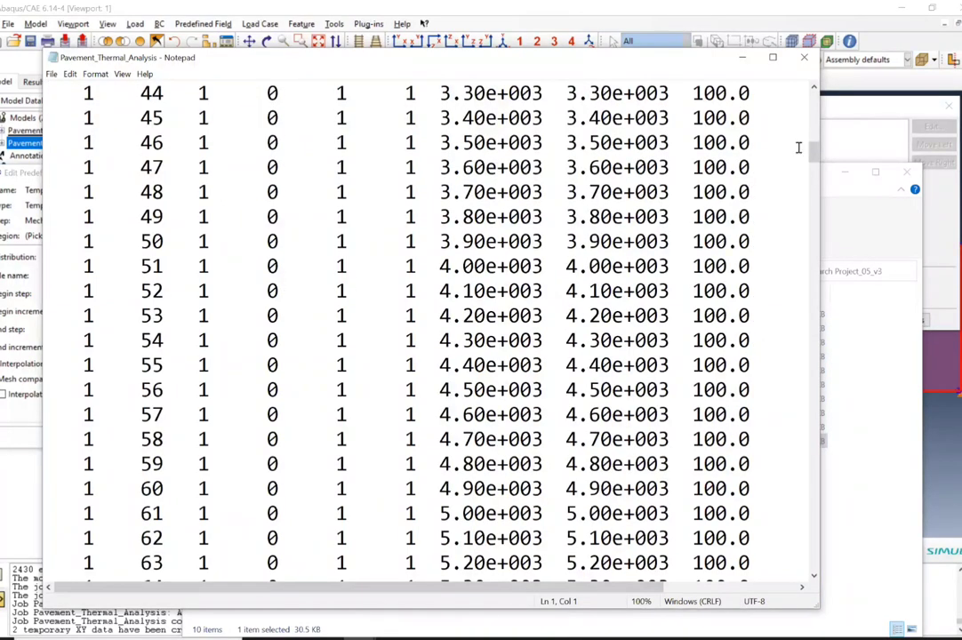
{"action": "left_click_drag", "start_coordinate": [813, 150], "coordinate": [831, 552]}
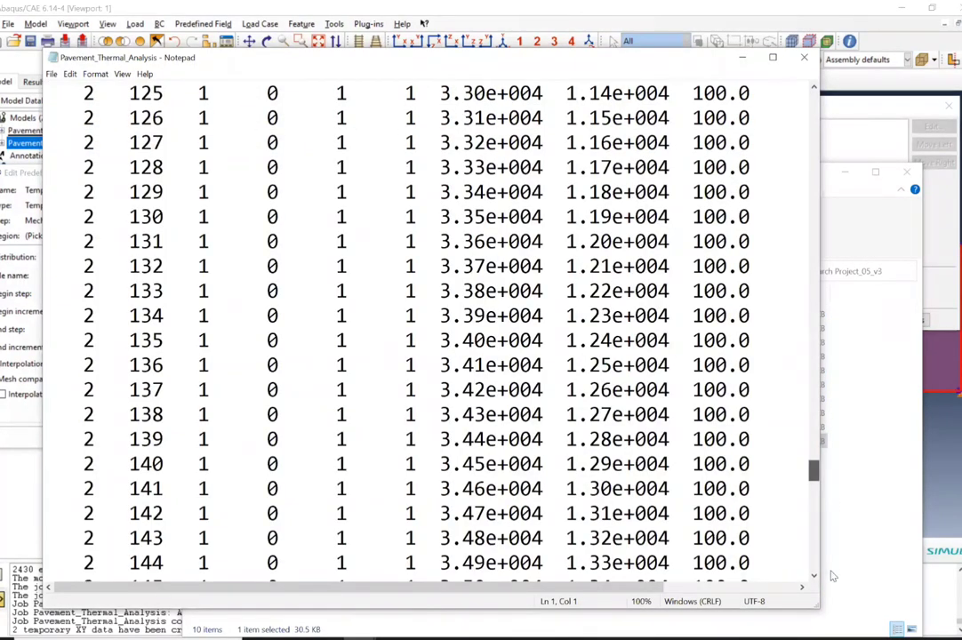
{"action": "scroll", "coordinate": [716, 533], "scroll_direction": "down", "scroll_amount": 20}
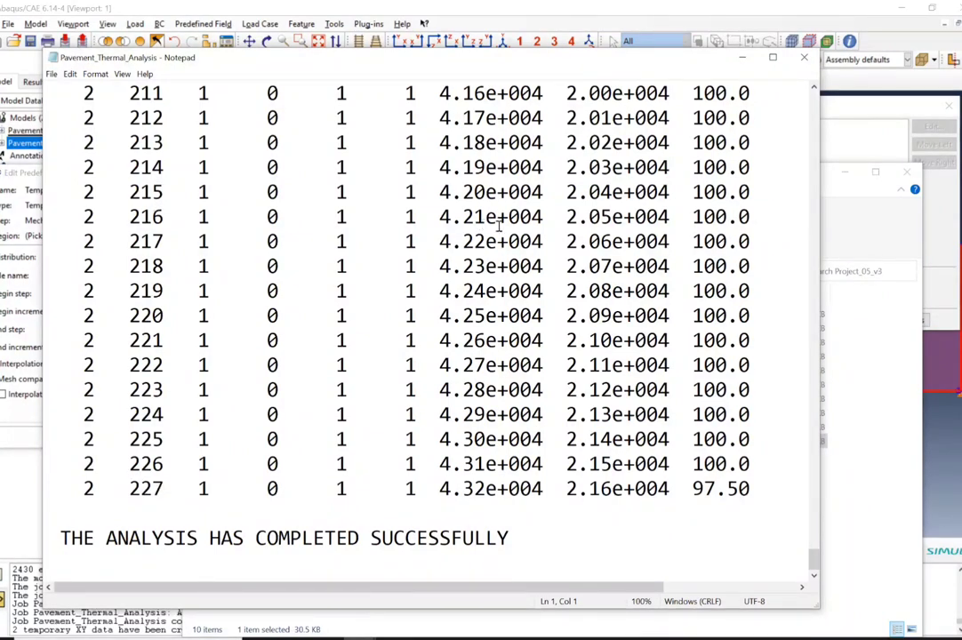
Step: Return to Abaqus/CAE, set the Temp field's end increment to 227 and try to apply the field definition
{"action": "key", "text": "alt+Tab"}
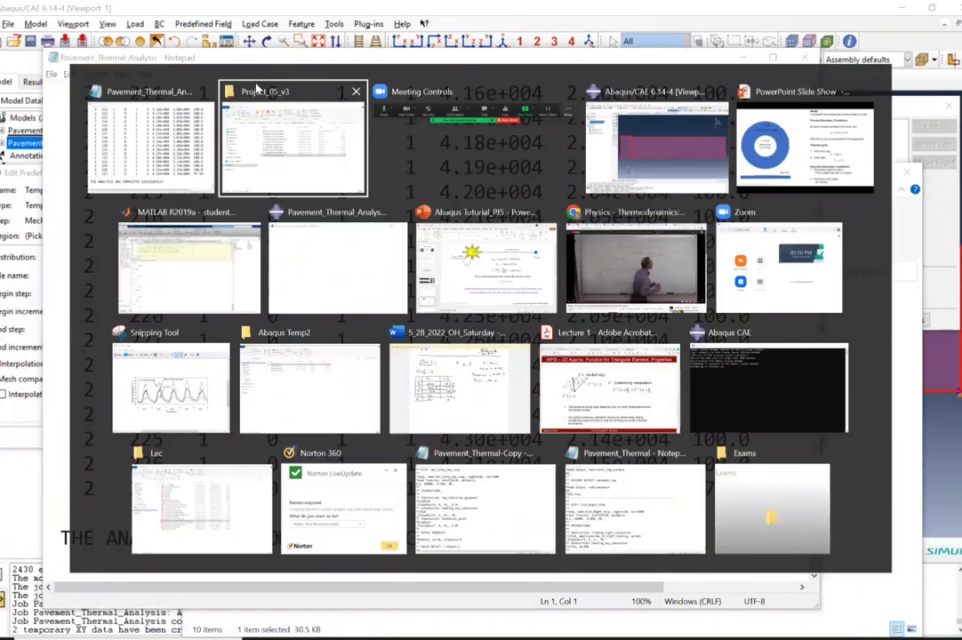
{"action": "key", "text": "alt+Tab"}
{"action": "key", "text": "alt+Tab"}
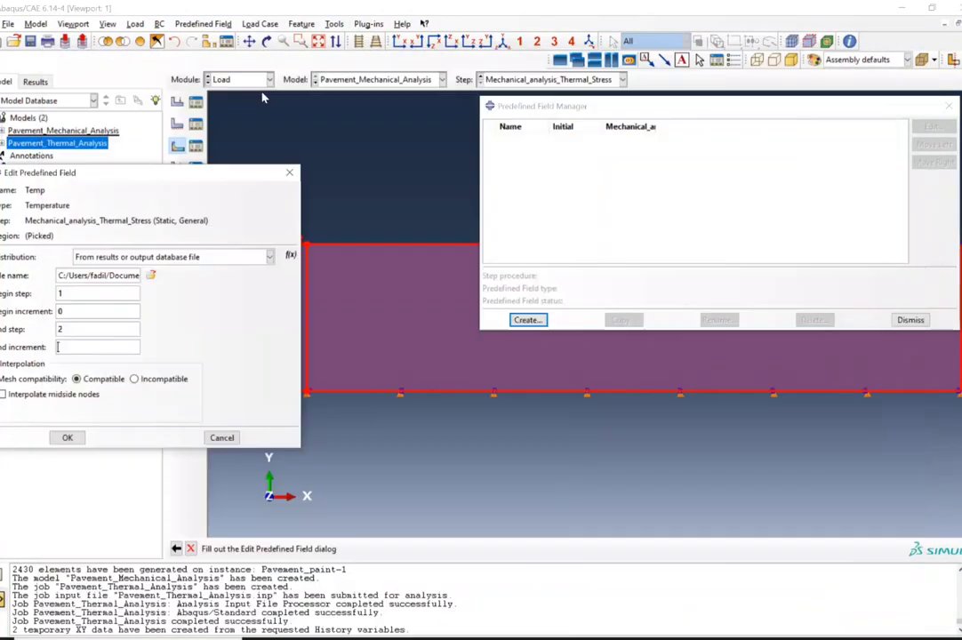
{"action": "type", "text": "227"}
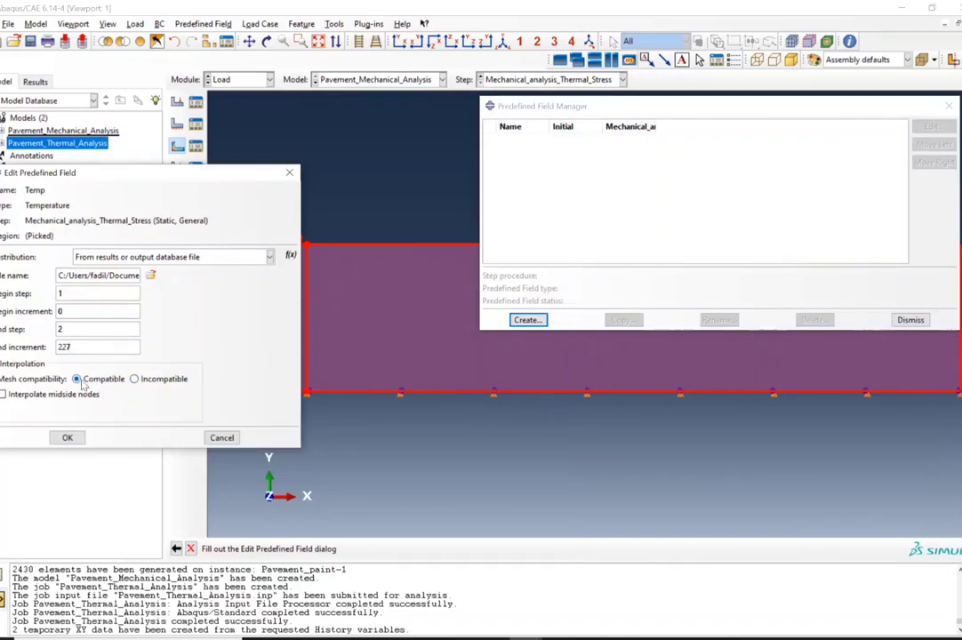
{"action": "left_click", "coordinate": [62, 438]}
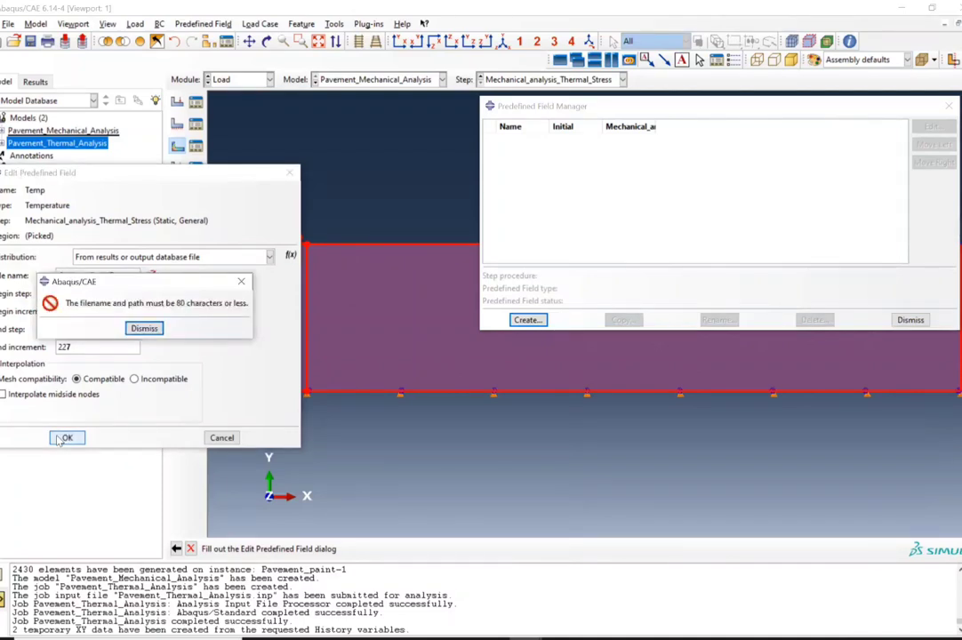
{"action": "left_click", "coordinate": [135, 329]}
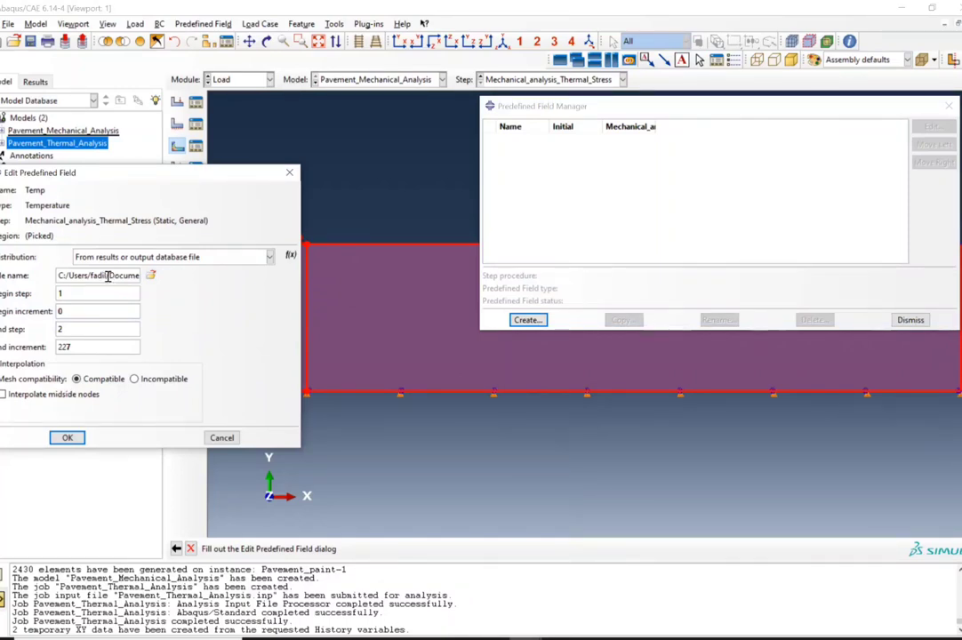
Step: Switch to File Explorer and copy the Pavement_Thermal_Analysis ODB file from Project_05_v3 into the Abaqus Temp folder
{"action": "left_click", "coordinate": [886, 114]}
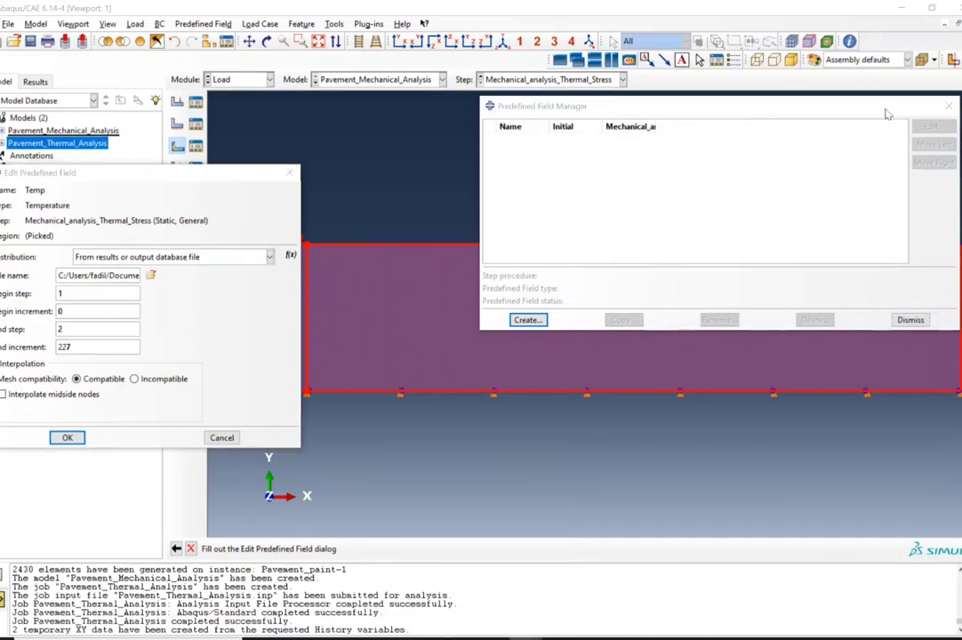
{"action": "key", "text": "alt+Tab"}
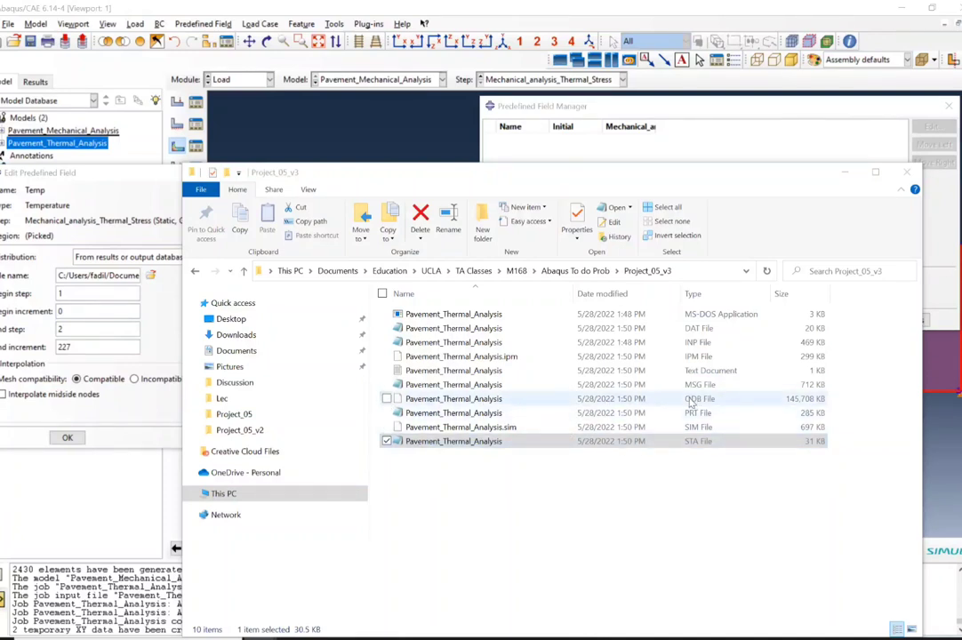
{"action": "left_click", "coordinate": [462, 402]}
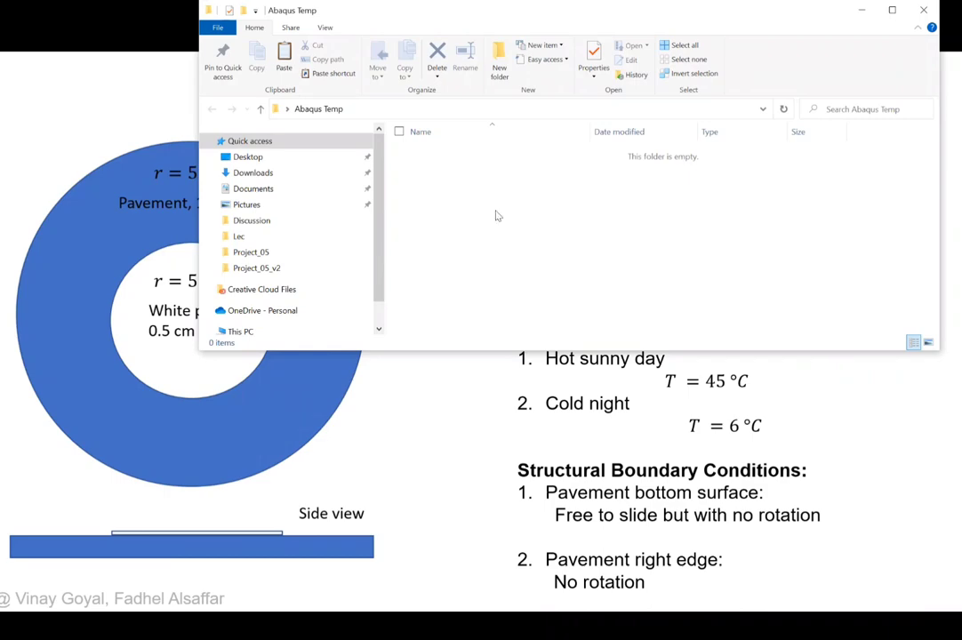
{"action": "key", "text": "alt+Tab"}
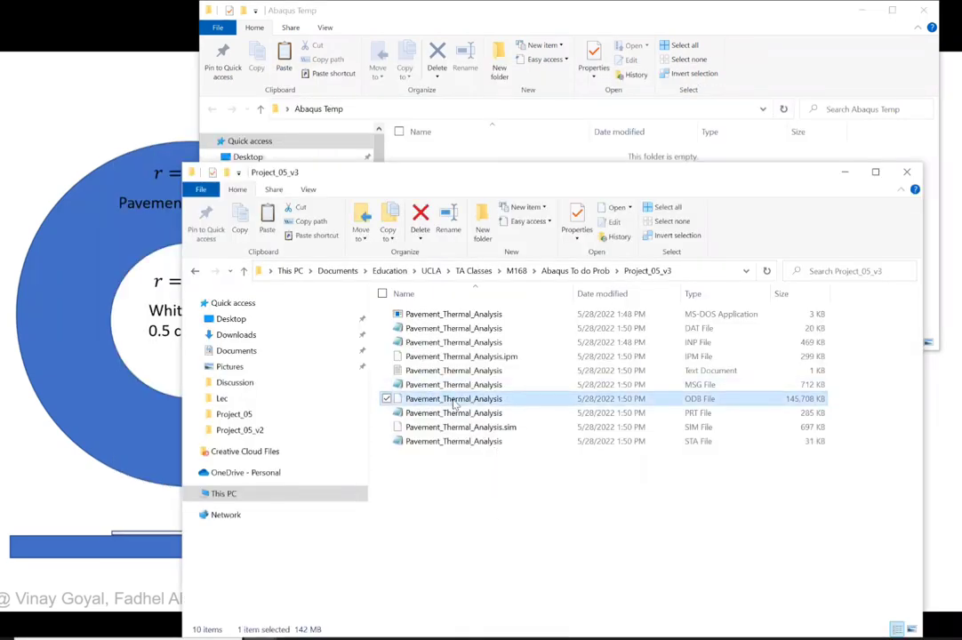
{"action": "key", "text": "alt+Tab"}
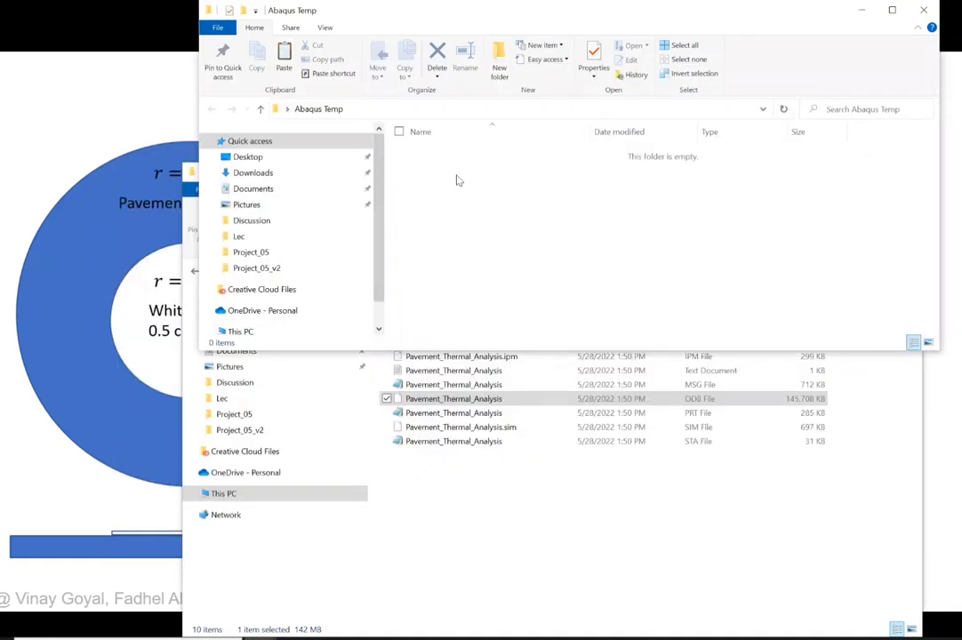
{"action": "right_click", "coordinate": [462, 169]}
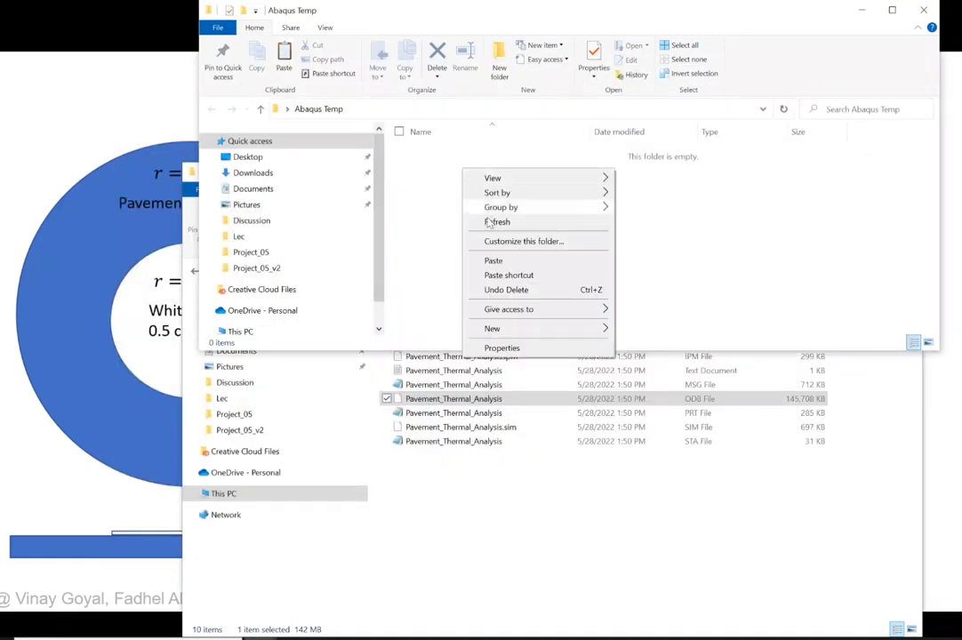
{"action": "left_click", "coordinate": [508, 261]}
{"action": "left_click", "coordinate": [413, 189]}
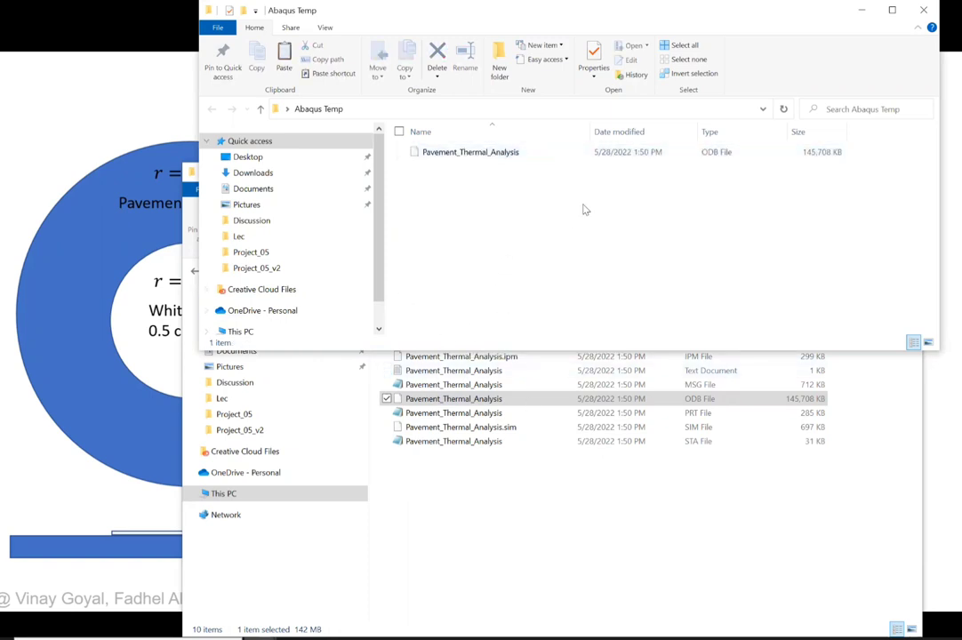
Step: Return to Abaqus/CAE, select Pavement_Thermal_Analysis.odb from the Desktop's Abaqus Temp folder as the Temp field's source file, and apply the field definition
{"action": "key", "text": "alt+Tab"}
{"action": "key", "text": "Escape"}
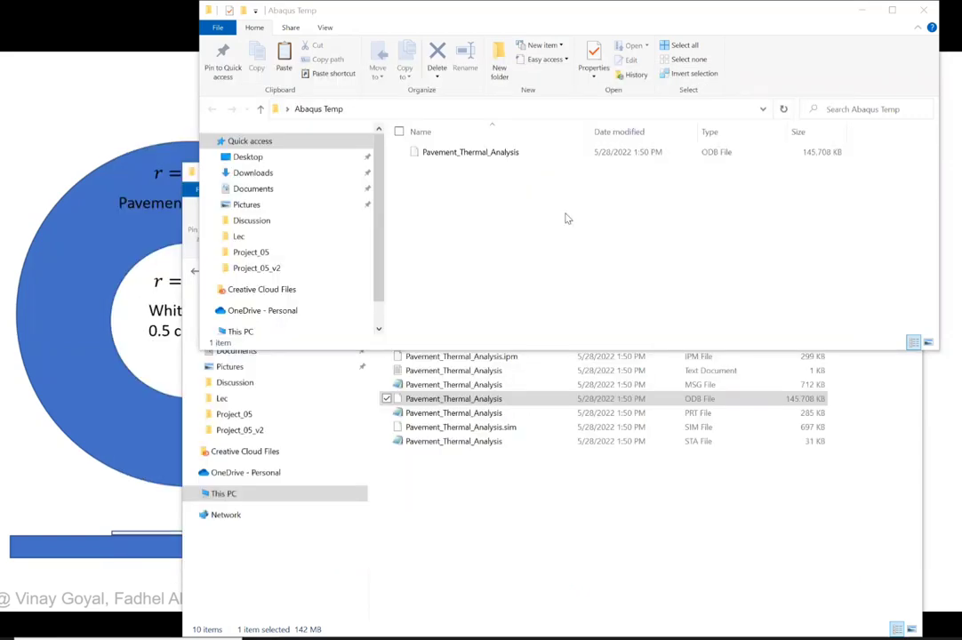
{"action": "key", "text": "alt+Tab"}
{"action": "key", "text": "Tab"}
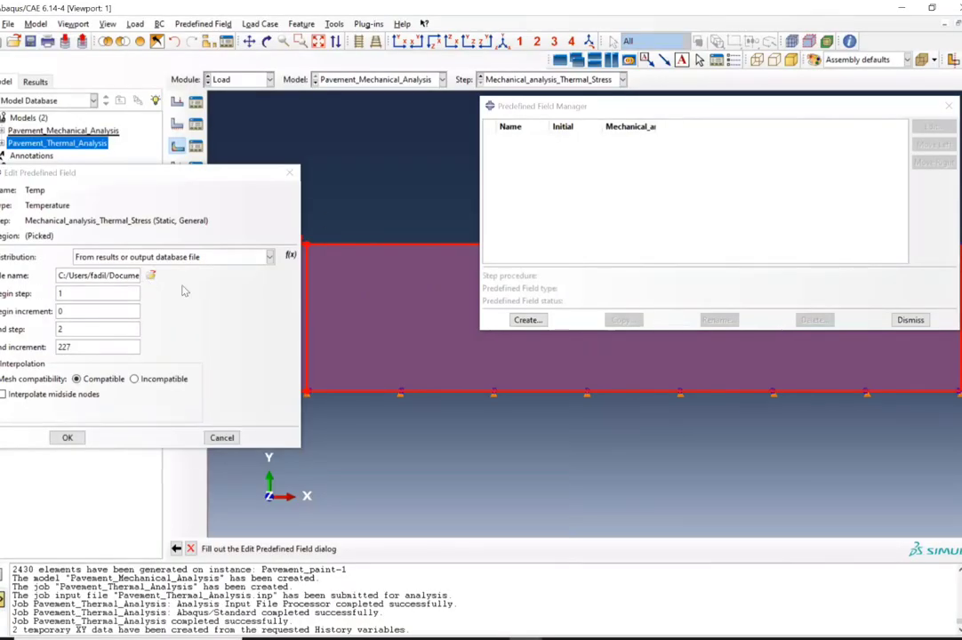
{"action": "left_click", "coordinate": [152, 275]}
{"action": "left_click", "coordinate": [189, 250]}
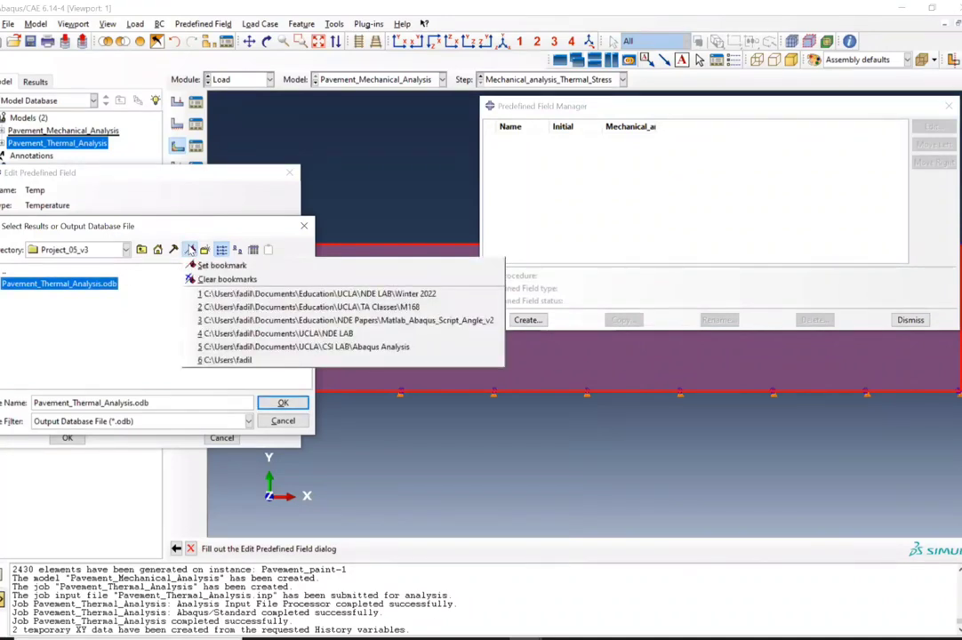
{"action": "left_click", "coordinate": [158, 251]}
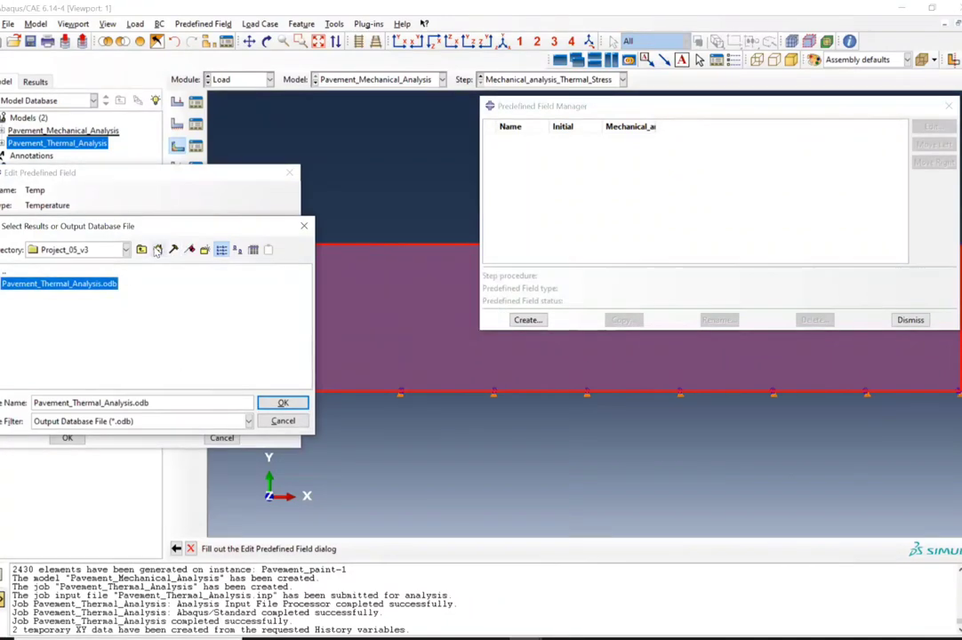
{"action": "left_click", "coordinate": [158, 251]}
{"action": "double_click", "coordinate": [271, 271]}
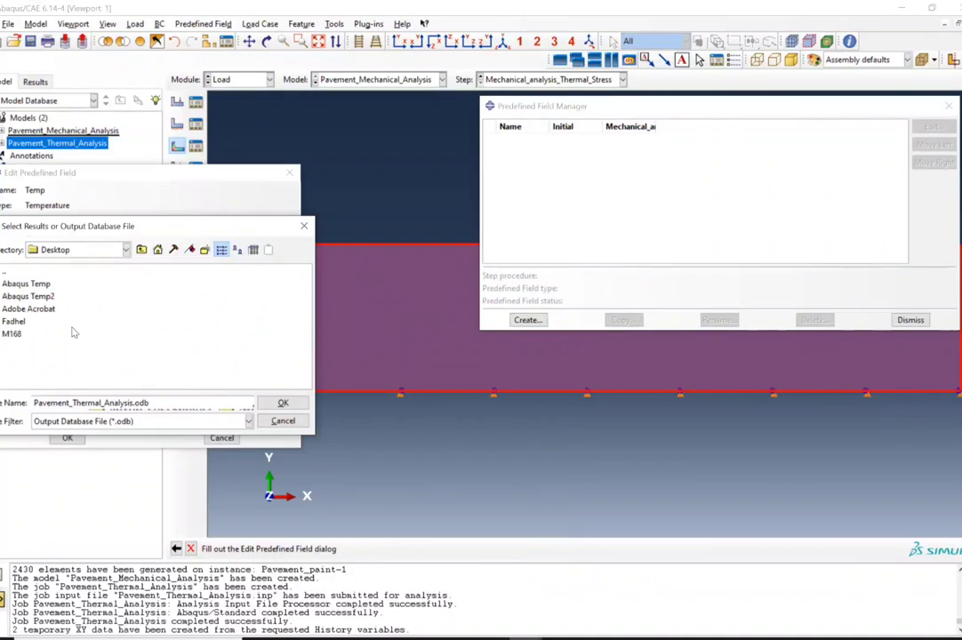
{"action": "double_click", "coordinate": [26, 283]}
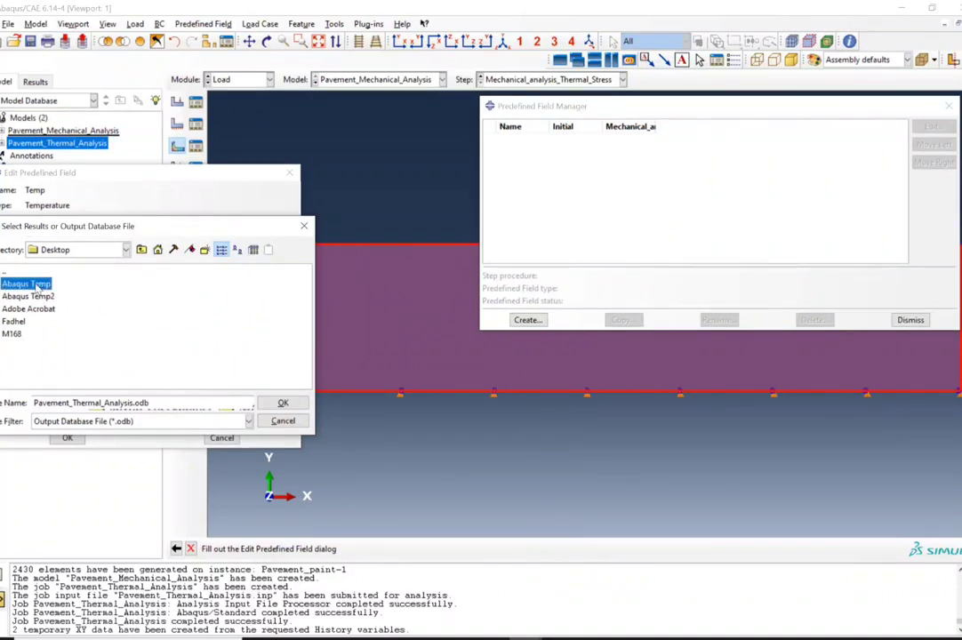
{"action": "left_click", "coordinate": [53, 284]}
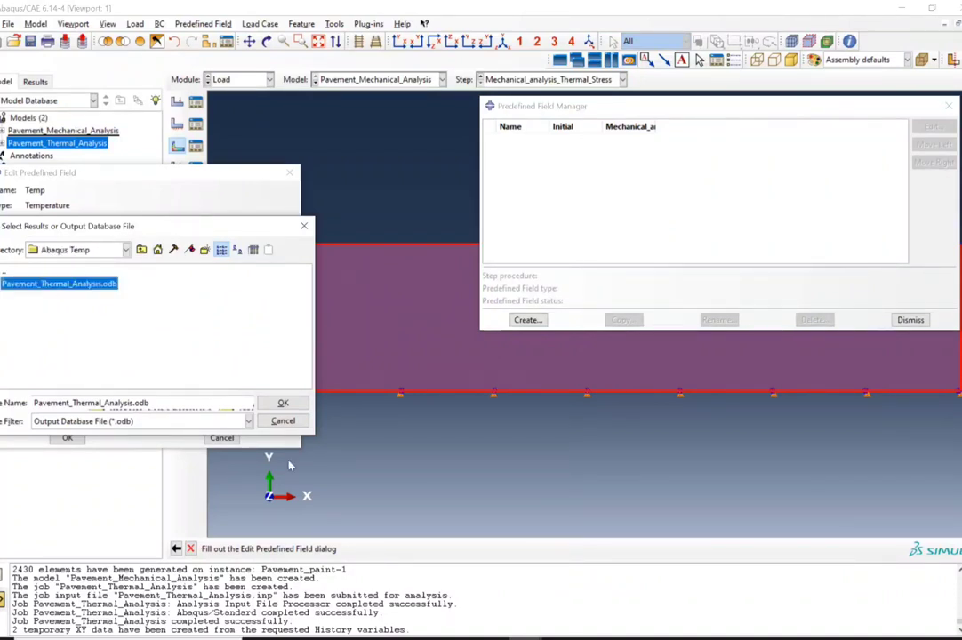
{"action": "left_click", "coordinate": [282, 402]}
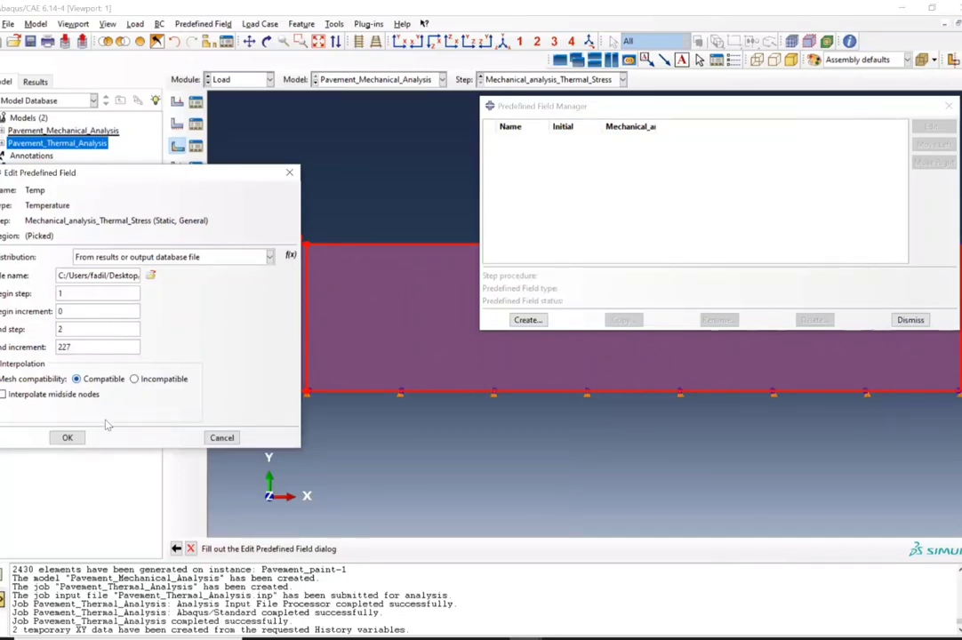
{"action": "left_click", "coordinate": [68, 437]}
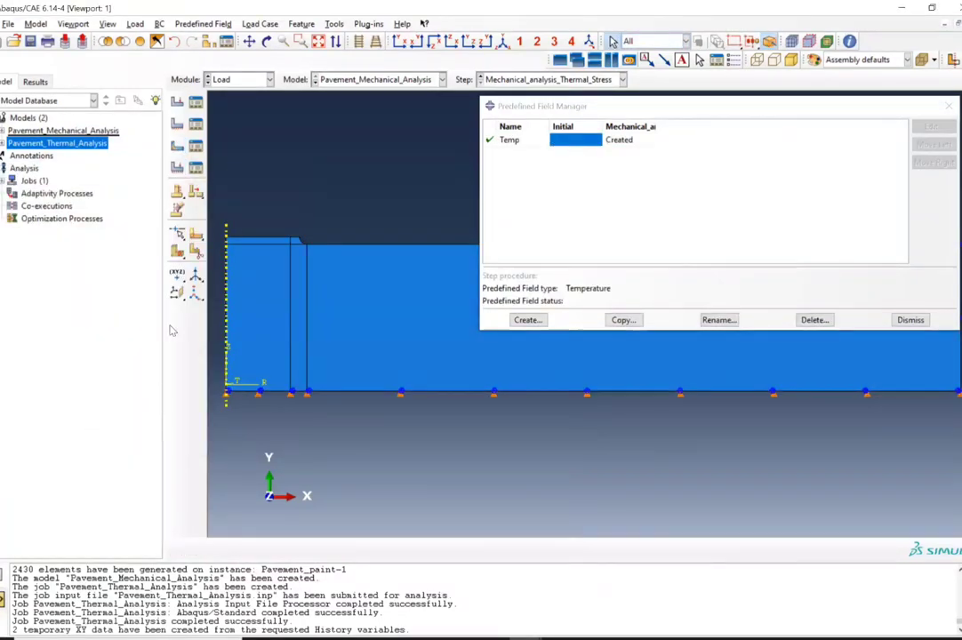
Step: In the Mesh module, assign all pavement and paint regions quadratic Axisymmetric Stress elements with reduced integration turned off (CAX8)
{"action": "left_click", "coordinate": [218, 79]}
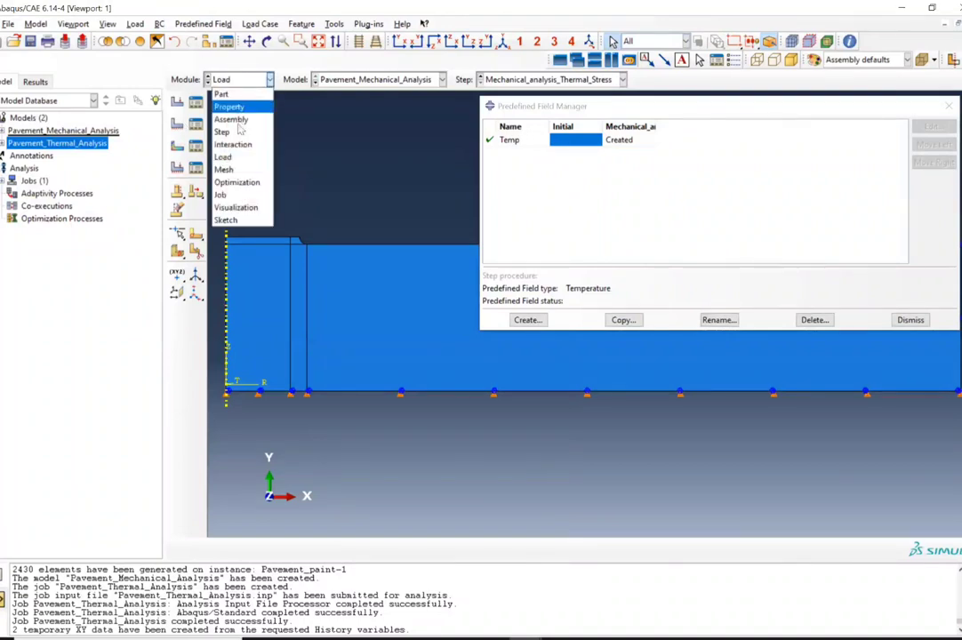
{"action": "left_click", "coordinate": [224, 169]}
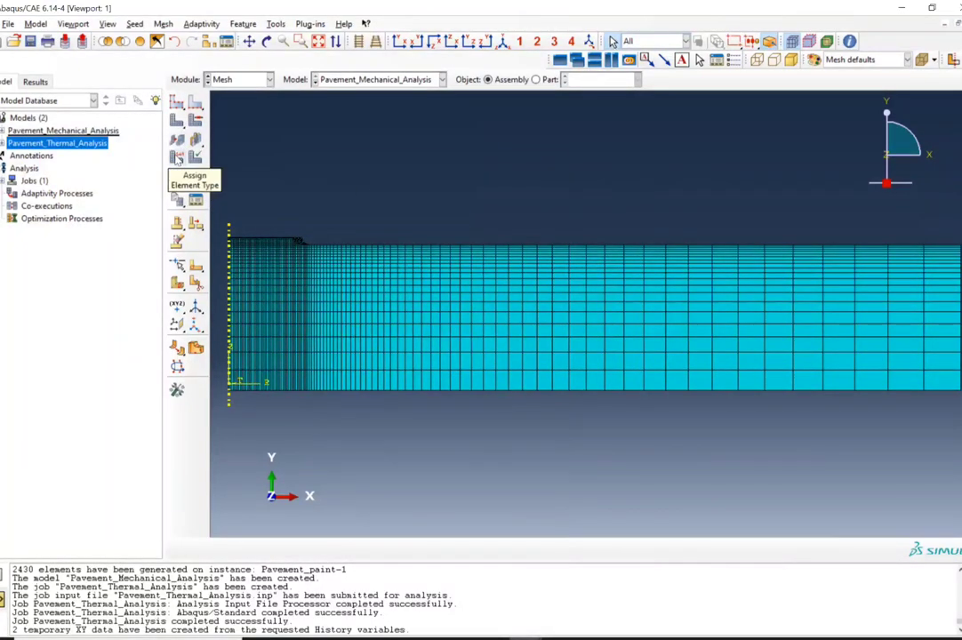
{"action": "left_click", "coordinate": [176, 158]}
{"action": "left_click_drag", "start_coordinate": [218, 198], "coordinate": [475, 431]}
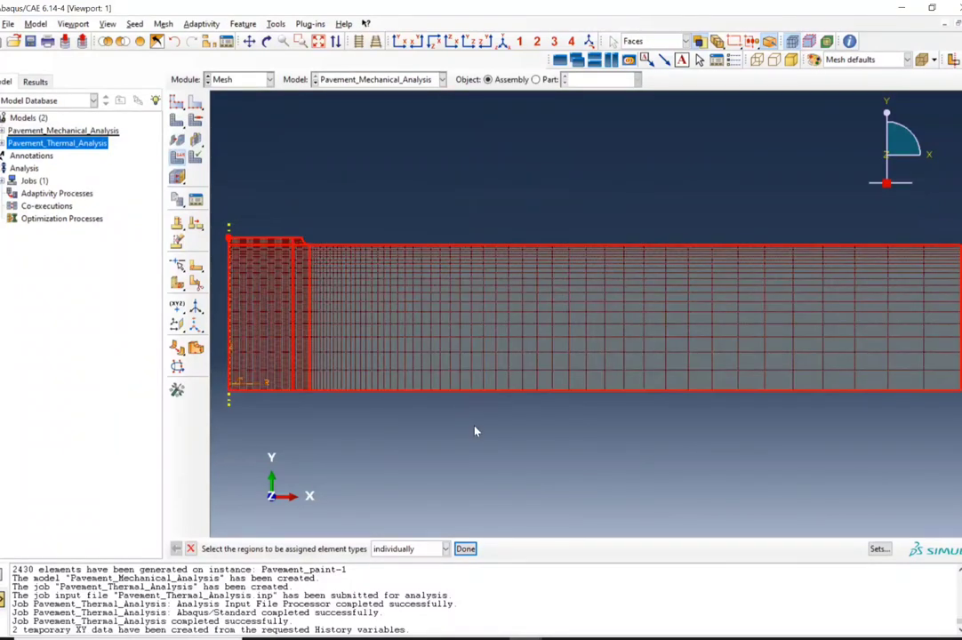
{"action": "middle_click", "coordinate": [384, 332]}
{"action": "scroll", "coordinate": [386, 317], "scroll_direction": "up", "scroll_amount": 3}
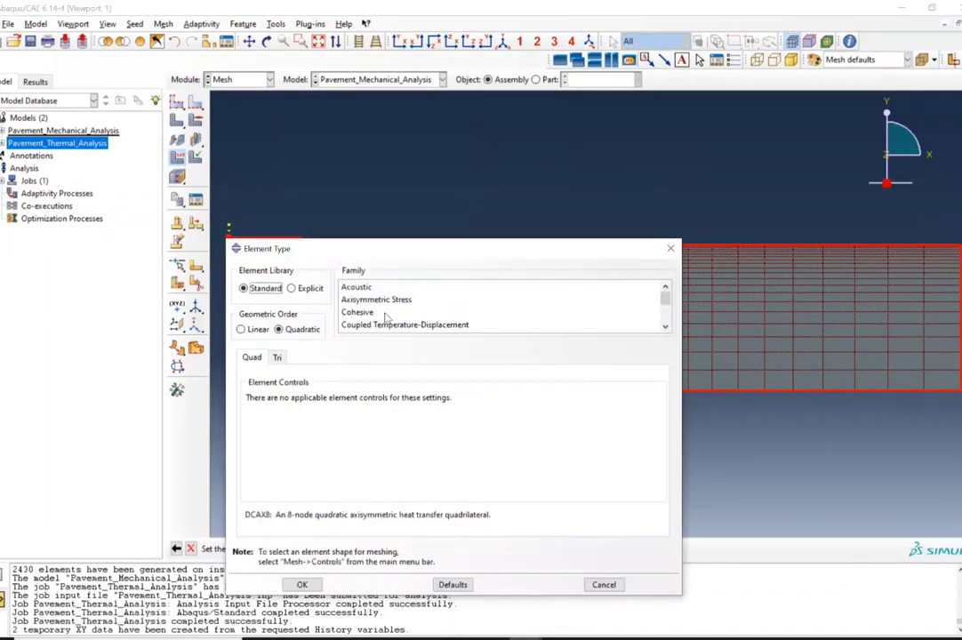
{"action": "left_click", "coordinate": [378, 299]}
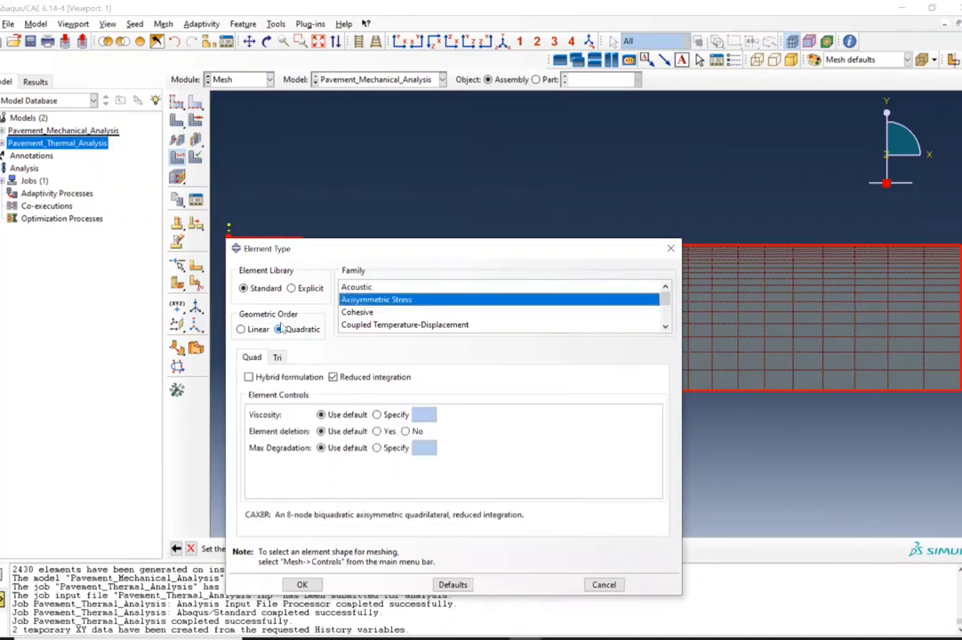
{"action": "left_click", "coordinate": [334, 377]}
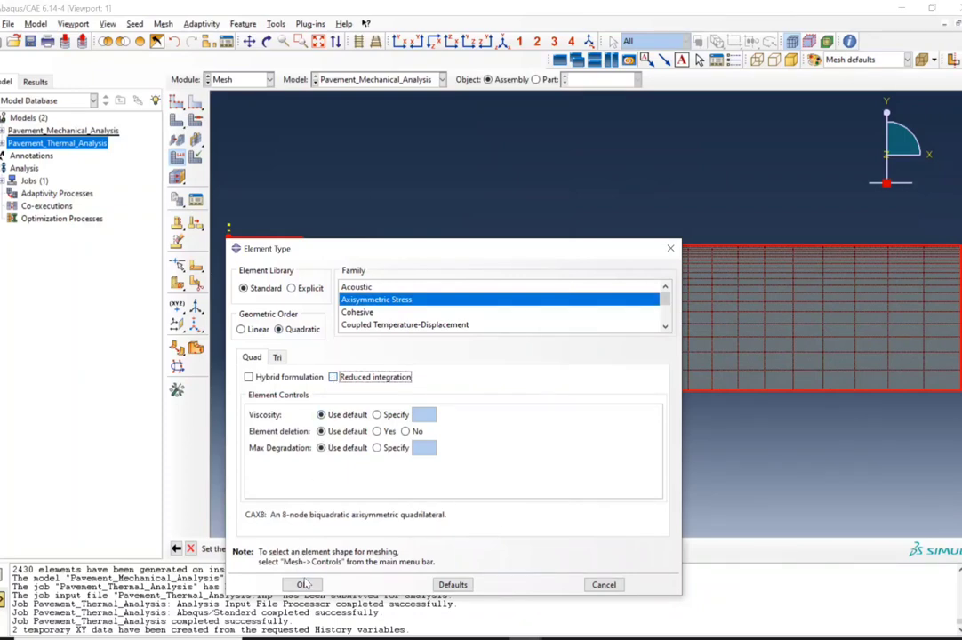
{"action": "left_click", "coordinate": [302, 584]}
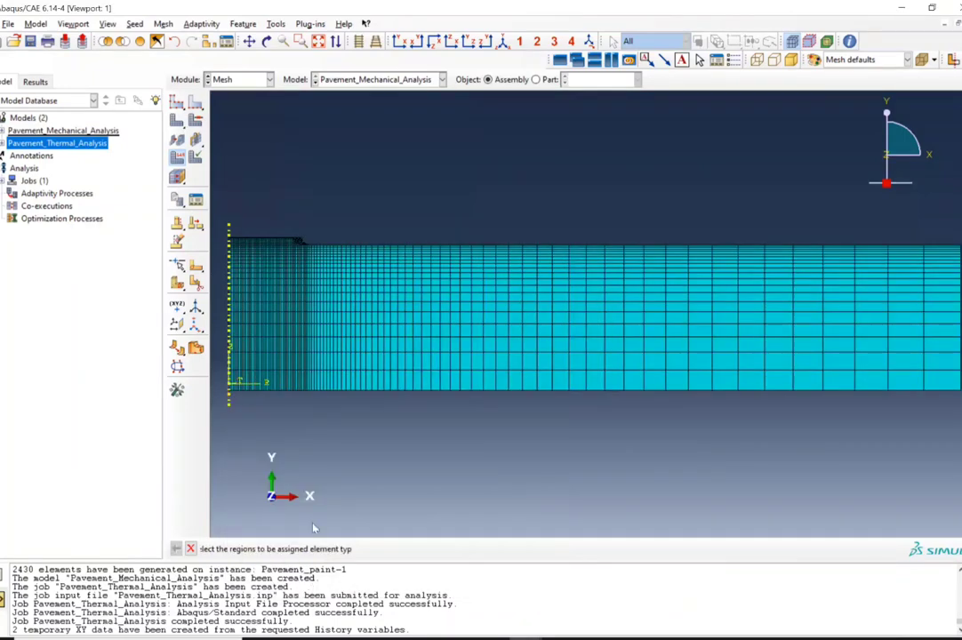
Step: In the Step module, edit field output request F-Output-1 to exclude the Forces/Reactions and Contact variables
{"action": "left_click", "coordinate": [238, 80]}
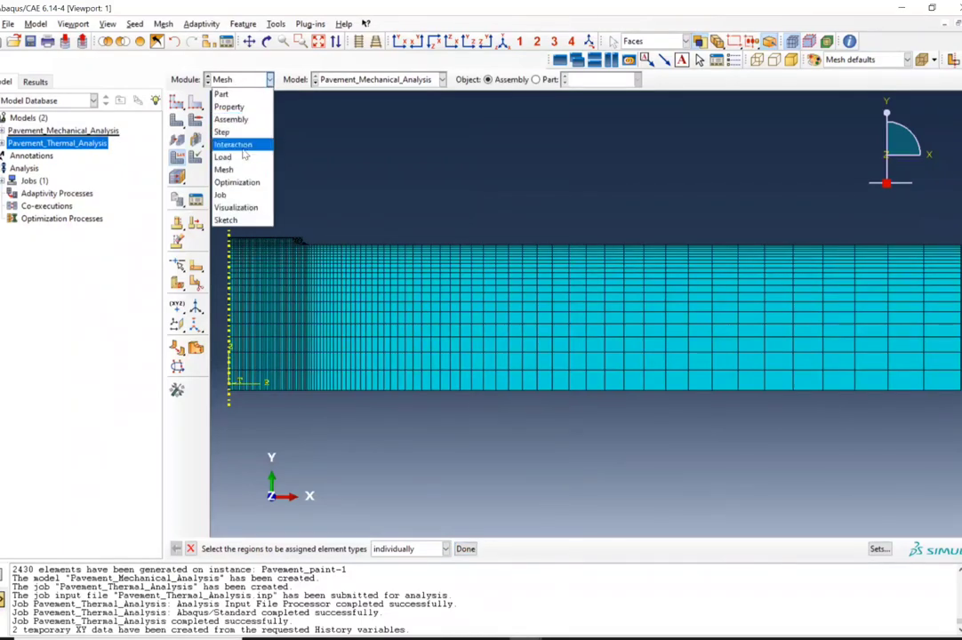
{"action": "left_click", "coordinate": [242, 133]}
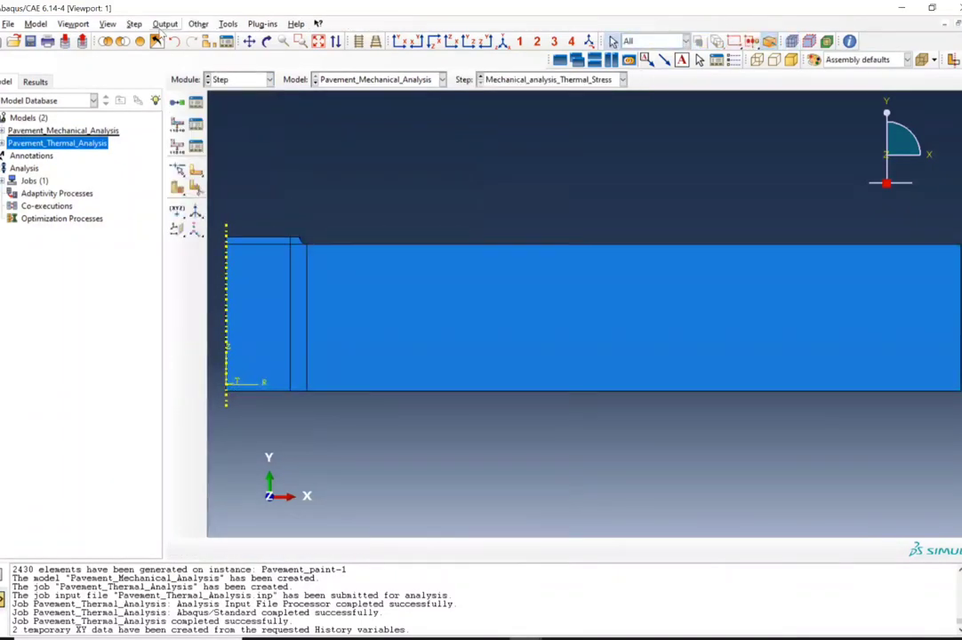
{"action": "left_click", "coordinate": [165, 24]}
{"action": "mouse_move", "coordinate": [246, 37]}
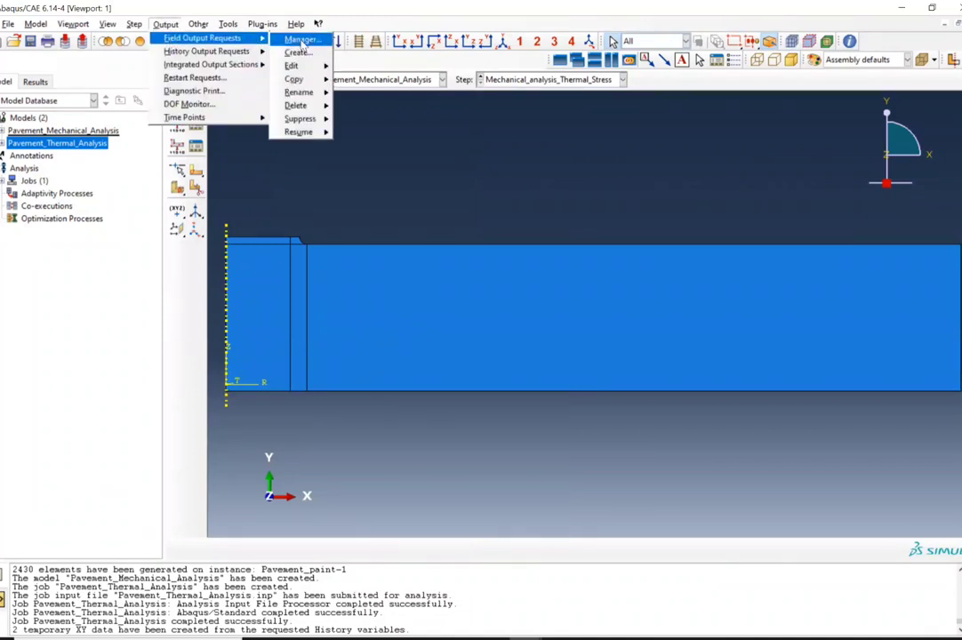
{"action": "left_click", "coordinate": [284, 37]}
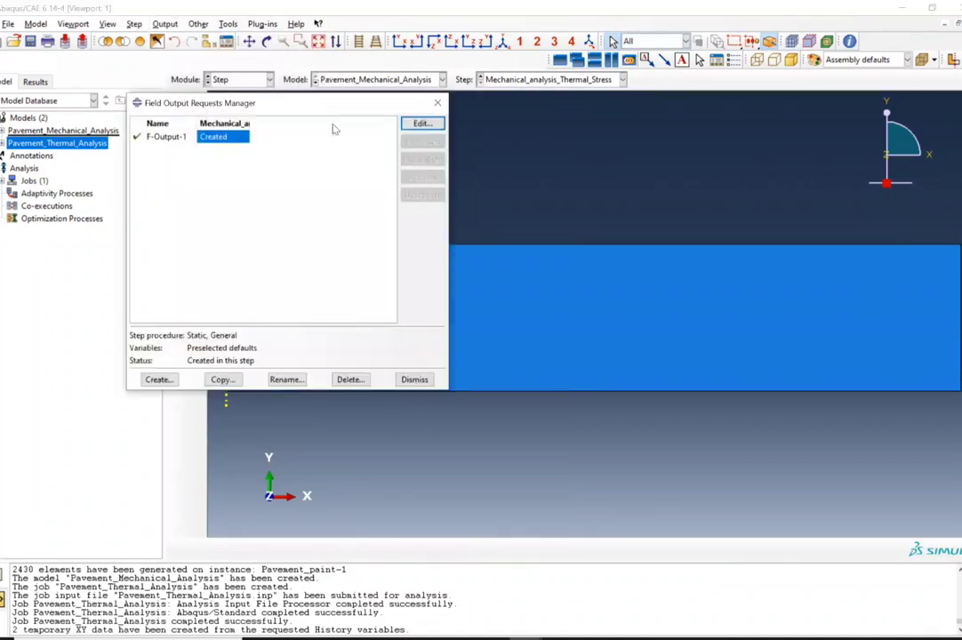
{"action": "left_click", "coordinate": [423, 124]}
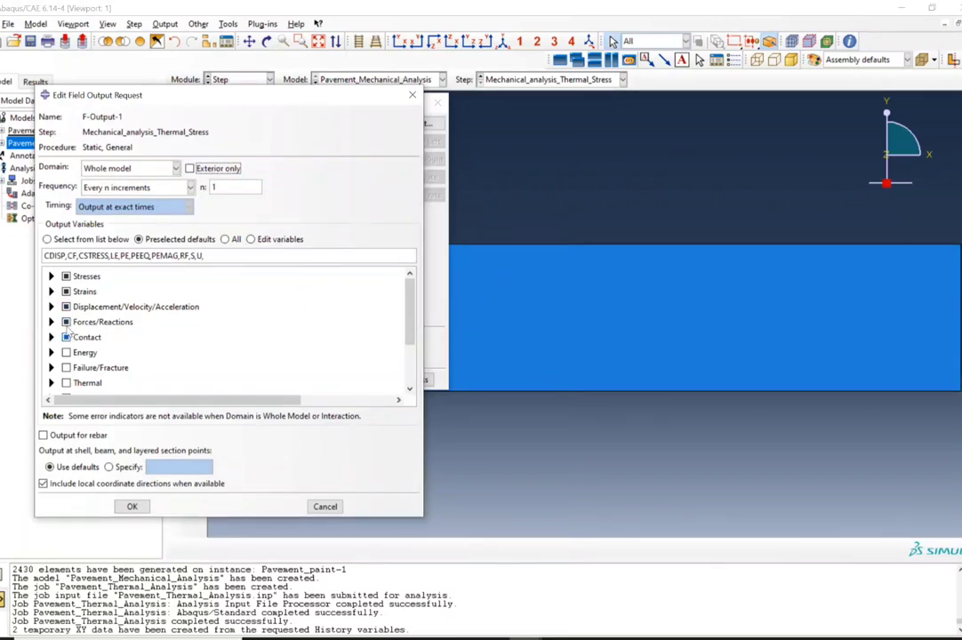
{"action": "left_click", "coordinate": [67, 321]}
{"action": "left_click", "coordinate": [66, 337]}
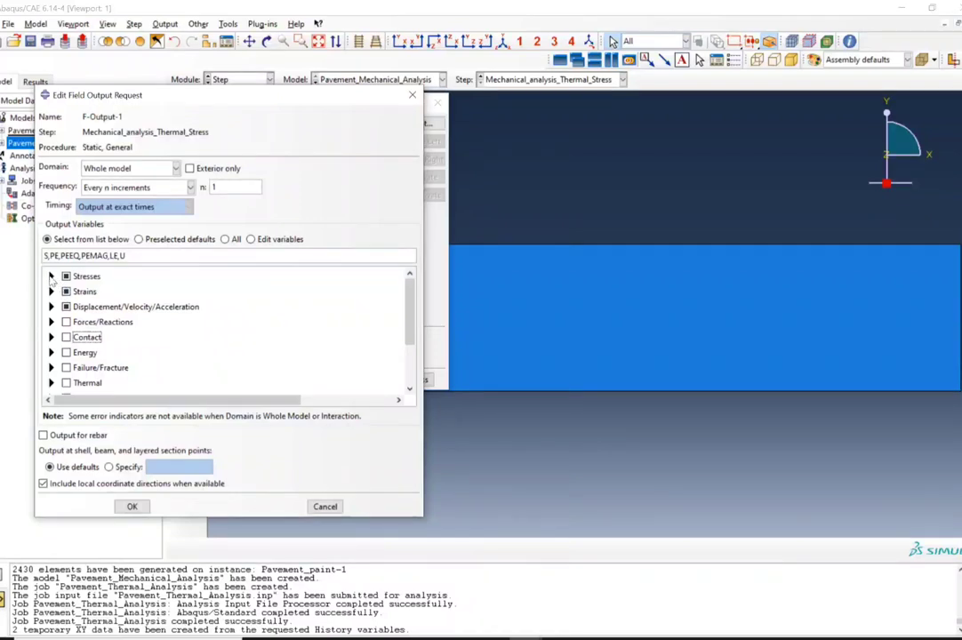
Step: Add Mises equivalent stress (MISES), nodal temperature (NT) and element temperature (TEMP) to F-Output-1, apply the request and close the manager
{"action": "left_click", "coordinate": [51, 276]}
{"action": "left_click", "coordinate": [82, 301]}
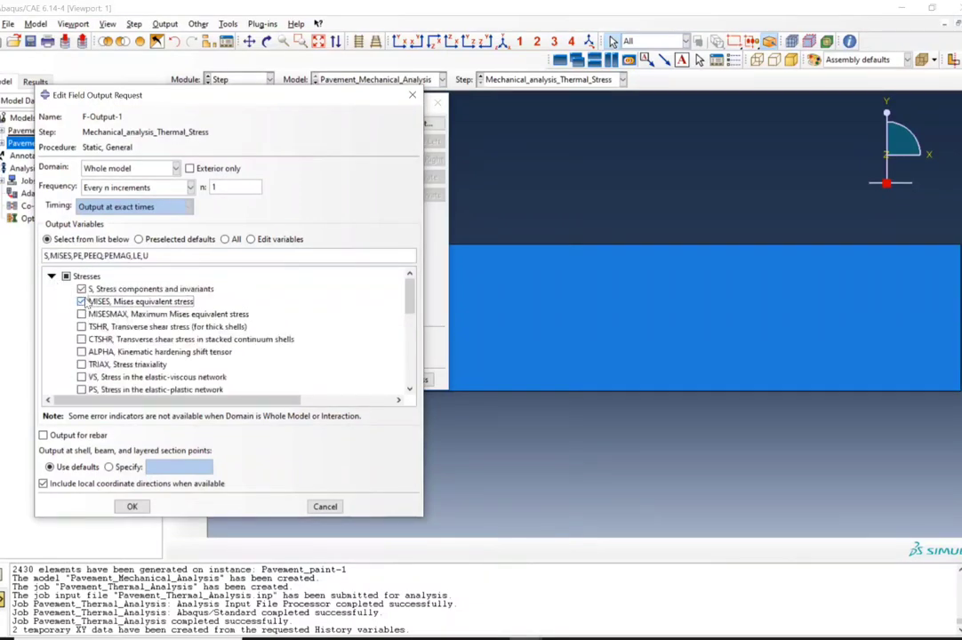
{"action": "left_click", "coordinate": [51, 277]}
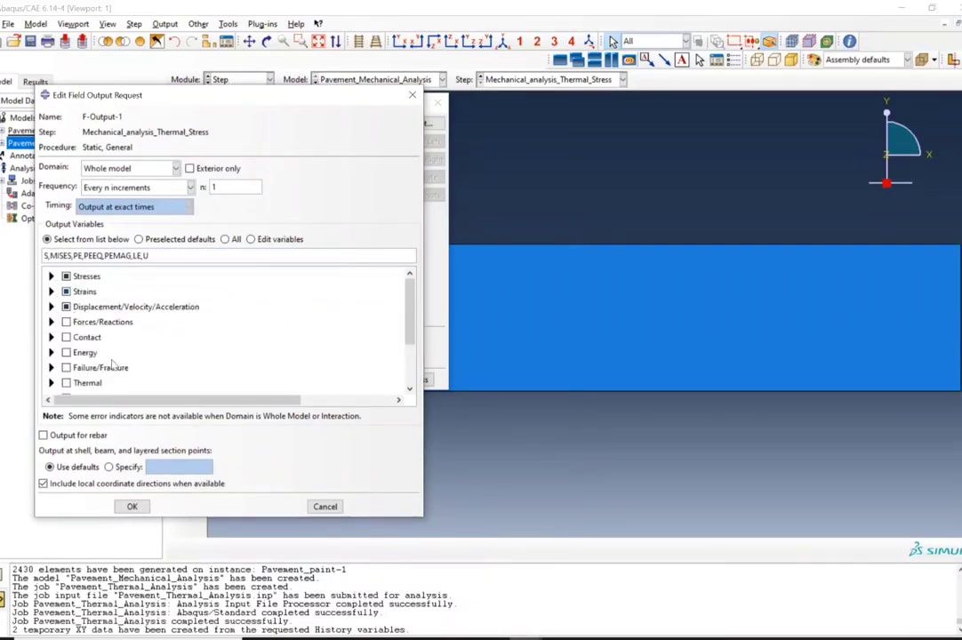
{"action": "scroll", "coordinate": [82, 360], "scroll_direction": "down", "scroll_amount": 2}
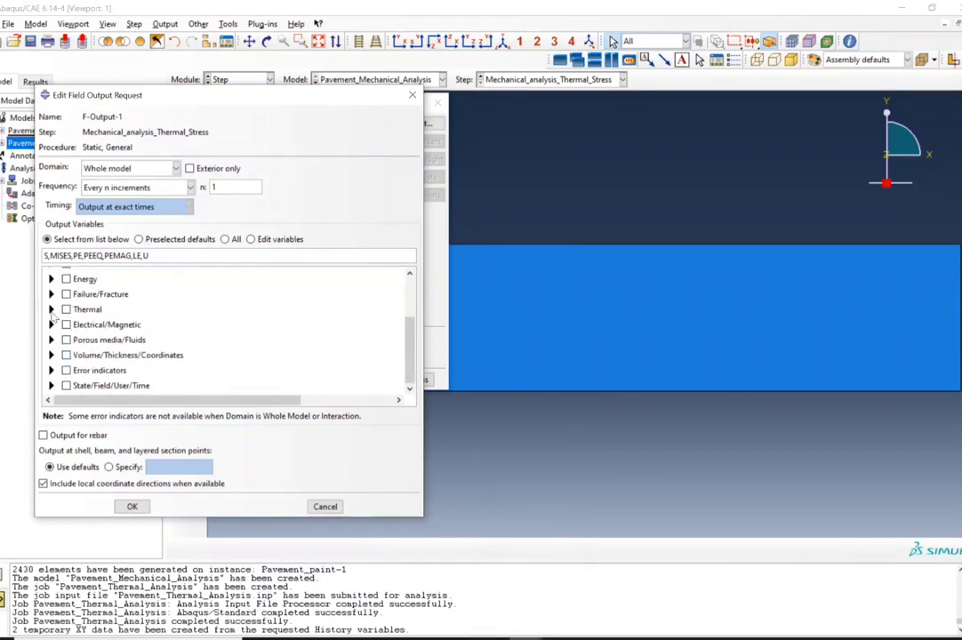
{"action": "left_click", "coordinate": [51, 309]}
{"action": "left_click", "coordinate": [81, 322]}
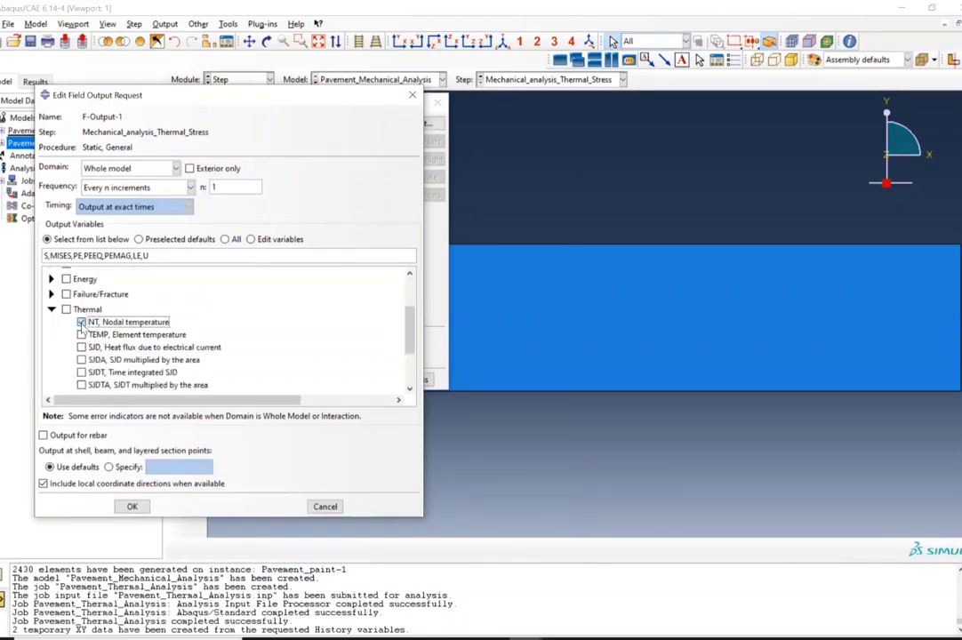
{"action": "left_click", "coordinate": [81, 334]}
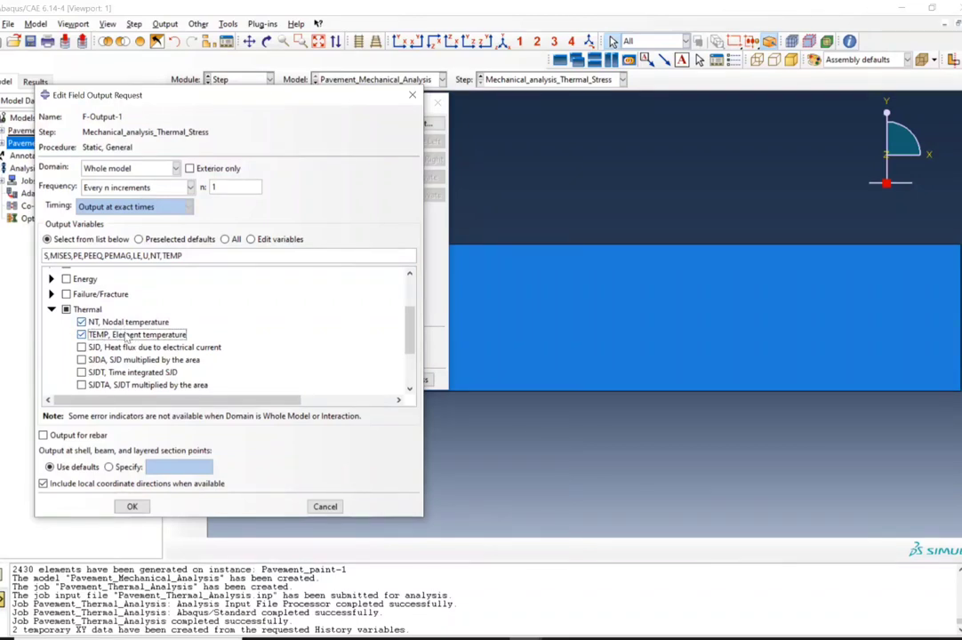
{"action": "scroll", "coordinate": [115, 320], "scroll_direction": "up", "scroll_amount": 3}
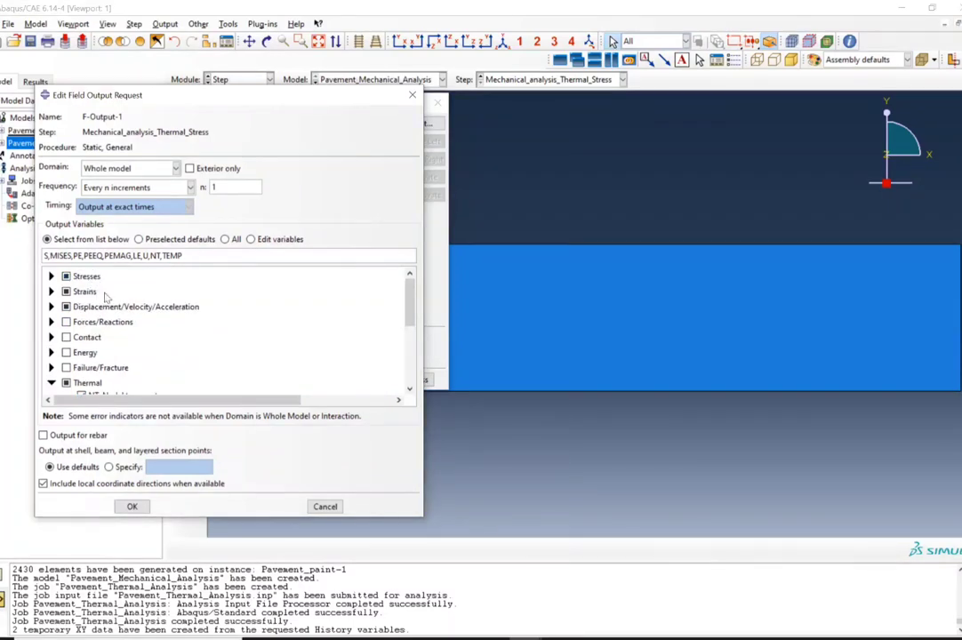
{"action": "scroll", "coordinate": [127, 313], "scroll_direction": "down", "scroll_amount": 2}
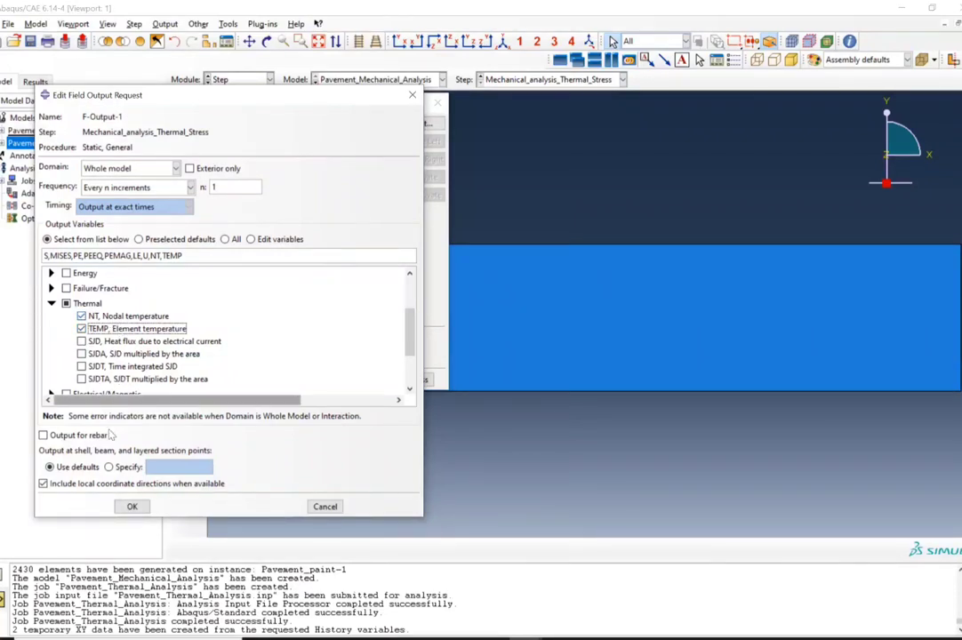
{"action": "left_click", "coordinate": [131, 508]}
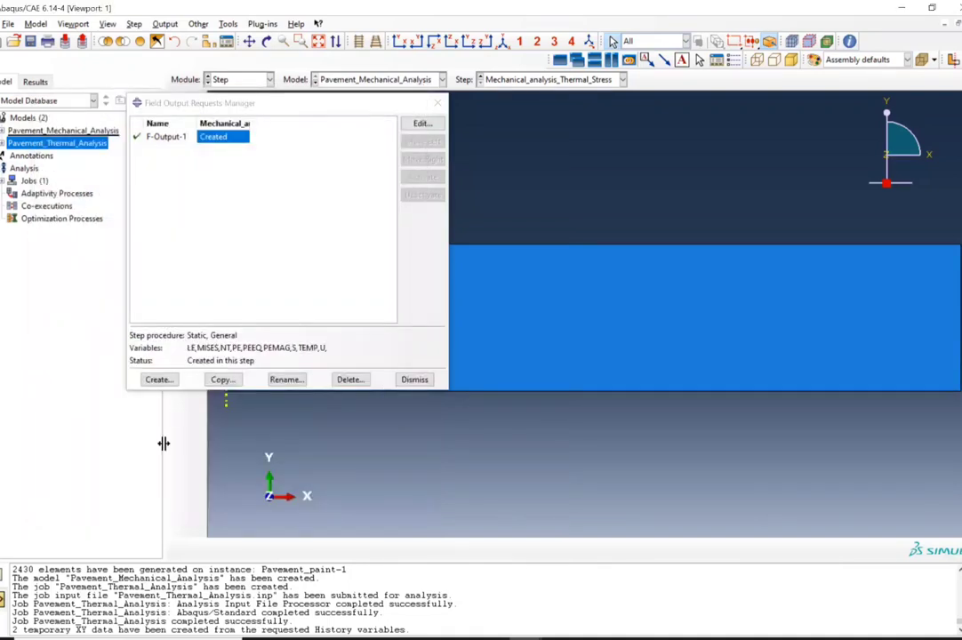
{"action": "left_click", "coordinate": [413, 380]}
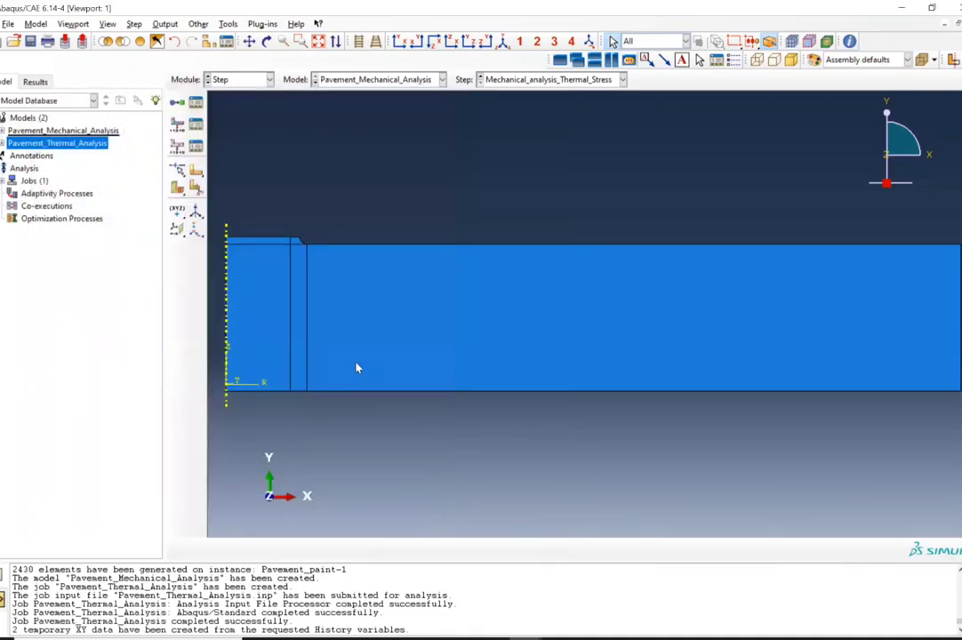
Step: In the Job module, create a full-analysis job named Pavement_Mechanical_Analysis from the Pavement_Mechanical_Analysis model and submit it
{"action": "left_click", "coordinate": [228, 81]}
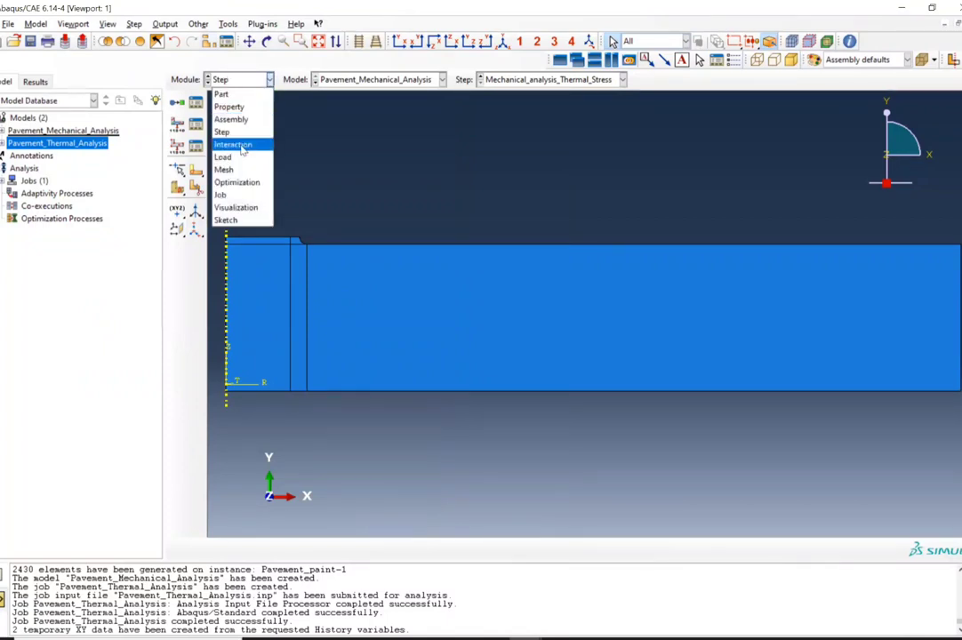
{"action": "left_click", "coordinate": [228, 195]}
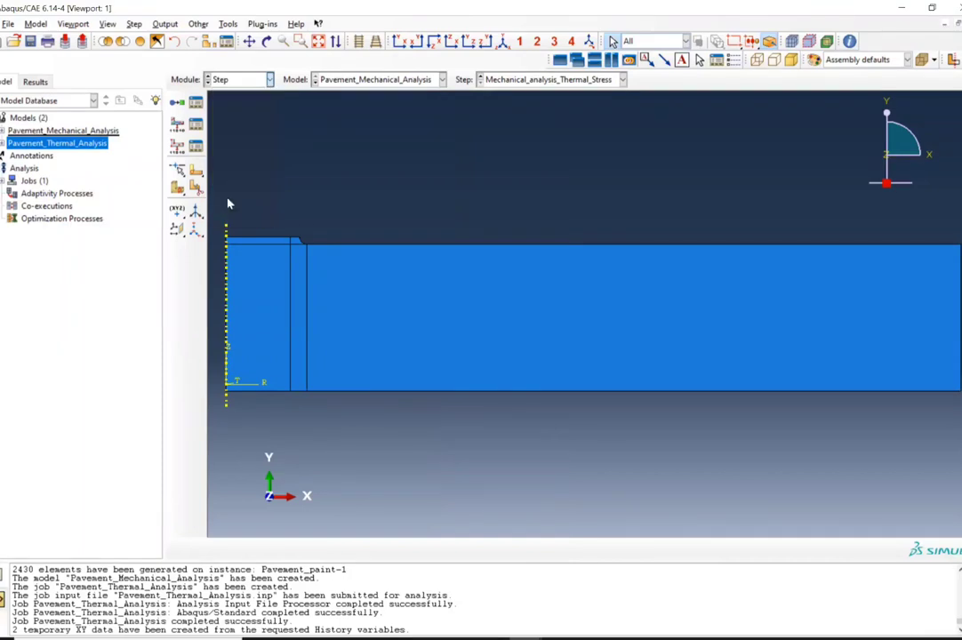
{"action": "left_click", "coordinate": [252, 432]}
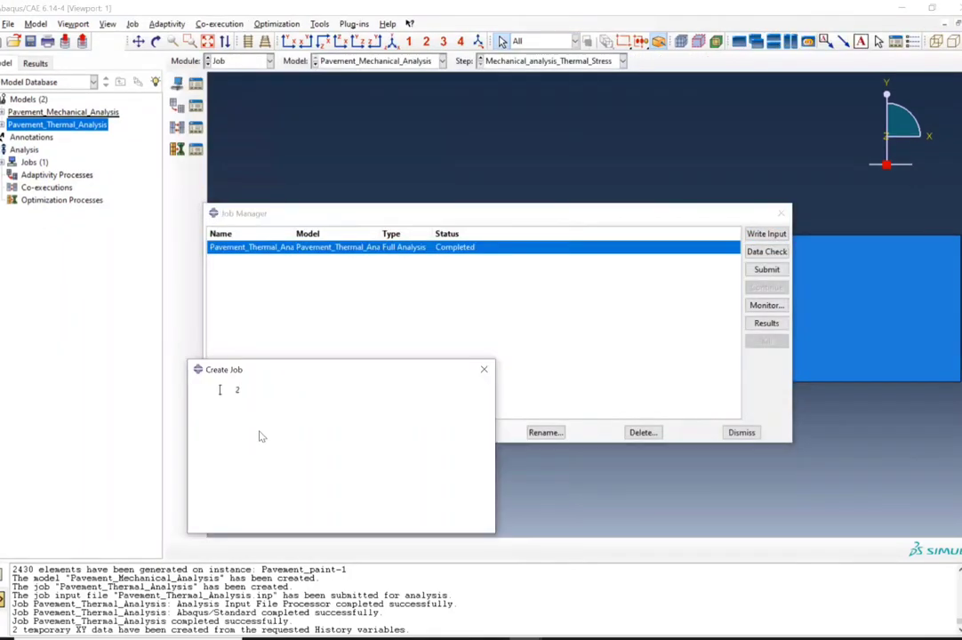
{"action": "type", "text": "Pabe"}
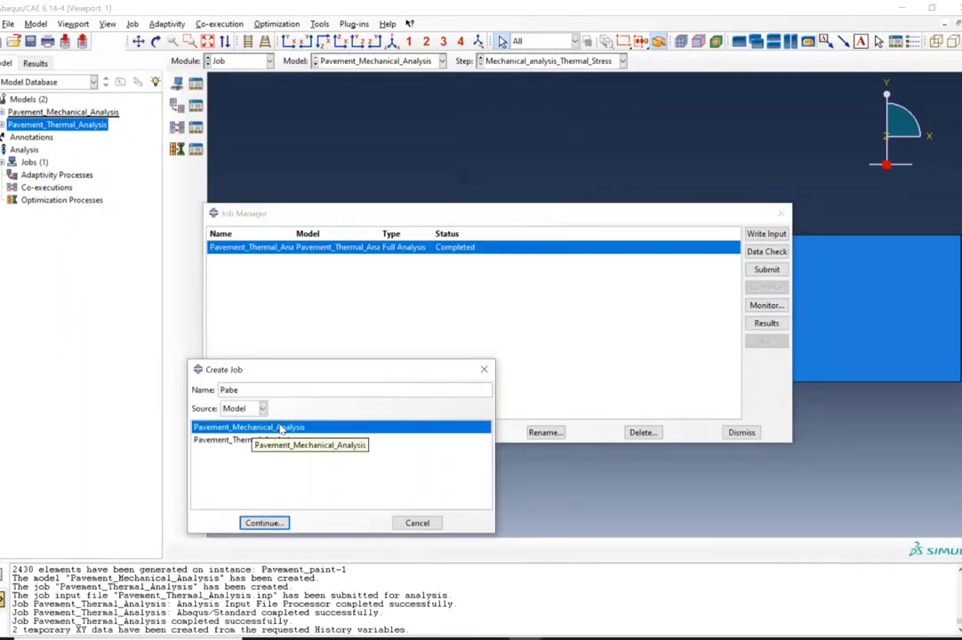
{"action": "type", "text": "ment_Mechanical_Analysis"}
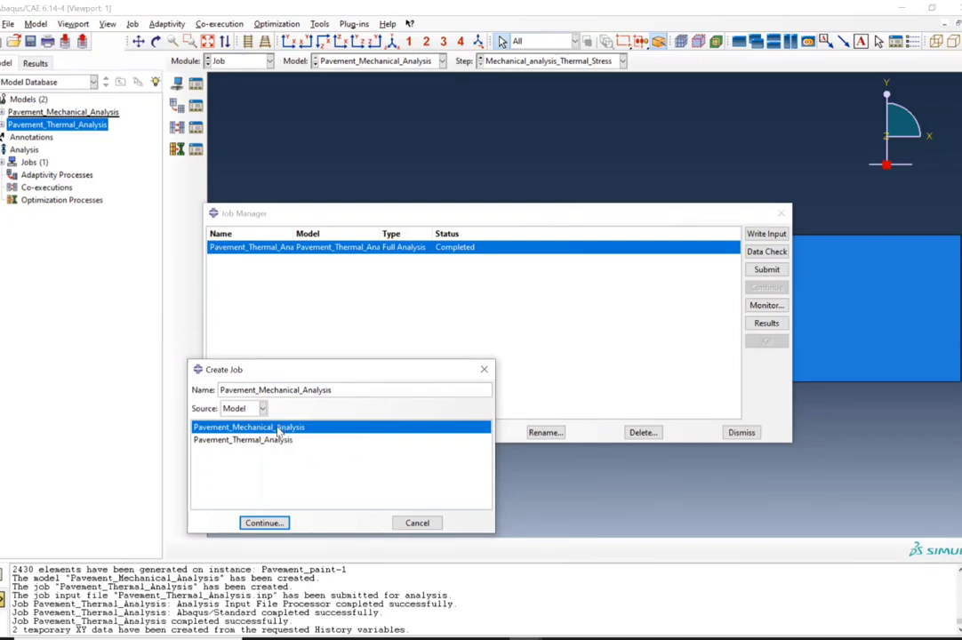
{"action": "left_click", "coordinate": [264, 522]}
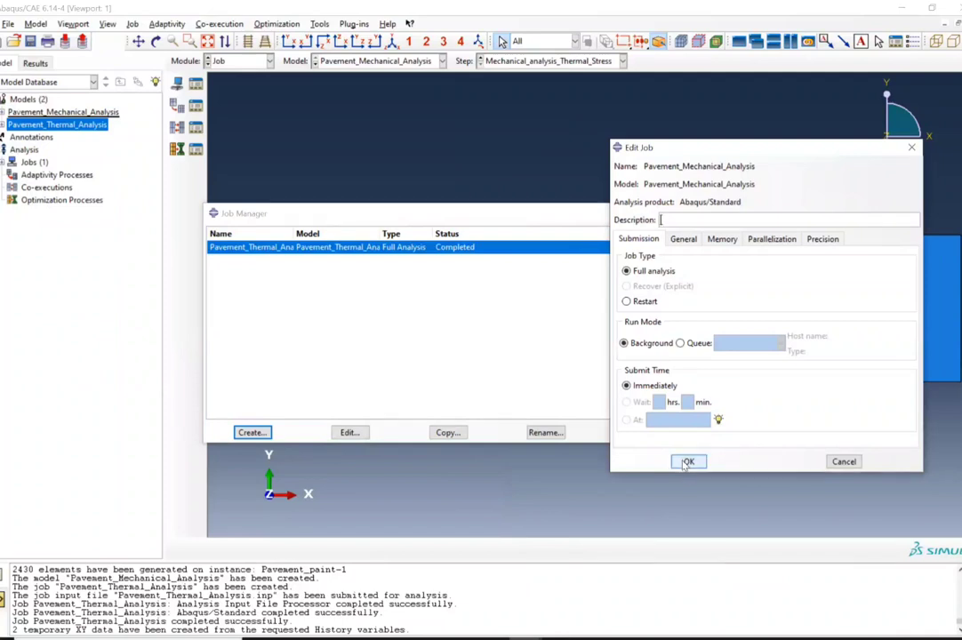
{"action": "left_click", "coordinate": [689, 461]}
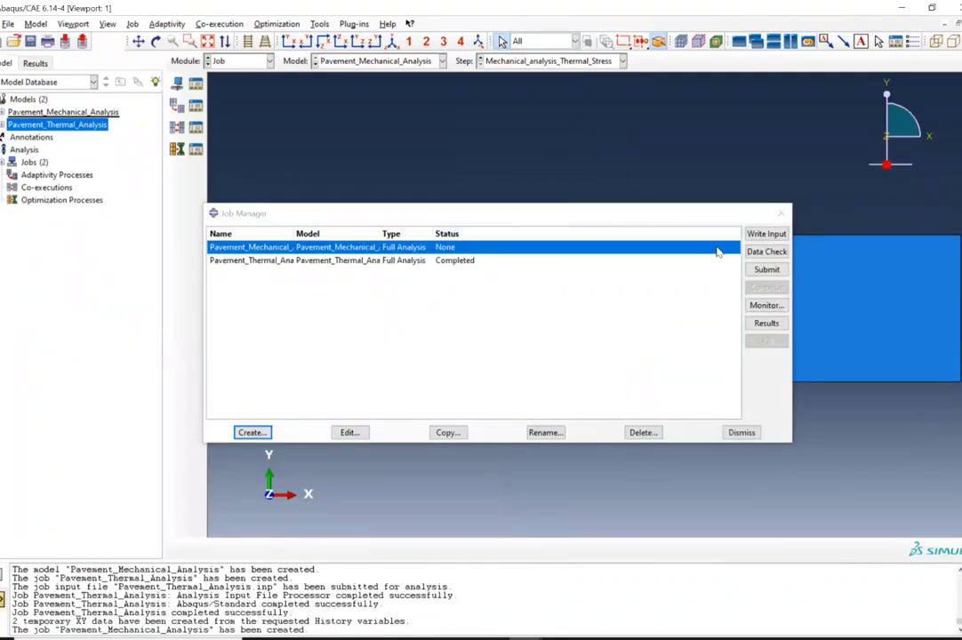
{"action": "left_click", "coordinate": [757, 271]}
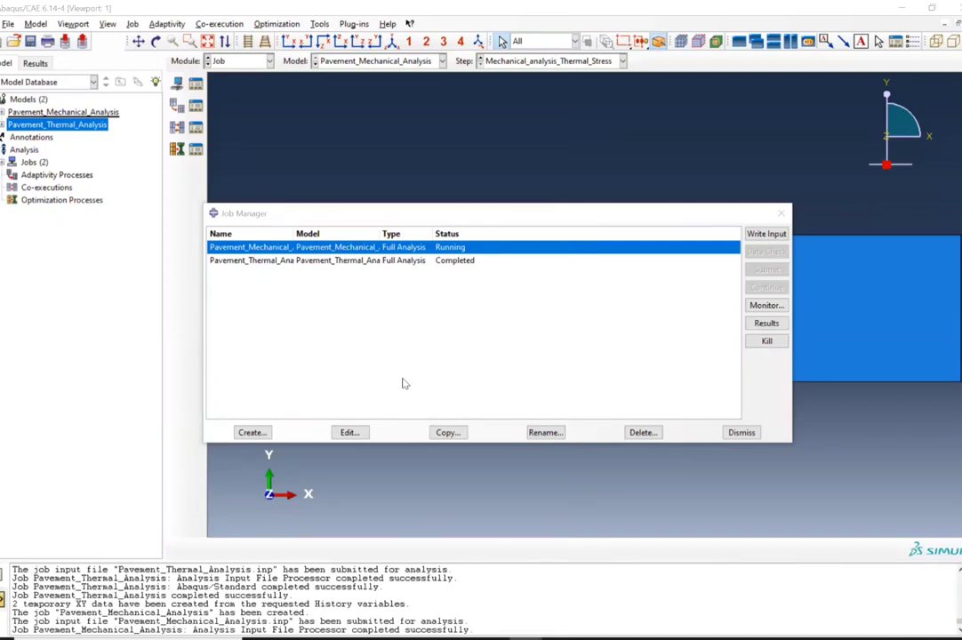
Step: Switch to the browser's "Defining a surface heat flux" page, examine the units of the user-defined flux magnitude, and return to Abaqus/CAE
{"action": "key", "text": "alt+Tab"}
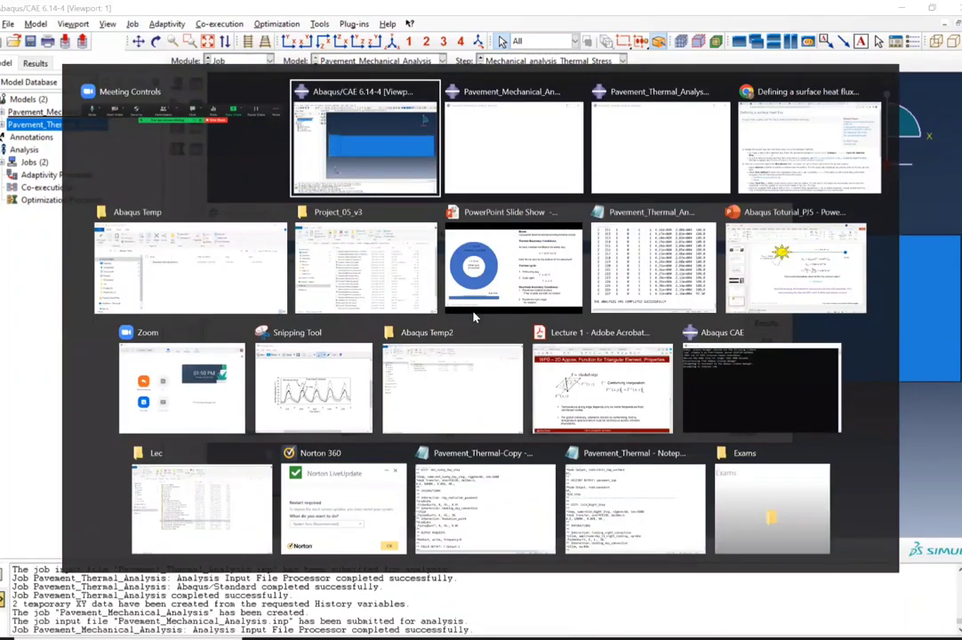
{"action": "key", "text": "alt+Tab"}
{"action": "key", "text": "alt+Tab"}
{"action": "key", "text": "alt+Tab"}
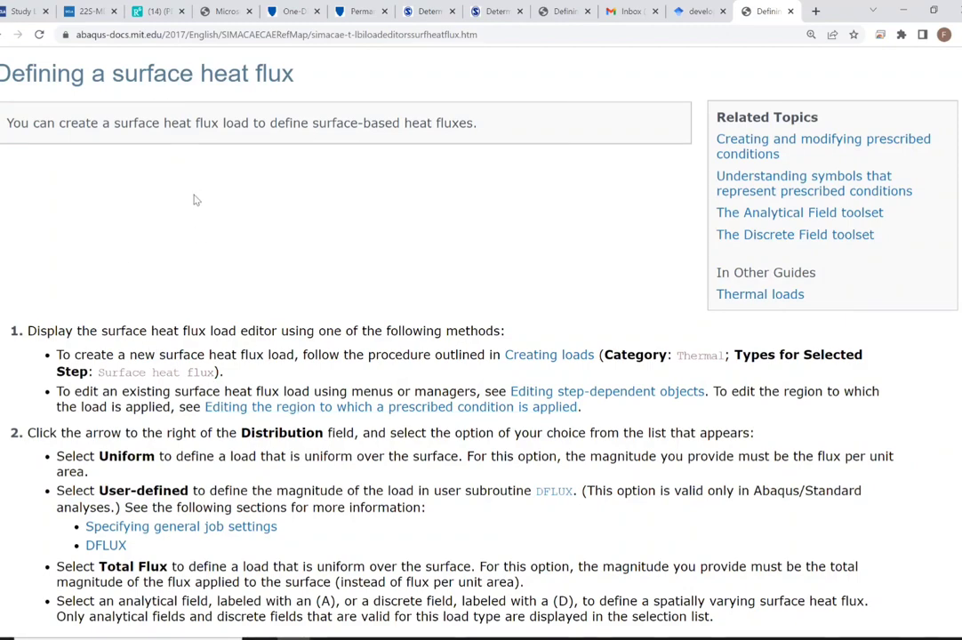
{"action": "scroll", "coordinate": [343, 257], "scroll_direction": "down", "scroll_amount": 2}
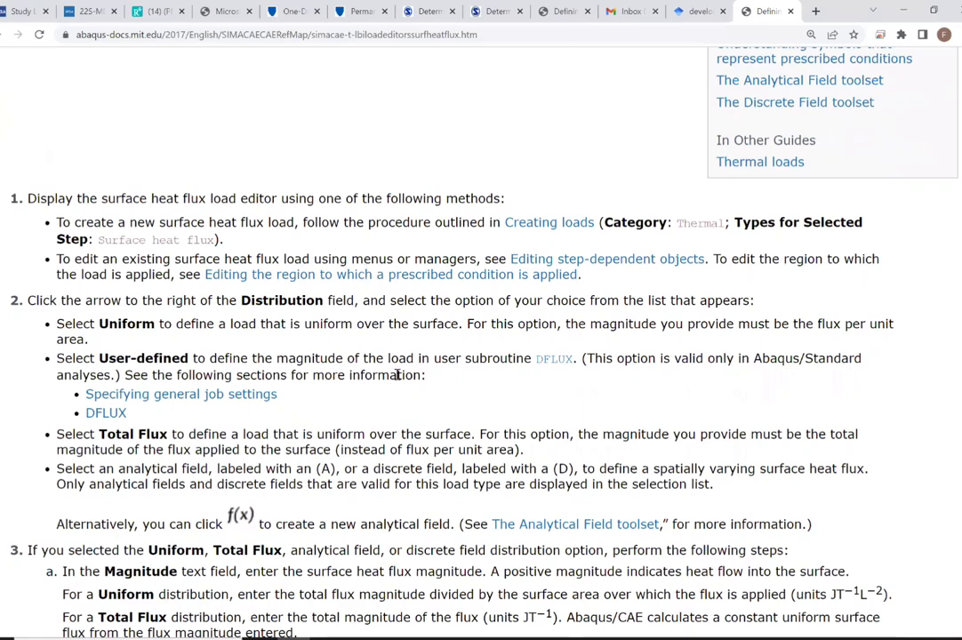
{"action": "scroll", "coordinate": [503, 404], "scroll_direction": "down", "scroll_amount": 5}
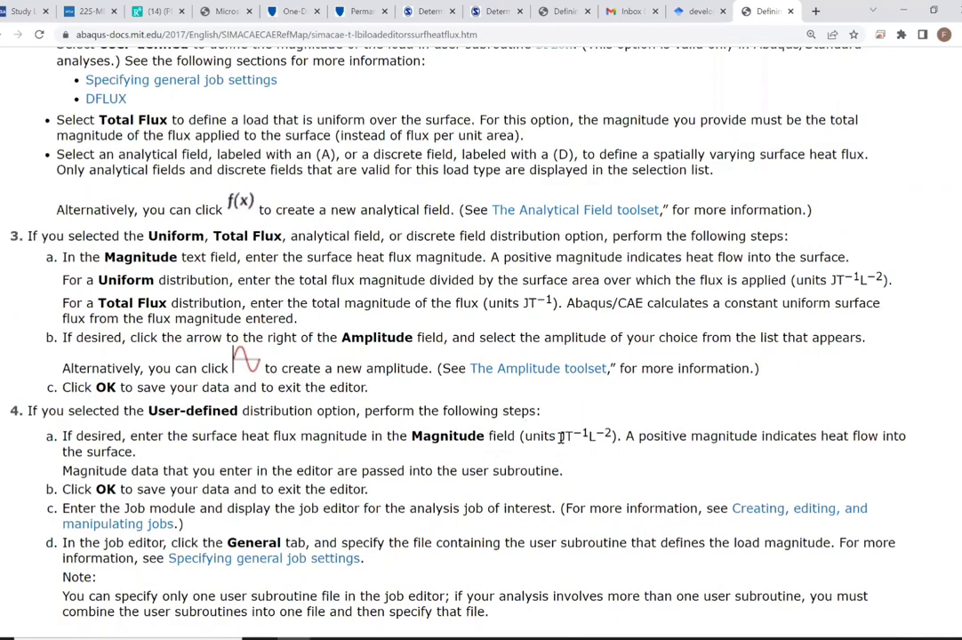
{"action": "left_click_drag", "start_coordinate": [560, 437], "coordinate": [613, 439]}
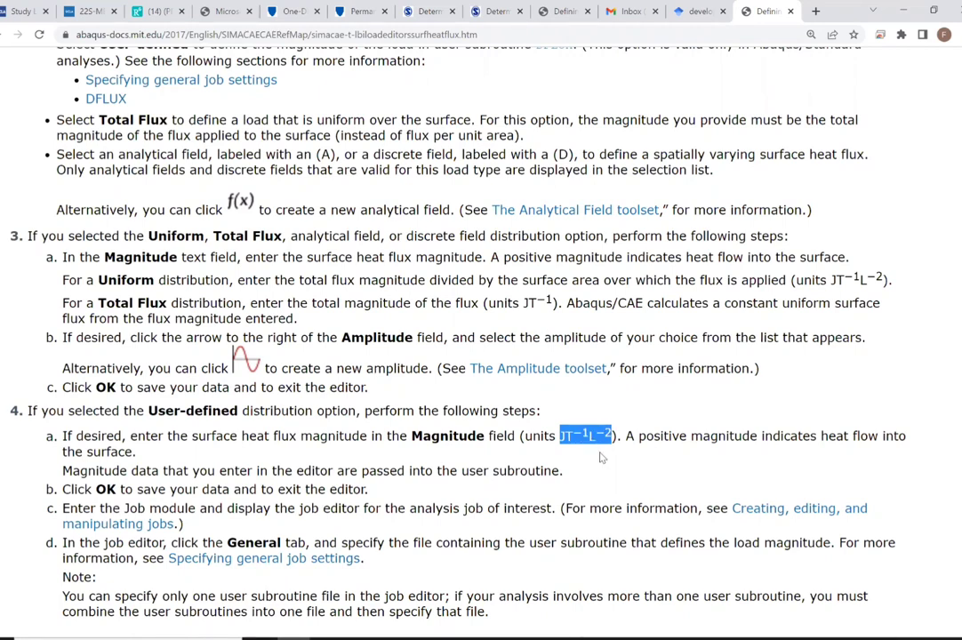
{"action": "left_click", "coordinate": [600, 455]}
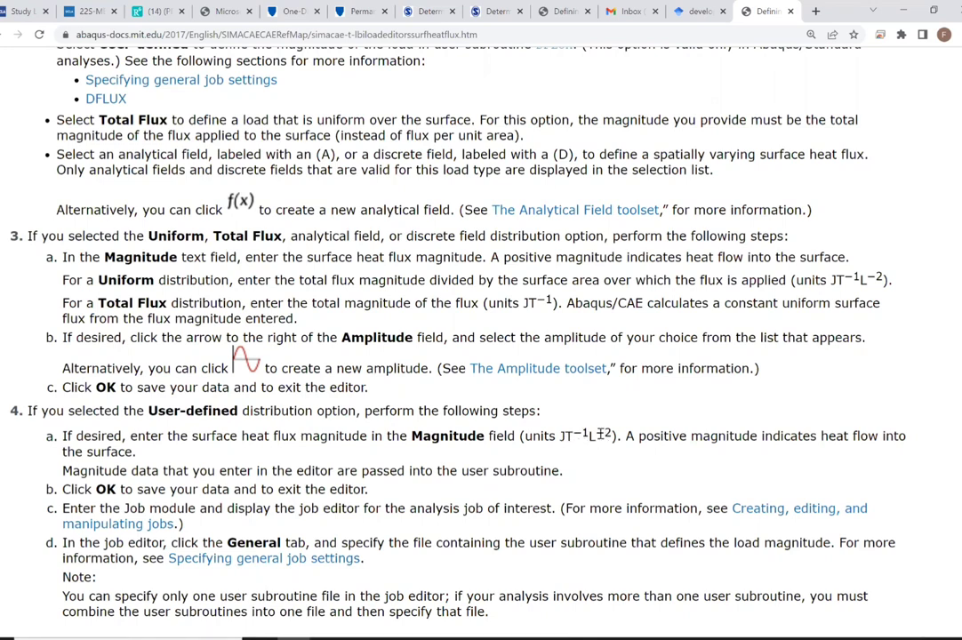
{"action": "double_click", "coordinate": [598, 436]}
{"action": "left_click", "coordinate": [601, 445]}
{"action": "double_click", "coordinate": [601, 436]}
{"action": "left_click", "coordinate": [464, 433]}
{"action": "key", "text": "alt+Tab"}
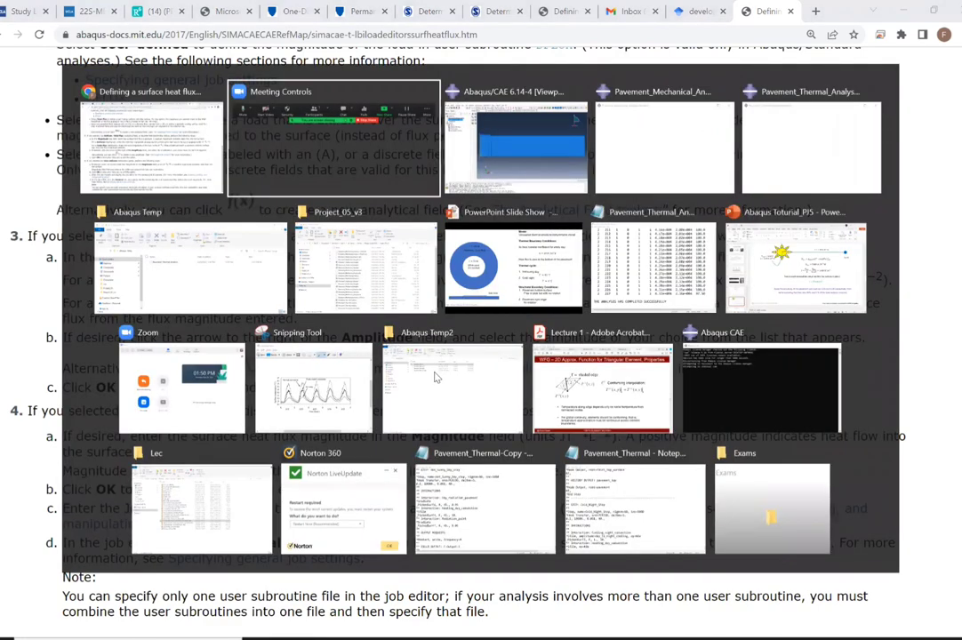
{"action": "key", "text": "alt+Tab"}
{"action": "key", "text": "alt+Tab"}
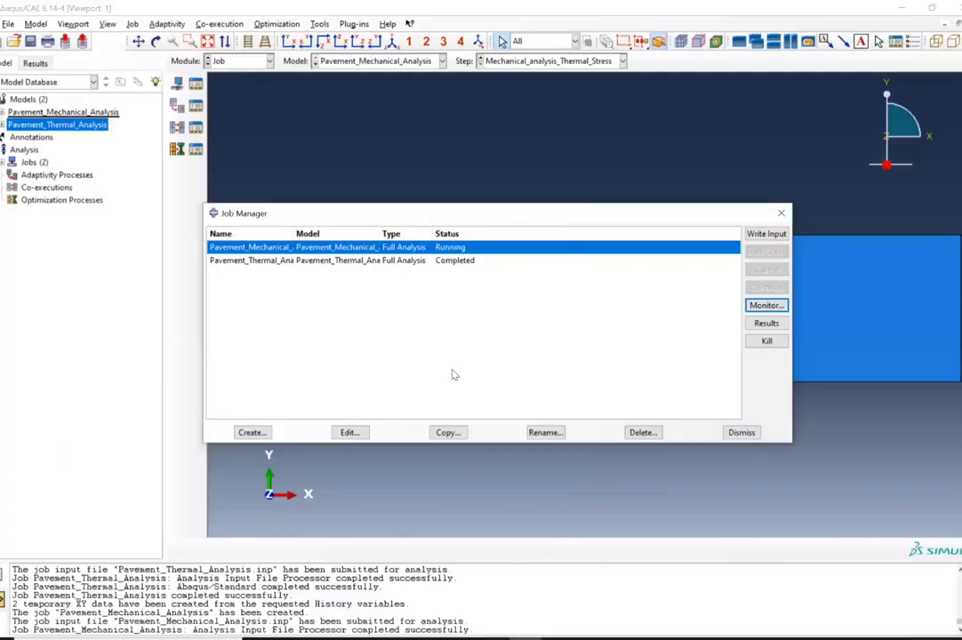
Step: Switch to the PowerPoint slide show, look through the slides up to the asphalt and titanium dioxide properties, and return to Abaqus/CAE
{"action": "key", "text": "alt+Tab"}
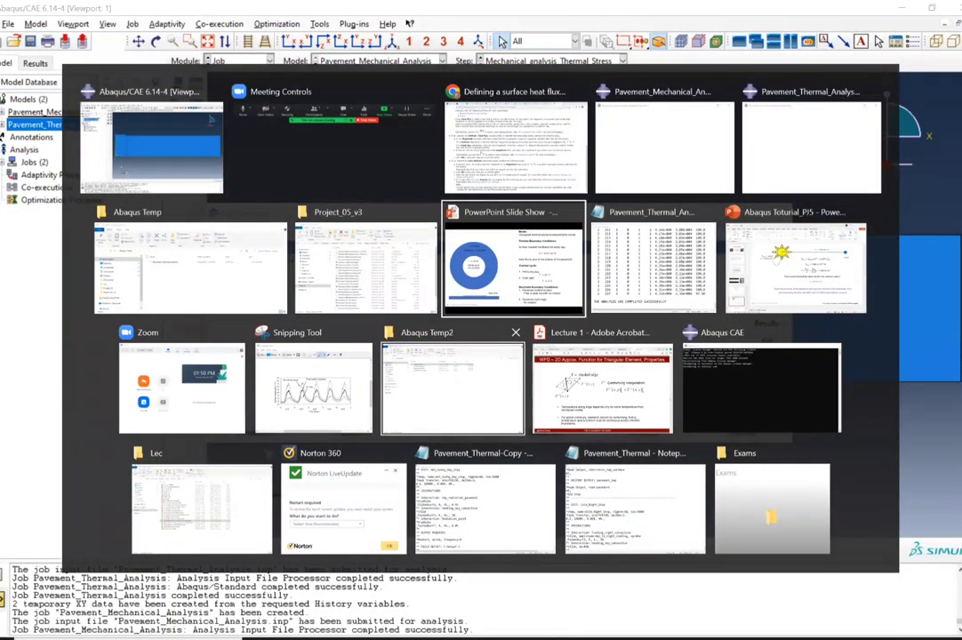
{"action": "left_click", "coordinate": [445, 307]}
{"action": "left_click", "coordinate": [533, 425]}
{"action": "left_click", "coordinate": [532, 423]}
{"action": "left_click", "coordinate": [529, 418]}
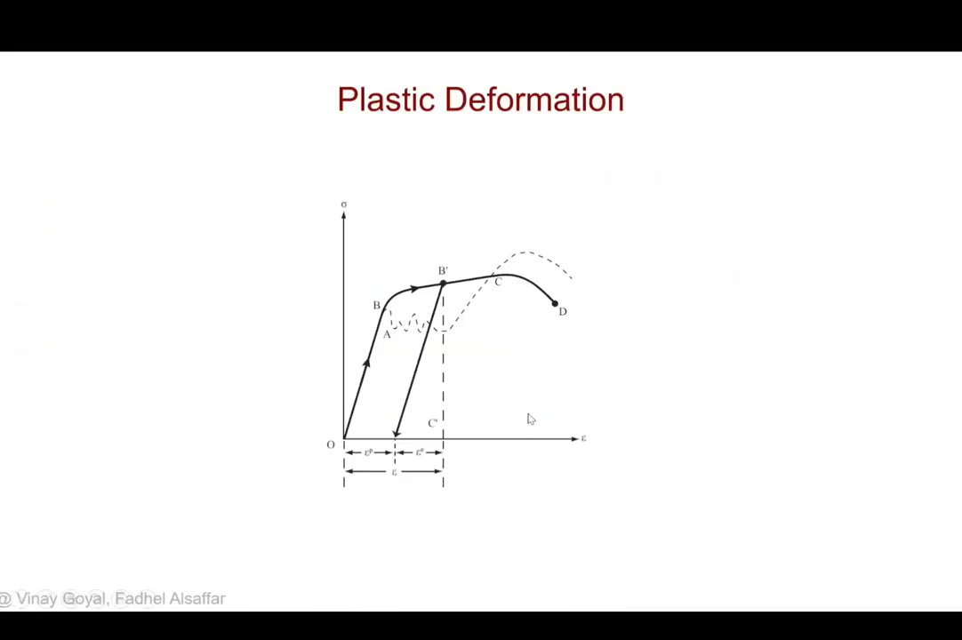
{"action": "left_click", "coordinate": [530, 414]}
{"action": "key", "text": "Left"}
{"action": "left_click", "coordinate": [509, 370]}
{"action": "left_click", "coordinate": [509, 370]}
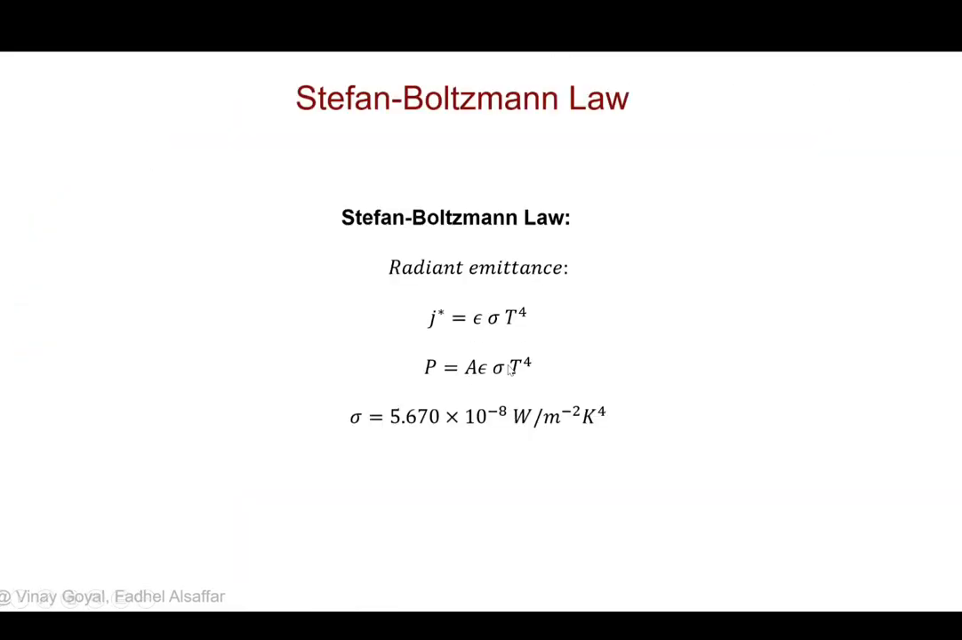
{"action": "left_click", "coordinate": [713, 307]}
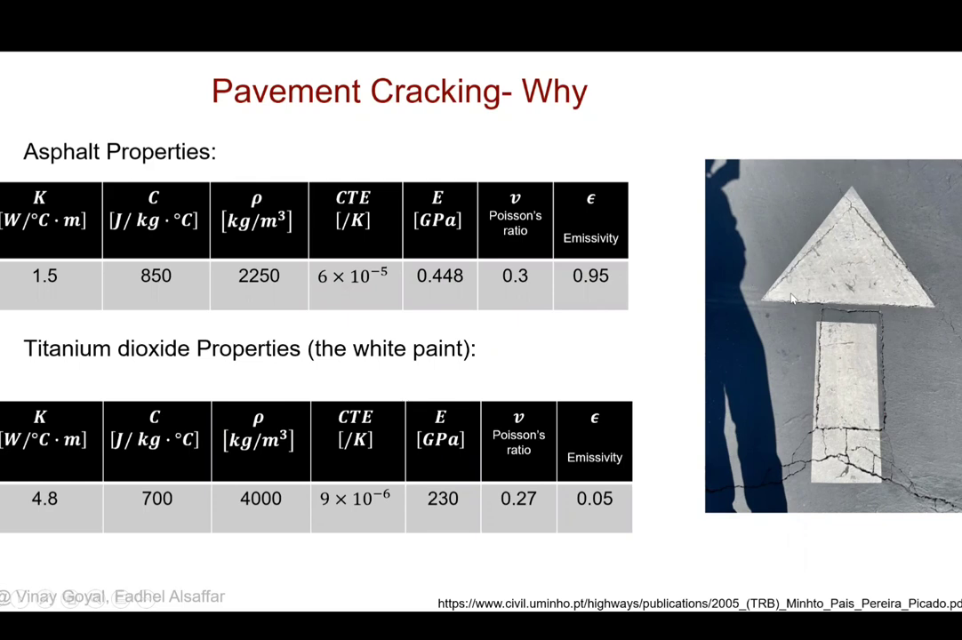
{"action": "key", "text": "alt+Tab"}
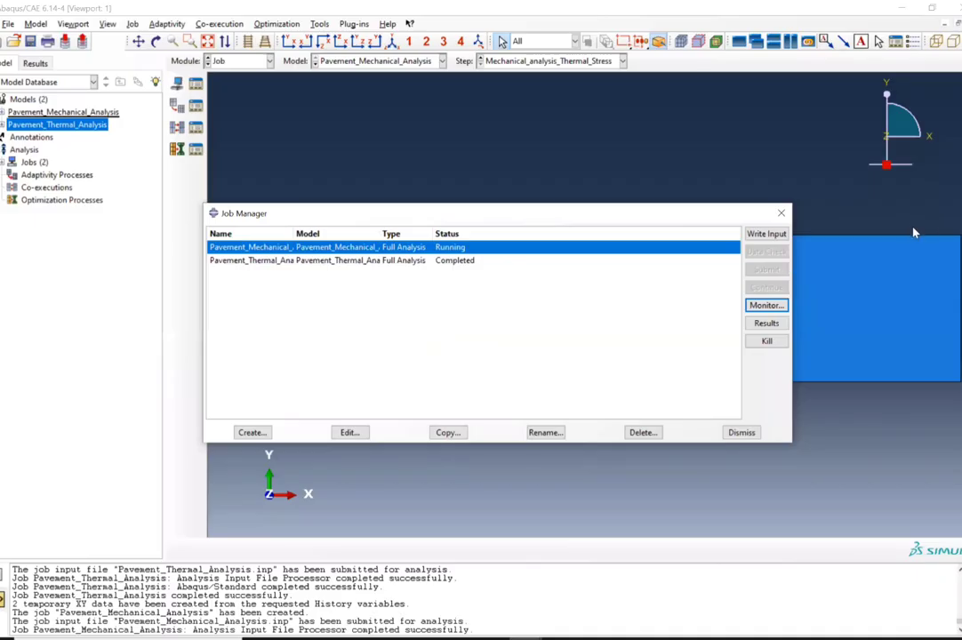
{"action": "left_click", "coordinate": [956, 23]}
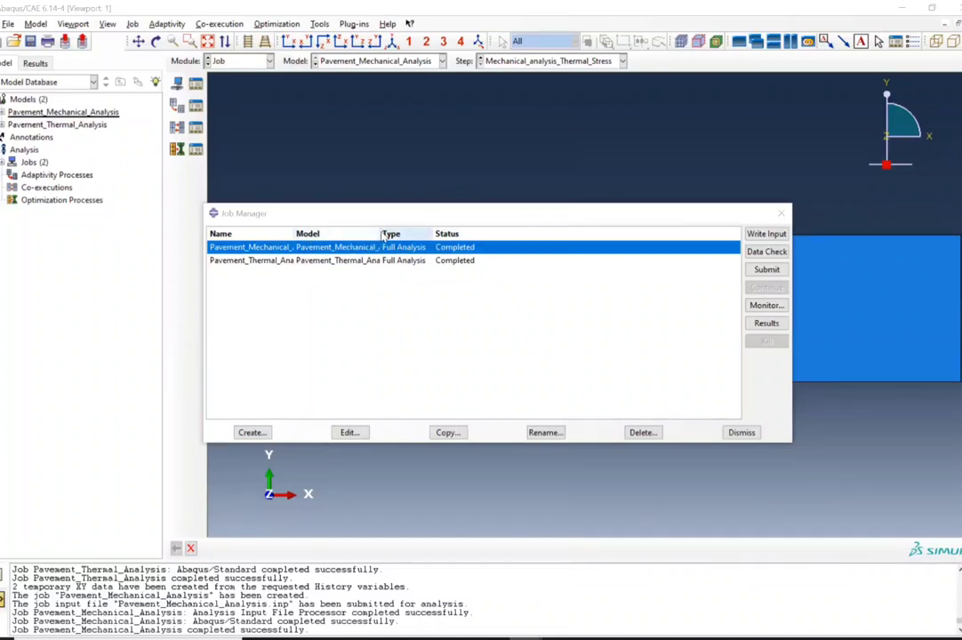
Step: Try the multiple-processor and GPGPU acceleration options in the Pavement_Mechanical_Analysis job's parallelization settings and discard the changes
{"action": "left_click_drag", "start_coordinate": [380, 234], "coordinate": [403, 242]}
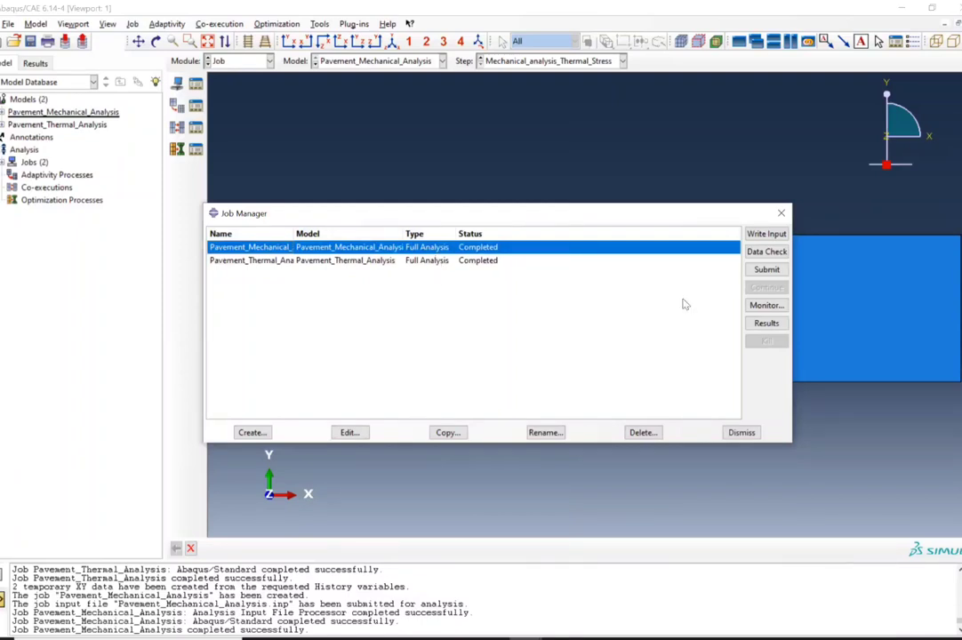
{"action": "left_click", "coordinate": [766, 269]}
{"action": "left_click", "coordinate": [349, 433]}
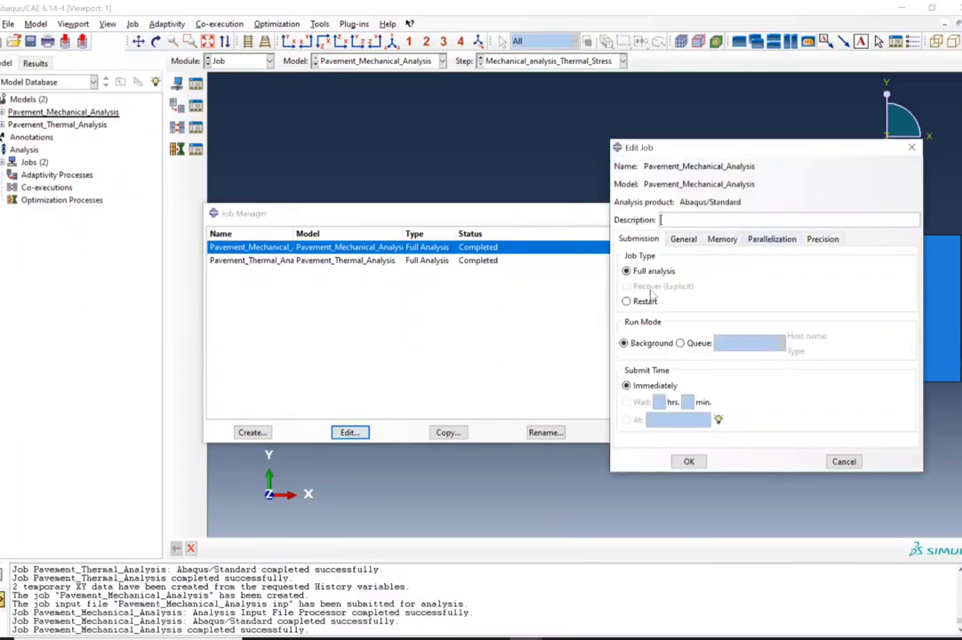
{"action": "left_click", "coordinate": [769, 239]}
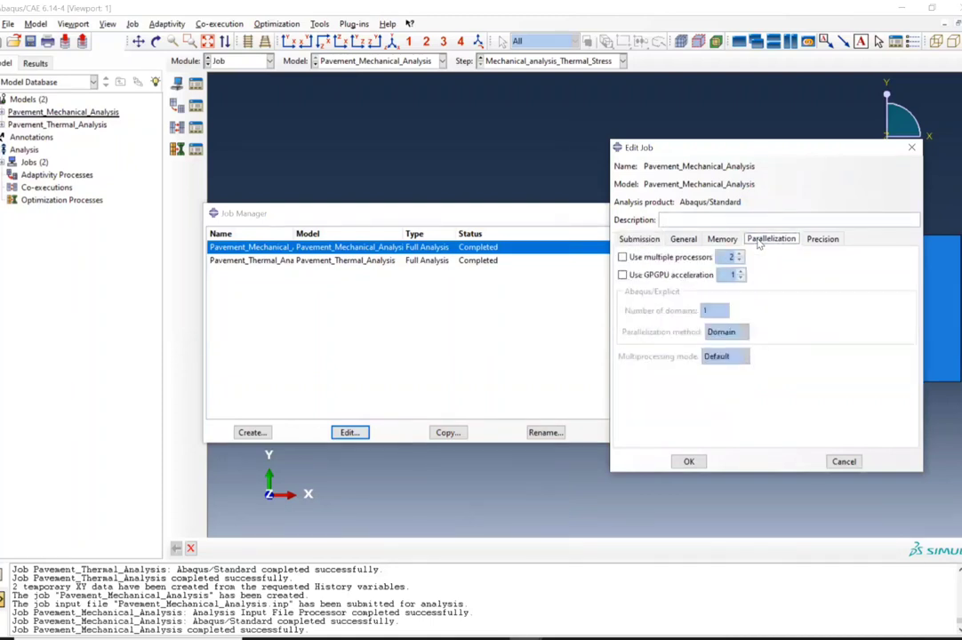
{"action": "left_click", "coordinate": [623, 257]}
{"action": "left_click", "coordinate": [622, 274]}
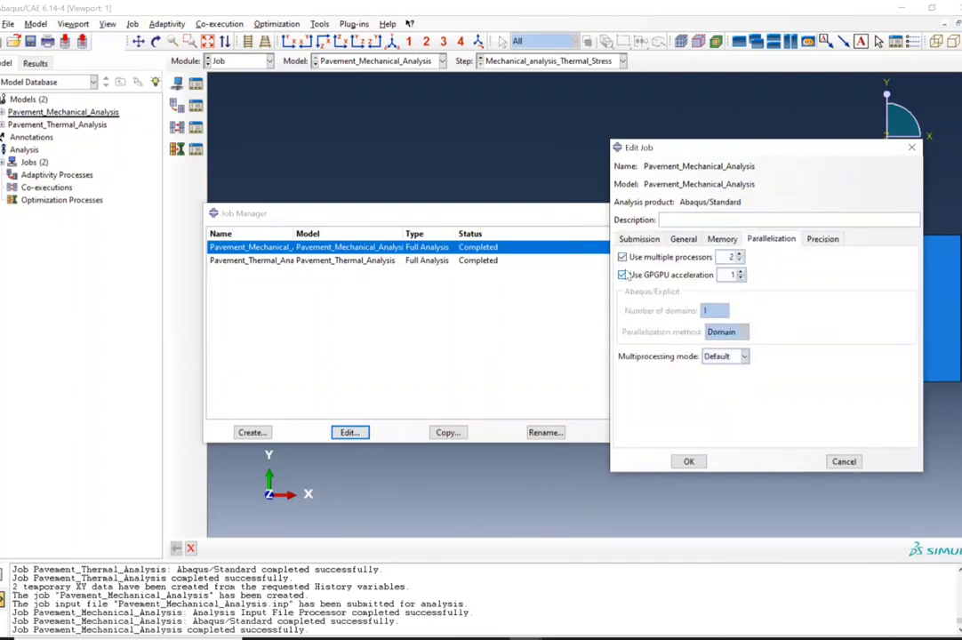
{"action": "left_click", "coordinate": [623, 275]}
{"action": "left_click", "coordinate": [622, 257]}
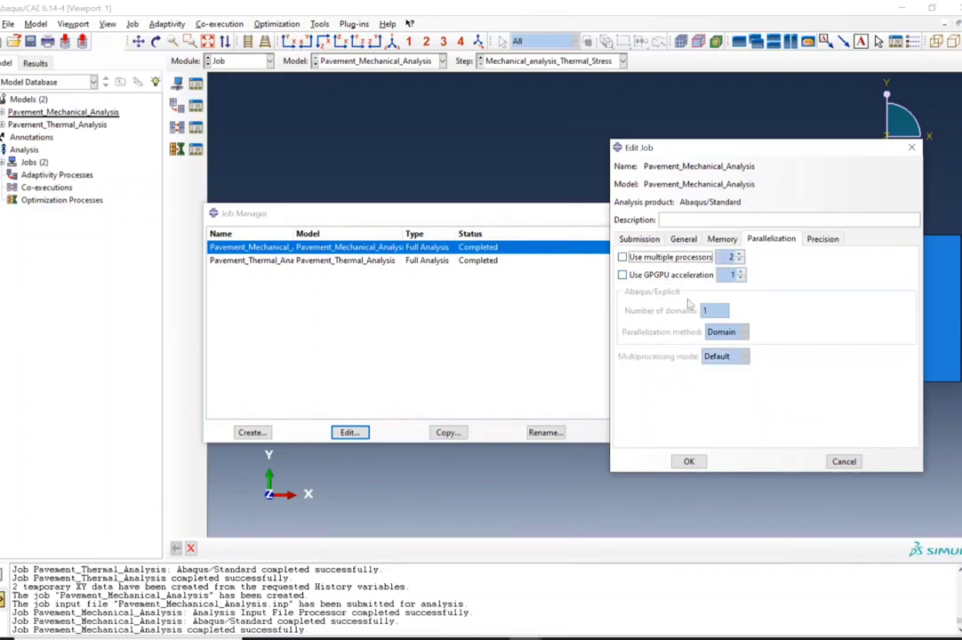
{"action": "left_click", "coordinate": [844, 462]}
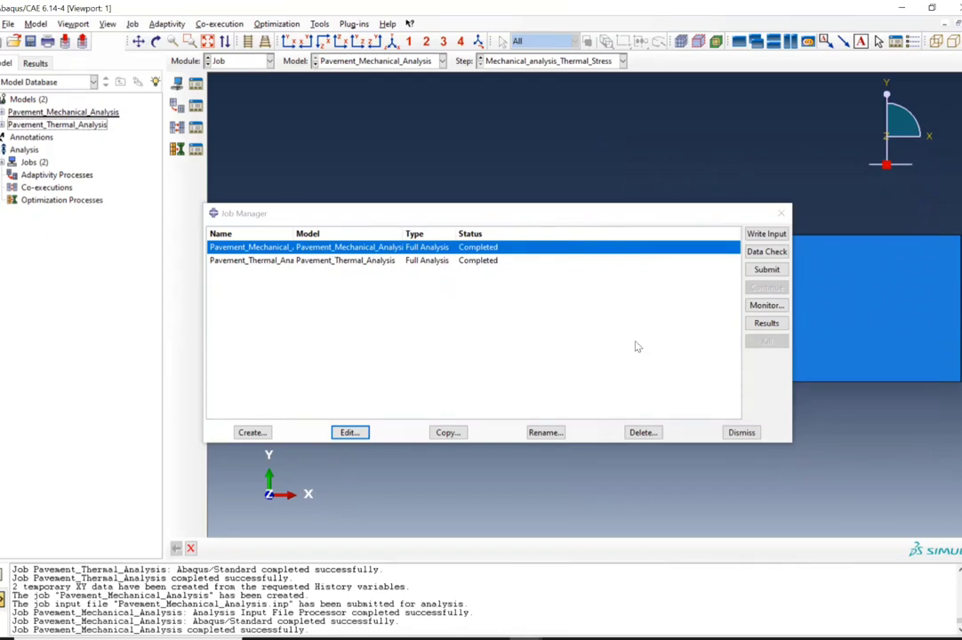
Step: Open the results of the Pavement_Mechanical_Analysis job and plot the Mises stress contours on the deformed shape
{"action": "left_click", "coordinate": [766, 323]}
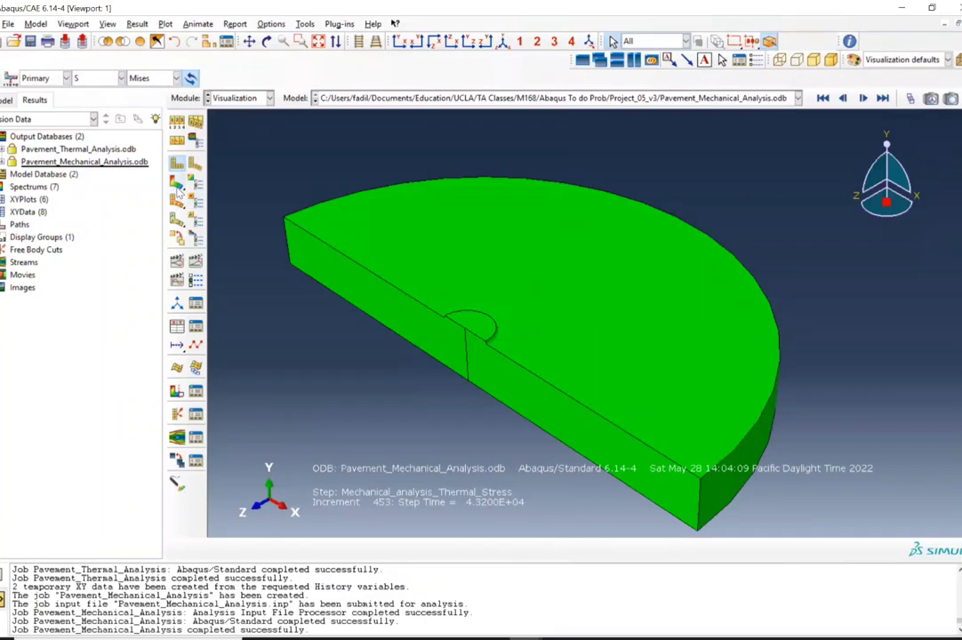
{"action": "left_click", "coordinate": [175, 164]}
{"action": "left_click", "coordinate": [571, 392]}
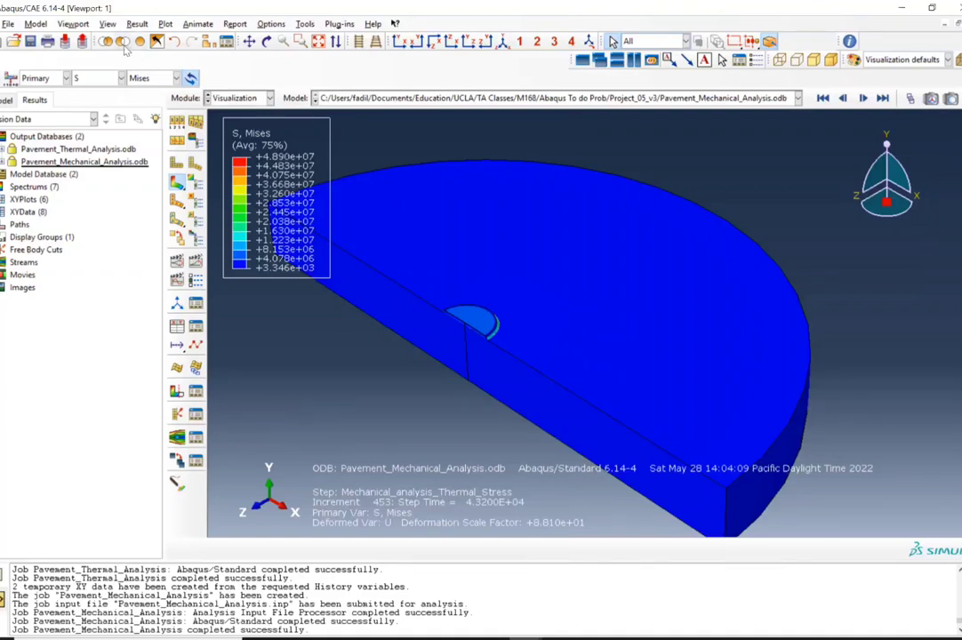
Step: In the ODB display options, turn off the sweep of elements and of analytical rigid surfaces to show the flat axisymmetric section
{"action": "left_click", "coordinate": [226, 42]}
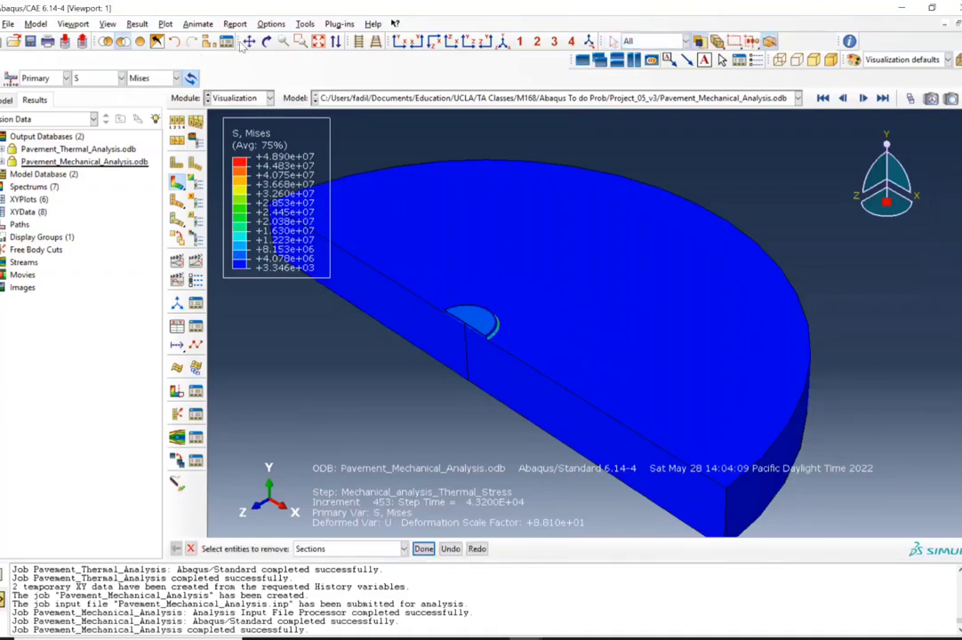
{"action": "left_click", "coordinate": [175, 121]}
{"action": "left_click", "coordinate": [218, 242]}
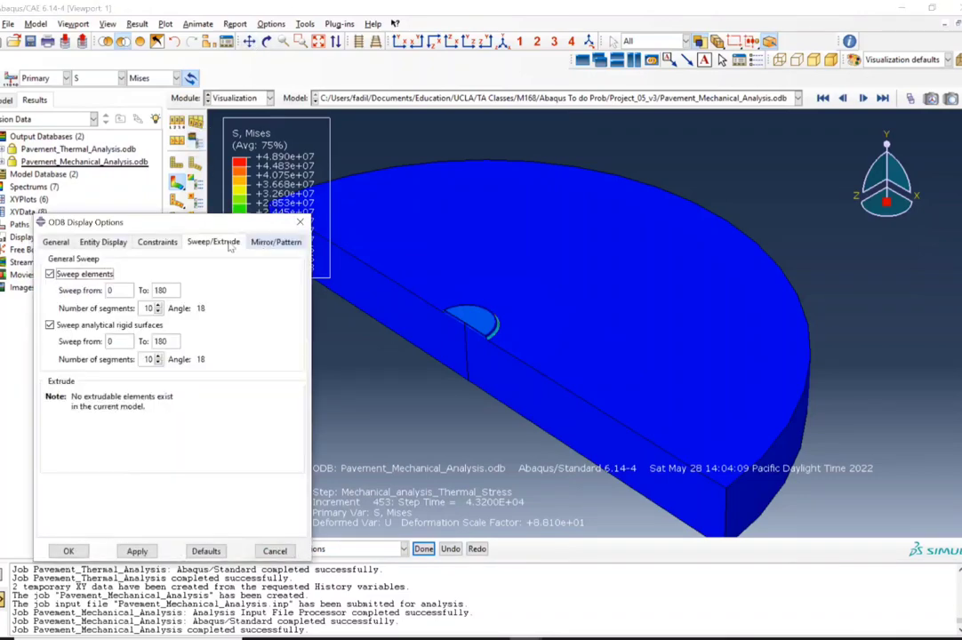
{"action": "left_click", "coordinate": [51, 274]}
{"action": "left_click", "coordinate": [51, 326]}
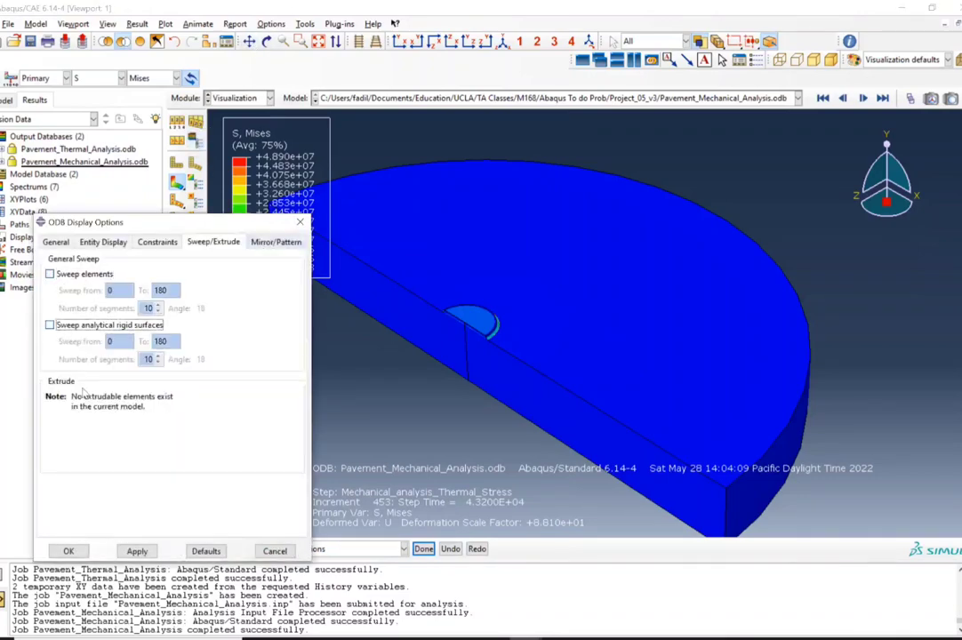
{"action": "left_click", "coordinate": [133, 551]}
{"action": "left_click", "coordinate": [66, 551]}
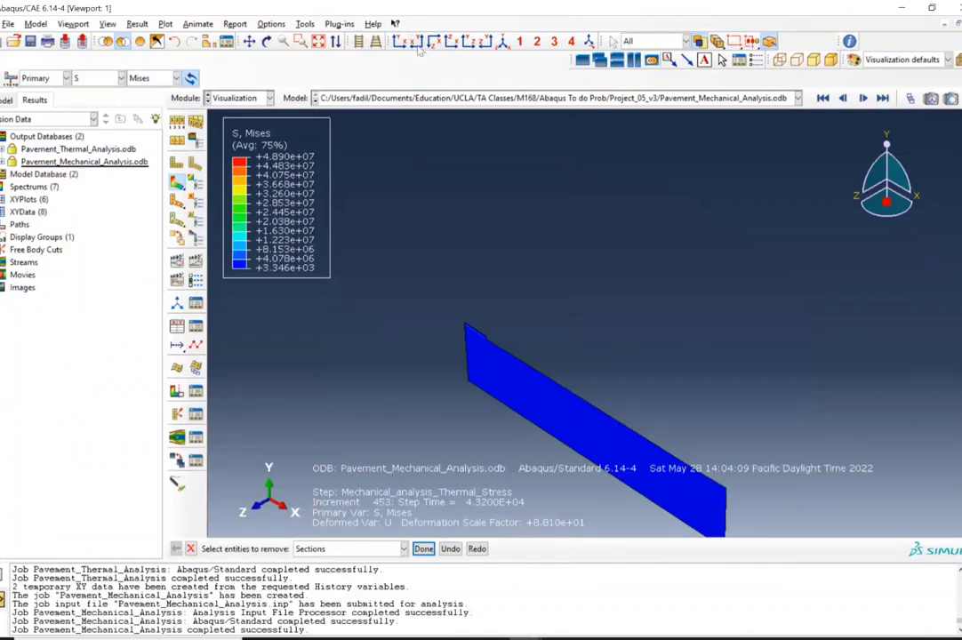
{"action": "left_click", "coordinate": [338, 41]}
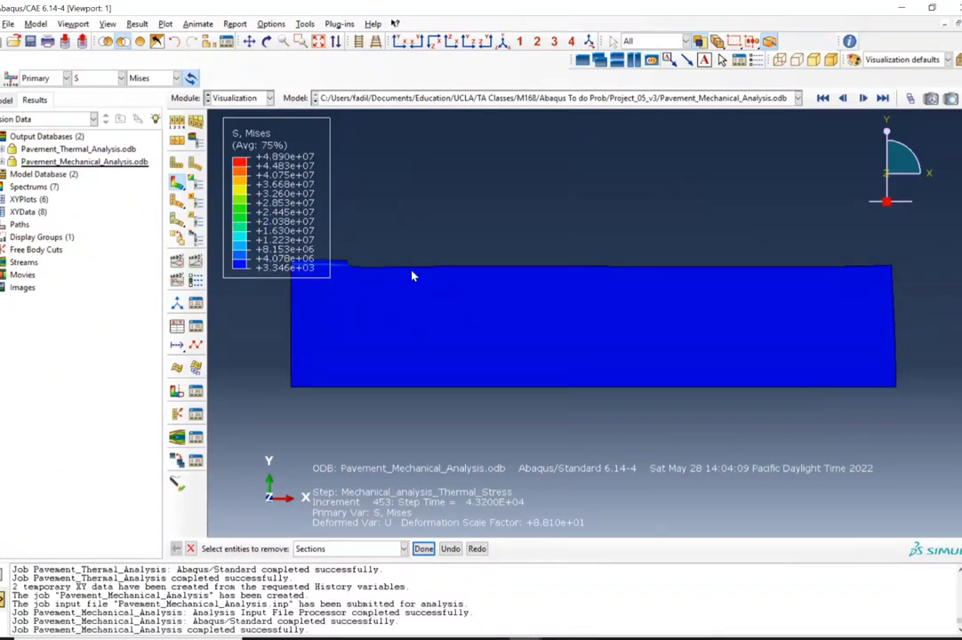
{"action": "left_click", "coordinate": [196, 121]}
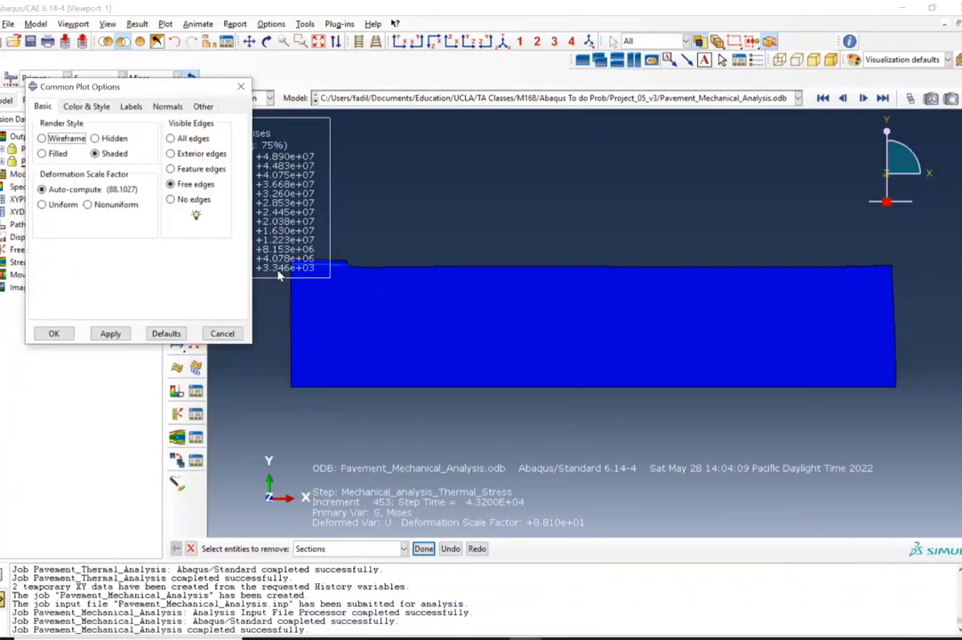
{"action": "left_click", "coordinate": [176, 184]}
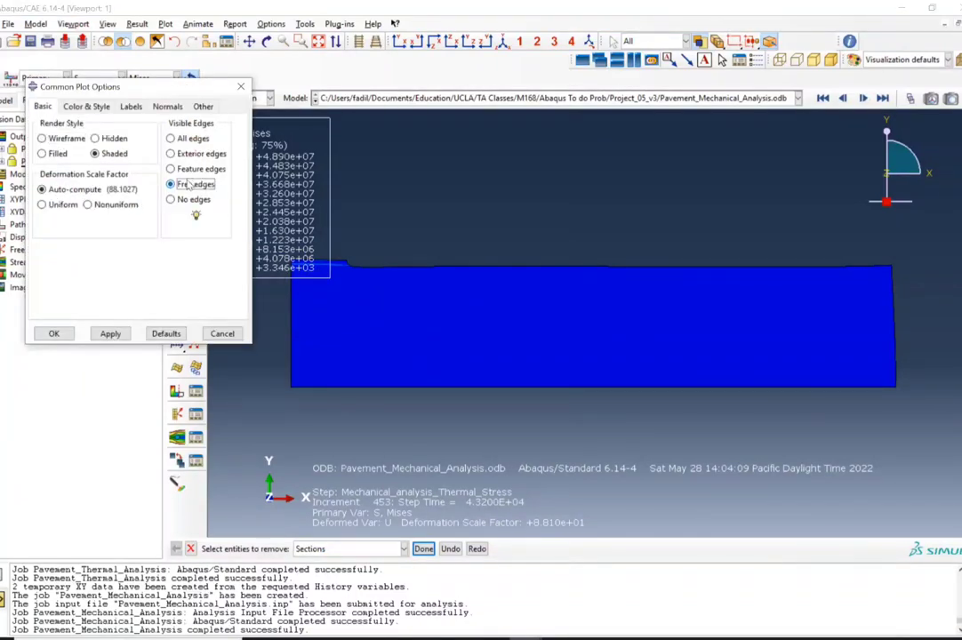
{"action": "left_click", "coordinate": [62, 334]}
Step: In the ODB display options, turn on the sweep of elements from 0 to 180 degrees and show the half-disc in isometric view
{"action": "left_click", "coordinate": [171, 121]}
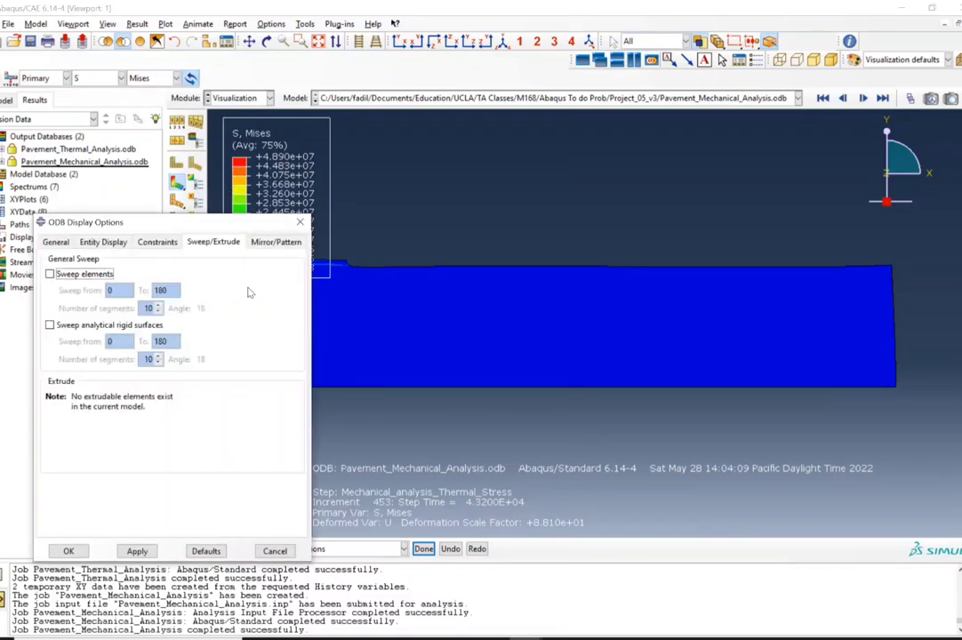
{"action": "left_click", "coordinate": [51, 274]}
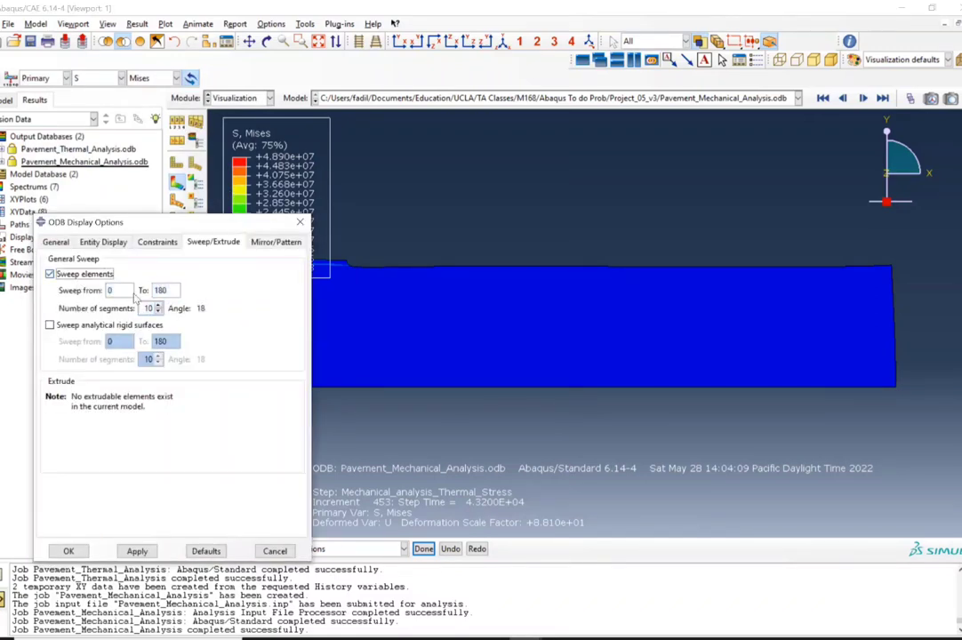
{"action": "left_click_drag", "start_coordinate": [171, 290], "coordinate": [134, 291]}
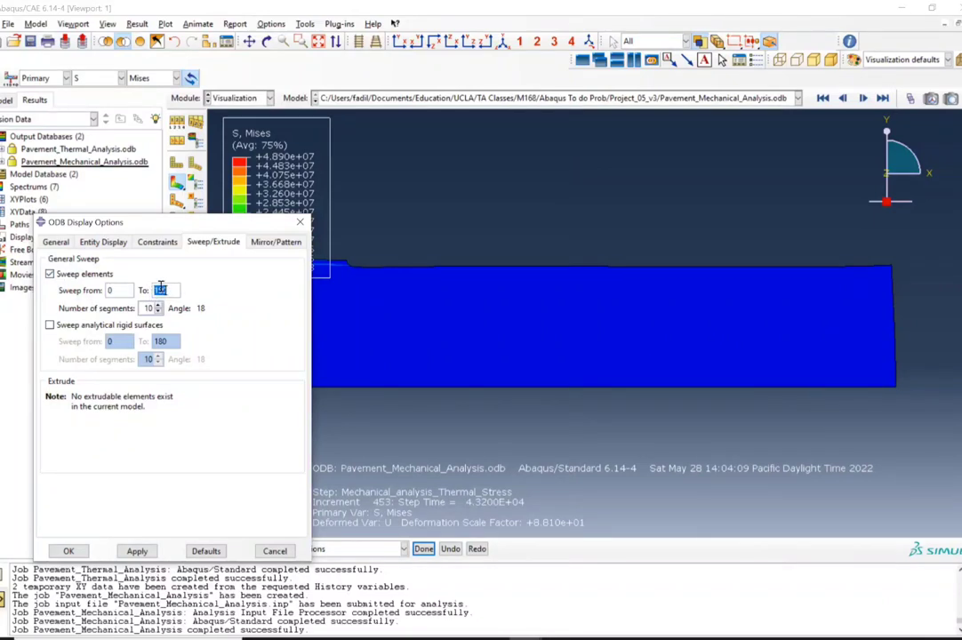
{"action": "left_click", "coordinate": [136, 551]}
{"action": "left_click", "coordinate": [70, 551]}
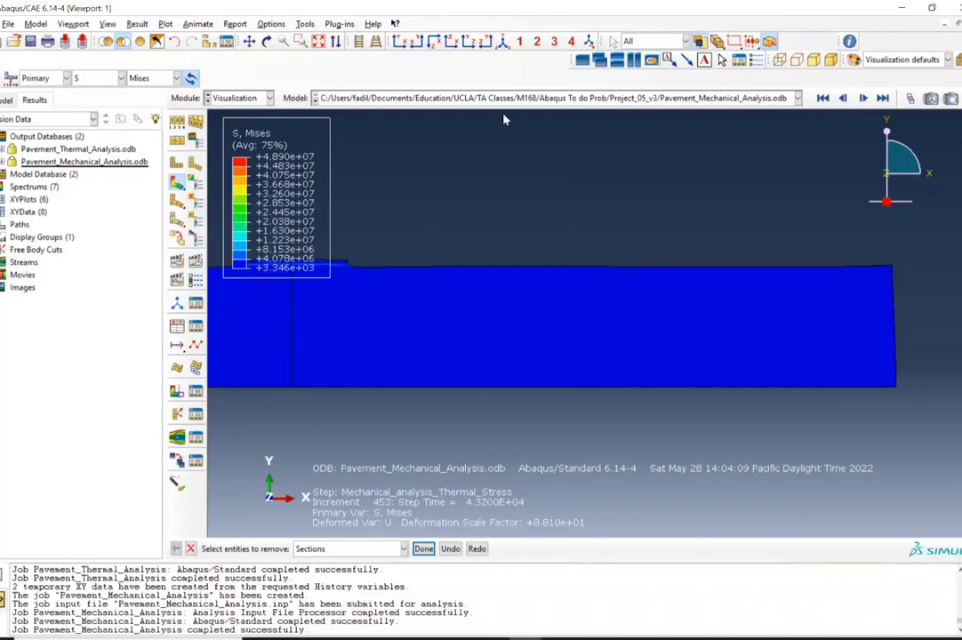
{"action": "left_click", "coordinate": [432, 41]}
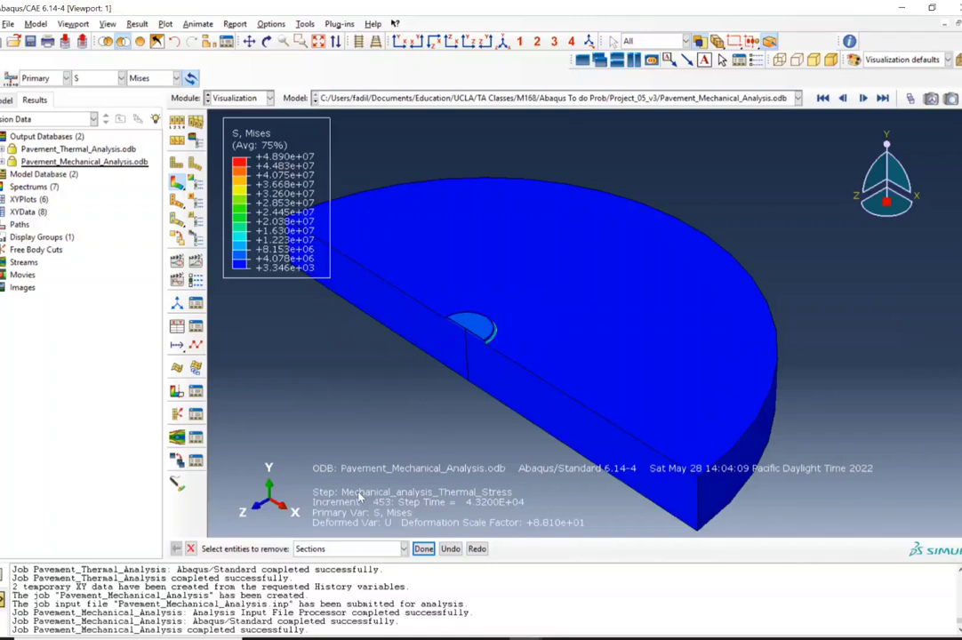
Step: Remove the thin paint section on top of the pavement from the display group to show the pavement's Mises contours alone
{"action": "scroll", "coordinate": [487, 330], "scroll_direction": "up", "scroll_amount": 5}
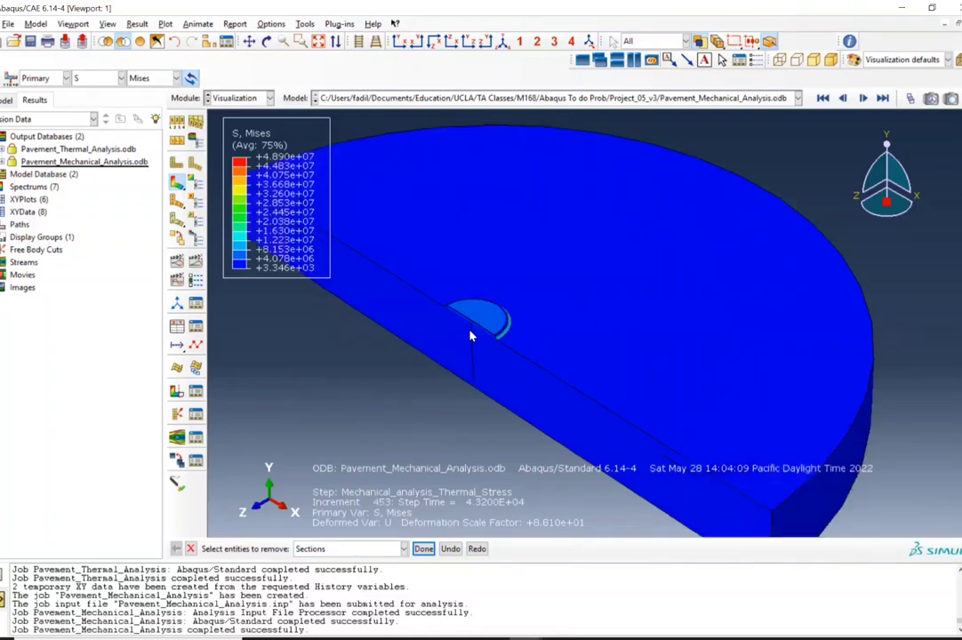
{"action": "left_click", "coordinate": [508, 339]}
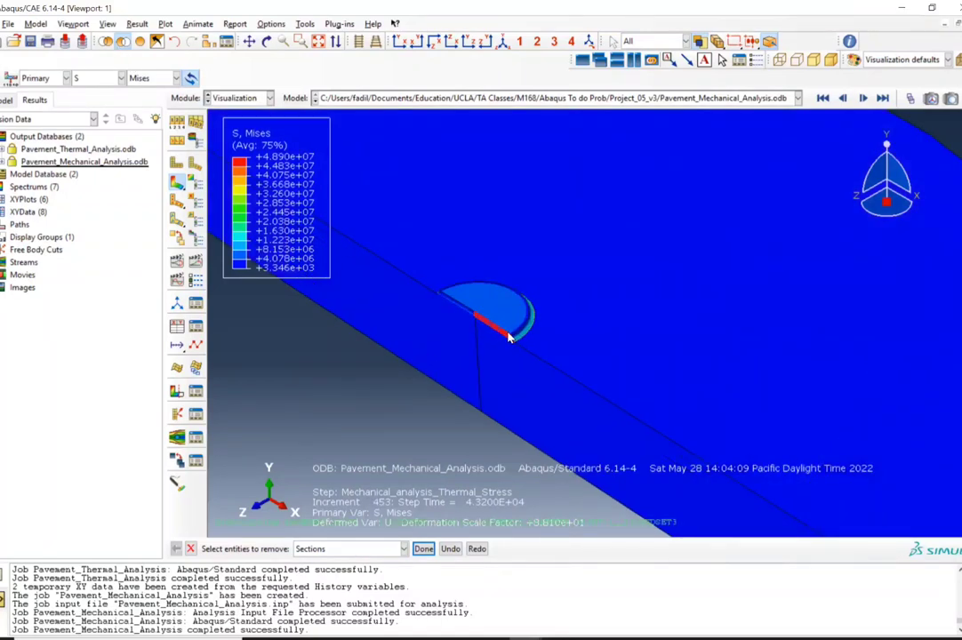
{"action": "scroll", "coordinate": [505, 337], "scroll_direction": "up", "scroll_amount": 4}
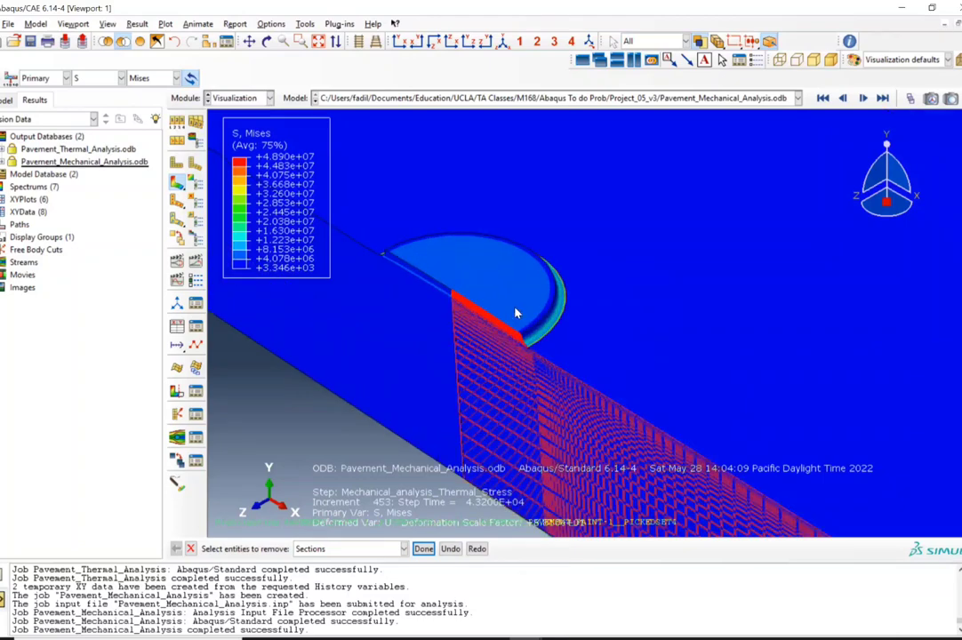
{"action": "scroll", "coordinate": [516, 335], "scroll_direction": "up", "scroll_amount": 3}
{"action": "left_click", "coordinate": [522, 333]}
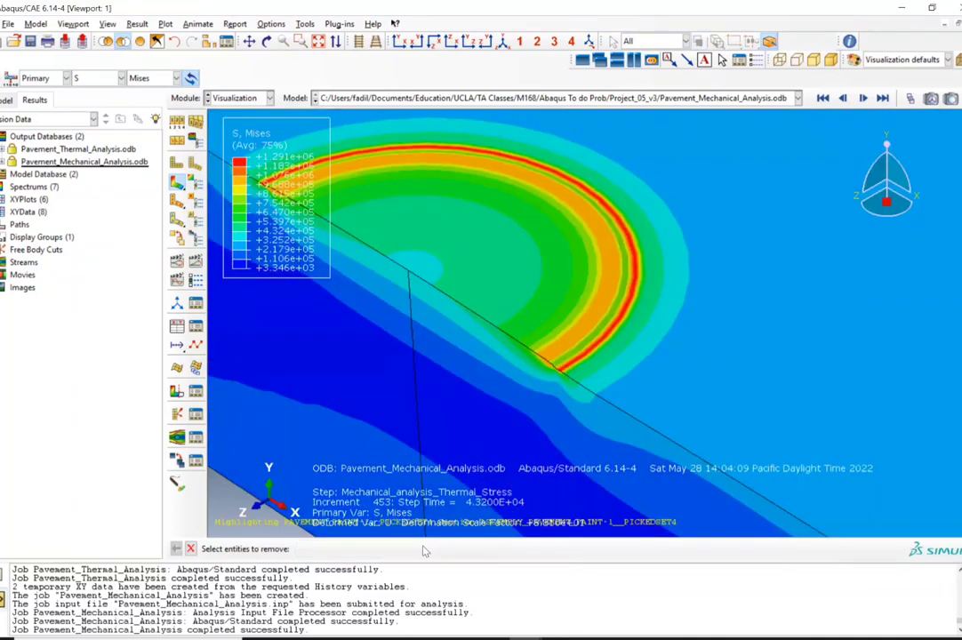
{"action": "key", "text": "Escape"}
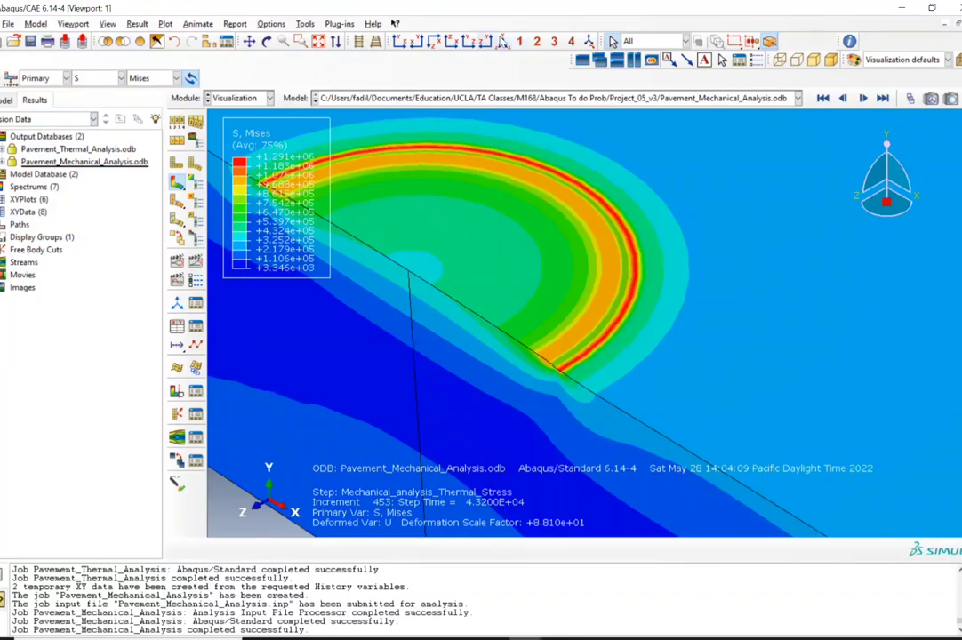
Step: Plot the S11 stress component on the swept pavement and examine the contours around the area beneath the paint
{"action": "left_click", "coordinate": [425, 41]}
{"action": "scroll", "coordinate": [481, 284], "scroll_direction": "up", "scroll_amount": 3}
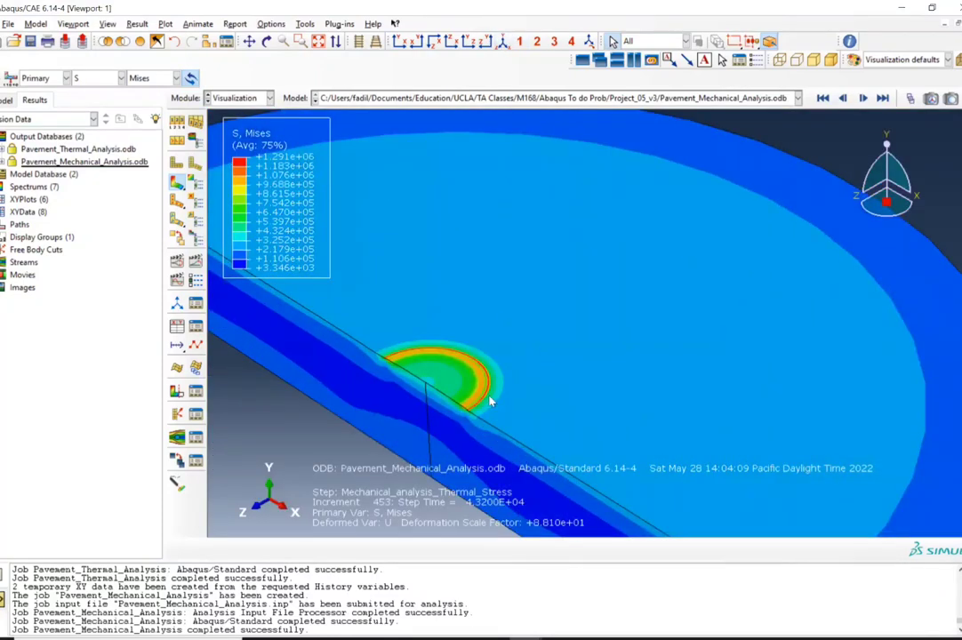
{"action": "scroll", "coordinate": [345, 410], "scroll_direction": "down", "scroll_amount": 3}
{"action": "scroll", "coordinate": [411, 492], "scroll_direction": "up", "scroll_amount": 3}
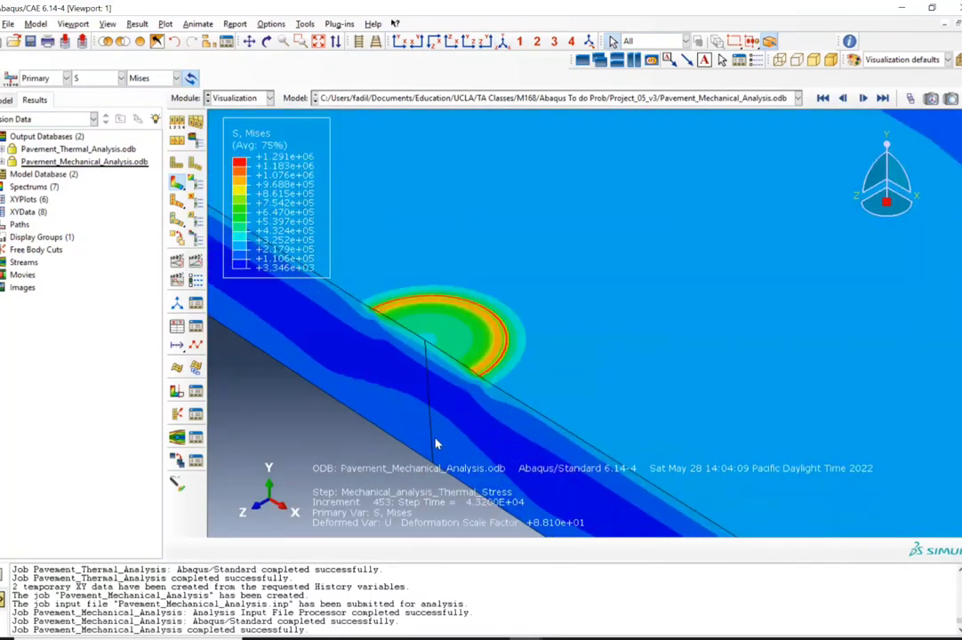
{"action": "left_click", "coordinate": [147, 80]}
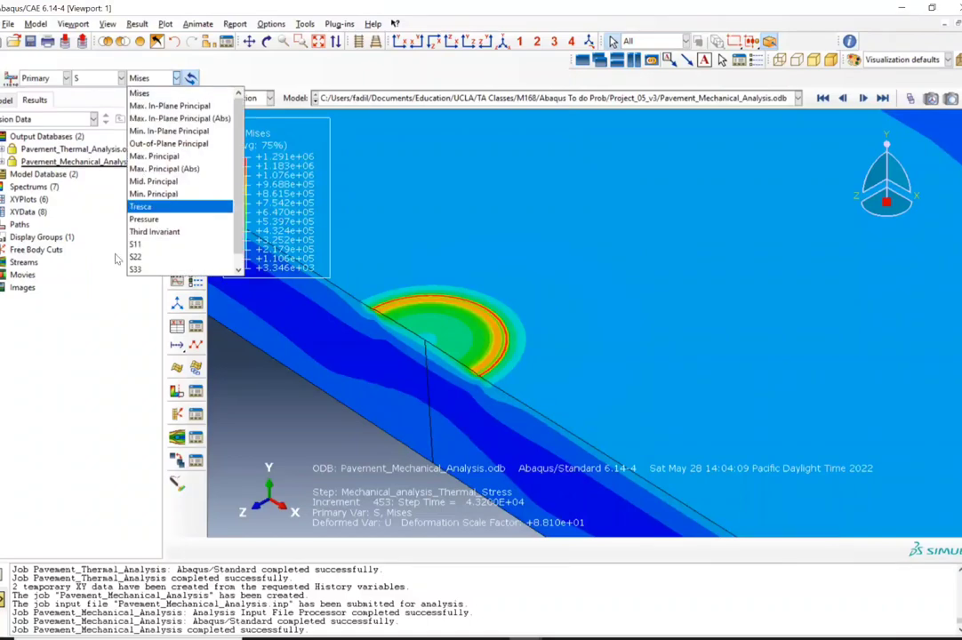
{"action": "left_click", "coordinate": [139, 246]}
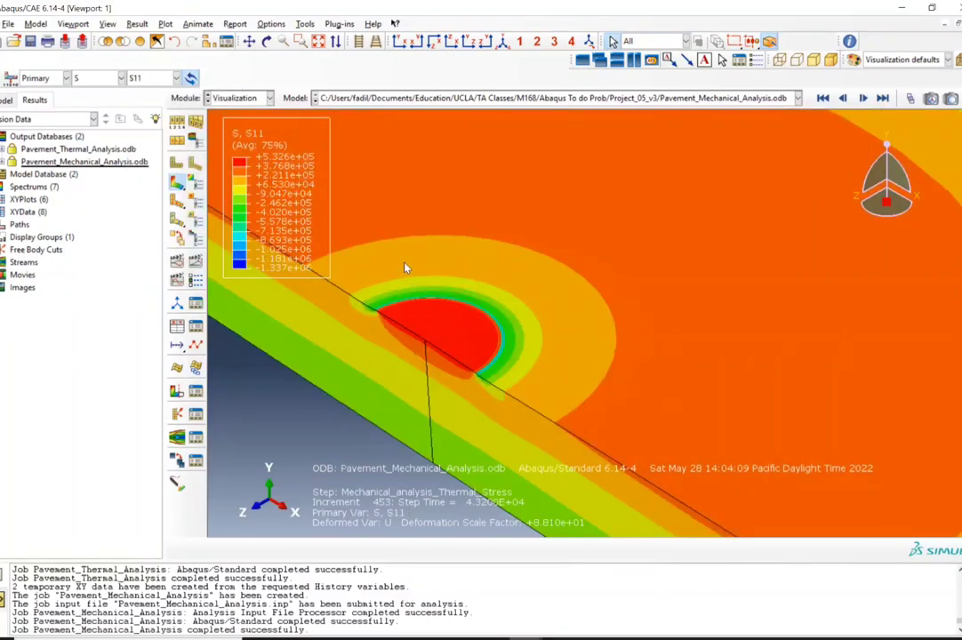
{"action": "left_click", "coordinate": [427, 41]}
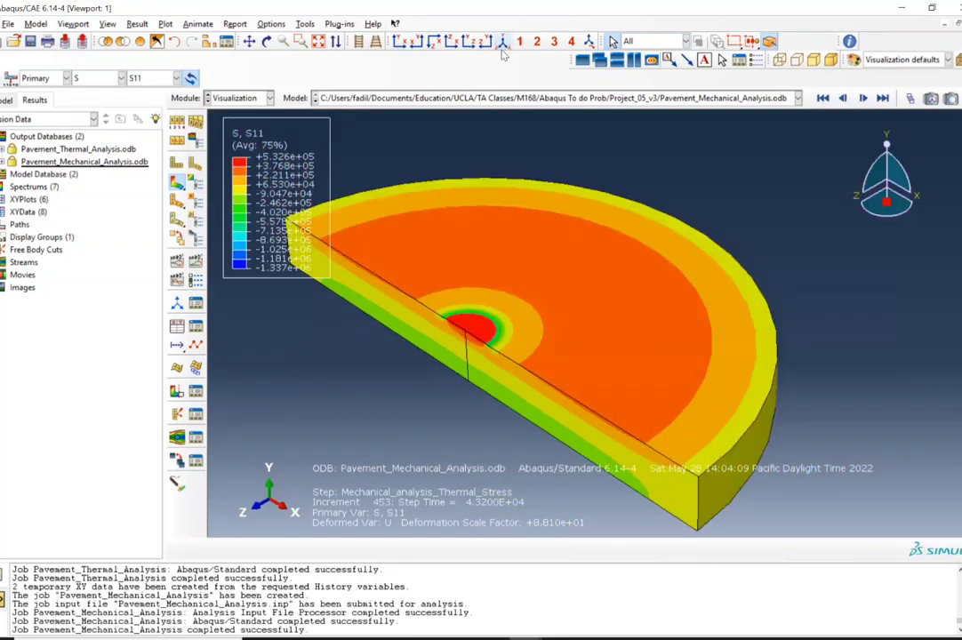
{"action": "scroll", "coordinate": [498, 356], "scroll_direction": "up", "scroll_amount": 3}
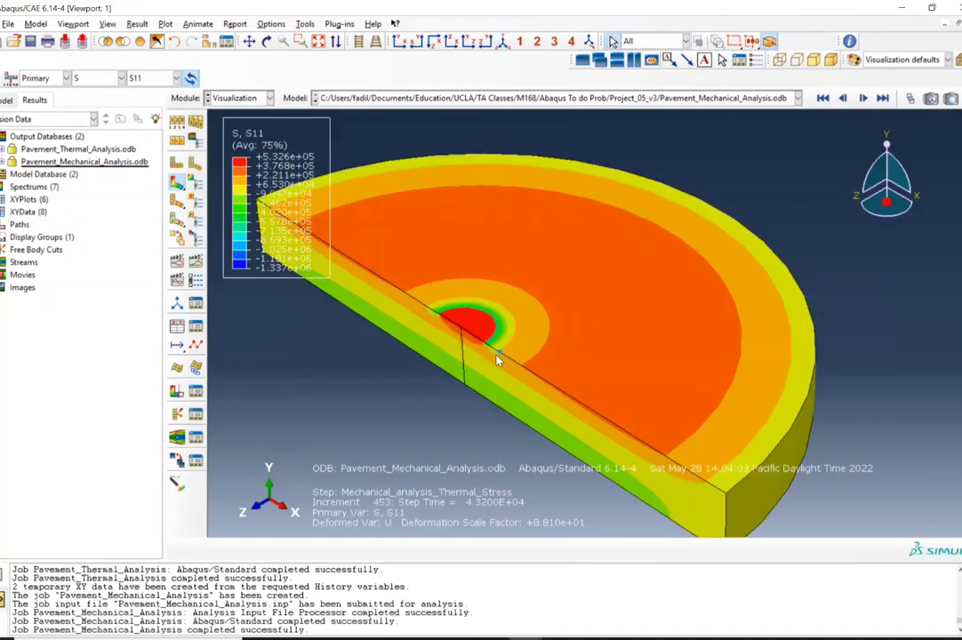
{"action": "scroll", "coordinate": [476, 340], "scroll_direction": "up", "scroll_amount": 2}
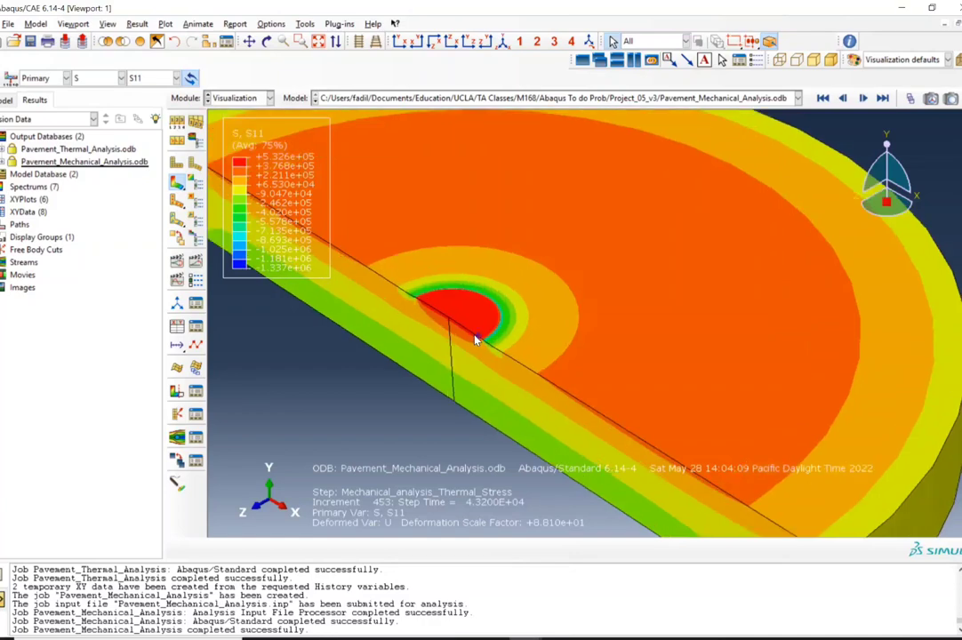